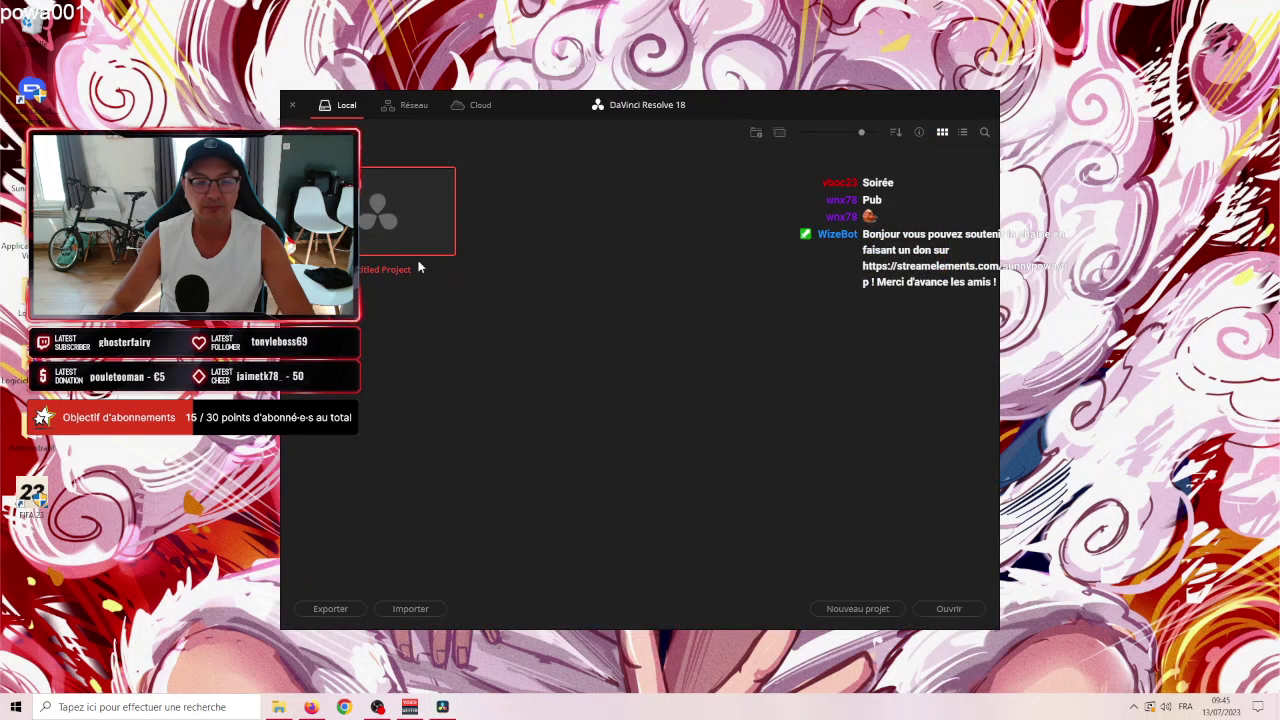
# Open the untitled project and set its timeline to 60 frames per second with a vertical 720 x 1280 HD 720P resolution.
pyautogui.doubleClick(376, 212)
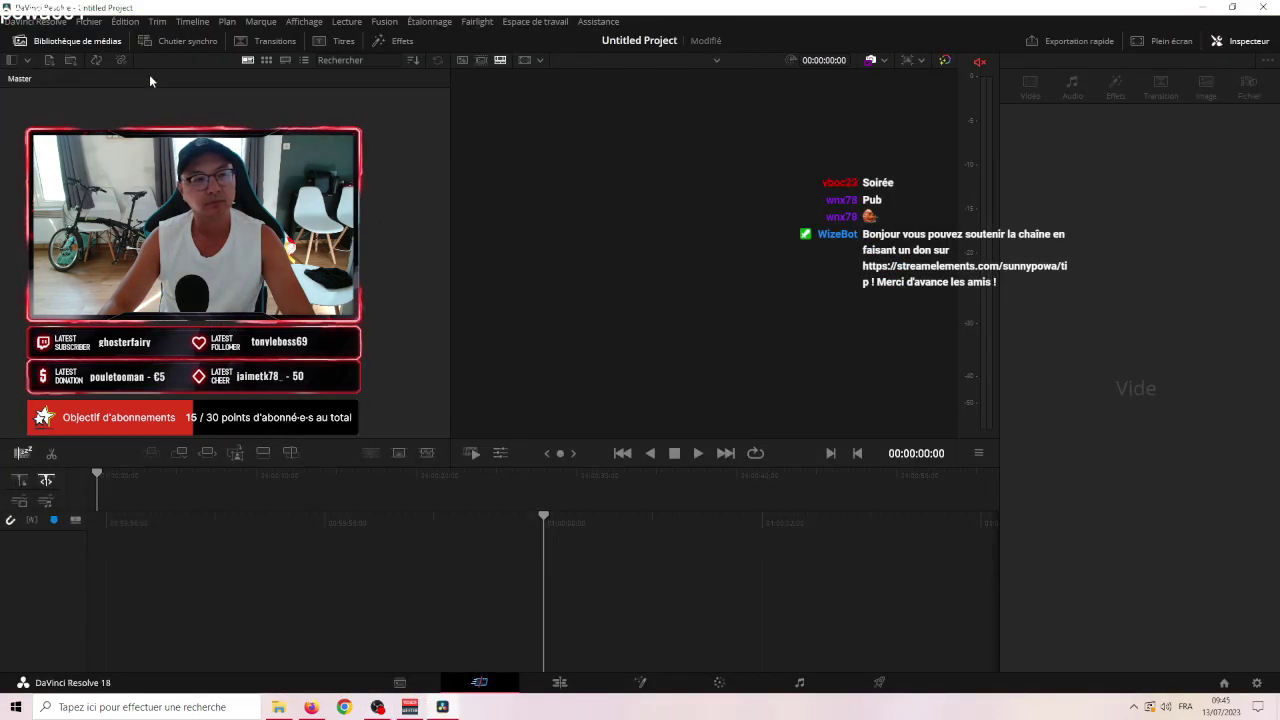
pyautogui.click(88, 21)
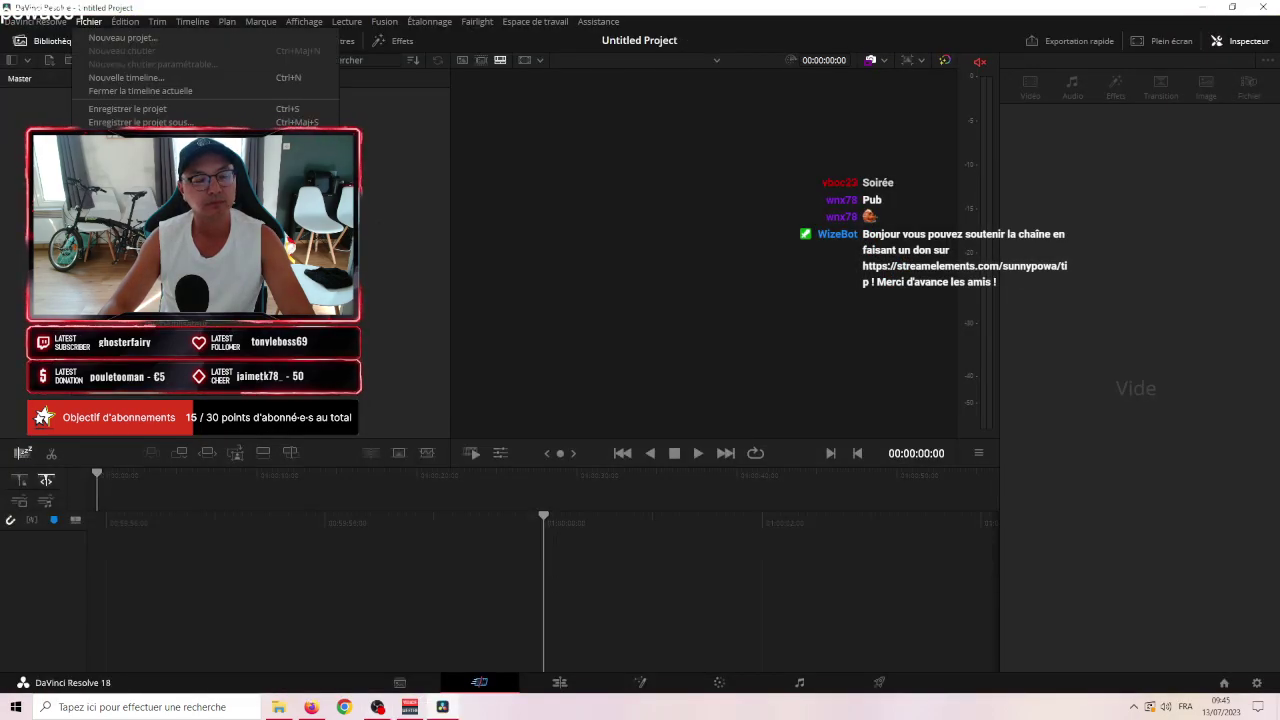
pyautogui.click(130, 180)
pyautogui.click(636, 270)
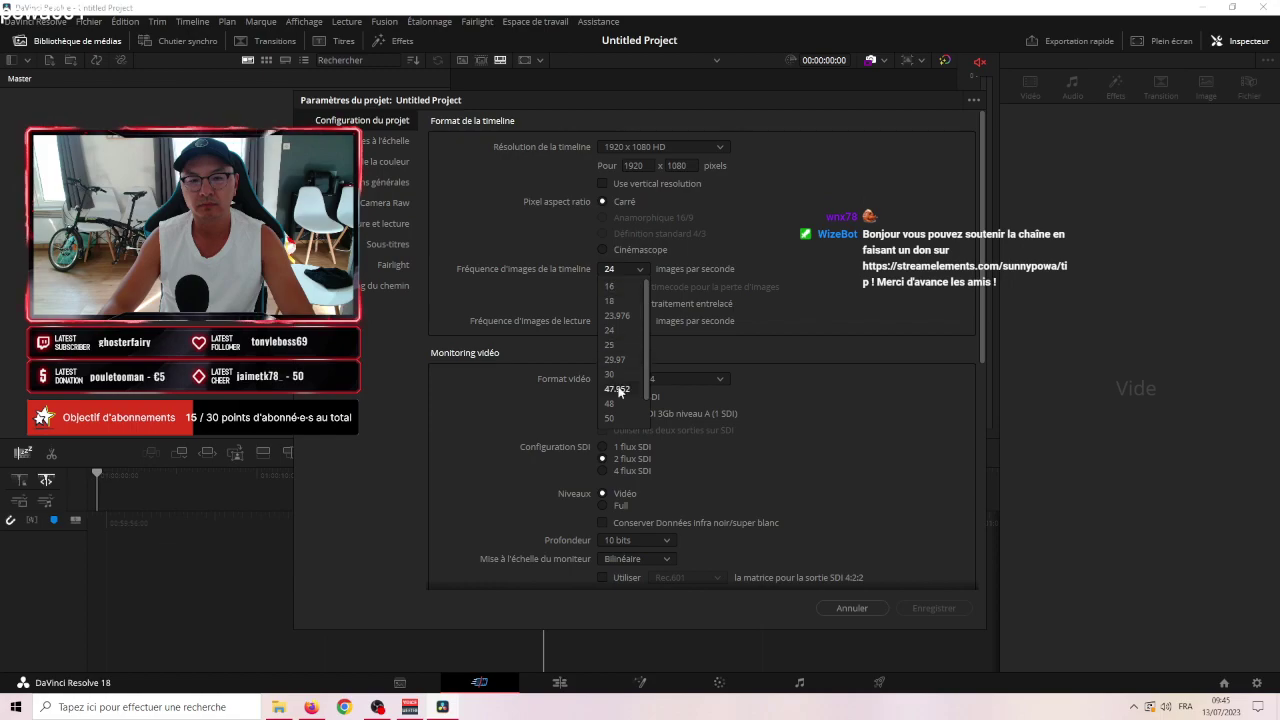
pyautogui.click(610, 419)
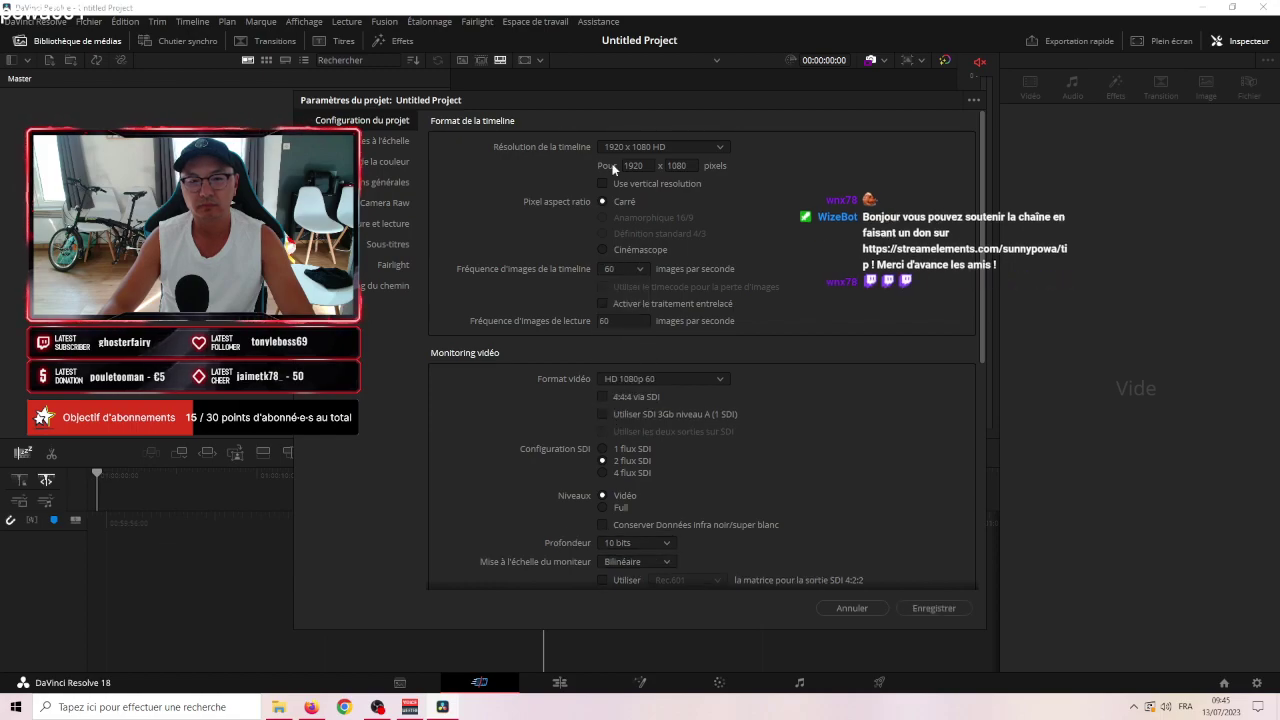
pyautogui.click(641, 146)
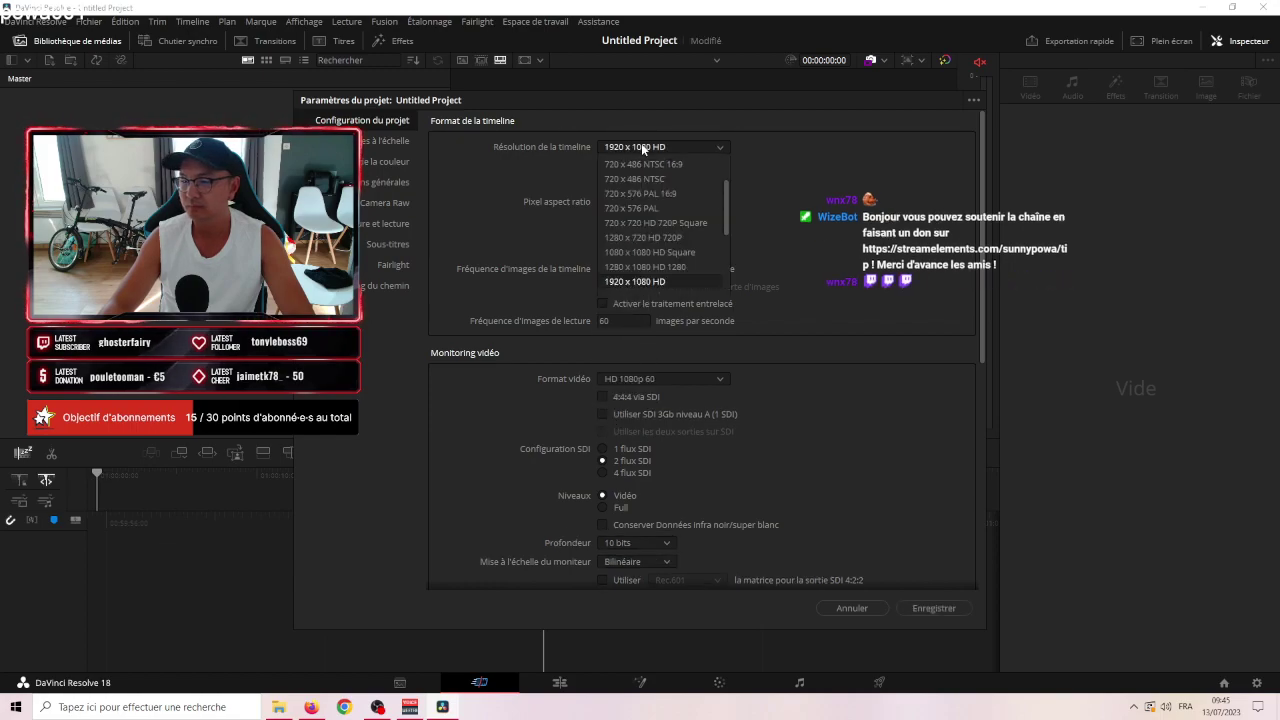
pyautogui.click(643, 237)
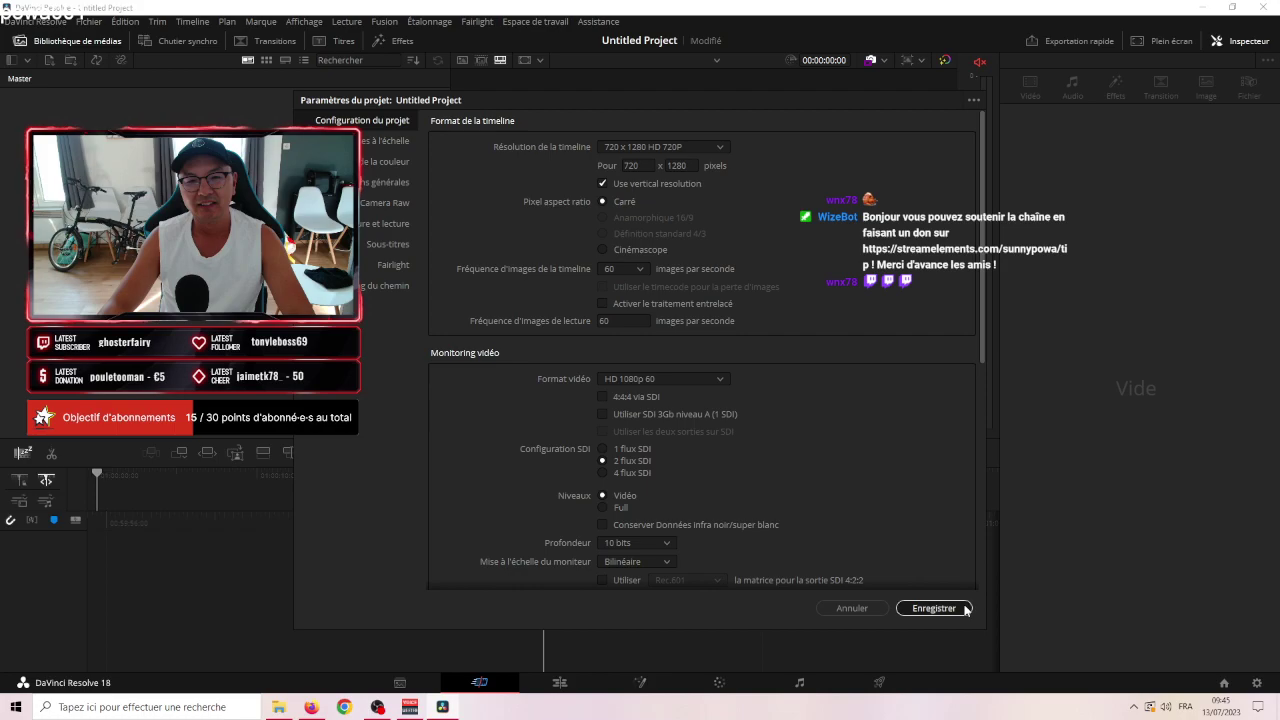
pyautogui.click(933, 608)
pyautogui.click(400, 682)
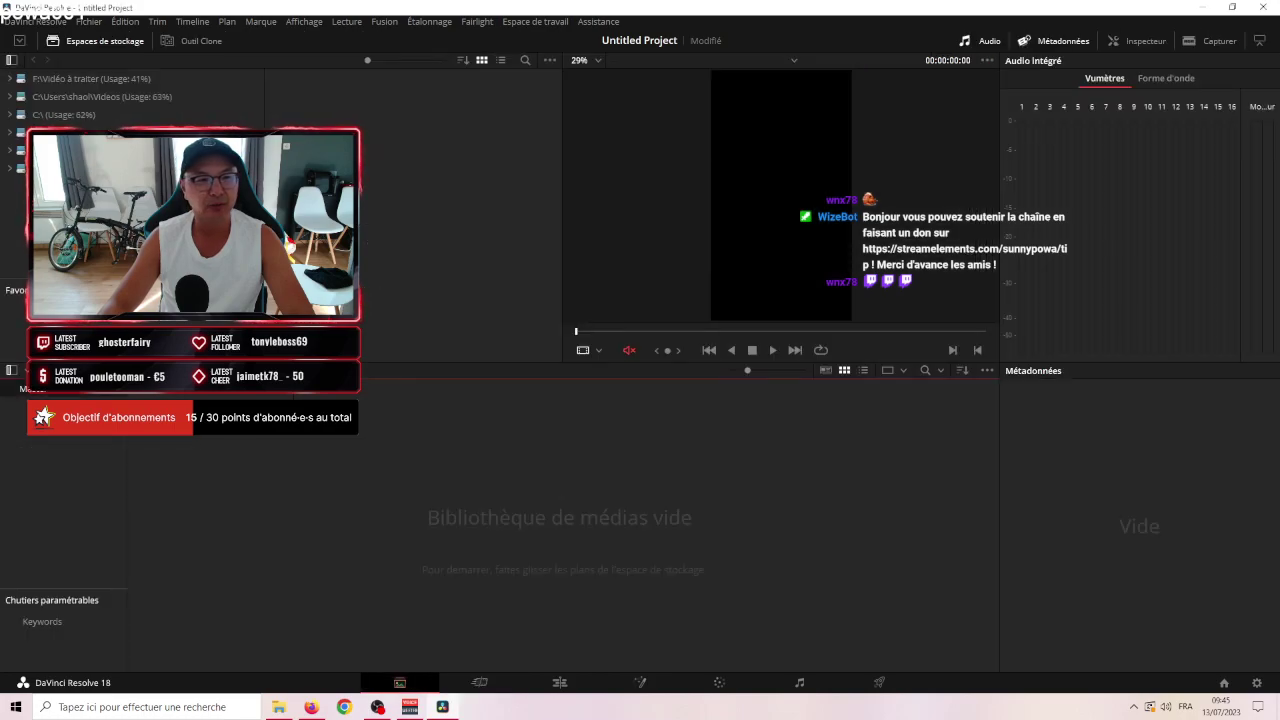
pyautogui.click(152, 95)
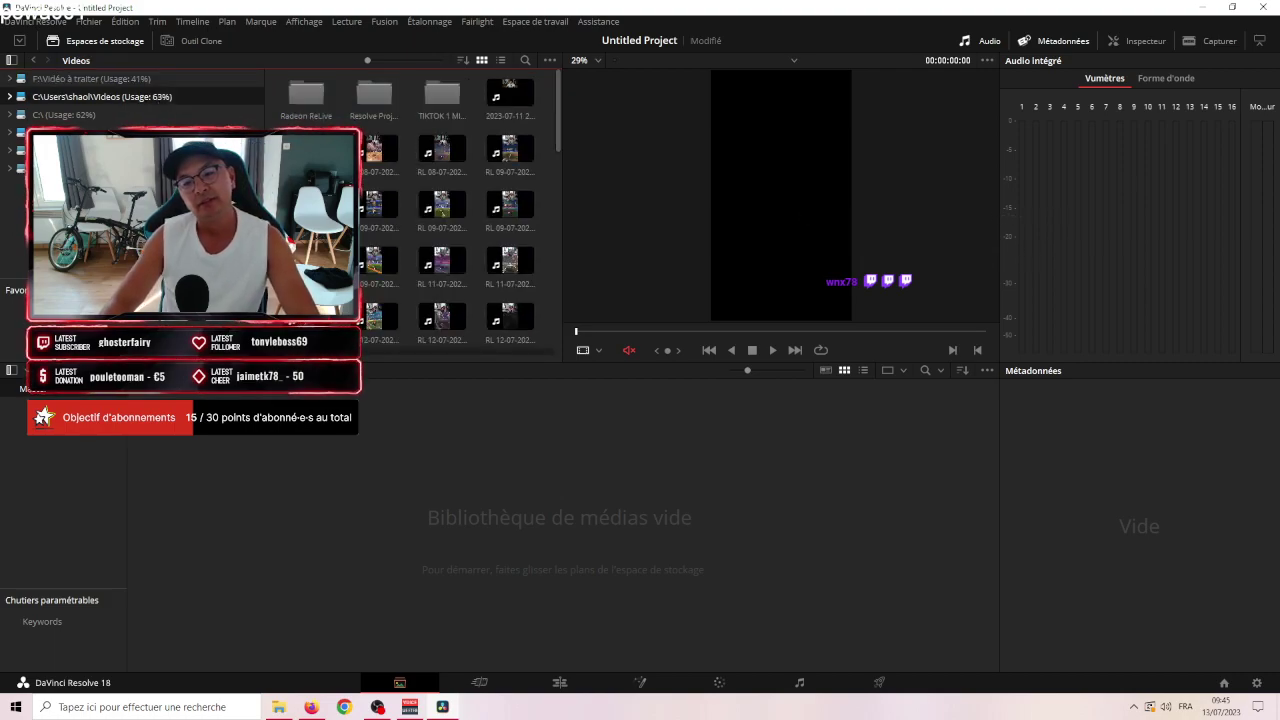
pyautogui.click(511, 95)
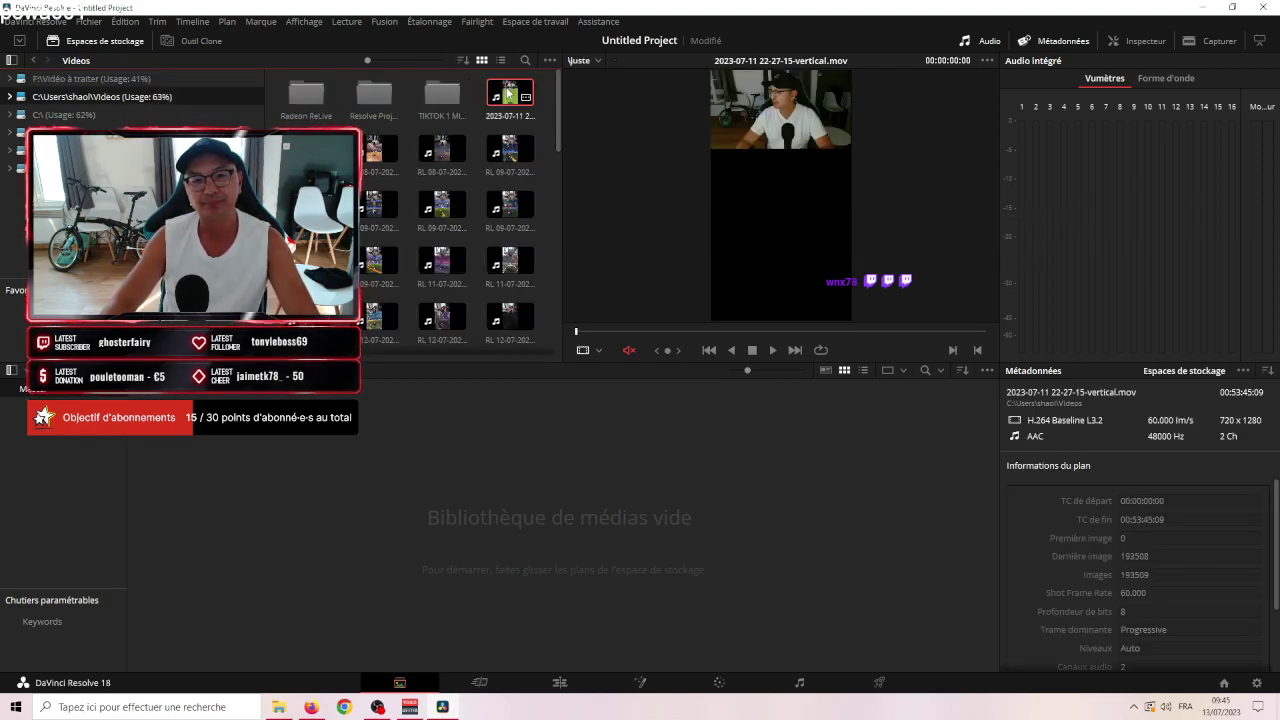
pyautogui.click(573, 683)
pyautogui.moveTo(145, 82); pyautogui.dragTo(433, 505)
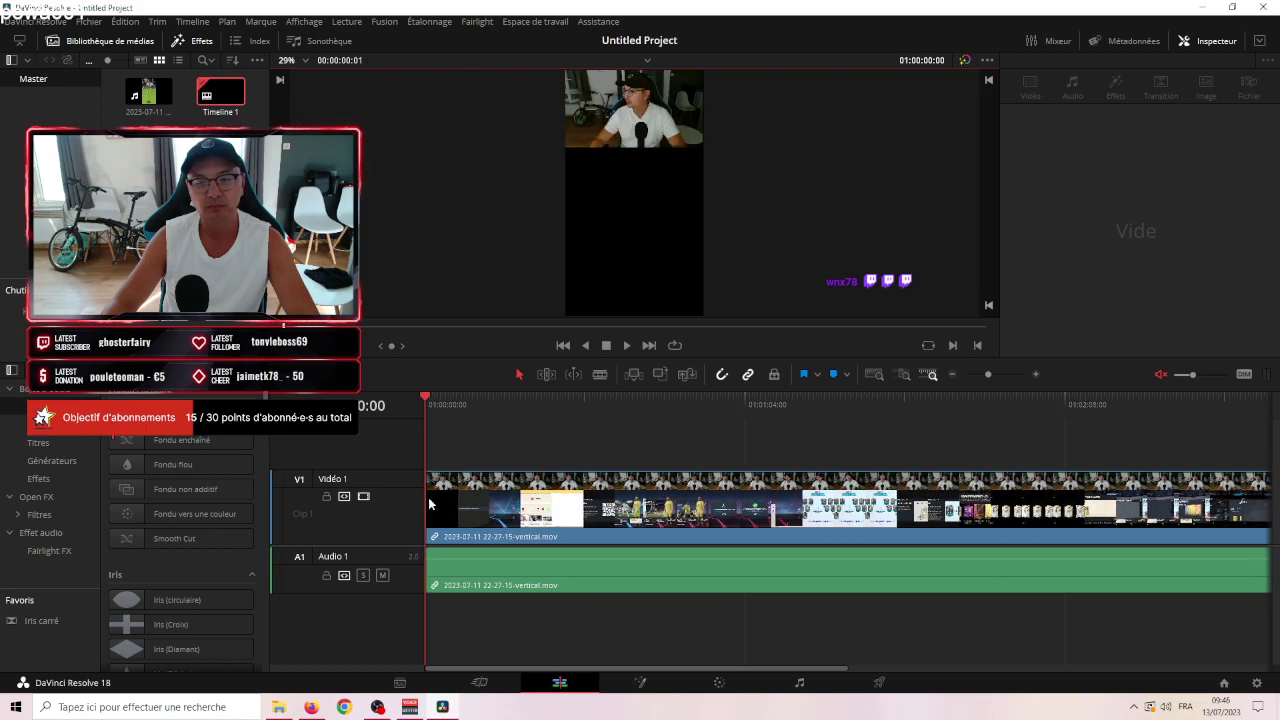
# Find the end of the unwanted intro and split the clip at timecode 01:02:25:52.
pyautogui.moveTo(468, 391); pyautogui.dragTo(957, 468)
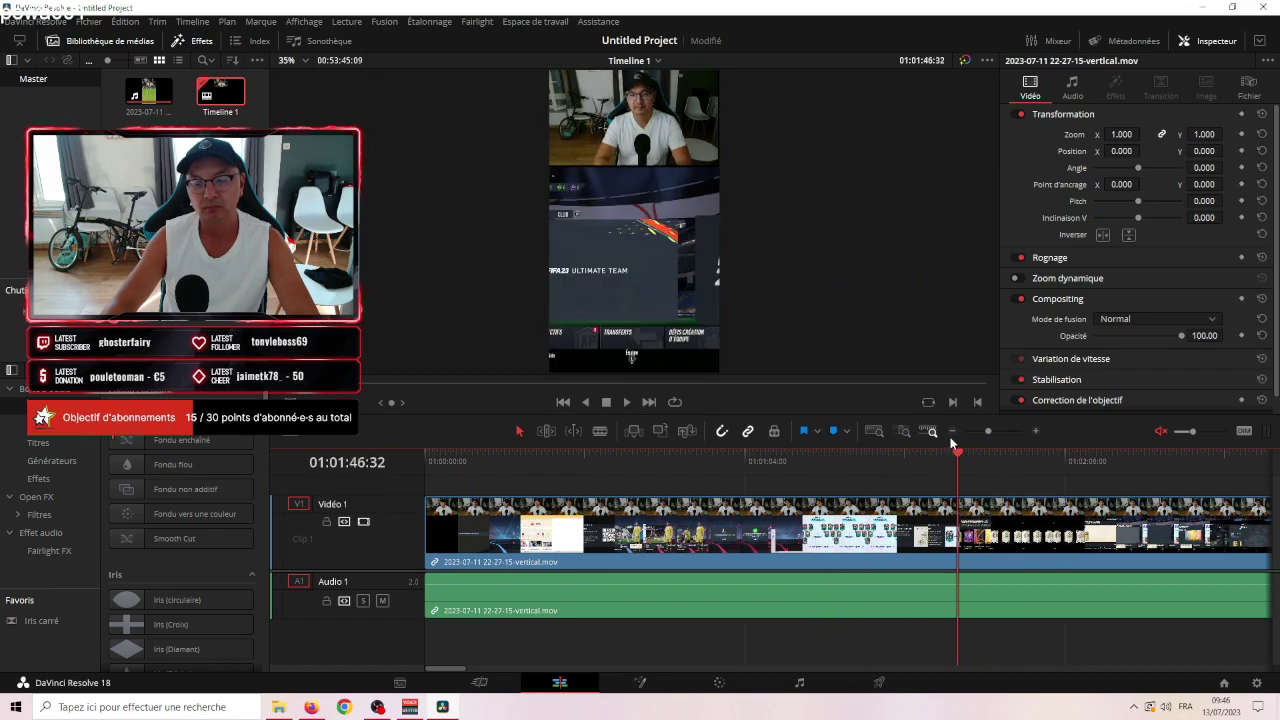
pyautogui.click(951, 433)
pyautogui.moveTo(699, 463); pyautogui.dragTo(790, 474)
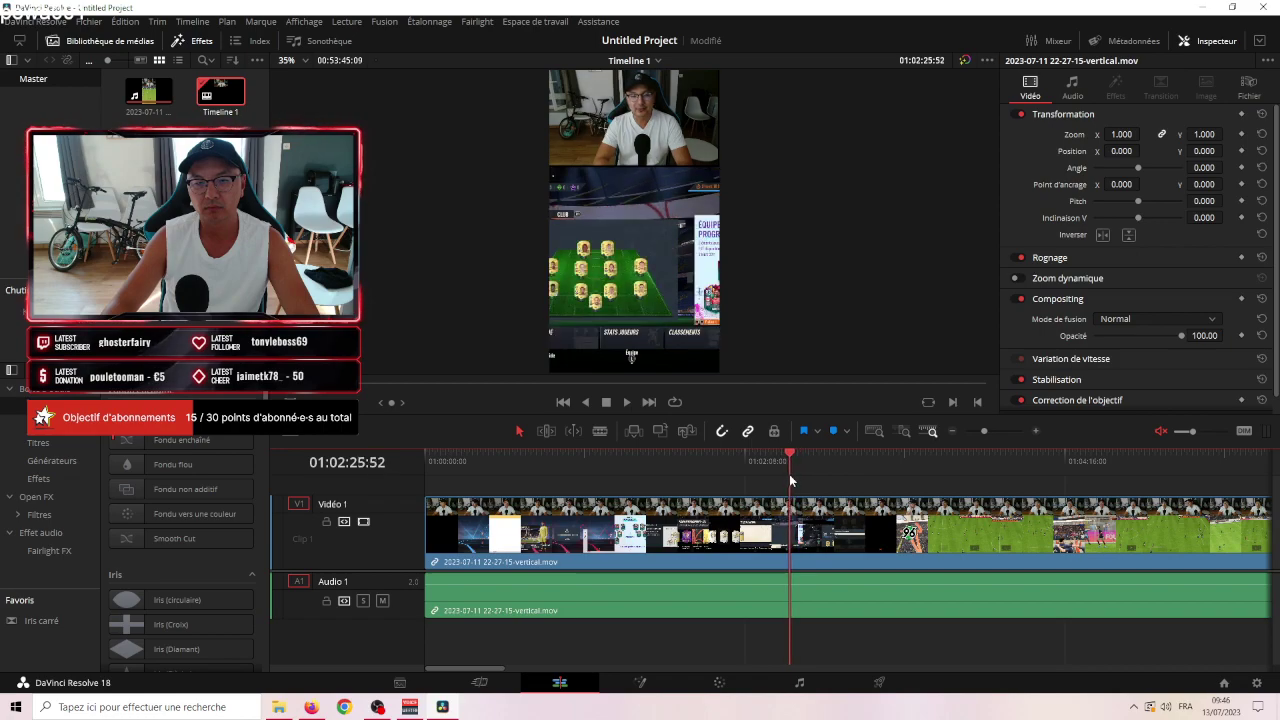
pyautogui.press('b')
pyautogui.click(792, 528)
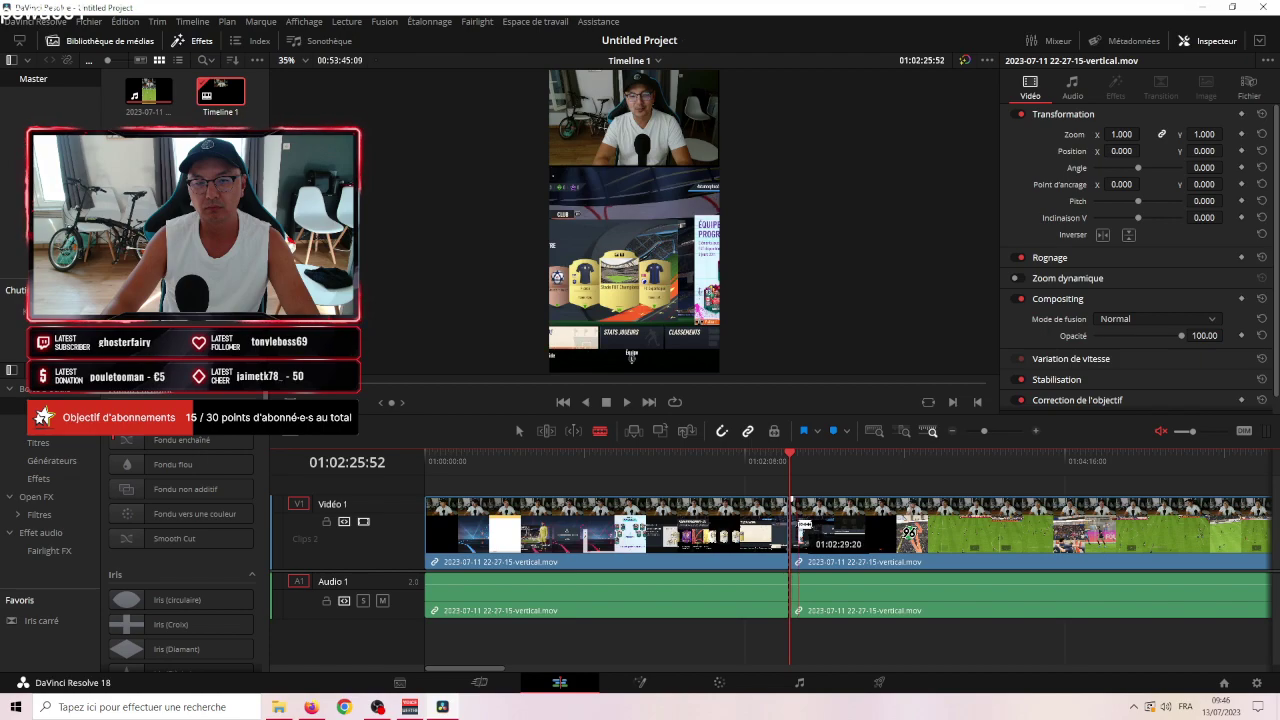
# Split the clip again less than a second after the first cut and ripple-delete the footage before the first cut.
pyautogui.click(1036, 431)
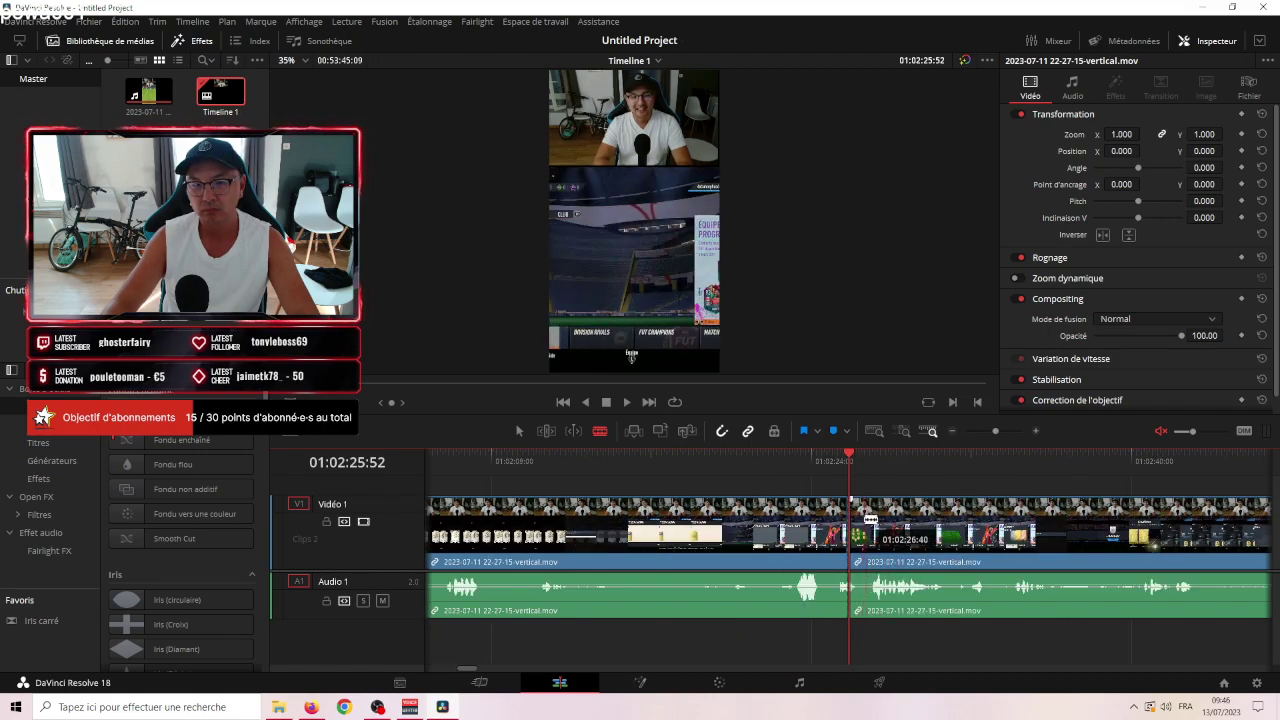
pyautogui.click(862, 520)
pyautogui.press('a')
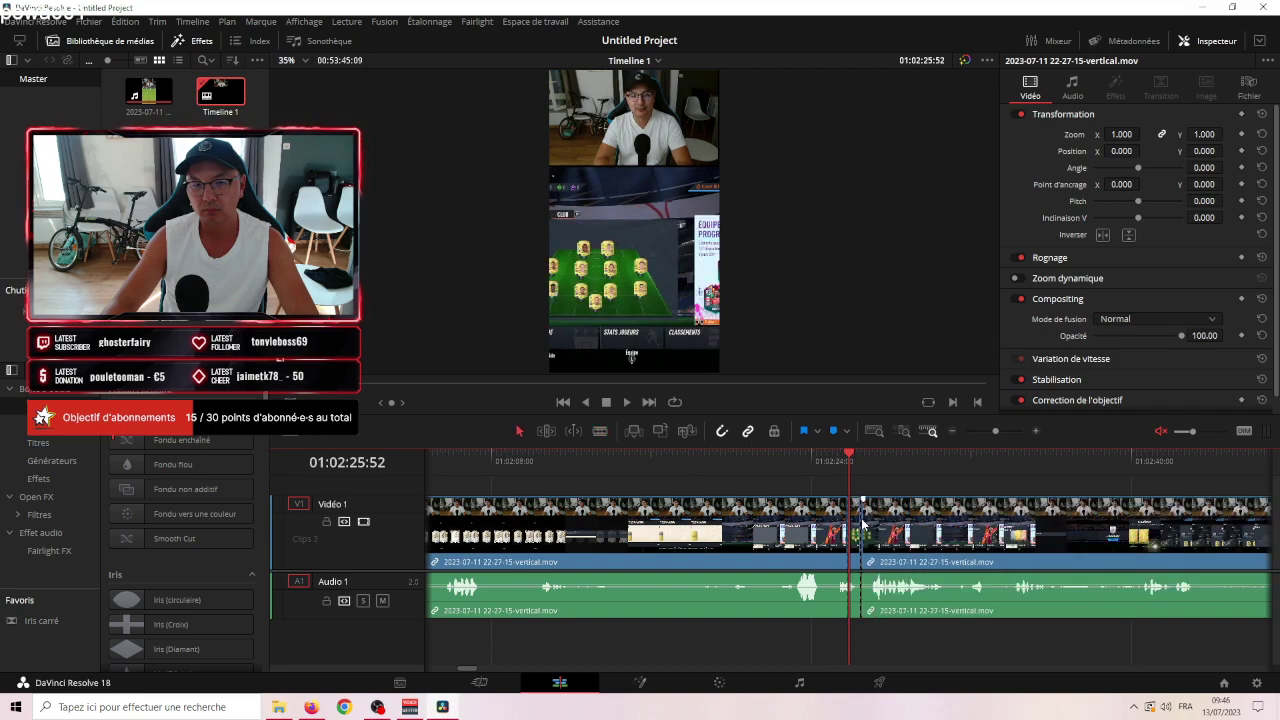
pyautogui.click(757, 531)
pyautogui.press('Delete')
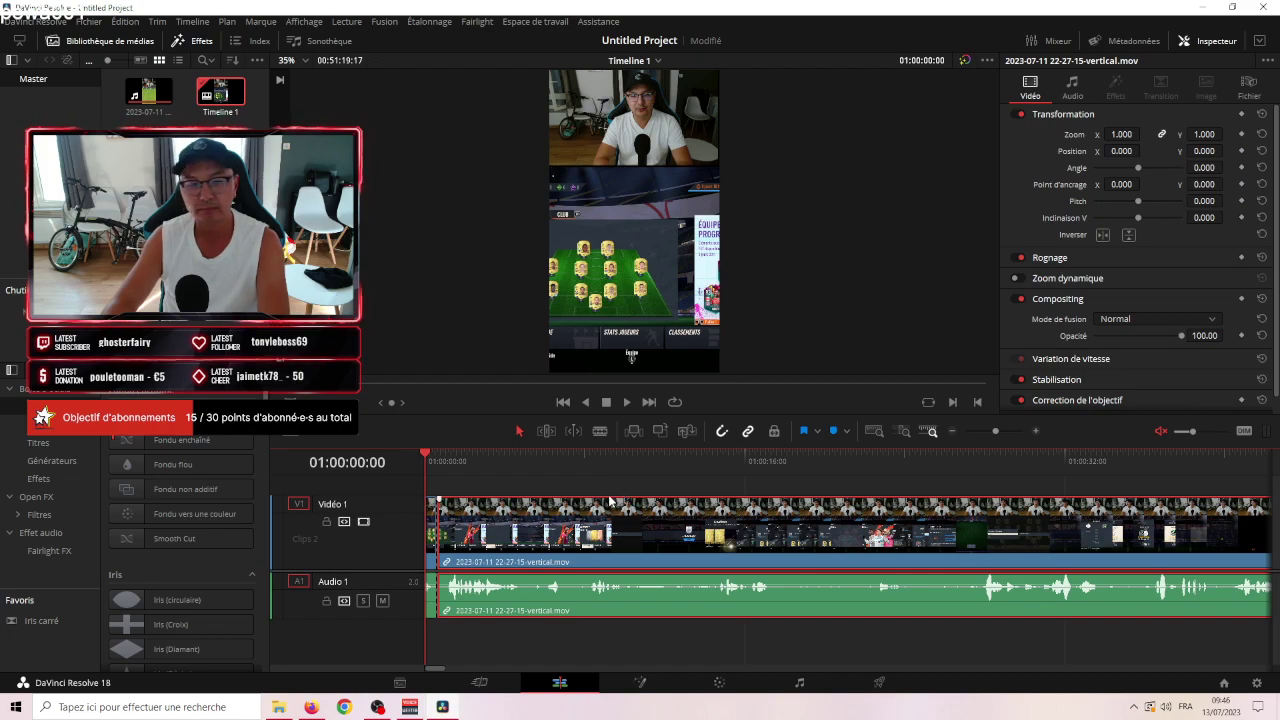
# Split the long clip at timecode 01:01:05:52 and ripple-delete the menu and pre-match section before the cut.
pyautogui.click(957, 432)
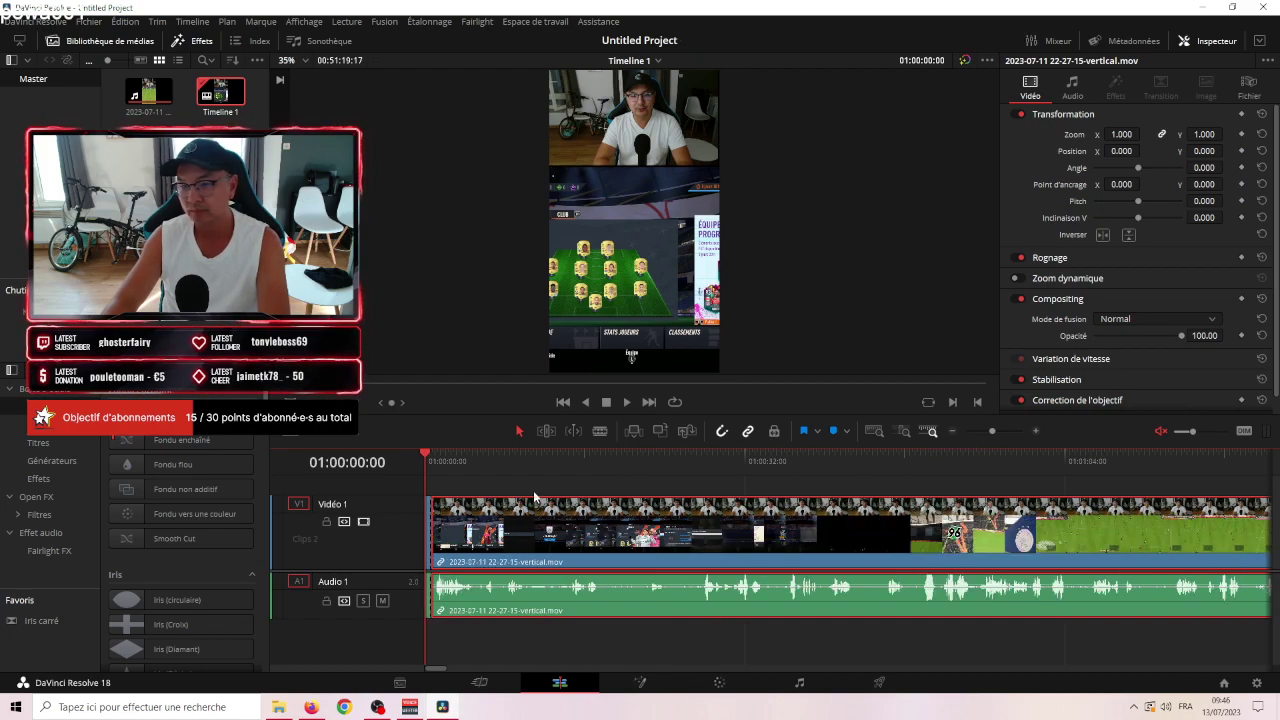
pyautogui.moveTo(505, 465); pyautogui.dragTo(1089, 514)
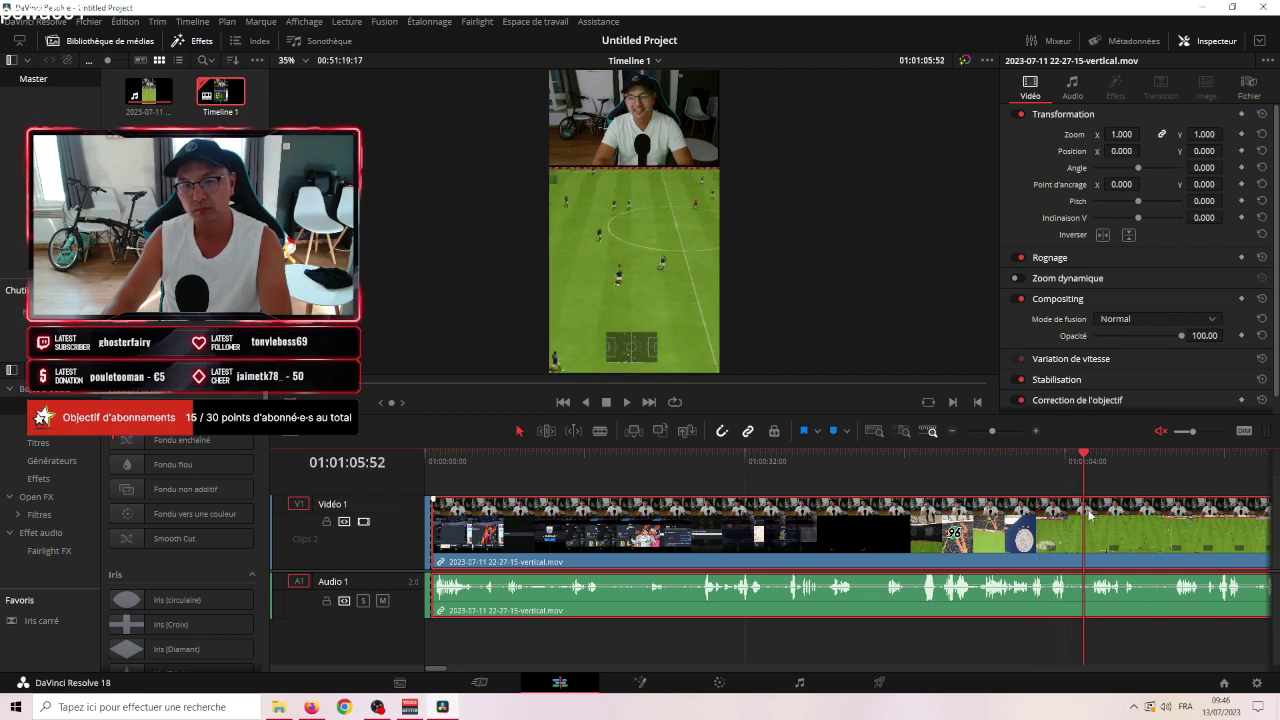
pyautogui.press('b')
pyautogui.click(1085, 514)
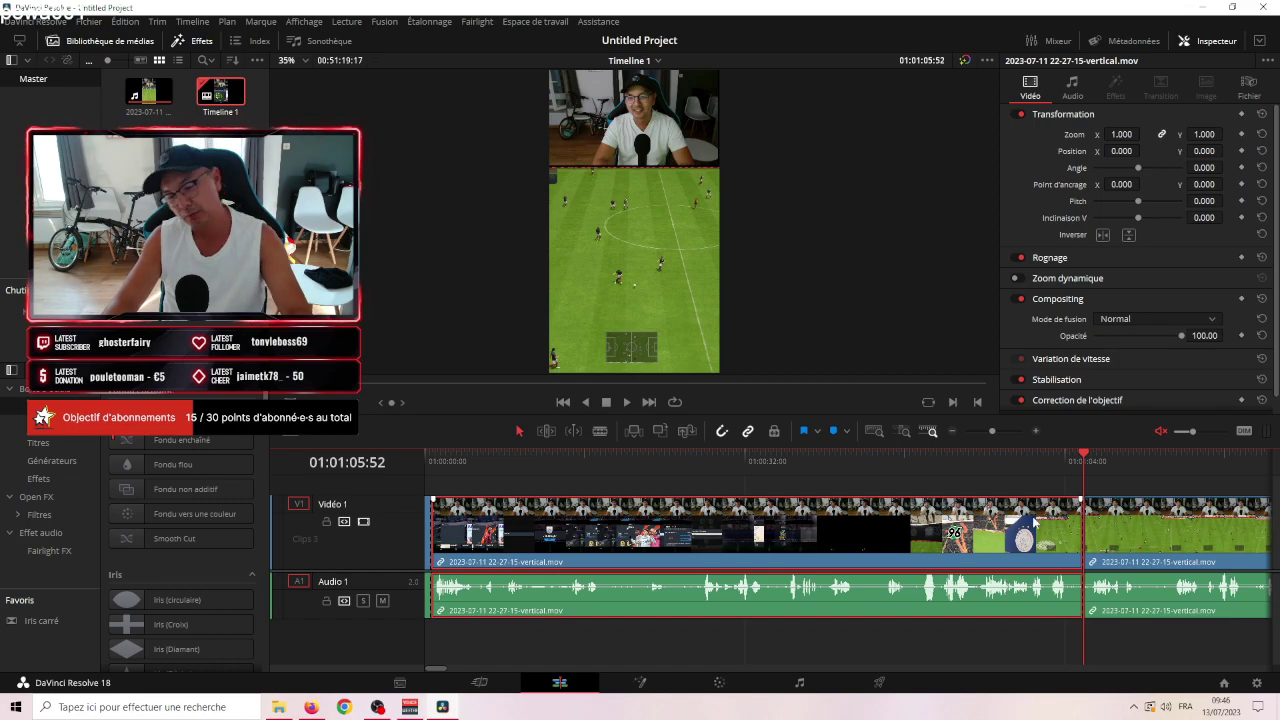
pyautogui.press('Delete')
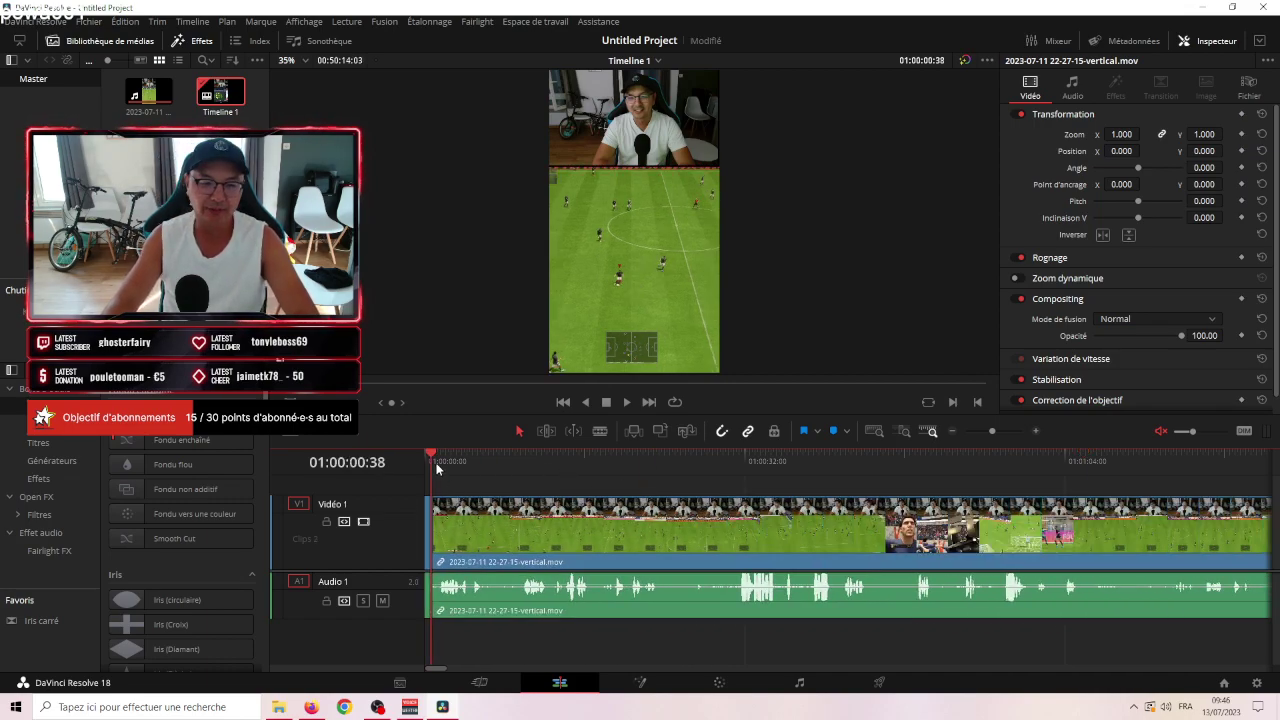
# Split the long clip at 01:01:04:00 and 01:00:35:20, and ripple-delete the match footage before the earlier cut.
pyautogui.moveTo(441, 468); pyautogui.dragTo(1066, 562)
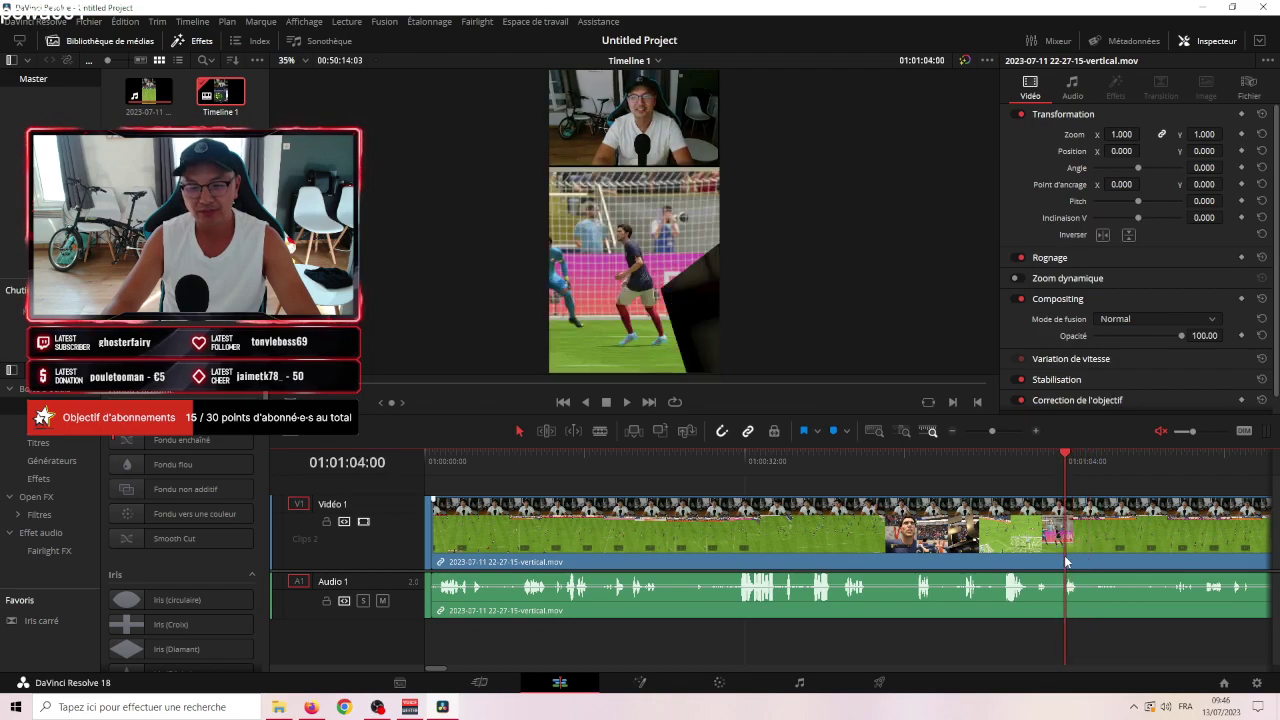
pyautogui.press('b')
pyautogui.click(1065, 560)
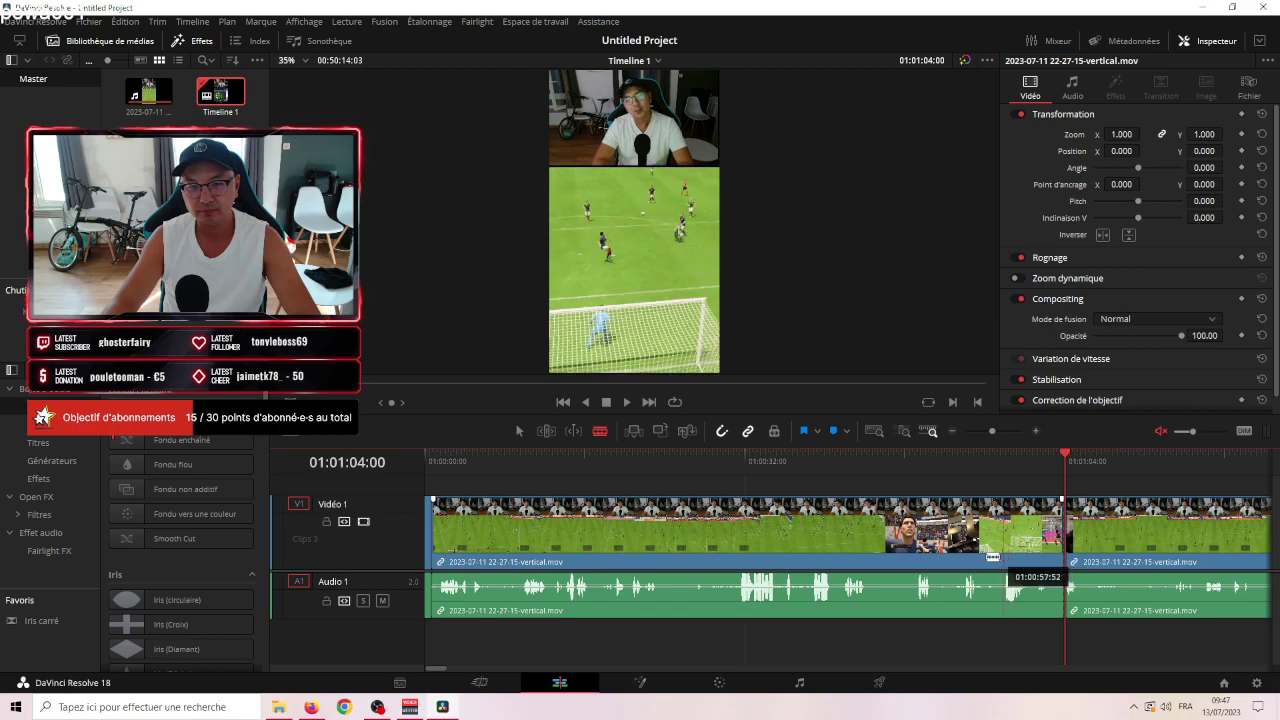
pyautogui.click(776, 555)
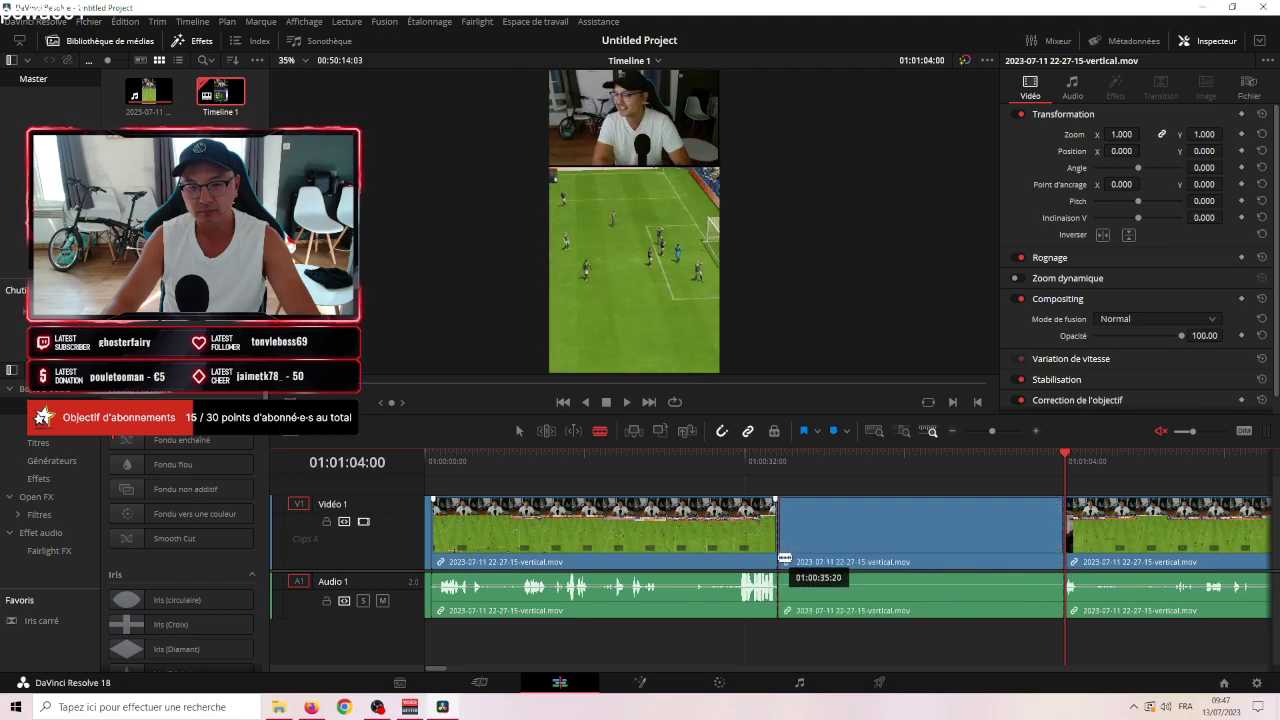
pyautogui.press('a')
pyautogui.click(690, 545)
pyautogui.press('Delete')
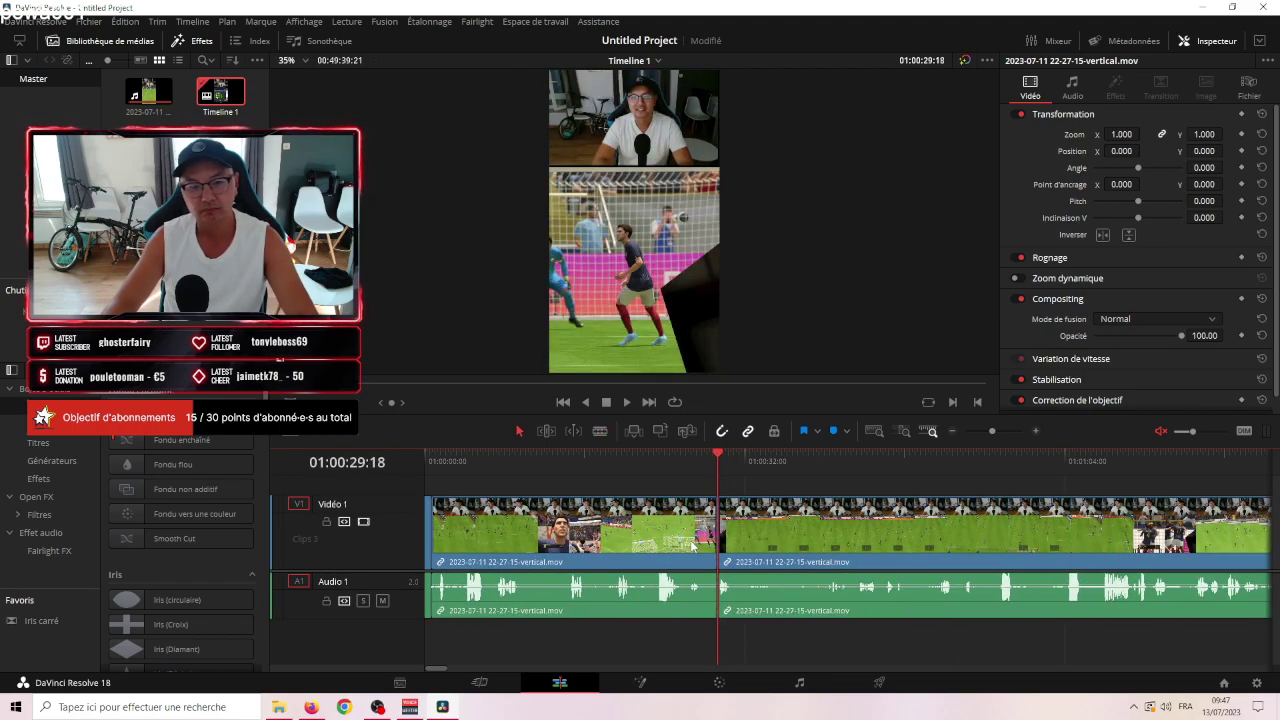
# Ripple-trim the last clip's start up to 01:00:44:08, and split it at 01:01:02:40, deleting everything after that cut.
pyautogui.moveTo(735, 474); pyautogui.dragTo(866, 566)
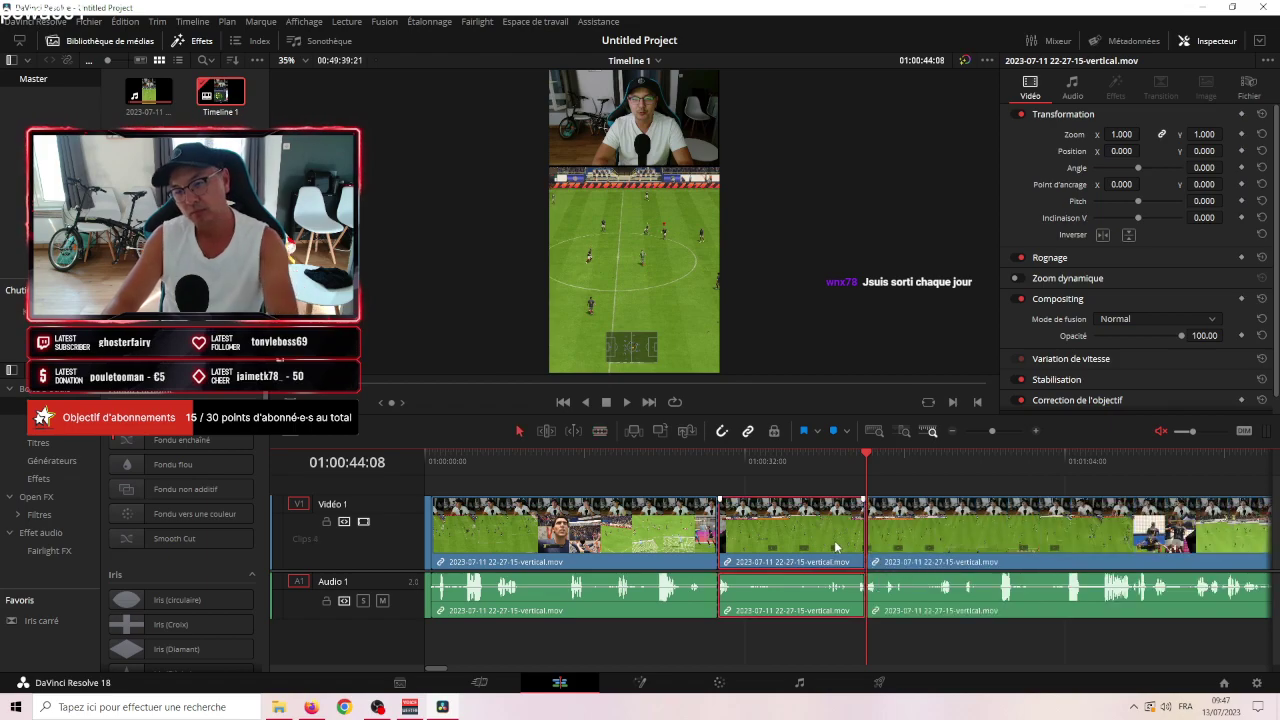
pyautogui.hotkey('ctrl', 'shift', '[')
pyautogui.moveTo(740, 485); pyautogui.dragTo(1051, 495)
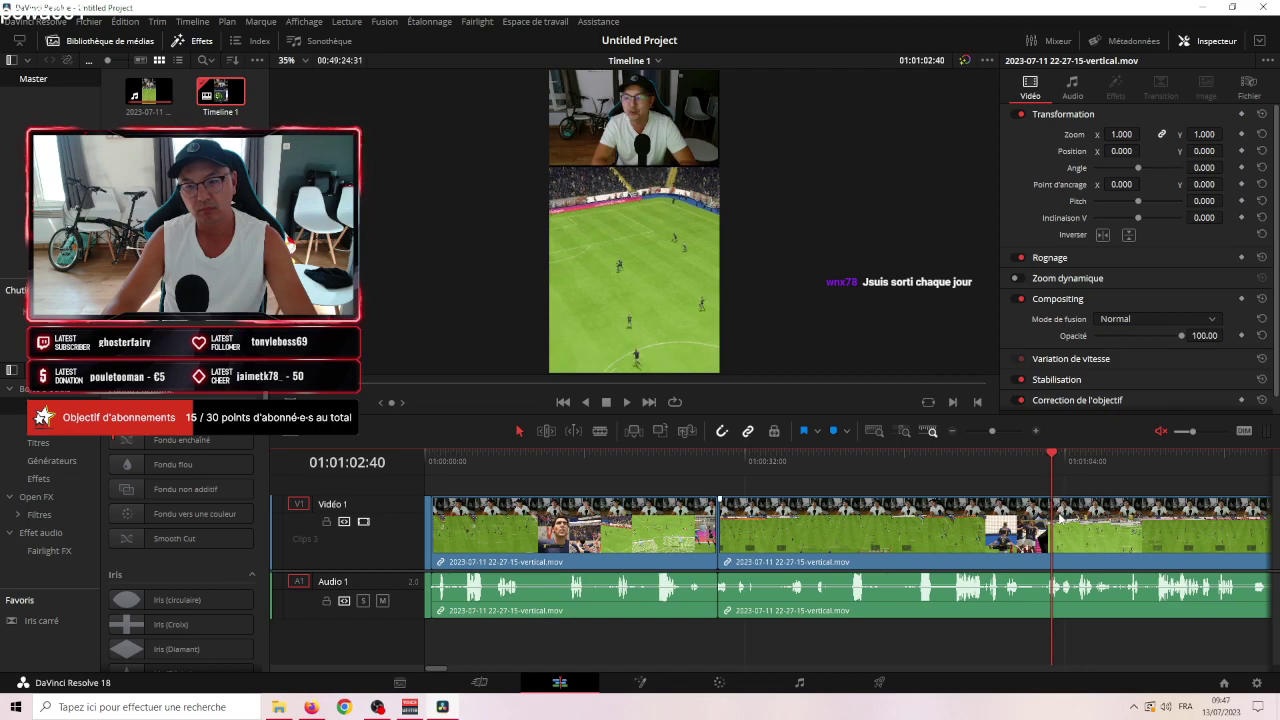
pyautogui.press('b')
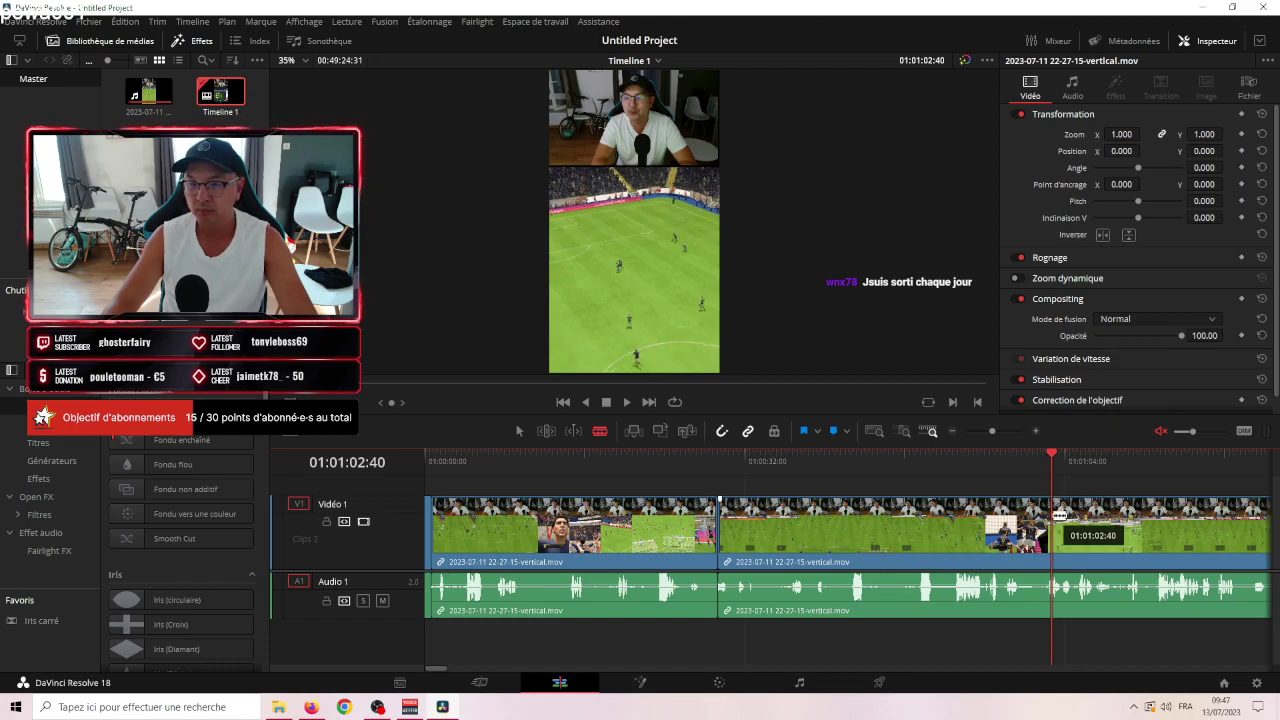
pyautogui.click(1056, 516)
pyautogui.press('a')
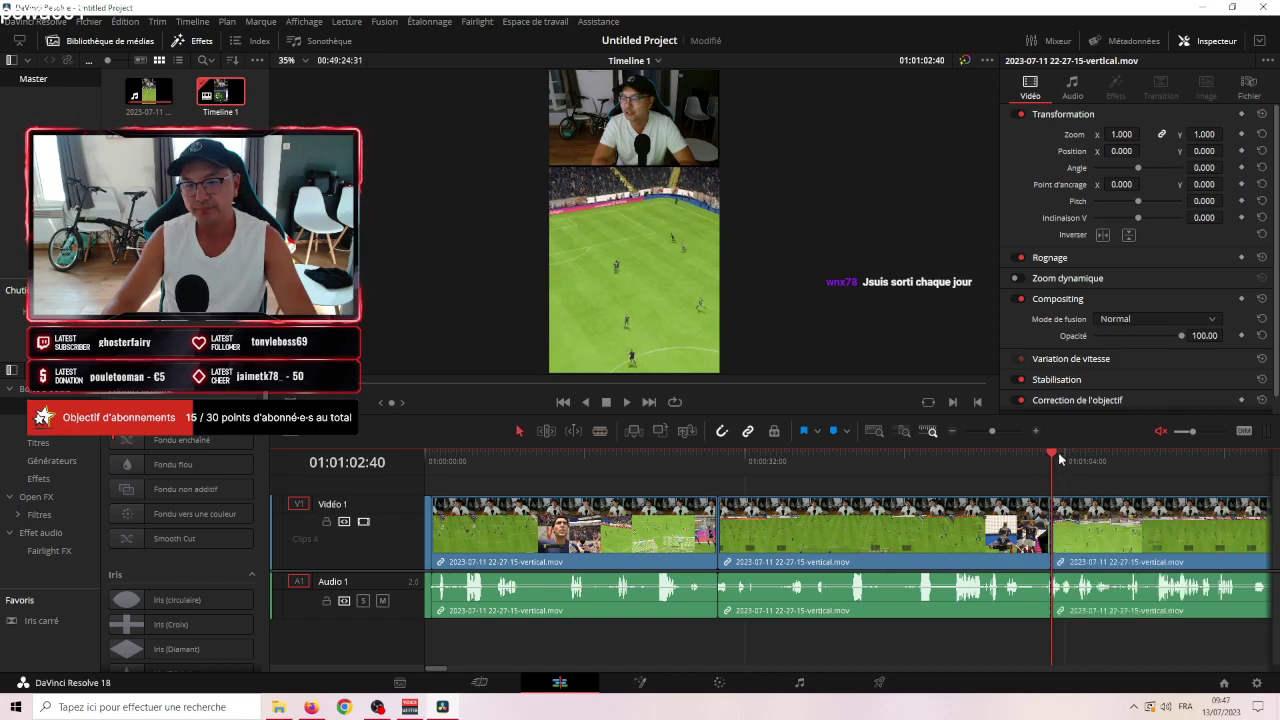
pyautogui.moveTo(1048, 456); pyautogui.dragTo(1167, 530)
pyautogui.click(1167, 530)
pyautogui.press('Delete')
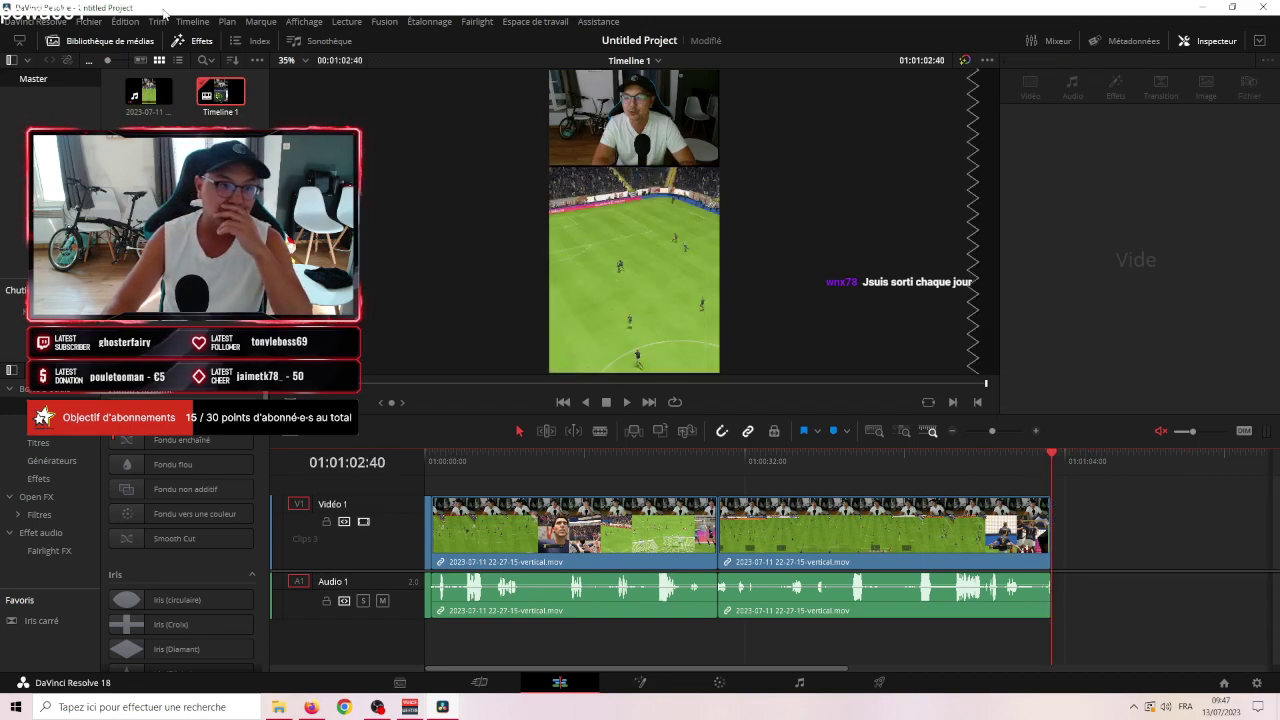
# Create a new empty stereo timeline in the media pool with a name starting "On met des buts mais pas sur le même jeu".
pyautogui.click(88, 21)
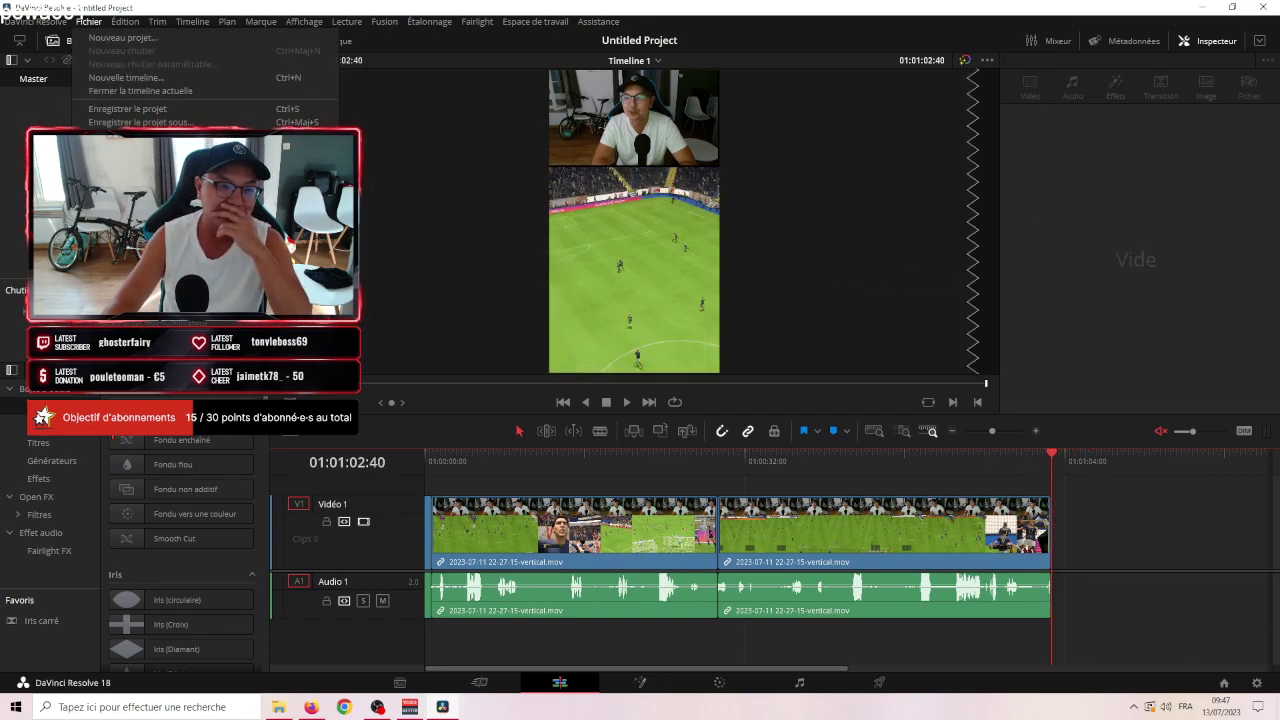
pyautogui.click(440, 205)
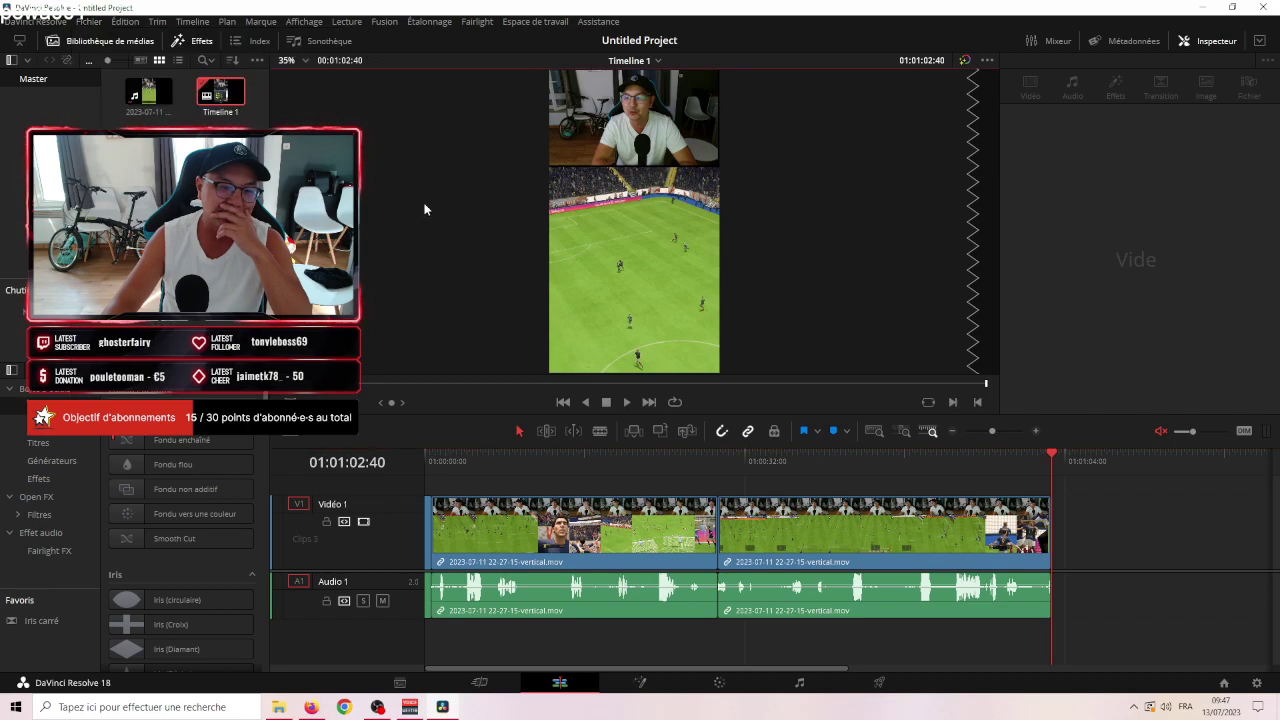
pyautogui.rightClick(182, 242)
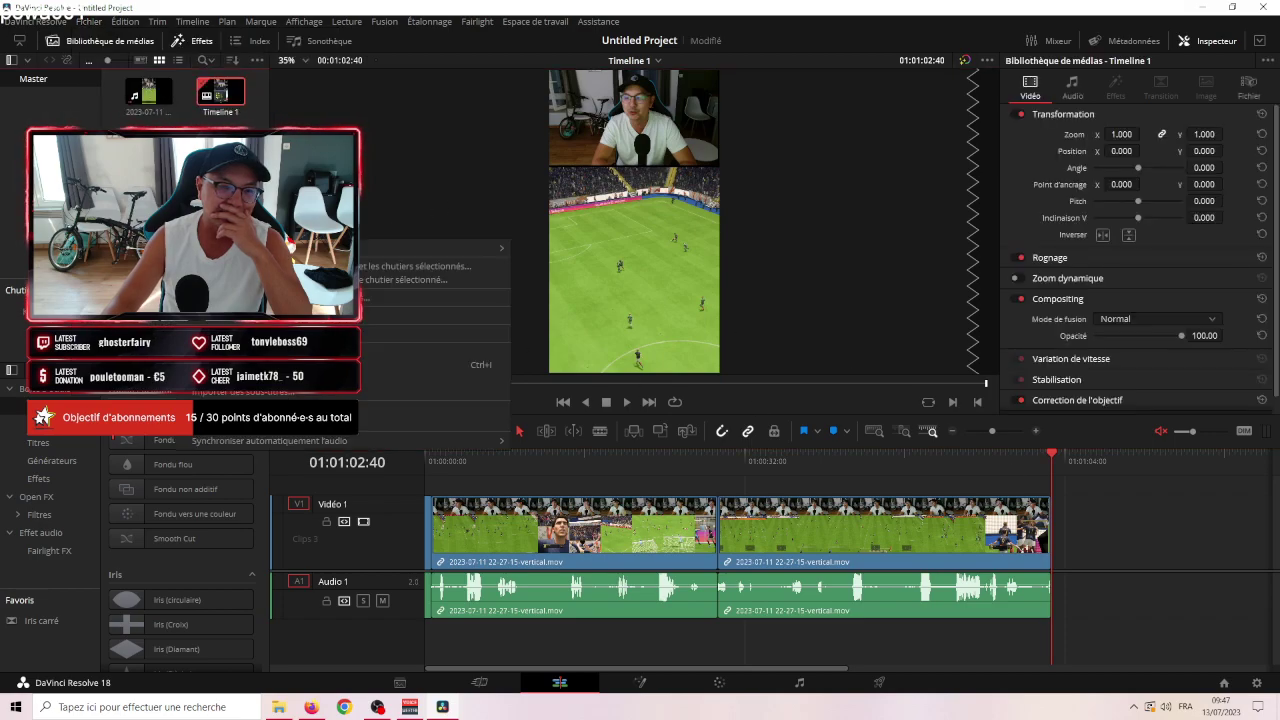
pyautogui.moveTo(480, 247)
pyautogui.click(560, 253)
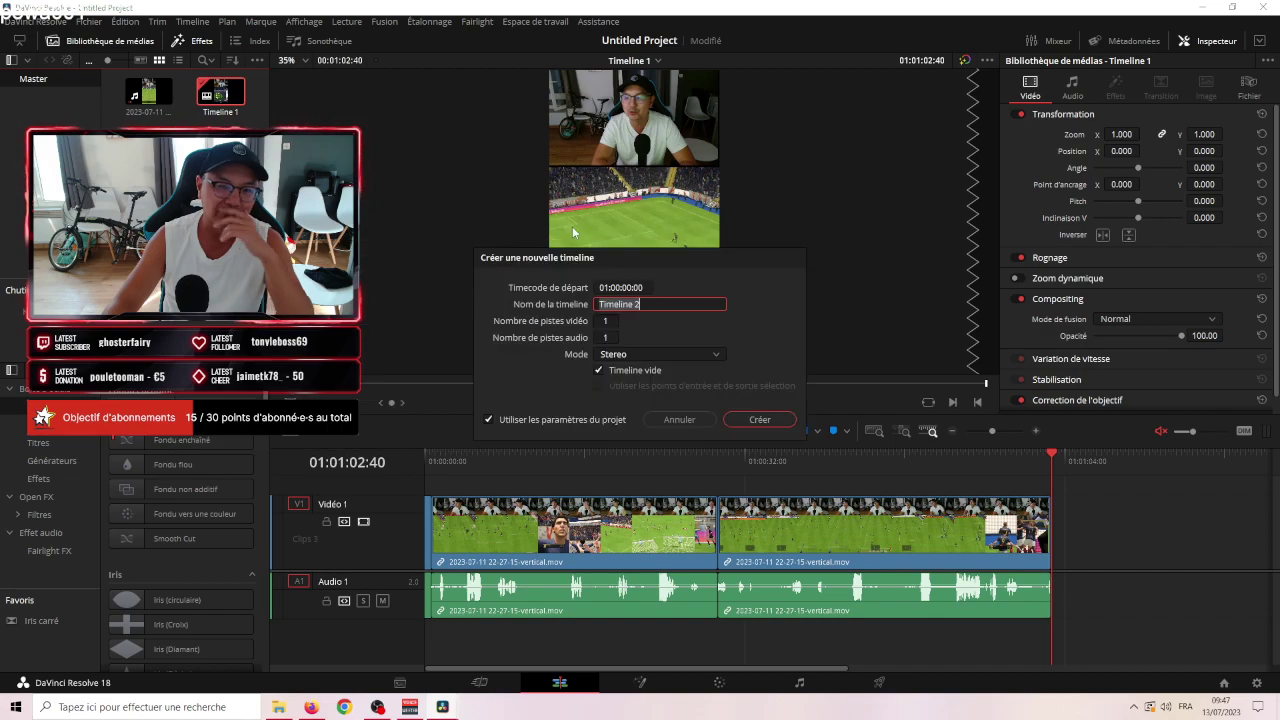
pyautogui.write('O')
pyautogui.write('n met des but')
pyautogui.write('s mais pa')
pyautogui.write('s sur le même jeu')
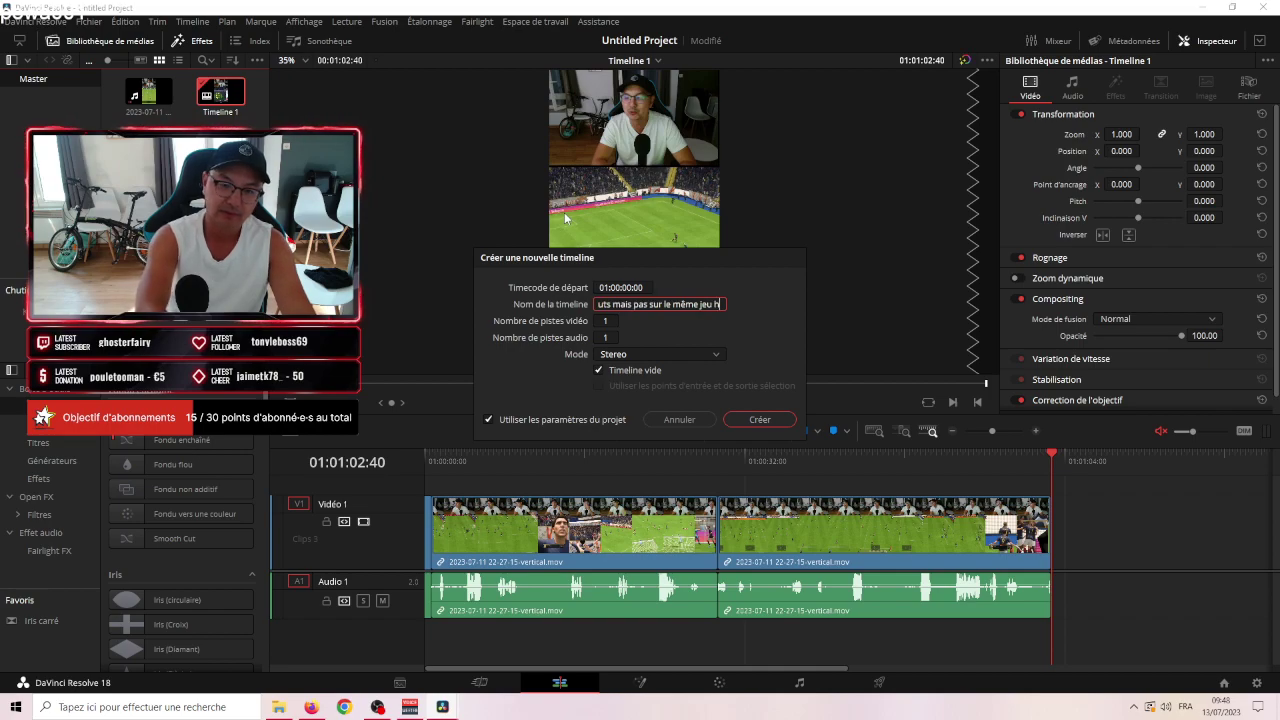
pyautogui.press('Return')
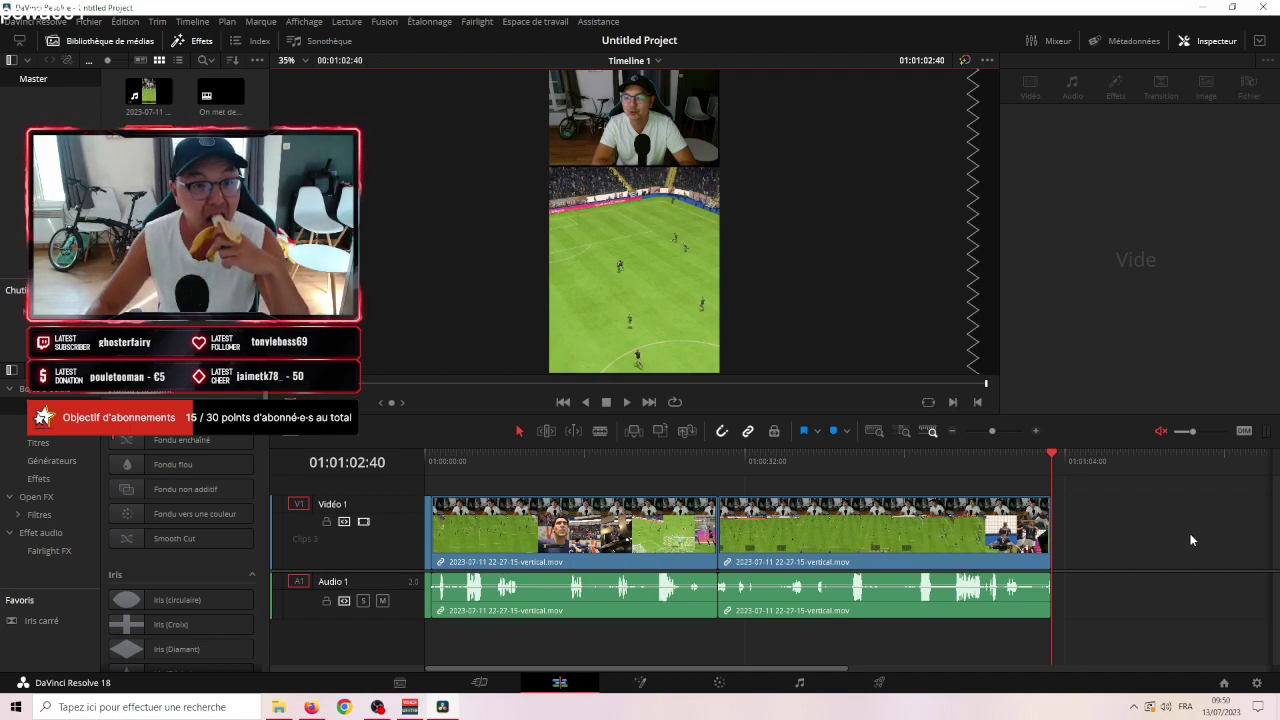
# Roll the edit history back to the clip split at offset 219760, undoing the new timeline's creation and the last deletion.
pyautogui.click(209, 23)
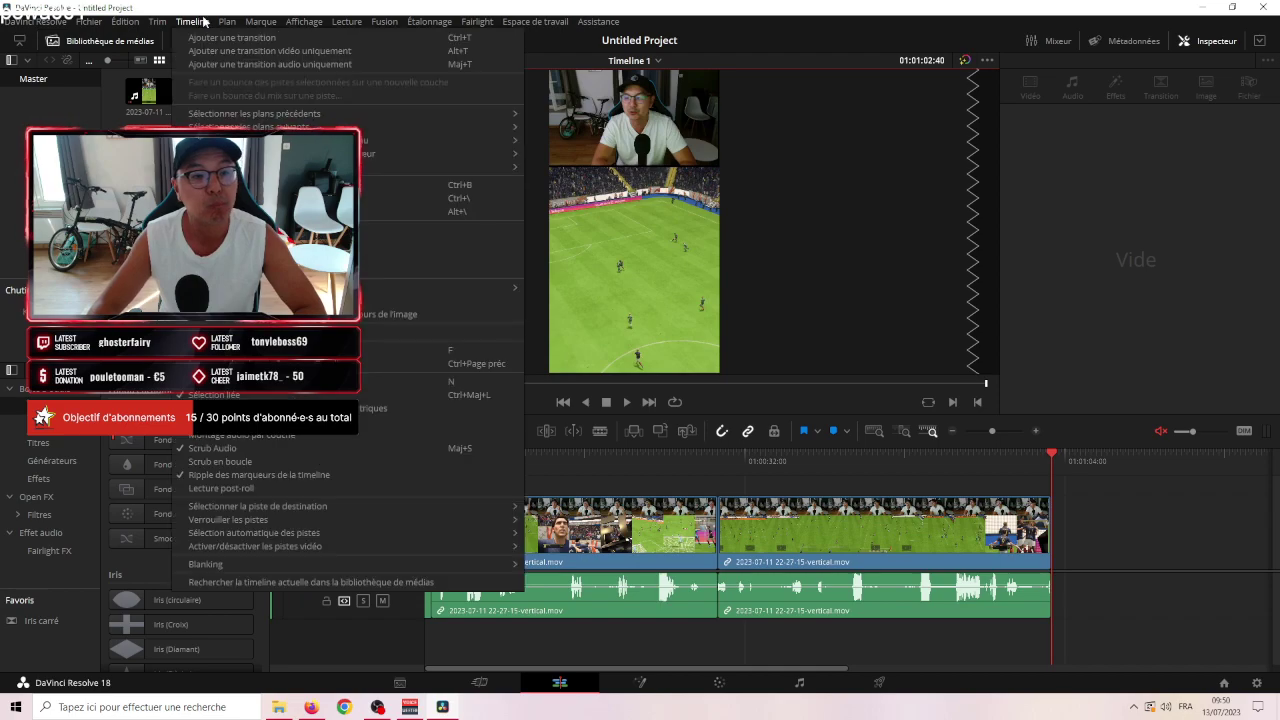
pyautogui.press('Escape')
pyautogui.click(205, 22)
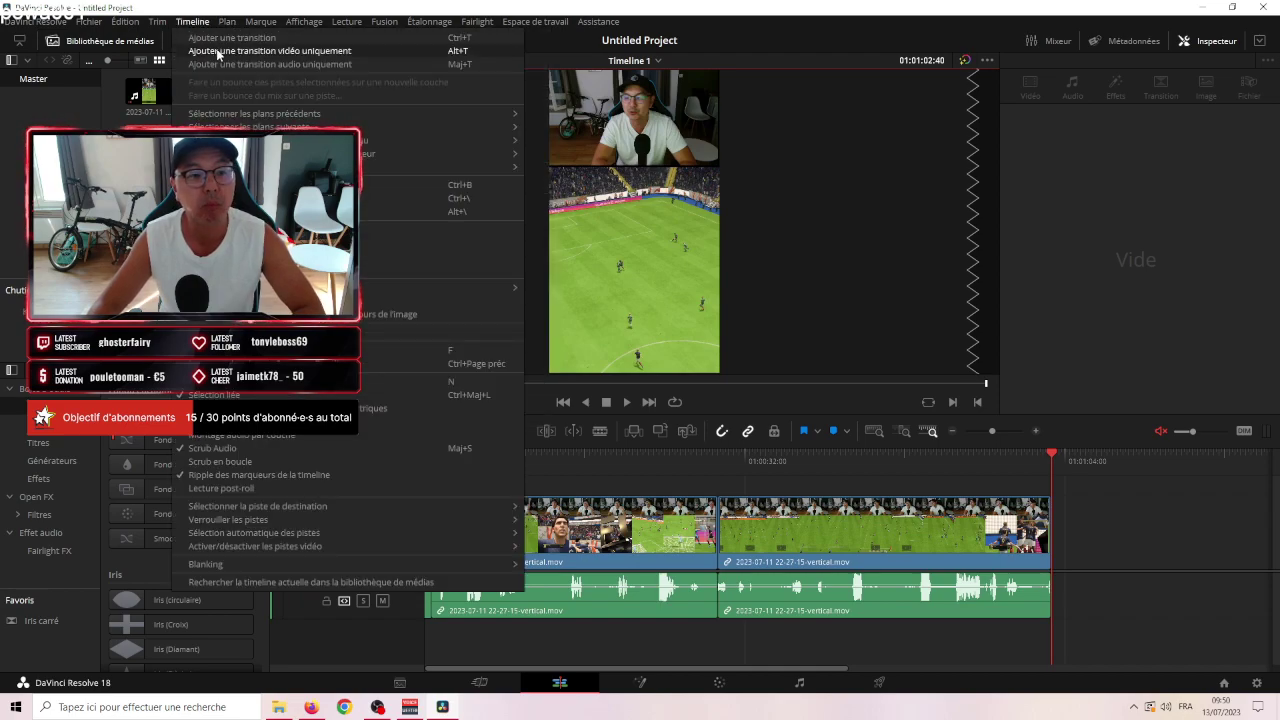
pyautogui.press('Escape')
pyautogui.click(178, 24)
pyautogui.moveTo(126, 29)
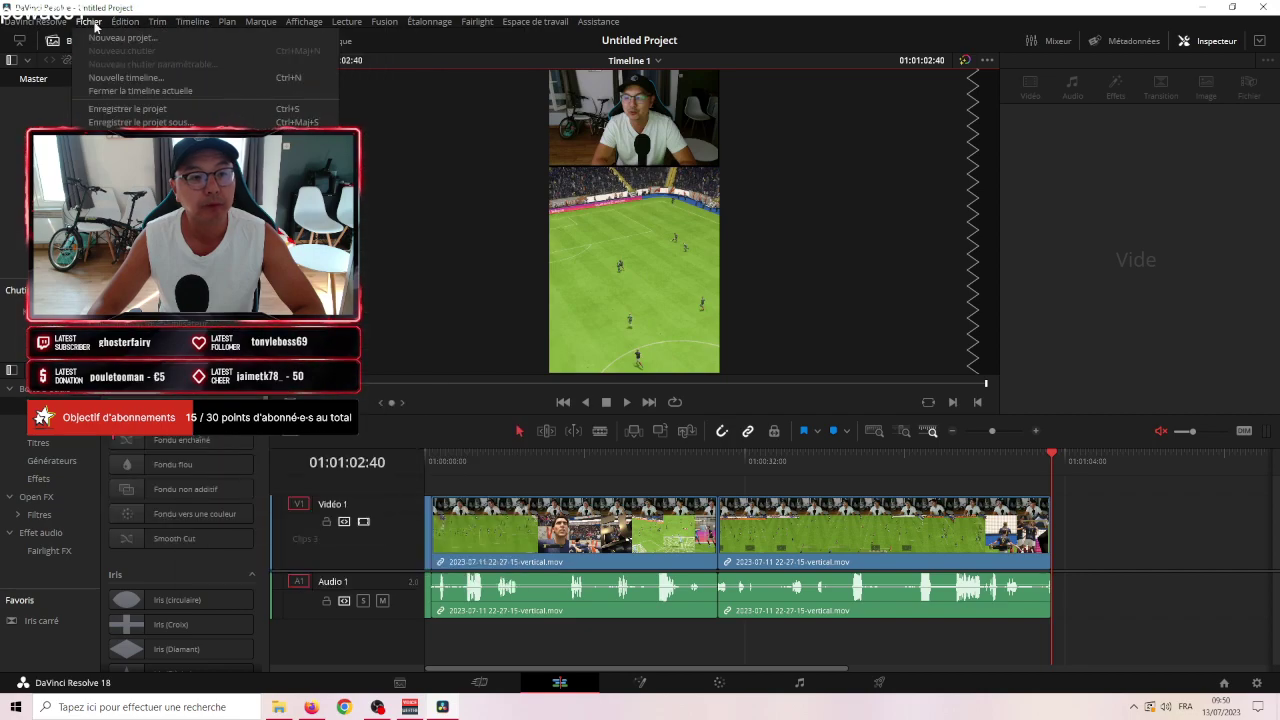
pyautogui.moveTo(289, 64)
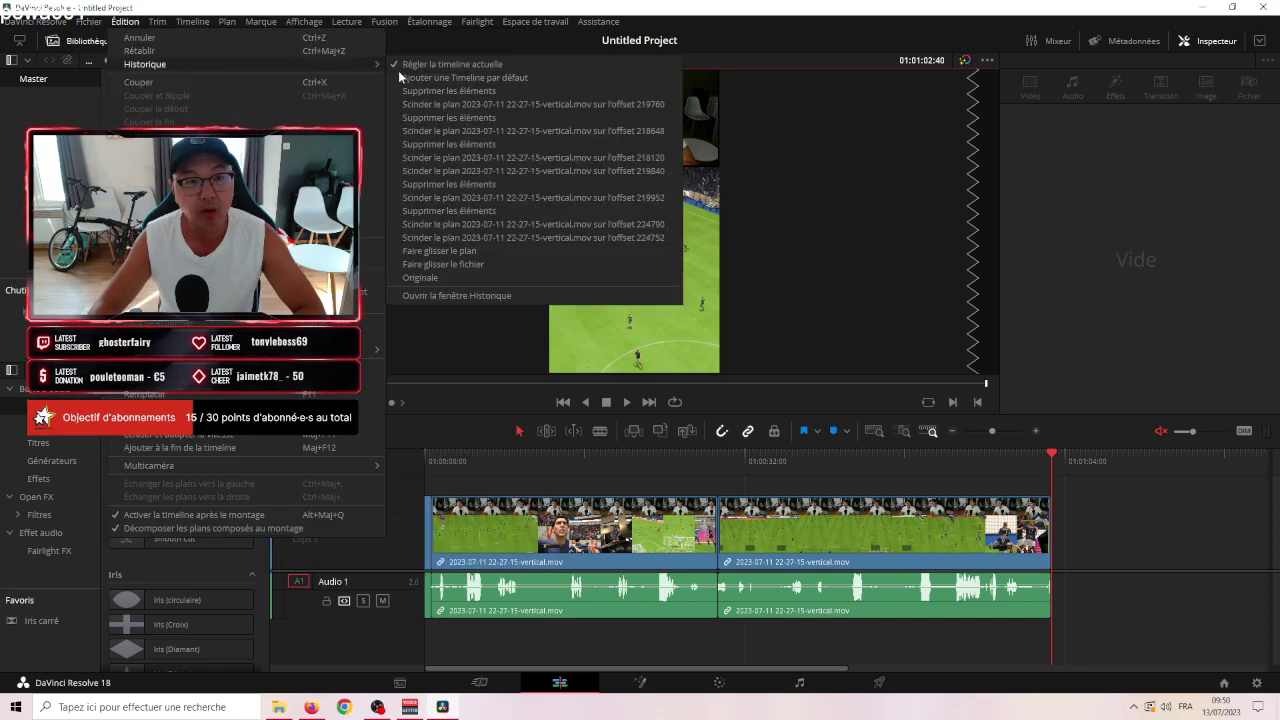
pyautogui.click(420, 104)
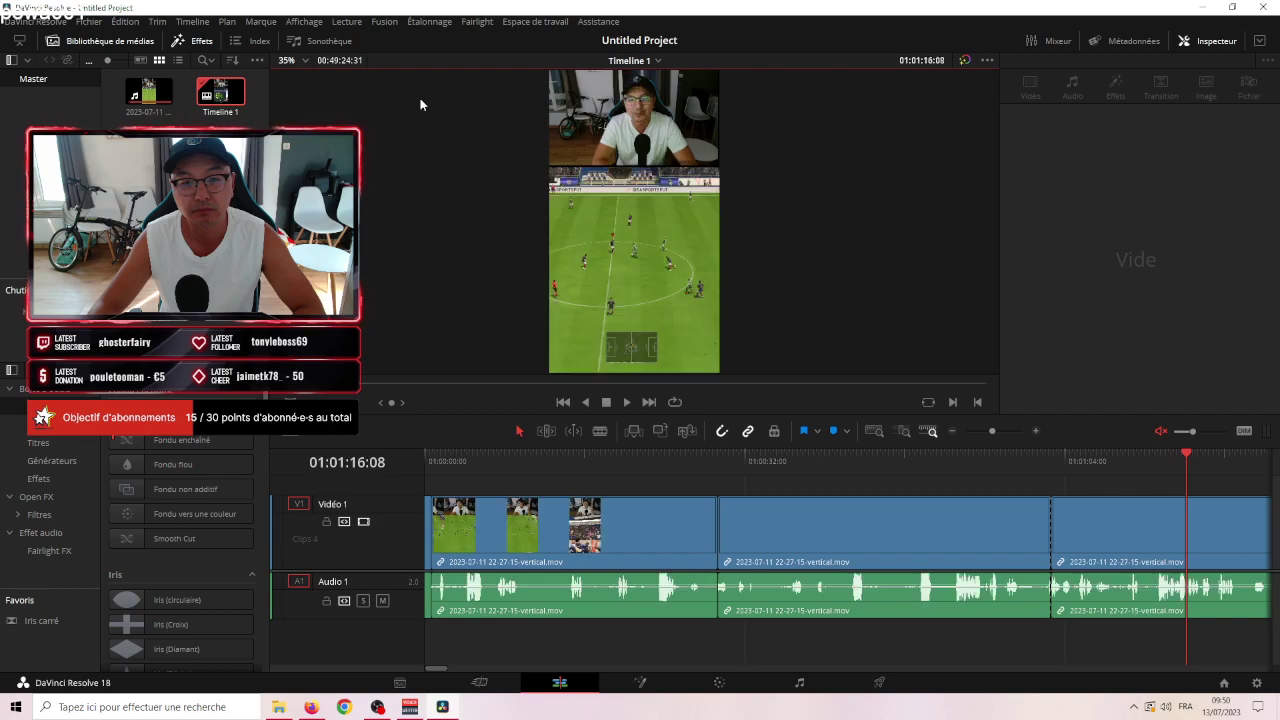
# Move the long leftover clip further along Timeline 1, leaving a gap after the short highlight clips at the start.
pyautogui.click(953, 432)
pyautogui.click(953, 432)
pyautogui.click(953, 432)
pyautogui.click(953, 432)
pyautogui.click(953, 432)
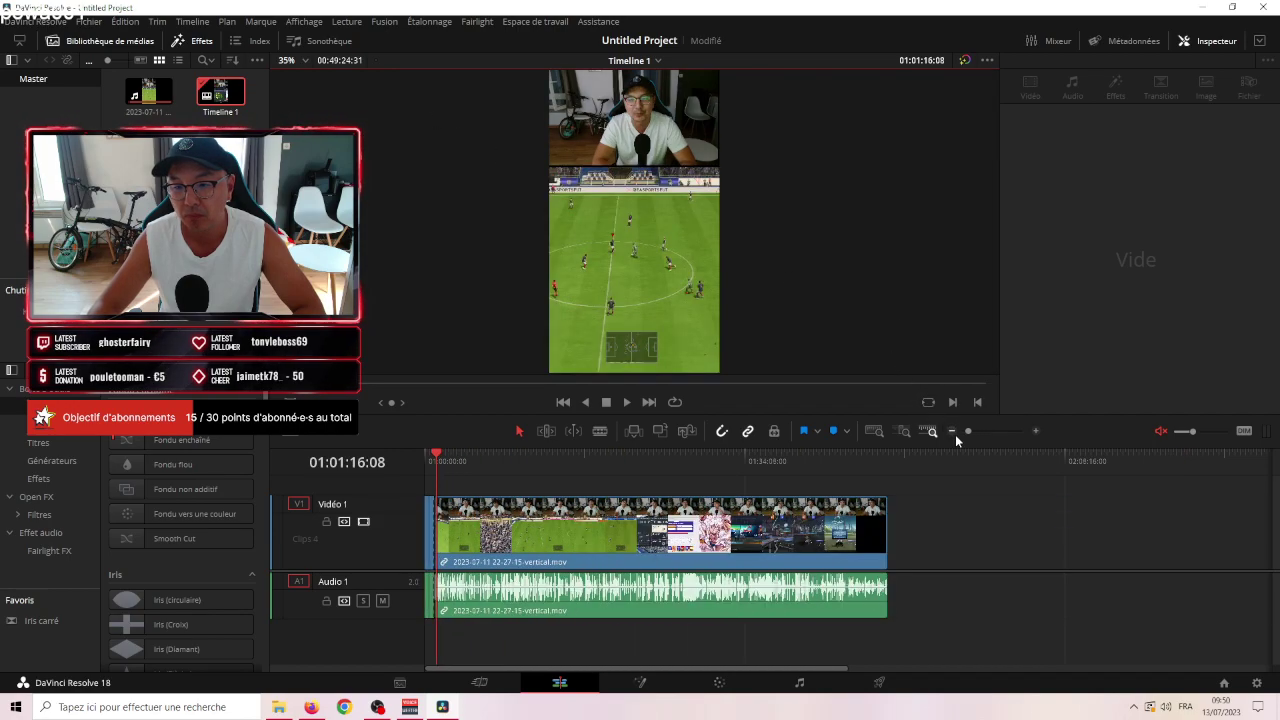
pyautogui.moveTo(436, 458); pyautogui.dragTo(575, 500)
pyautogui.moveTo(530, 544); pyautogui.dragTo(745, 542)
pyautogui.click(481, 505)
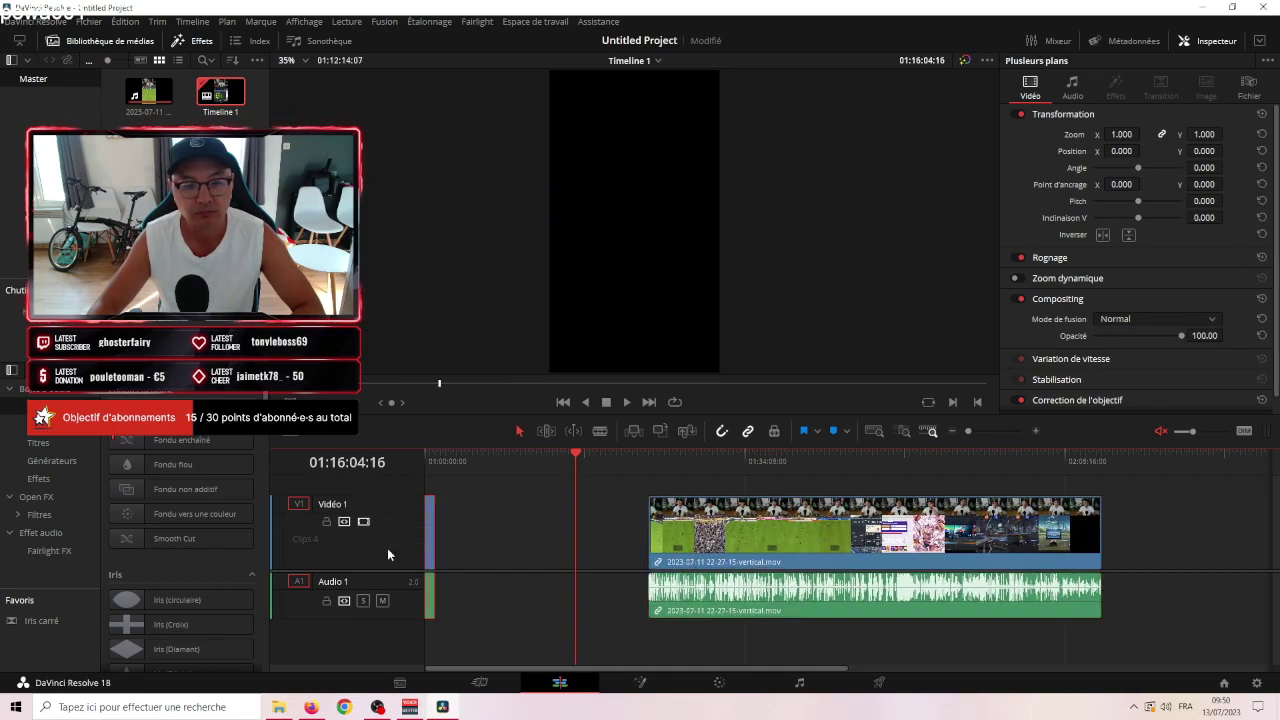
# Create a new empty stereo timeline in the media pool named "On met des buts mais pas sur le même jeu hahaha".
pyautogui.rightClick(195, 291)
pyautogui.moveTo(530, 294)
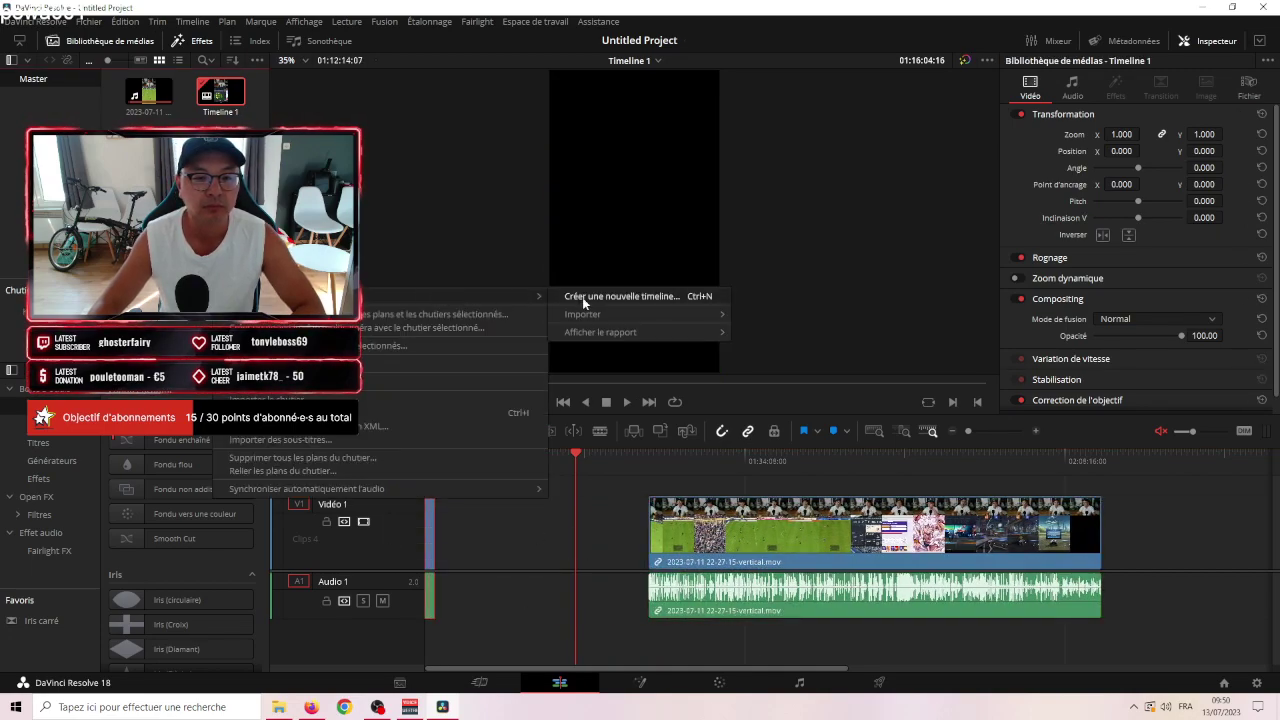
pyautogui.click(581, 297)
pyautogui.write('On met des buts mais pas su')
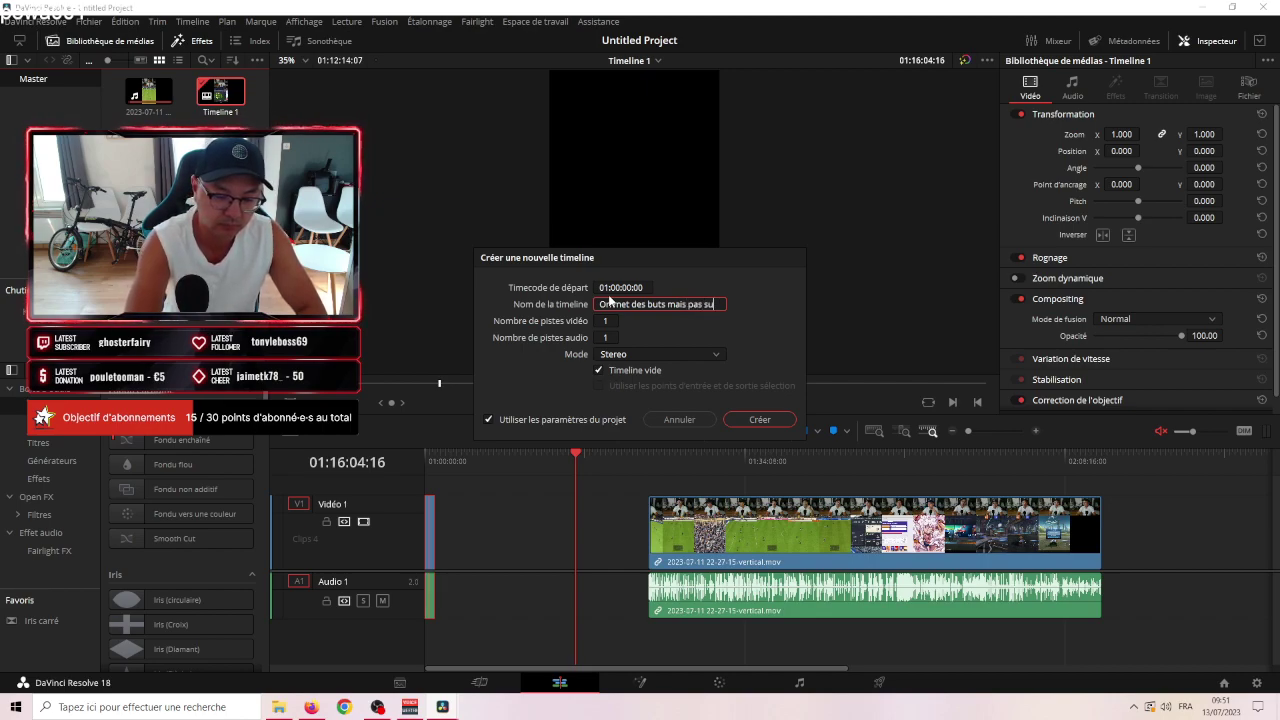
pyautogui.write('r le')
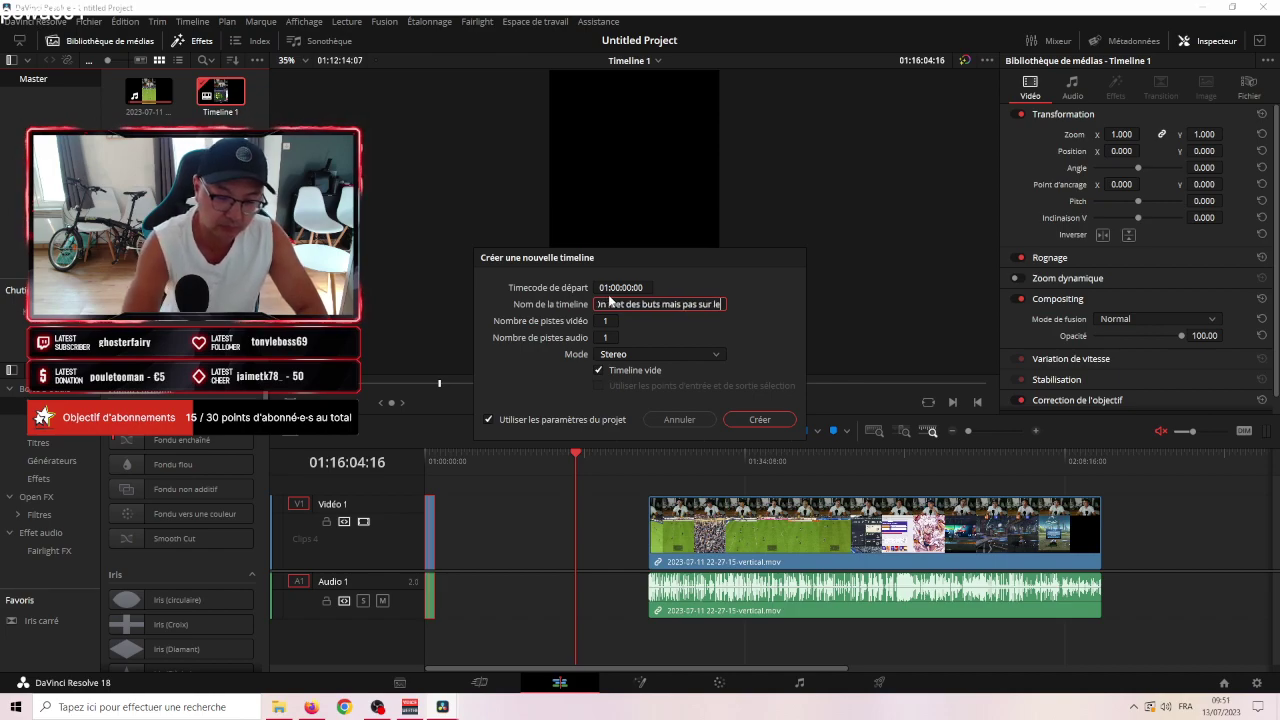
pyautogui.write(' m')
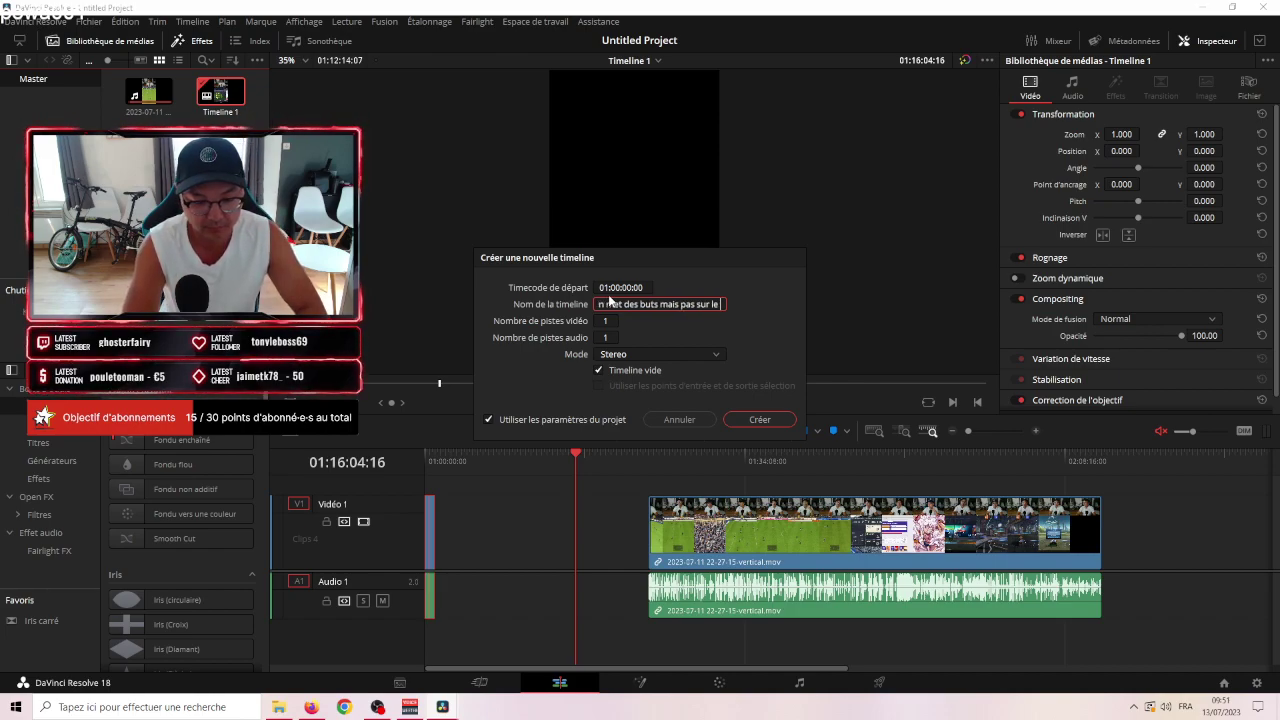
pyautogui.write('êm')
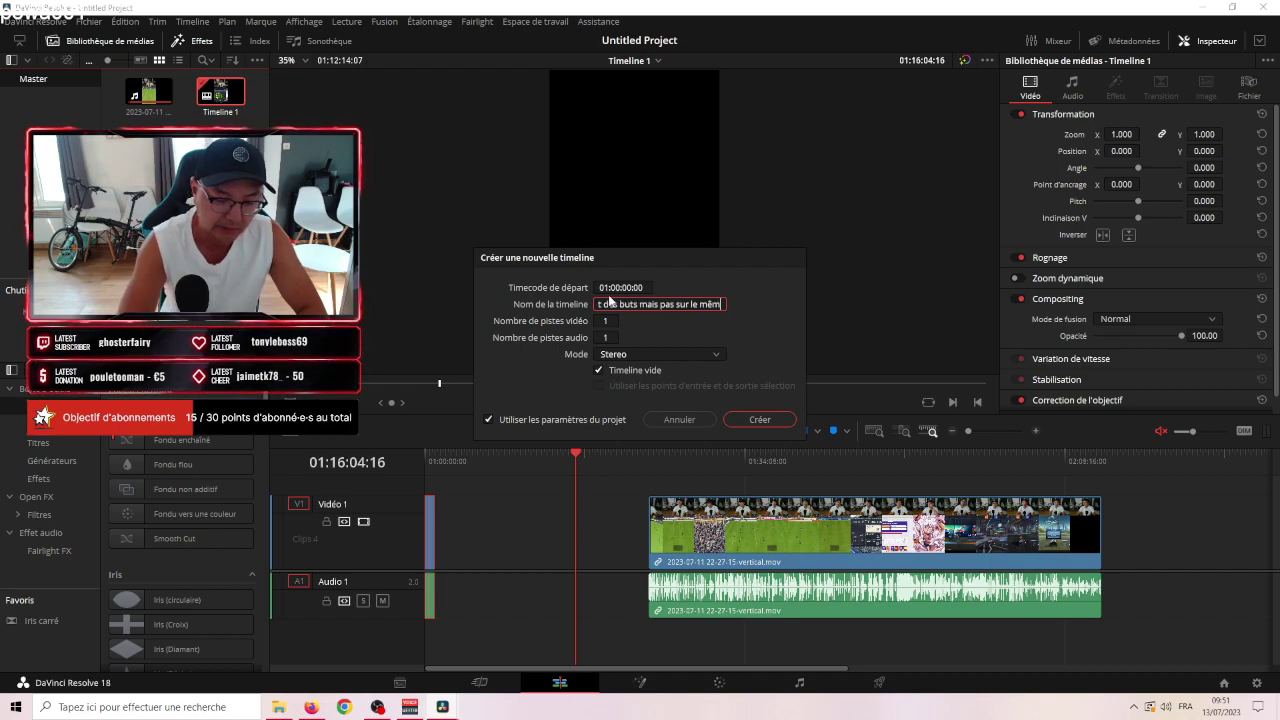
pyautogui.write('e jeu hah')
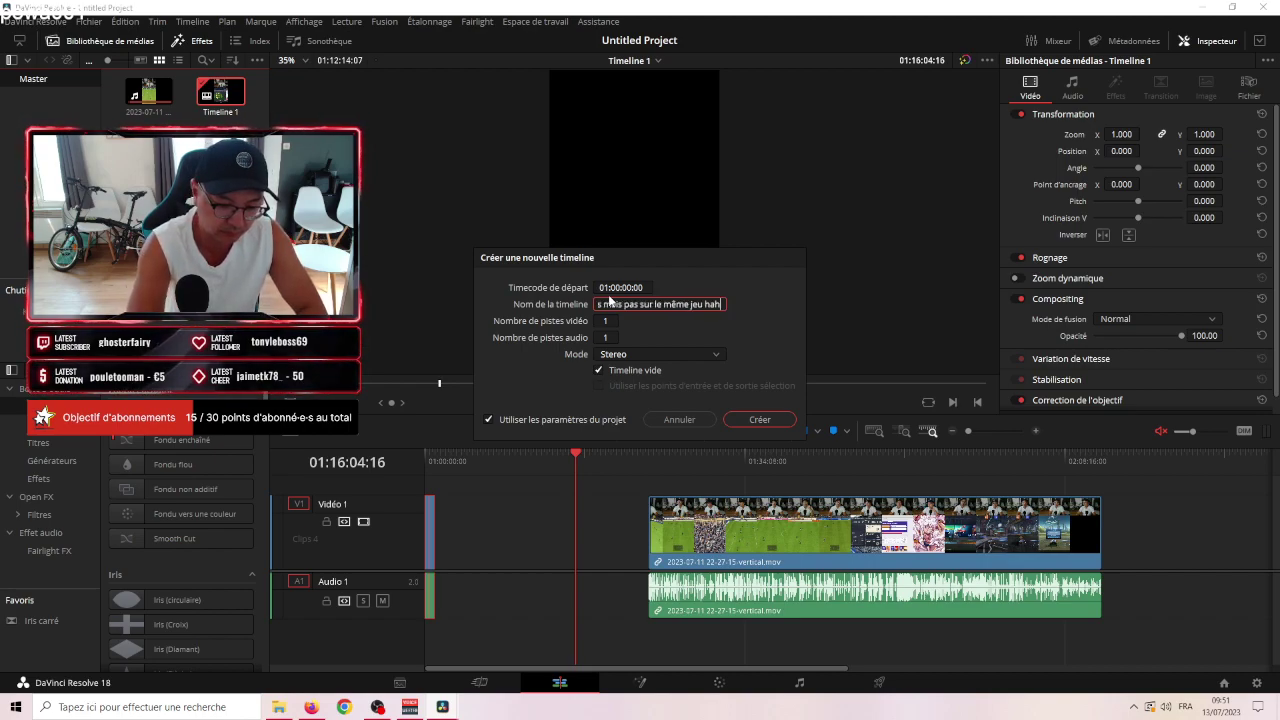
pyautogui.write('aha')
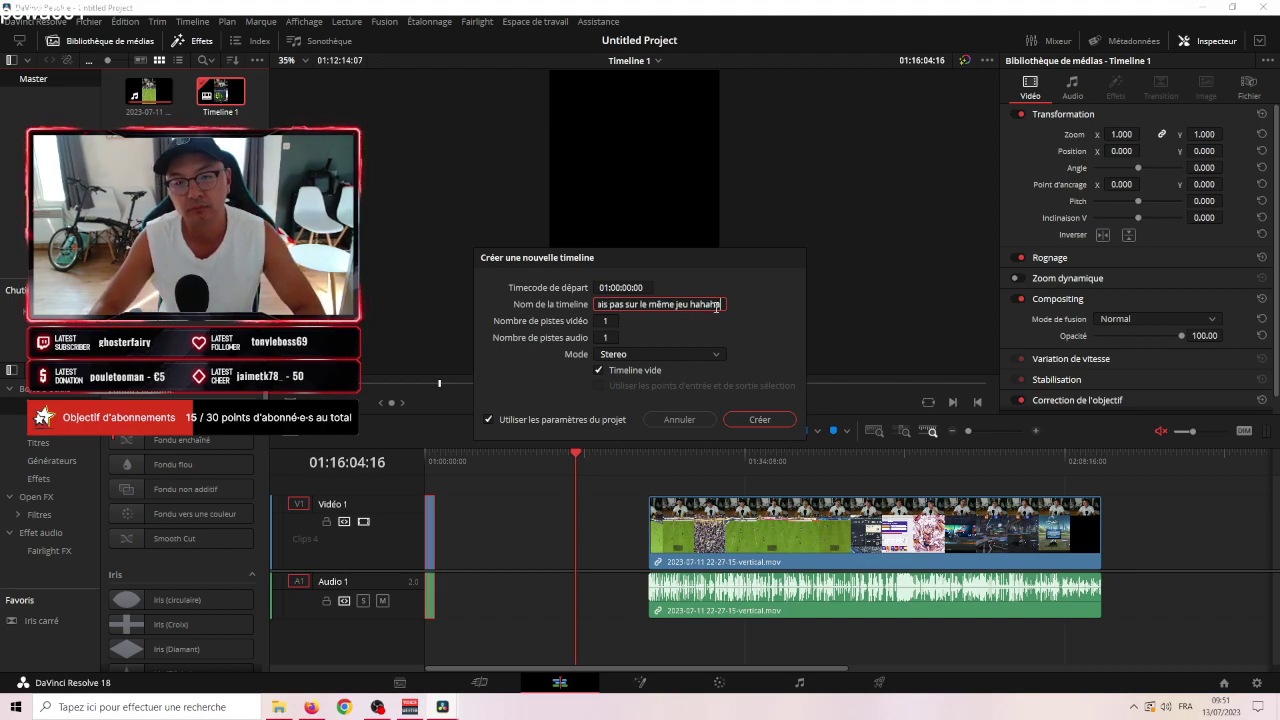
pyautogui.moveTo(719, 306); pyautogui.dragTo(365, 306)
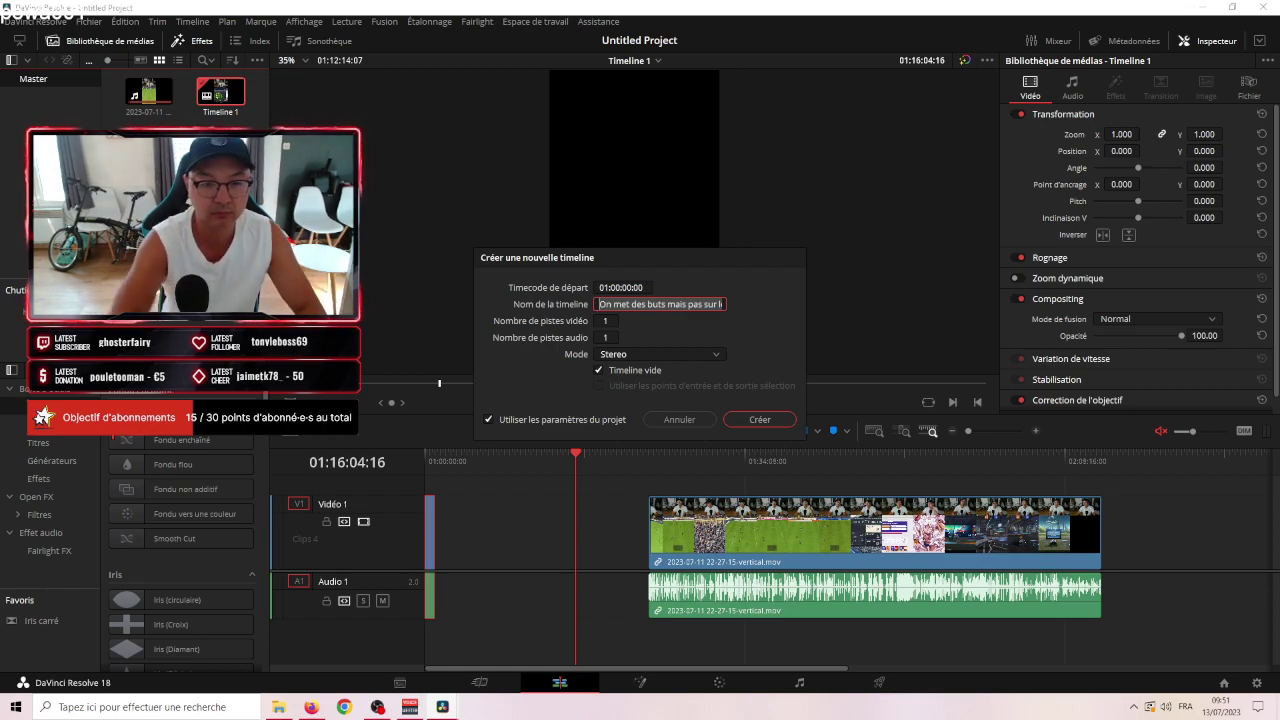
pyautogui.click(760, 419)
# Cut the short highlight clips from the start of Timeline 1 and paste them into the new "hahaha" timeline.
pyautogui.moveTo(504, 504); pyautogui.dragTo(402, 545)
pyautogui.rightClick(432, 530)
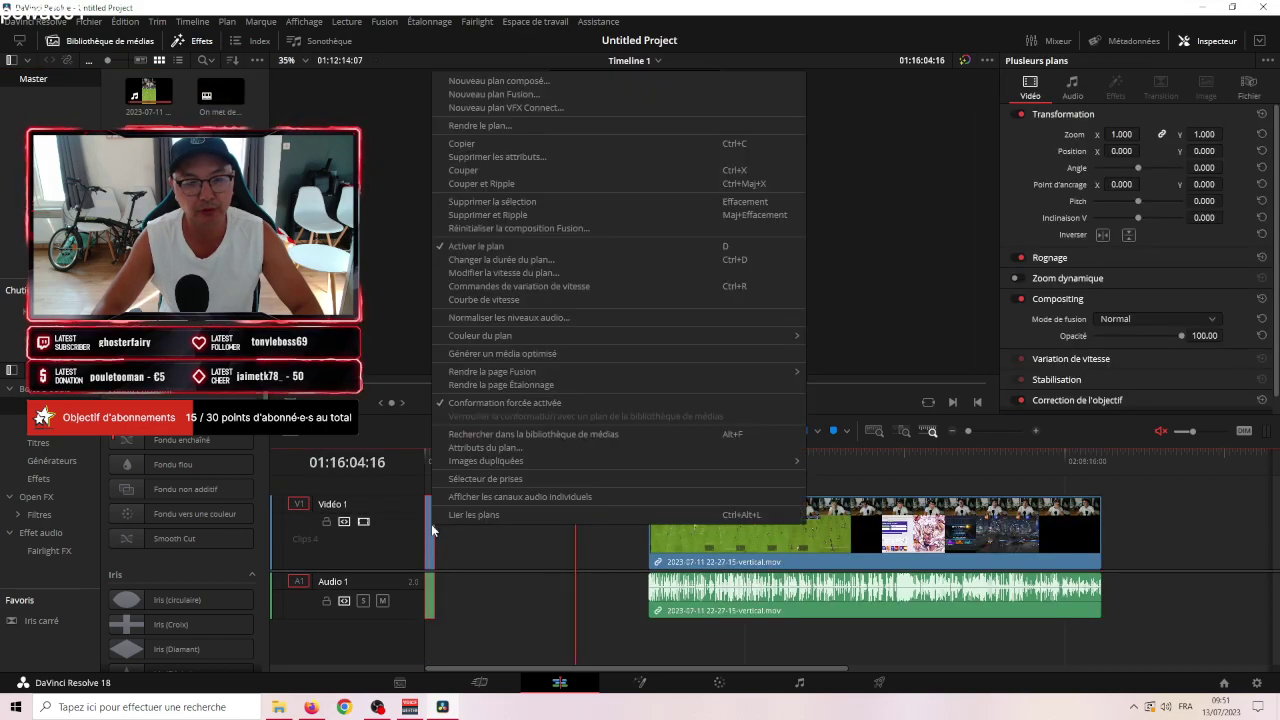
pyautogui.click(490, 171)
pyautogui.doubleClick(214, 97)
pyautogui.hotkey('ctrl', 'v')
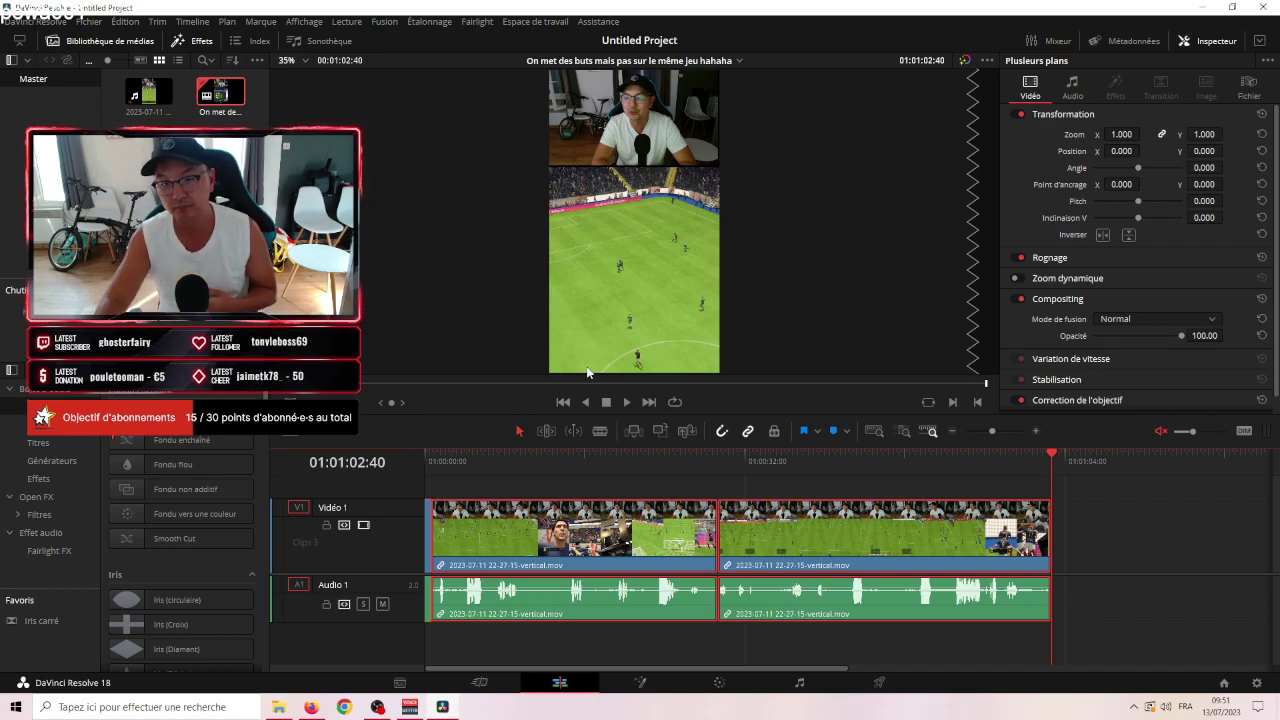
# Split the last highlight clip at timecode 01:00:58:16 and select the two clips before that cut.
pyautogui.moveTo(1052, 458); pyautogui.dragTo(1008, 534)
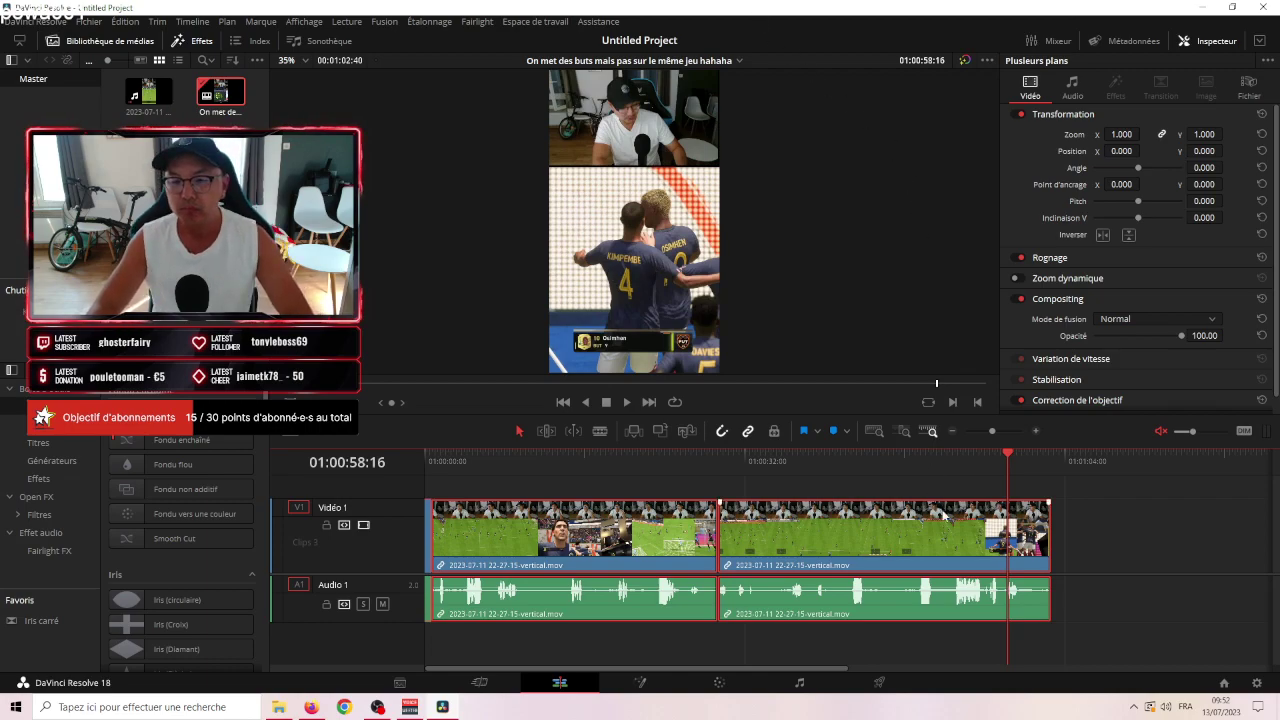
pyautogui.press('b')
pyautogui.click(1007, 545)
pyautogui.press('a')
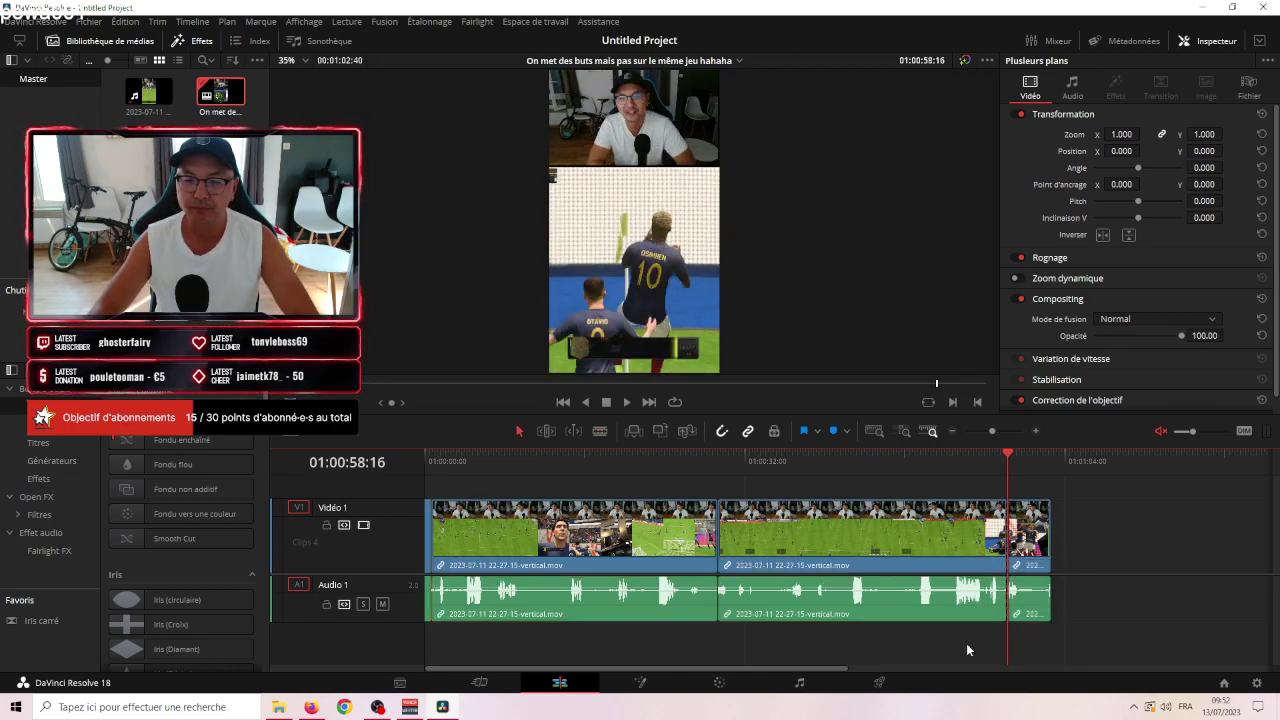
pyautogui.moveTo(963, 644); pyautogui.dragTo(345, 463)
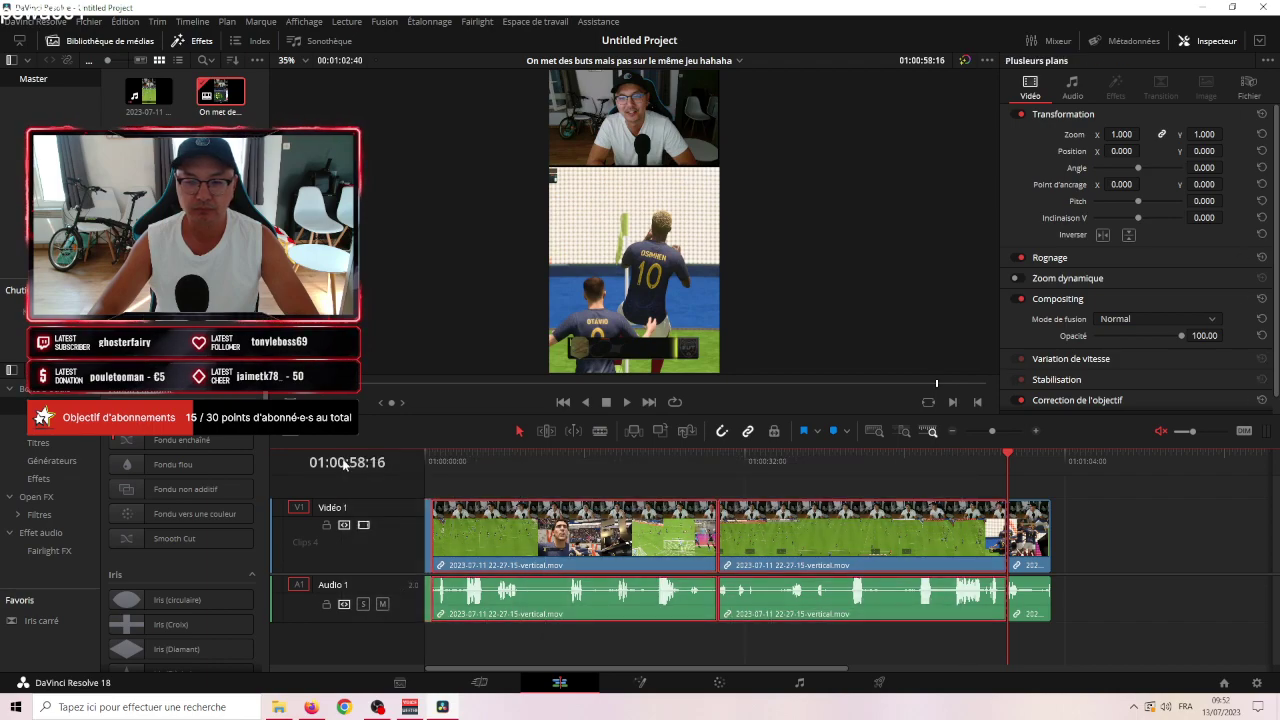
# Create a stereo timeline named "Fifa 13-07-2023 - On met des buts mais pas sur le mêm jeu !" and place the two selected clips in it.
pyautogui.rightClick(201, 257)
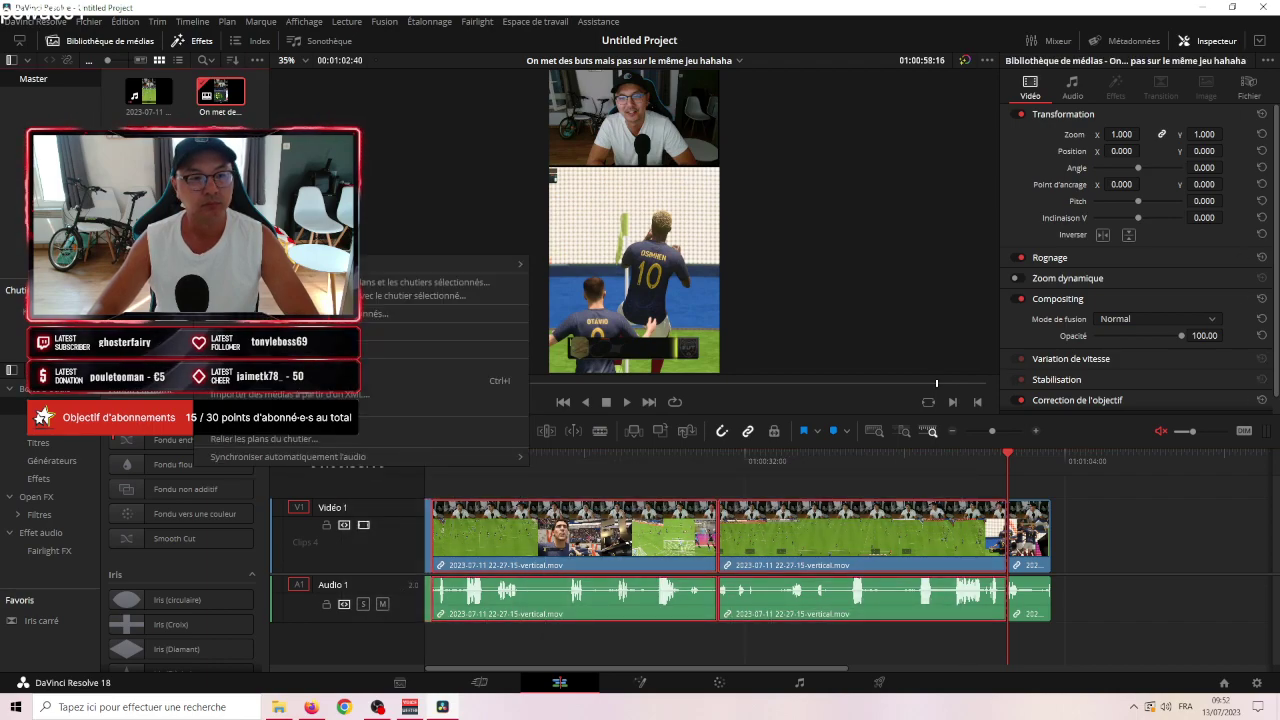
pyautogui.moveTo(461, 267)
pyautogui.click(600, 262)
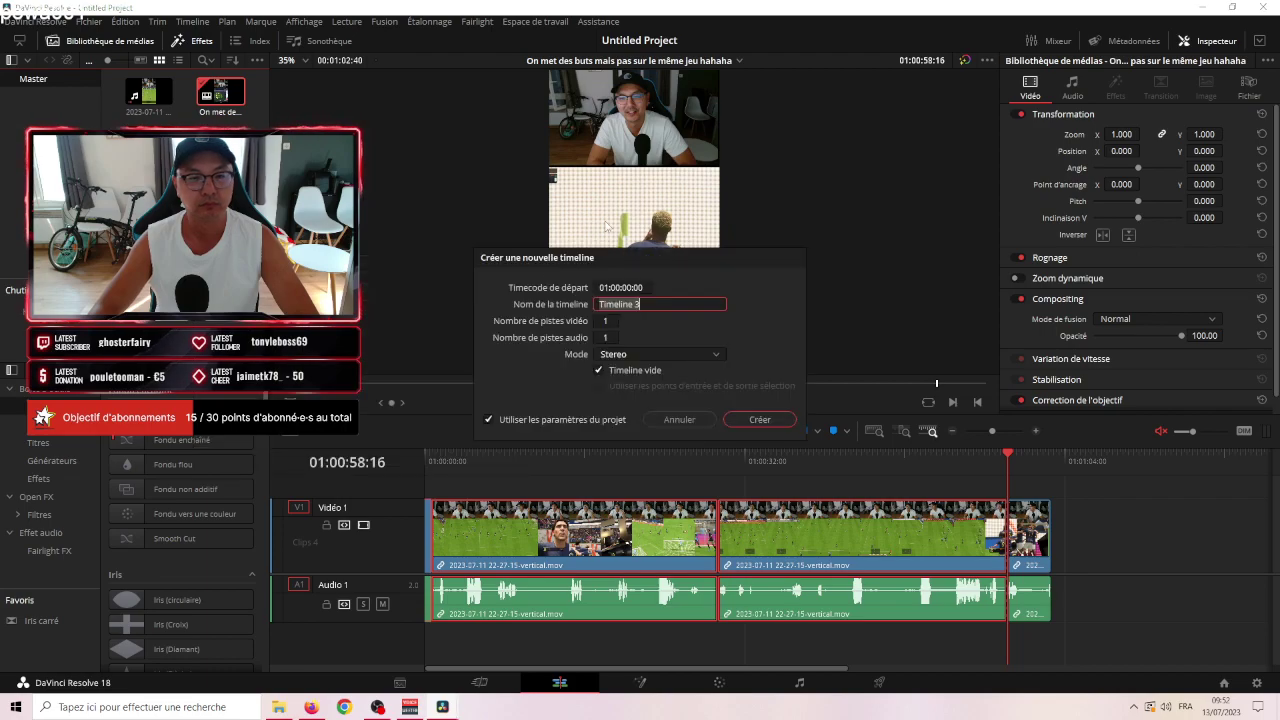
pyautogui.write('Fifa 13-07-2023')
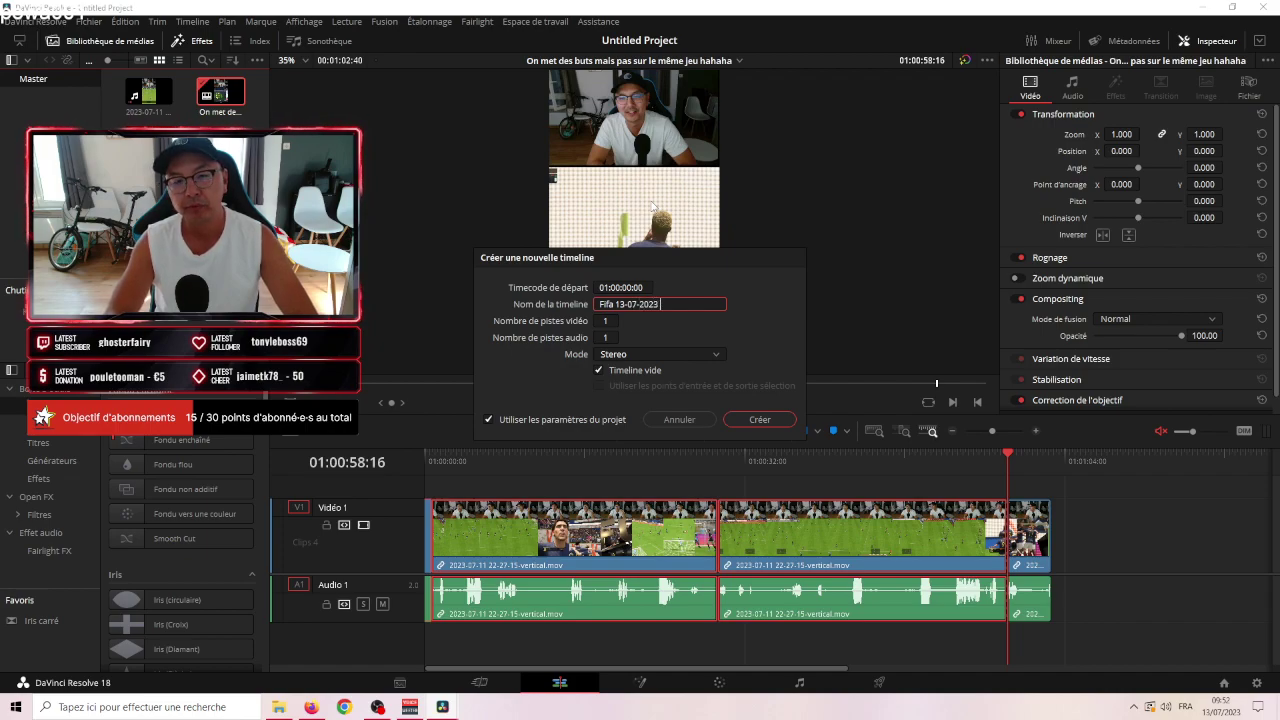
pyautogui.write('- On met que')
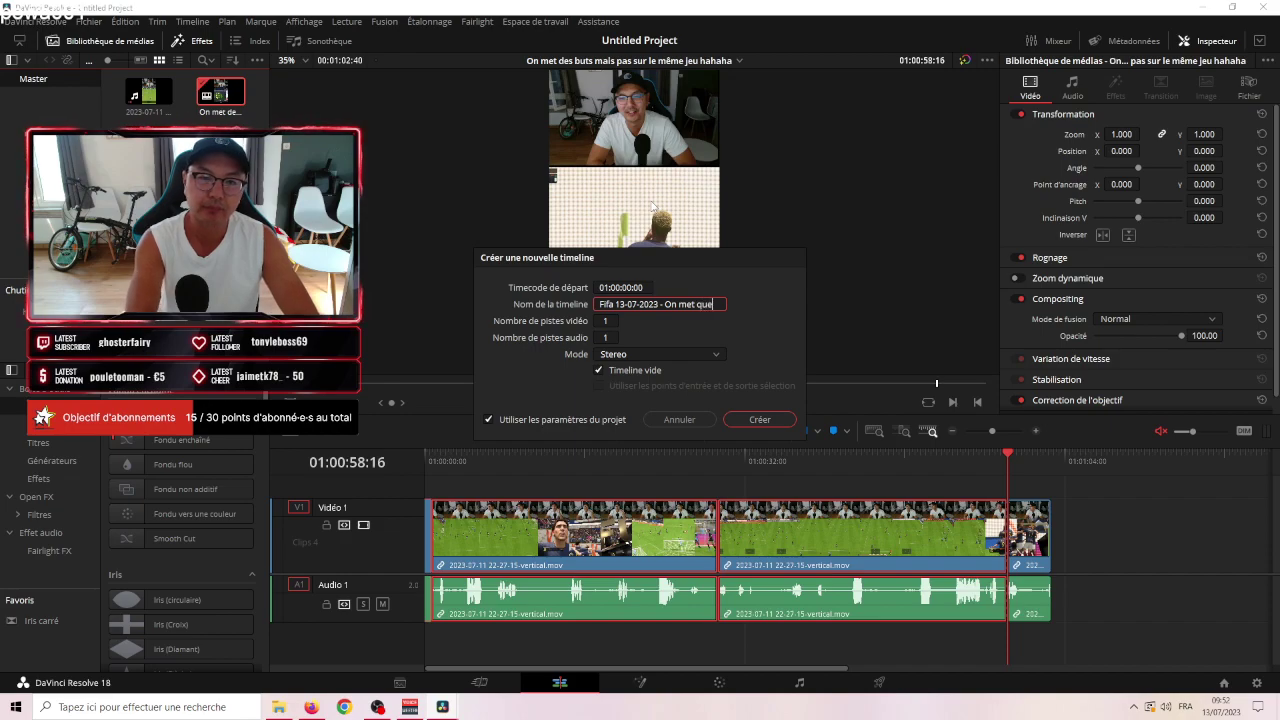
pyautogui.press('BackSpace')
pyautogui.press('BackSpace')
pyautogui.press('BackSpace')
pyautogui.write('d')
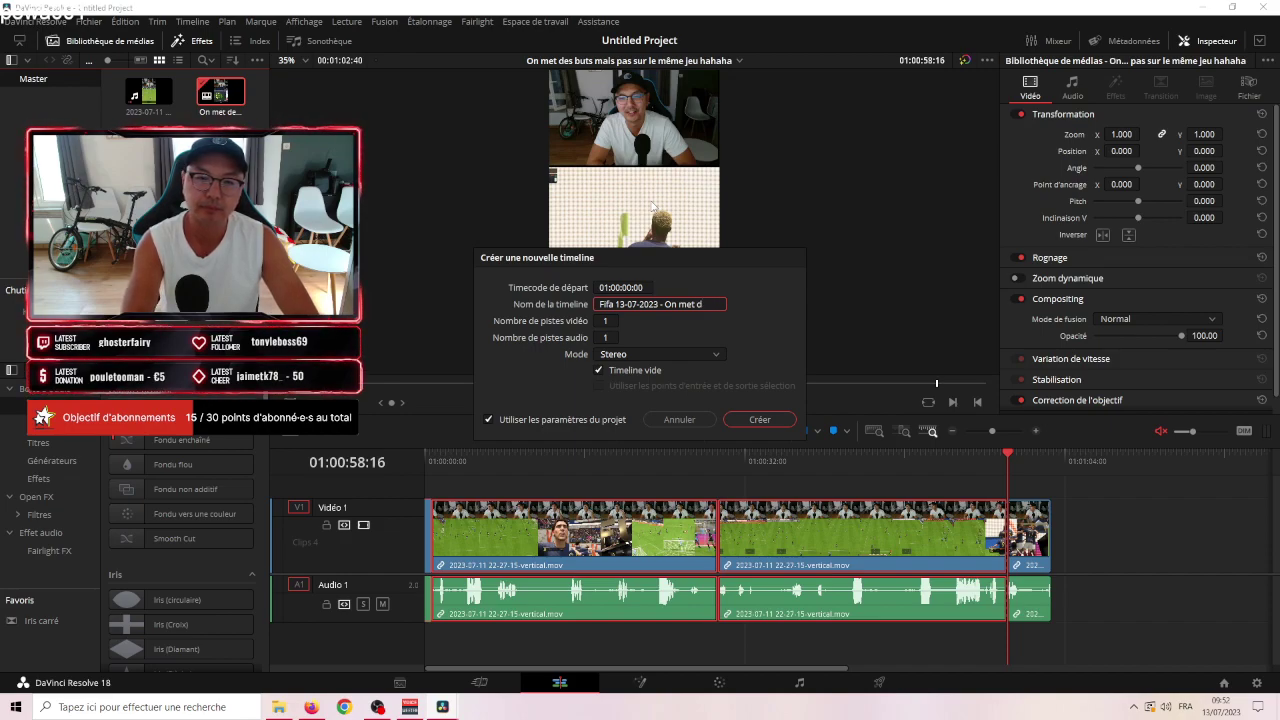
pyautogui.write('es')
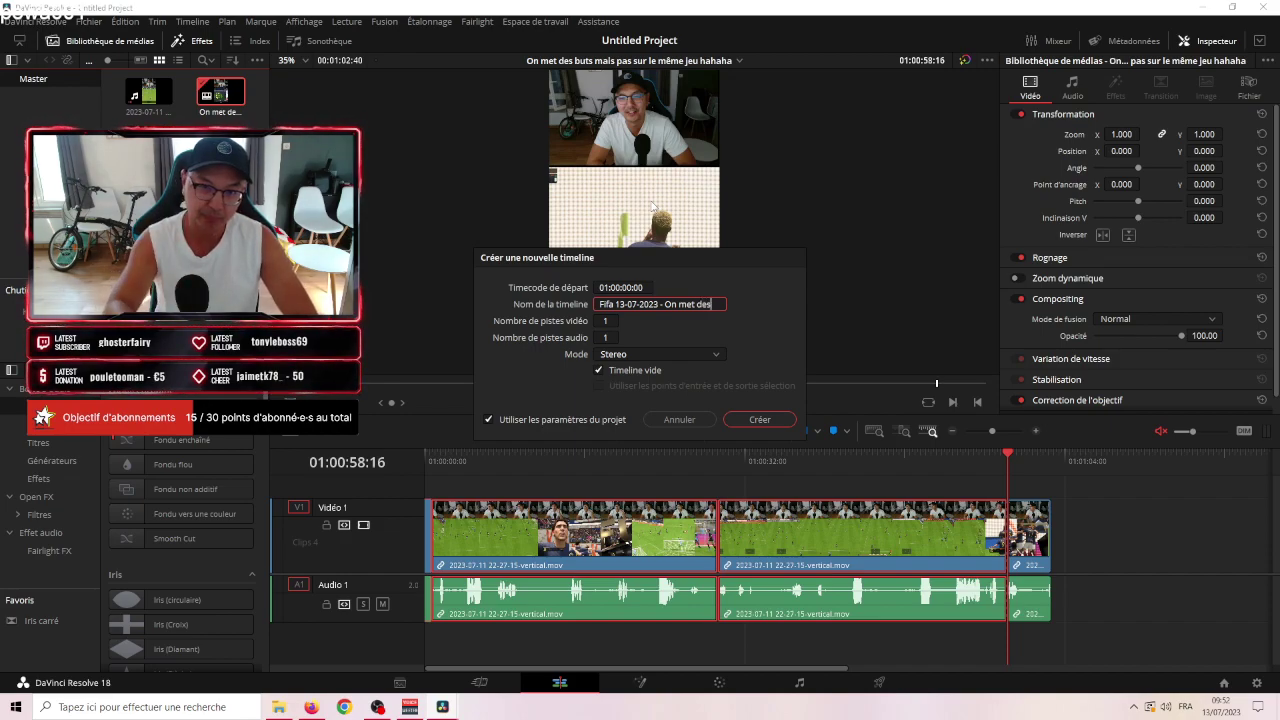
pyautogui.write(' buts mai')
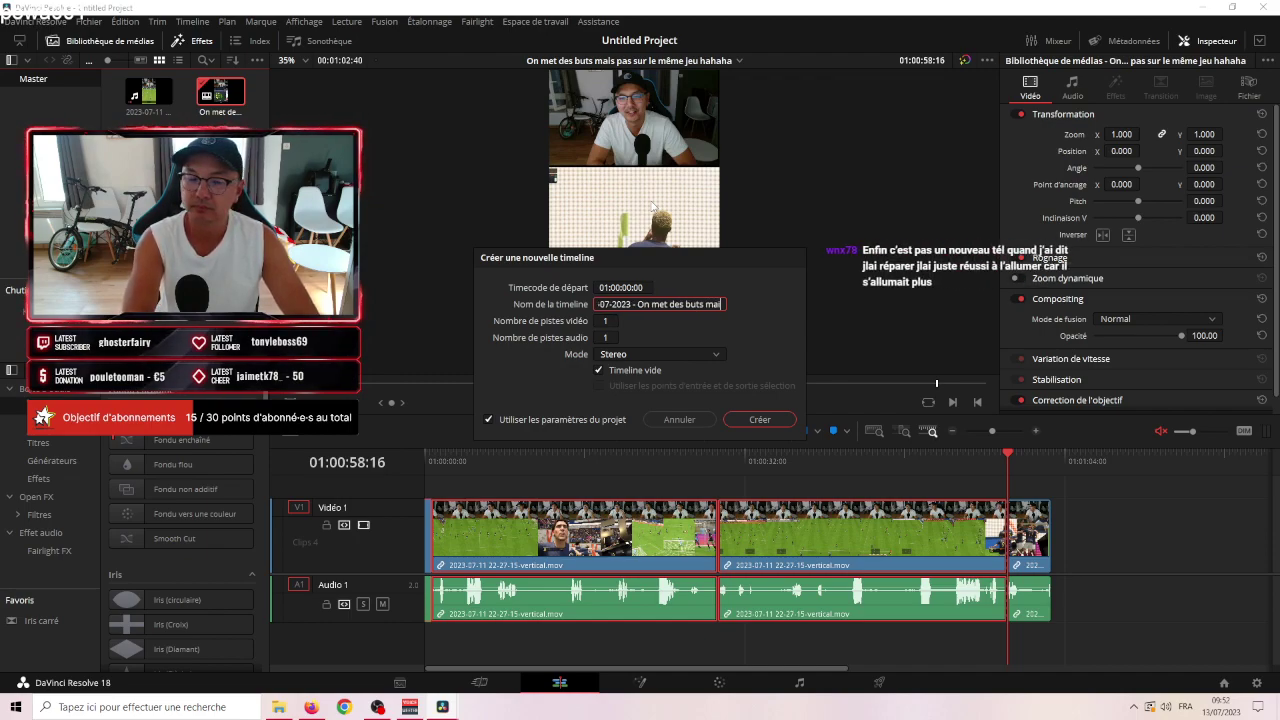
pyautogui.press('BackSpace')
pyautogui.write('is')
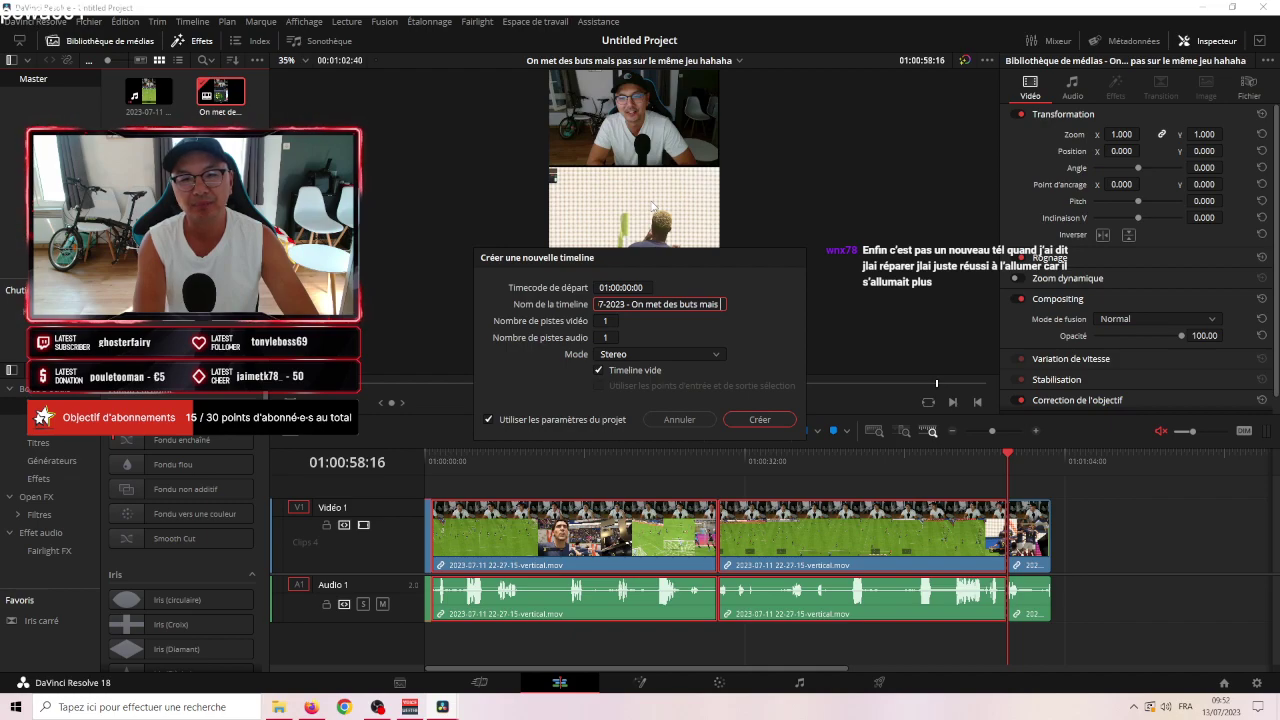
pyautogui.write('pas sur le même jeu')
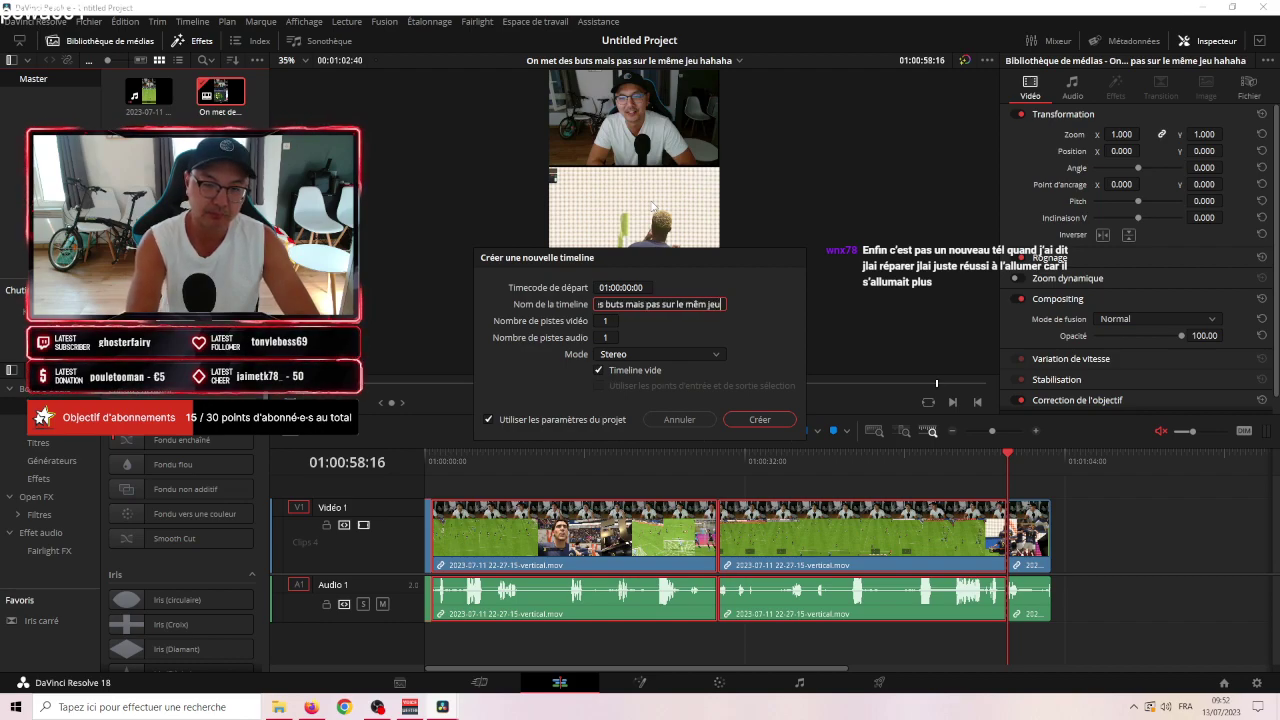
pyautogui.write(' !')
pyautogui.click(770, 419)
pyautogui.moveTo(620, 538); pyautogui.dragTo(640, 543)
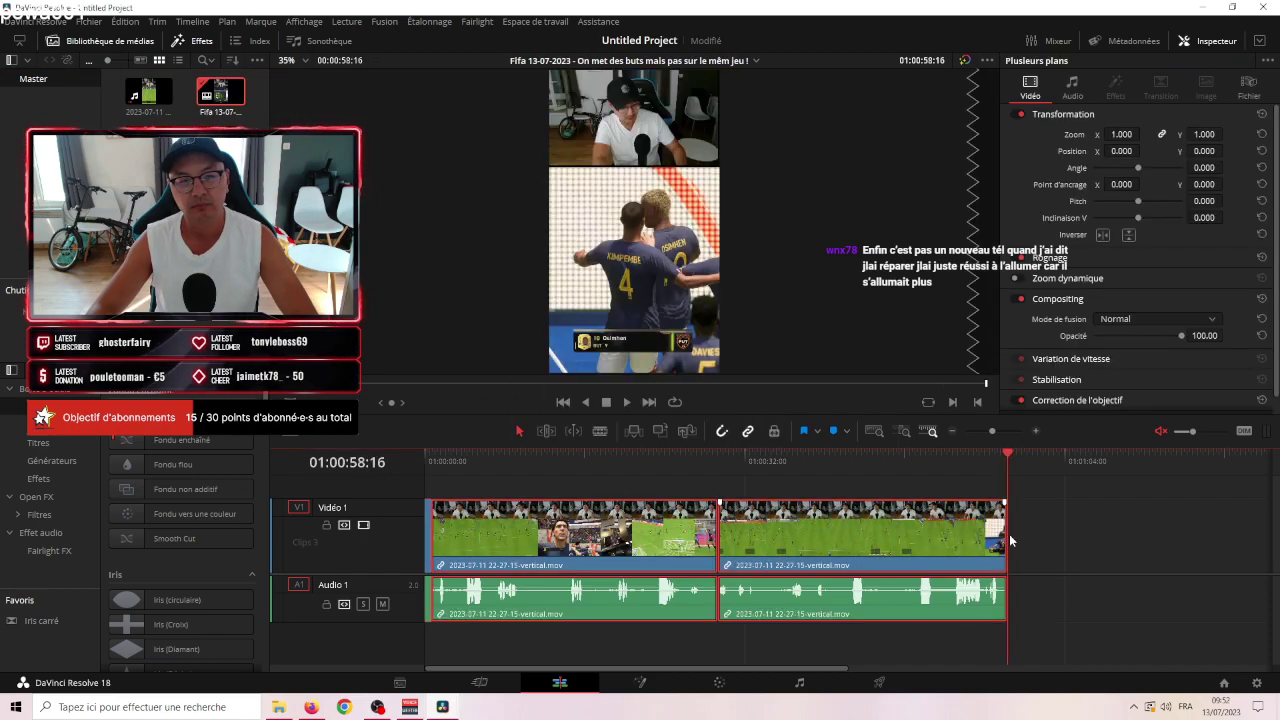
pyautogui.click(1060, 537)
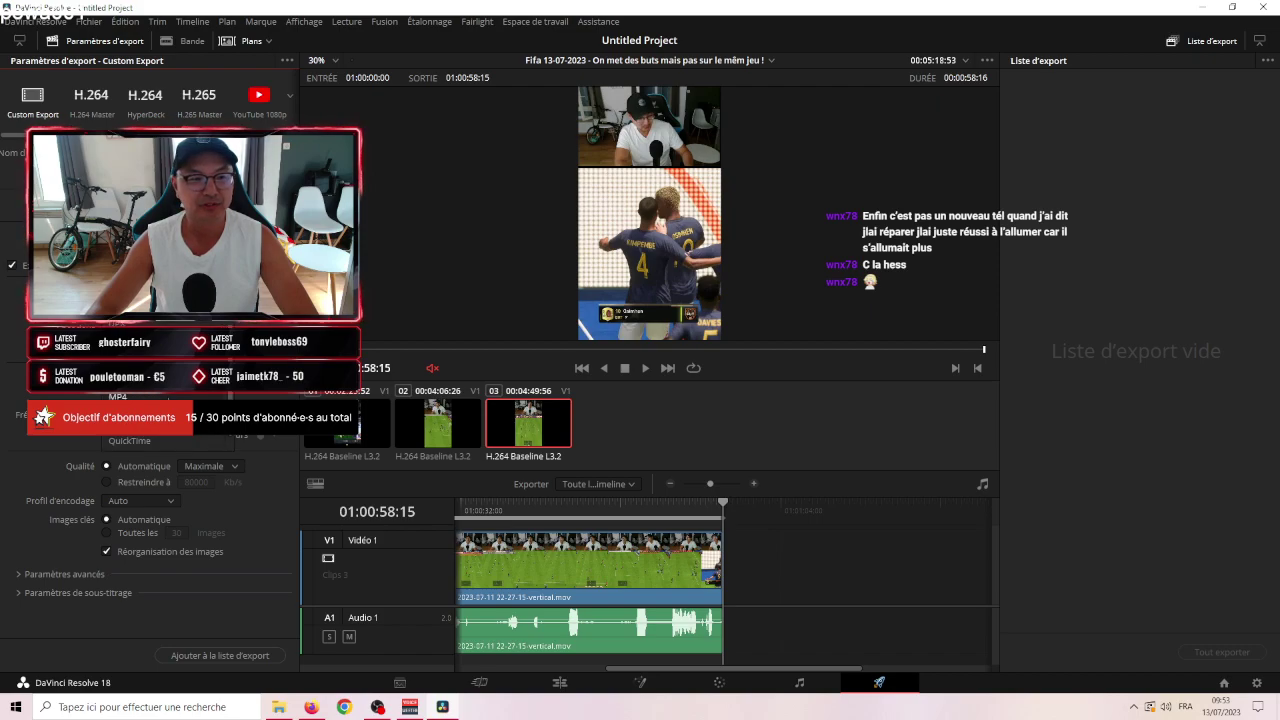
# Set the export quality to Minimale and add the Fifa 13-07-2023 timeline to the render queue, saving the MP4 in the "Vidéo à traiter" folder.
pyautogui.click(215, 452)
pyautogui.click(215, 462)
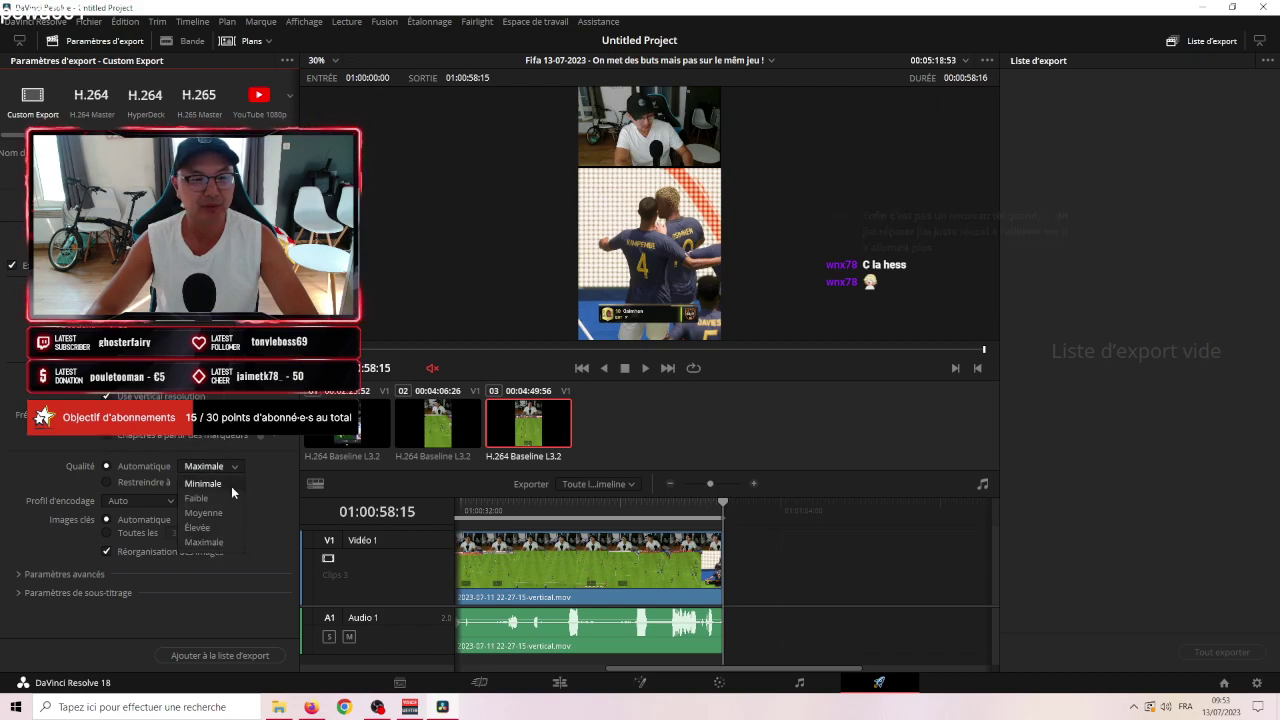
pyautogui.click(205, 540)
pyautogui.click(253, 656)
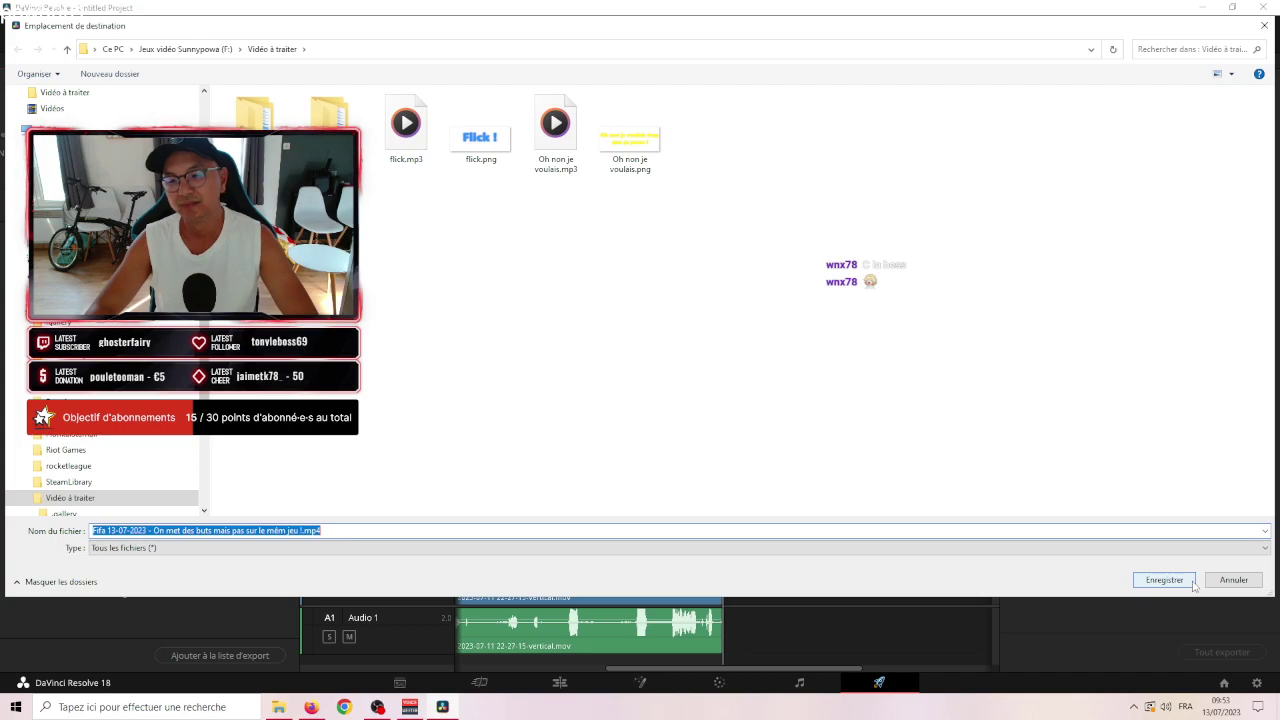
pyautogui.click(1189, 586)
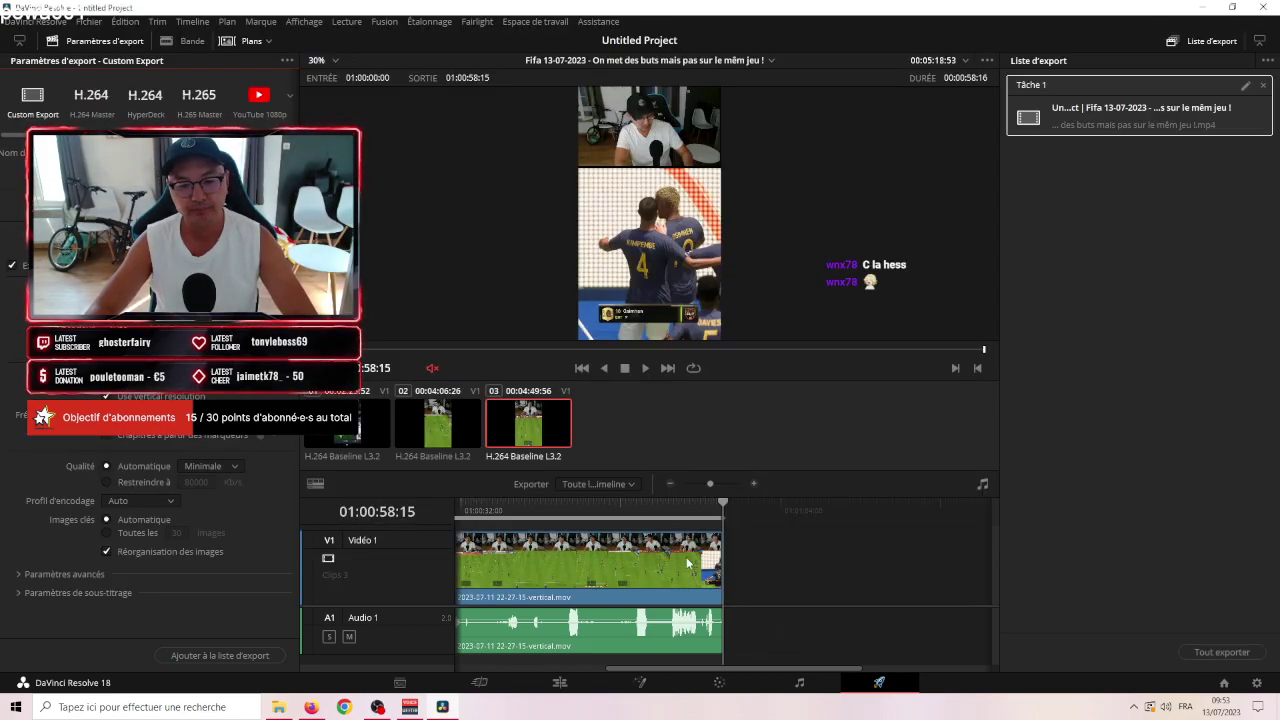
pyautogui.click(561, 682)
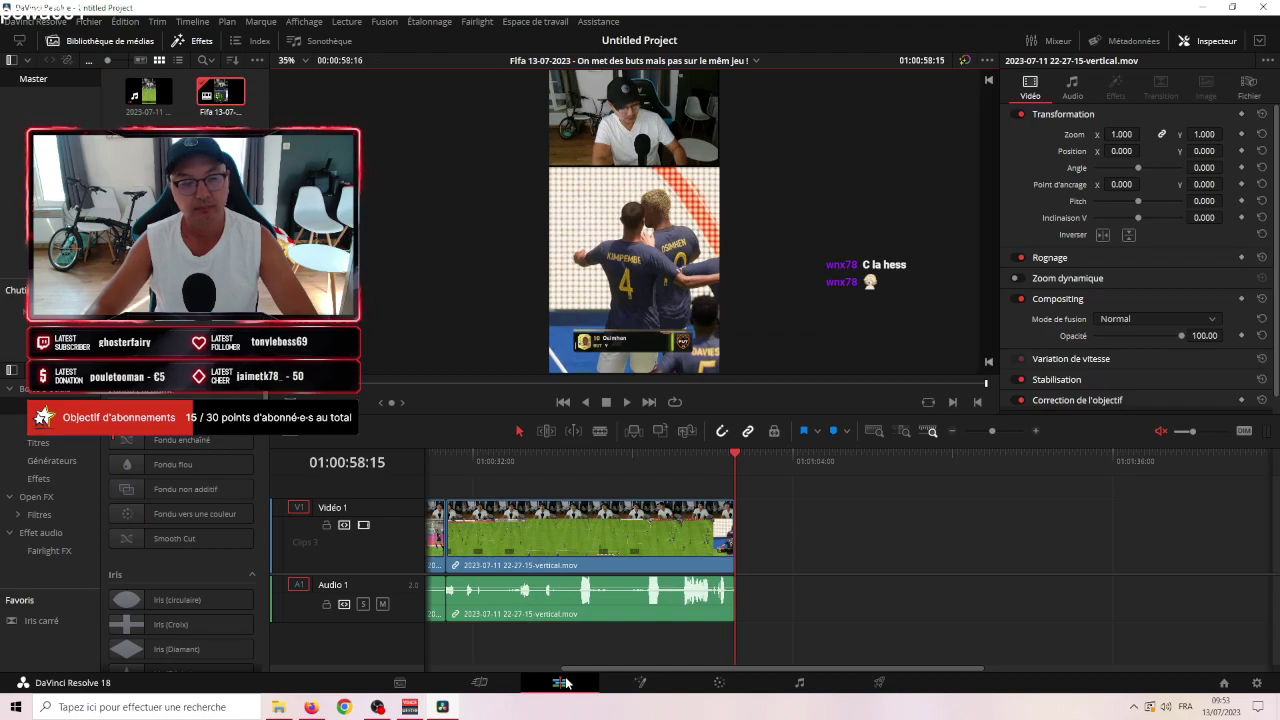
# Open the "On met des buts mais pas sur le même jeu hahaha" timeline and move the playhead to its start.
pyautogui.click(218, 94)
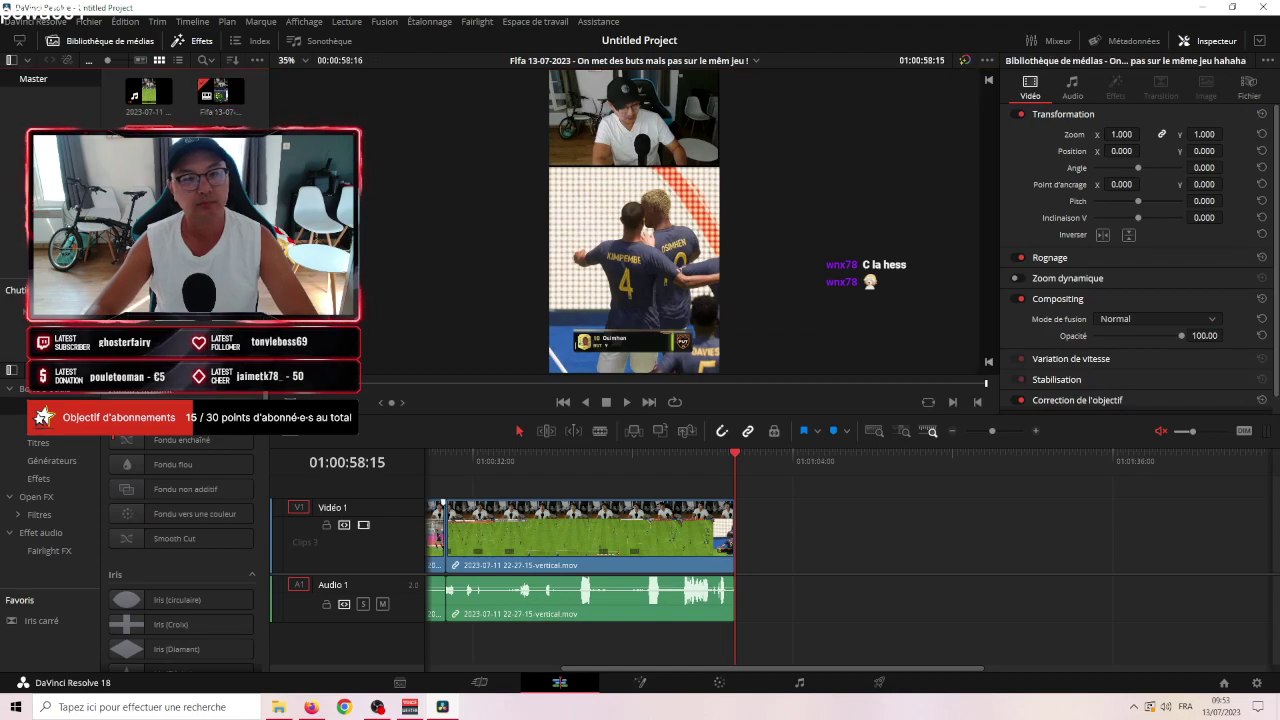
pyautogui.press('F10')
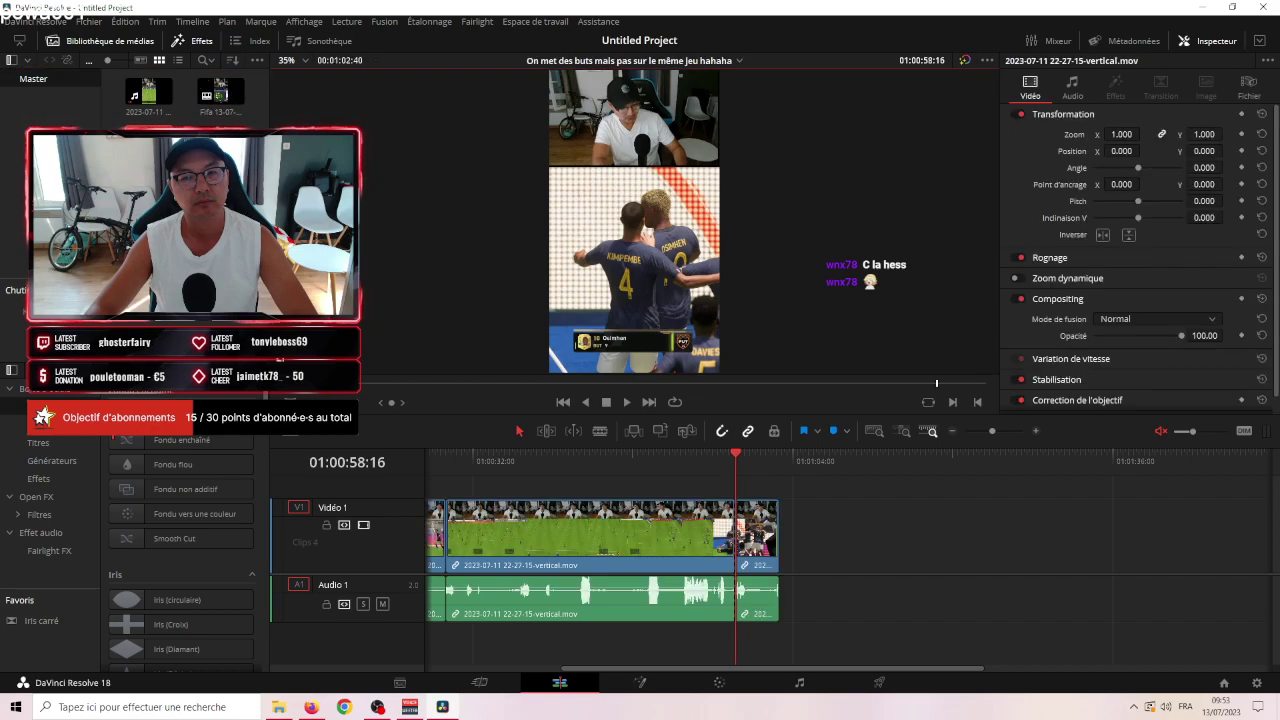
pyautogui.moveTo(724, 454); pyautogui.dragTo(331, 485)
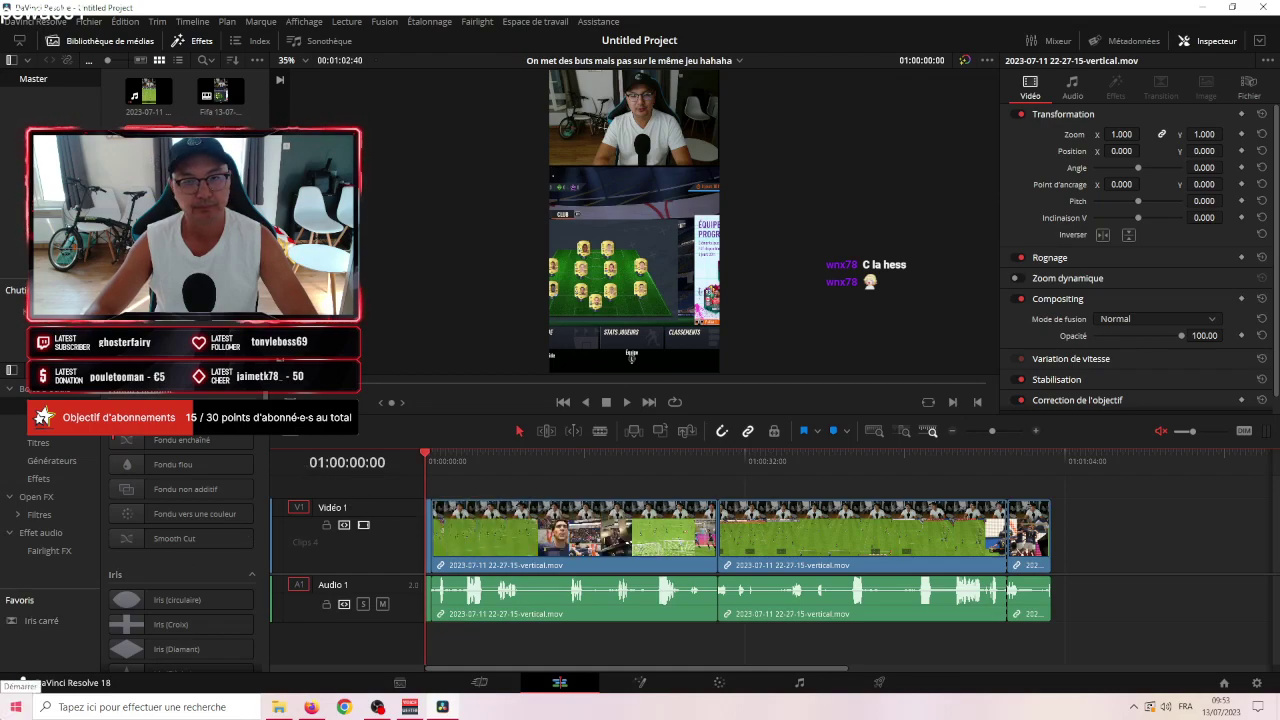
# Switch to paint.net and create a new blank image of 720 x 300 pixels.
pyautogui.click(15, 706)
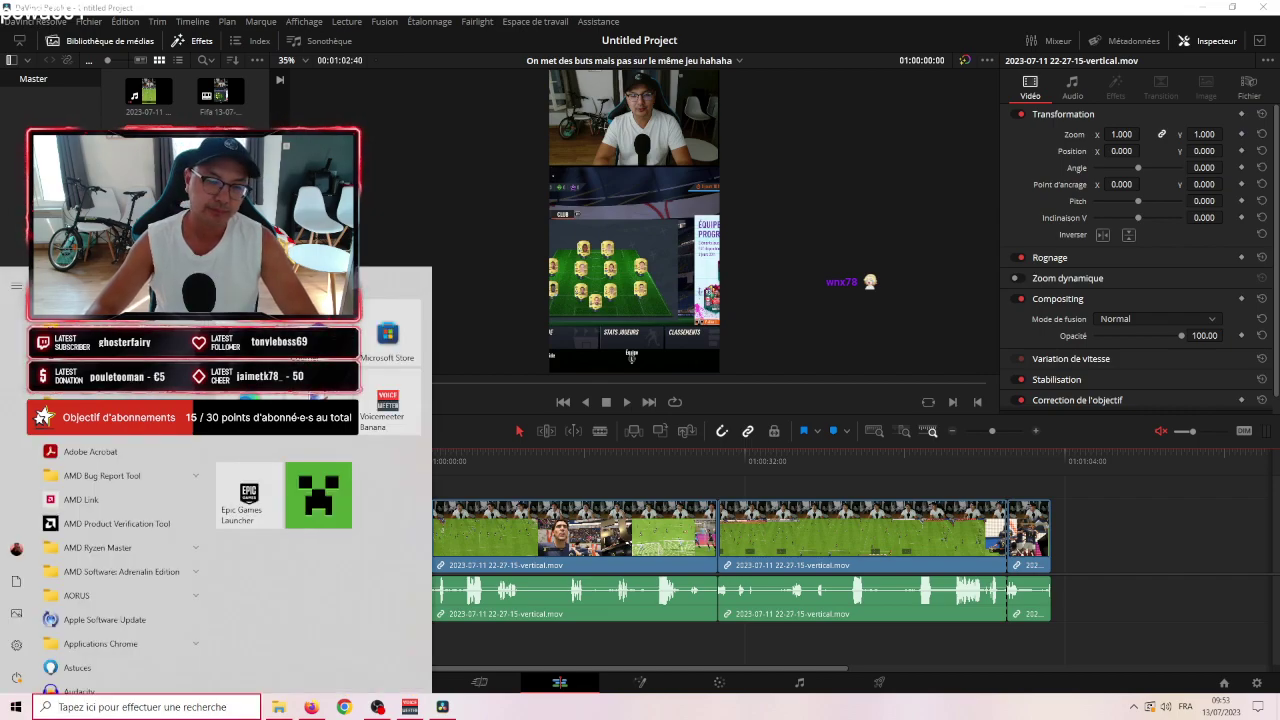
pyautogui.click(300, 395)
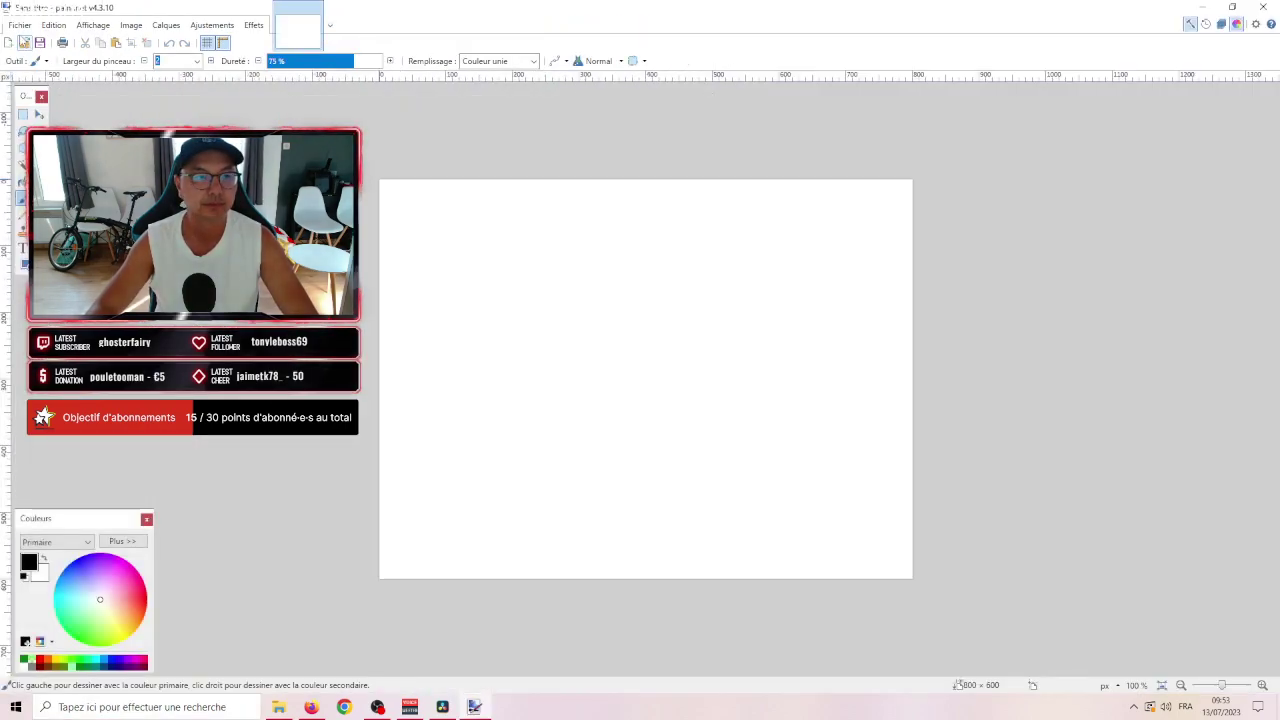
pyautogui.click(19, 25)
pyautogui.click(33, 42)
pyautogui.write('720')
pyautogui.press('Tab')
pyautogui.write('300')
pyautogui.press('Return')
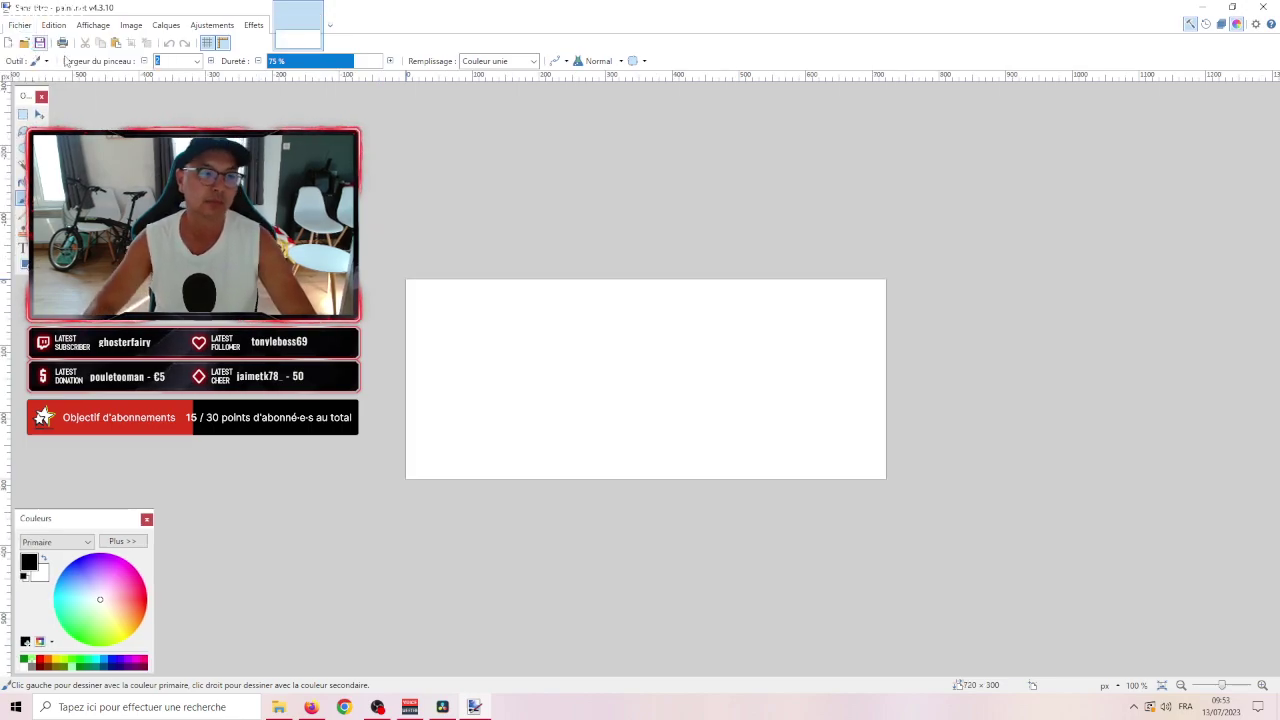
# Create a second blank image of 720 x 300 pixels.
pyautogui.click(22, 26)
pyautogui.click(30, 42)
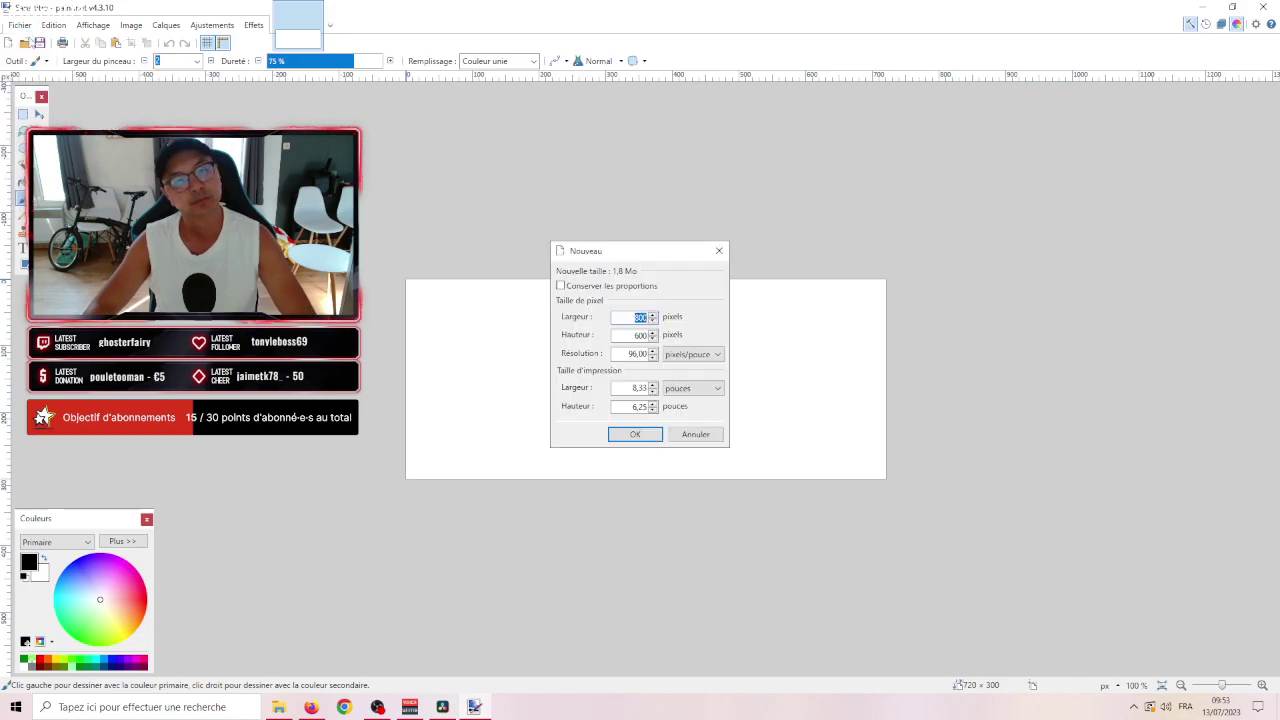
pyautogui.write('720')
pyautogui.press('Tab')
pyautogui.write('300')
pyautogui.press('Return')
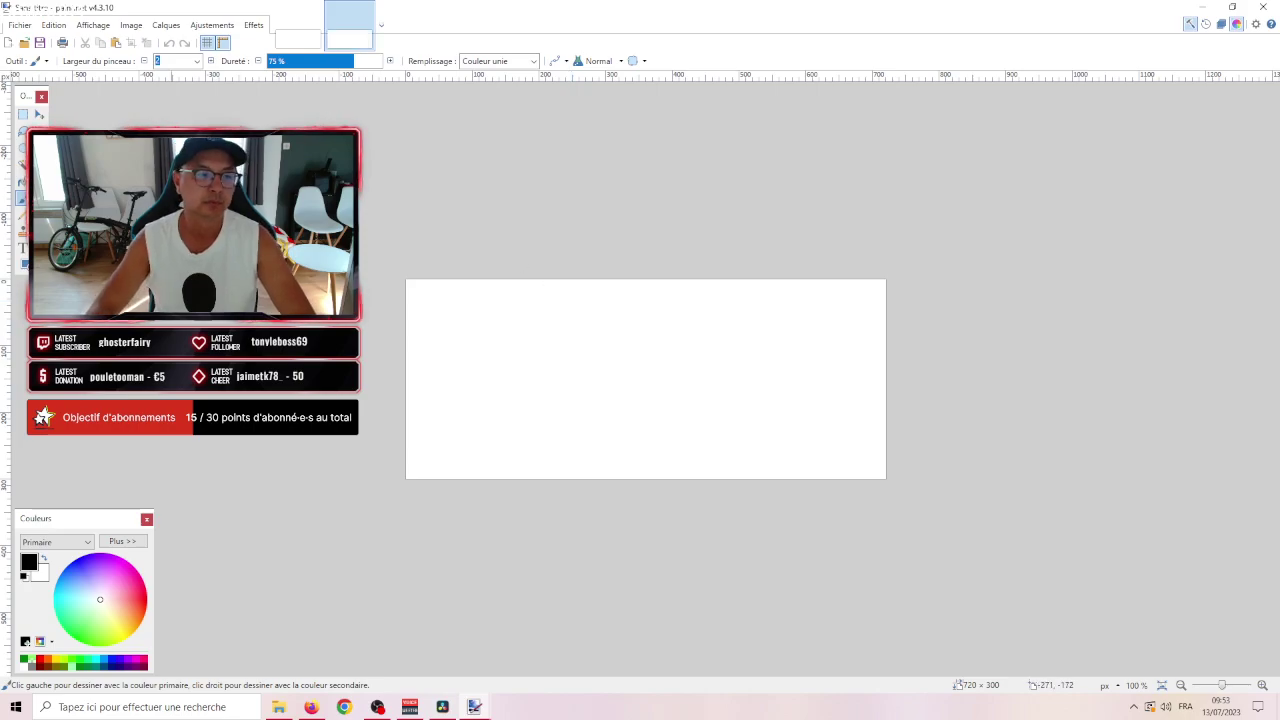
# Select the whole white background of the new image with the Magic Wand and delete it to leave the canvas transparent.
pyautogui.press('s')
pyautogui.click(737, 414)
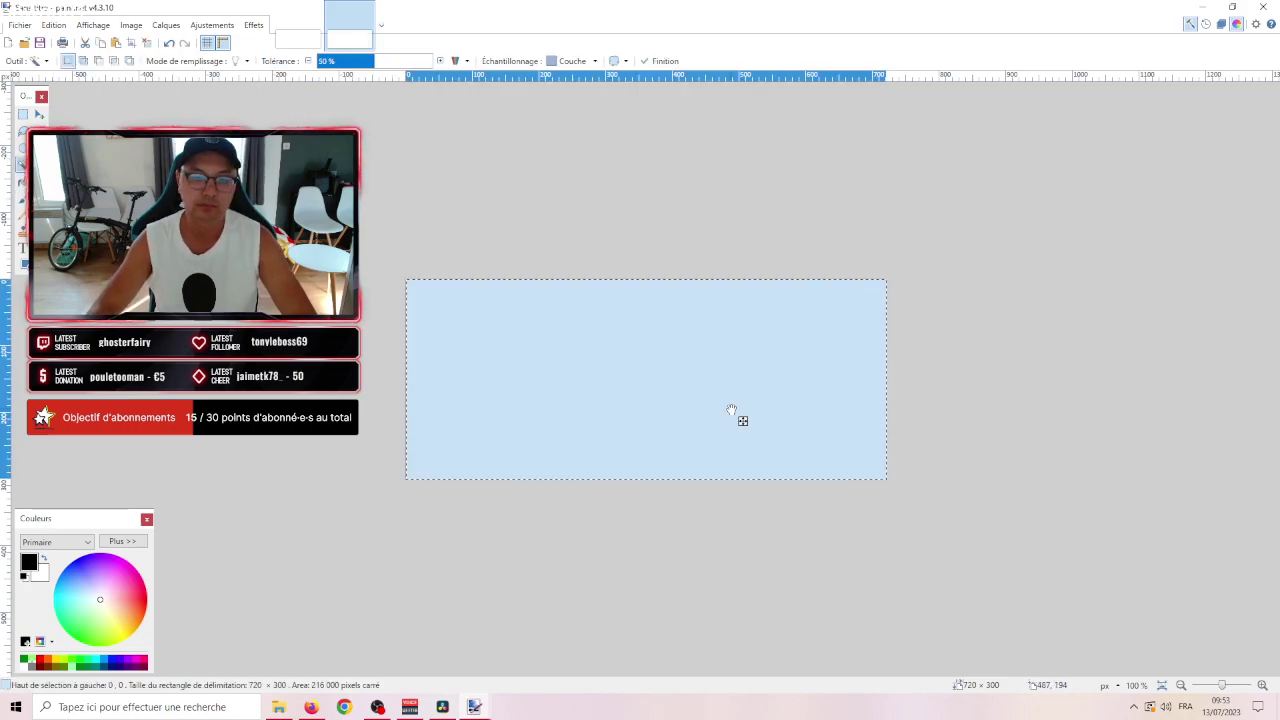
pyautogui.press('Delete')
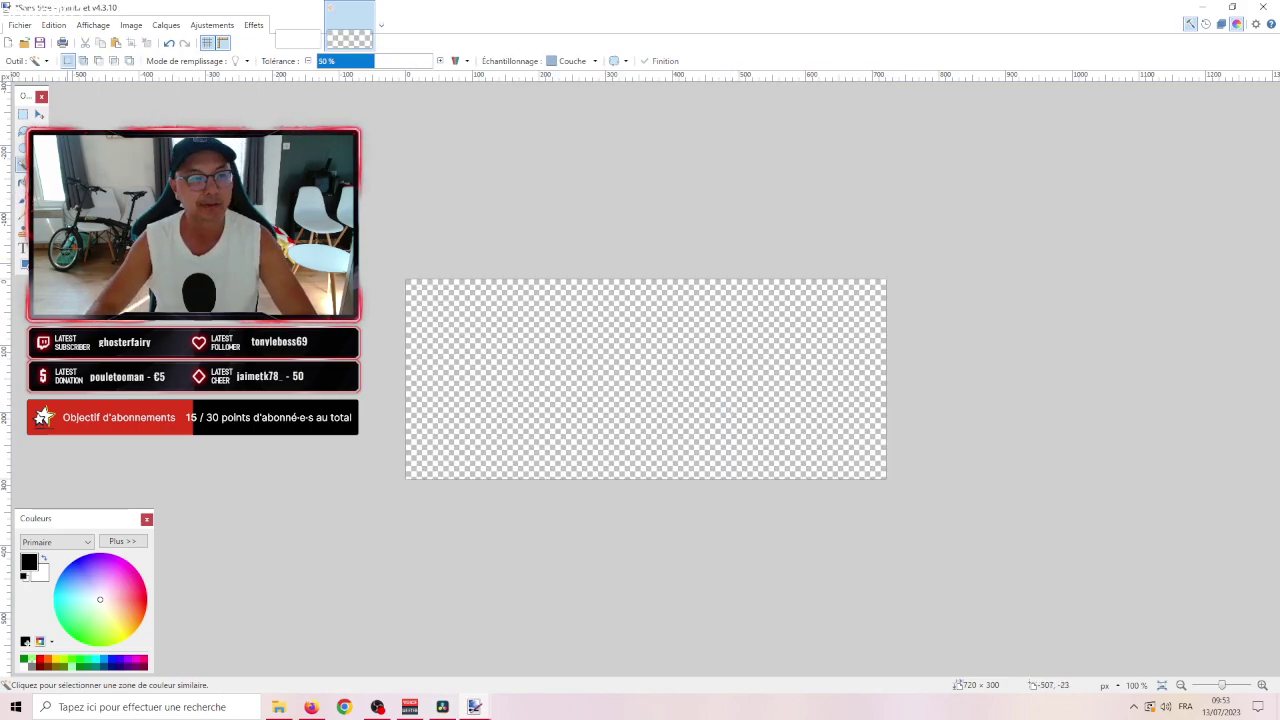
# Add black Calibri text at size 72 on the transparent canvas, reading "Petite sequence" with "sur Fifa !" on a second line.
pyautogui.click(20, 250)
pyautogui.click(459, 329)
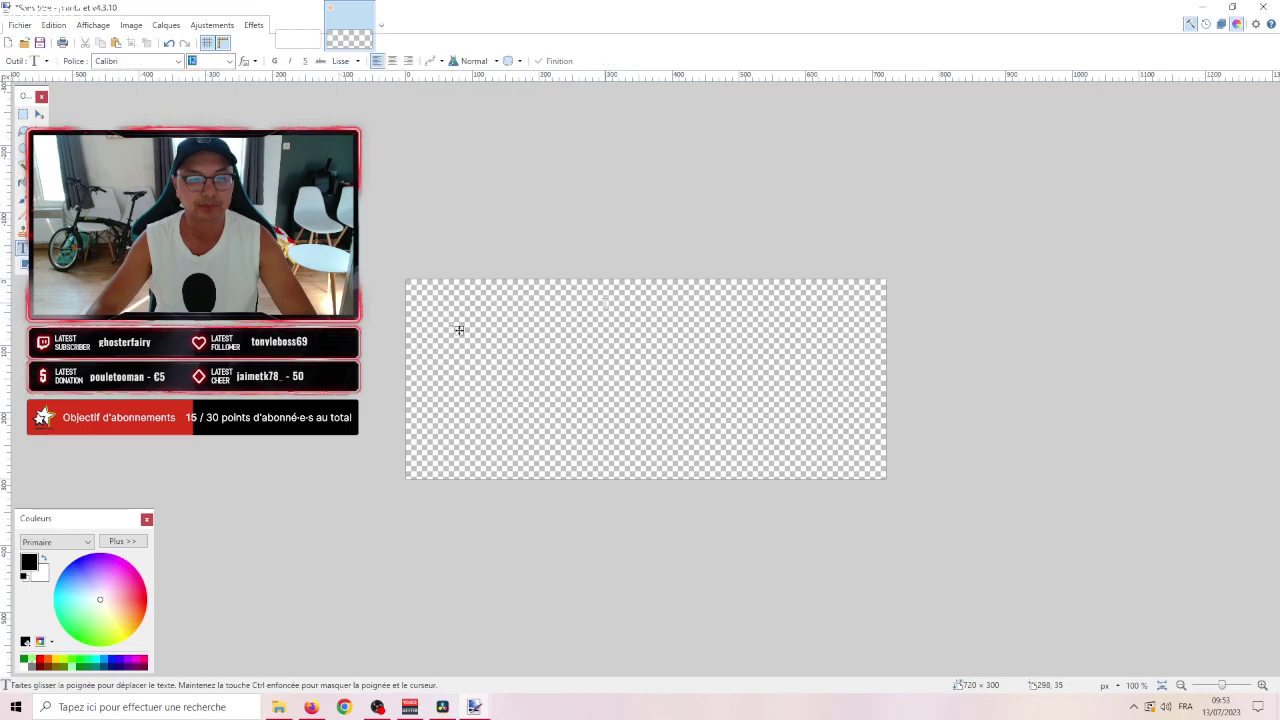
pyautogui.write('72')
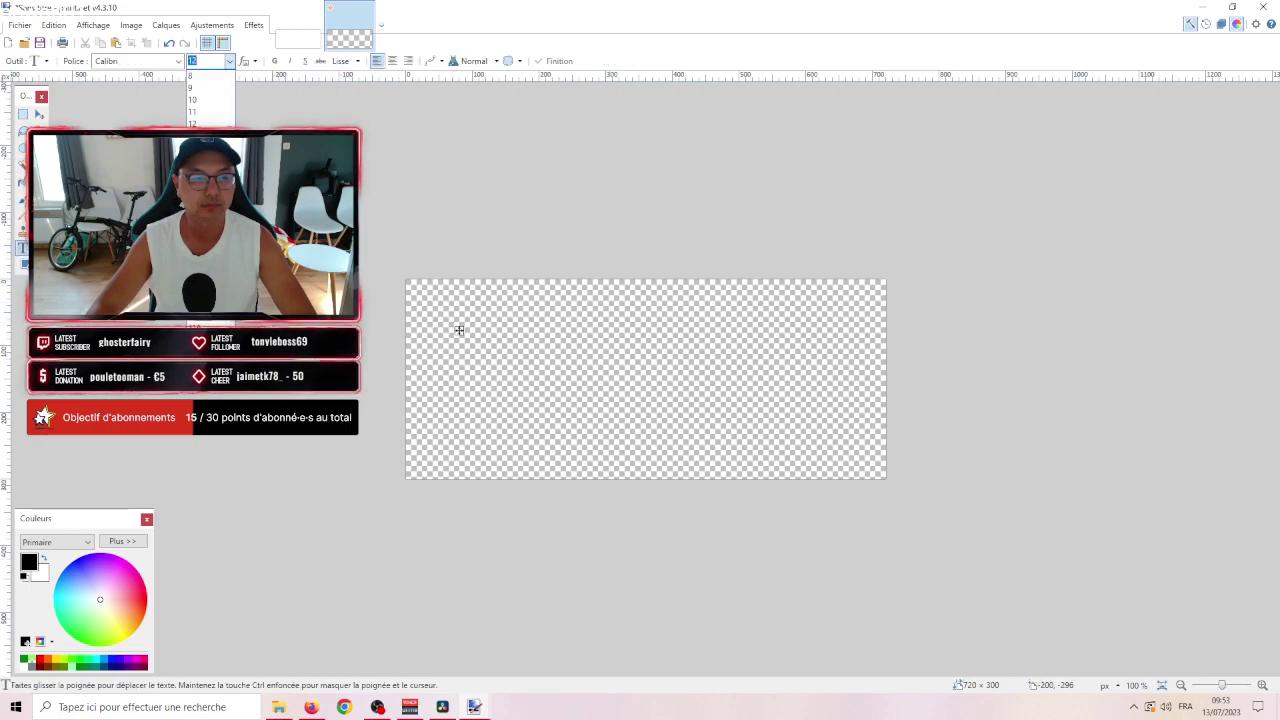
pyautogui.press('Return')
pyautogui.moveTo(459, 363); pyautogui.dragTo(453, 372)
pyautogui.write('Petiot')
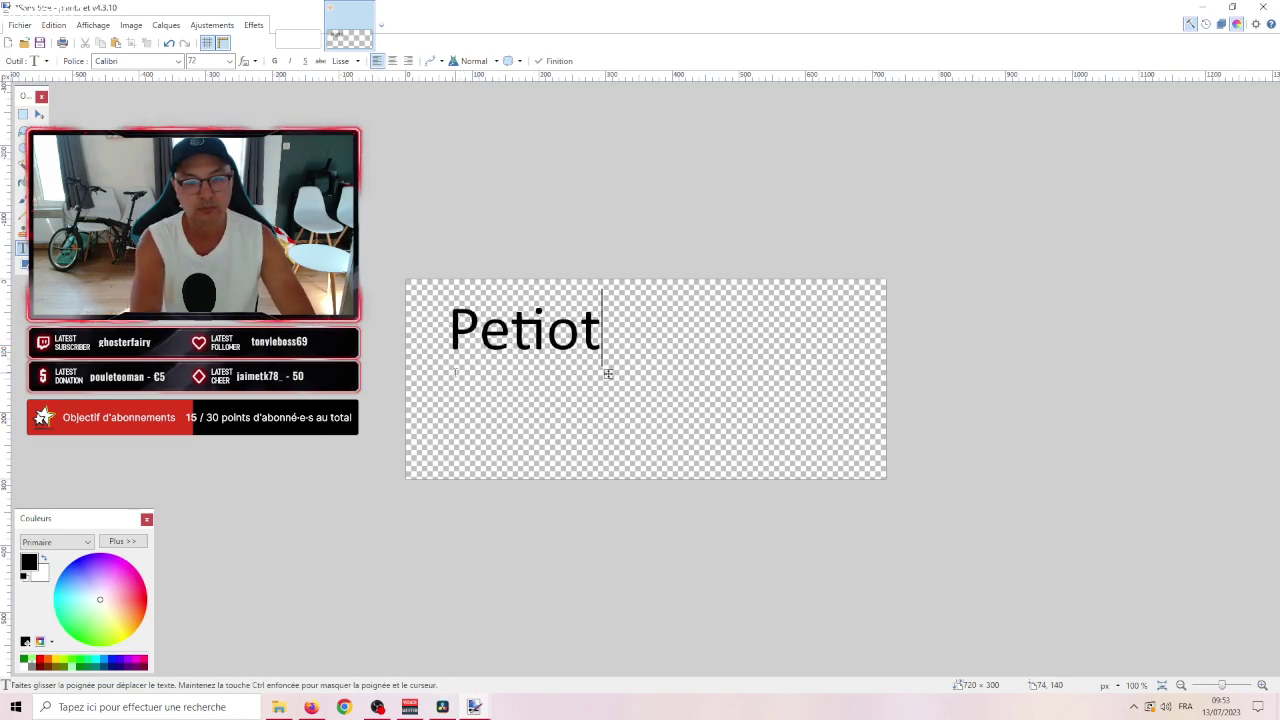
pyautogui.press('BackSpace')
pyautogui.press('BackSpace')
pyautogui.write('te ')
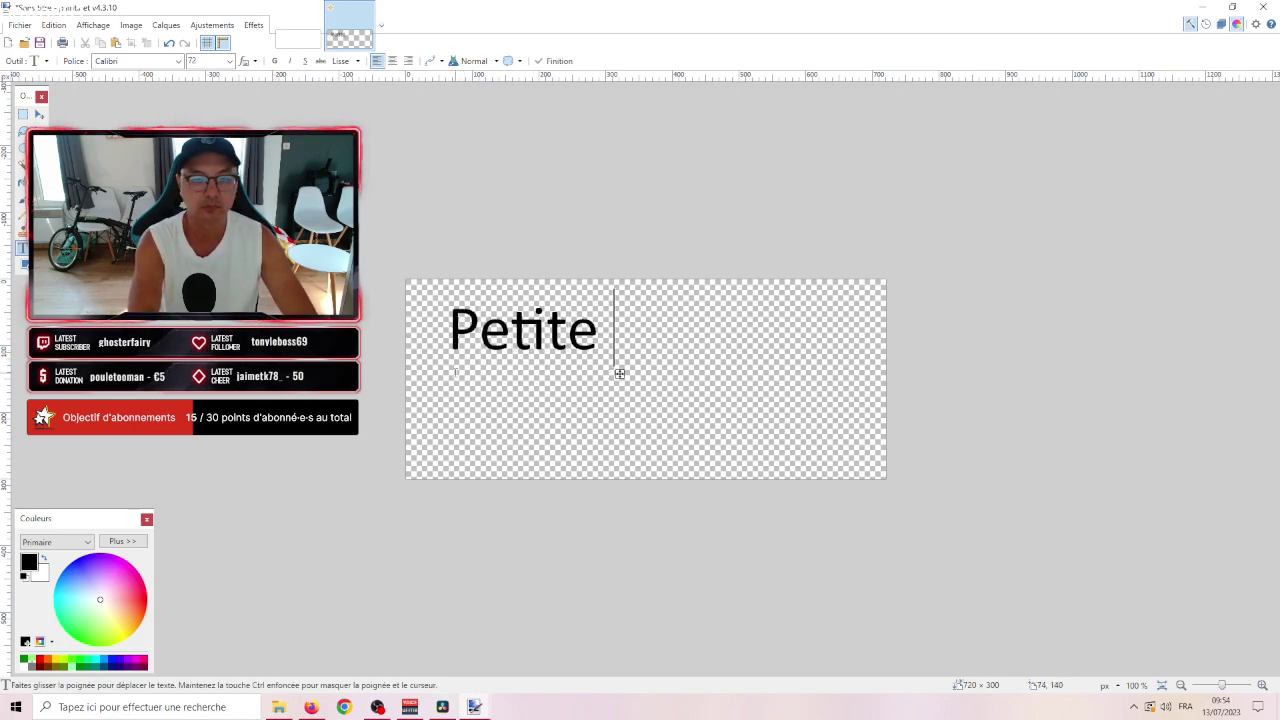
pyautogui.write('sequence sur')
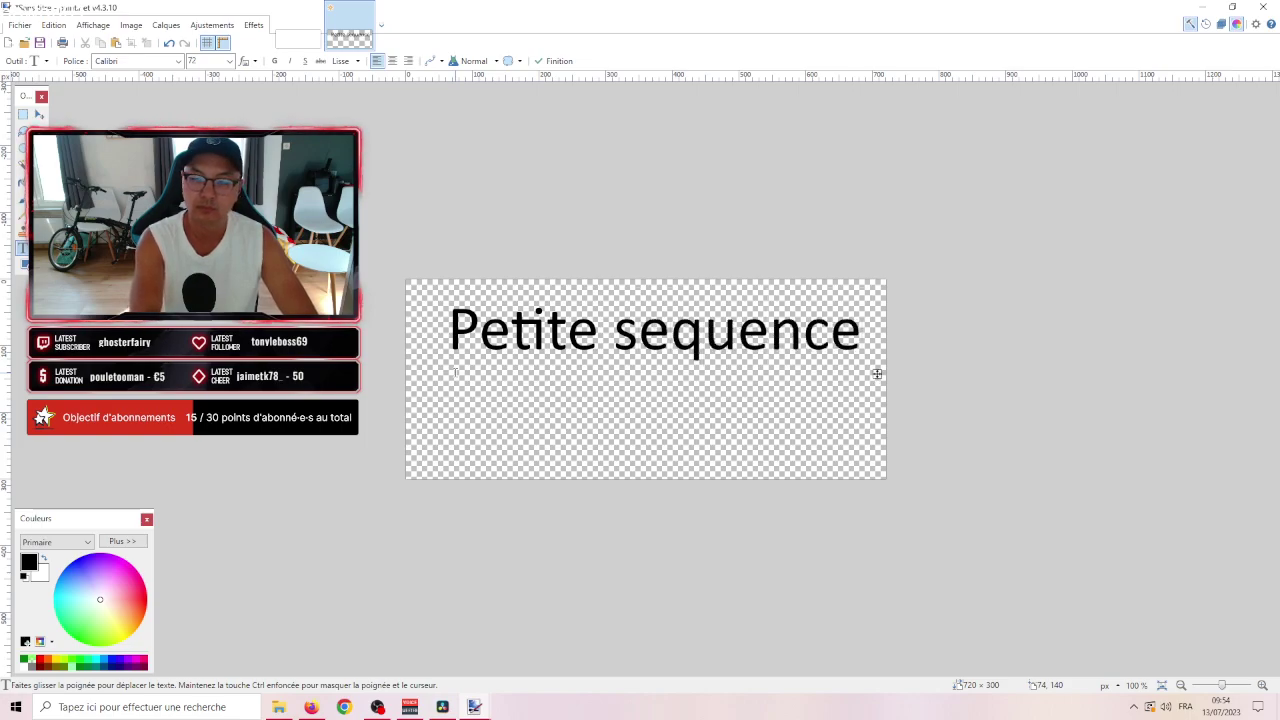
pyautogui.press('Return')
pyautogui.write('sur F')
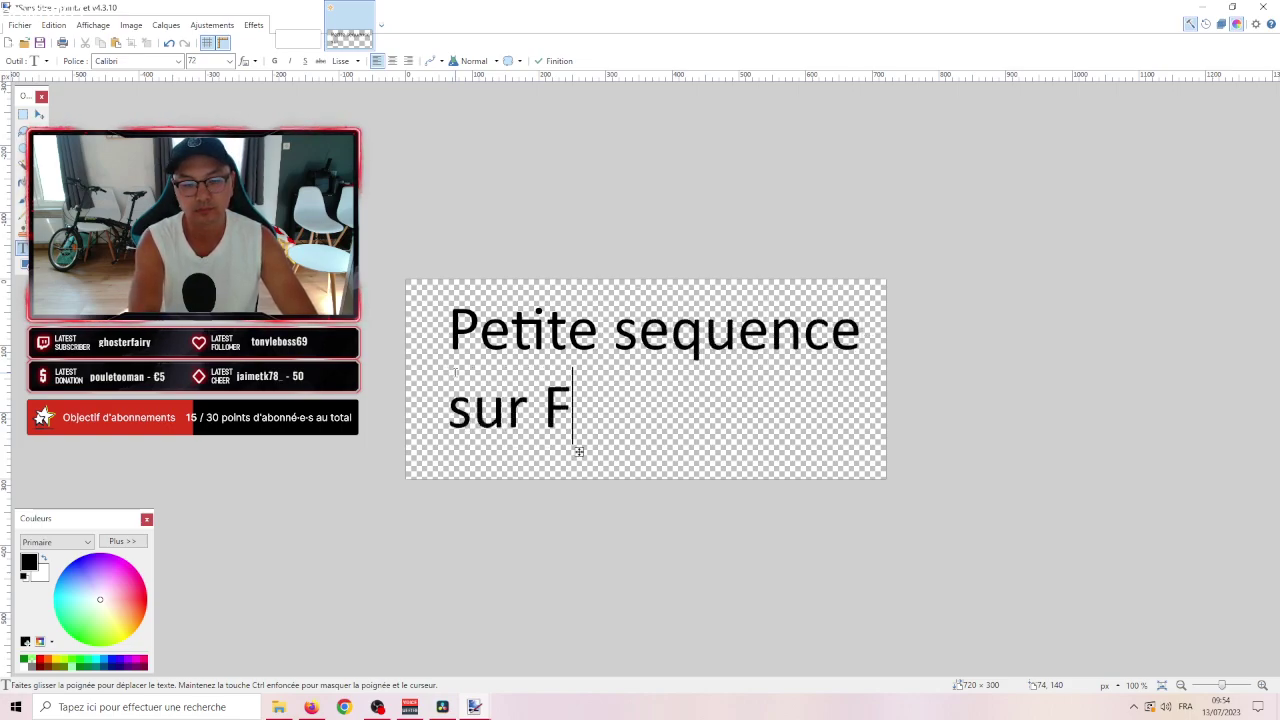
pyautogui.write('ifa !')
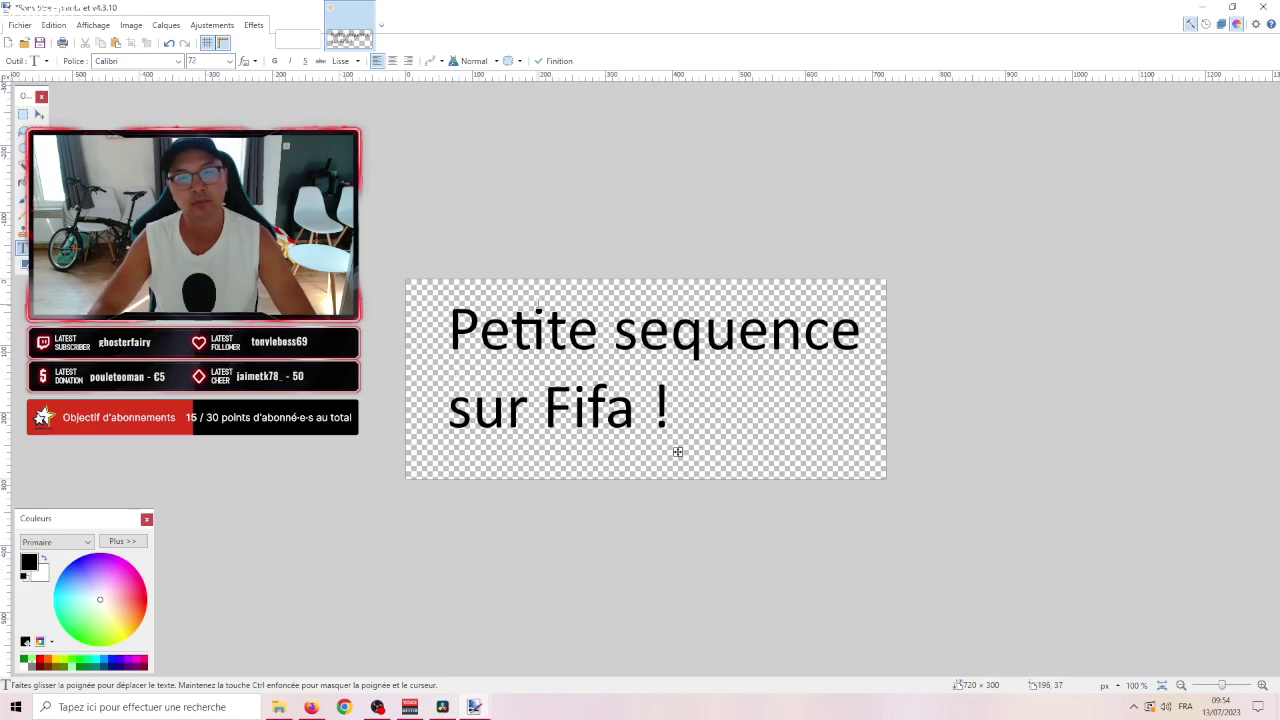
# Correct the first line to "Petite séquence", then centre-align the two lines and reposition the text in the middle of the canvas.
pyautogui.press('Up')
pyautogui.press('BackSpace')
pyautogui.write('é')
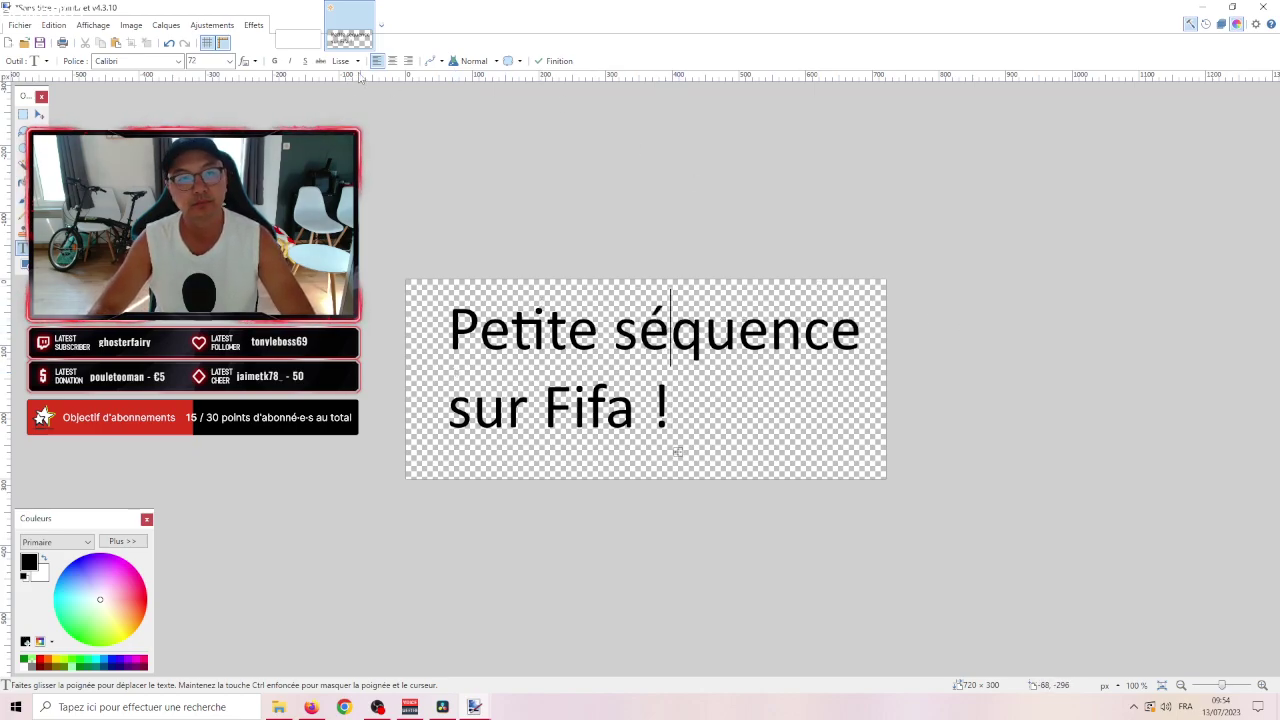
pyautogui.click(392, 61)
pyautogui.moveTo(566, 453); pyautogui.dragTo(774, 454)
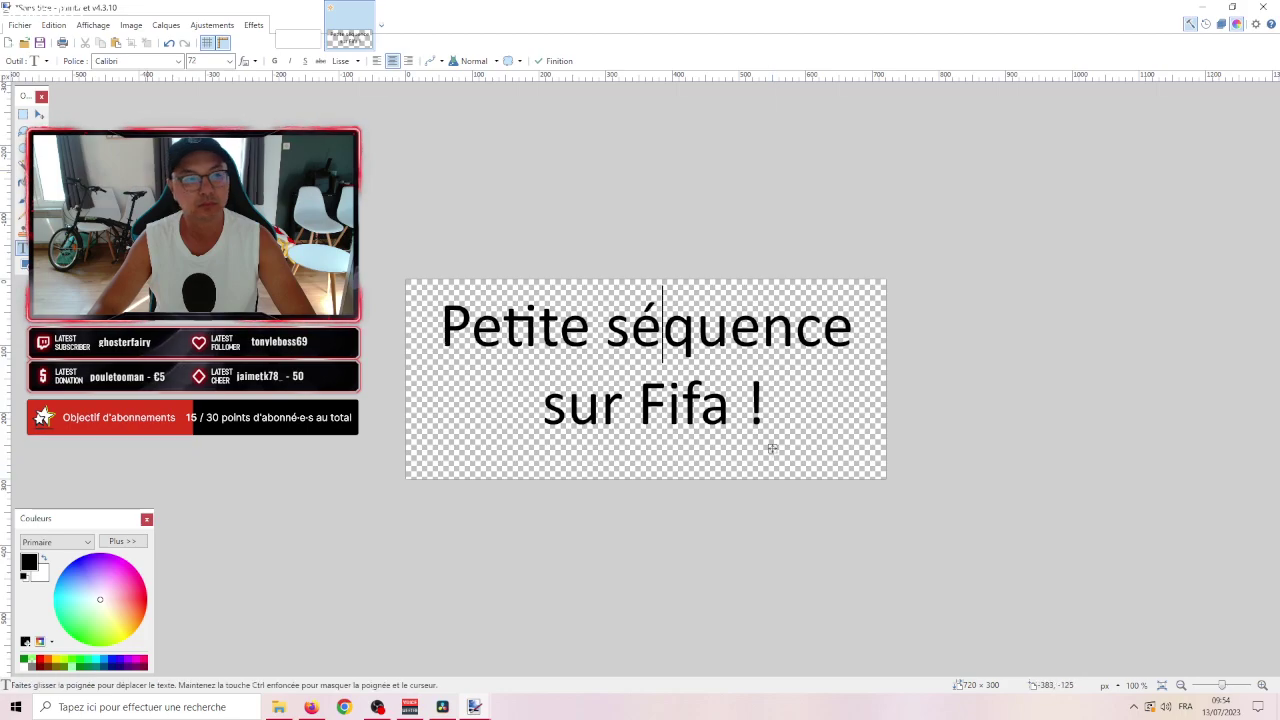
# Switch to Deezer in Firefox, dismiss the error message, go to the home page and start the Disney mix.
pyautogui.click(179, 61)
pyautogui.click(311, 707)
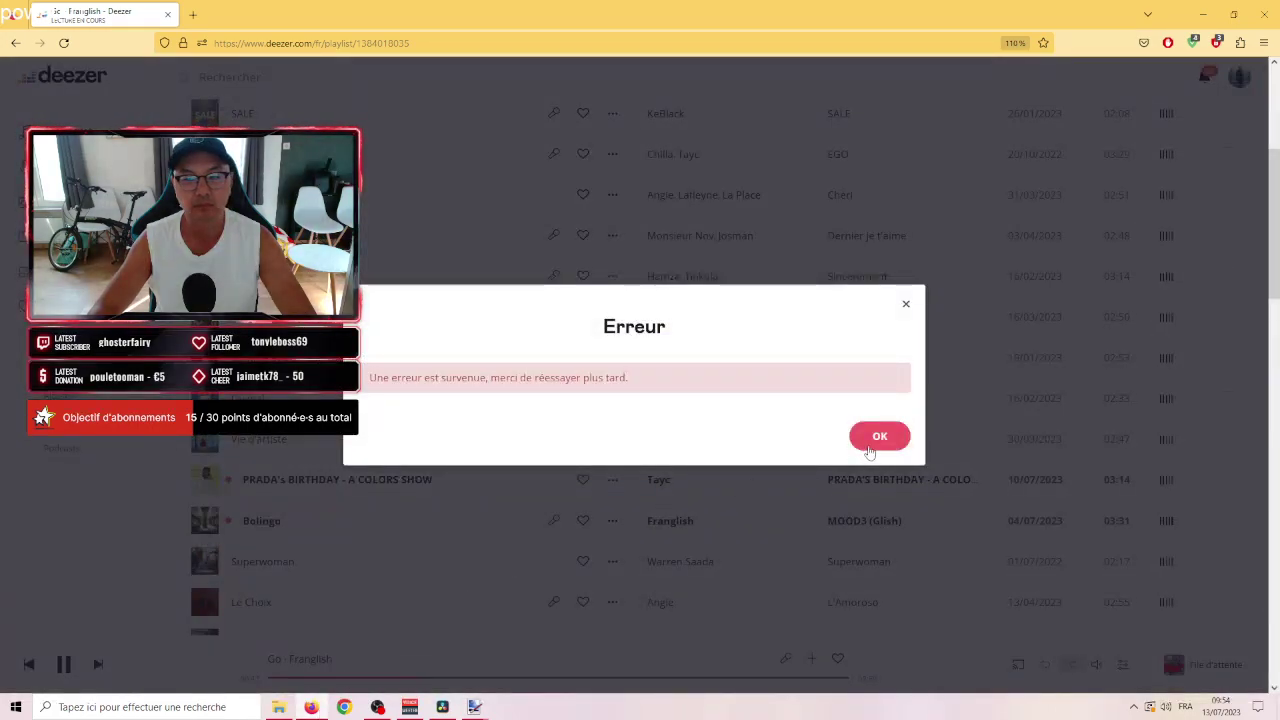
pyautogui.click(866, 448)
pyautogui.click(60, 131)
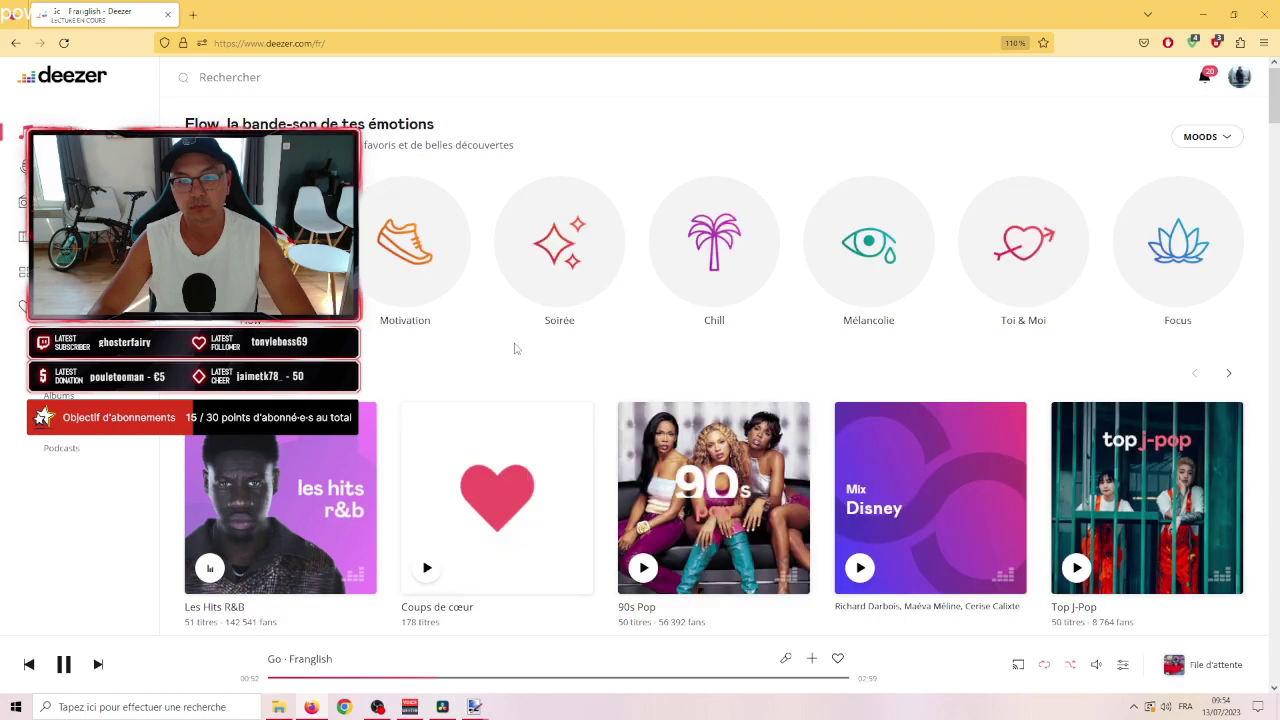
pyautogui.scroll(-3, 515, 348)
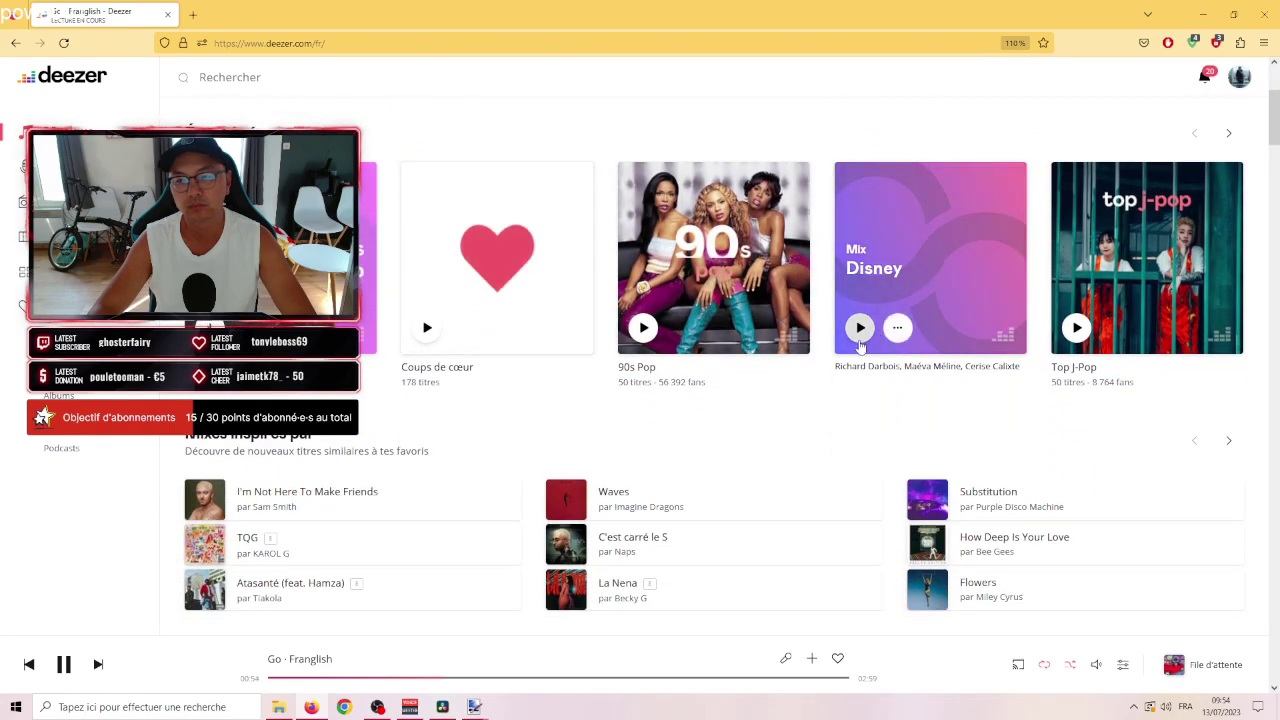
pyautogui.scroll(-5, 976, 333)
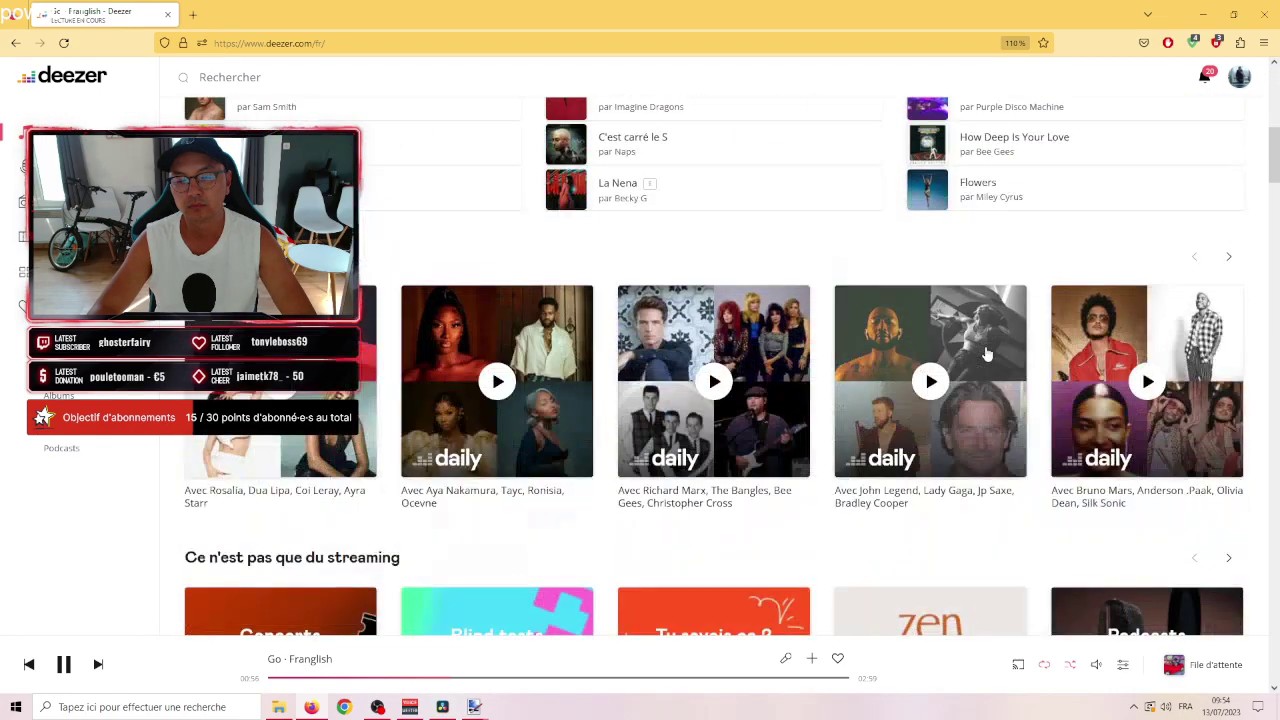
pyautogui.scroll(4, 979, 358)
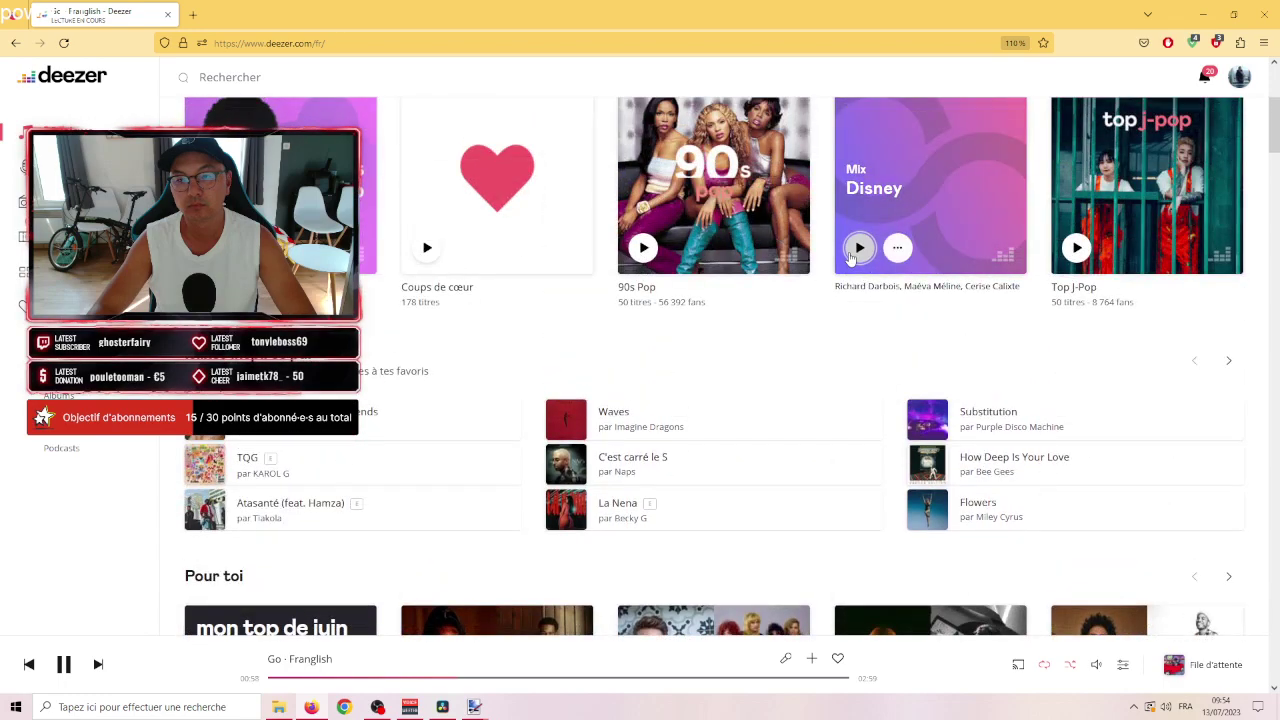
pyautogui.click(859, 247)
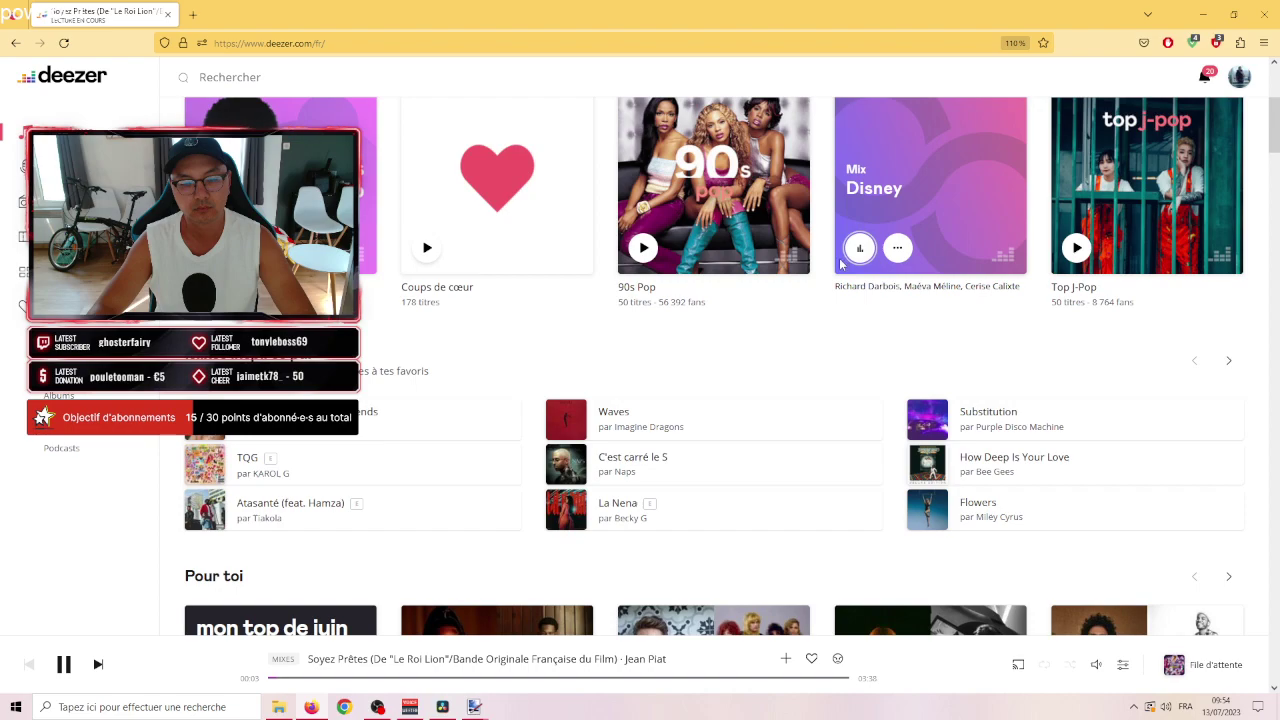
# Sample the Baddie Mode and TikTok Hits France playlists, then settle on playing Baddie Mode.
pyautogui.scroll(-3, 838, 268)
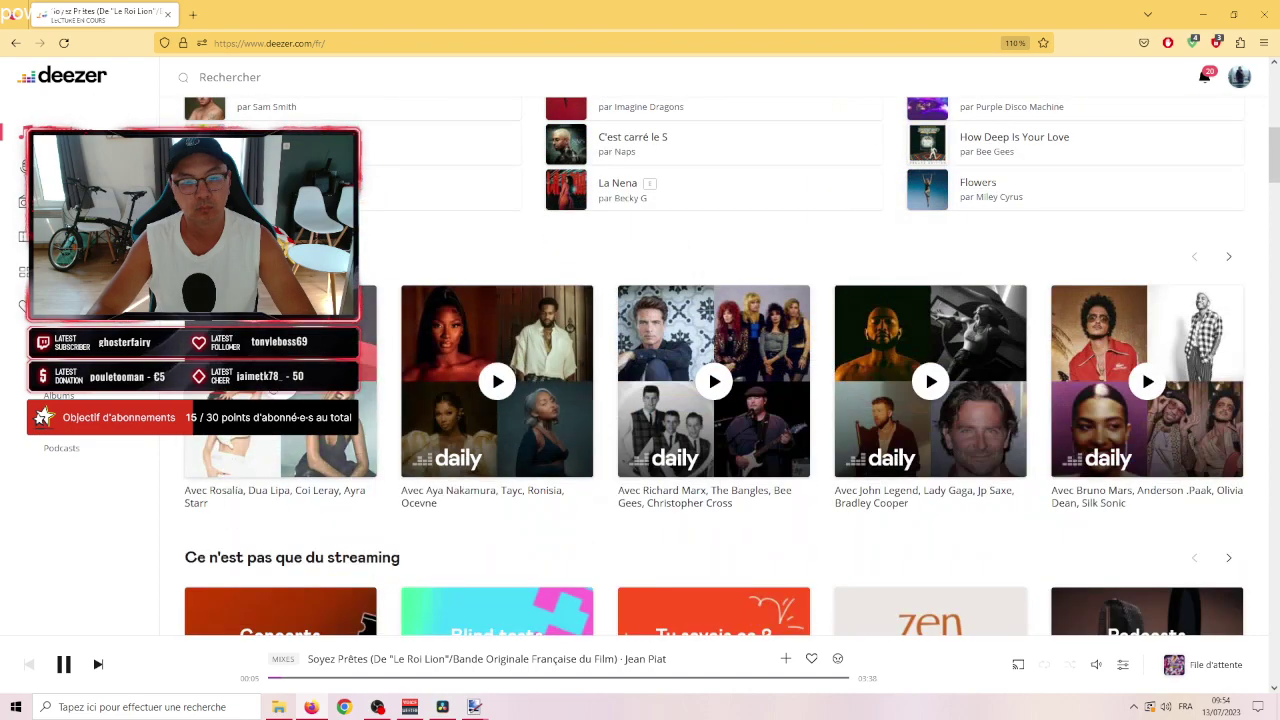
pyautogui.scroll(-1, 838, 268)
pyautogui.scroll(-4, 720, 380)
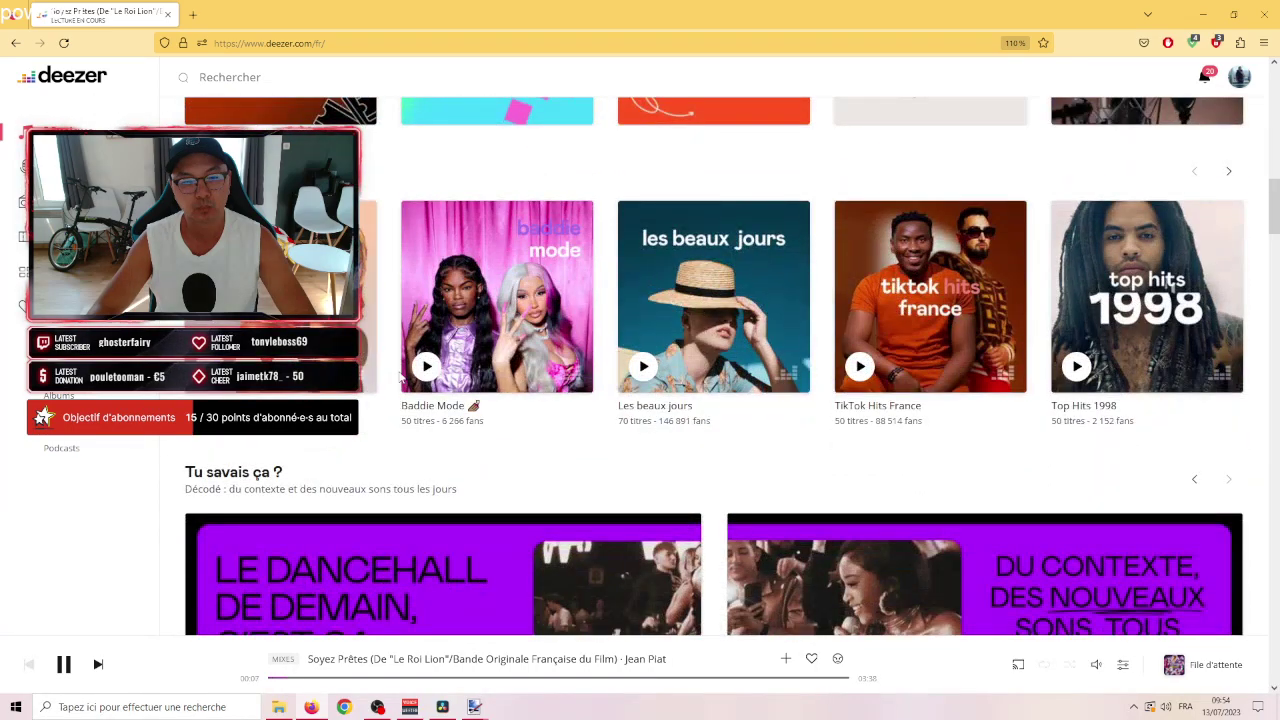
pyautogui.click(430, 367)
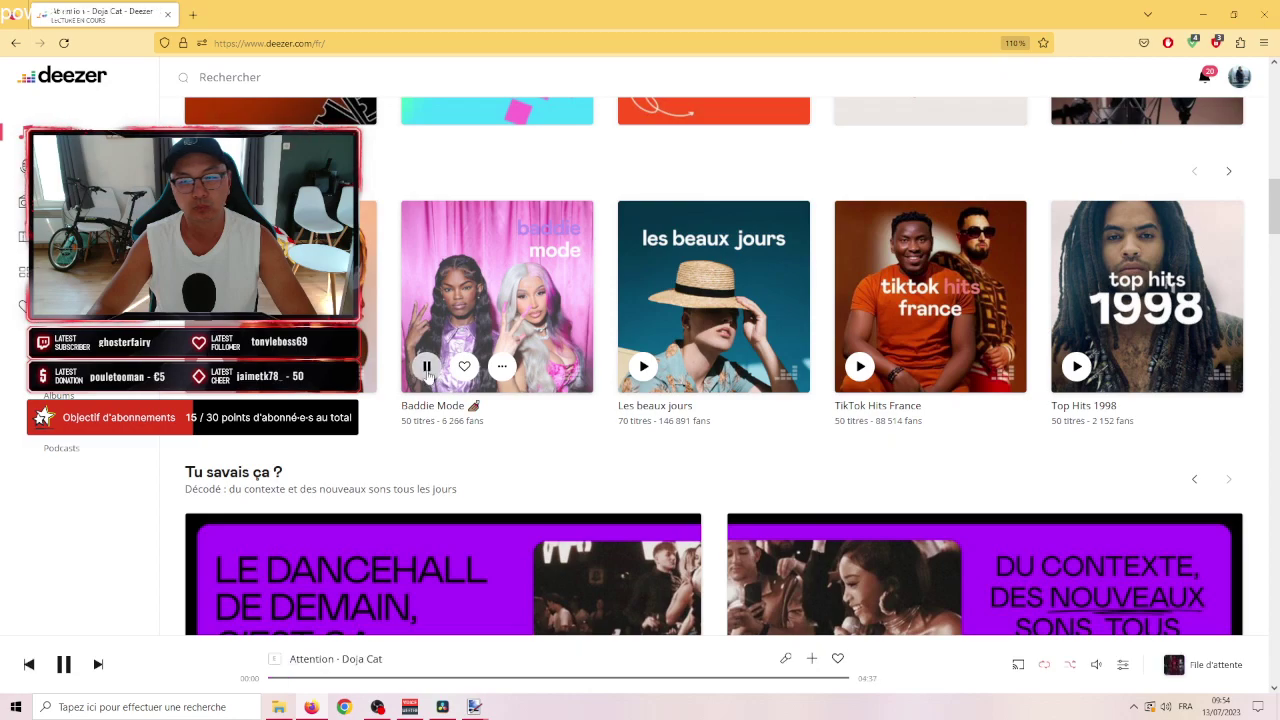
pyautogui.click(862, 366)
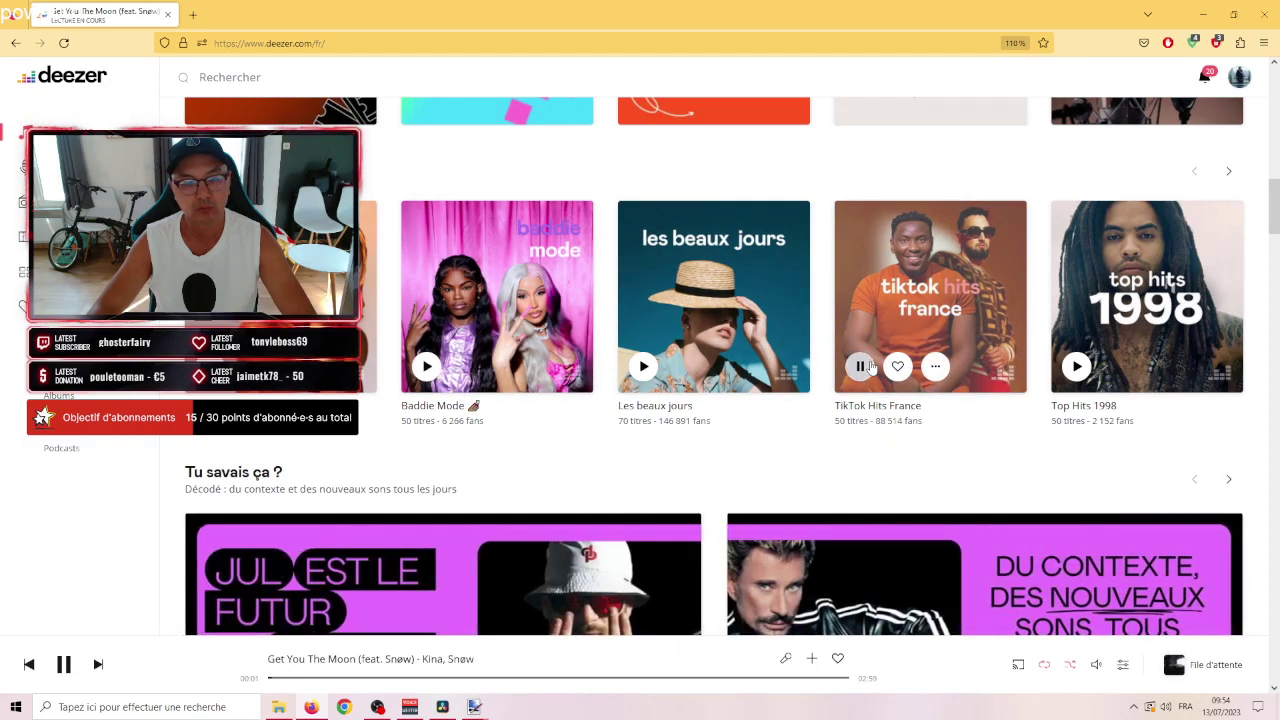
pyautogui.click(428, 366)
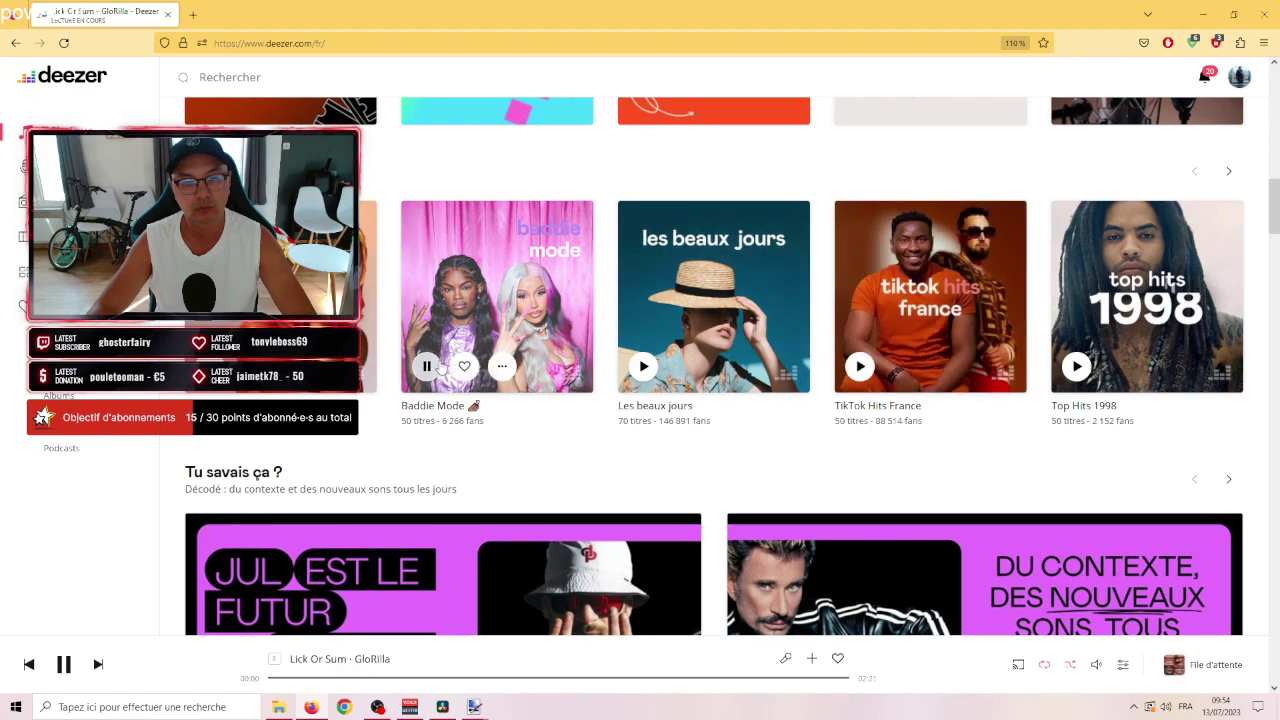
# Return to paint.net and browse the available fonts for the title text.
pyautogui.click(1203, 14)
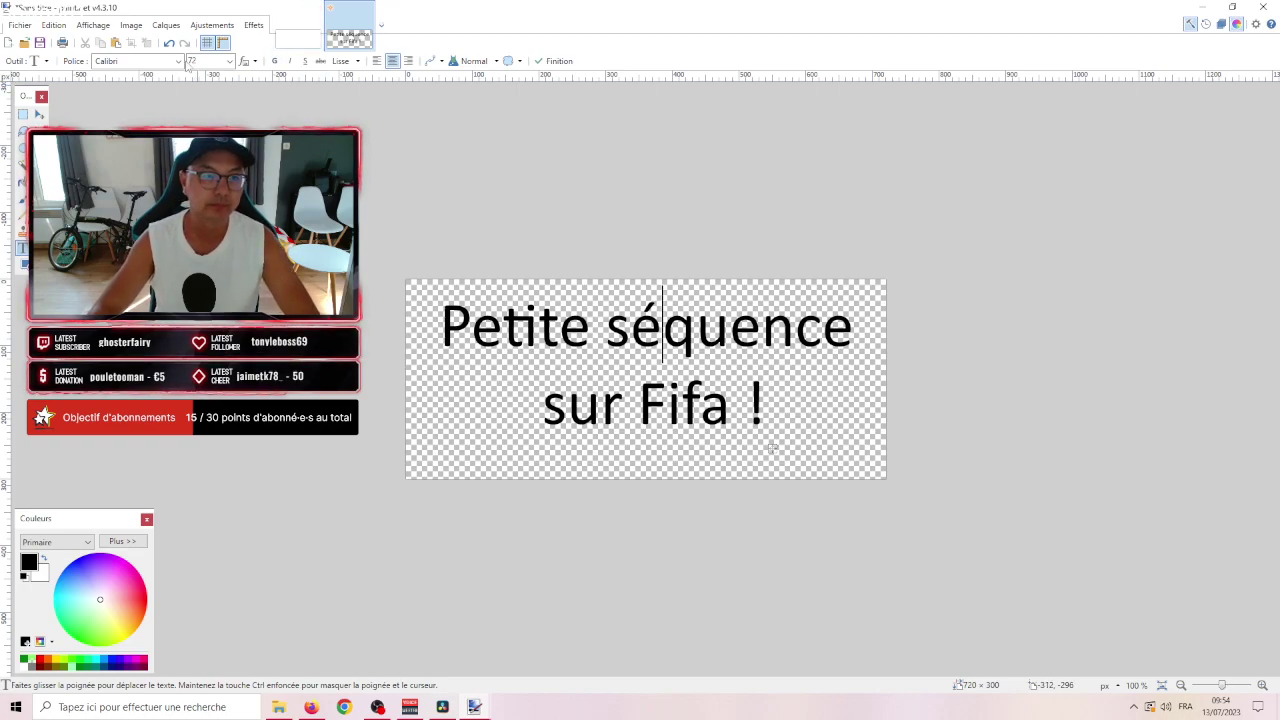
pyautogui.click(135, 61)
pyautogui.scroll(-4, 771, 448)
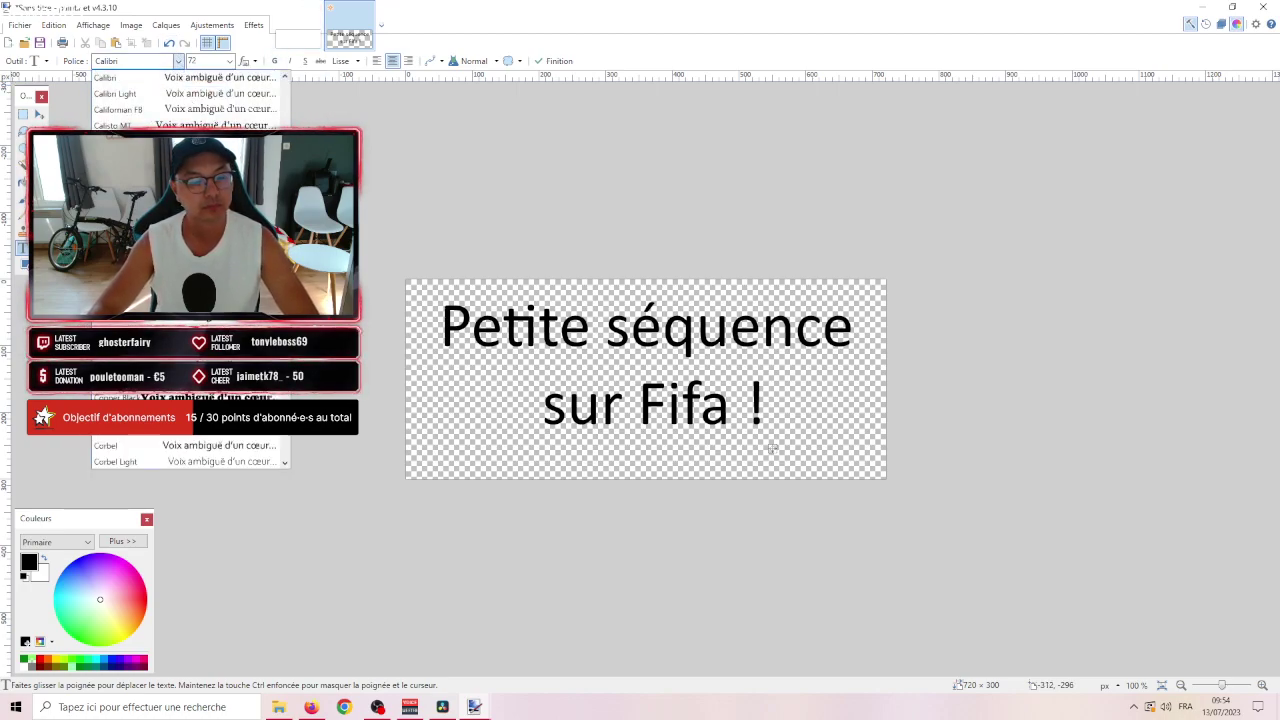
# Switch to Deezer in Firefox, browse the home page recommendations and play the Rock Road Trip playlist.
pyautogui.click(311, 707)
pyautogui.scroll(-3, 637, 394)
pyautogui.scroll(2, 637, 394)
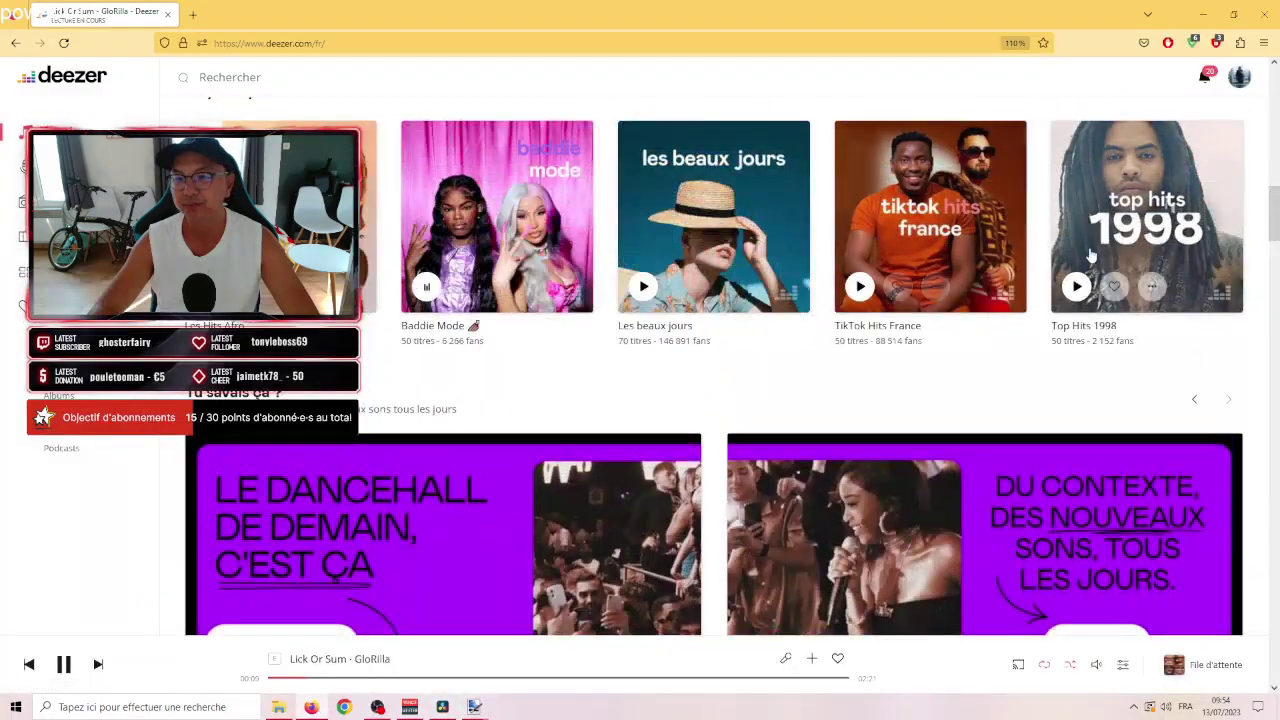
pyautogui.scroll(-6, 575, 490)
pyautogui.scroll(-3, 575, 490)
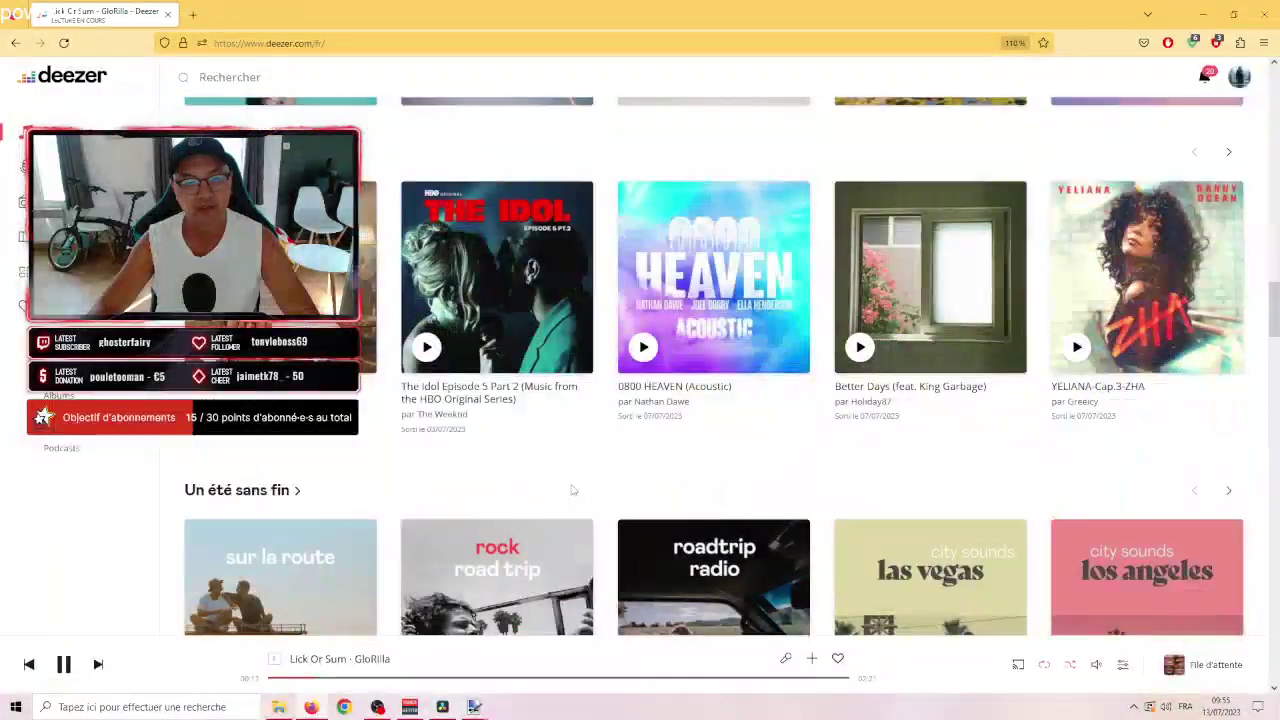
pyautogui.scroll(-3, 561, 491)
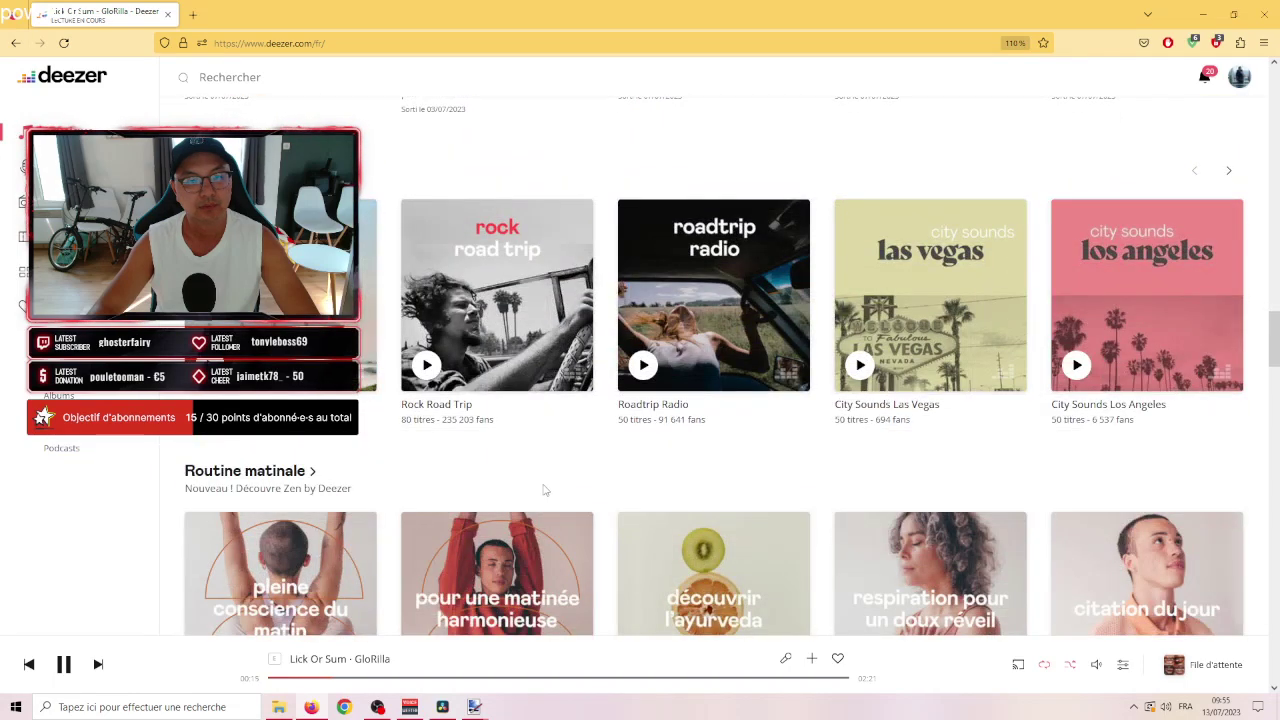
pyautogui.click(426, 366)
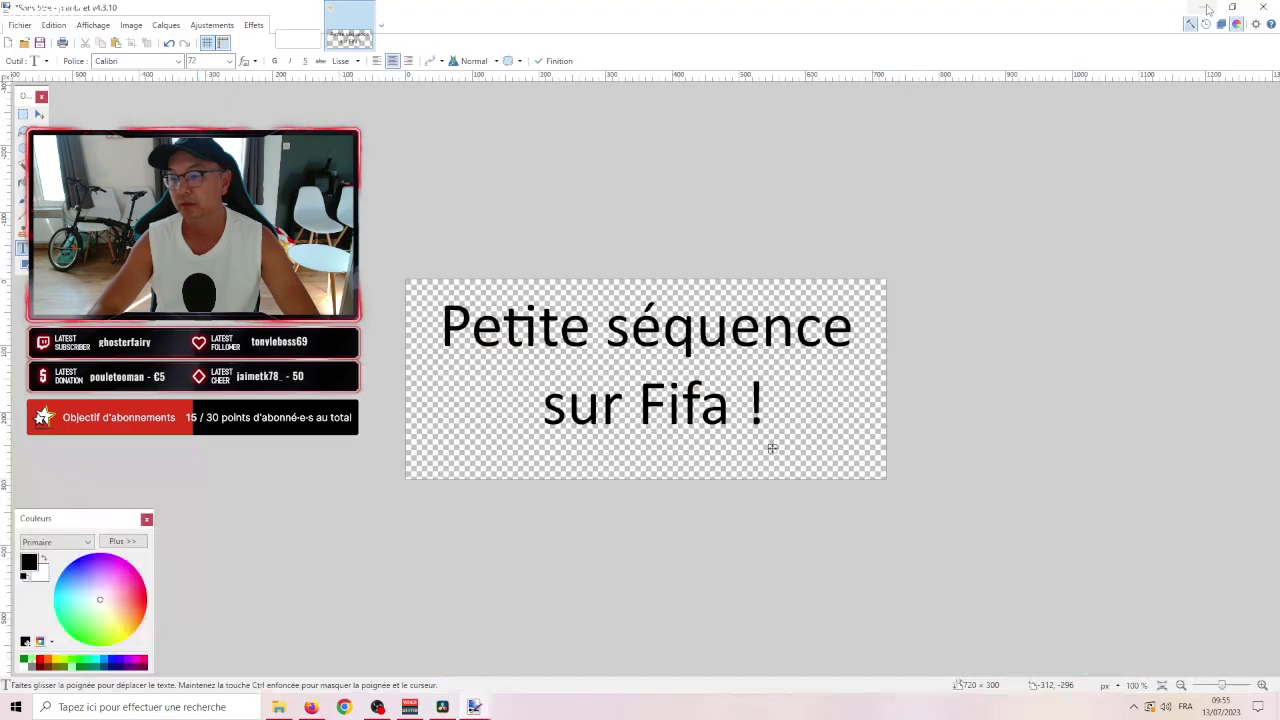
# Return to paint.net, set the title text's font to Courgette and shift the text slightly down on the canvas.
pyautogui.click(1203, 14)
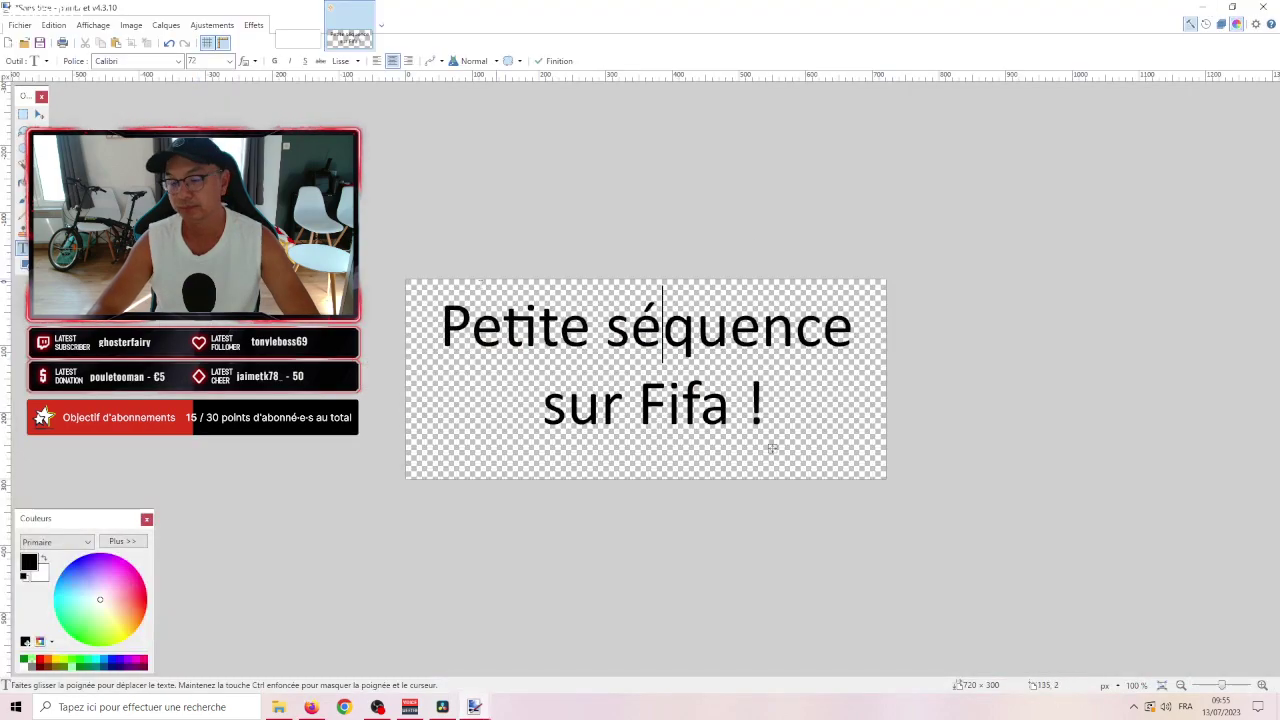
pyautogui.click(178, 61)
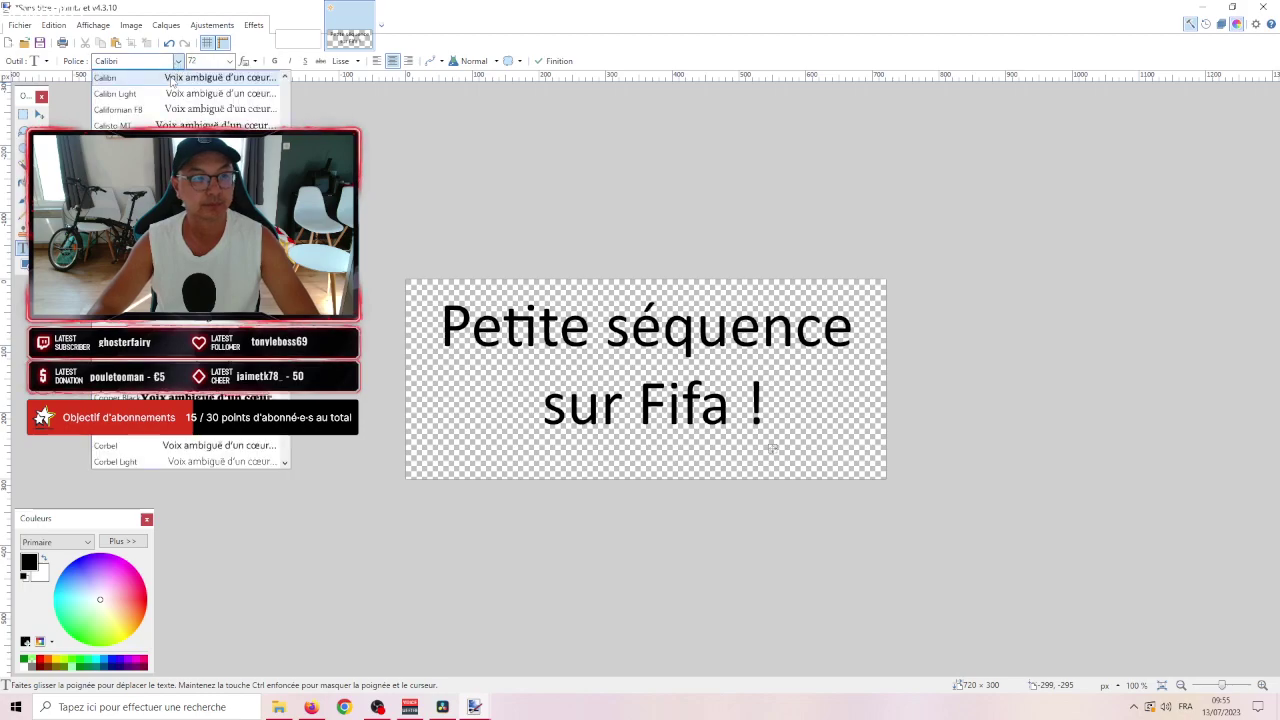
pyautogui.scroll(-3, 772, 447)
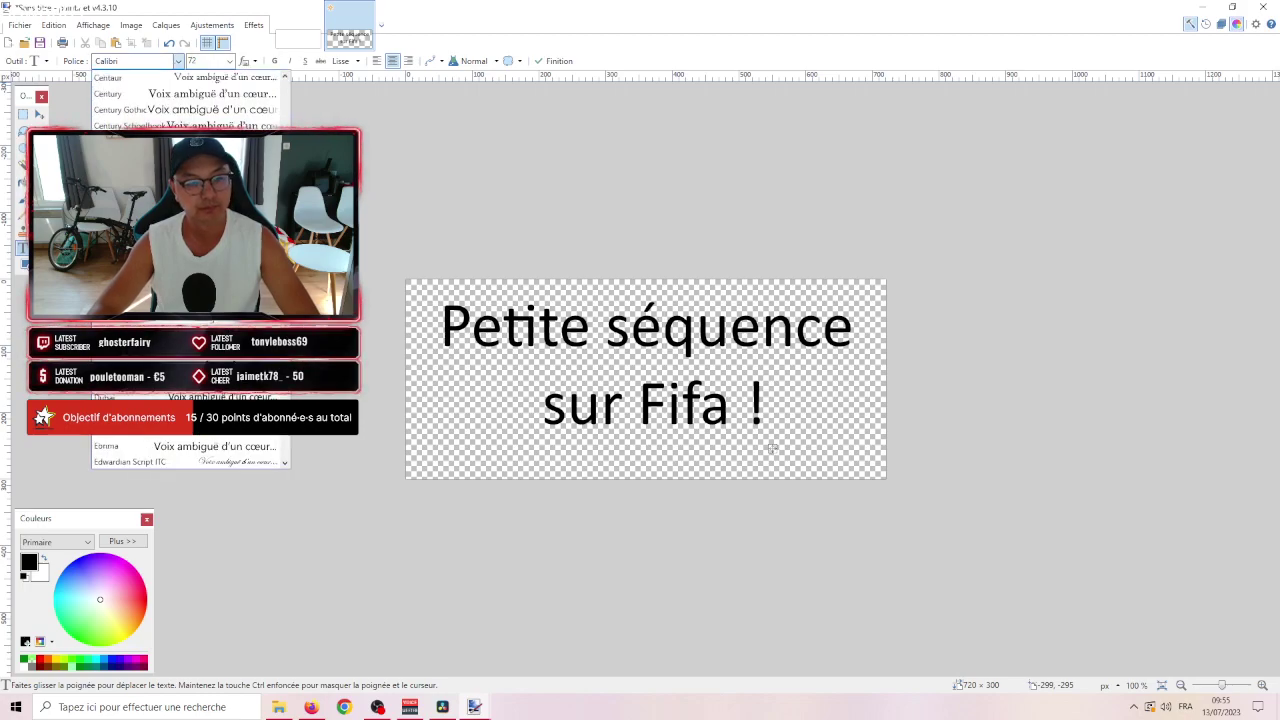
pyautogui.press('Return')
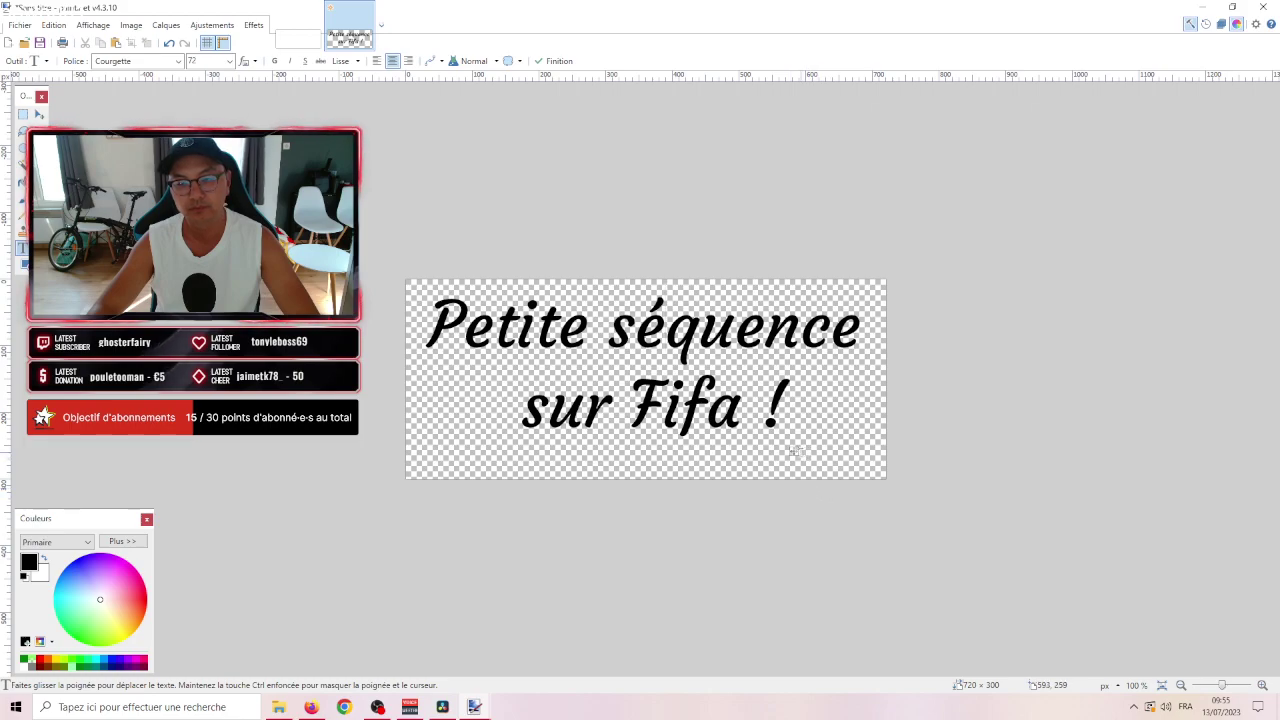
pyautogui.moveTo(792, 452); pyautogui.dragTo(793, 459)
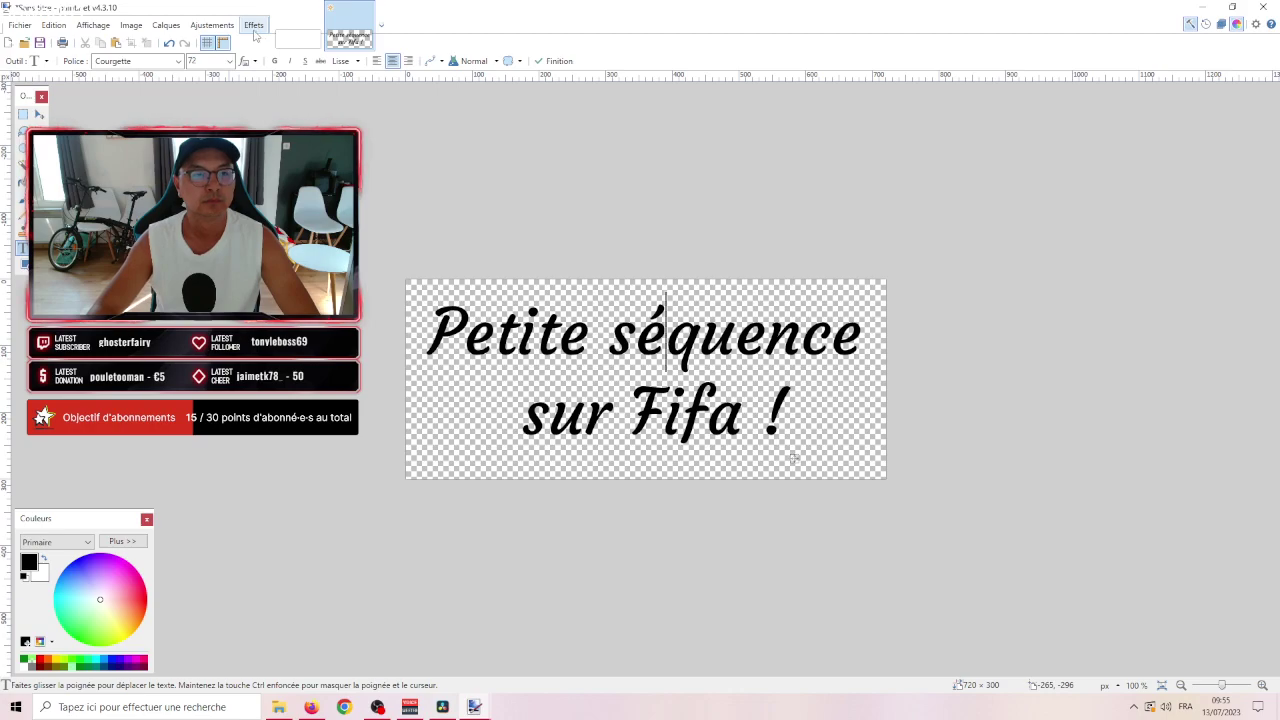
# Try magenta and pink shades on the title text, then settle on a blue-violet colour.
pyautogui.click(125, 567)
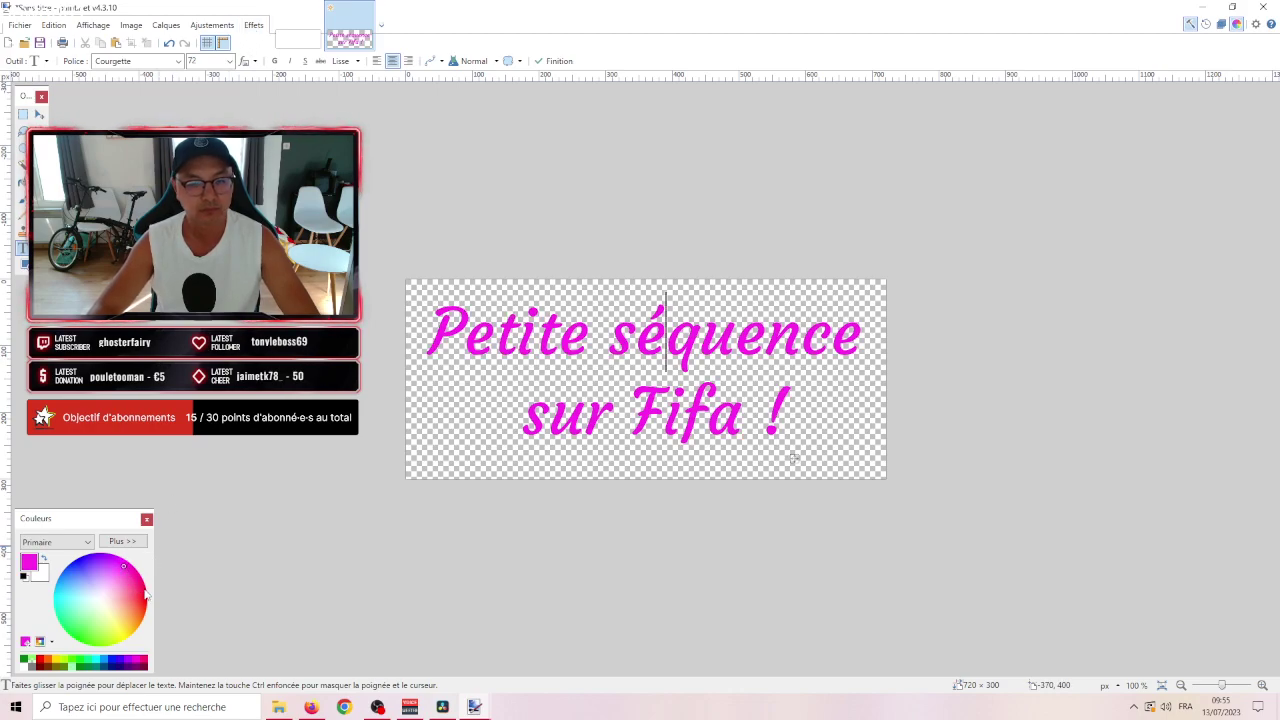
pyautogui.click(146, 594)
pyautogui.click(137, 577)
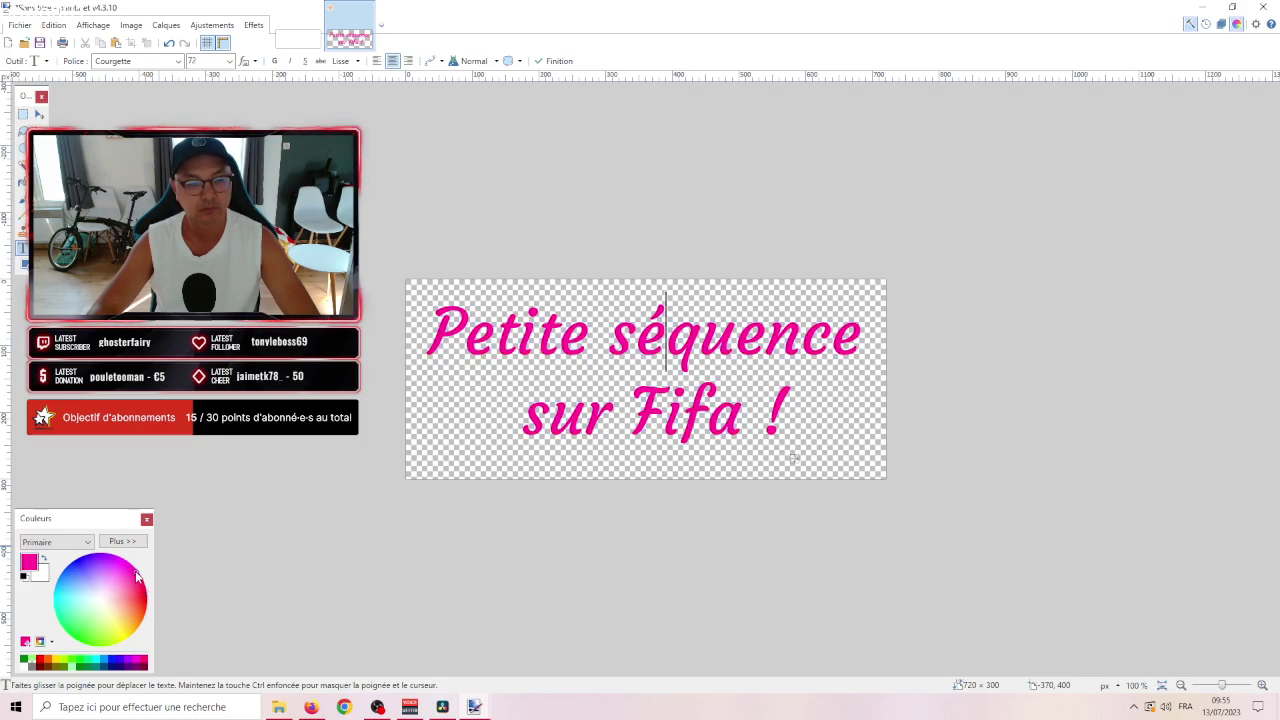
pyautogui.click(128, 568)
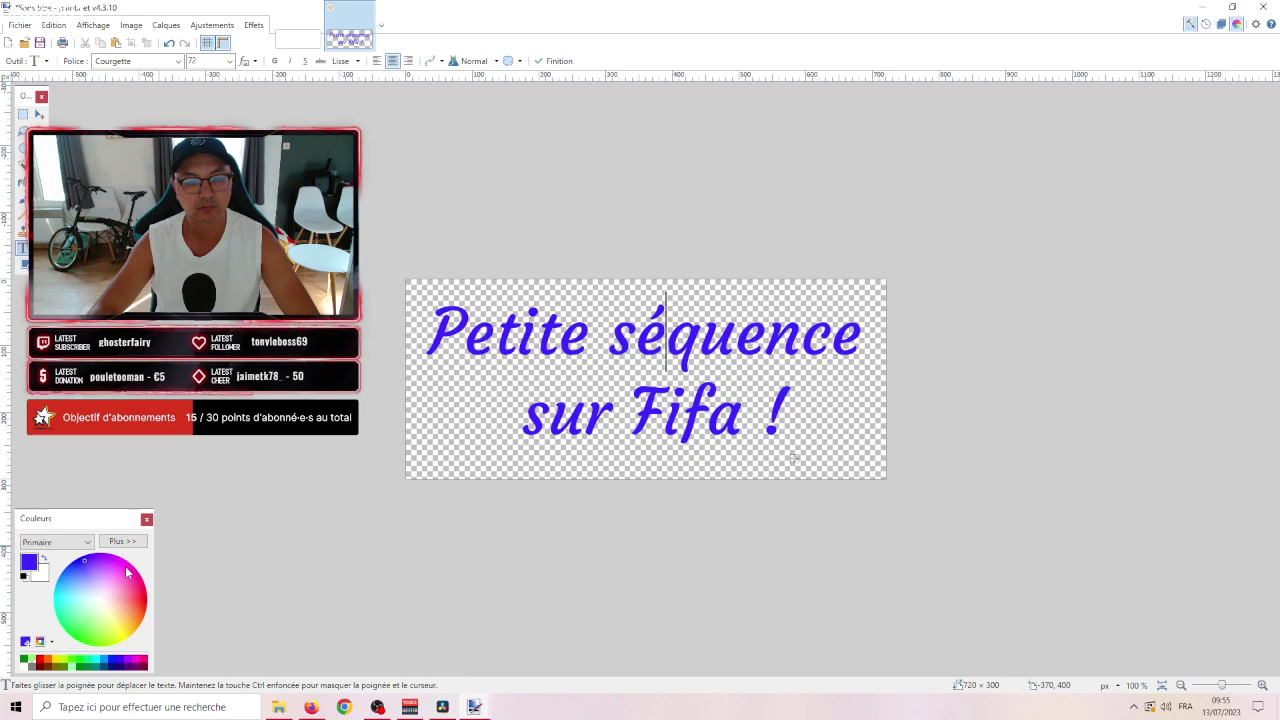
# Save the title image as a PNG named "petite séquence sur fifa" in the Vidéo à traiter folder.
pyautogui.click(20, 25)
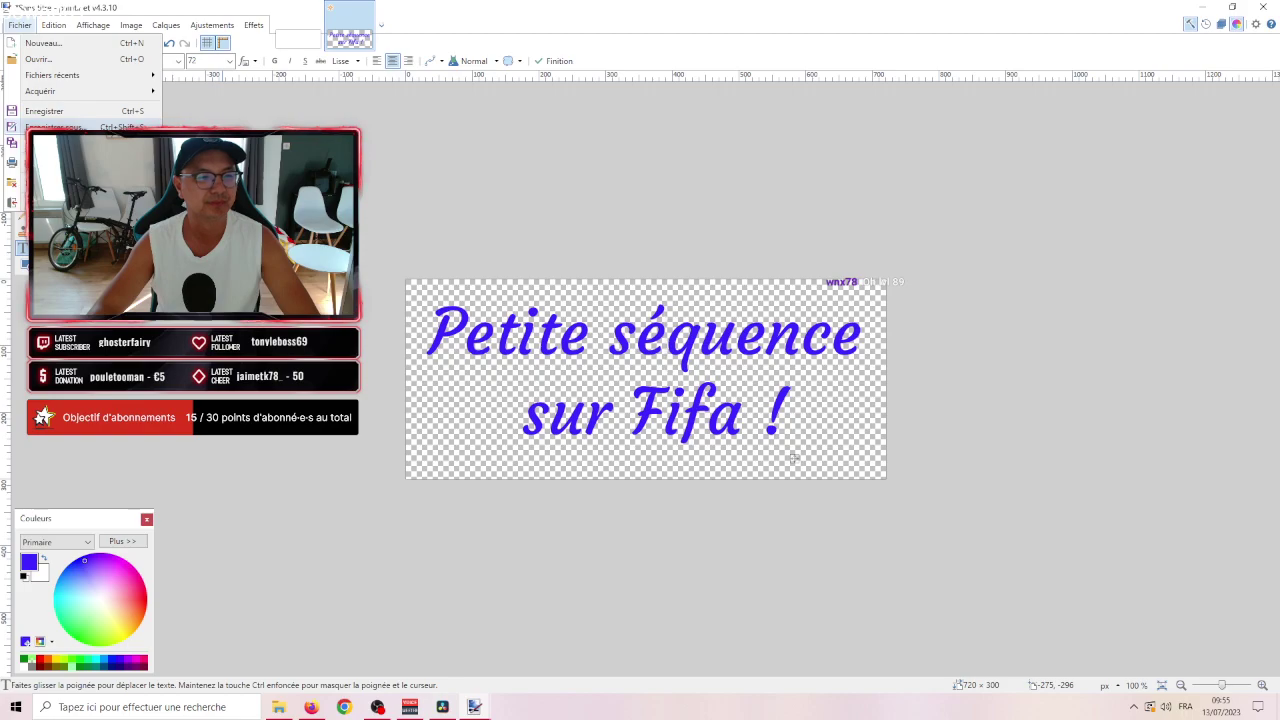
pyautogui.click(60, 127)
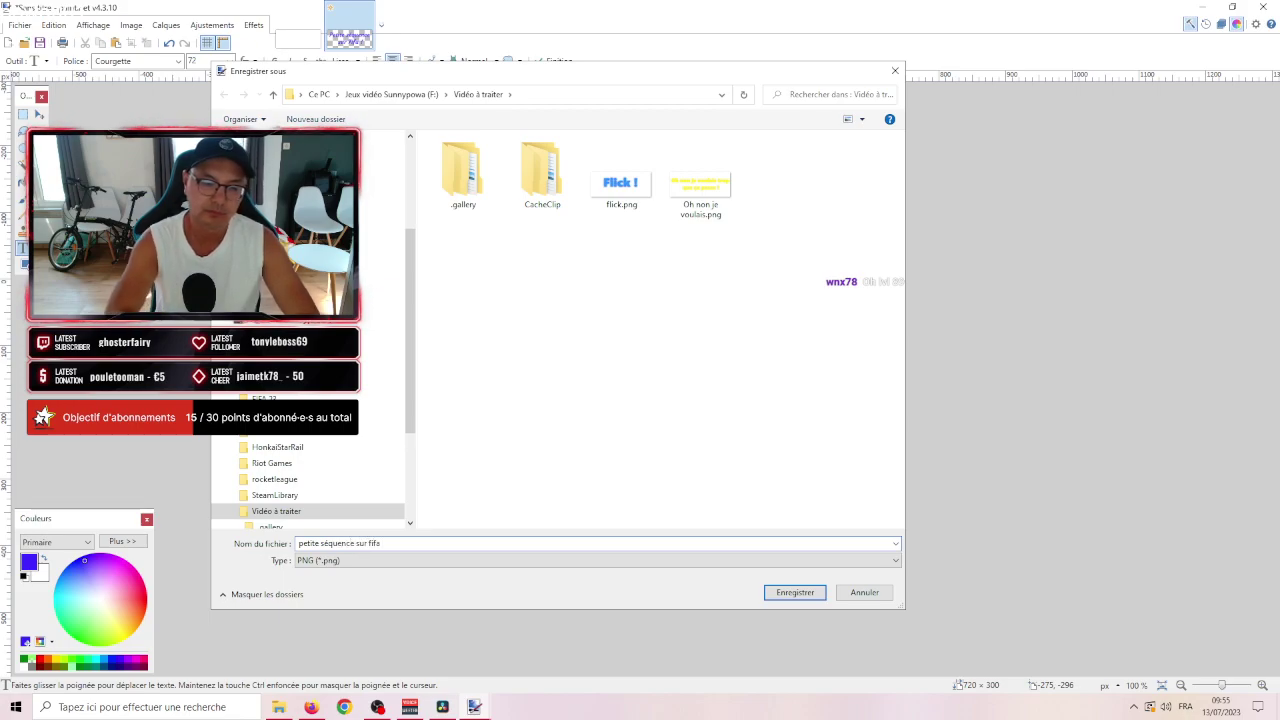
pyautogui.write('petite séquence sur fifa')
pyautogui.click(795, 592)
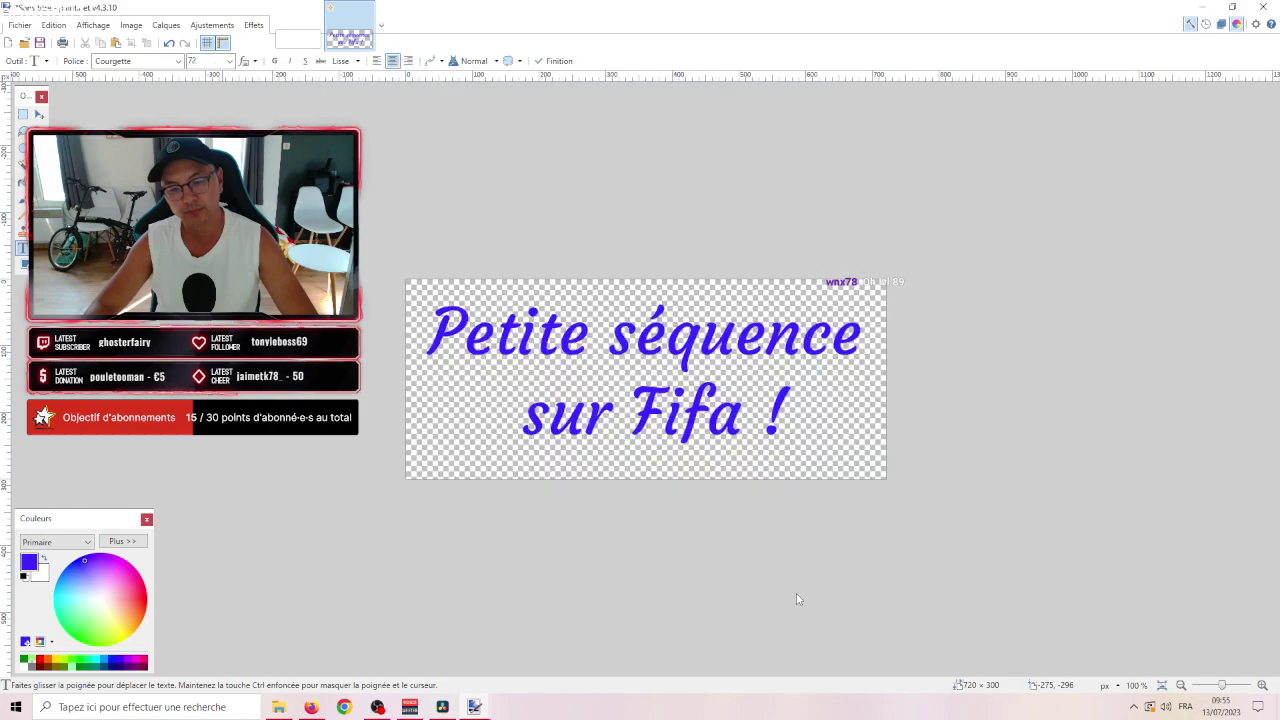
pyautogui.click(1182, 680)
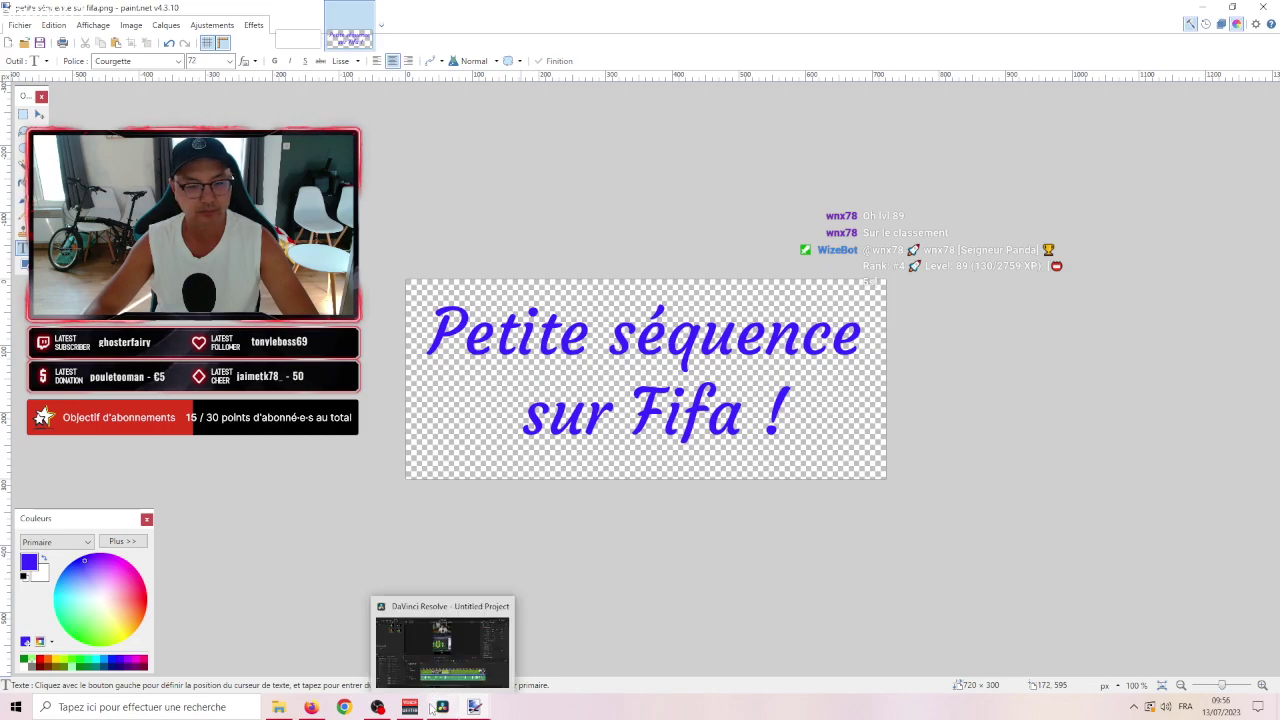
# Switch to DaVinci Resolve and import petite séquence sur fifa.png from the Vidéo à traiter folder into the media pool.
pyautogui.click(431, 708)
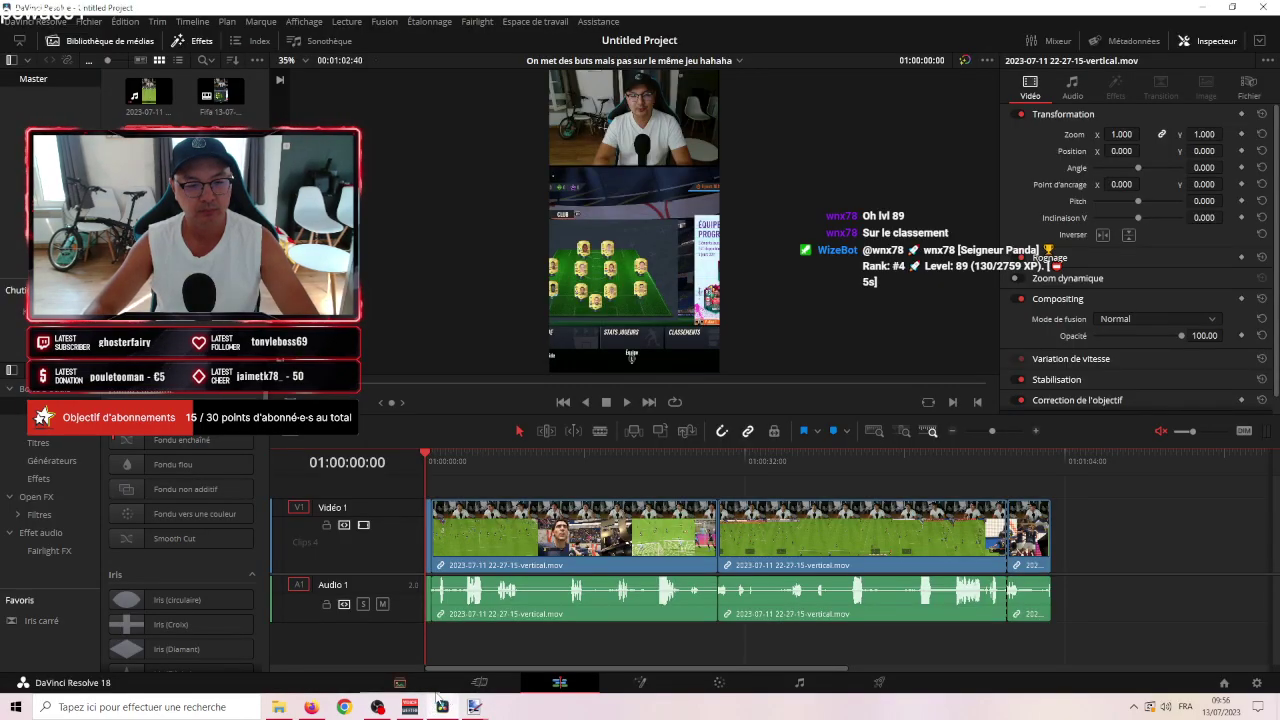
pyautogui.click(397, 683)
pyautogui.click(129, 76)
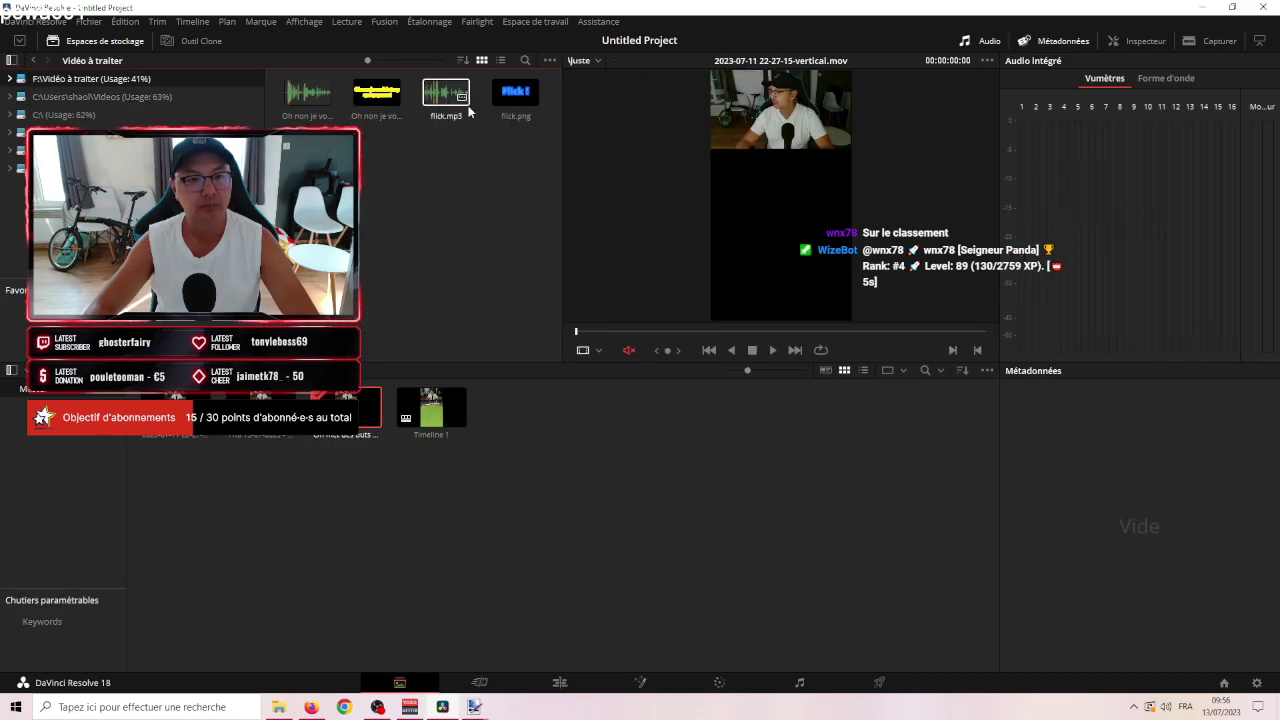
pyautogui.moveTo(307, 150); pyautogui.dragTo(598, 449)
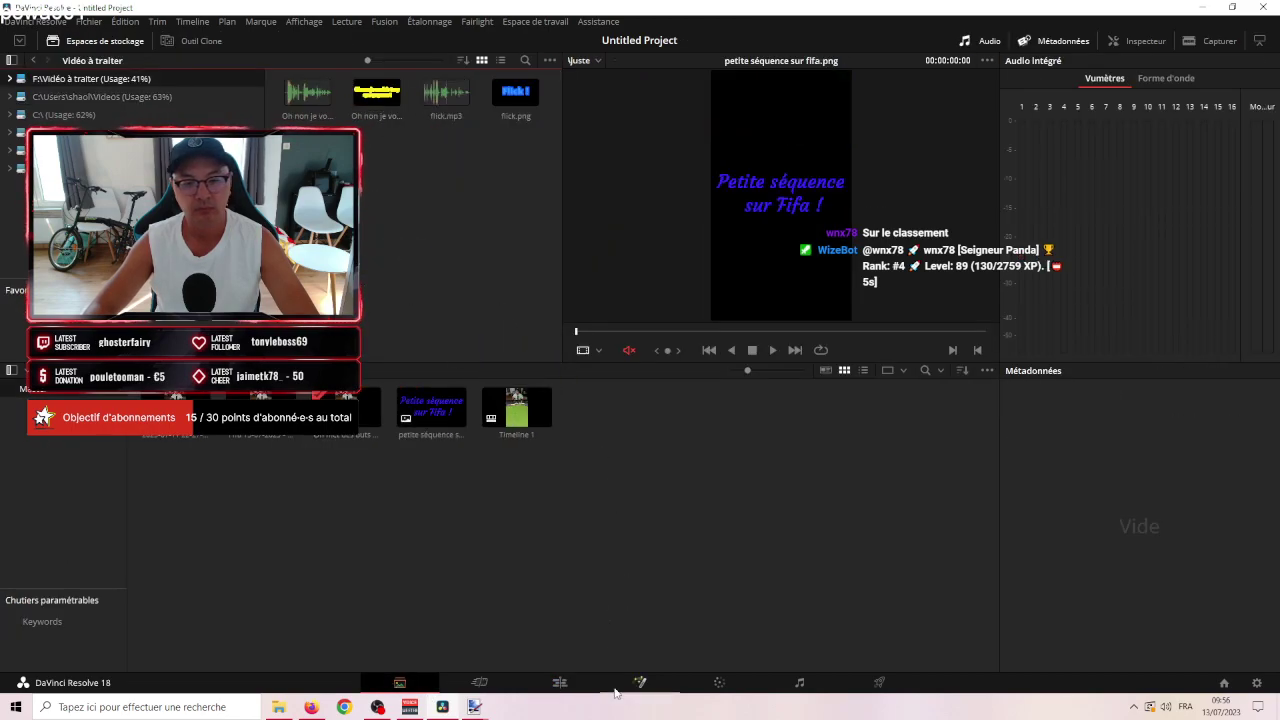
# Place the title image on a new video track above Vidéo 1, aligned with the start of the timeline.
pyautogui.click(559, 683)
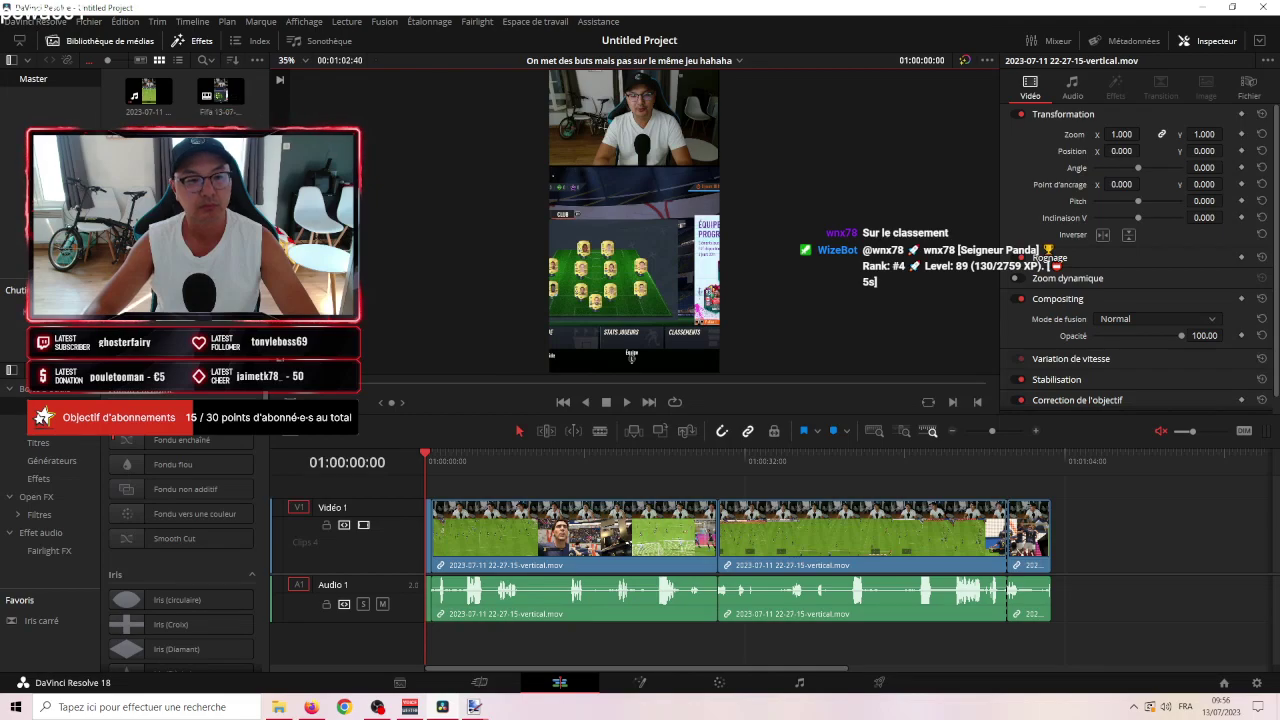
pyautogui.moveTo(518, 447); pyautogui.dragTo(528, 360)
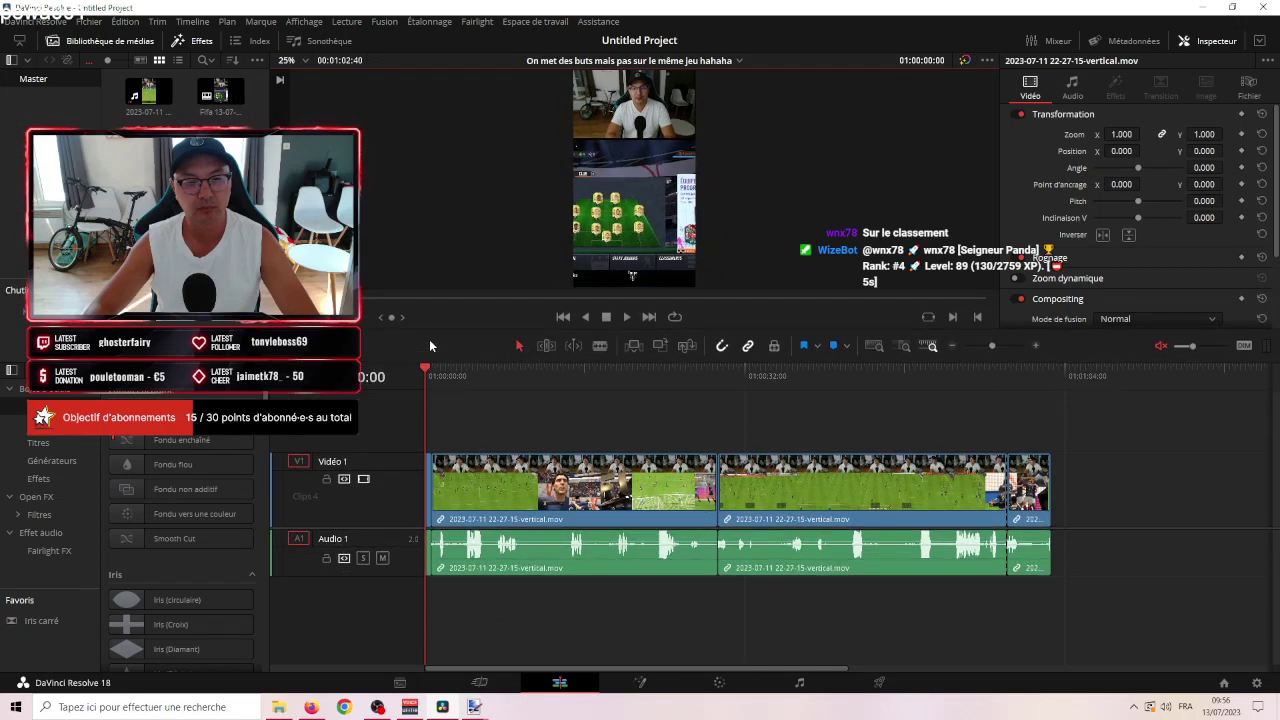
pyautogui.moveTo(148, 160); pyautogui.dragTo(432, 404)
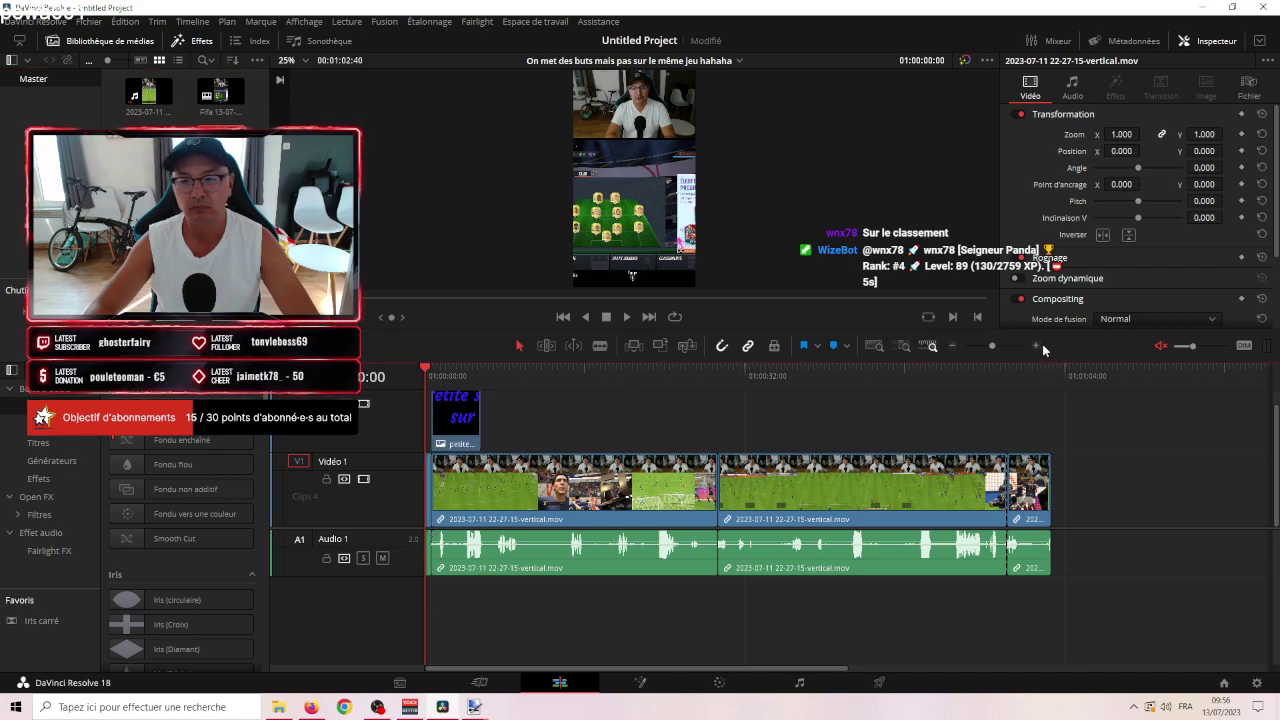
pyautogui.click(1037, 345)
pyautogui.click(430, 410)
pyautogui.moveTo(428, 410); pyautogui.dragTo(430, 408)
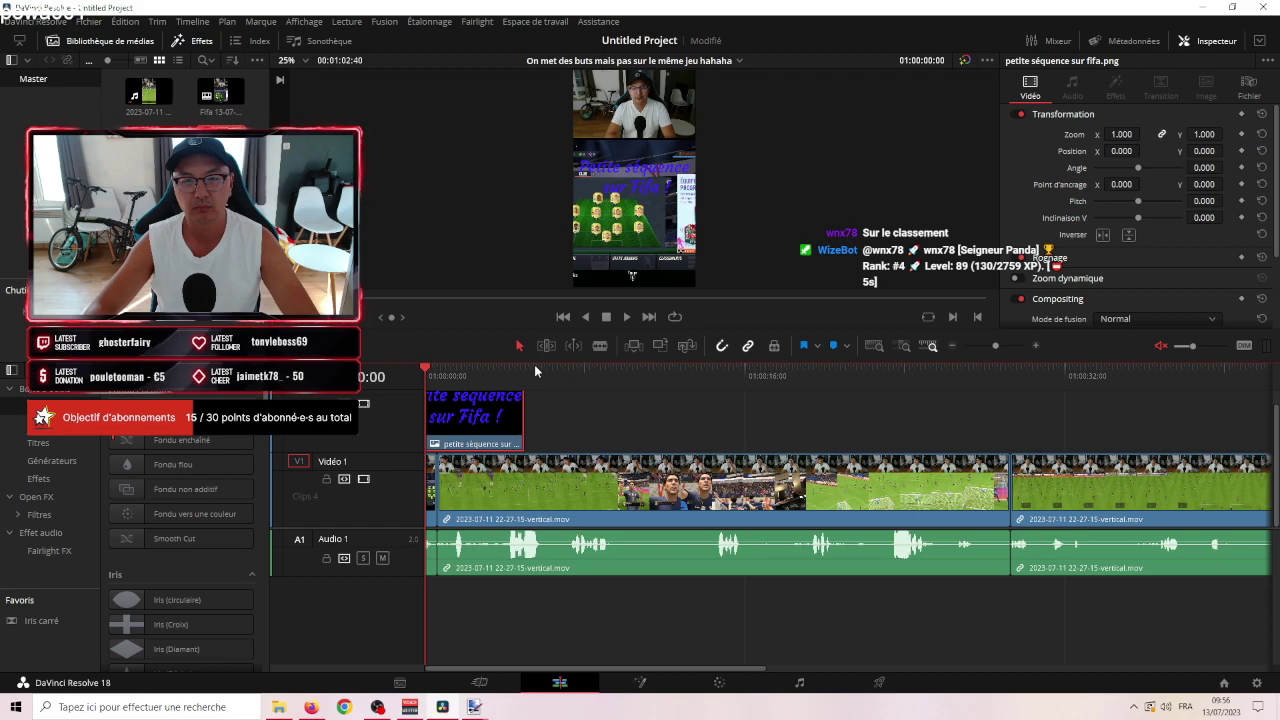
# Raise the title image to a vertical position of 481 and extend its clip to the end of the football footage.
pyautogui.moveTo(630, 172); pyautogui.dragTo(630, 155)
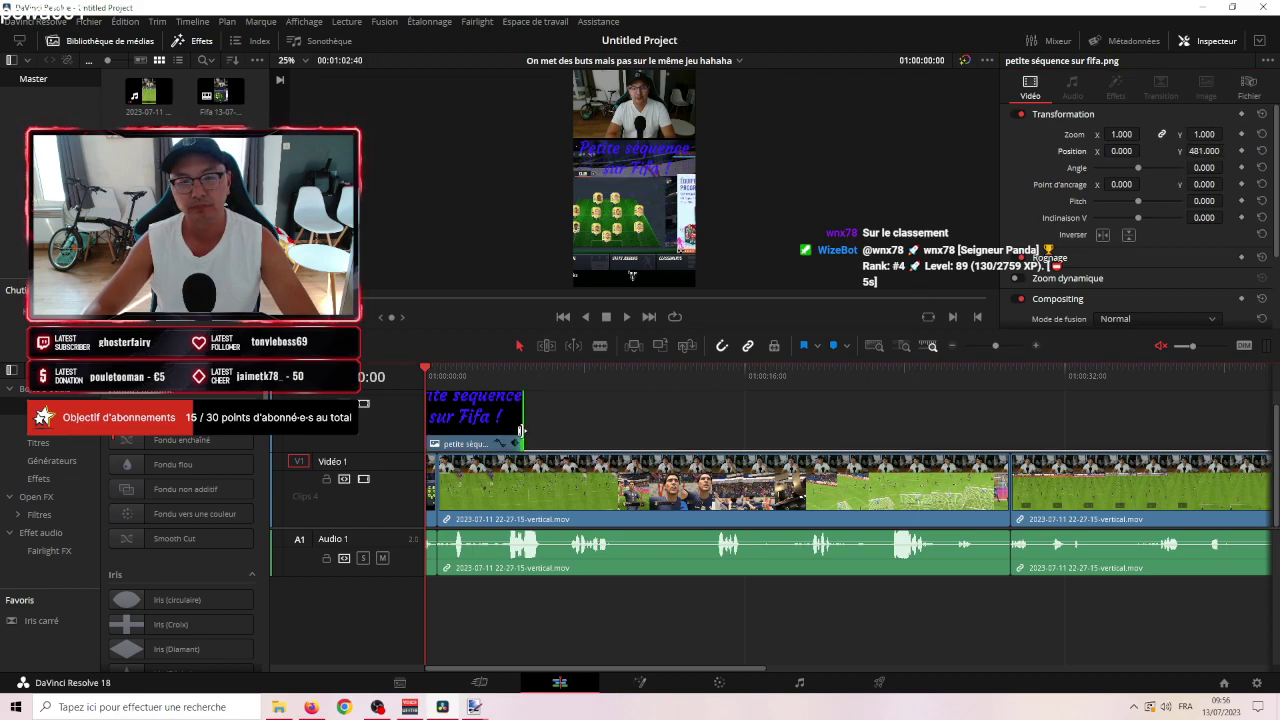
pyautogui.moveTo(519, 430); pyautogui.dragTo(1049, 430)
pyautogui.moveTo(426, 362); pyautogui.dragTo(855, 400)
pyautogui.press('space')
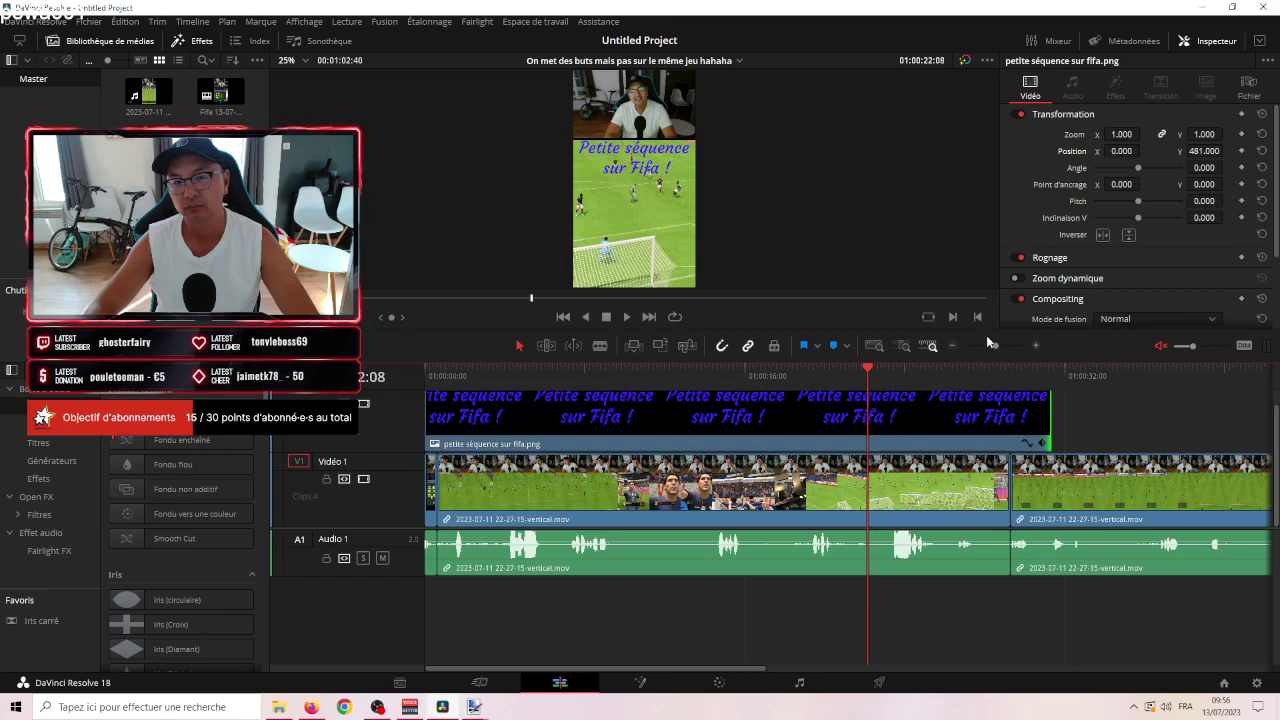
pyautogui.click(951, 345)
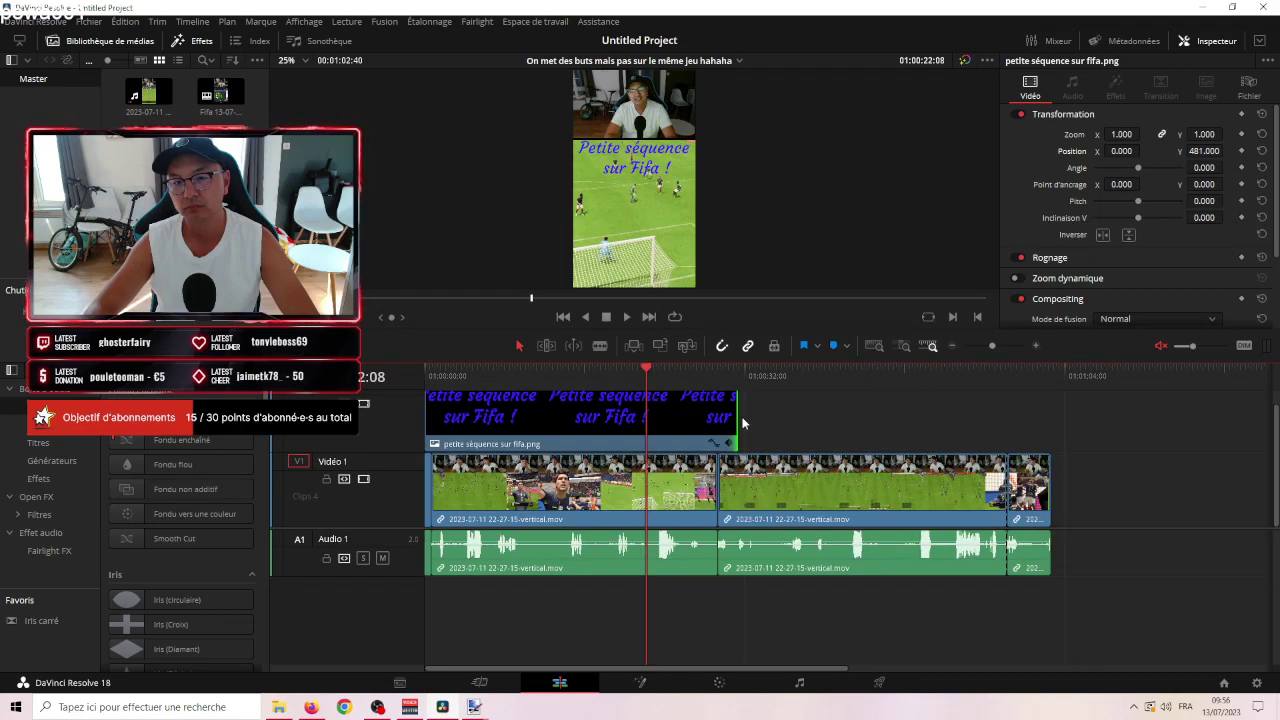
pyautogui.moveTo(731, 416); pyautogui.dragTo(1049, 416)
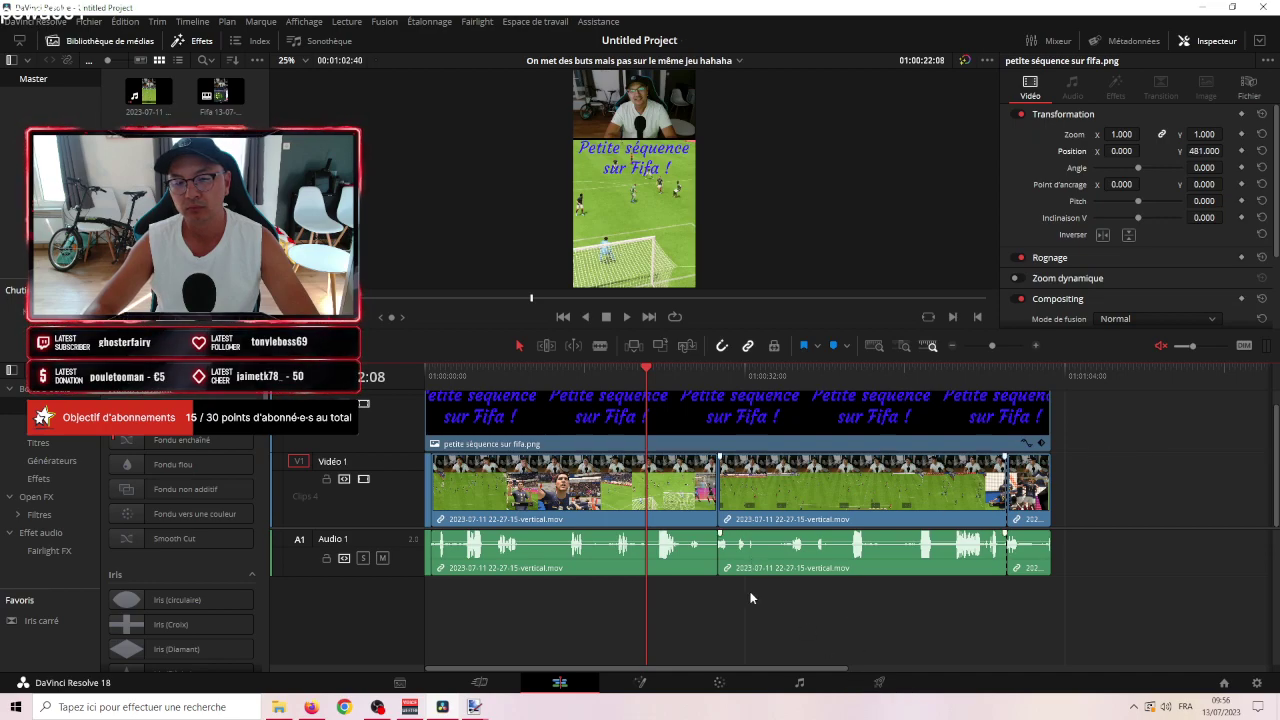
# Launch Audacity and dismiss the crash recovery dialog.
pyautogui.click(15, 707)
pyautogui.write('a')
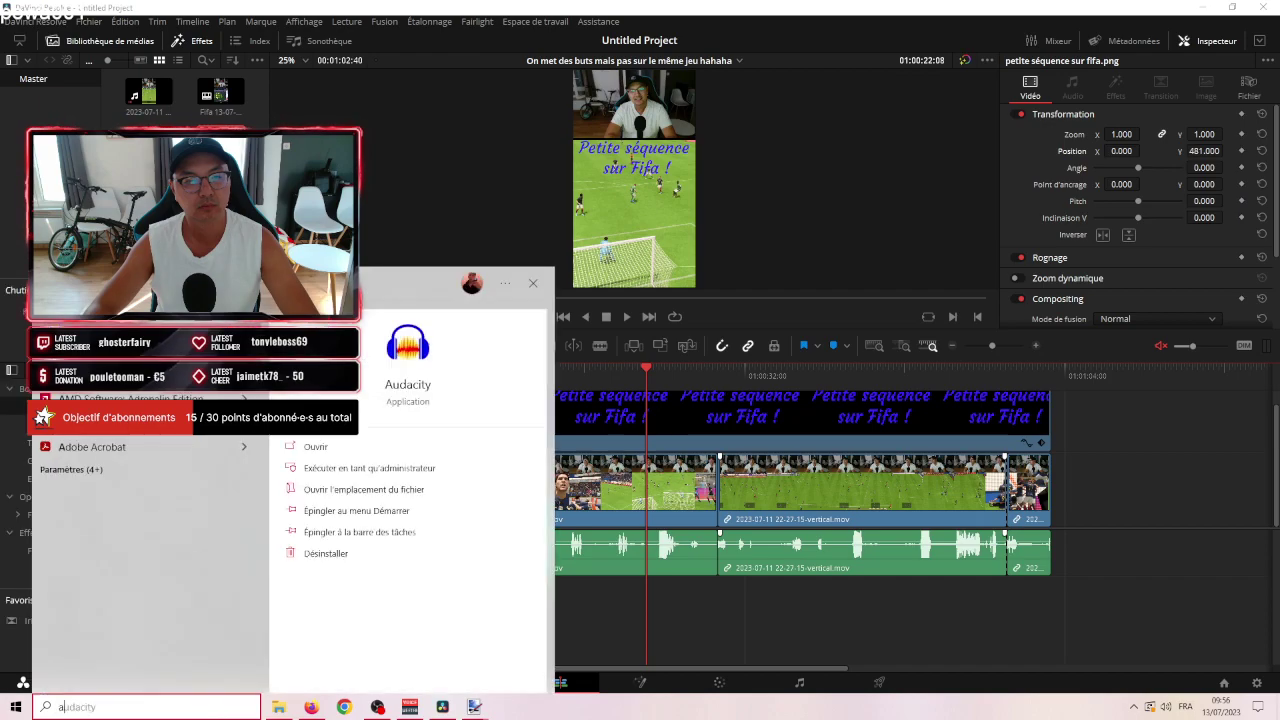
pyautogui.press('Return')
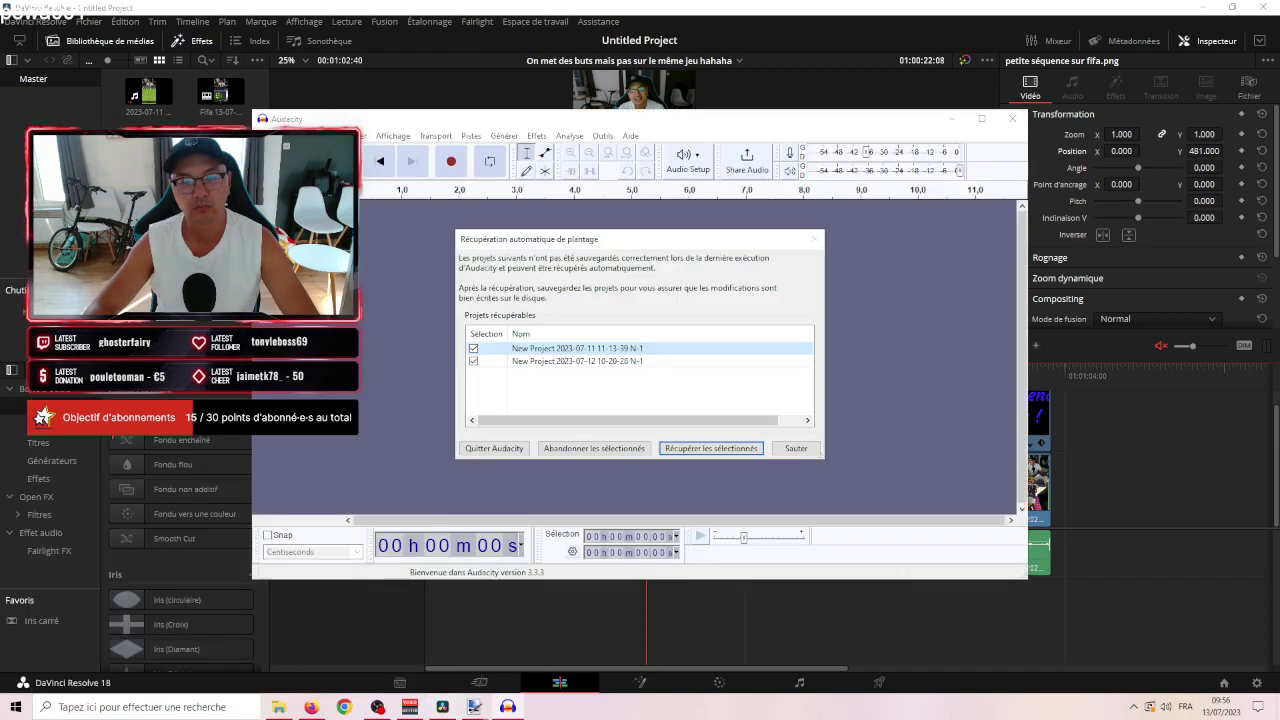
pyautogui.click(723, 449)
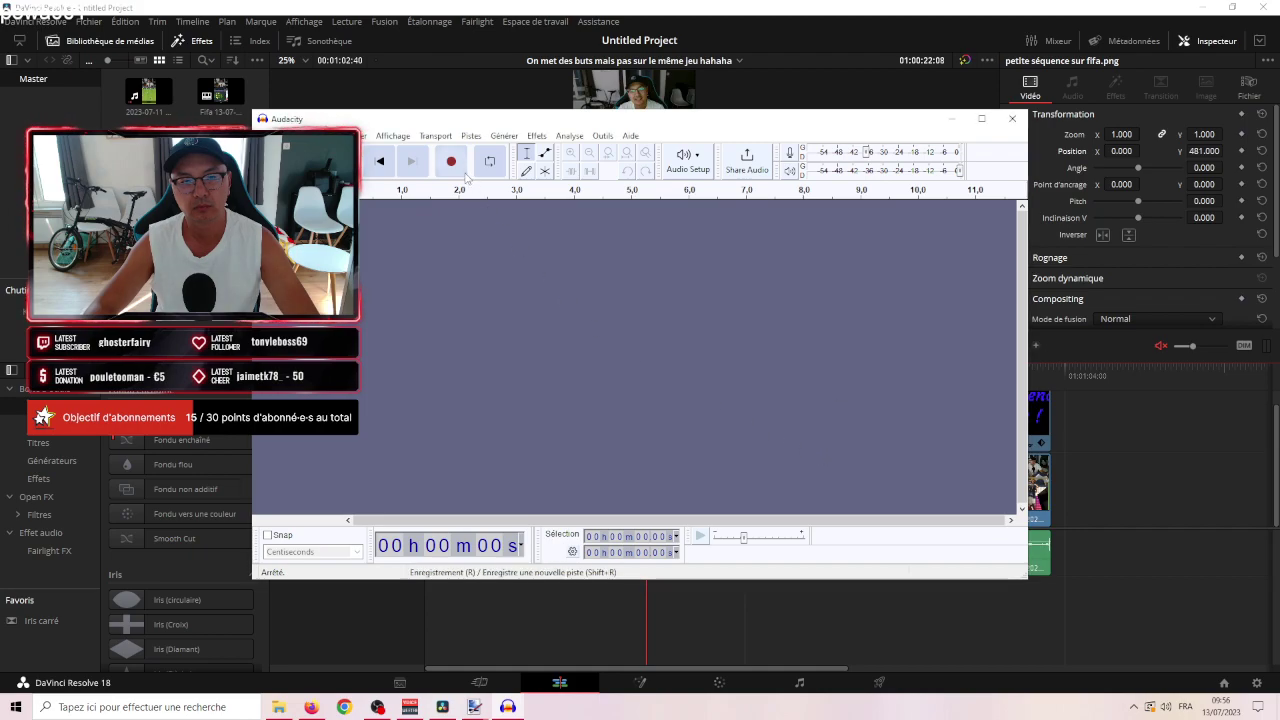
pyautogui.click(464, 174)
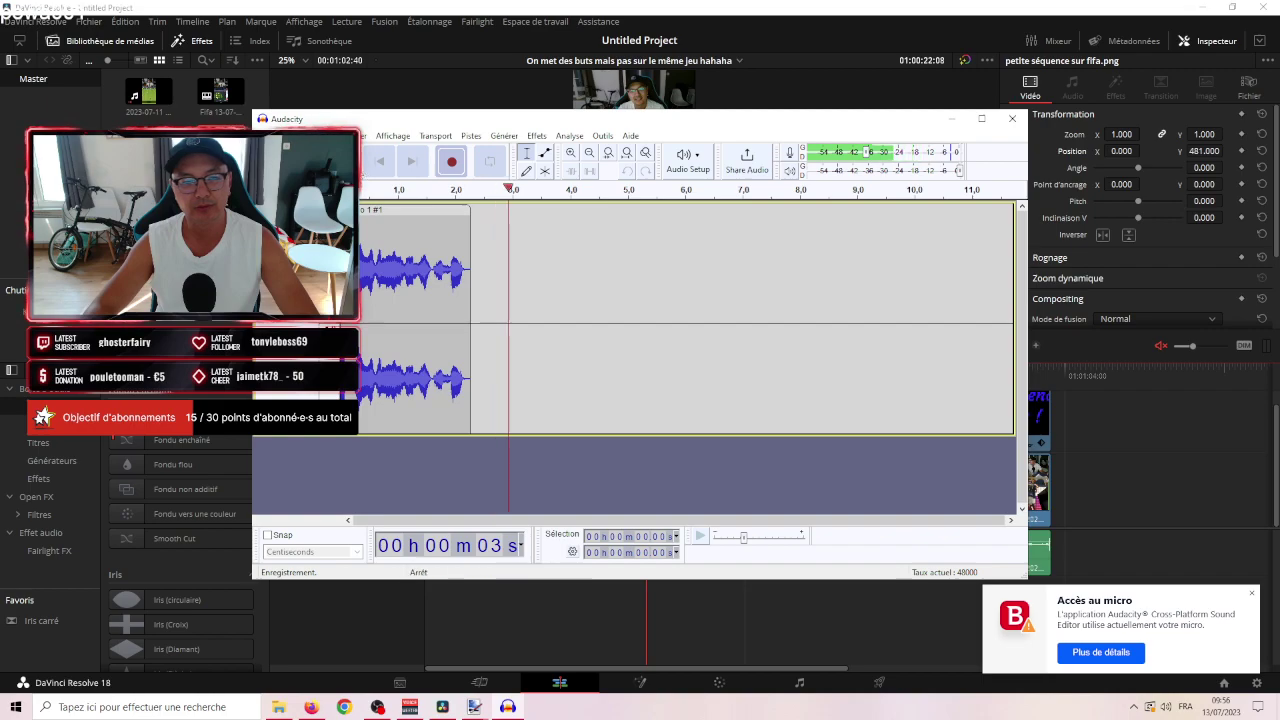
pyautogui.press('space')
pyautogui.hotkey('ctrl', 'z')
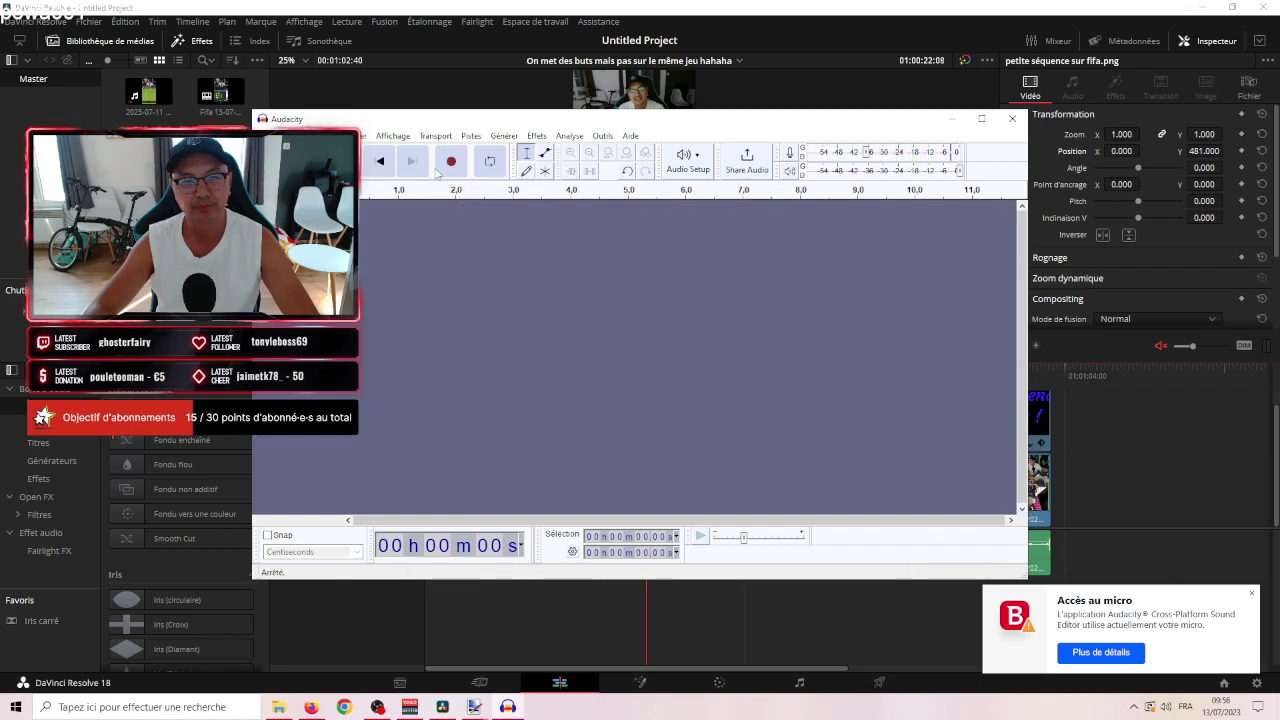
# Record a voice-over of about 14 seconds in Audacity.
pyautogui.click(443, 170)
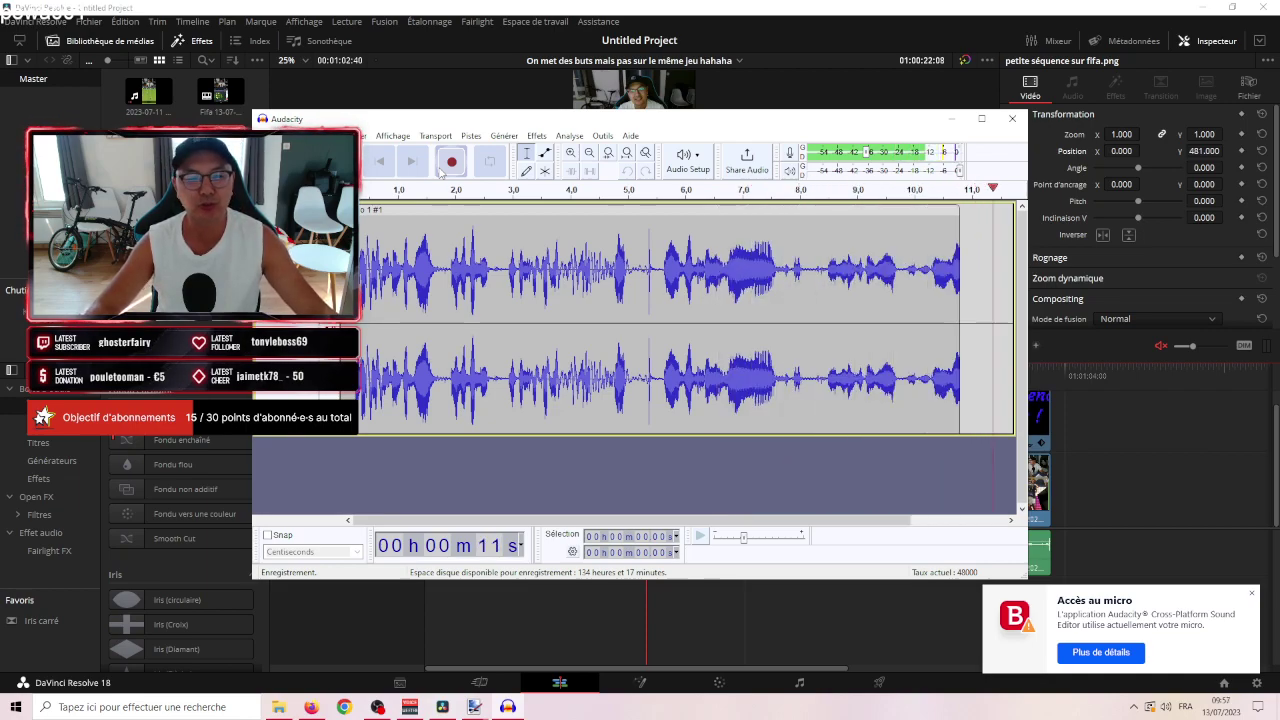
pyautogui.click(349, 161)
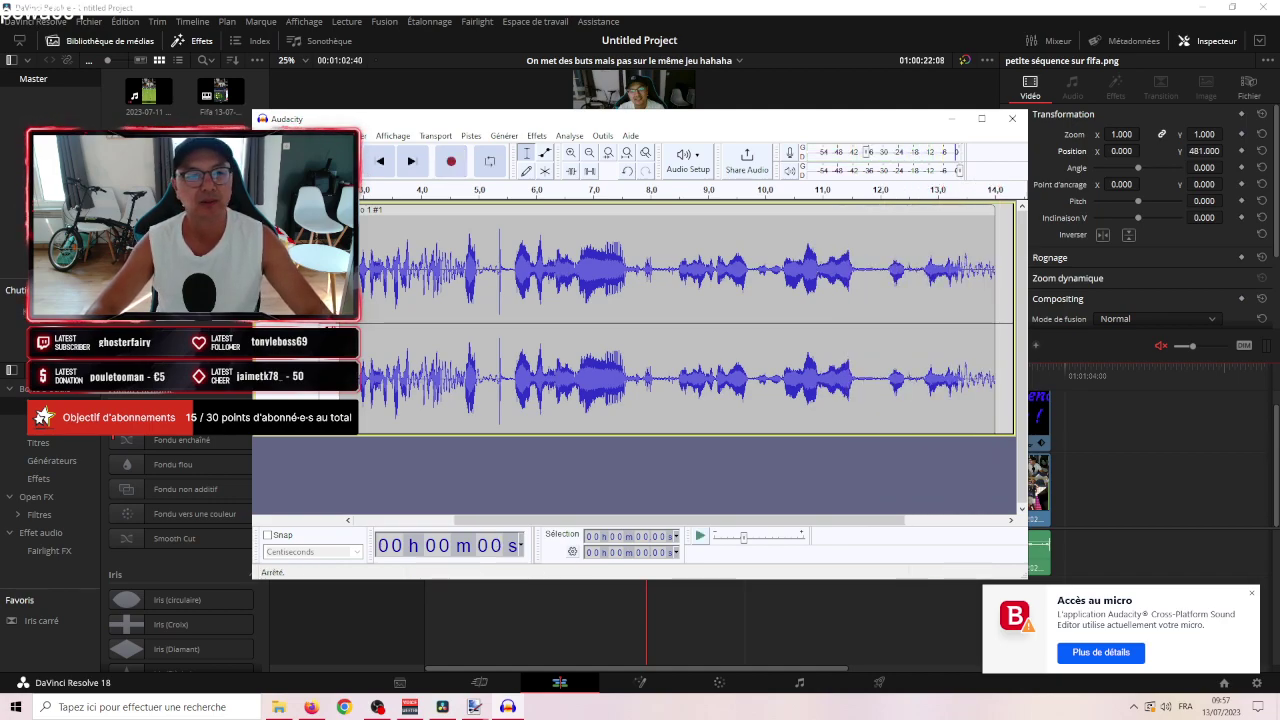
# Export the recorded voice-over from Audacity as an MP3 file named fifa.
pyautogui.click(268, 135)
pyautogui.moveTo(385, 234)
pyautogui.click(537, 238)
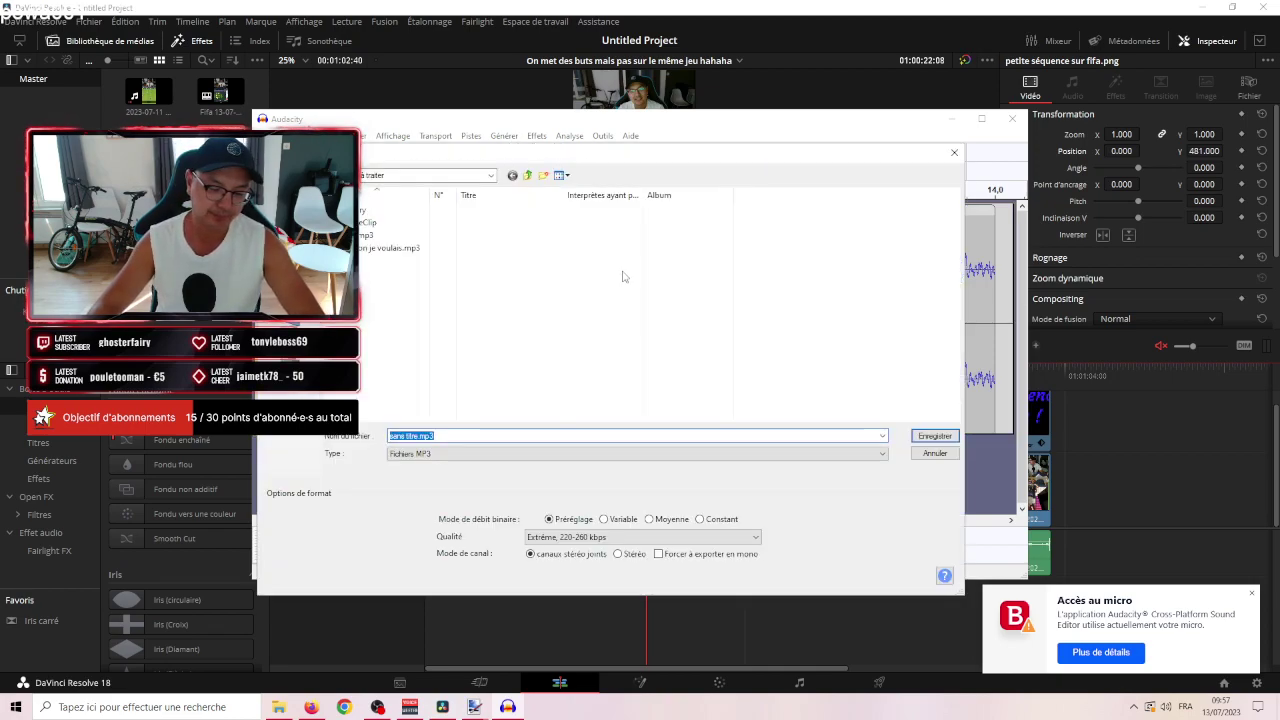
pyautogui.write('l')
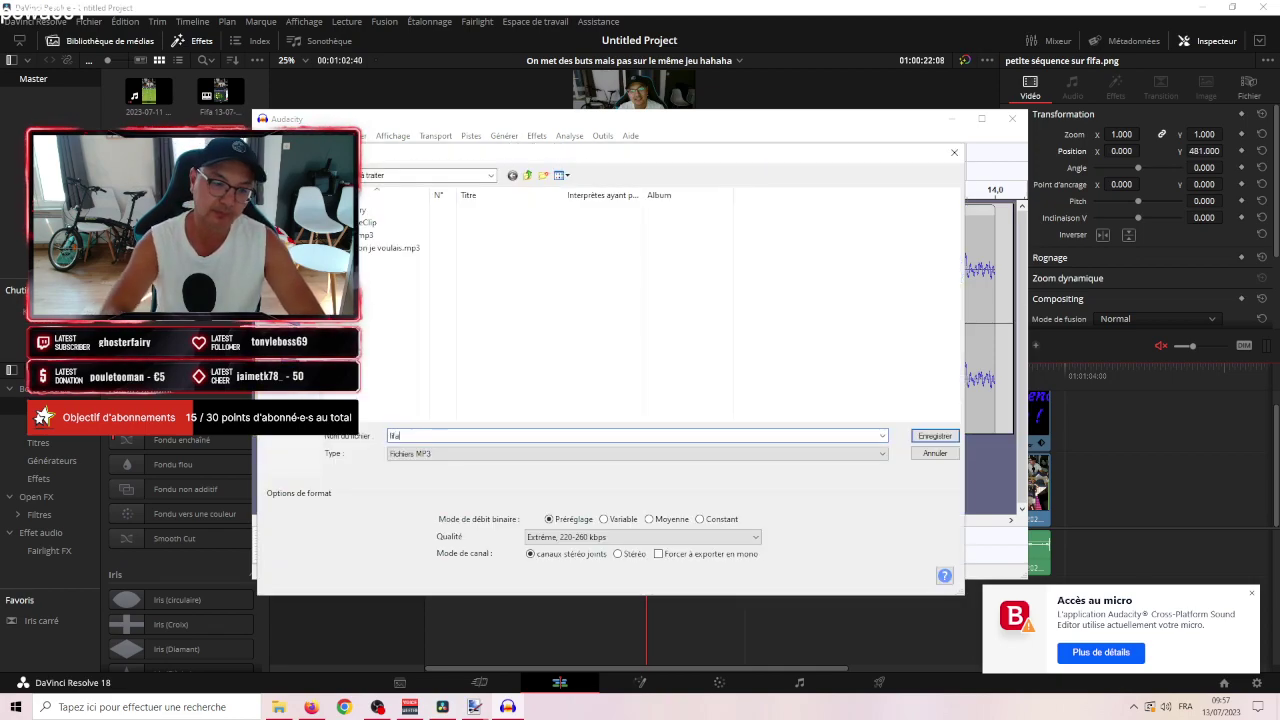
pyautogui.press('Return')
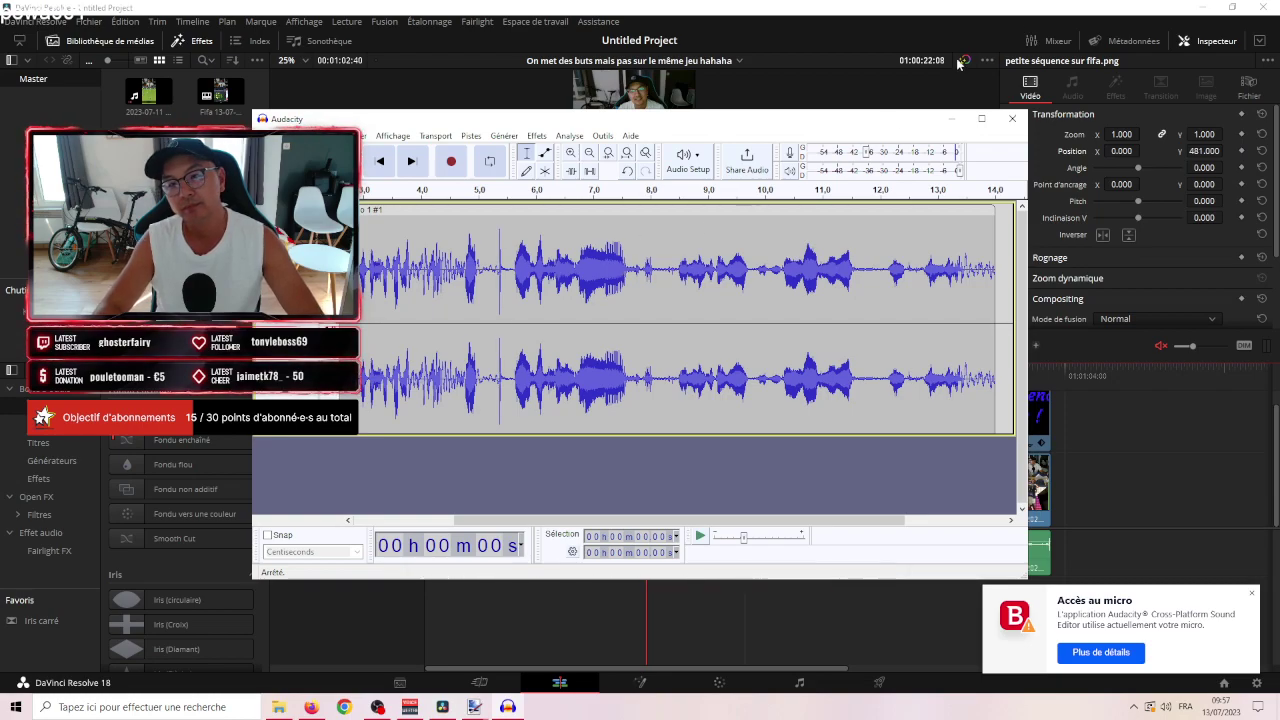
# Switch to DaVinci Resolve, import fifa.mp3, and place it on a new audio track below Audio 1 at the start of the timeline.
pyautogui.click(427, 690)
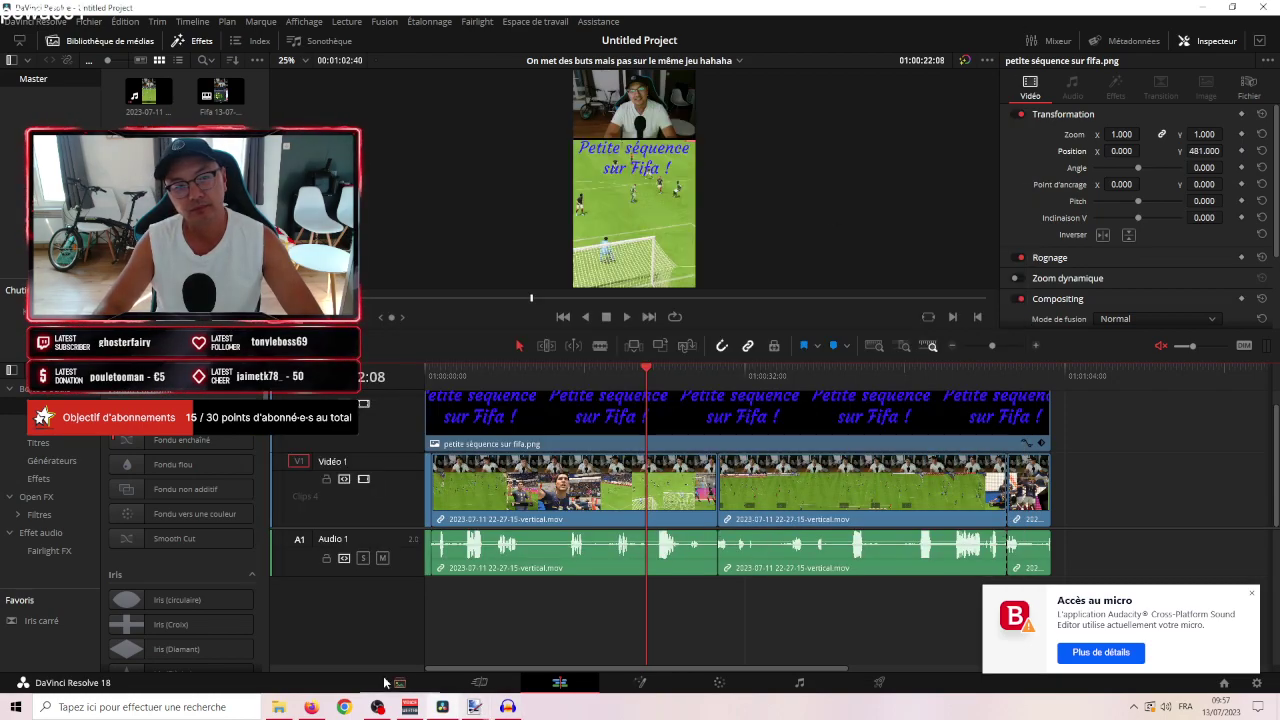
pyautogui.click(388, 682)
pyautogui.moveTo(446, 92); pyautogui.dragTo(656, 448)
pyautogui.click(574, 687)
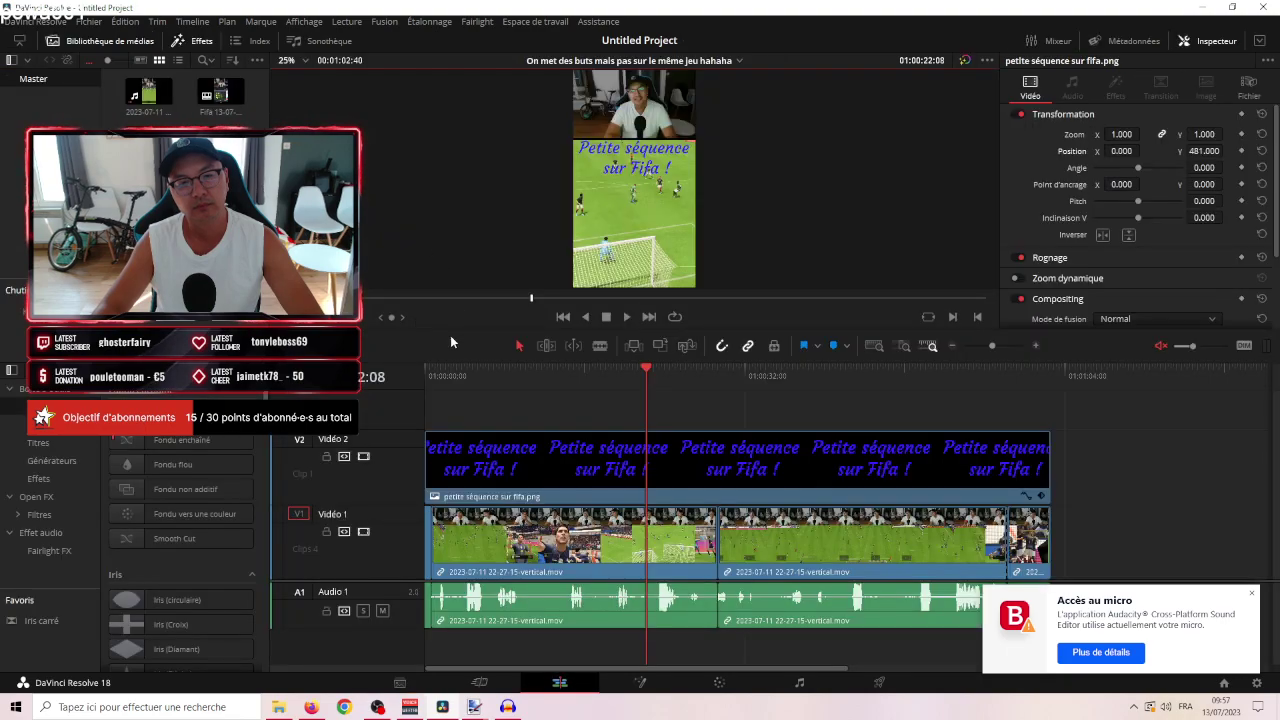
pyautogui.moveTo(497, 364); pyautogui.dragTo(522, 287)
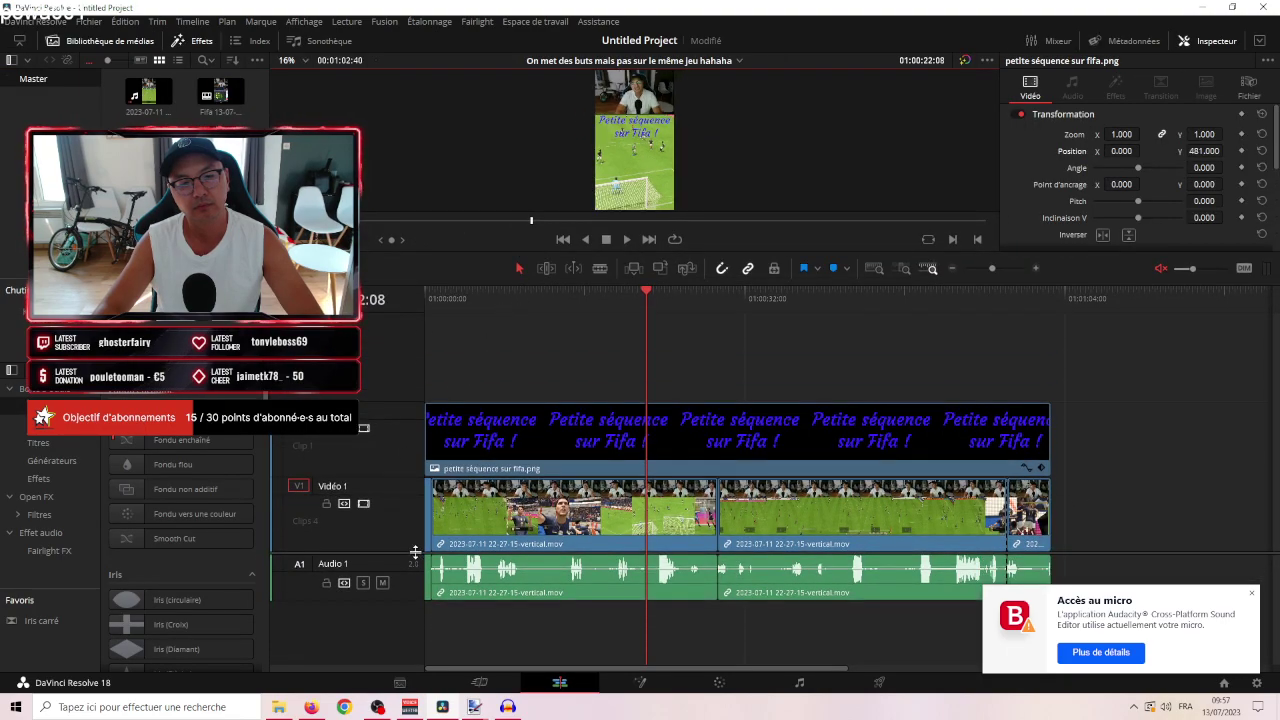
pyautogui.moveTo(407, 552); pyautogui.dragTo(407, 466)
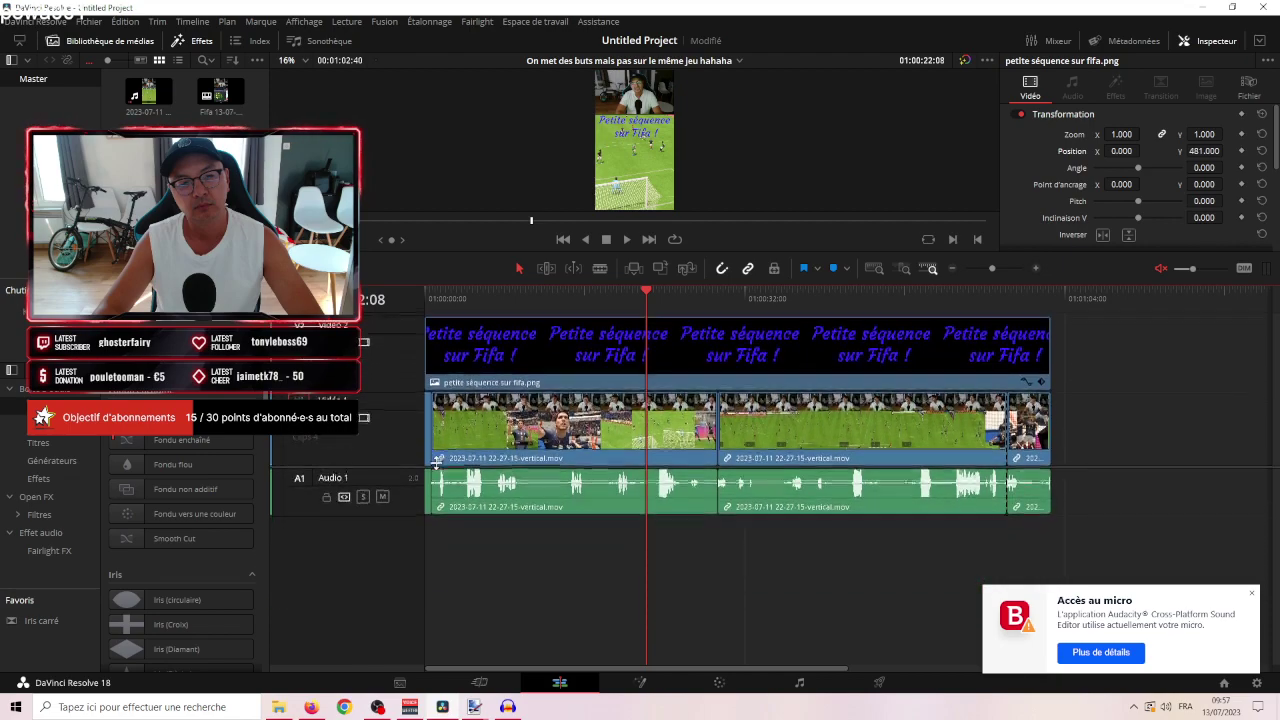
pyautogui.moveTo(148, 92); pyautogui.dragTo(445, 540)
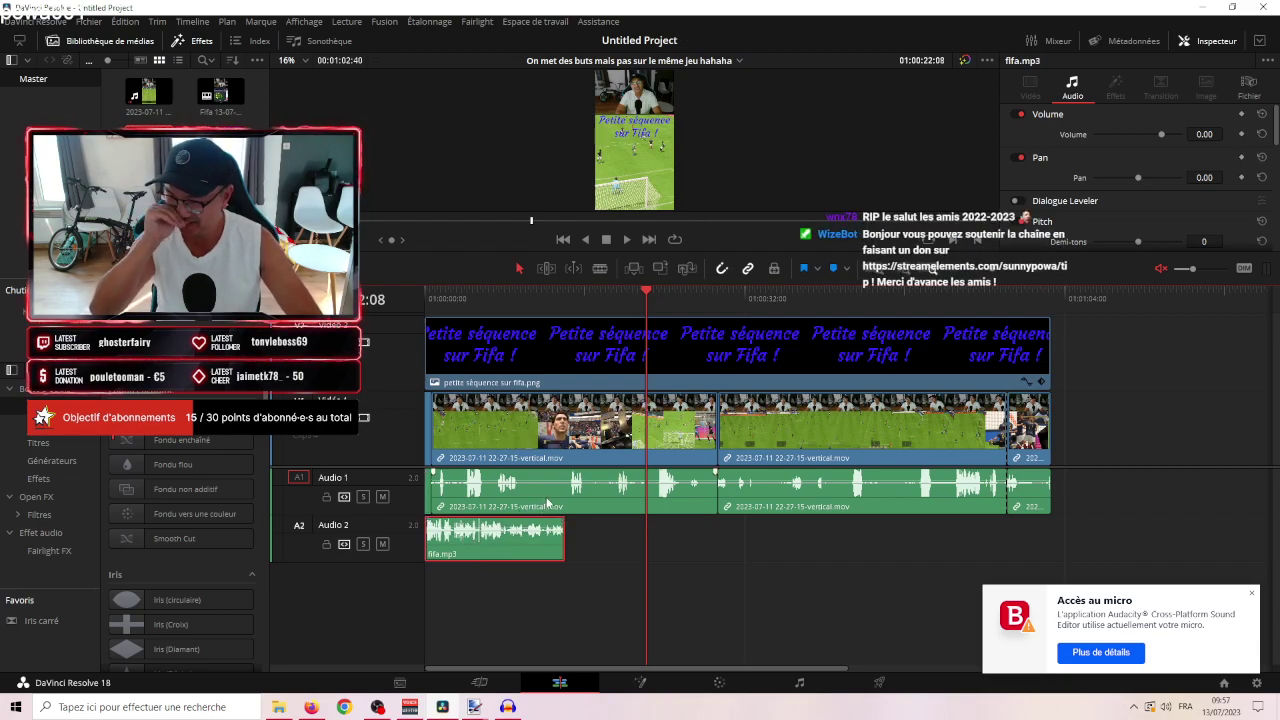
# Split the football footage where the voice-over ends and normalize the audio of the part above it to -20 dBFS.
pyautogui.press('b')
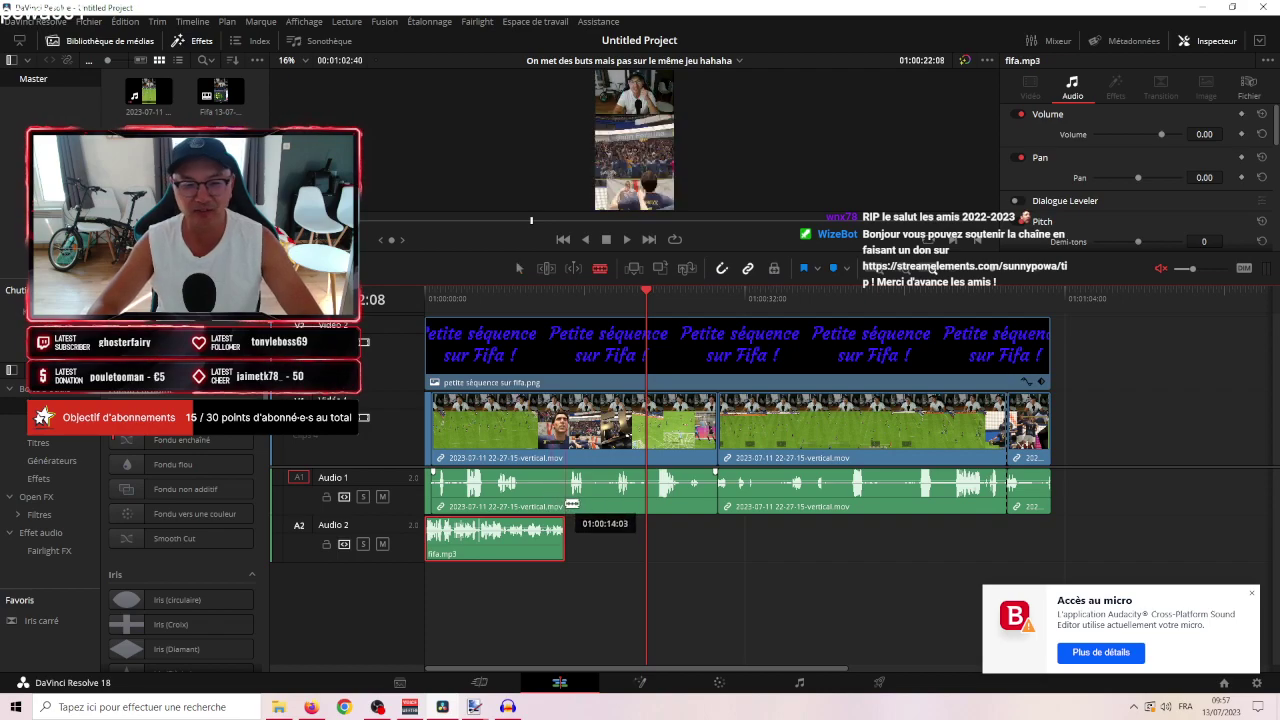
pyautogui.click(565, 492)
pyautogui.press('a')
pyautogui.click(537, 500)
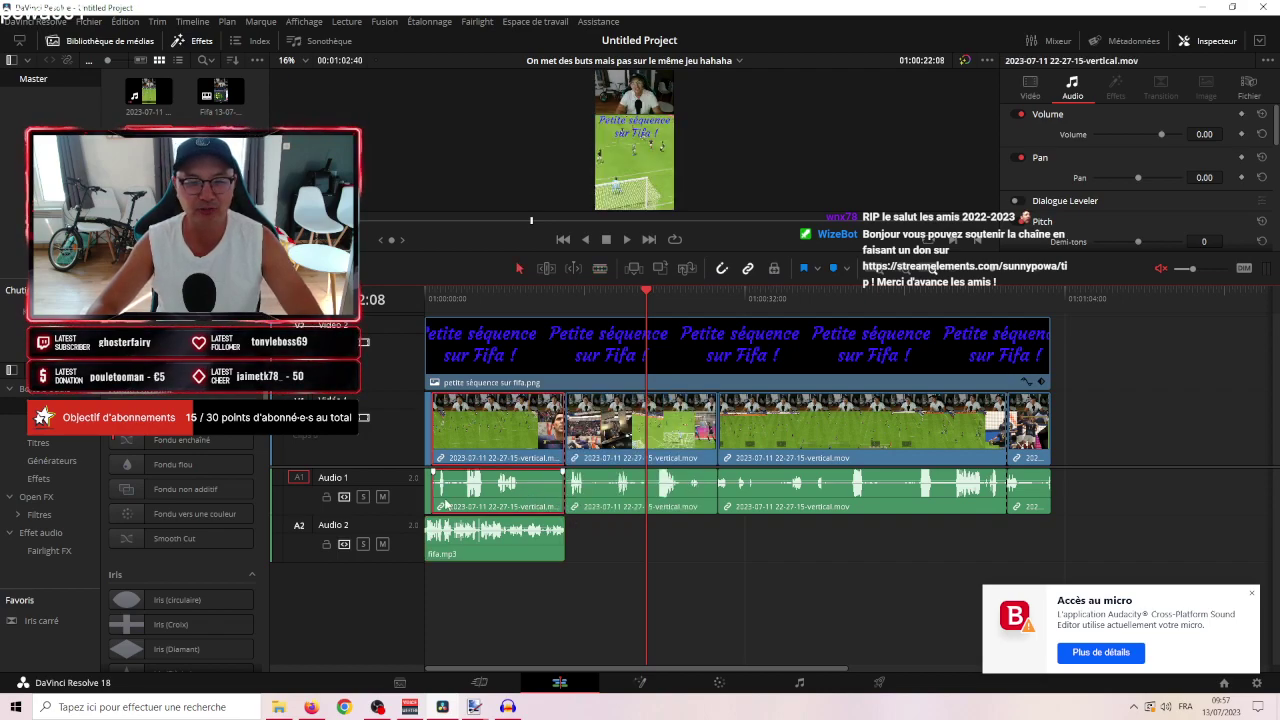
pyautogui.rightClick(480, 507)
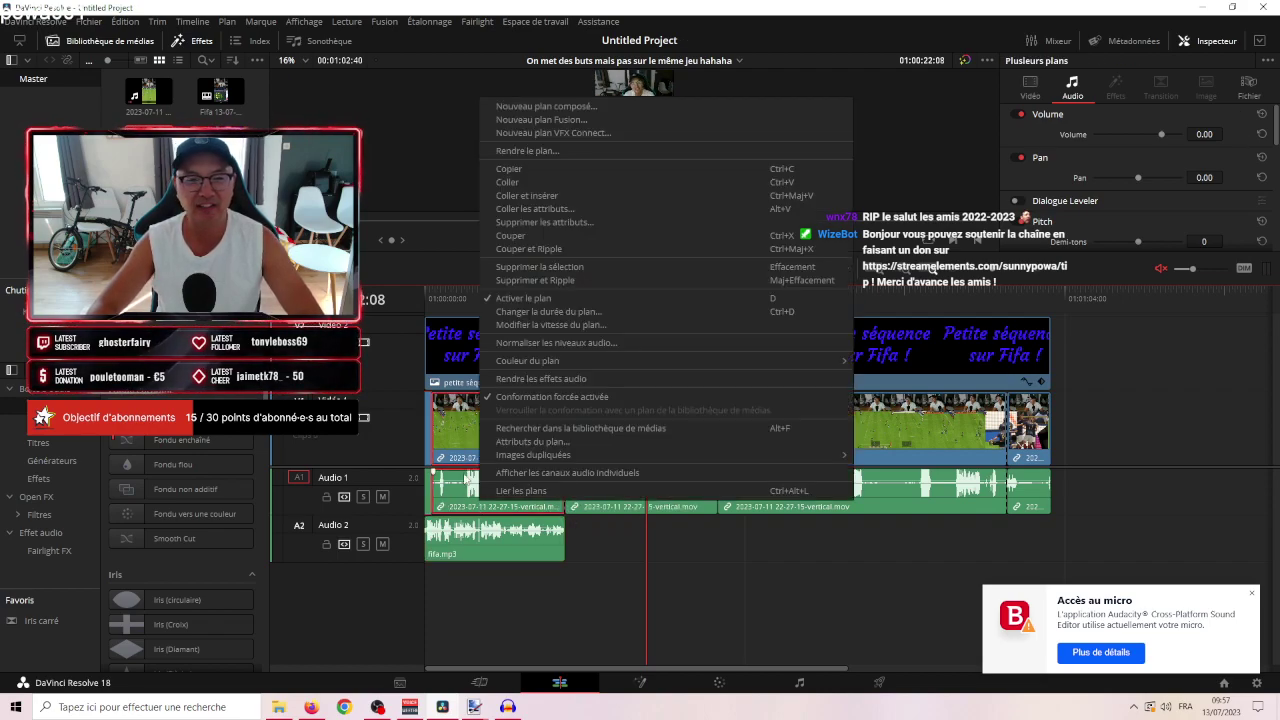
pyautogui.click(545, 343)
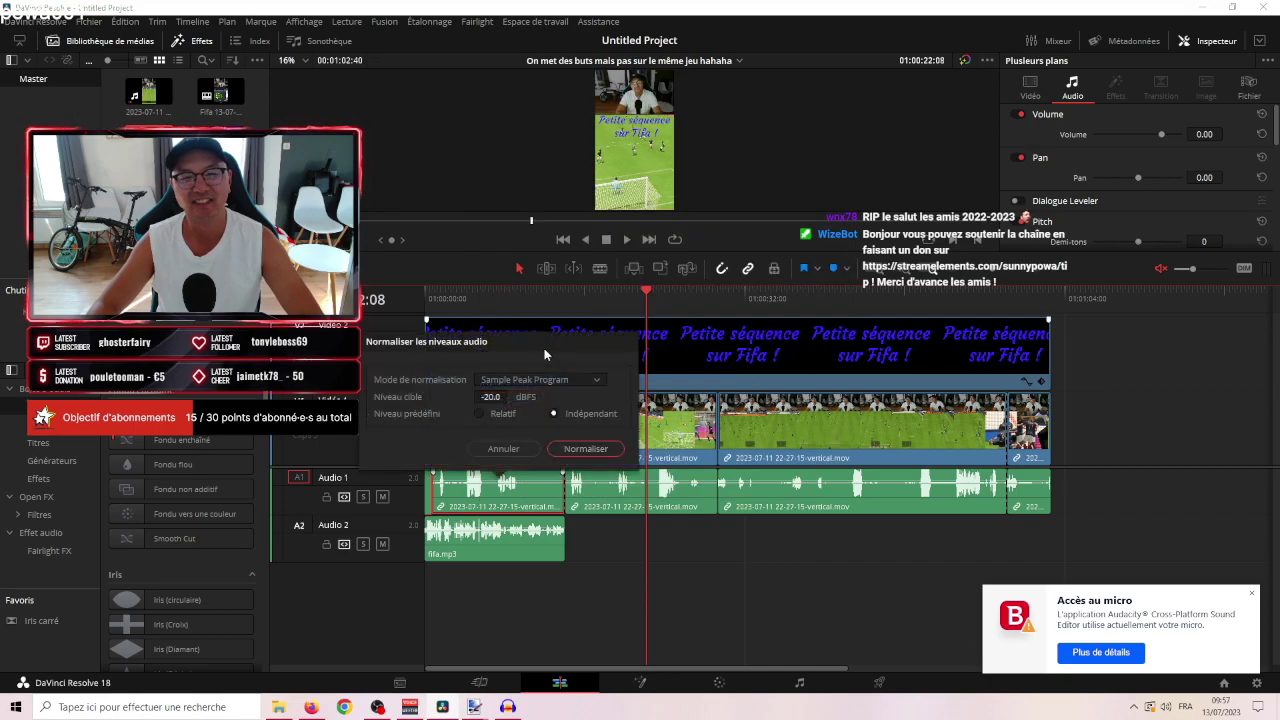
pyautogui.click(585, 448)
pyautogui.click(673, 571)
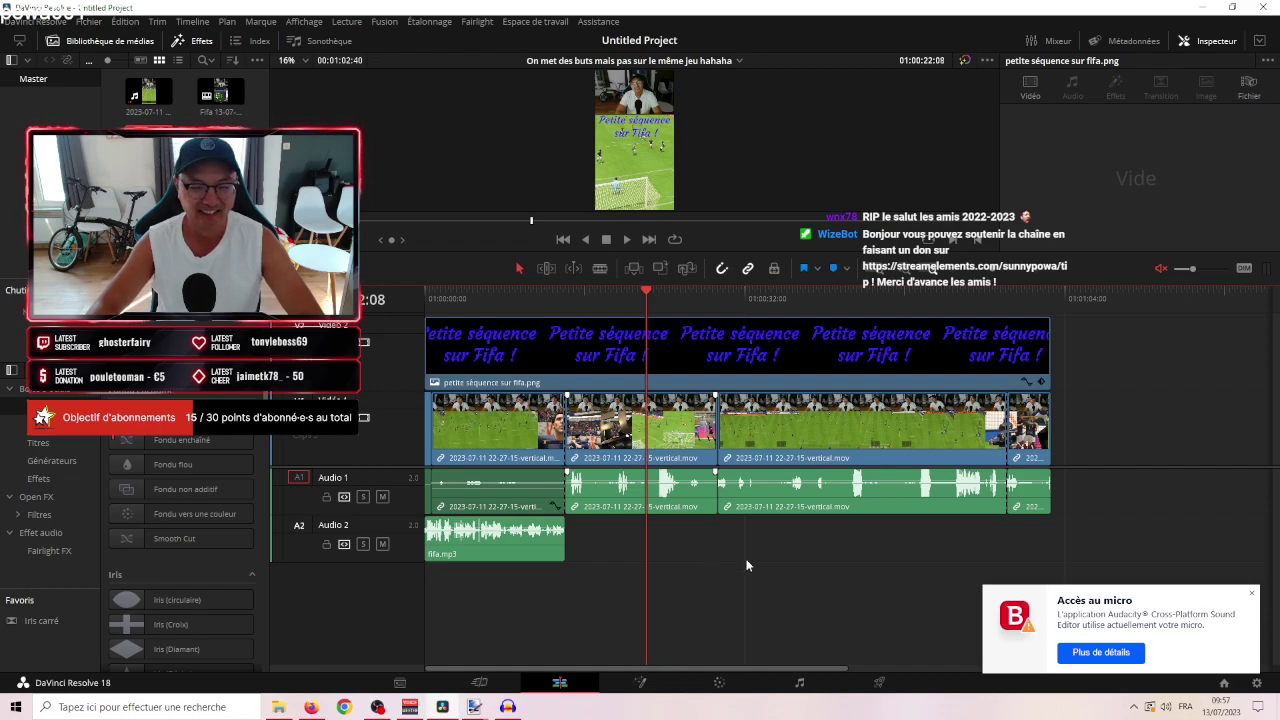
# Dismiss the microphone notification and add the finished football timeline to the export list.
pyautogui.click(1254, 597)
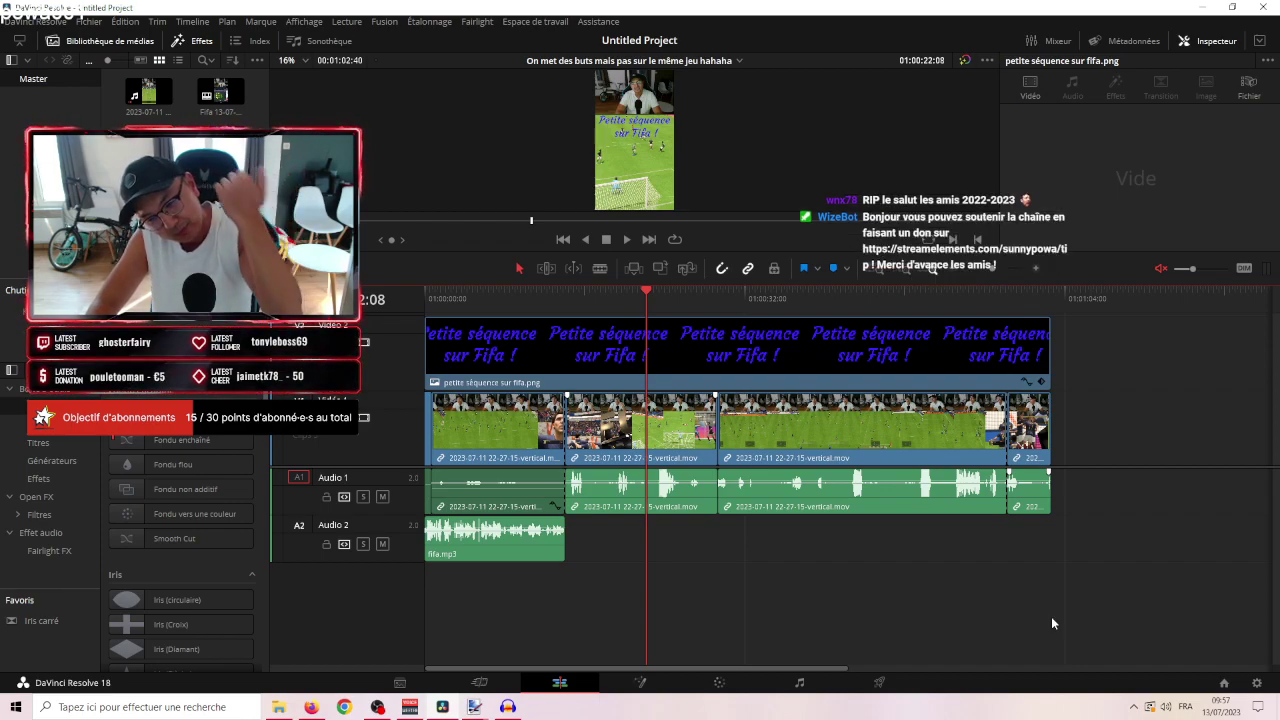
pyautogui.click(879, 682)
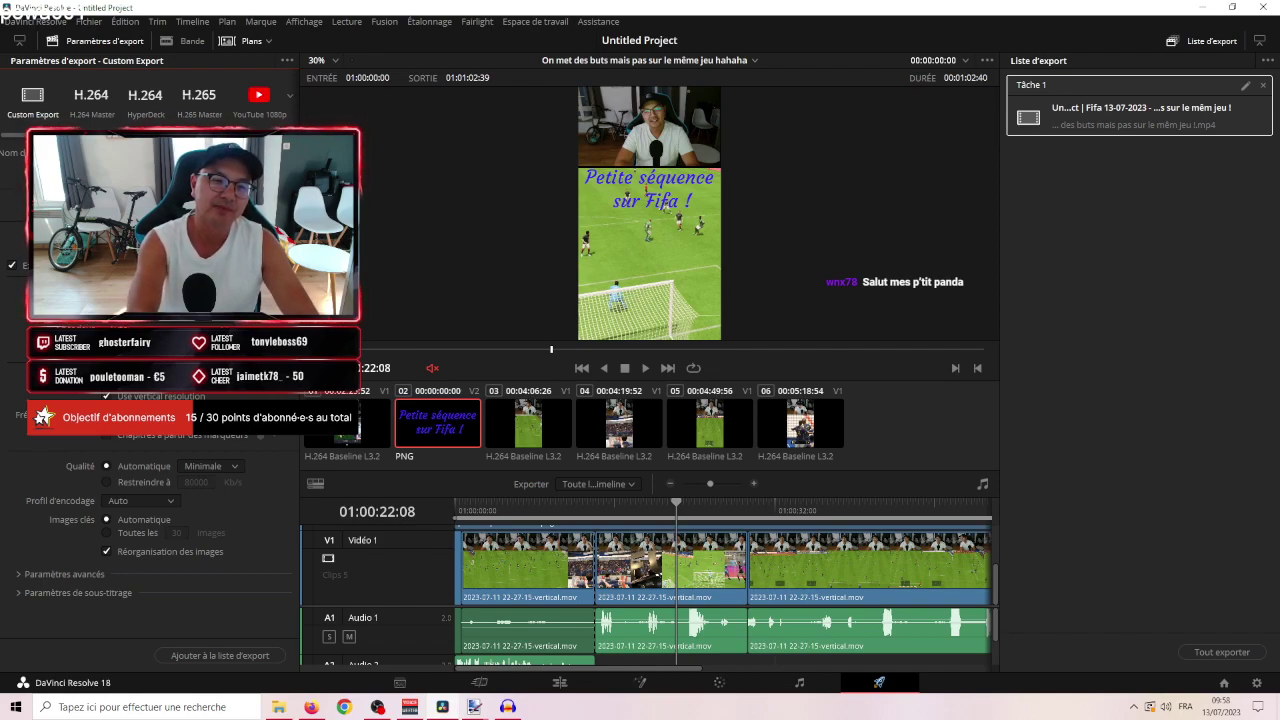
pyautogui.click(220, 655)
# Return to editing Timeline 1 and move the remaining recording and the playhead to the start of the timeline.
pyautogui.click(532, 684)
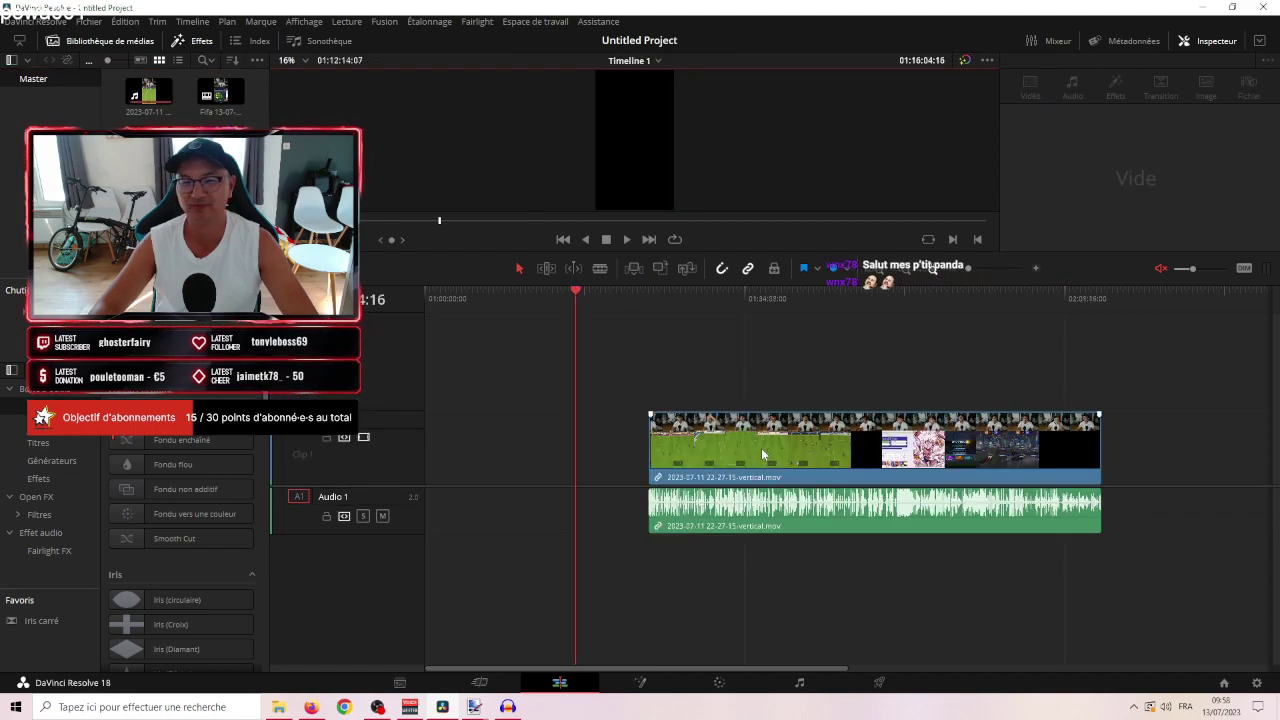
pyautogui.moveTo(761, 448); pyautogui.dragTo(371, 438)
pyautogui.moveTo(560, 298); pyautogui.dragTo(396, 364)
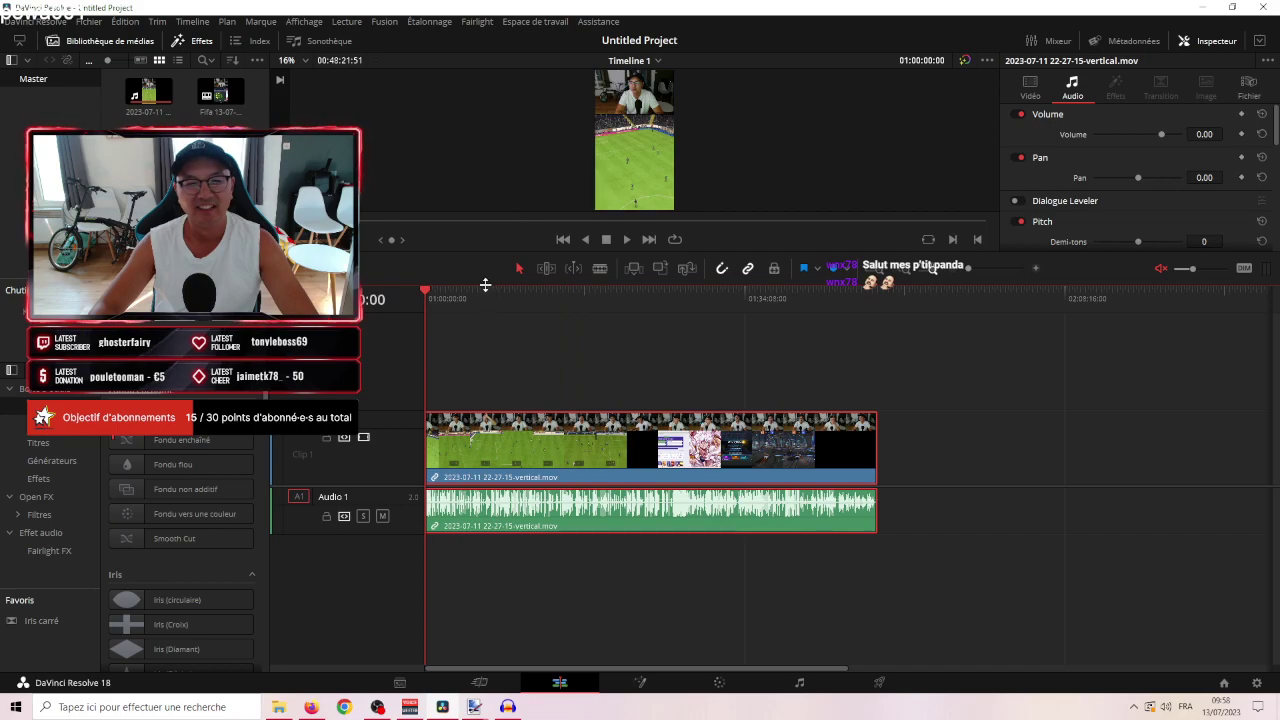
# Split the recording at 01:35:07:44 and ripple delete the part before the cut.
pyautogui.moveTo(490, 287); pyautogui.dragTo(755, 517)
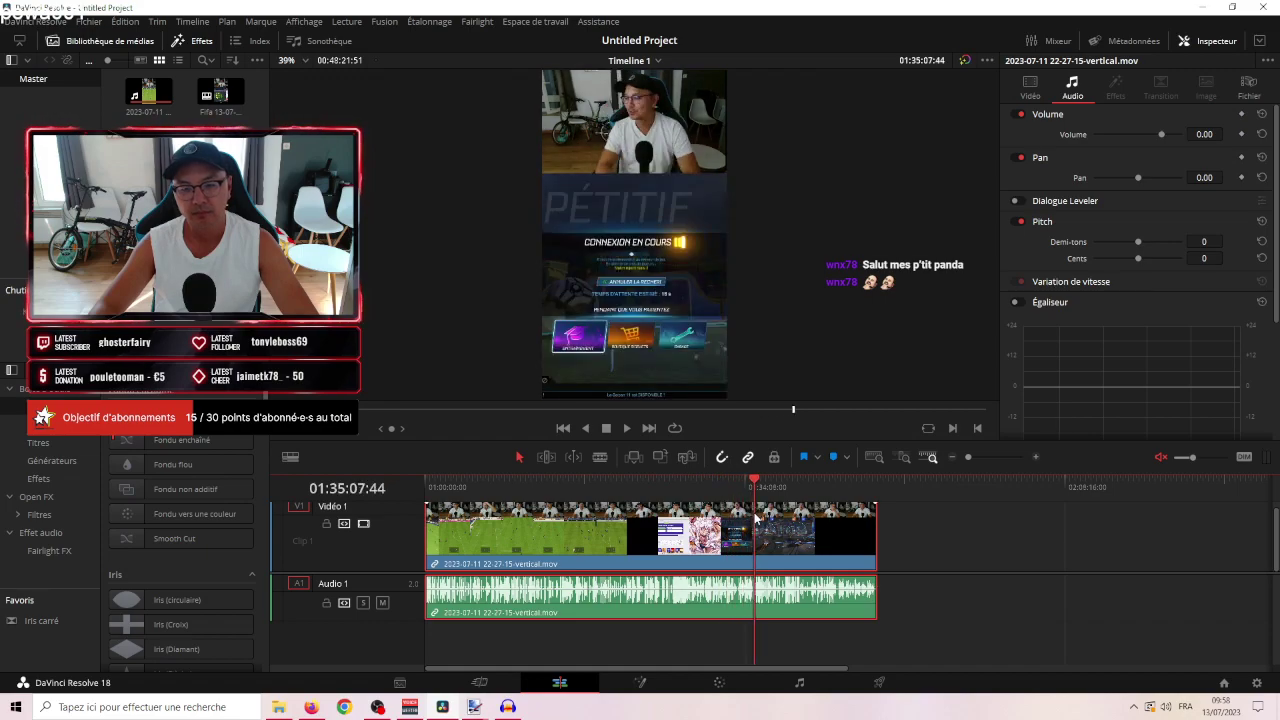
pyautogui.press('b')
pyautogui.click(755, 517)
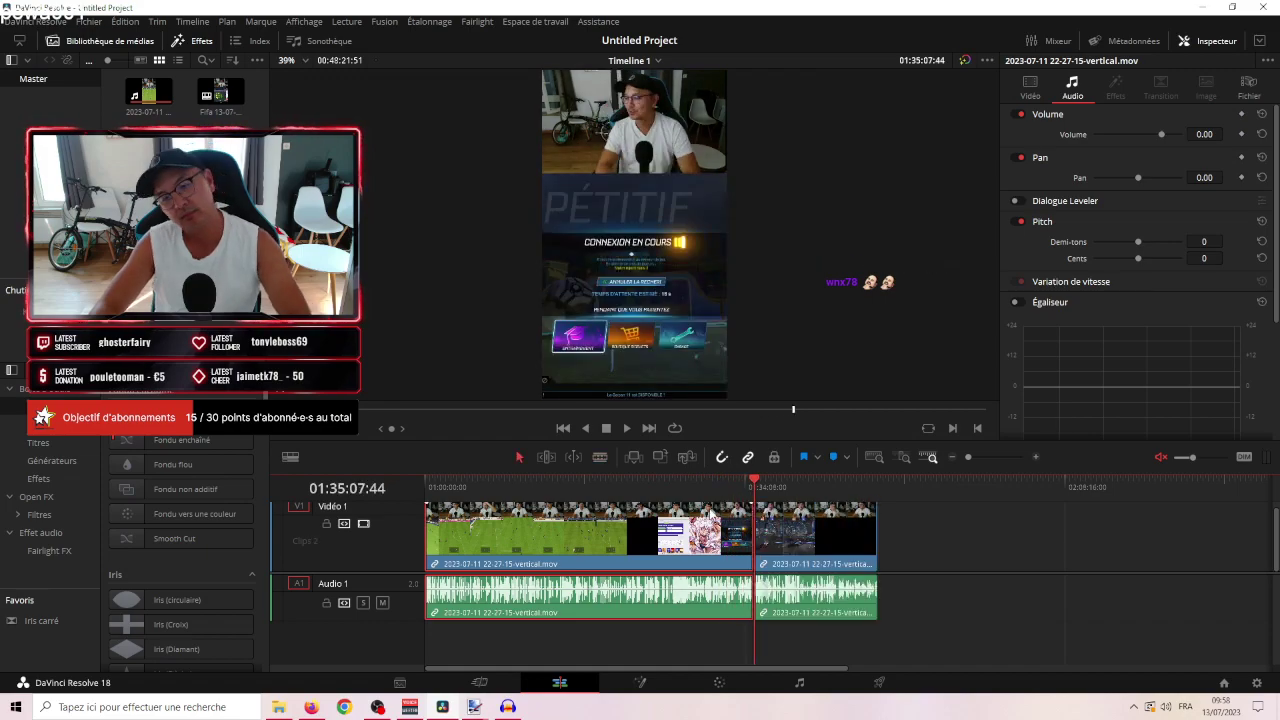
pyautogui.press('BackSpace')
pyautogui.click(701, 505)
pyautogui.press('Delete')
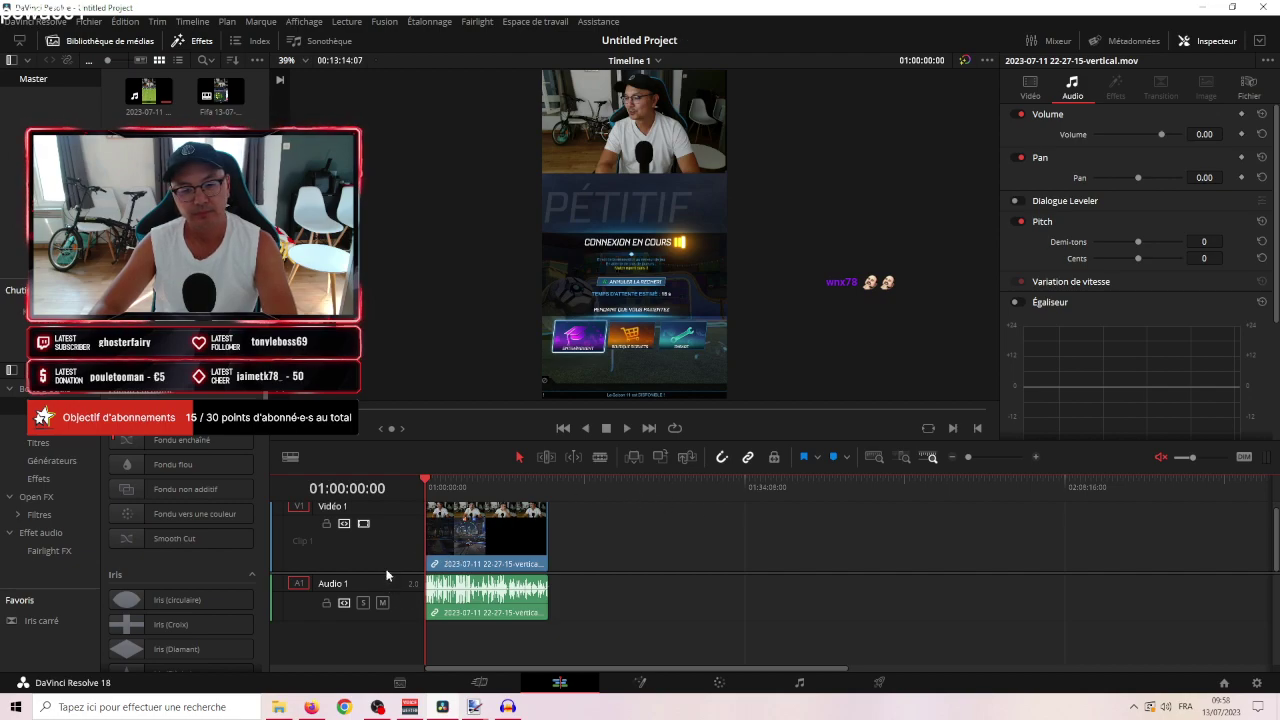
# Split the remaining recording at 01:06:27:12 and again about 30 seconds further on, isolating the car-football sequence.
pyautogui.moveTo(404, 570); pyautogui.dragTo(408, 602)
pyautogui.moveTo(407, 602); pyautogui.dragTo(407, 584)
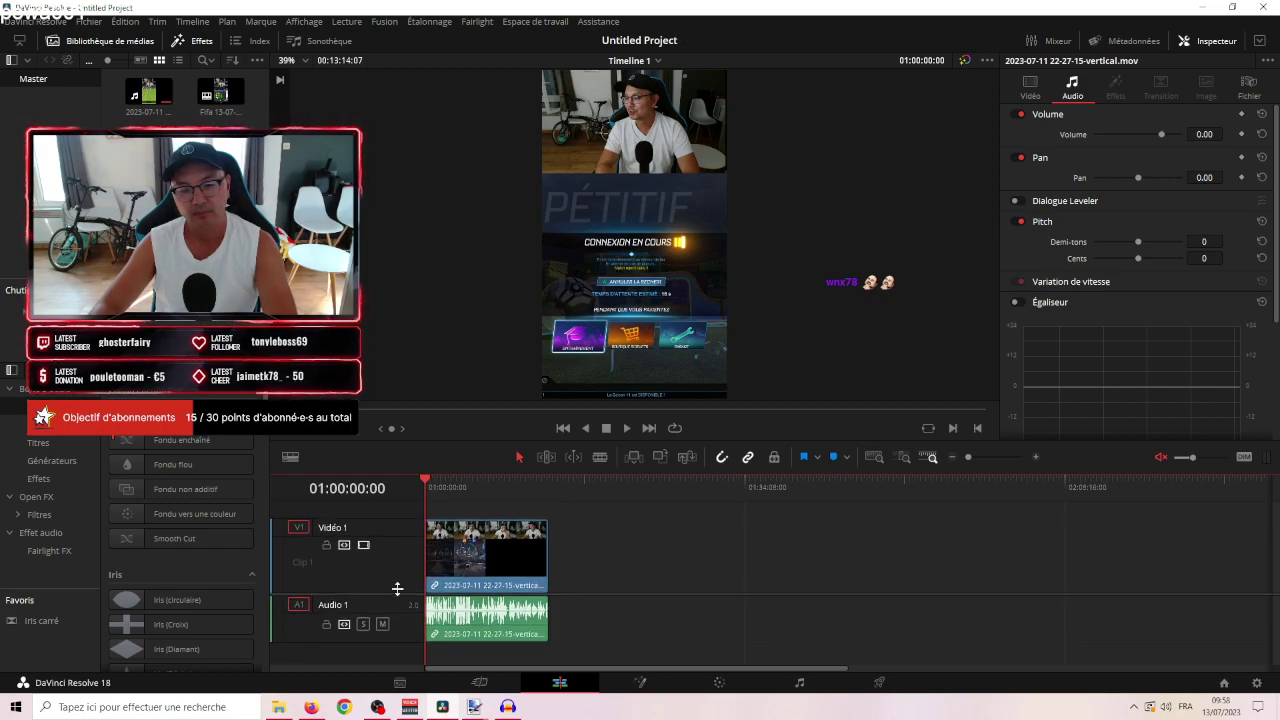
pyautogui.click(1036, 457)
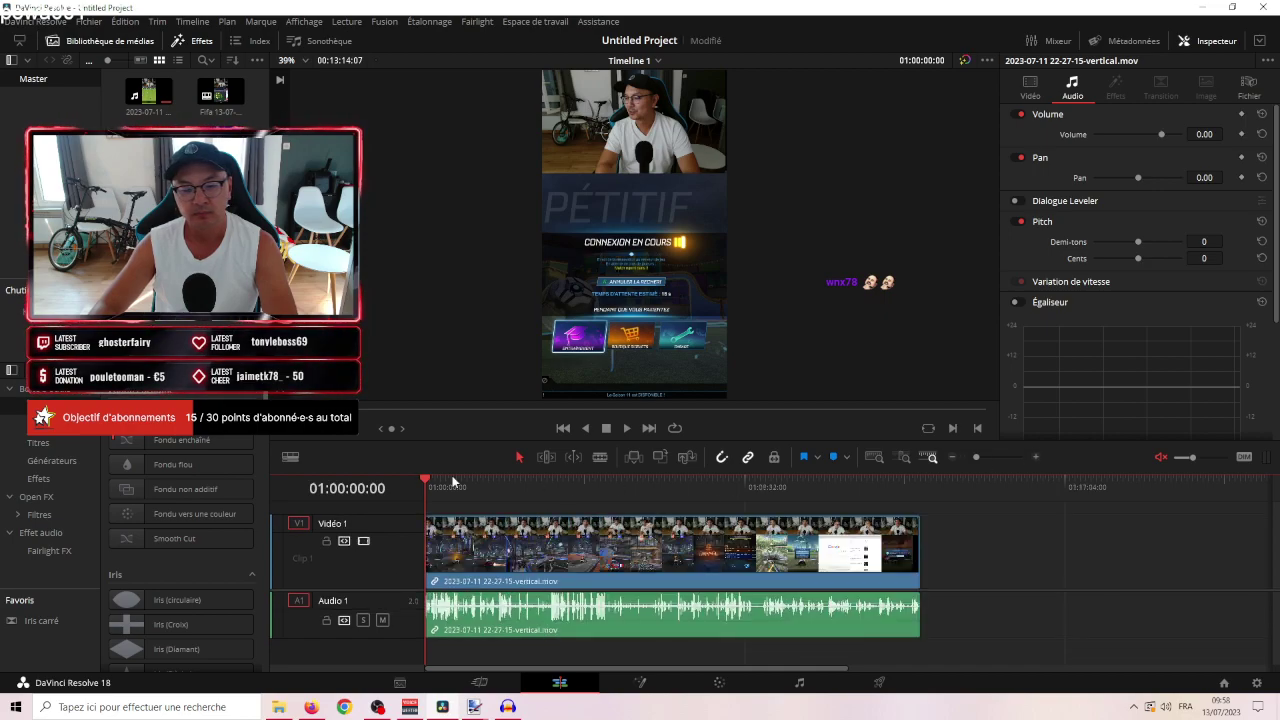
pyautogui.moveTo(428, 493); pyautogui.dragTo(668, 516)
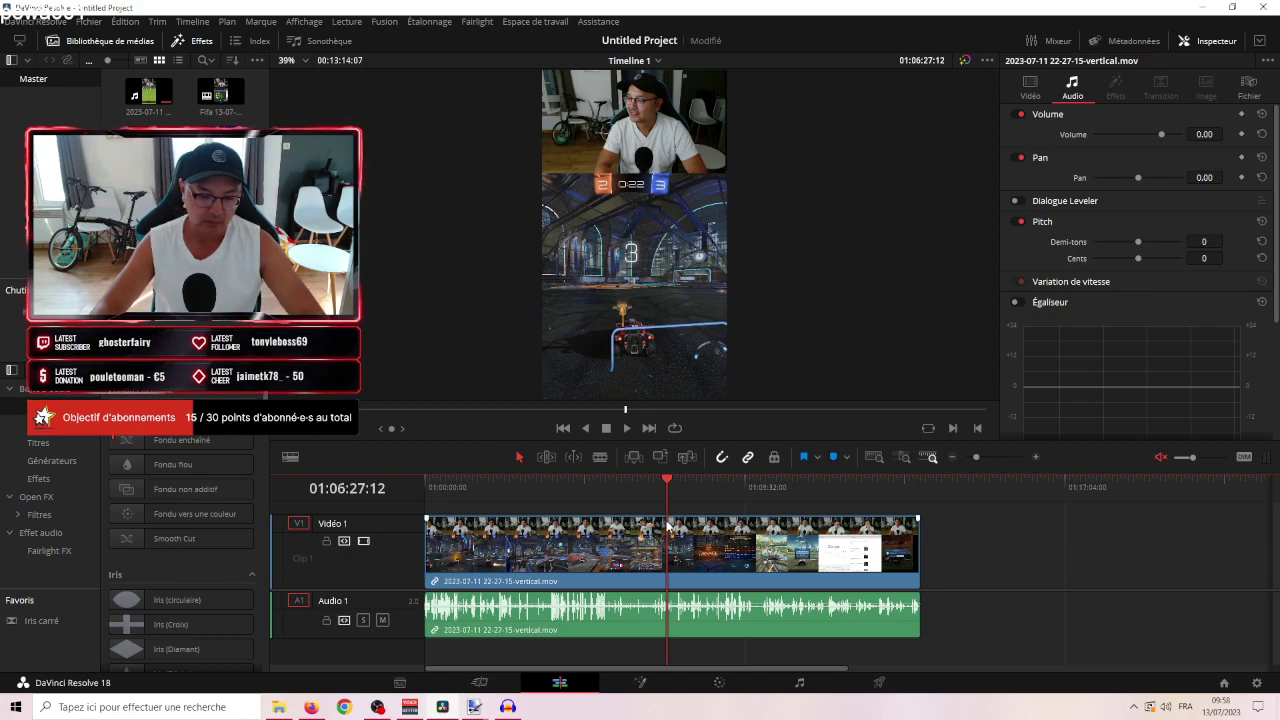
pyautogui.press('b')
pyautogui.click(667, 524)
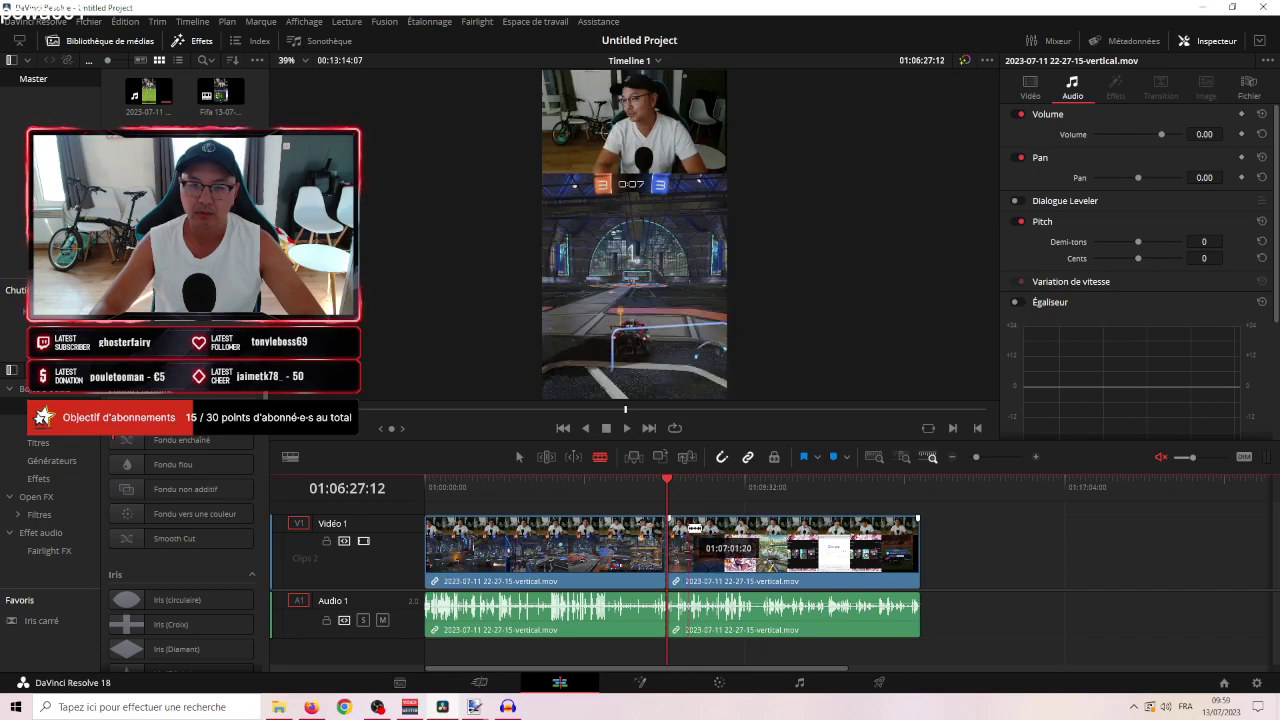
pyautogui.click(688, 528)
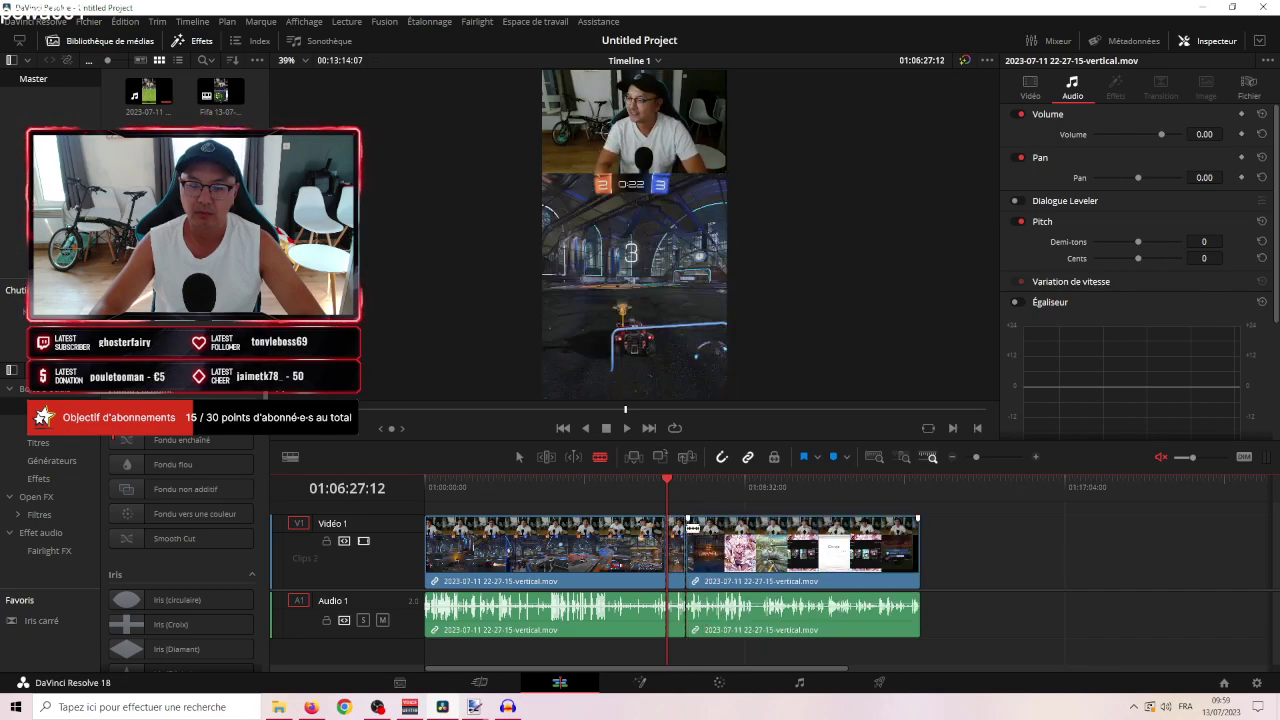
# Ripple delete the footage before and after the isolated sequence, keeping only that short clip at the start of the timeline.
pyautogui.click(553, 549)
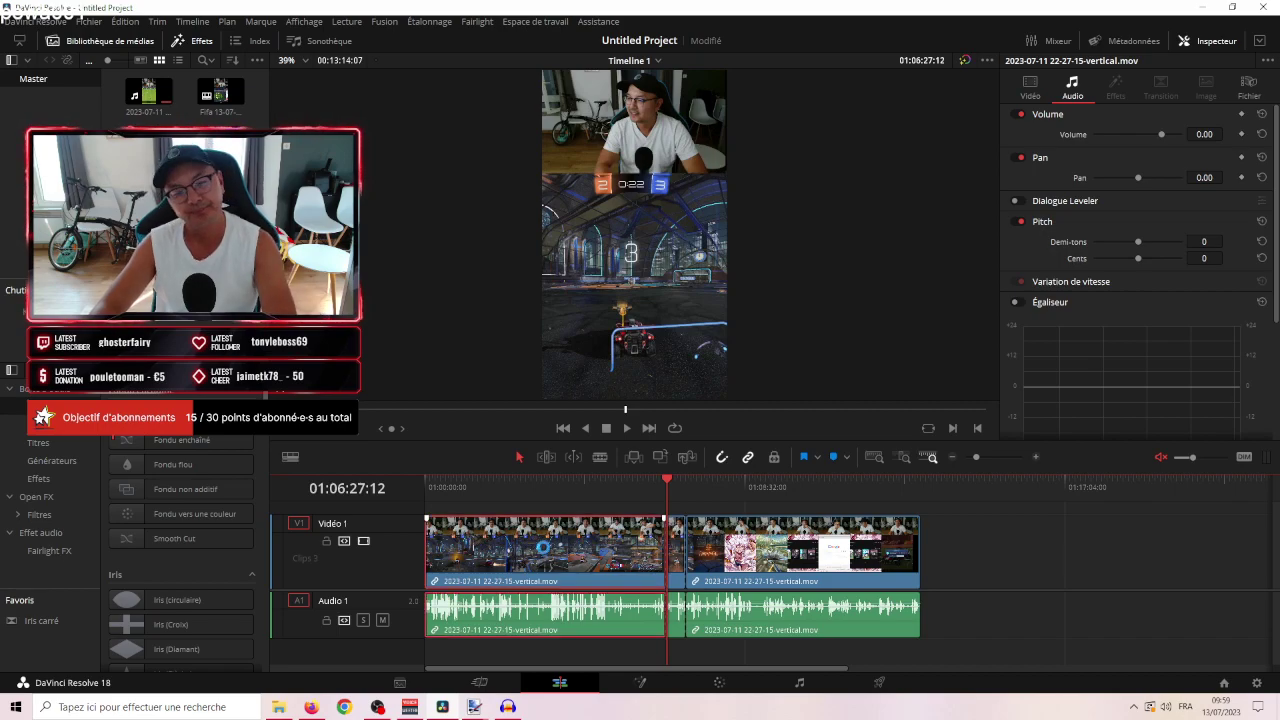
pyautogui.press('Delete')
pyautogui.moveTo(427, 484); pyautogui.dragTo(691, 512)
pyautogui.hotkey('ctrl', 'z')
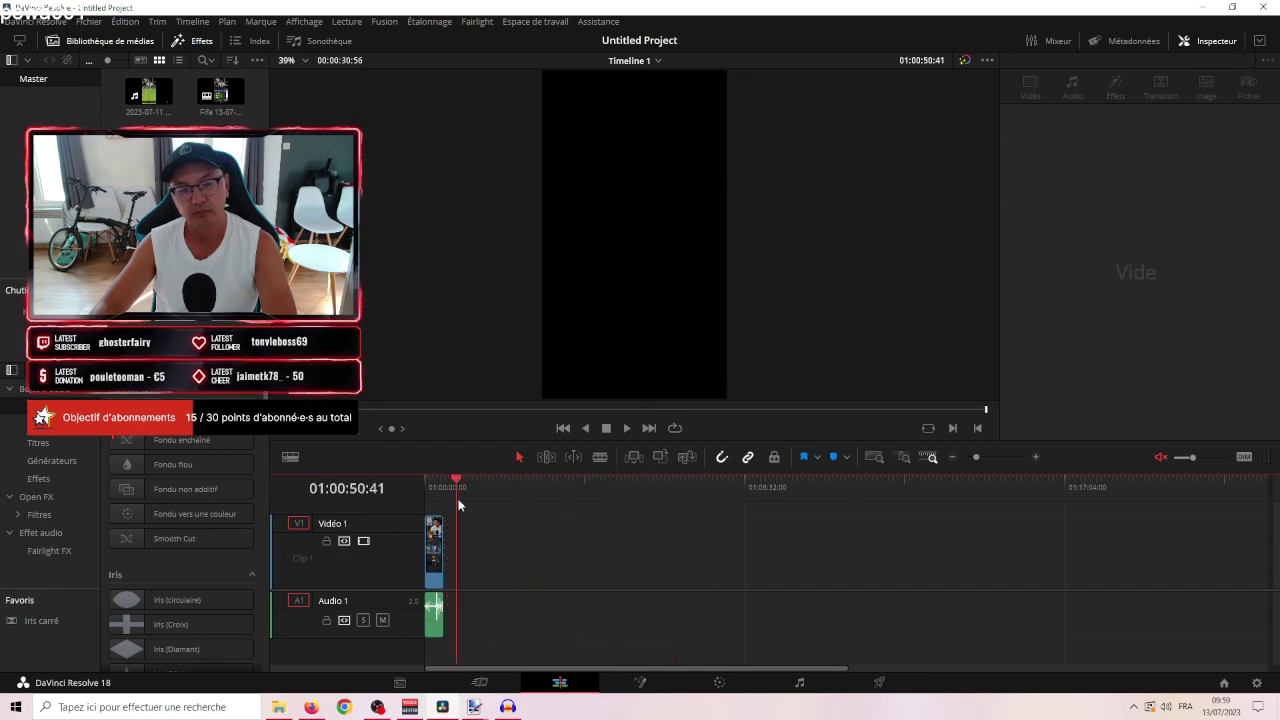
pyautogui.press('End')
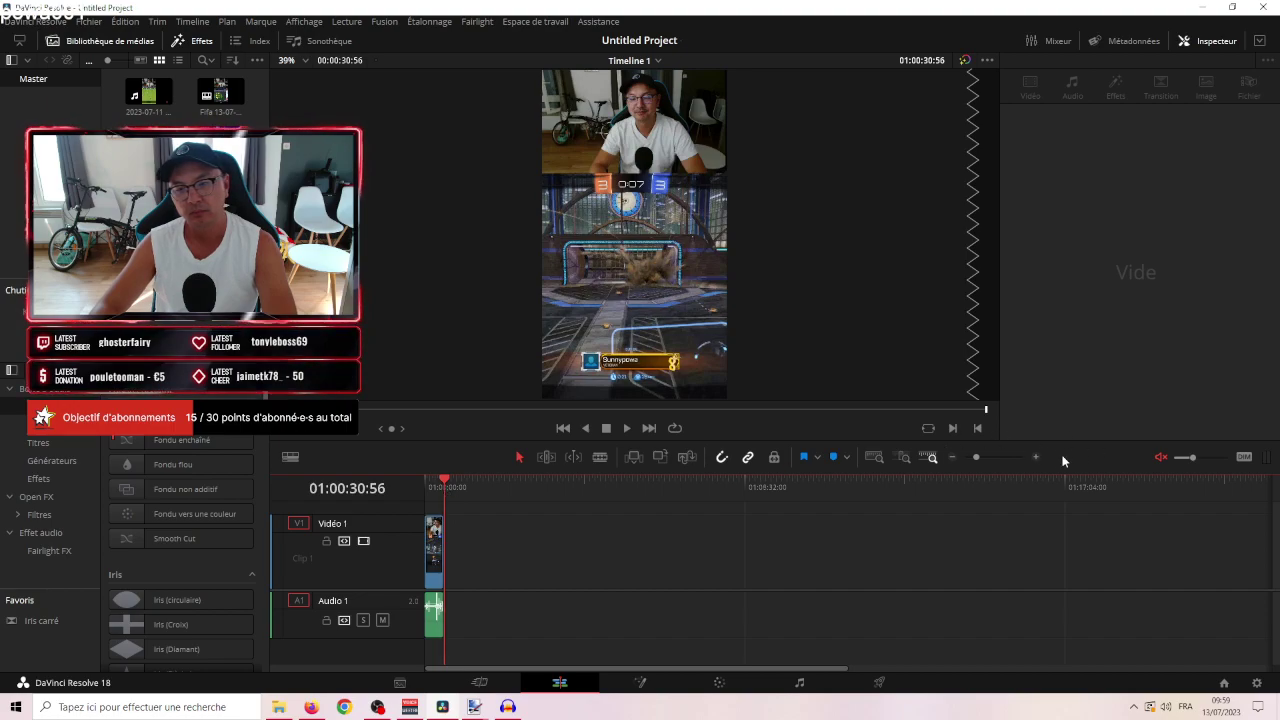
pyautogui.click(1037, 456)
pyautogui.click(1038, 456)
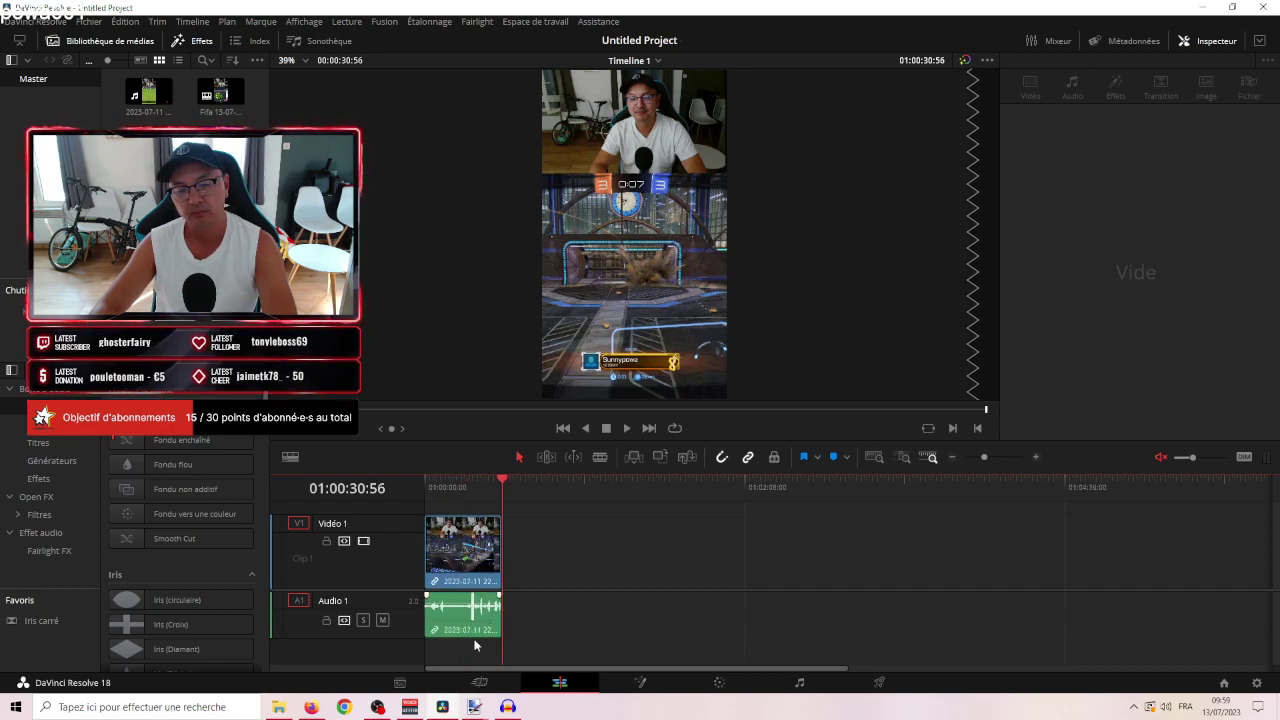
# Look through the recordings in the Videos media storage folder and return to the Timeline 1 edit.
pyautogui.click(407, 686)
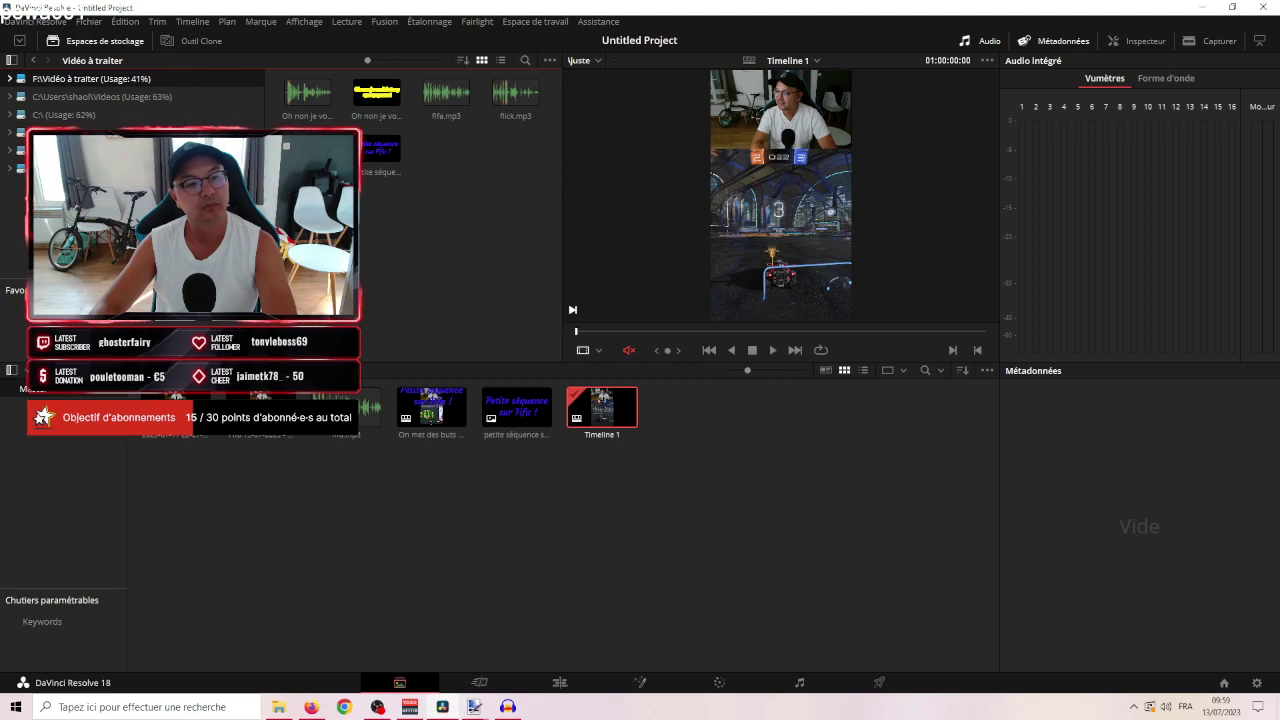
pyautogui.click(120, 99)
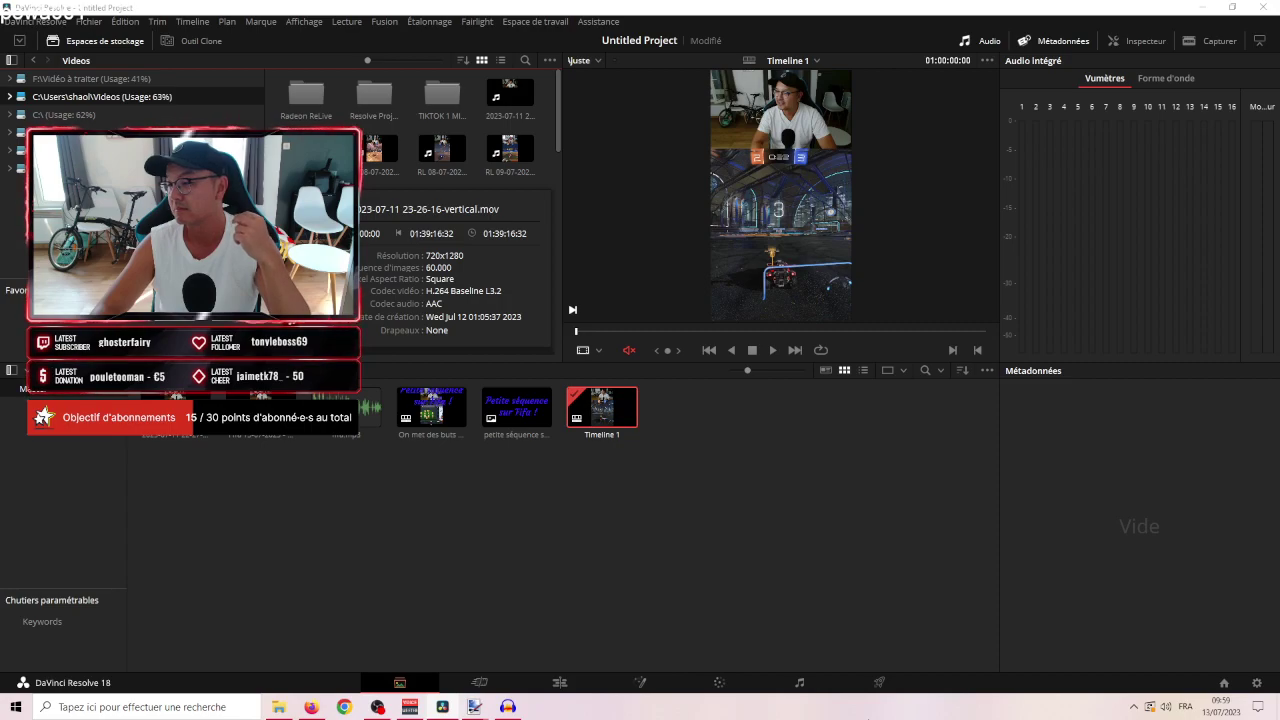
pyautogui.click(500, 533)
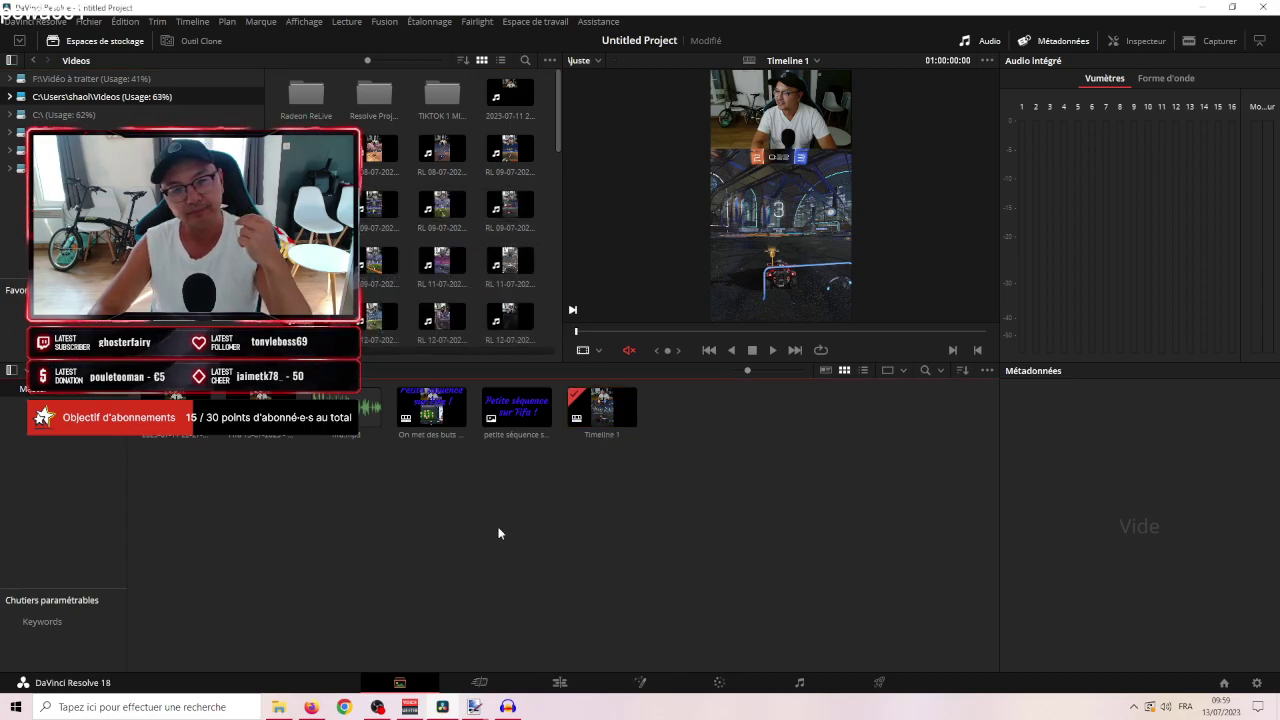
pyautogui.click(560, 682)
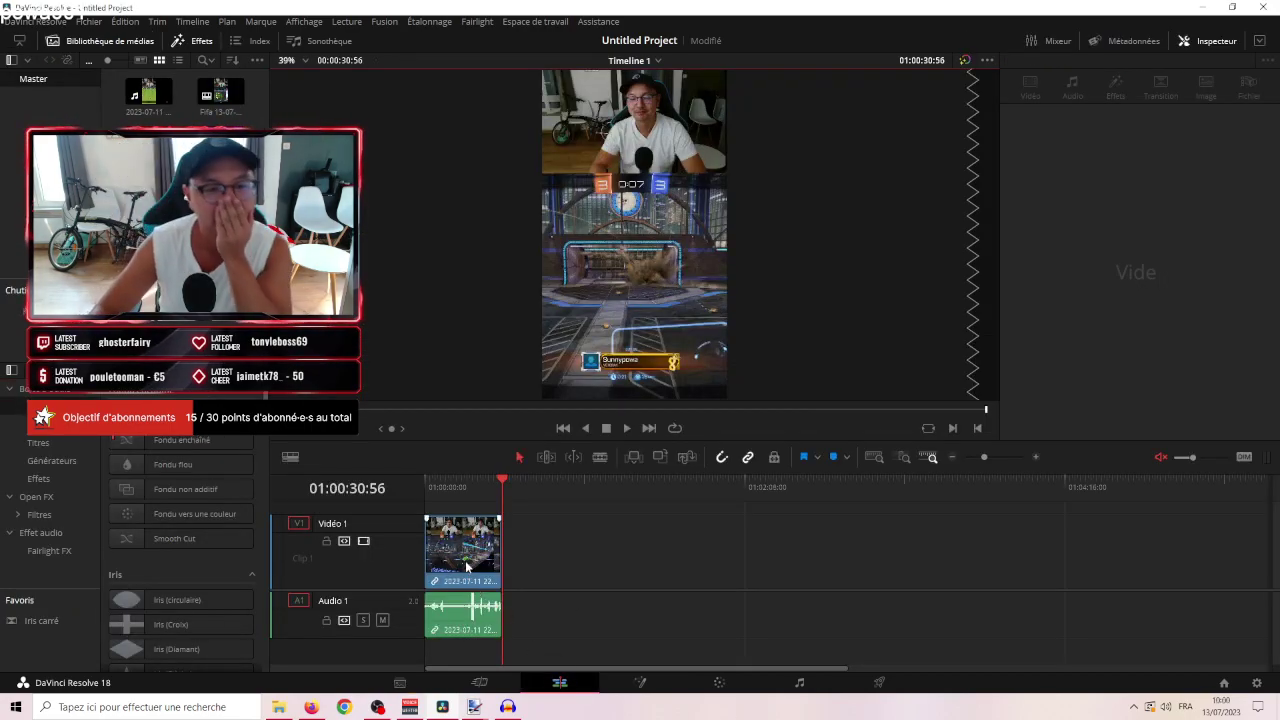
pyautogui.click(399, 682)
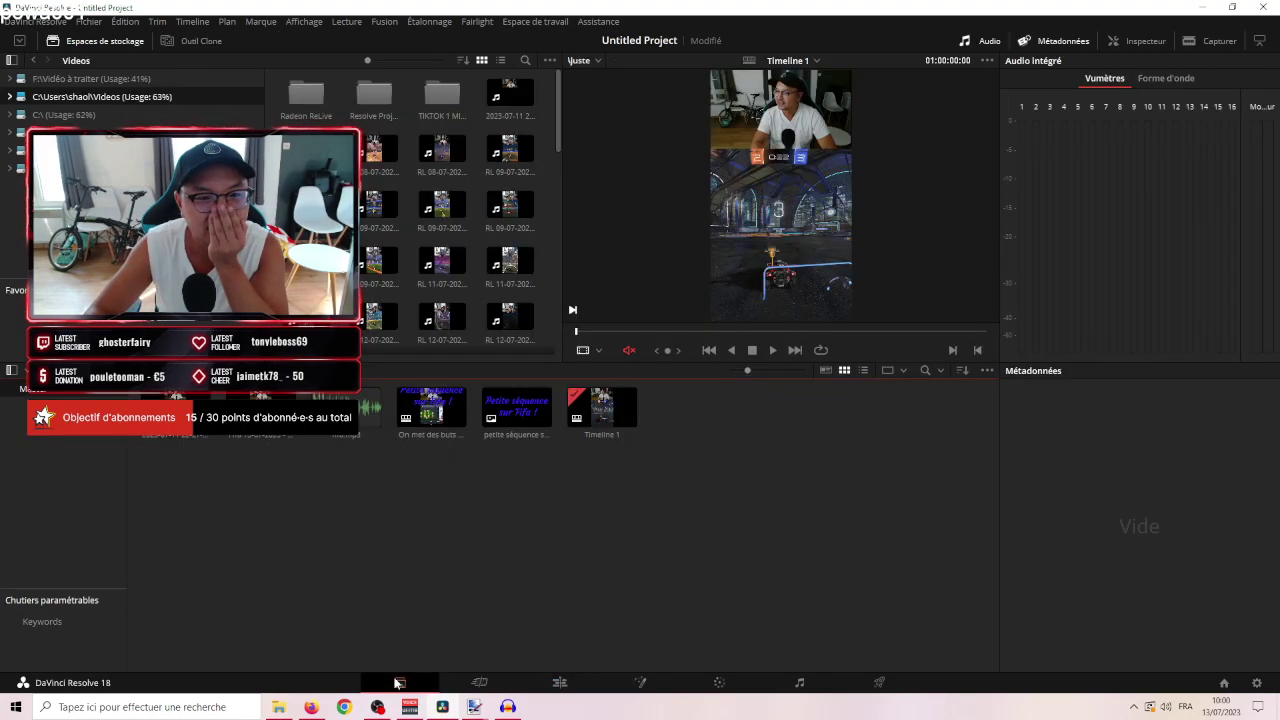
pyautogui.click(586, 683)
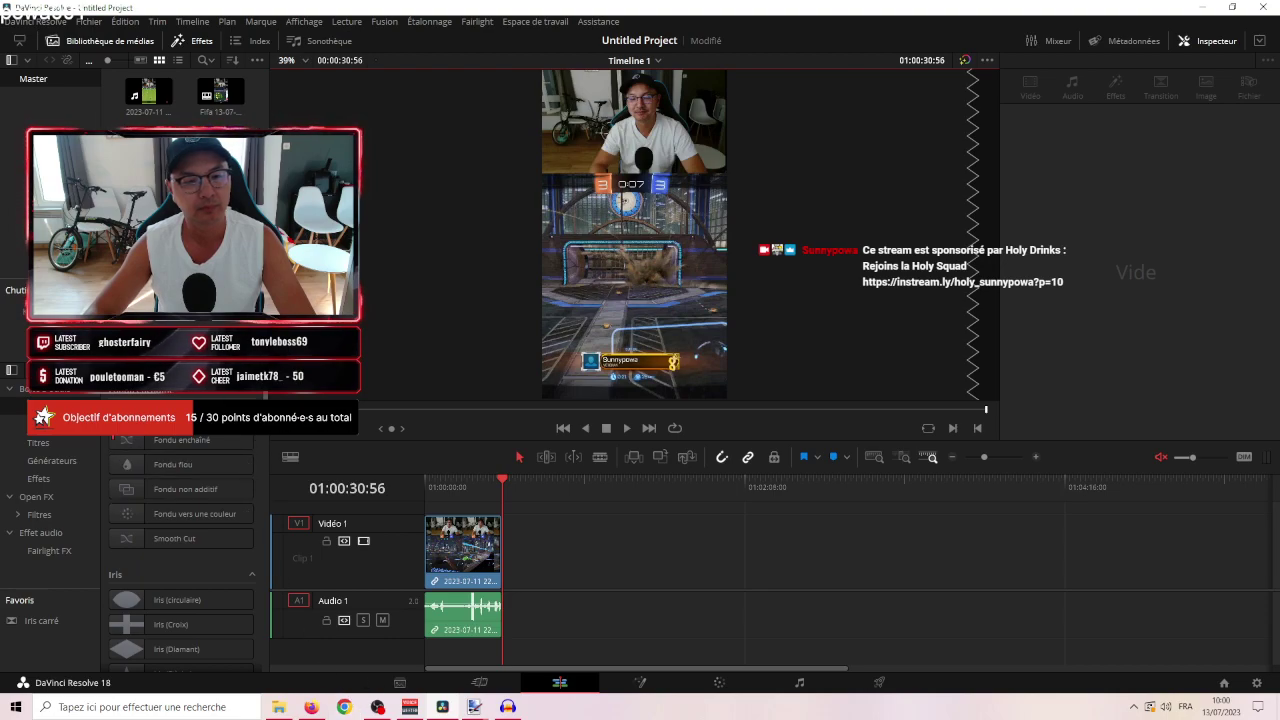
pyautogui.click(400, 682)
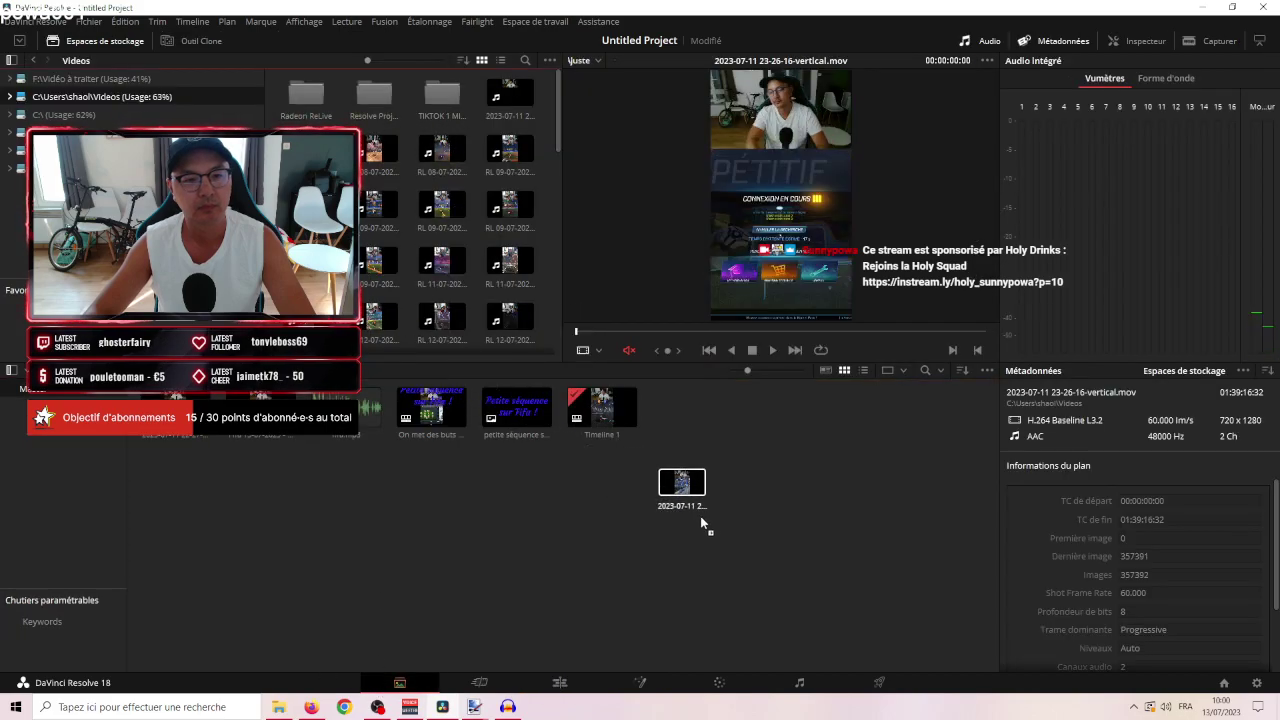
pyautogui.moveTo(697, 520); pyautogui.dragTo(578, 643)
pyautogui.click(559, 682)
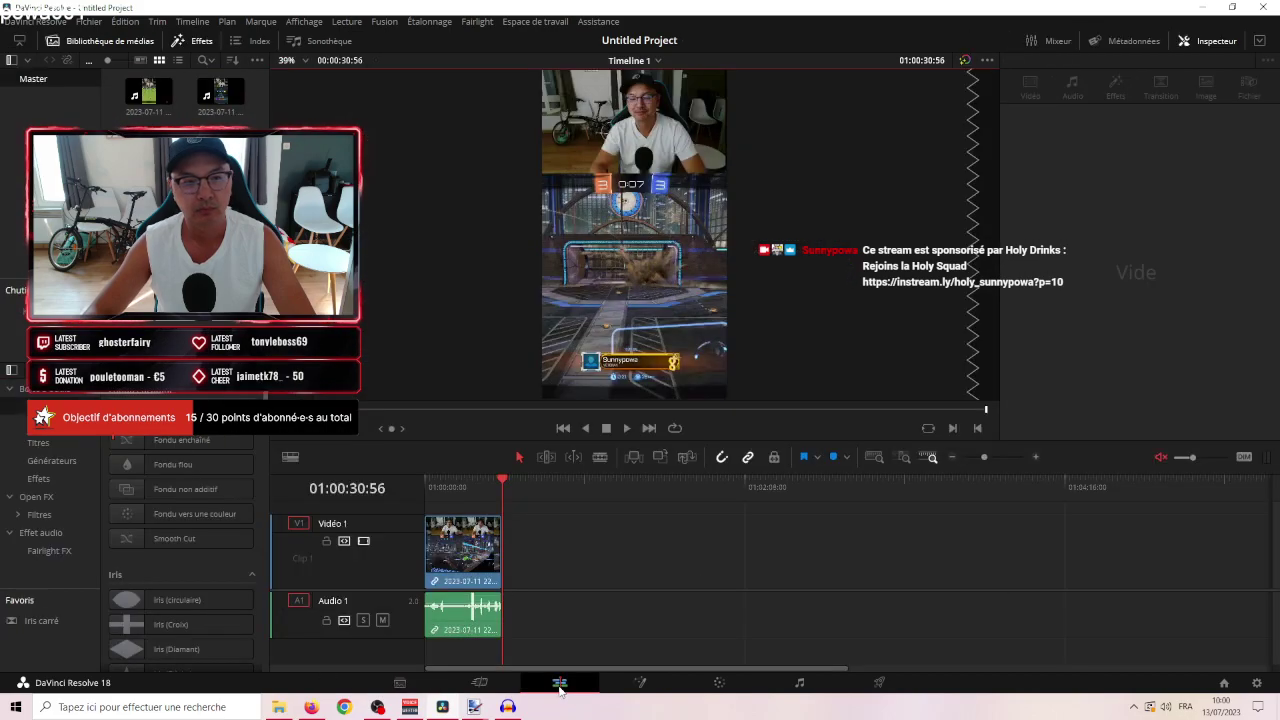
pyautogui.click(213, 97)
pyautogui.moveTo(992, 156); pyautogui.dragTo(497, 537)
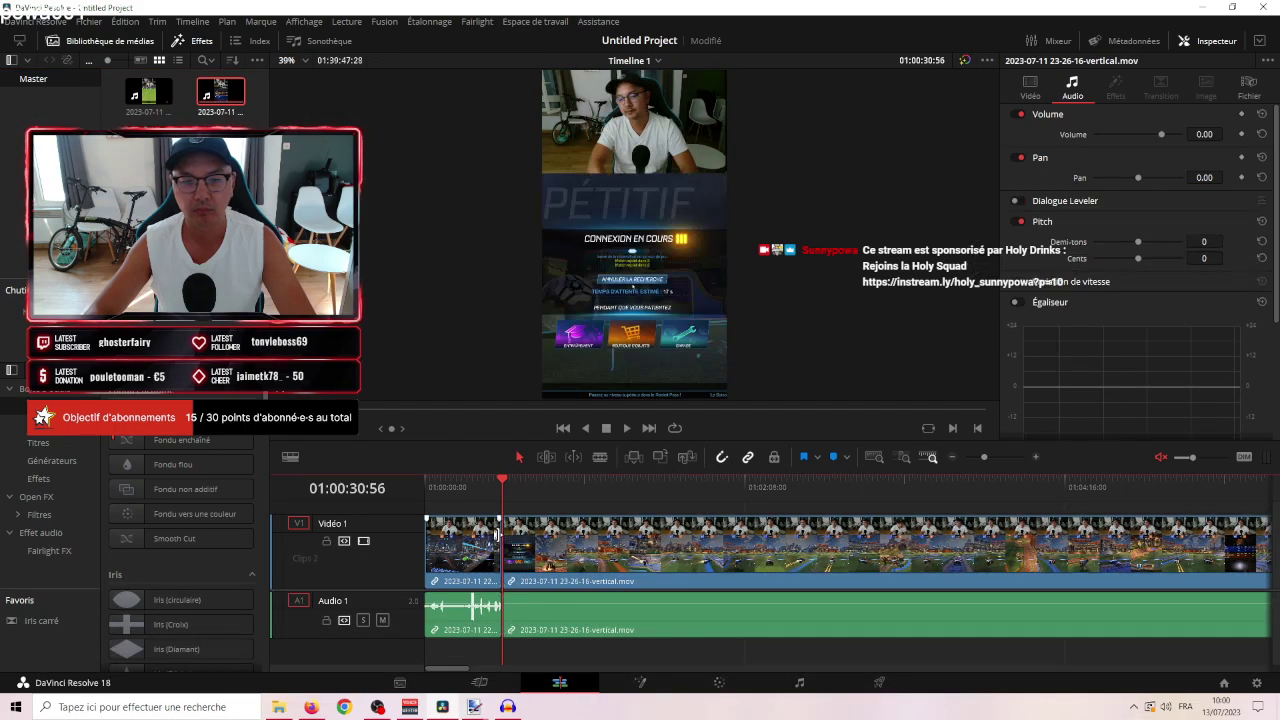
# Locate the goal that makes the score 3-1 in the added recording and split the recording at 01:04:58:40.
pyautogui.moveTo(503, 485); pyautogui.dragTo(1135, 578)
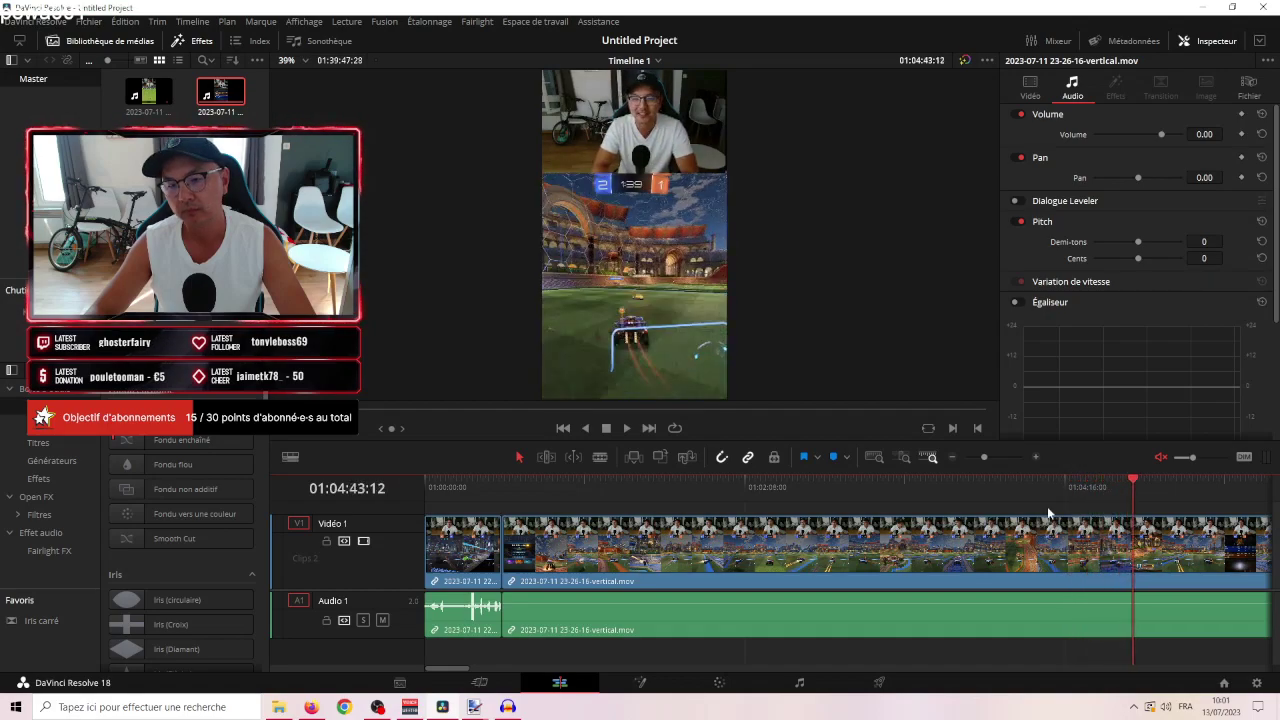
pyautogui.click(952, 457)
pyautogui.moveTo(787, 492)
pyautogui.mouseDown()
pyautogui.moveTo(820, 495)
pyautogui.moveTo(752, 500)
pyautogui.moveTo(798, 505)
pyautogui.mouseUp()
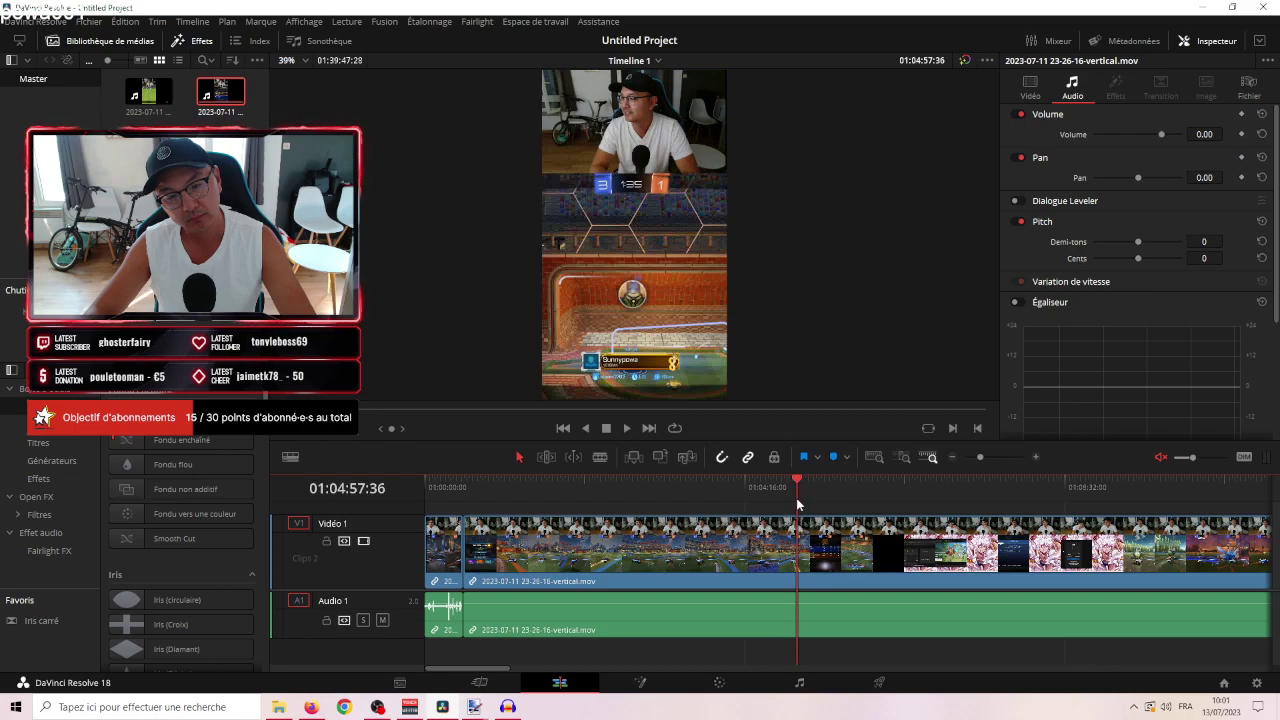
pyautogui.click(627, 427)
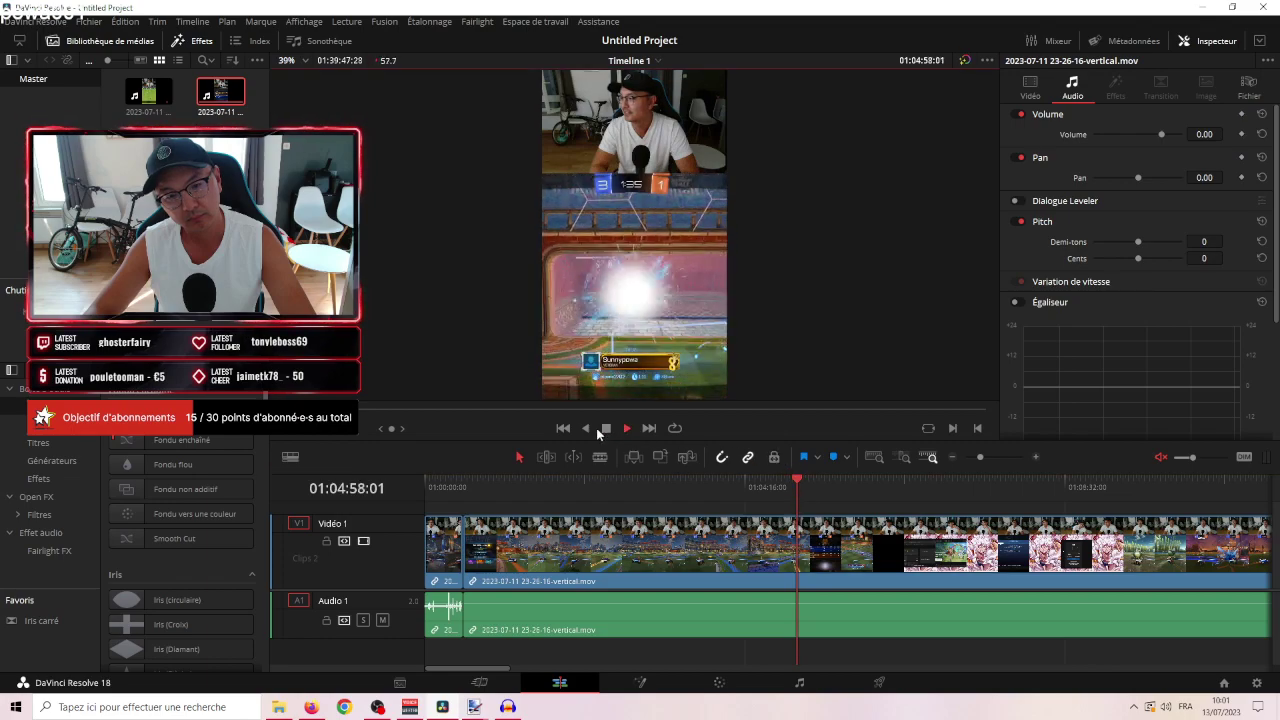
pyautogui.click(606, 428)
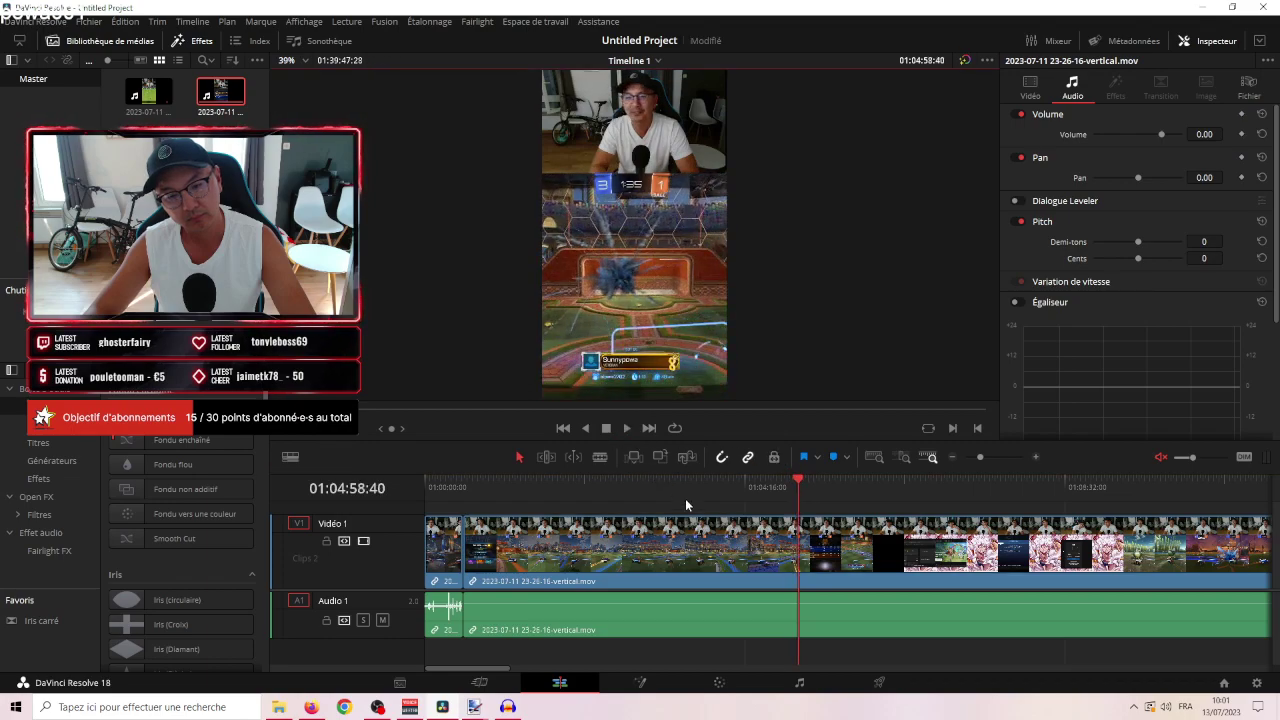
pyautogui.press('b')
pyautogui.click(799, 533)
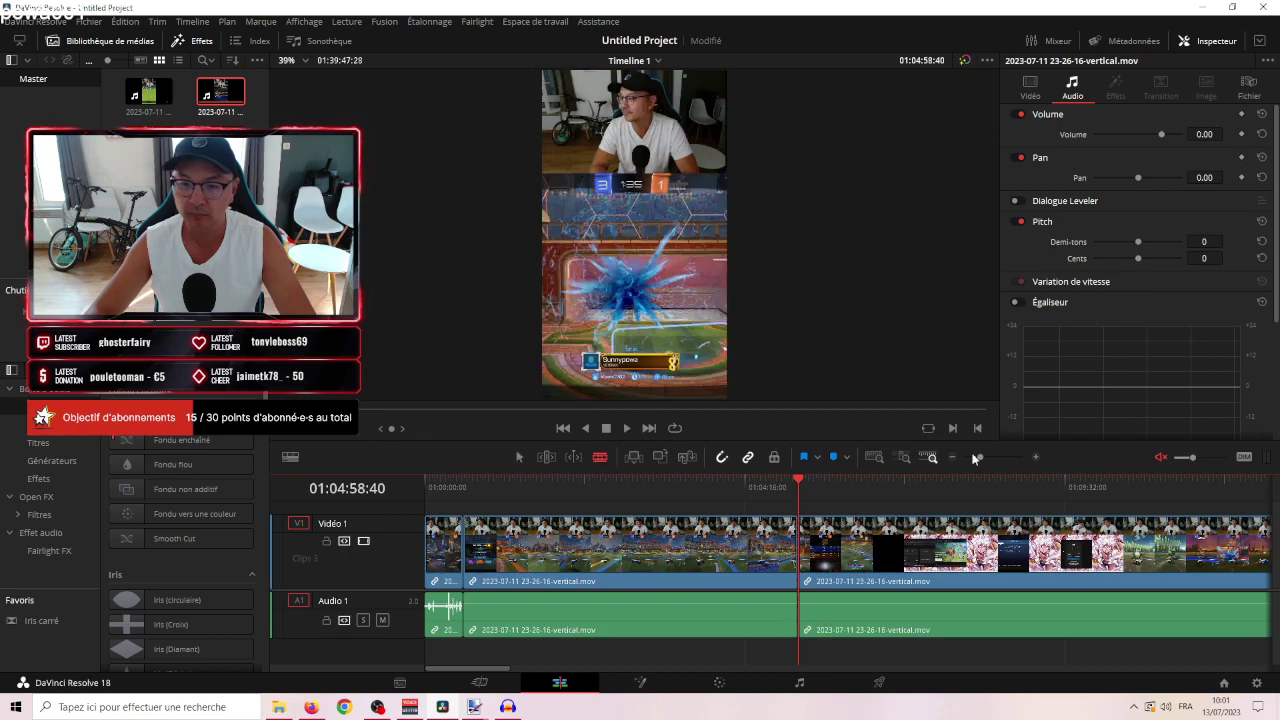
# Shorten the footage leading up to the 3-1 goal to about 25 seconds and undo the misplaced clip edit.
pyautogui.click(1036, 457)
pyautogui.click(1036, 457)
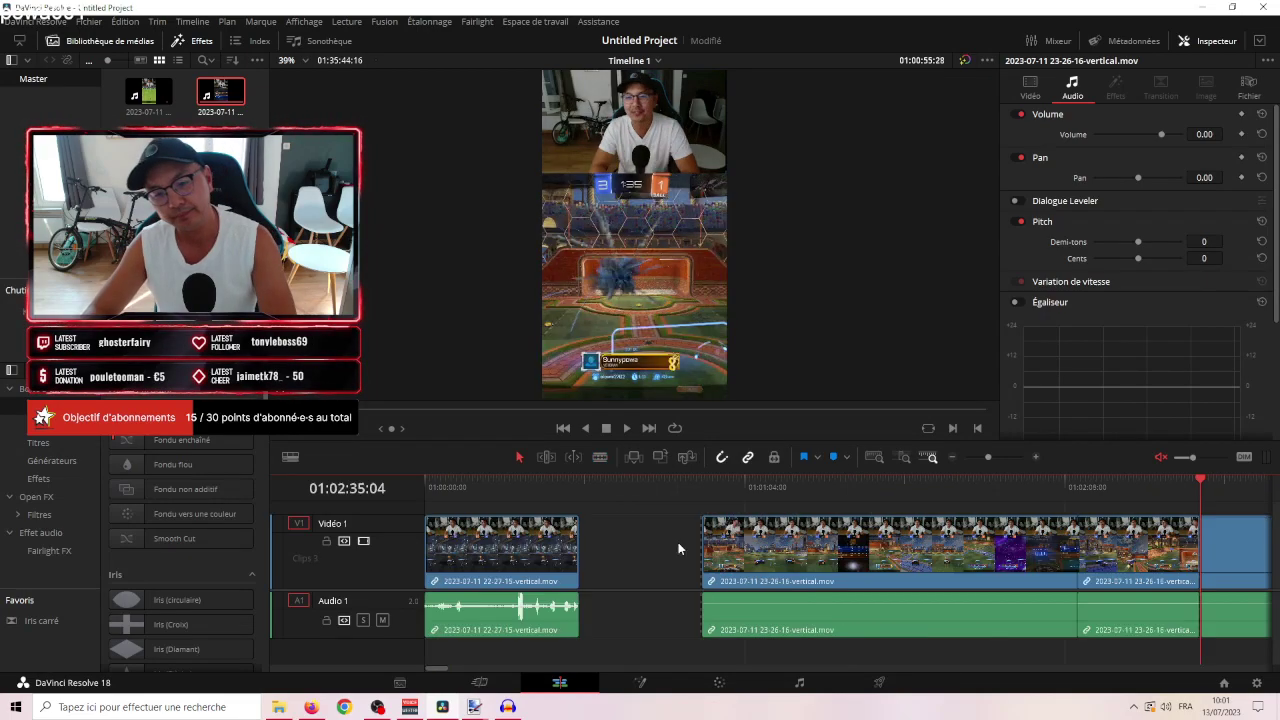
pyautogui.hotkey('ctrl', 'z')
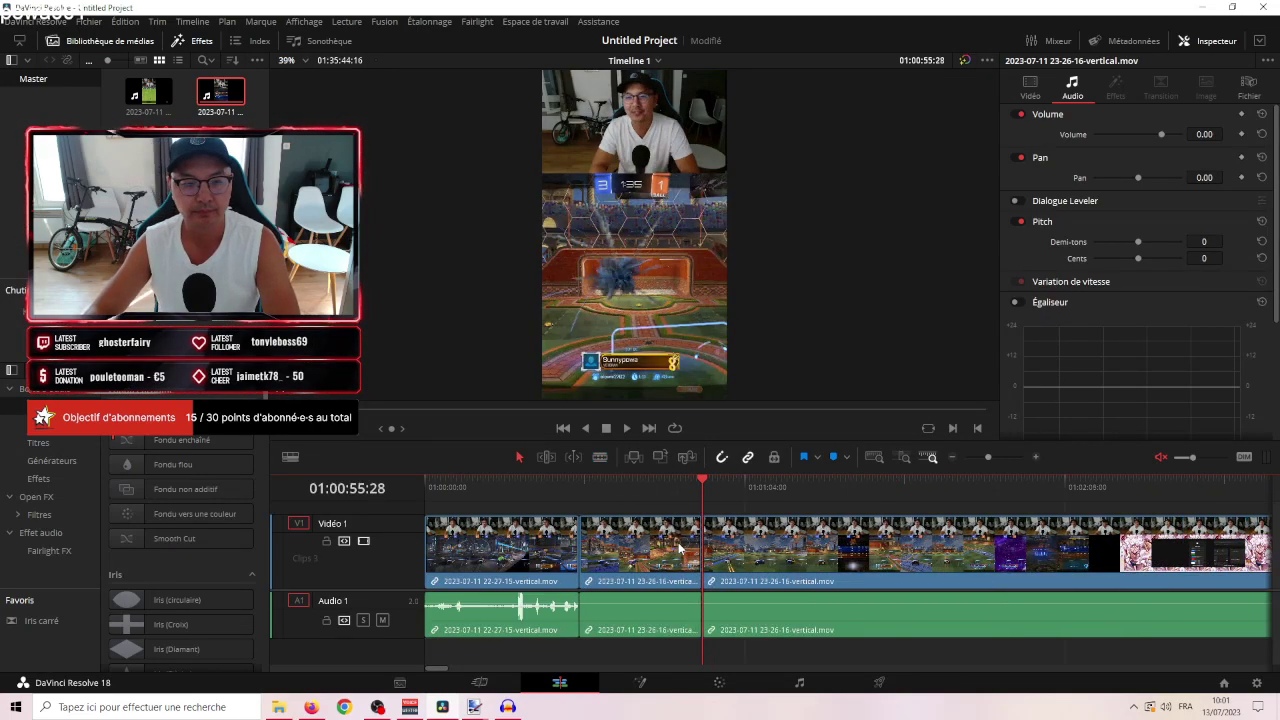
# Split the first clip at 01:00:14:48 and ripple delete the part before the cut.
pyautogui.moveTo(693, 486)
pyautogui.mouseDown()
pyautogui.moveTo(430, 511)
pyautogui.moveTo(565, 513)
pyautogui.moveTo(499, 516)
pyautogui.mouseUp()
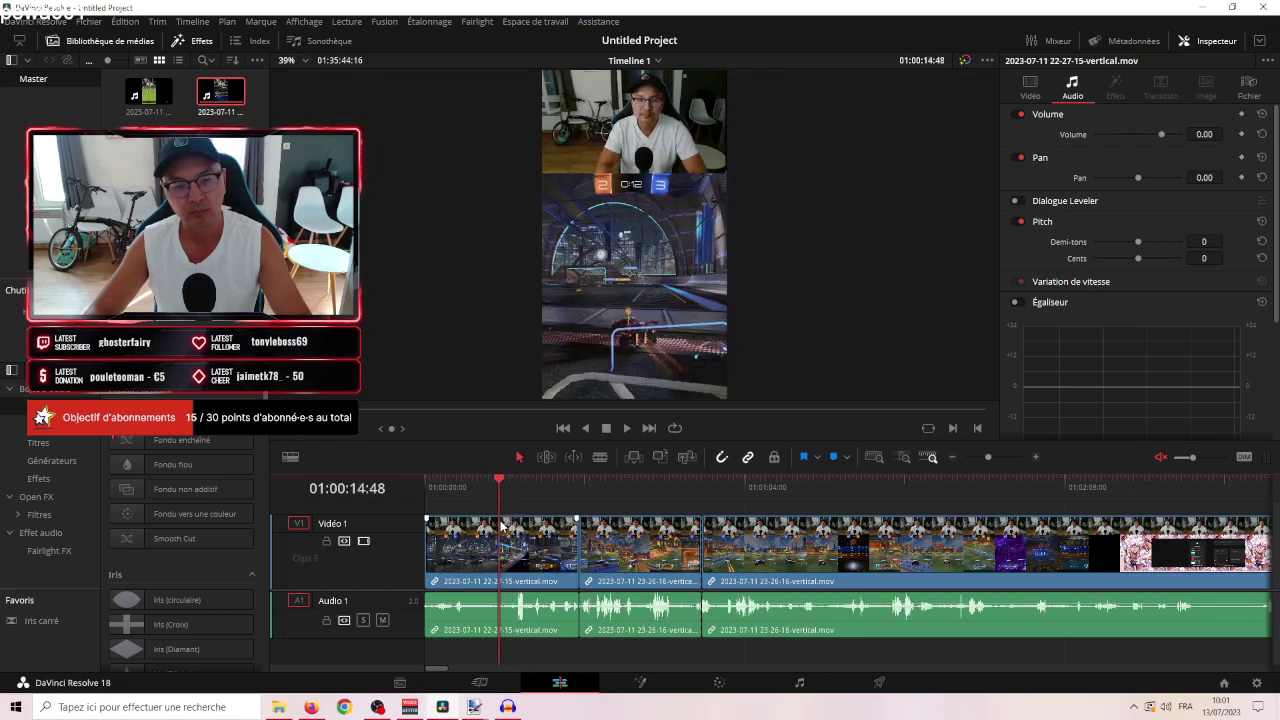
pyautogui.hotkey('ctrl', 'b')
pyautogui.click(462, 538)
pyautogui.press('Delete')
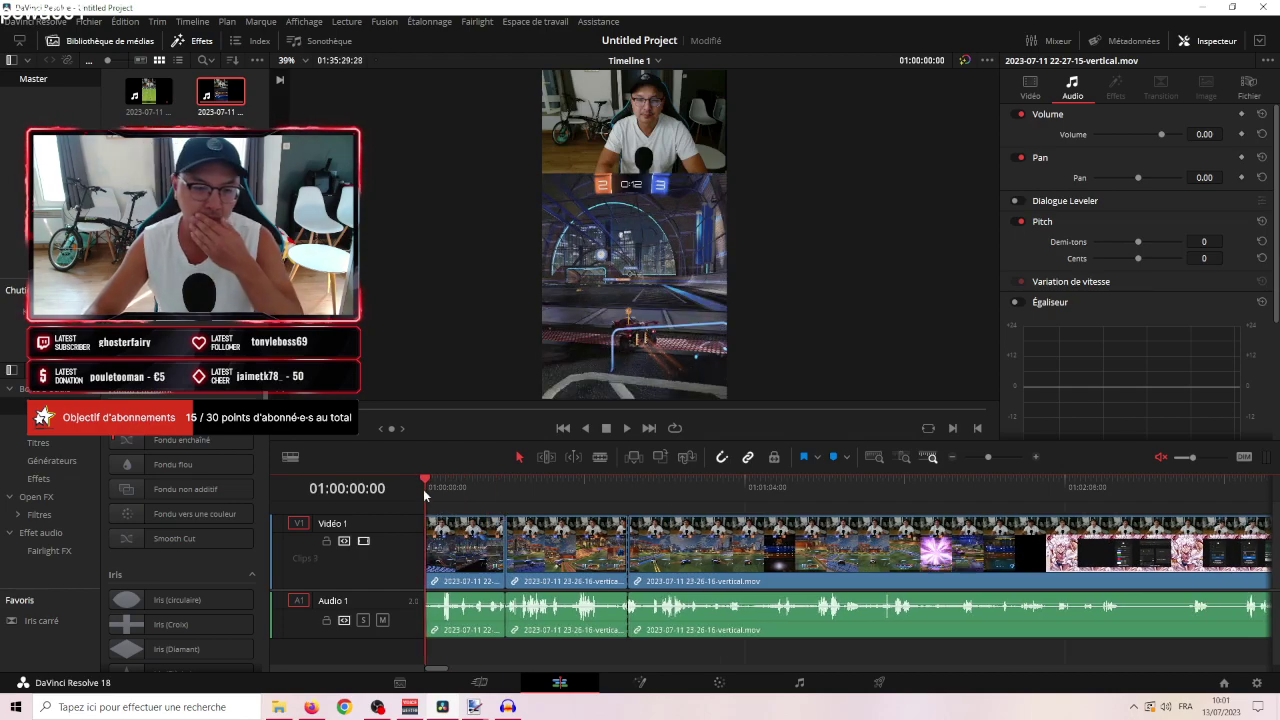
# Scrub through the shortened clips to the next goal and split the remaining recording at 01:01:10:32.
pyautogui.moveTo(428, 488); pyautogui.dragTo(580, 518)
pyautogui.moveTo(593, 518); pyautogui.dragTo(622, 516)
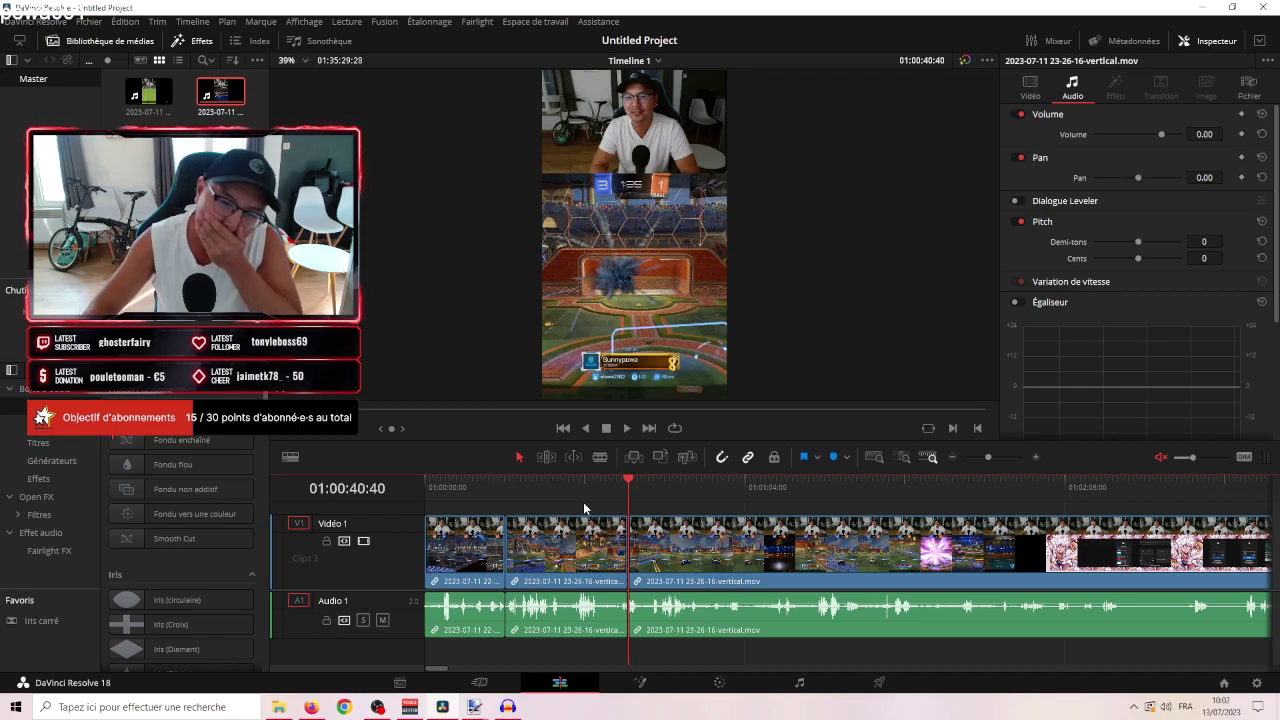
pyautogui.moveTo(630, 481); pyautogui.dragTo(779, 523)
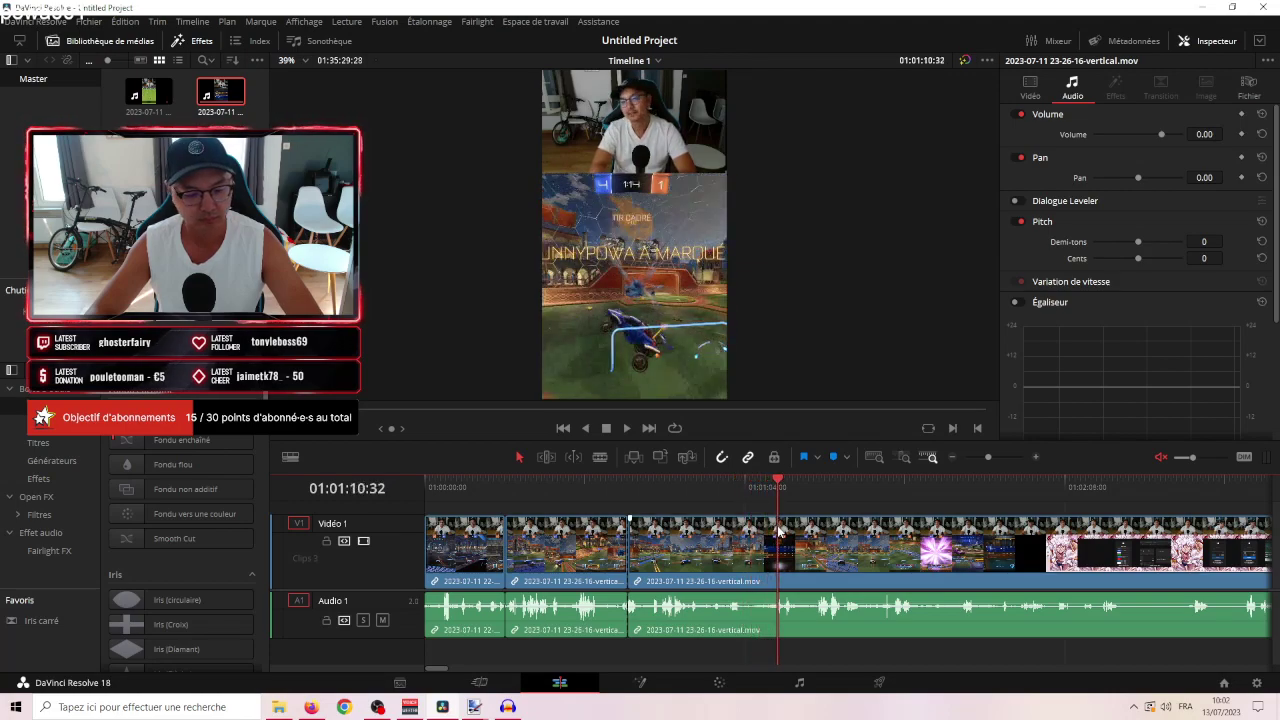
pyautogui.hotkey('ctrl', 'b')
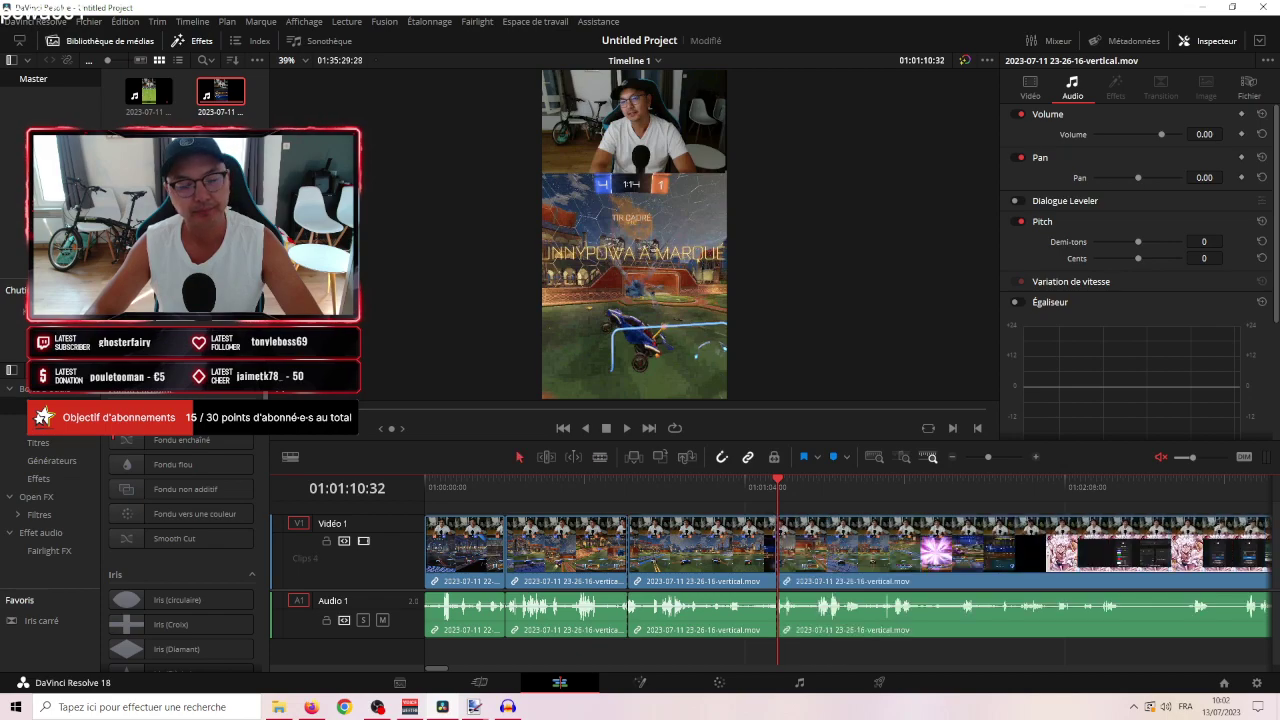
pyautogui.rightClick(191, 306)
pyautogui.moveTo(407, 313)
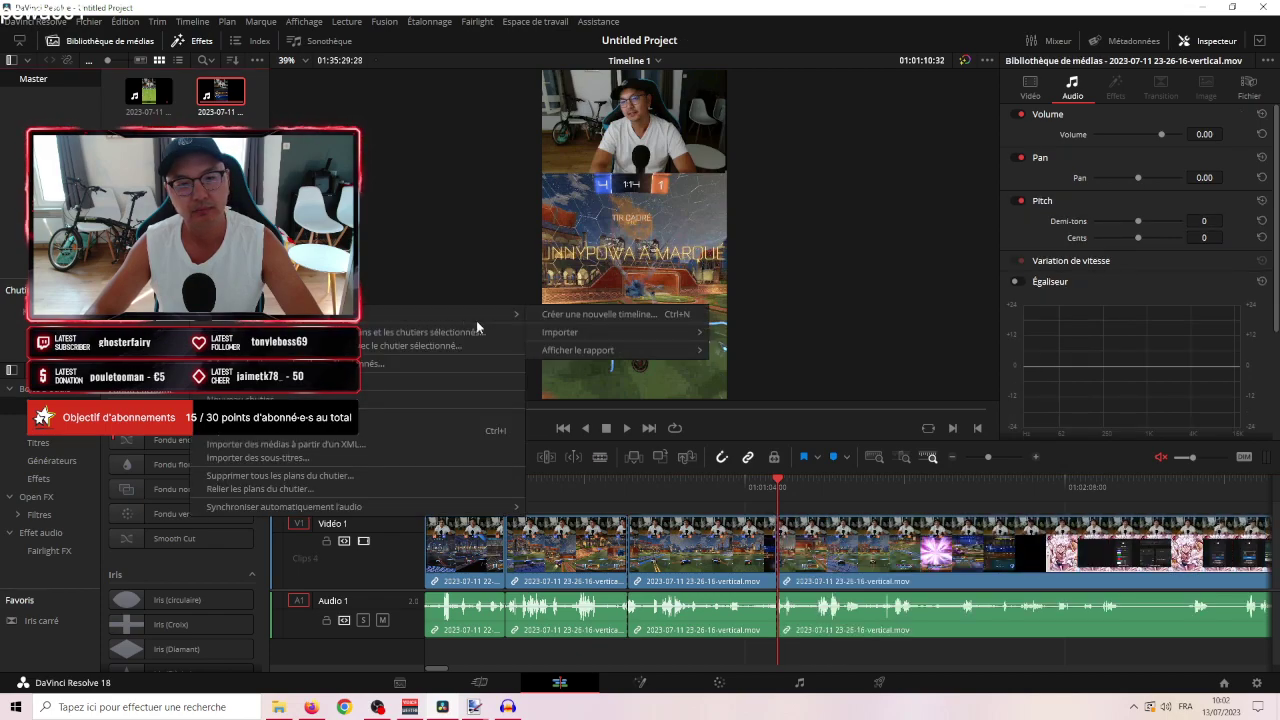
pyautogui.click(550, 314)
pyautogui.write('Si vous avez ce bu')
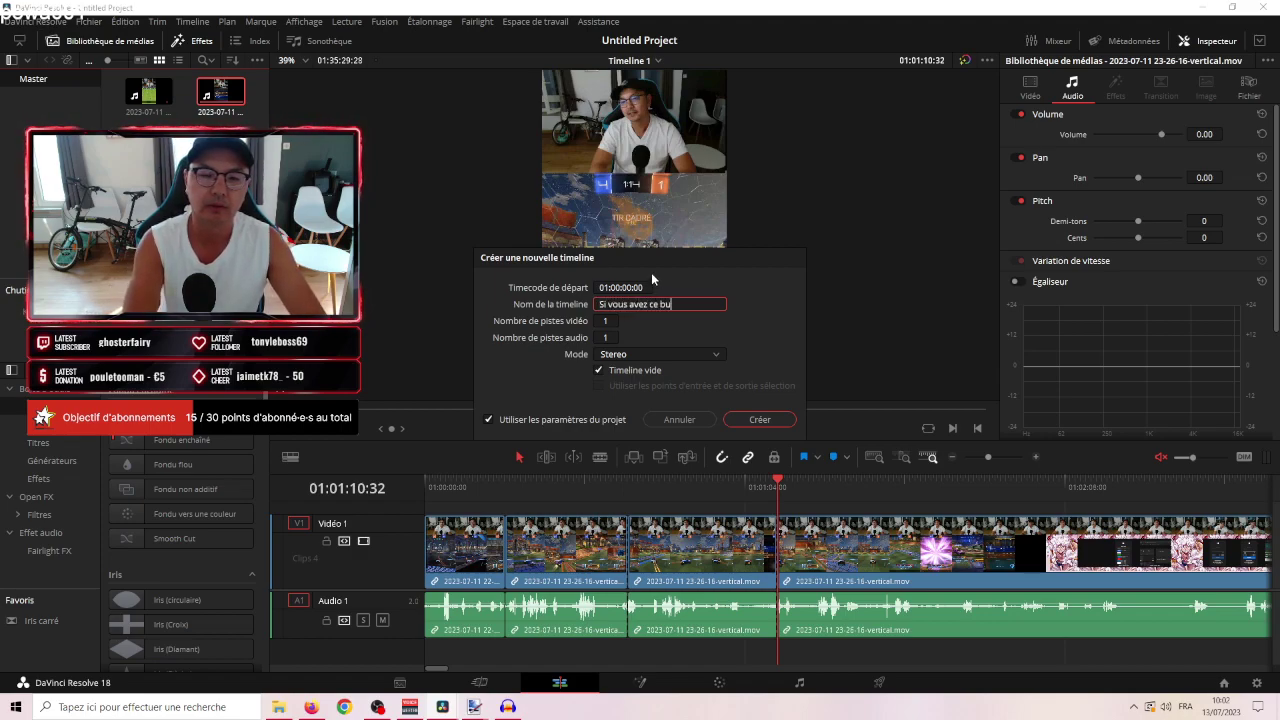
pyautogui.press('Escape')
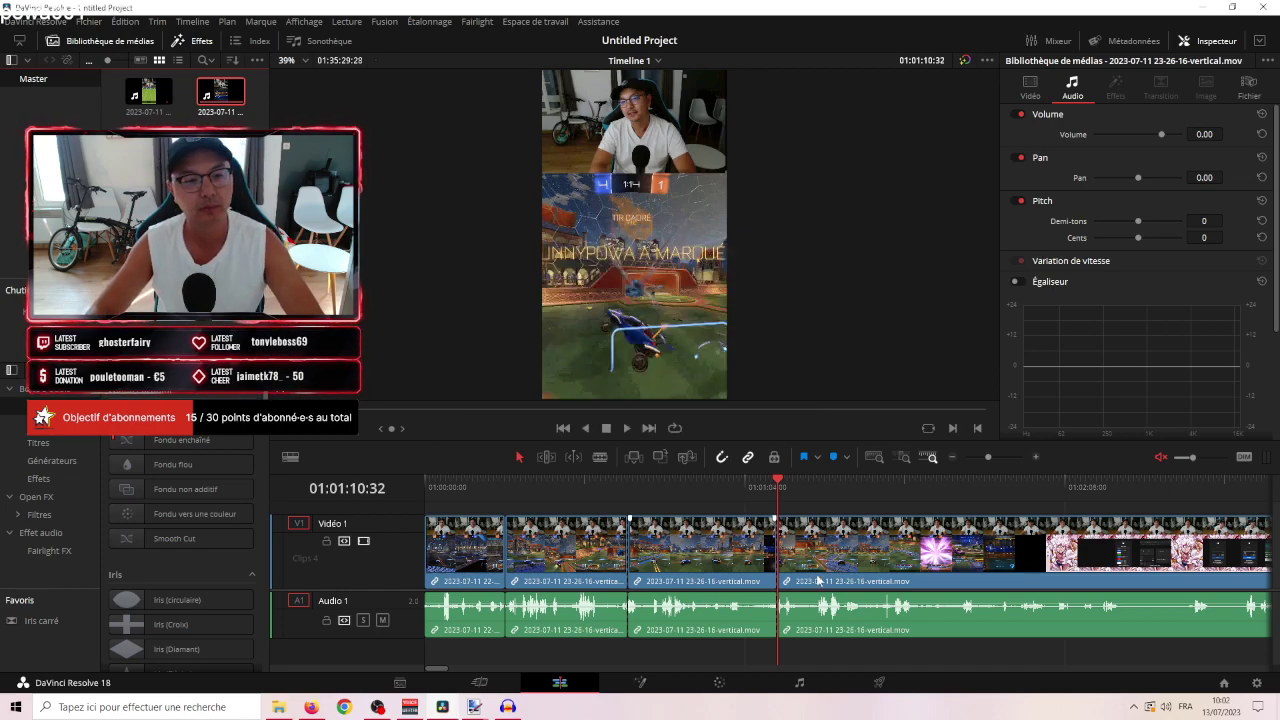
# Replay the first clip and set up a new empty timeline with the name "RL 13-07-2023 - Je crois qu'ils sont dégouté".
pyautogui.moveTo(480, 486); pyautogui.dragTo(428, 486)
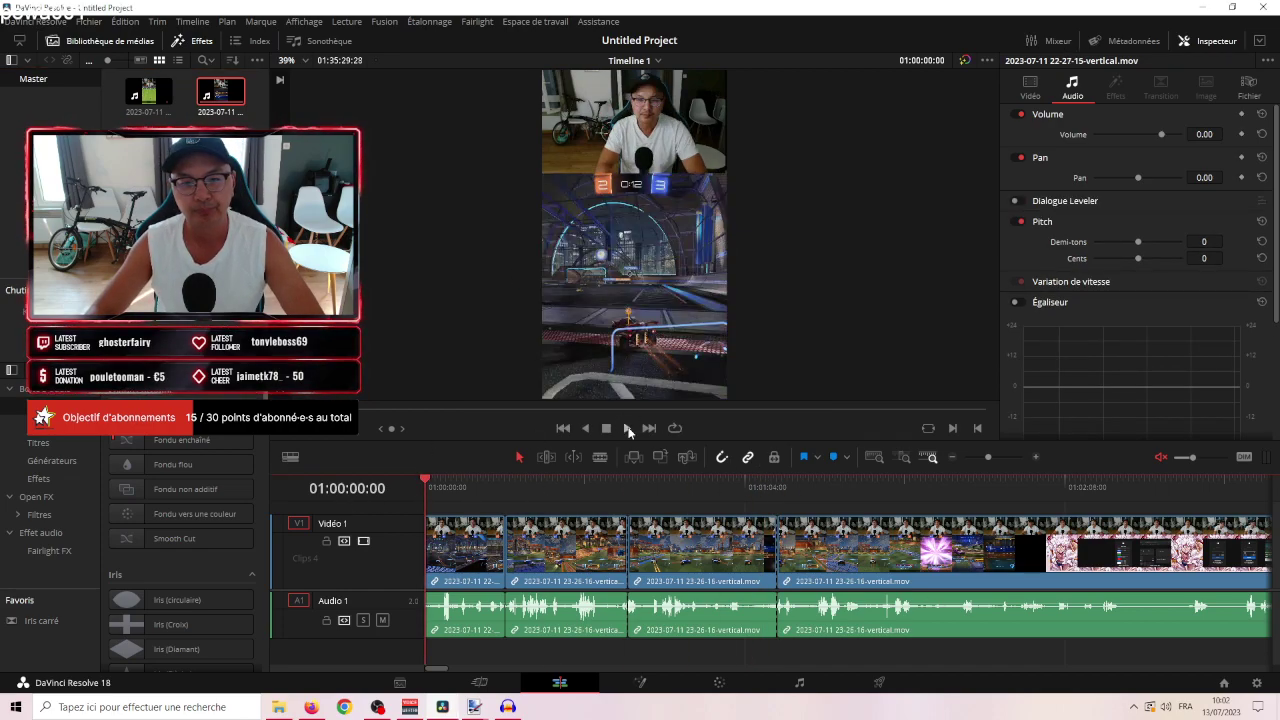
pyautogui.click(628, 428)
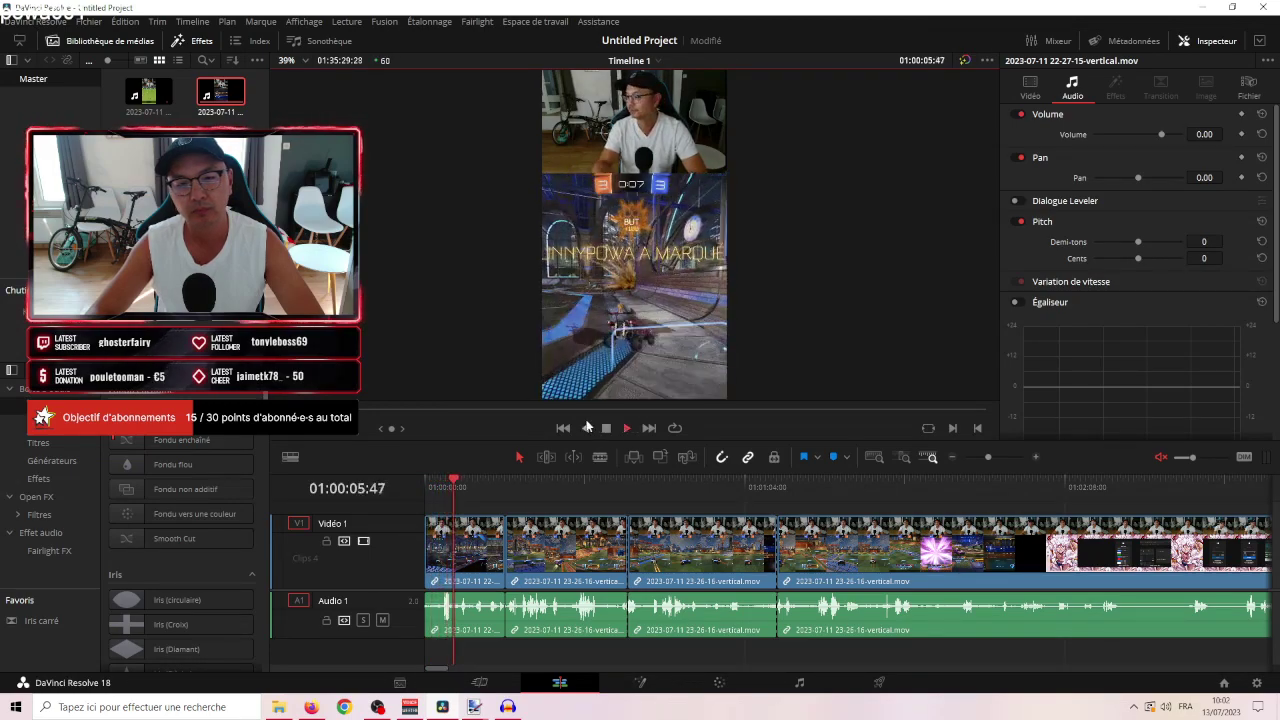
pyautogui.click(606, 427)
pyautogui.click(222, 284)
pyautogui.rightClick(222, 284)
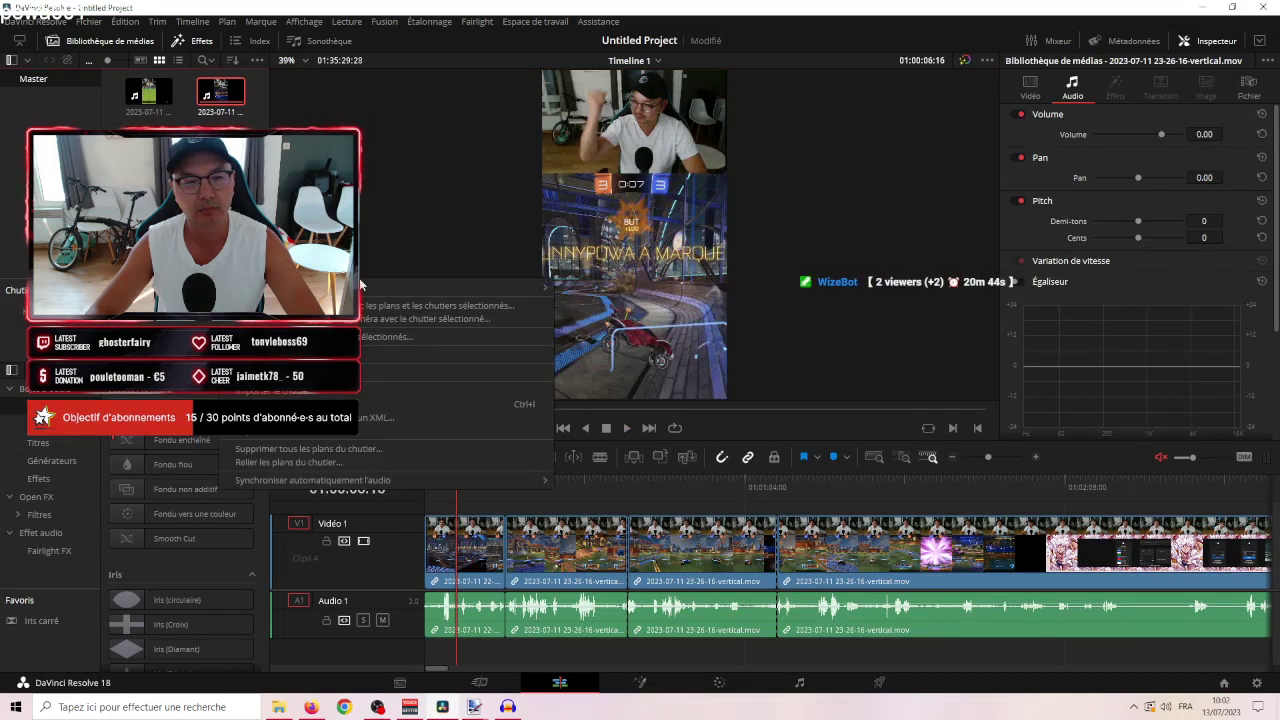
pyautogui.moveTo(460, 287)
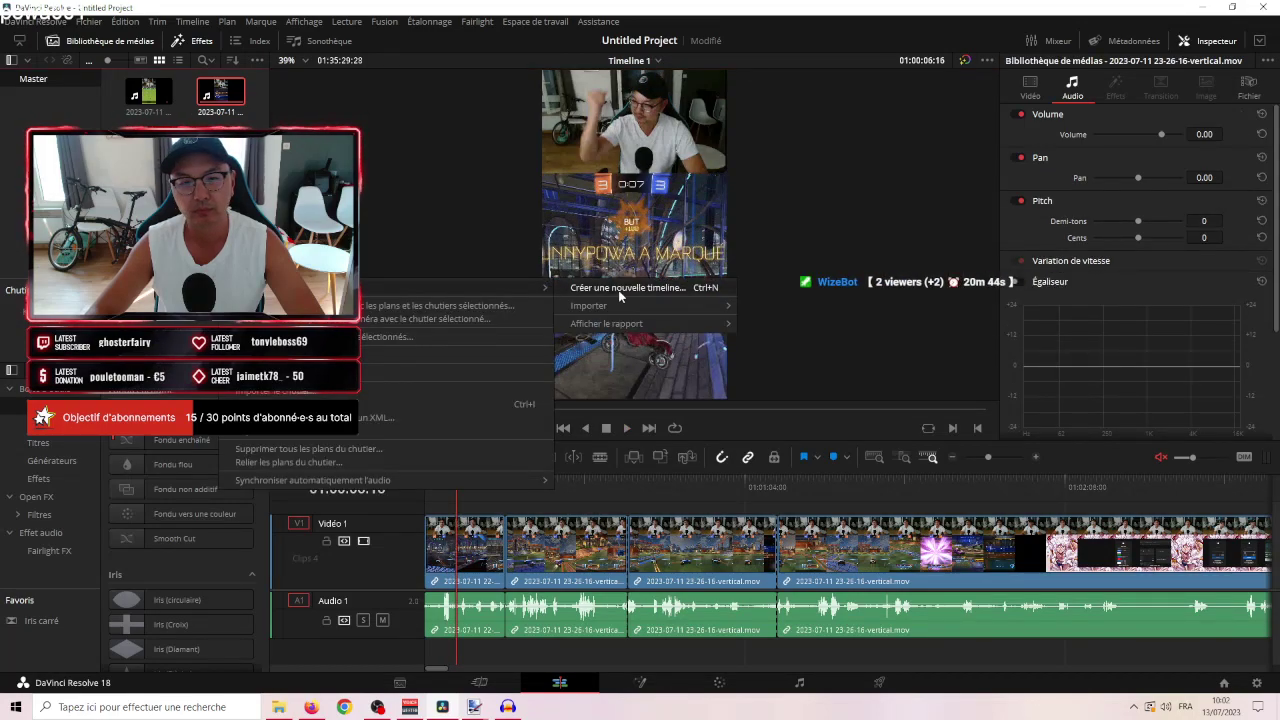
pyautogui.click(620, 289)
pyautogui.write('RL 1')
pyautogui.write('3-07-20')
pyautogui.write('23 - ')
pyautogui.write("Je crois qu'")
pyautogui.write('ils sont d')
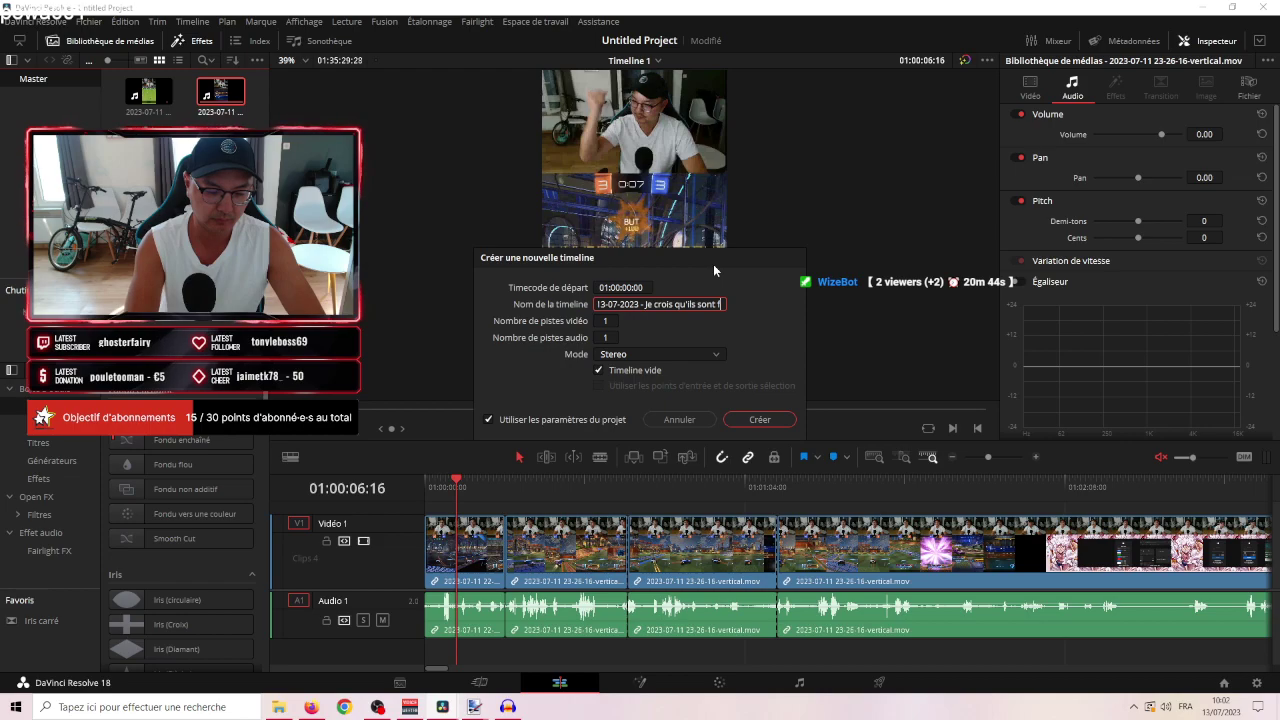
pyautogui.write('égoutés')
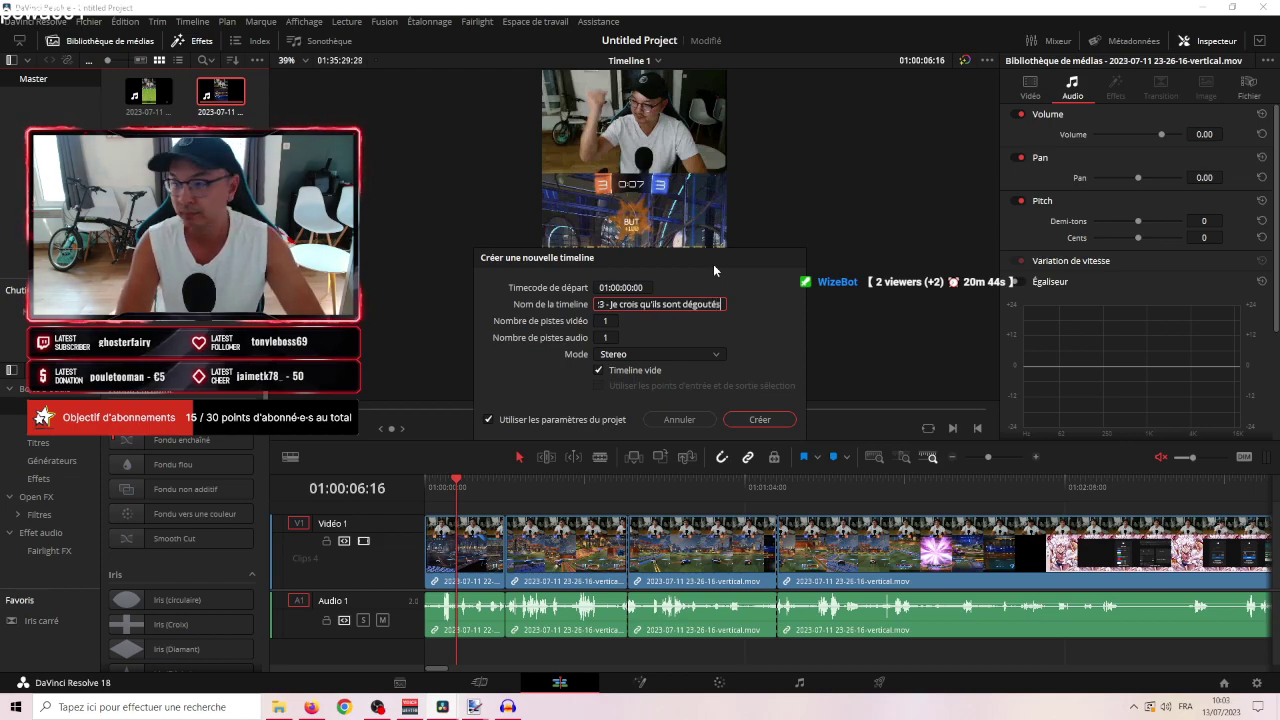
pyautogui.press('BackSpace')
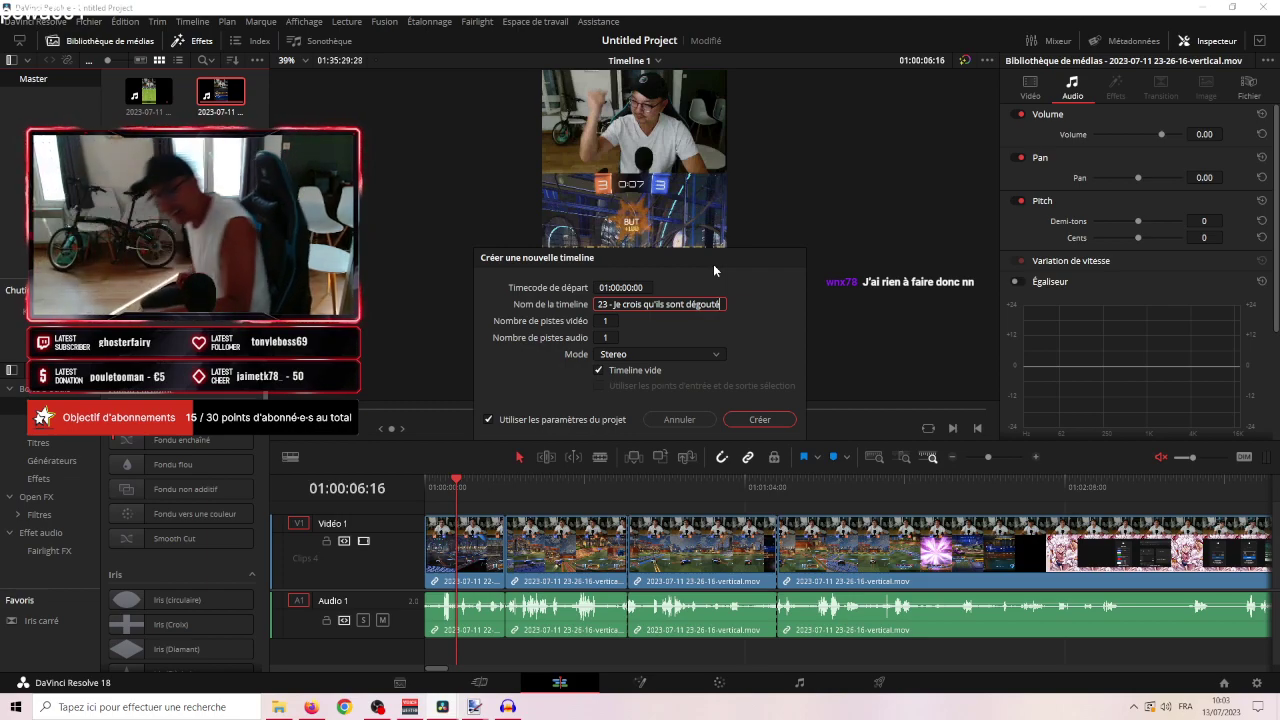
pyautogui.press('Return')
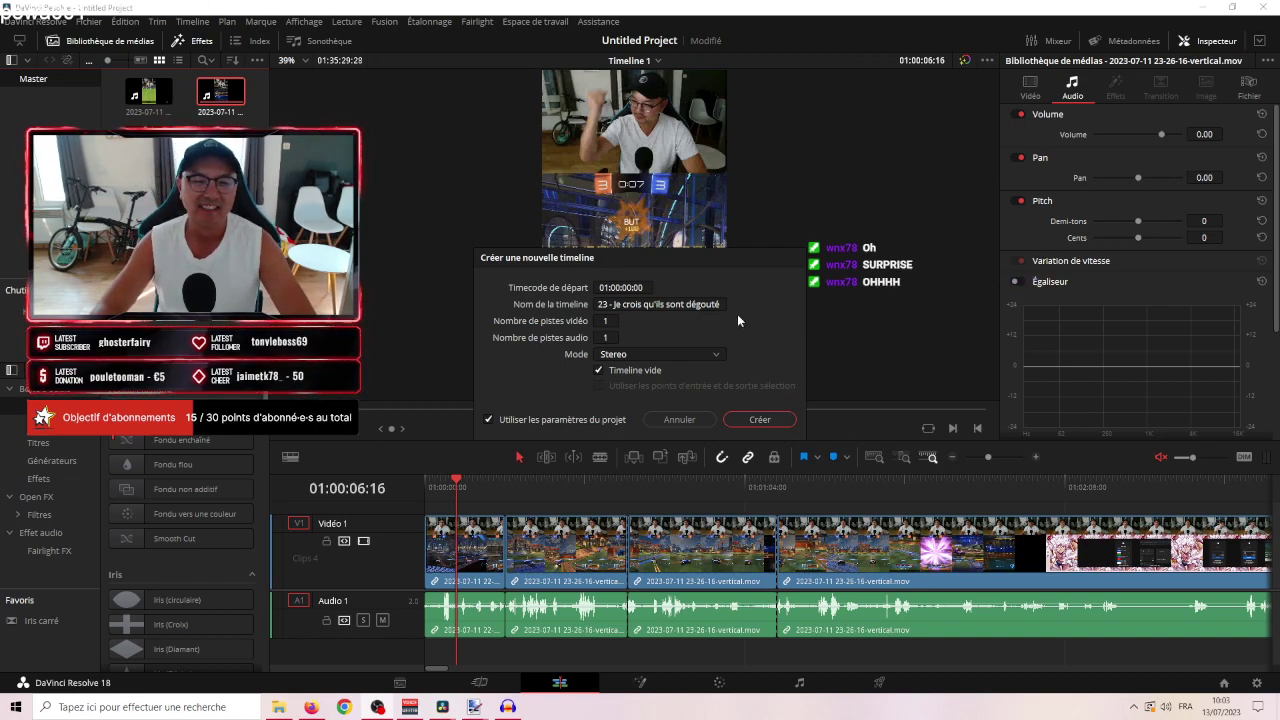
# Check the full name of the new timeline and create it with the project settings.
pyautogui.moveTo(727, 304); pyautogui.dragTo(479, 301)
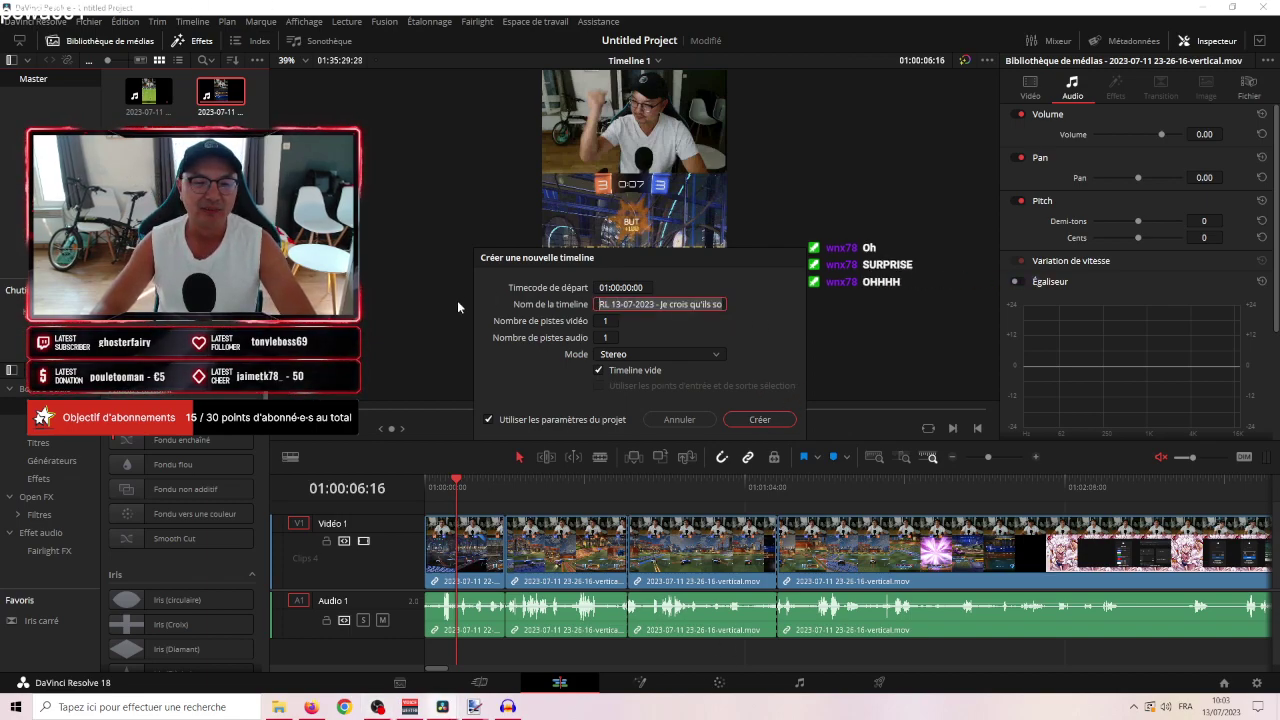
pyautogui.click(662, 305)
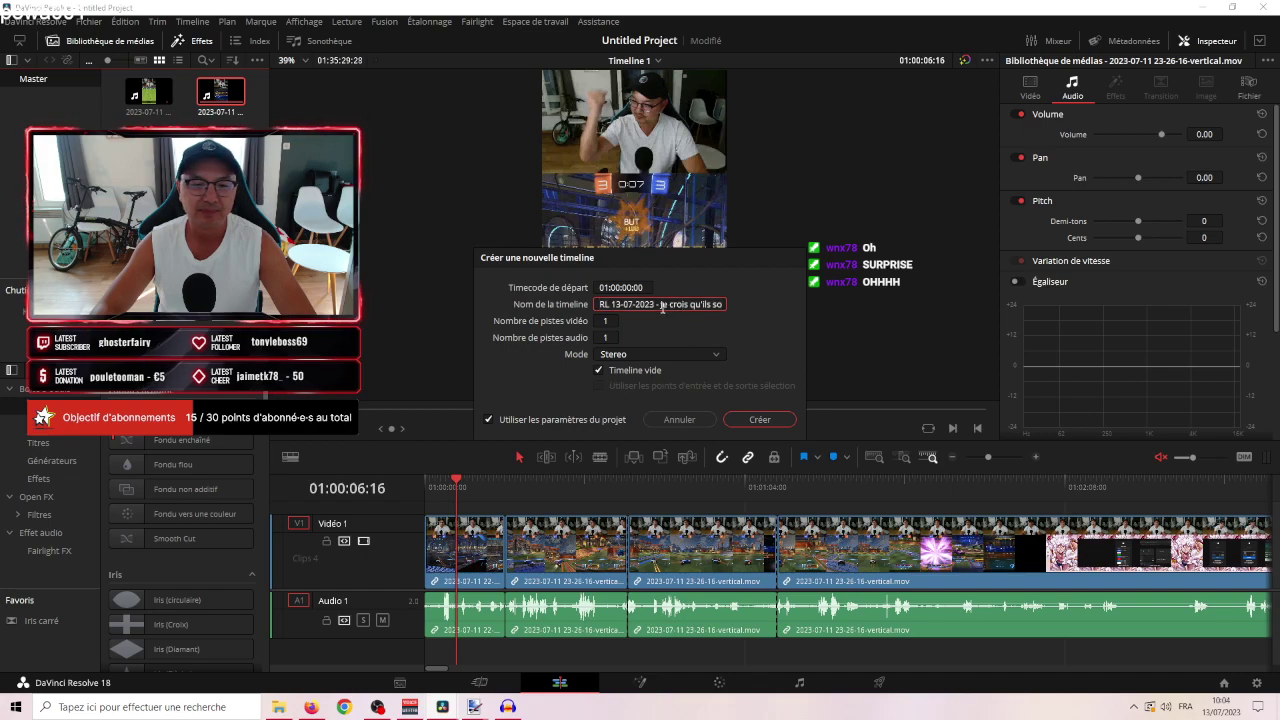
pyautogui.press('Right')
pyautogui.press('Right')
pyautogui.press('Right')
pyautogui.press('Right')
pyautogui.press('Right')
pyautogui.press('Right')
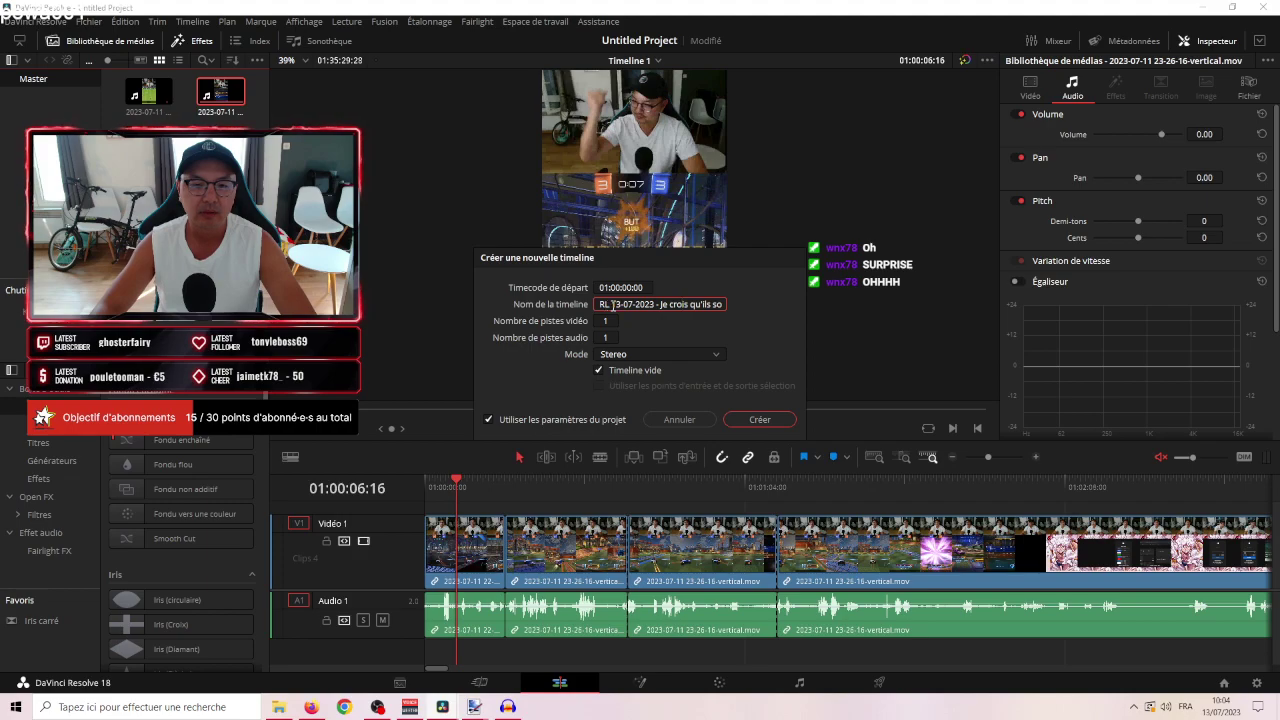
pyautogui.moveTo(598, 305); pyautogui.dragTo(768, 313)
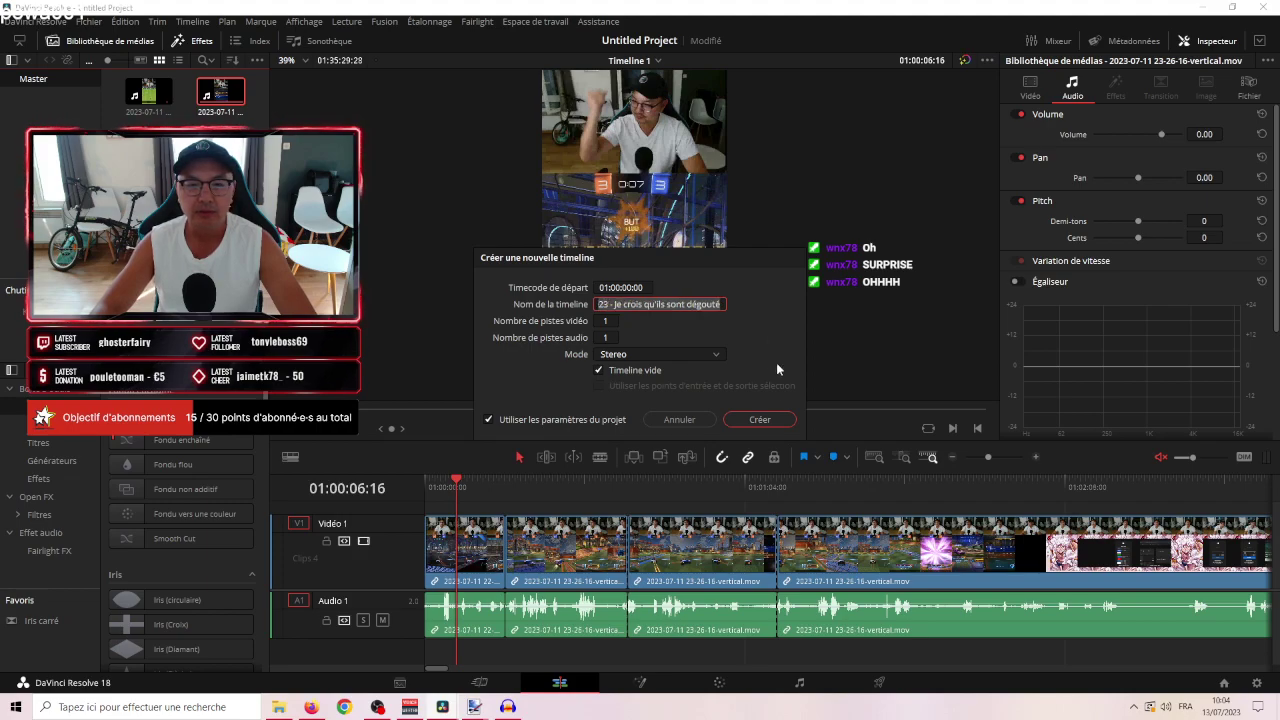
pyautogui.click(760, 420)
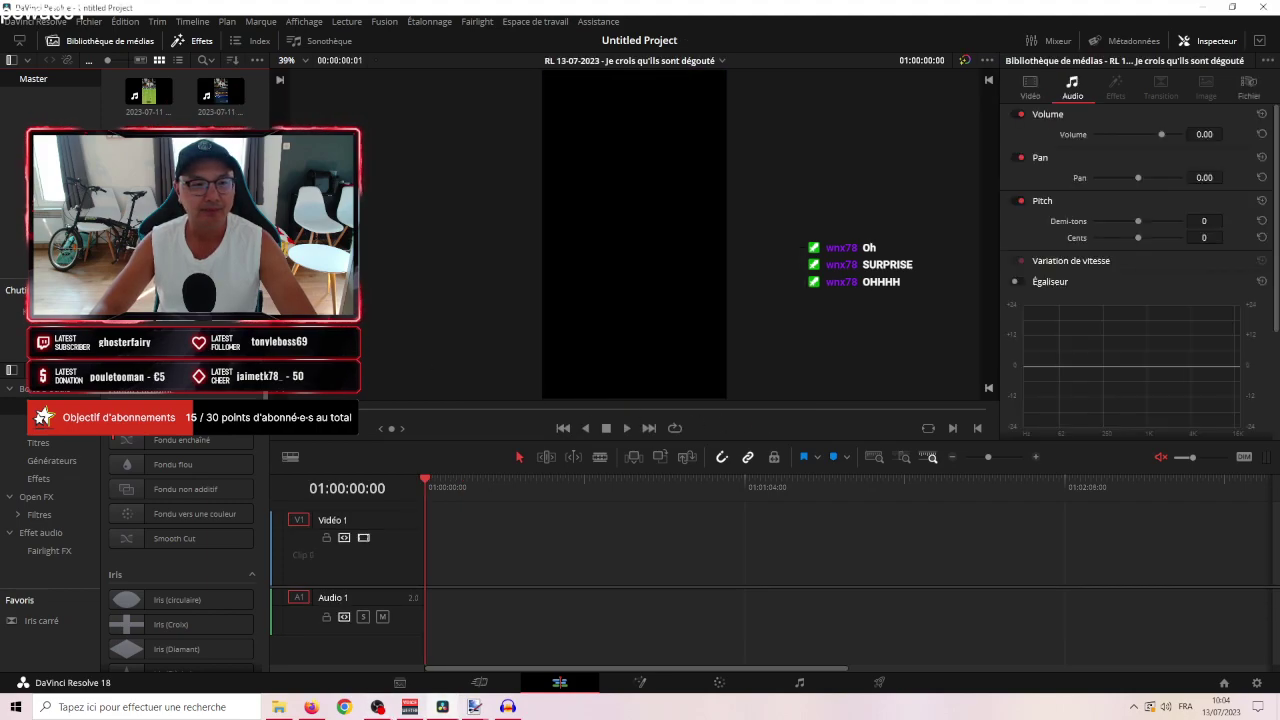
# Copy the first goal clip from Timeline 1, paste it at the start of the new RL timeline and check it.
pyautogui.hotkey('ctrl', 'z')
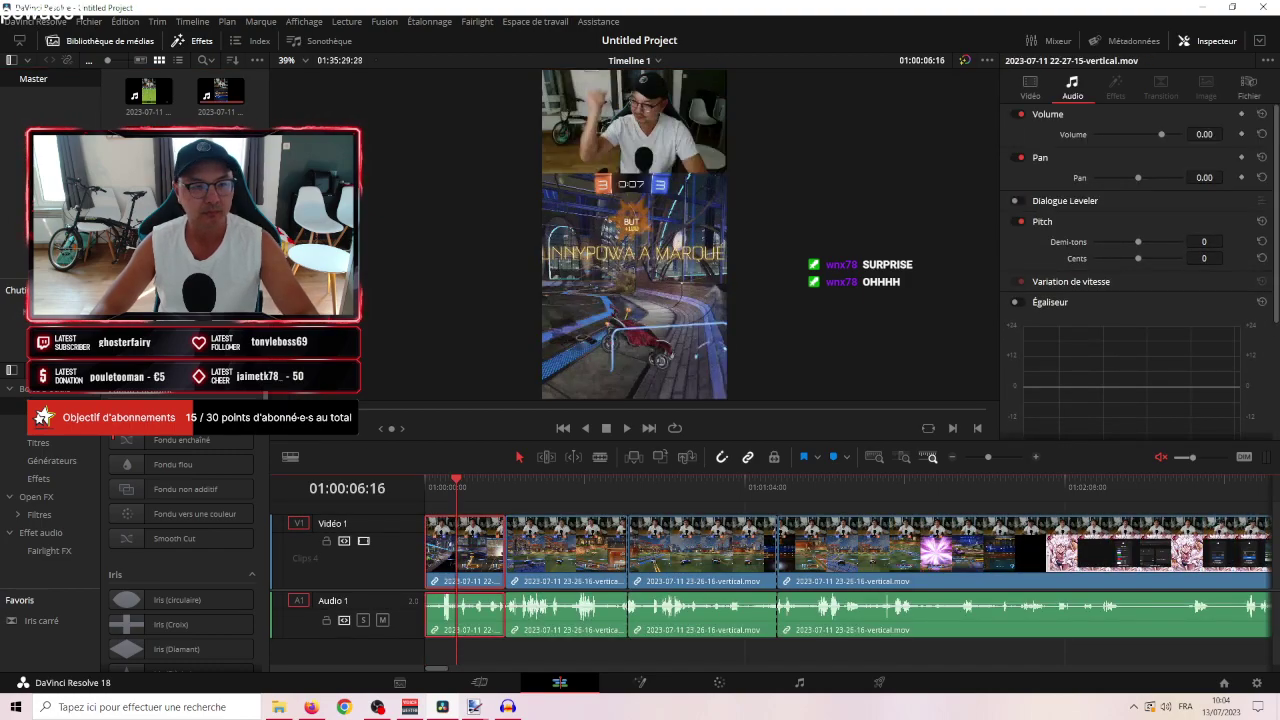
pyautogui.click(487, 550)
pyautogui.hotkey('ctrl', 'shift', 'z')
pyautogui.hotkey('ctrl', 'v')
pyautogui.click(479, 493)
pyautogui.moveTo(479, 495); pyautogui.dragTo(455, 490)
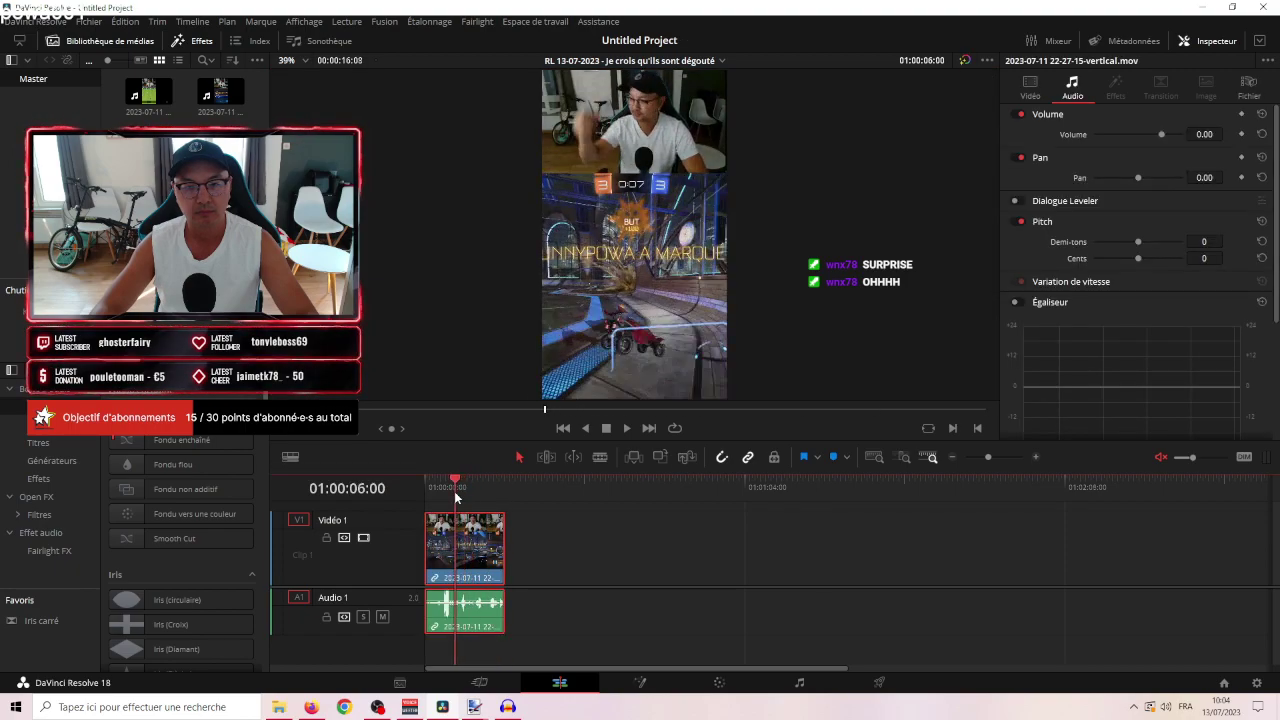
# Return to Timeline 1 and play the second clip from 01:00:16:08 through its goal.
pyautogui.hotkey('ctrl', 'z')
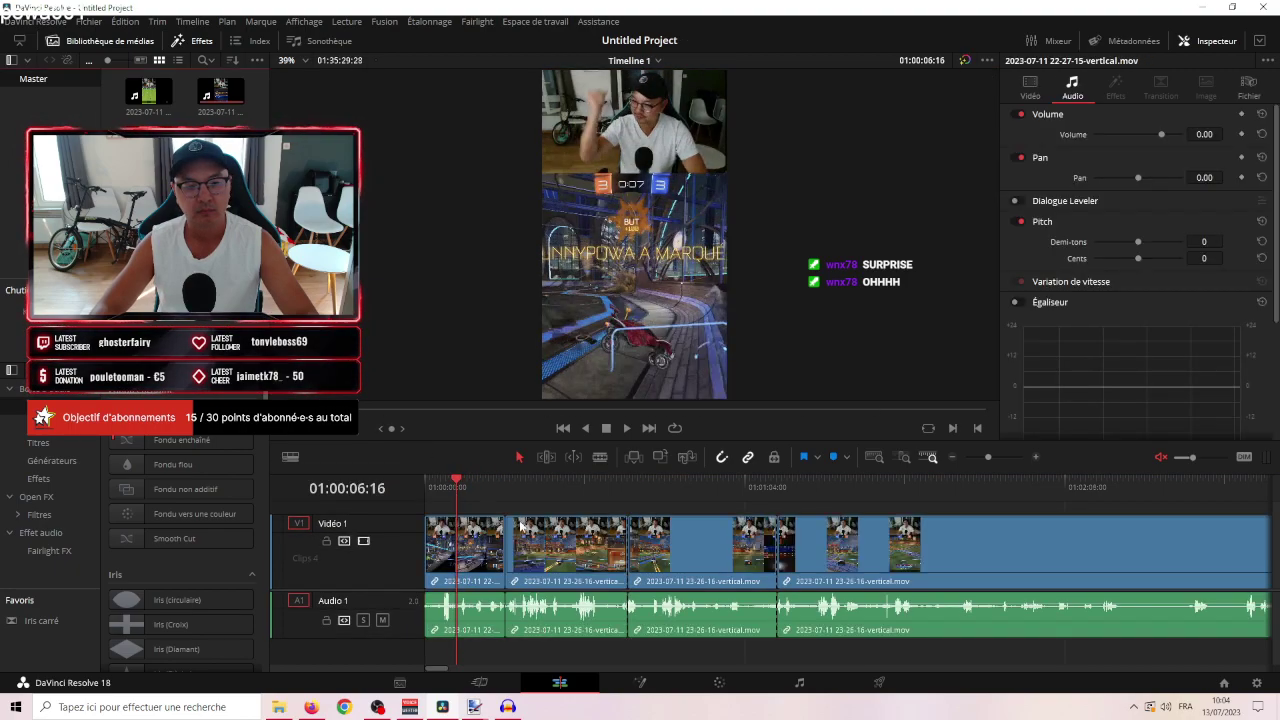
pyautogui.moveTo(472, 497); pyautogui.dragTo(506, 490)
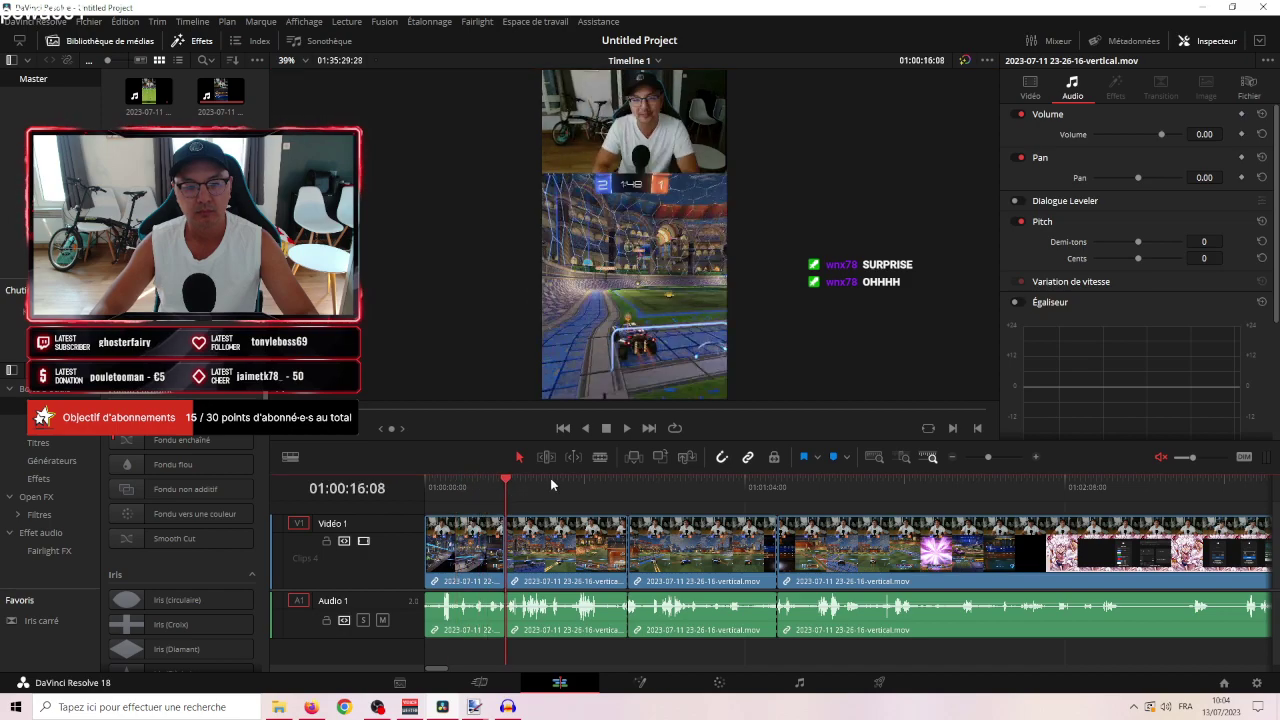
pyautogui.click(629, 428)
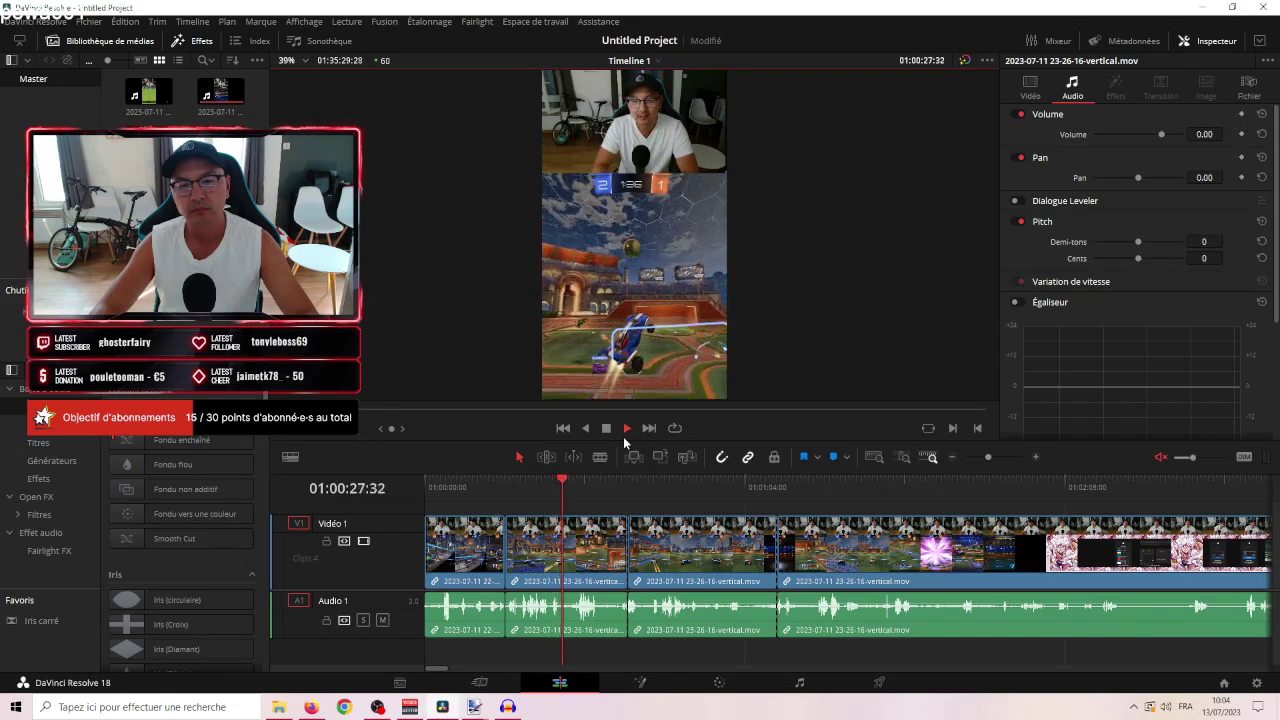
pyautogui.click(603, 431)
# Set up a new empty timeline with the name "RL 13-07-2023 - C'est fluide".
pyautogui.rightClick(228, 320)
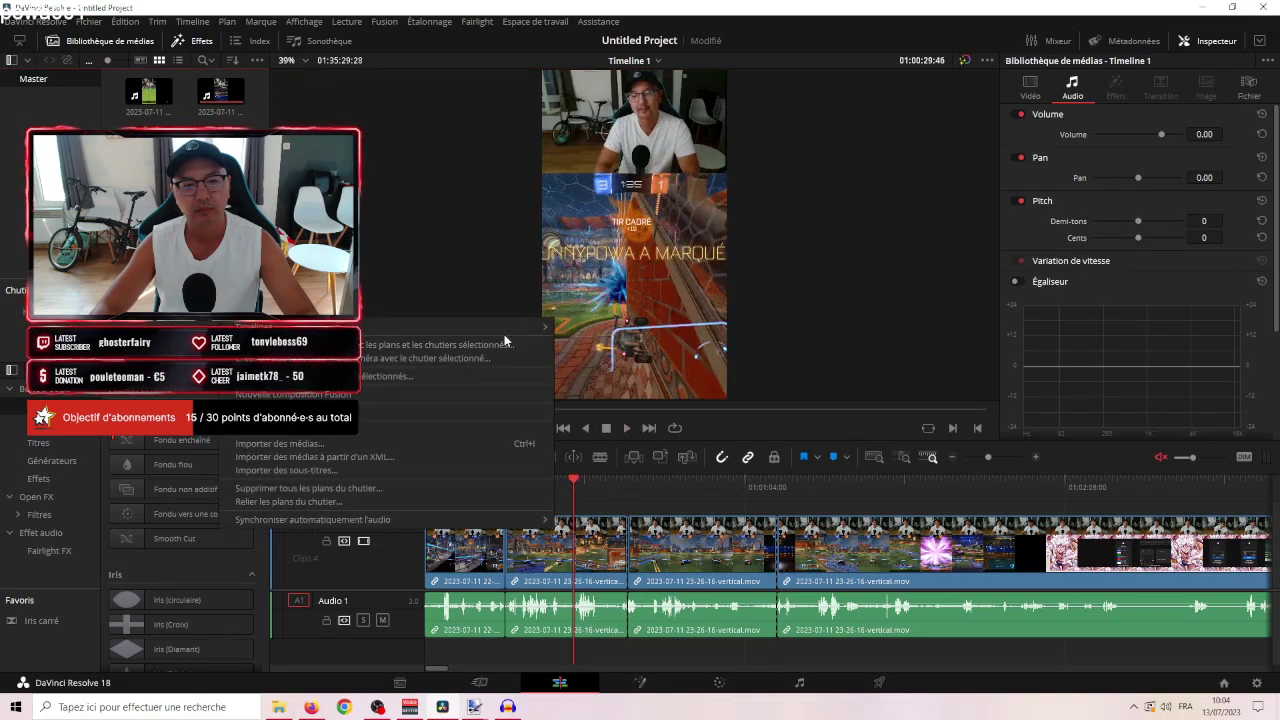
pyautogui.moveTo(525, 326)
pyautogui.click(574, 327)
pyautogui.write('petite séquence sur fifa')
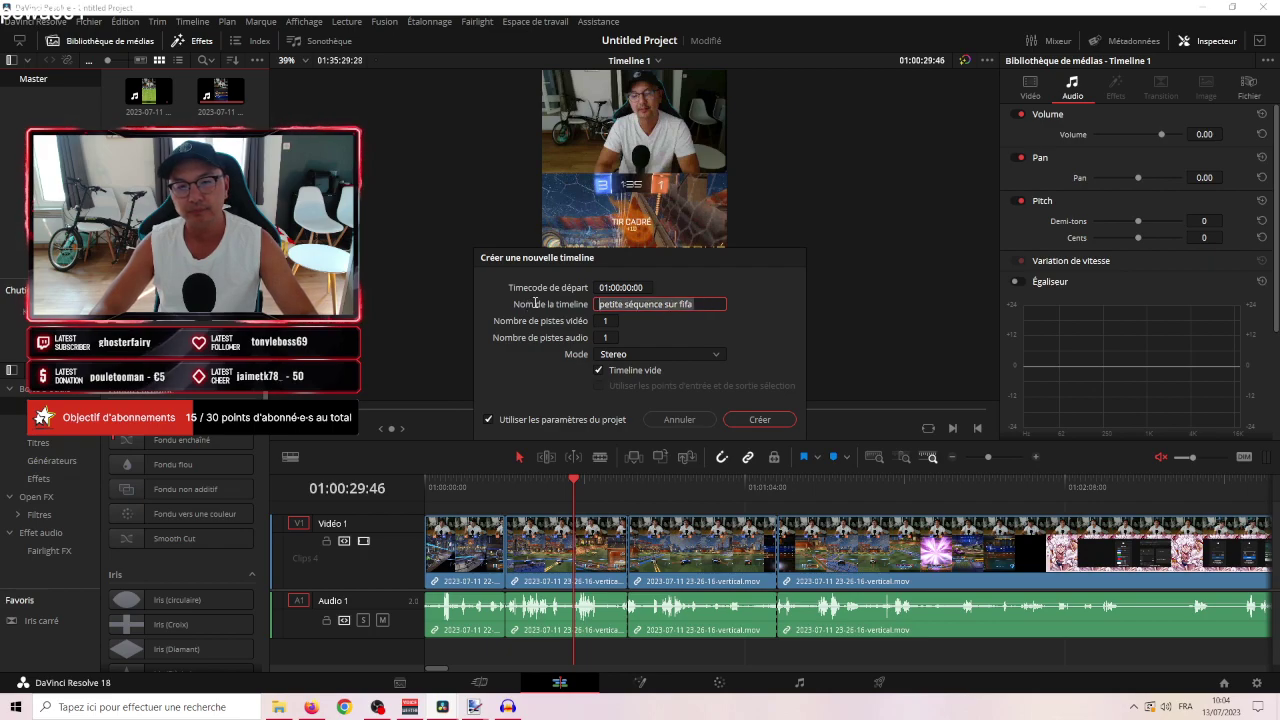
pyautogui.write('RL')
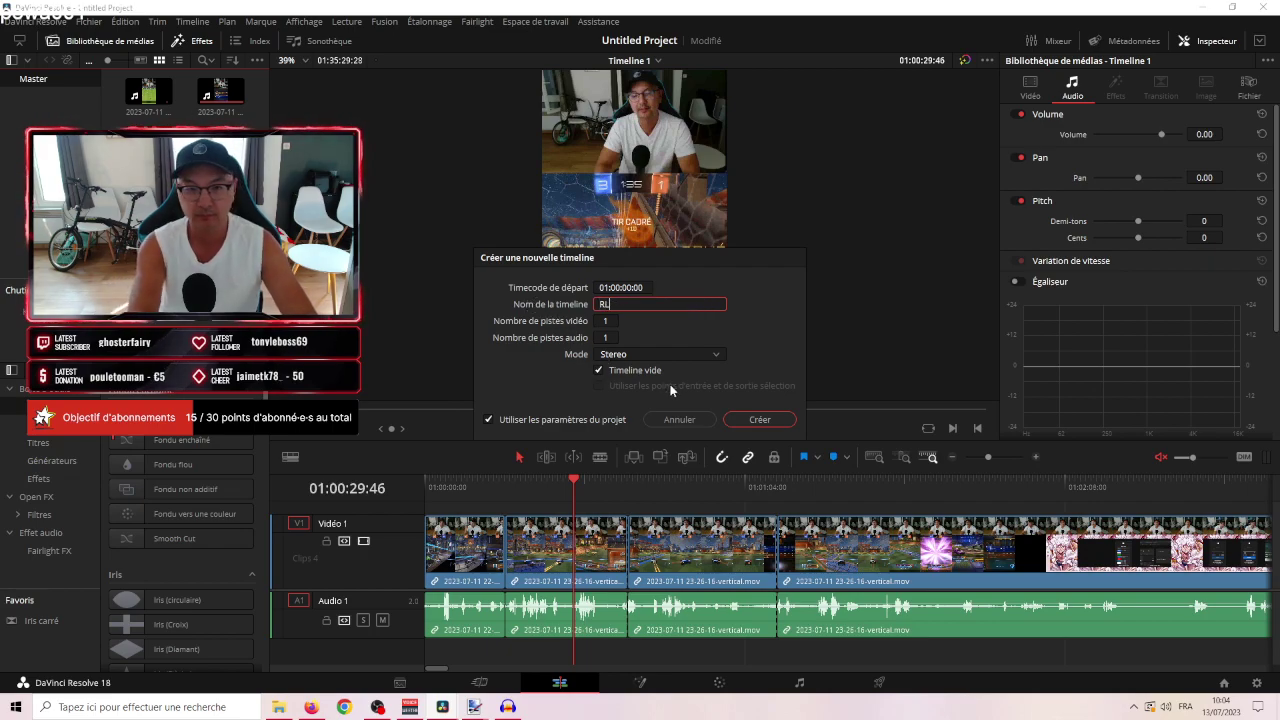
pyautogui.write(' 13-07-2023')
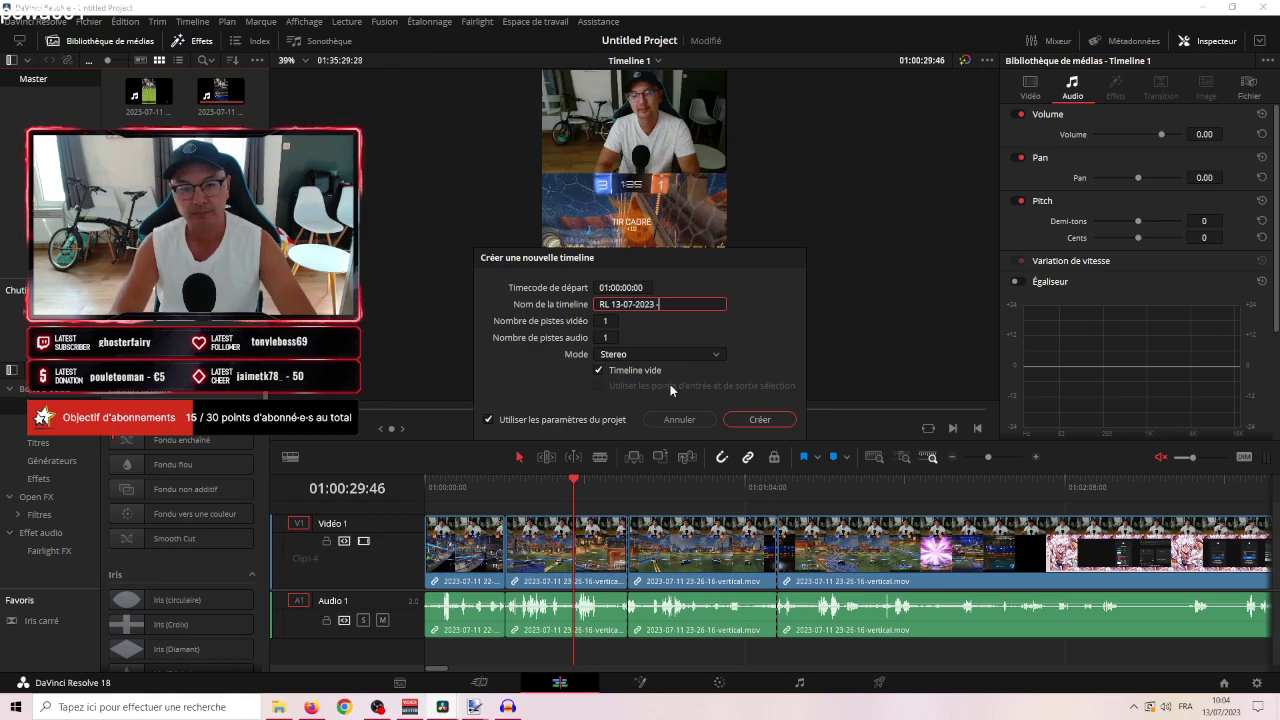
pyautogui.write(' - c4')
pyautogui.press('BackSpace')
pyautogui.press('BackSpace')
pyautogui.write('C')
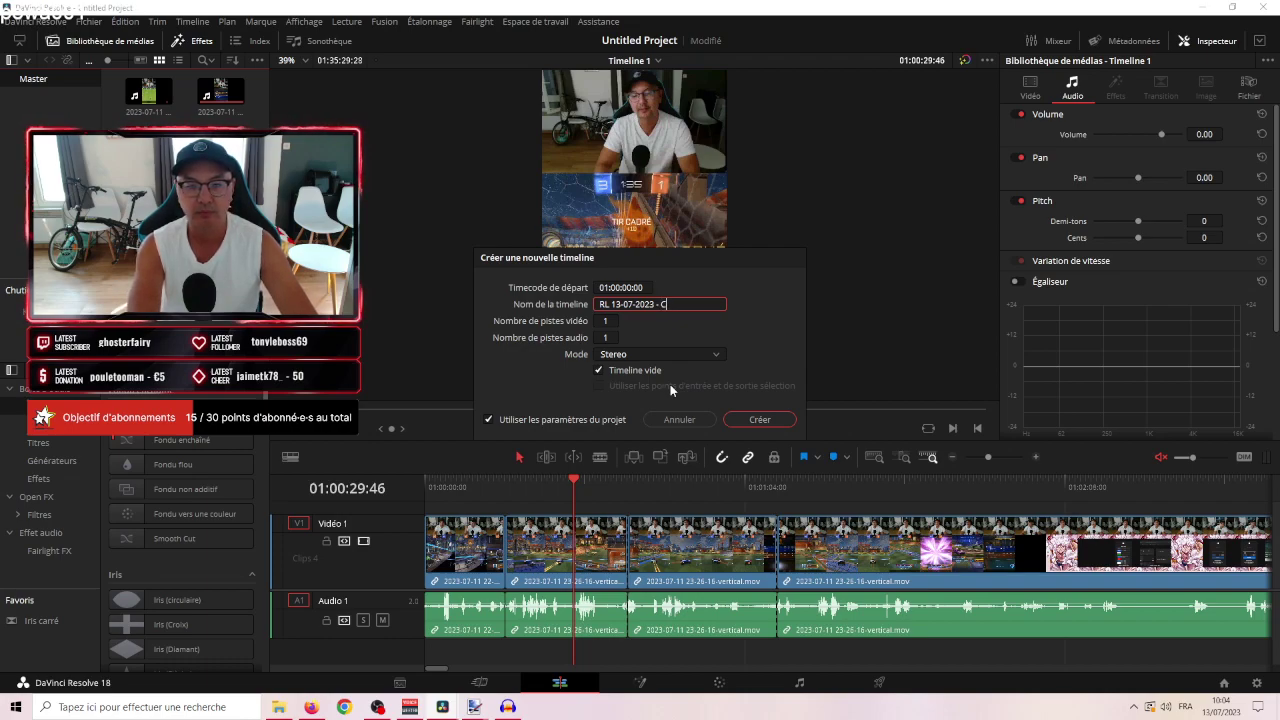
pyautogui.write("'est")
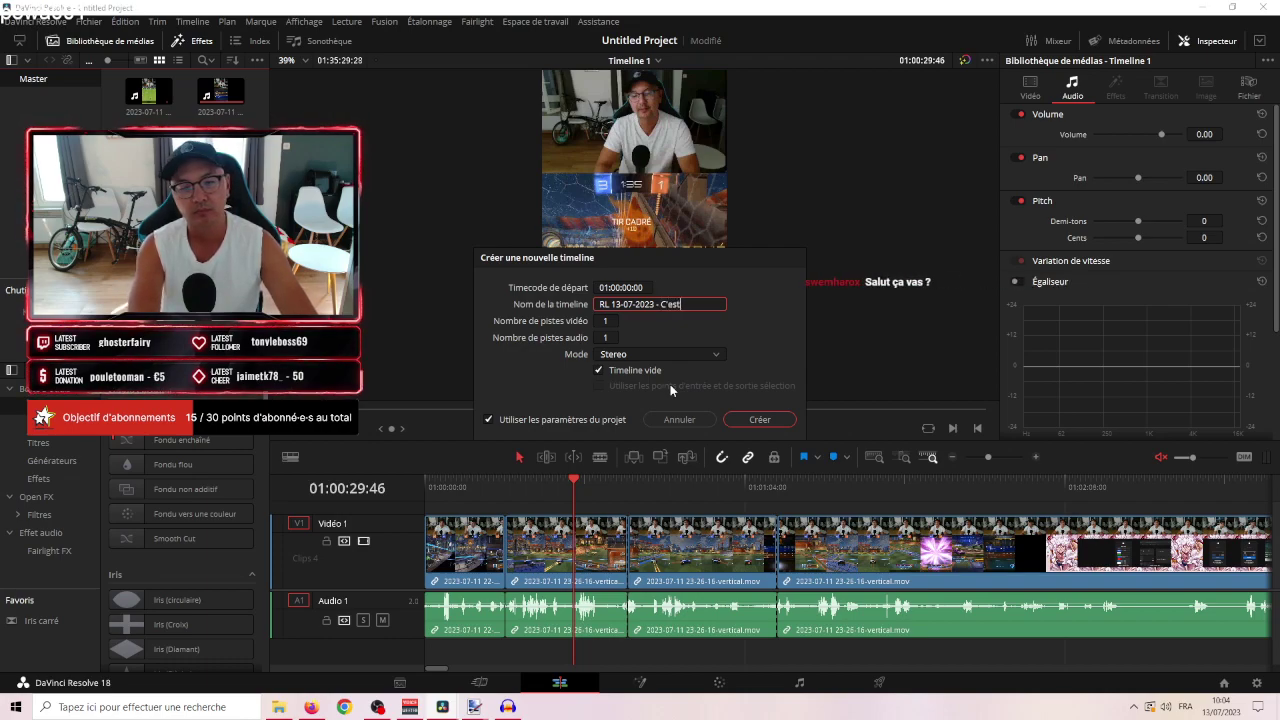
pyautogui.write(' fluide')
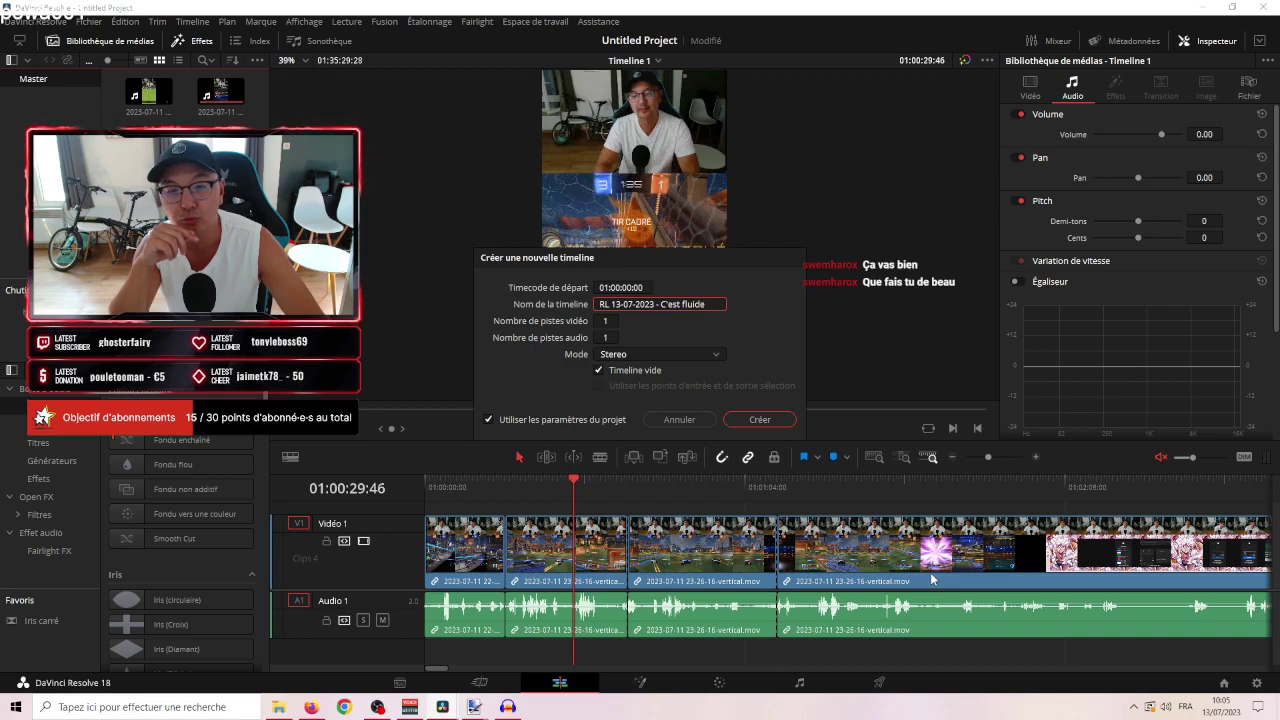
# Insert "manette" after "RL" in the new timeline's name and create it with the project settings.
pyautogui.hotkey('ctrl', 'a')
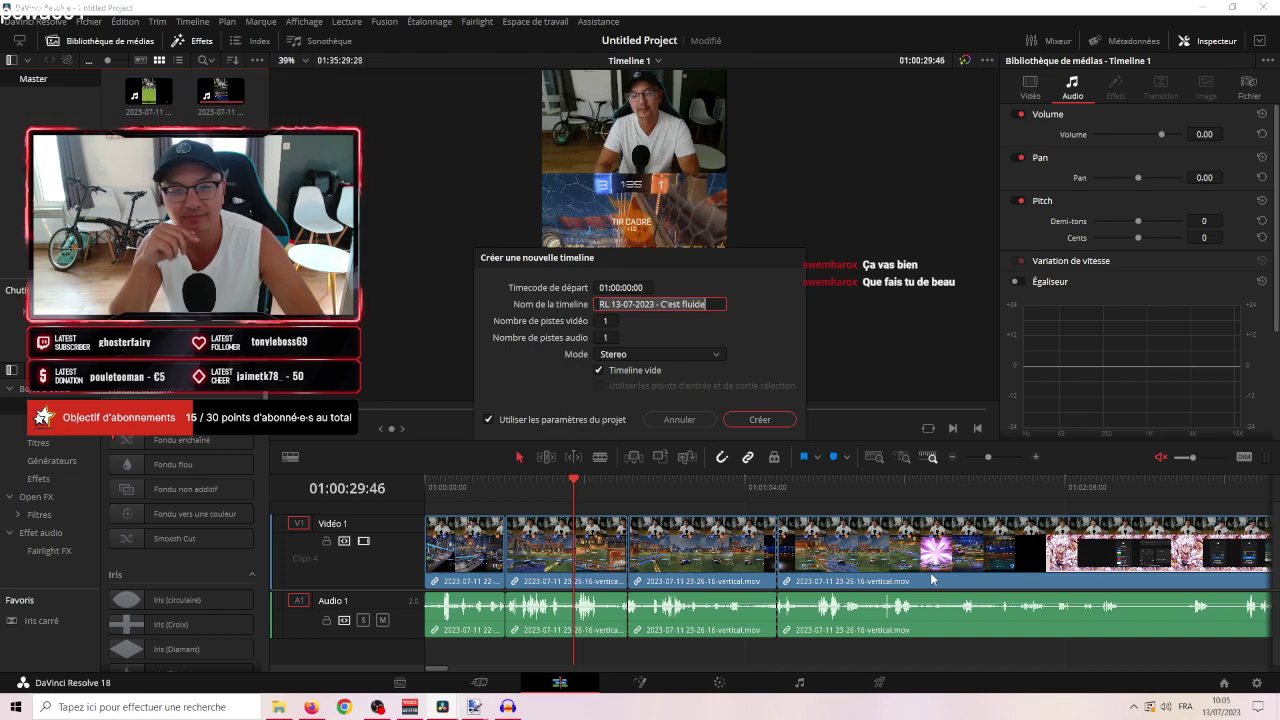
pyautogui.press('Left')
pyautogui.press('Left')
pyautogui.press('Left')
pyautogui.press('Left')
pyautogui.press('Left')
pyautogui.press('Left')
pyautogui.press('Left')
pyautogui.press('Left')
pyautogui.press('Left')
pyautogui.write('ma')
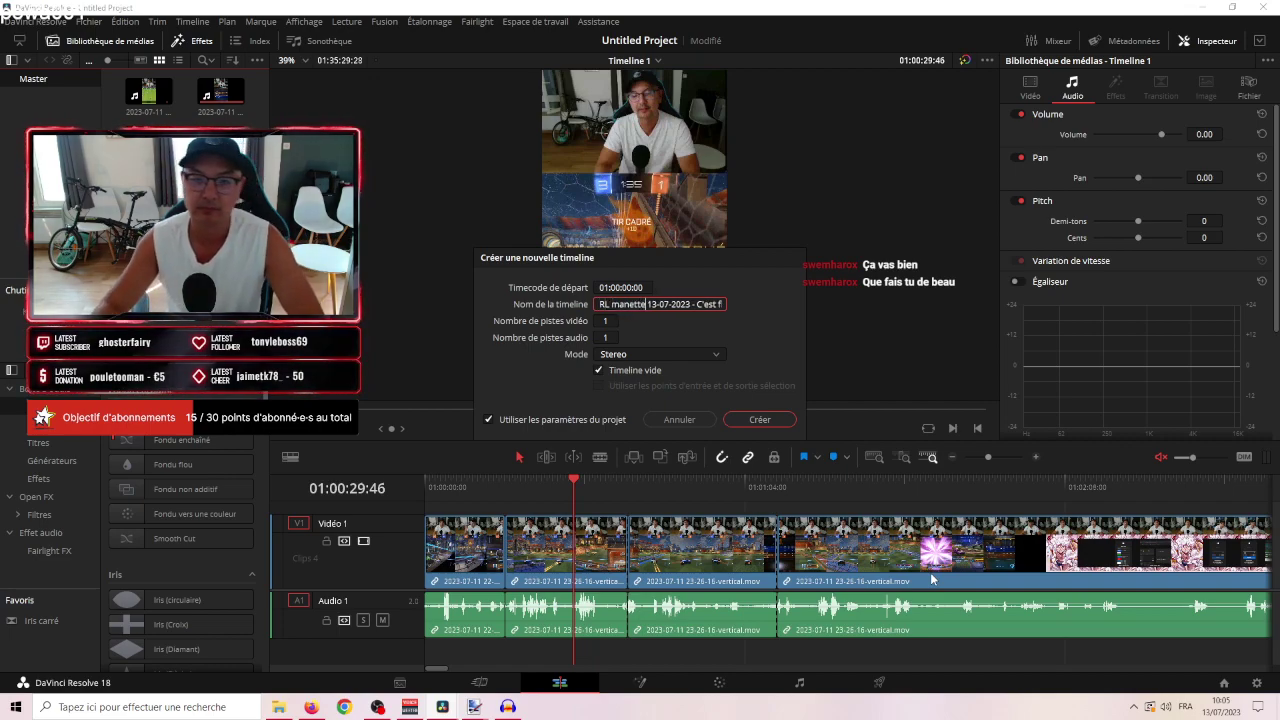
pyautogui.hotkey('ctrl', 'a')
pyautogui.click(775, 418)
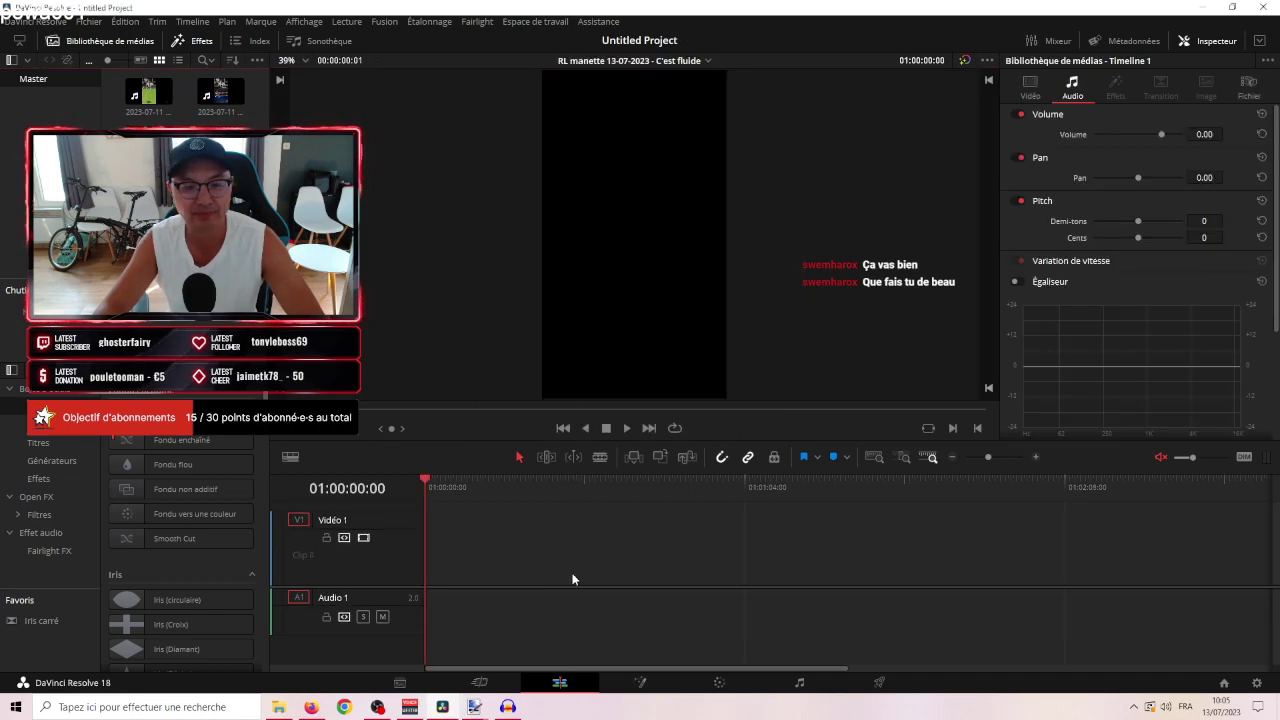
# Copy the second goal clip from Timeline 1 and paste it at the start of the "RL manette" timeline.
pyautogui.hotkey('ctrl', 'v')
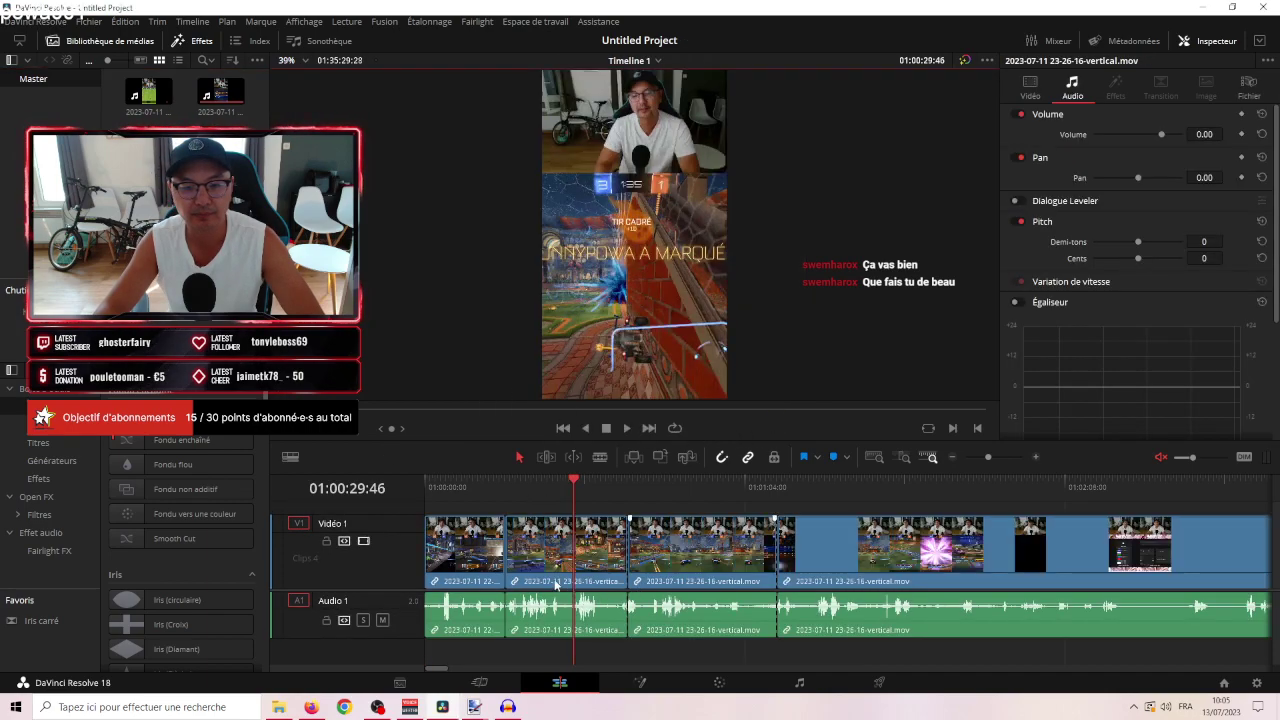
pyautogui.rightClick(562, 550)
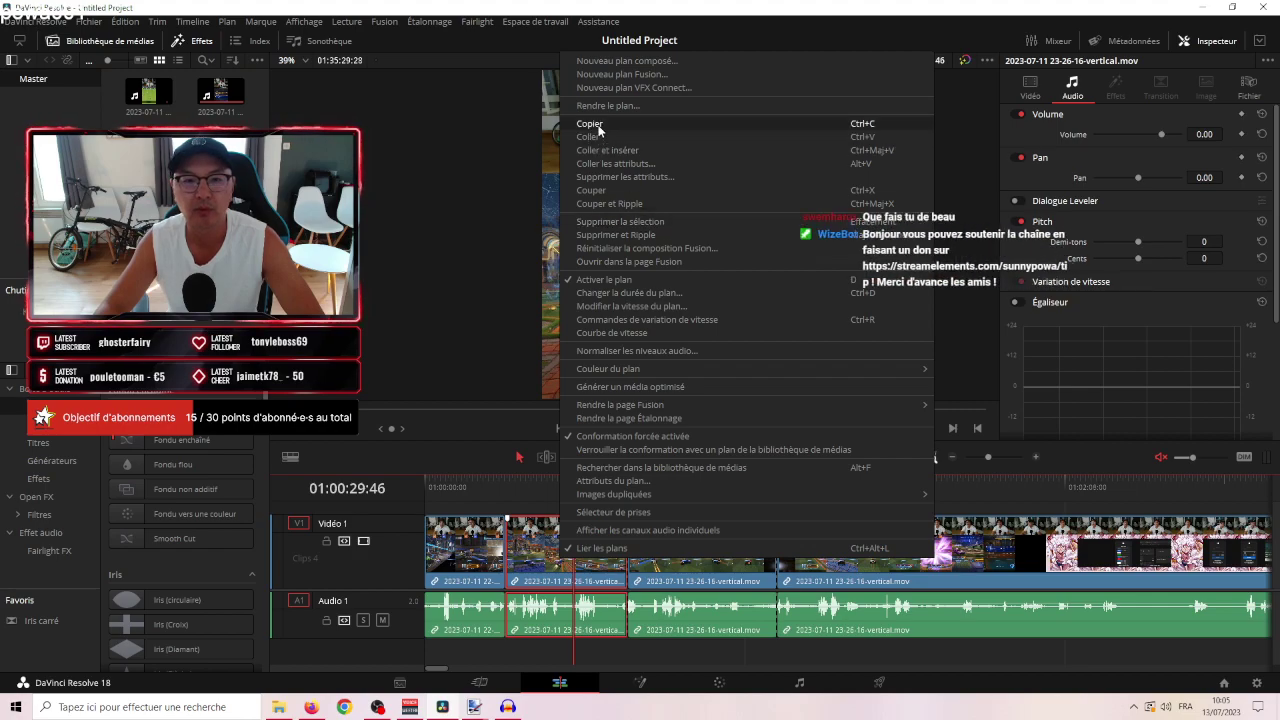
pyautogui.click(453, 221)
pyautogui.hotkey('ctrl', 'z')
pyautogui.hotkey('ctrl', 'z')
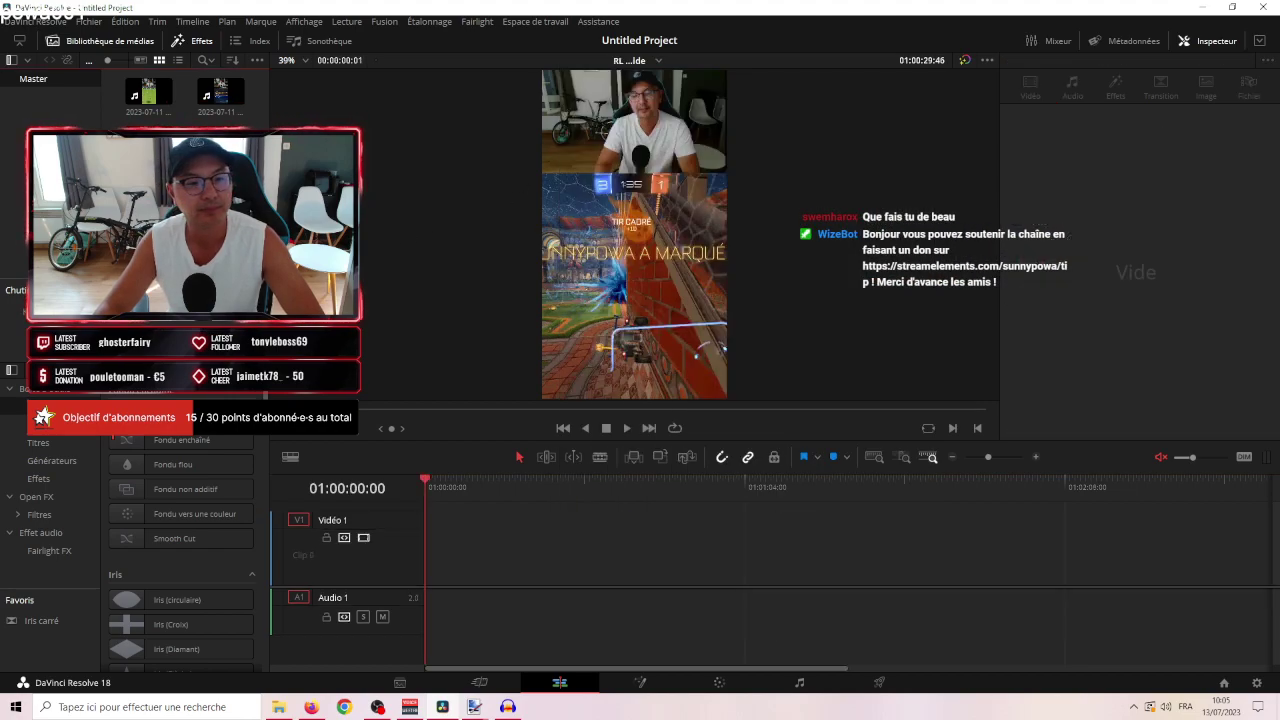
# Add the "RL manette 13-07-2023 - C'est fluide" timeline to the export list and return to the edit page.
pyautogui.click(880, 681)
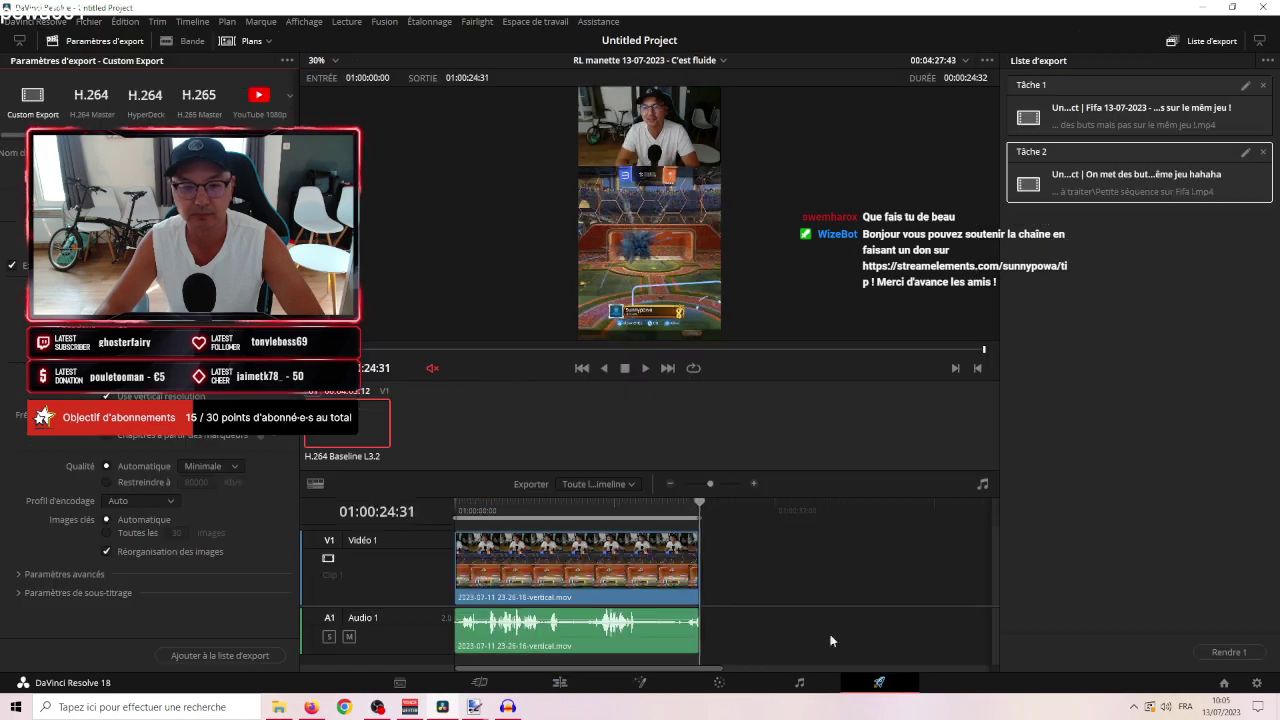
pyautogui.click(228, 657)
pyautogui.click(556, 678)
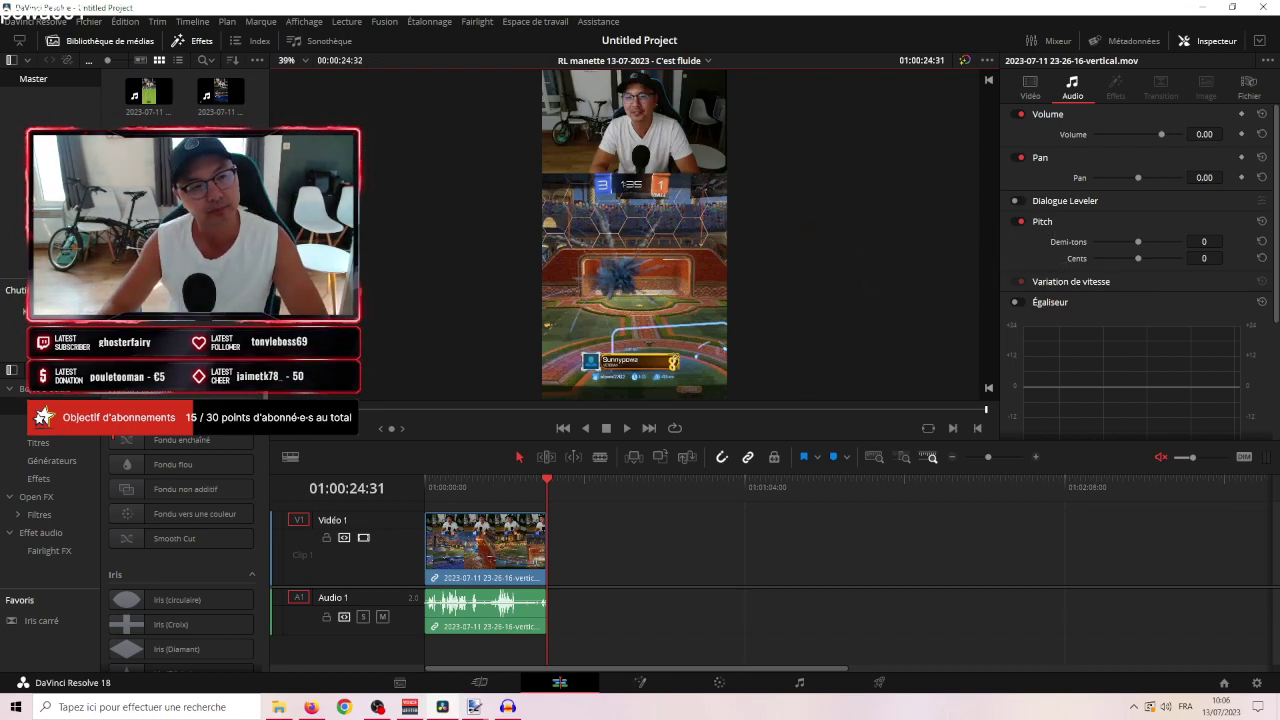
# Reopen Timeline 1, review the third clip's opening, split it at 01:00:47:12 and delete the lead-in before the cut.
pyautogui.doubleClick(148, 160)
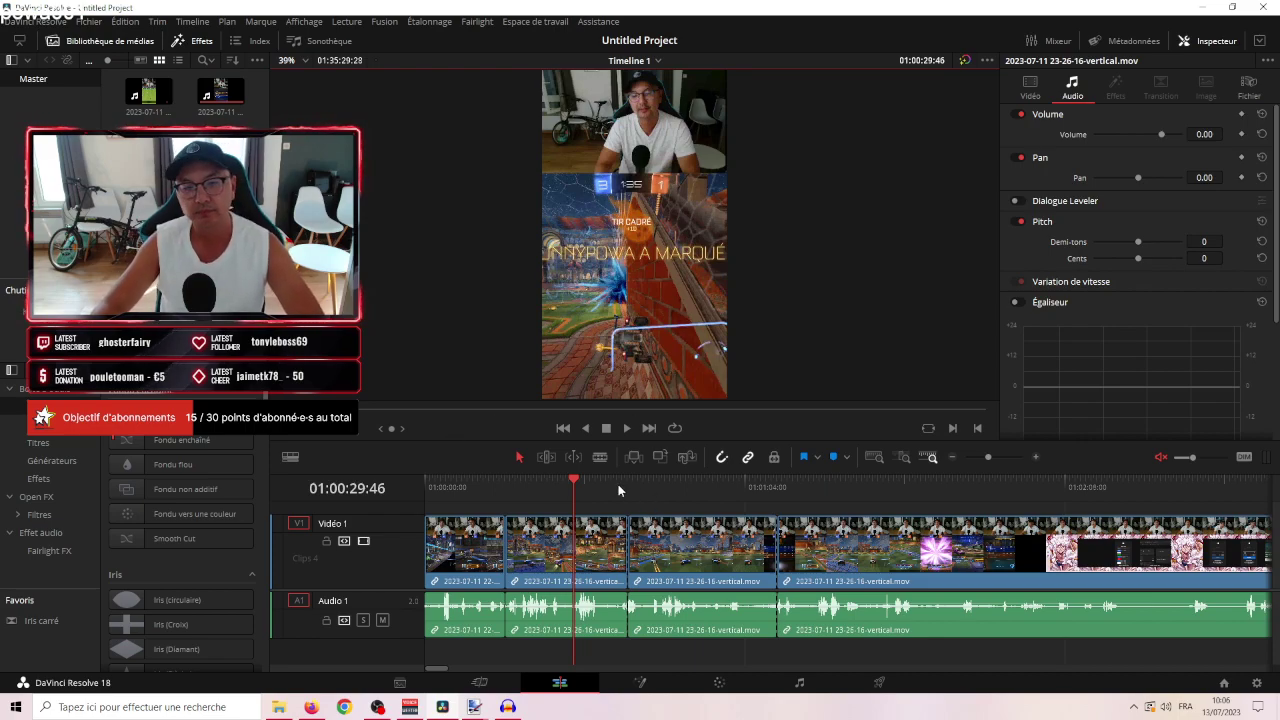
pyautogui.moveTo(581, 481); pyautogui.dragTo(629, 482)
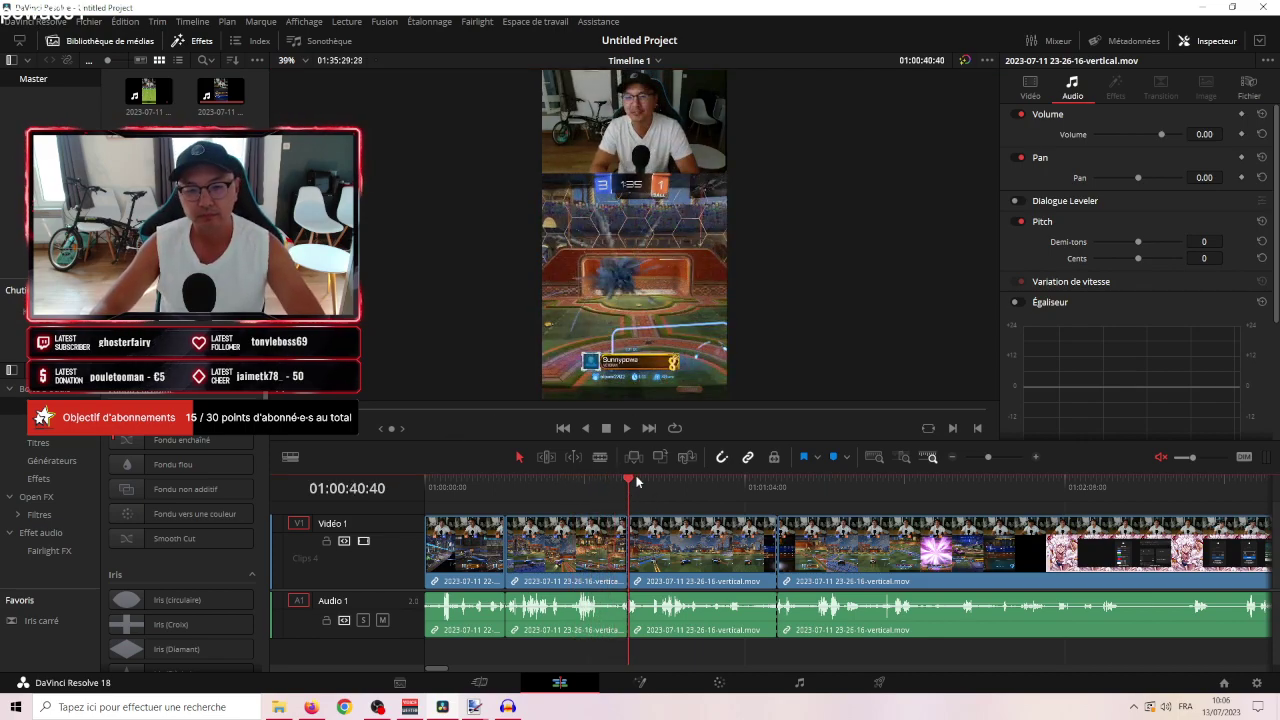
pyautogui.click(632, 426)
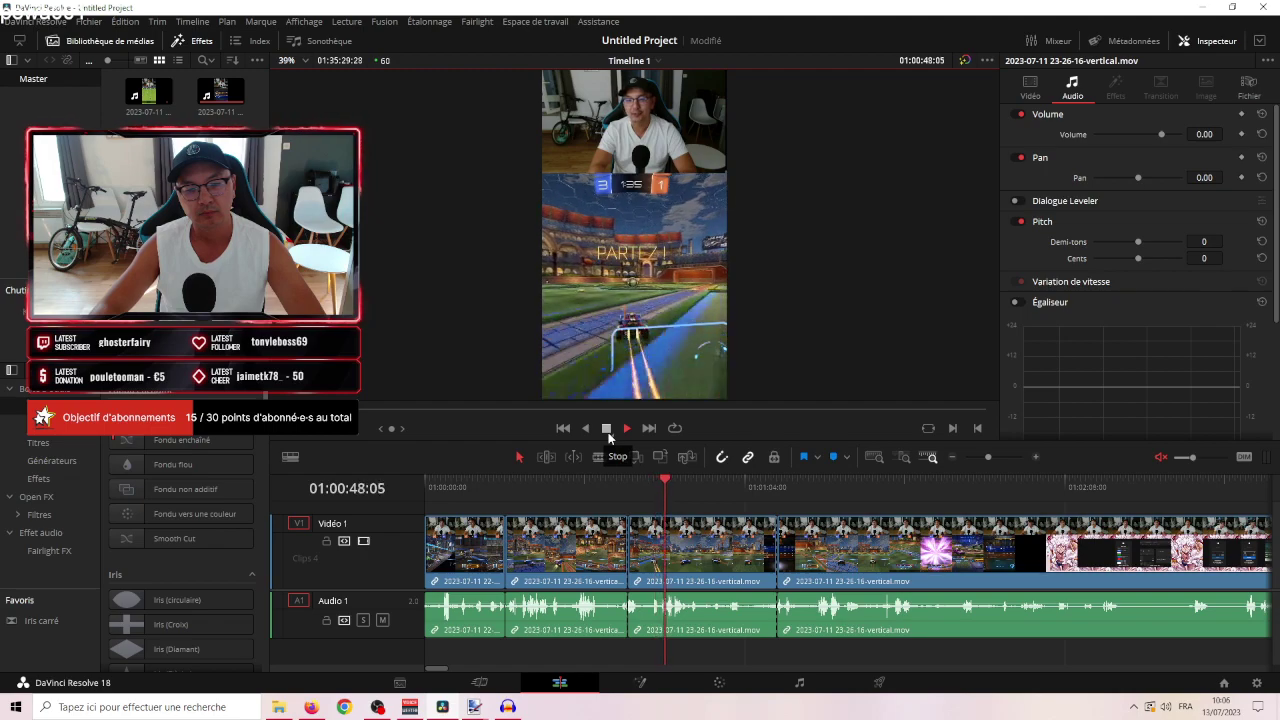
pyautogui.click(606, 430)
pyautogui.moveTo(668, 485); pyautogui.dragTo(663, 524)
pyautogui.hotkey('ctrl', 'b')
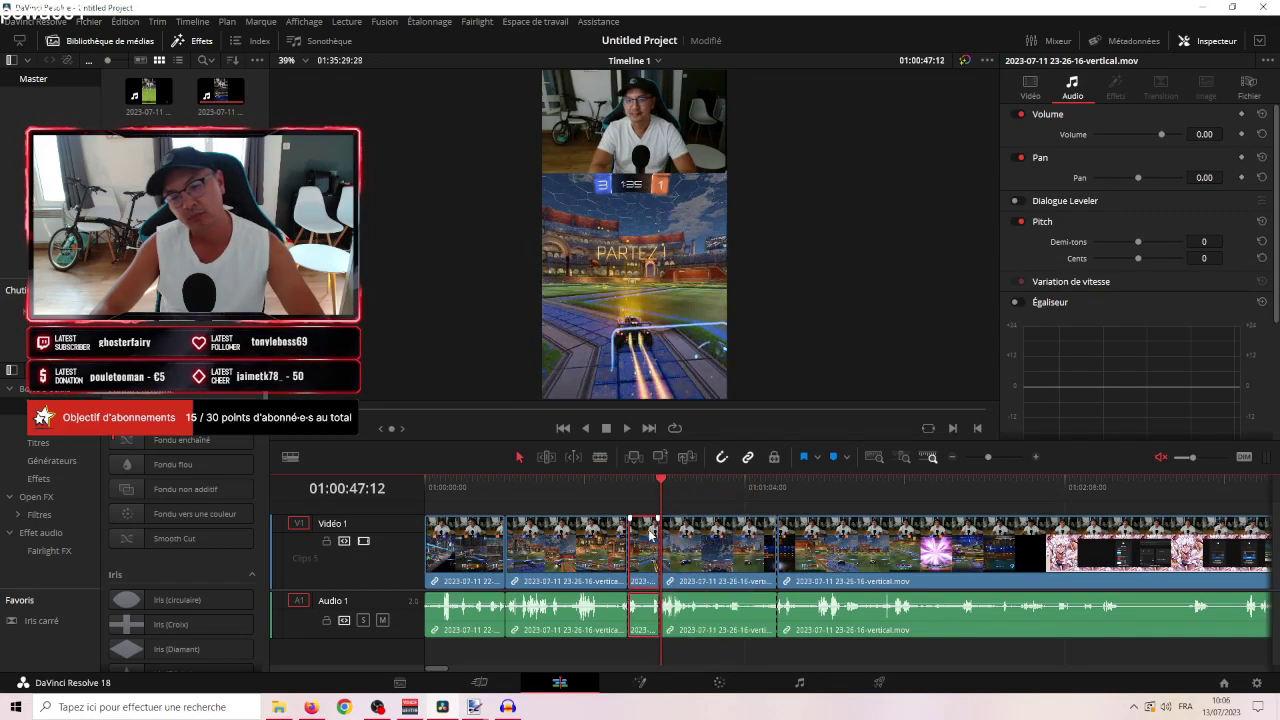
pyautogui.click(642, 530)
pyautogui.press('Delete')
# Play the shortened third clip, split the recording after it at 01:01:47:36 and delete the piece before that cut.
pyautogui.moveTo(642, 490); pyautogui.dragTo(737, 500)
pyautogui.click(629, 488)
pyautogui.click(626, 427)
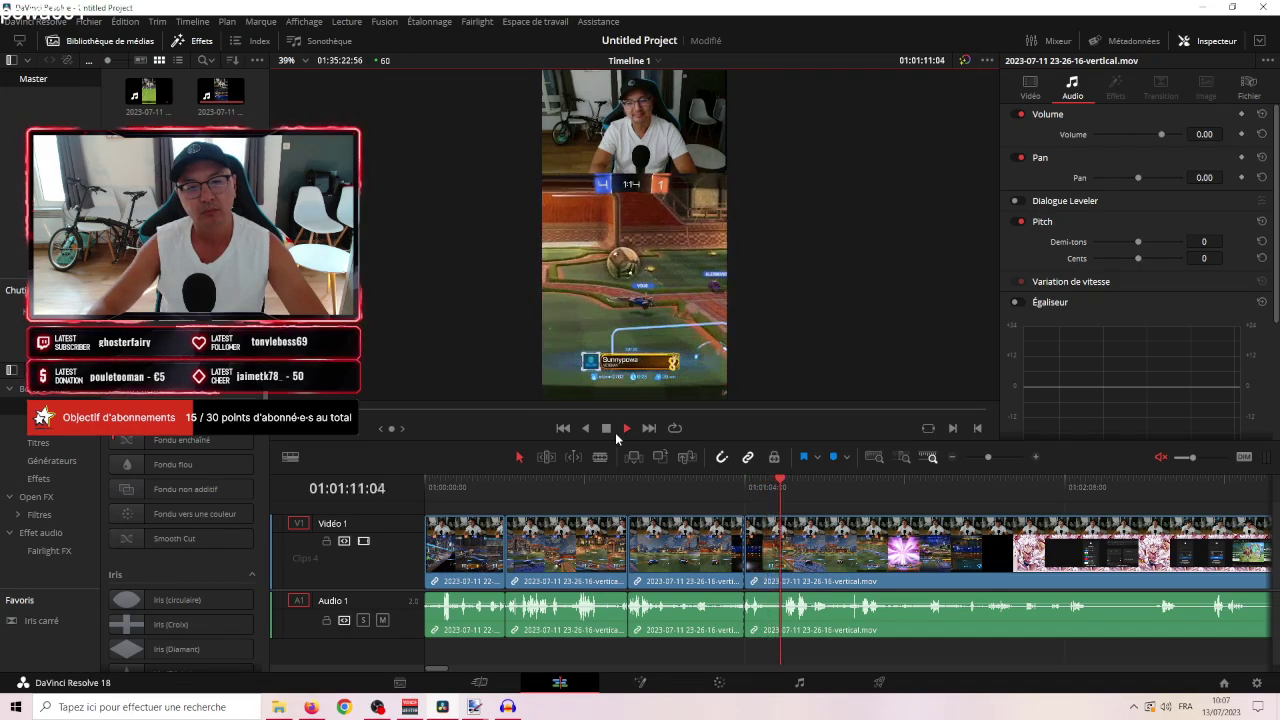
pyautogui.press('space')
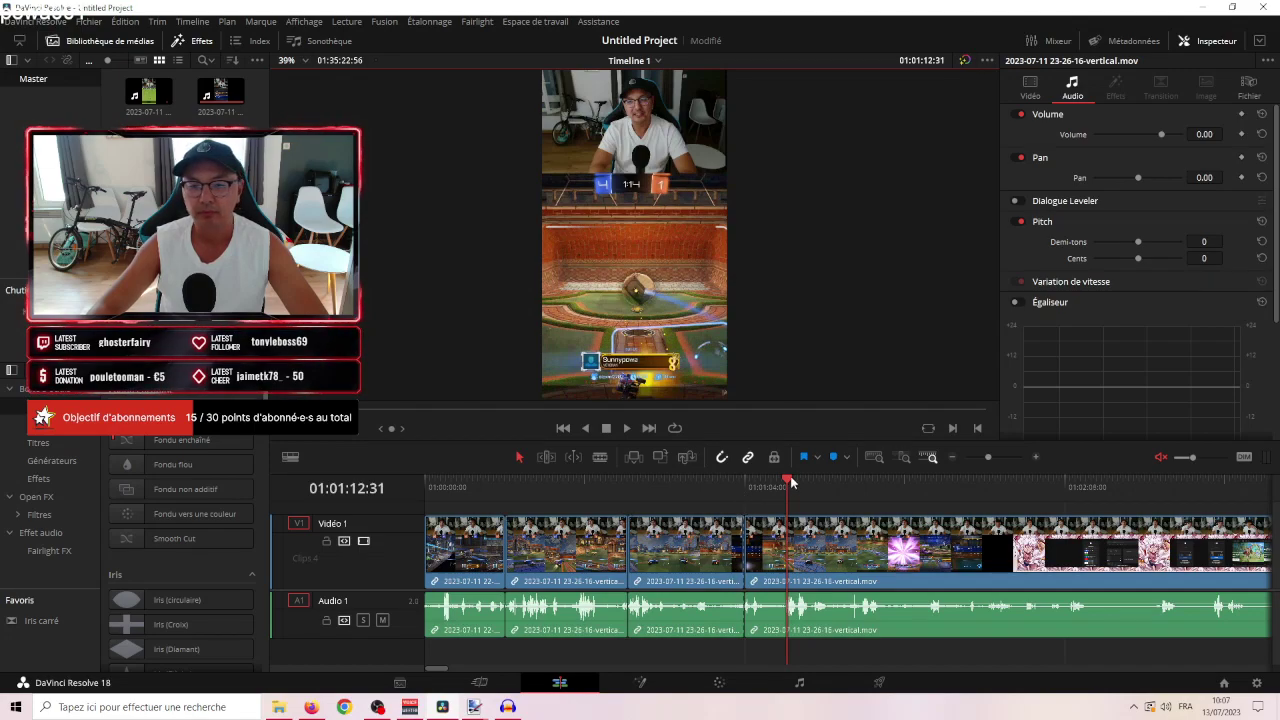
pyautogui.moveTo(790, 481); pyautogui.dragTo(963, 548)
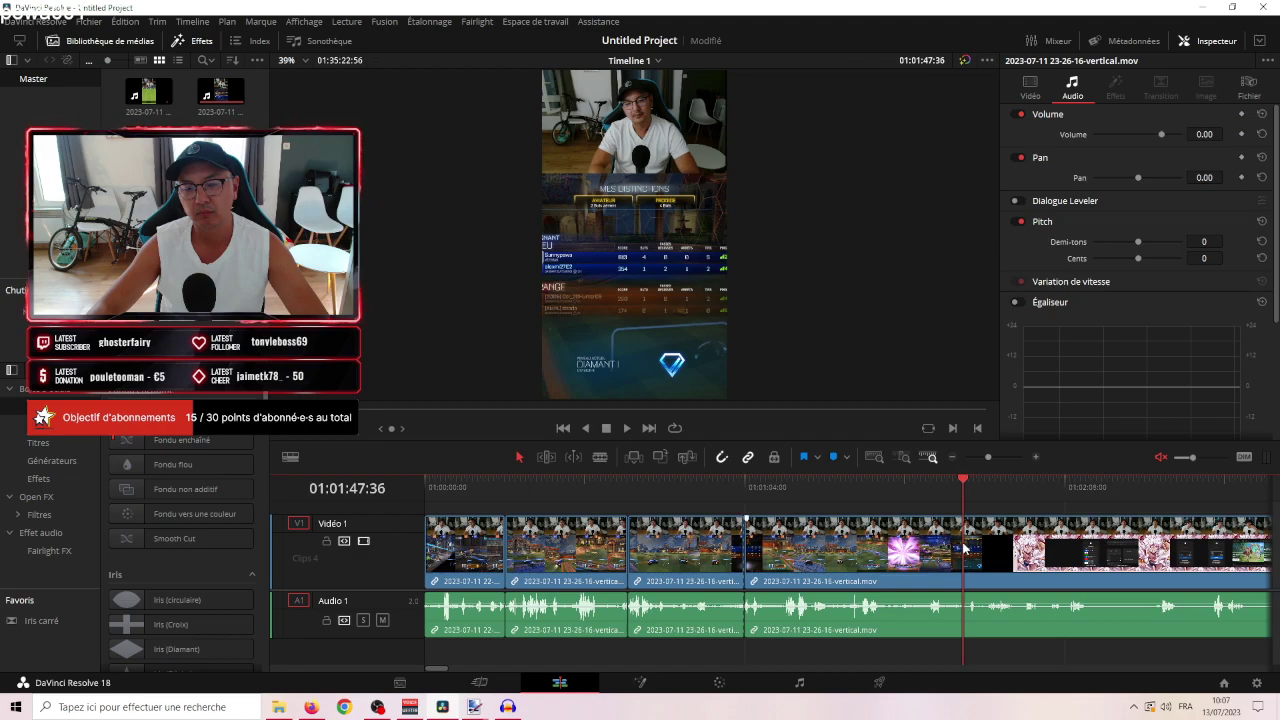
pyautogui.hotkey('ctrl', 'b')
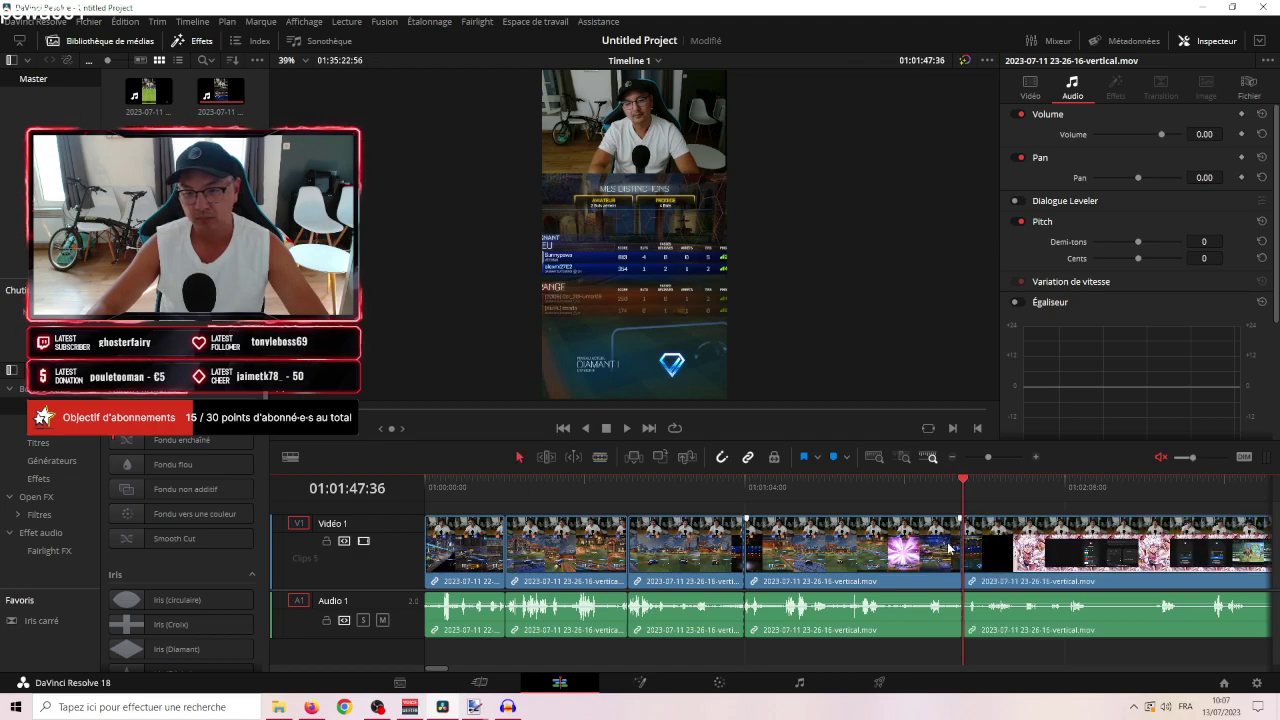
pyautogui.click(922, 545)
pyautogui.press('Delete')
# Extend the remaining recording's start backwards, split it at 01:01:42:08 and delete the piece before the new cut.
pyautogui.click(751, 487)
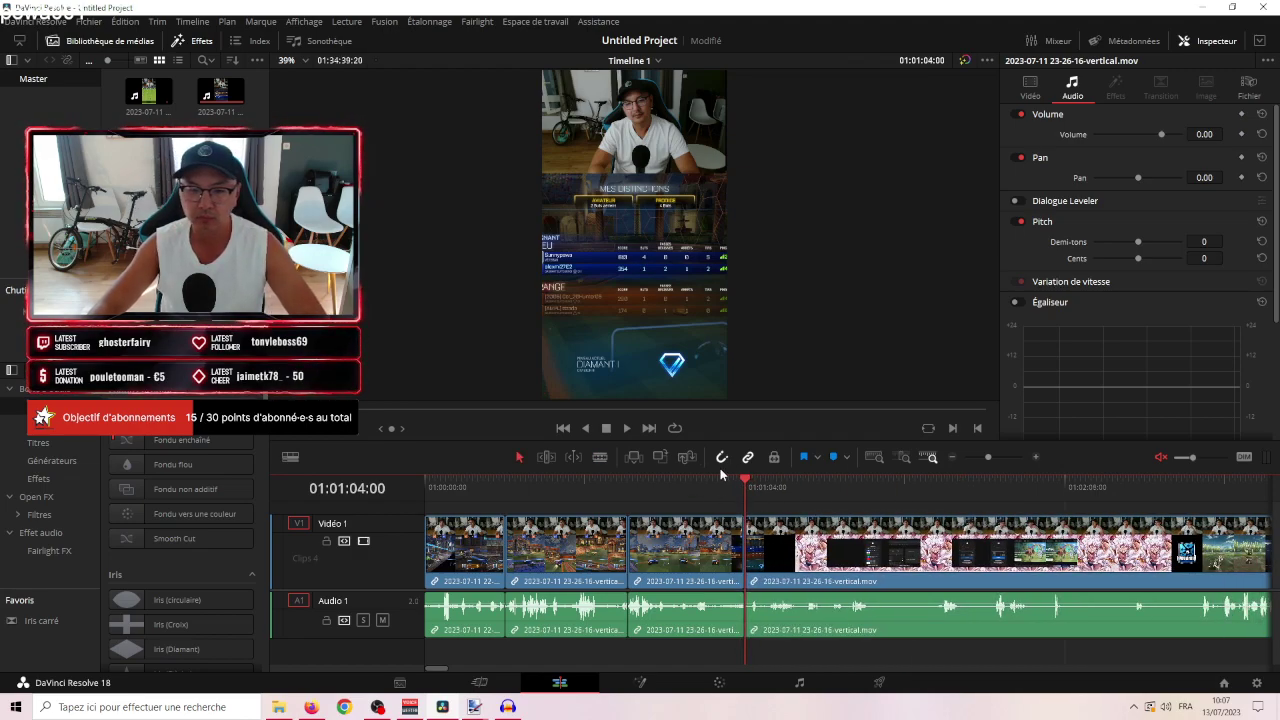
pyautogui.moveTo(771, 527); pyautogui.dragTo(757, 552)
pyautogui.moveTo(745, 490); pyautogui.dragTo(937, 524)
pyautogui.hotkey('ctrl', 'b')
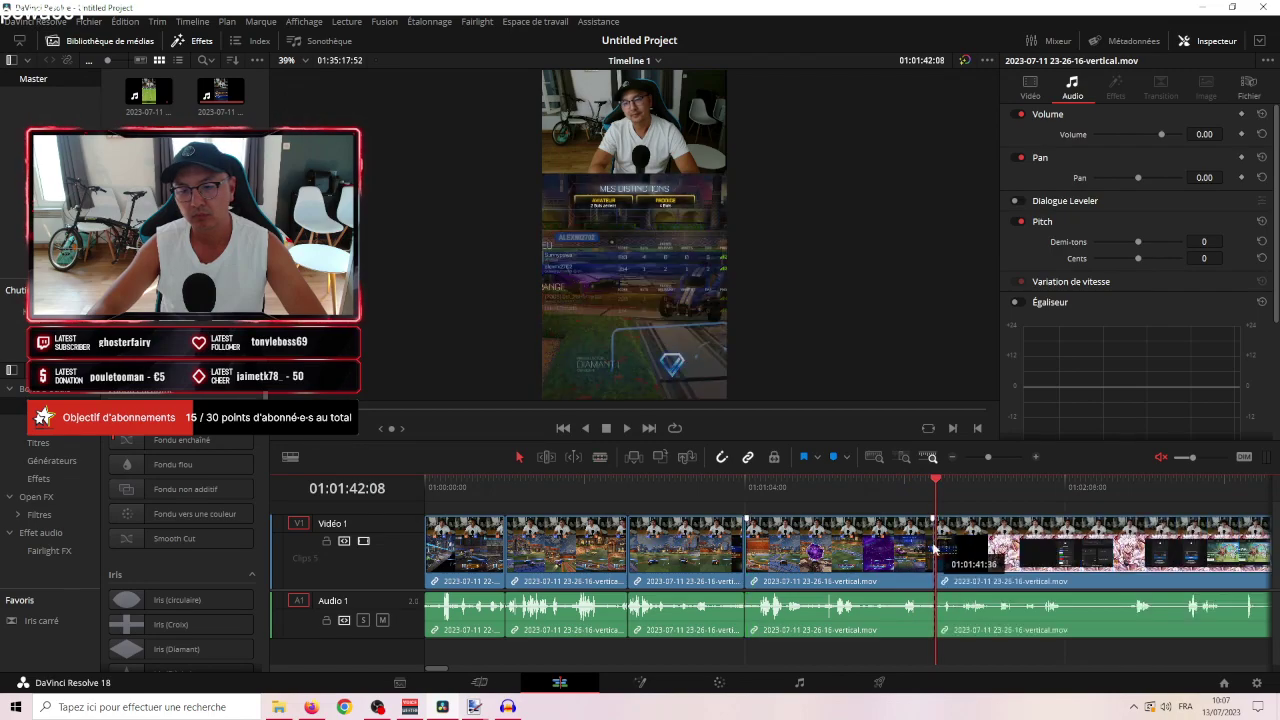
pyautogui.click(897, 549)
pyautogui.press('Delete')
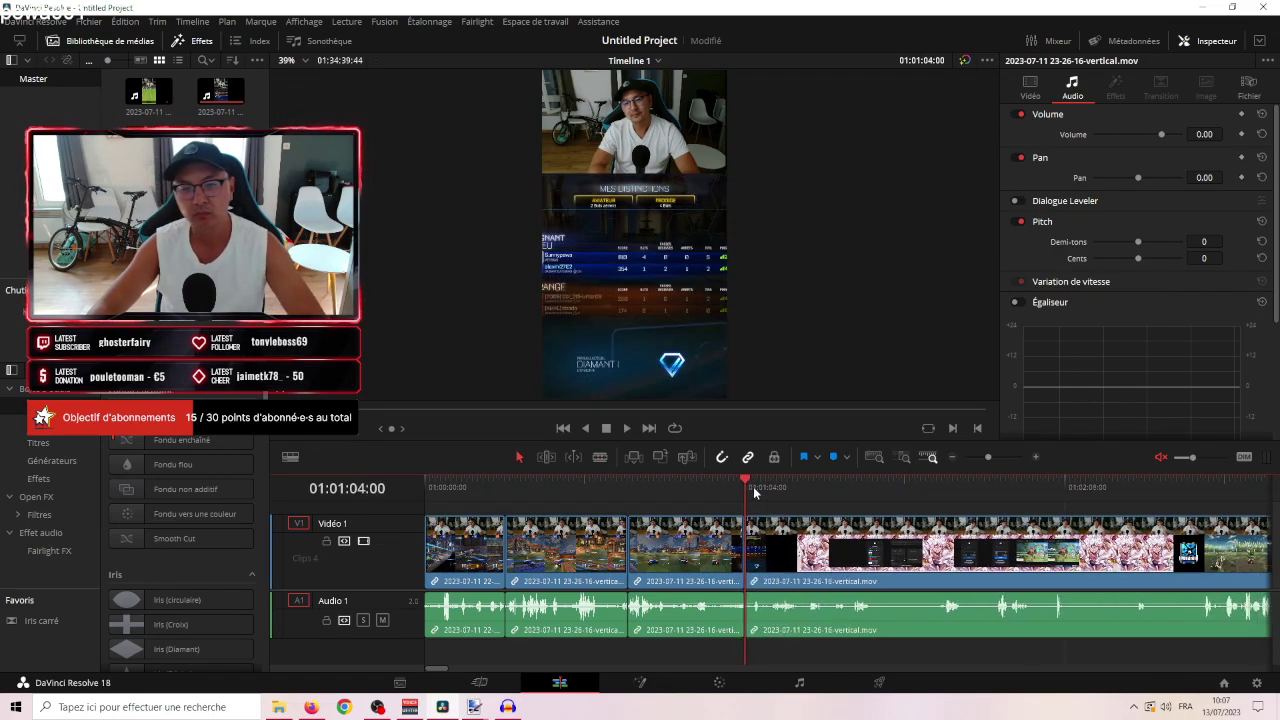
# Split the remaining recording at 01:01:05:26 on the match results screen and select the long part after the cut.
pyautogui.moveTo(757, 493)
pyautogui.mouseDown()
pyautogui.moveTo(767, 489)
pyautogui.moveTo(757, 494)
pyautogui.mouseUp()
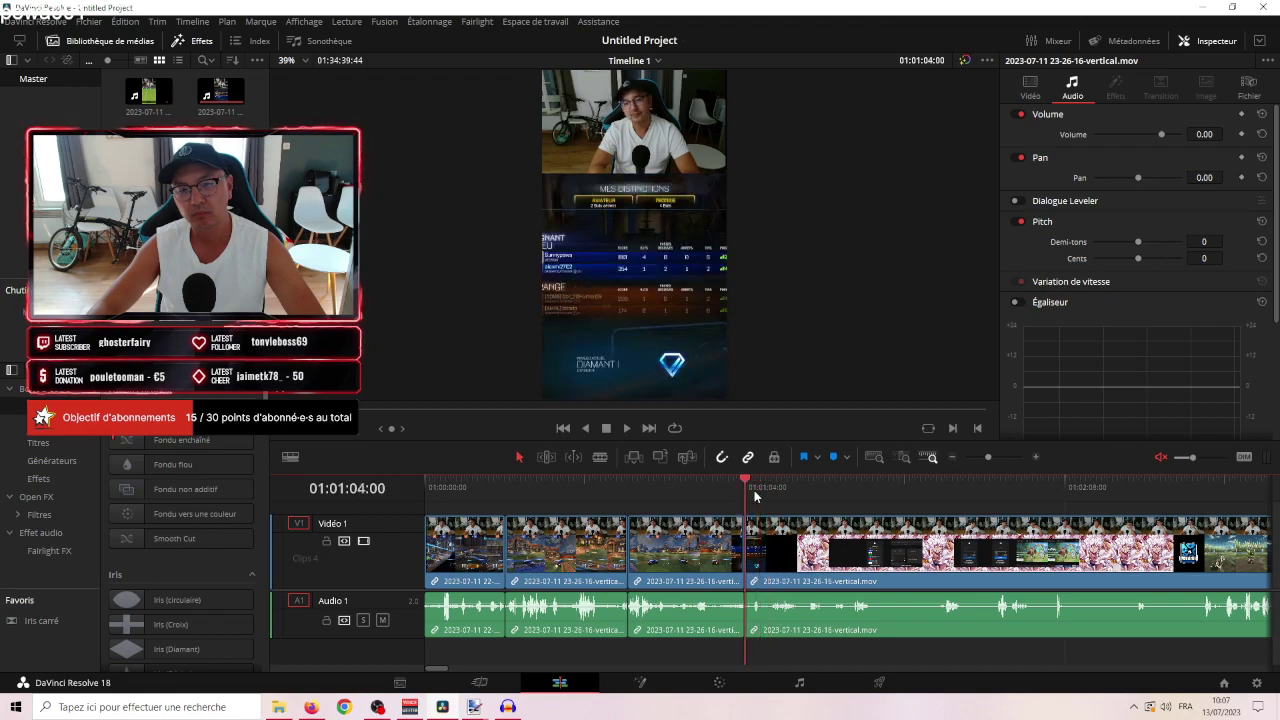
pyautogui.click(1035, 457)
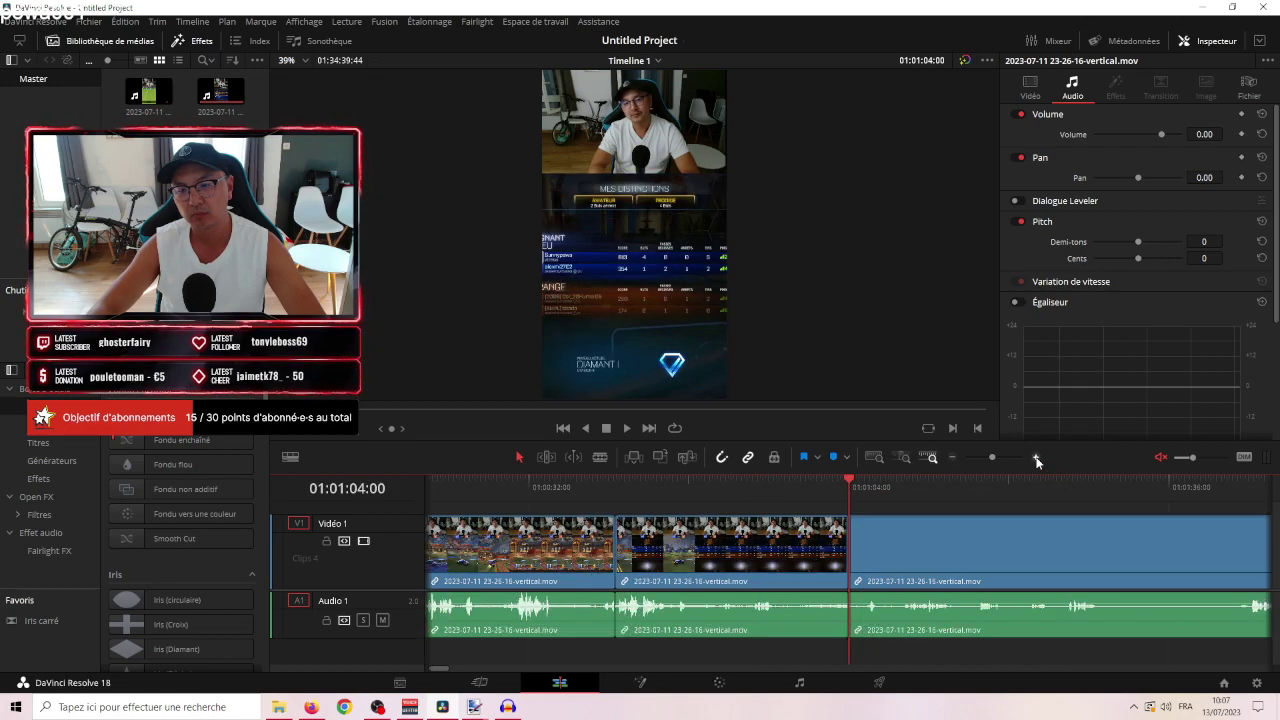
pyautogui.moveTo(853, 489); pyautogui.dragTo(879, 505)
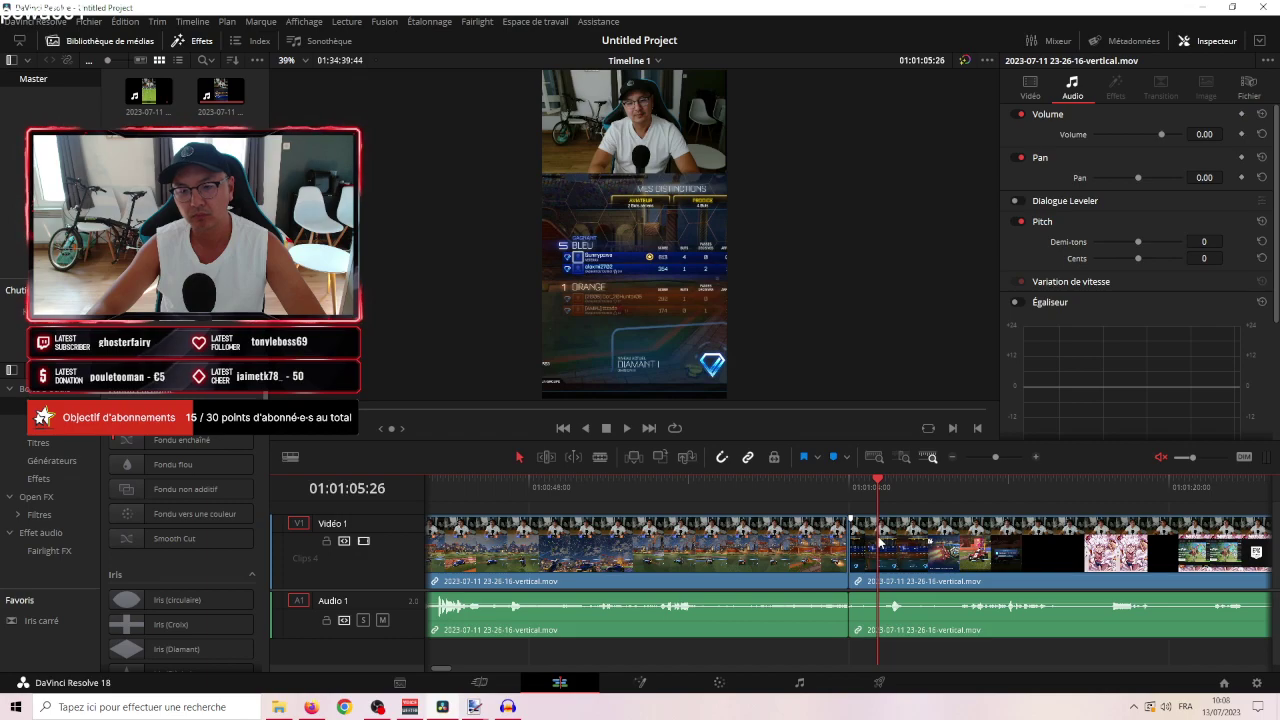
pyautogui.hotkey('ctrl', 'b')
pyautogui.click(1033, 522)
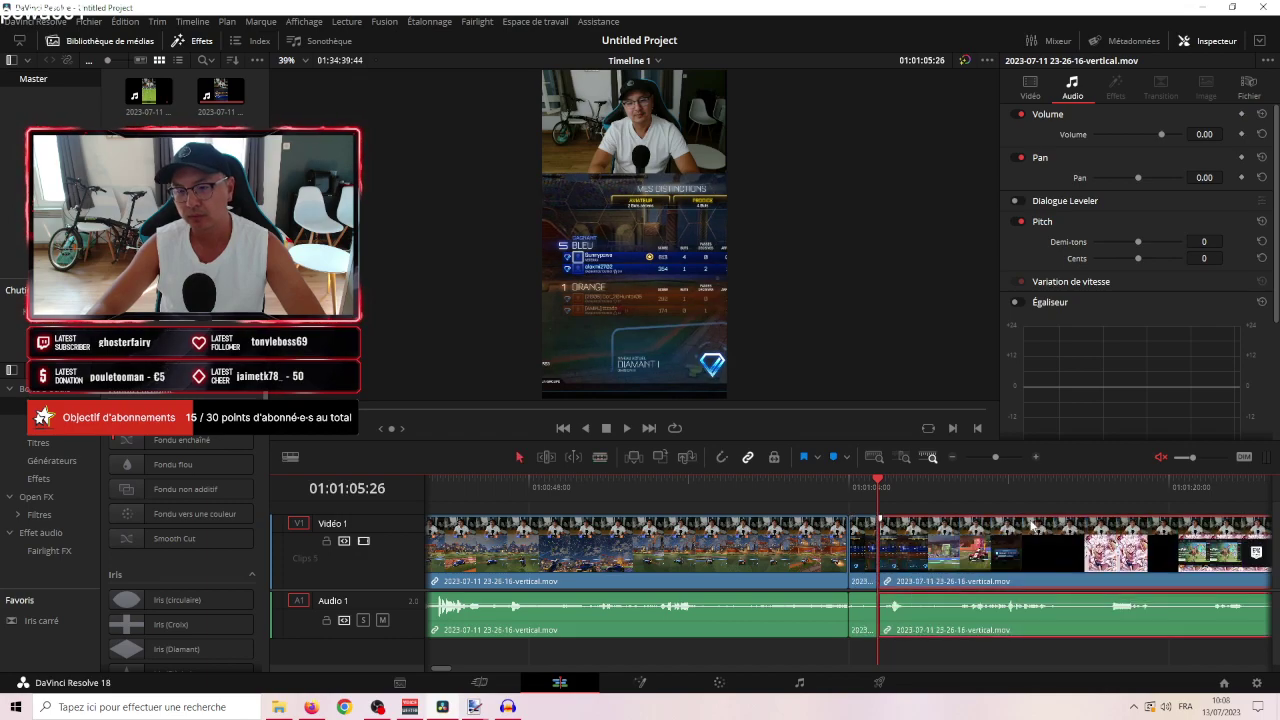
pyautogui.click(952, 457)
pyautogui.click(952, 457)
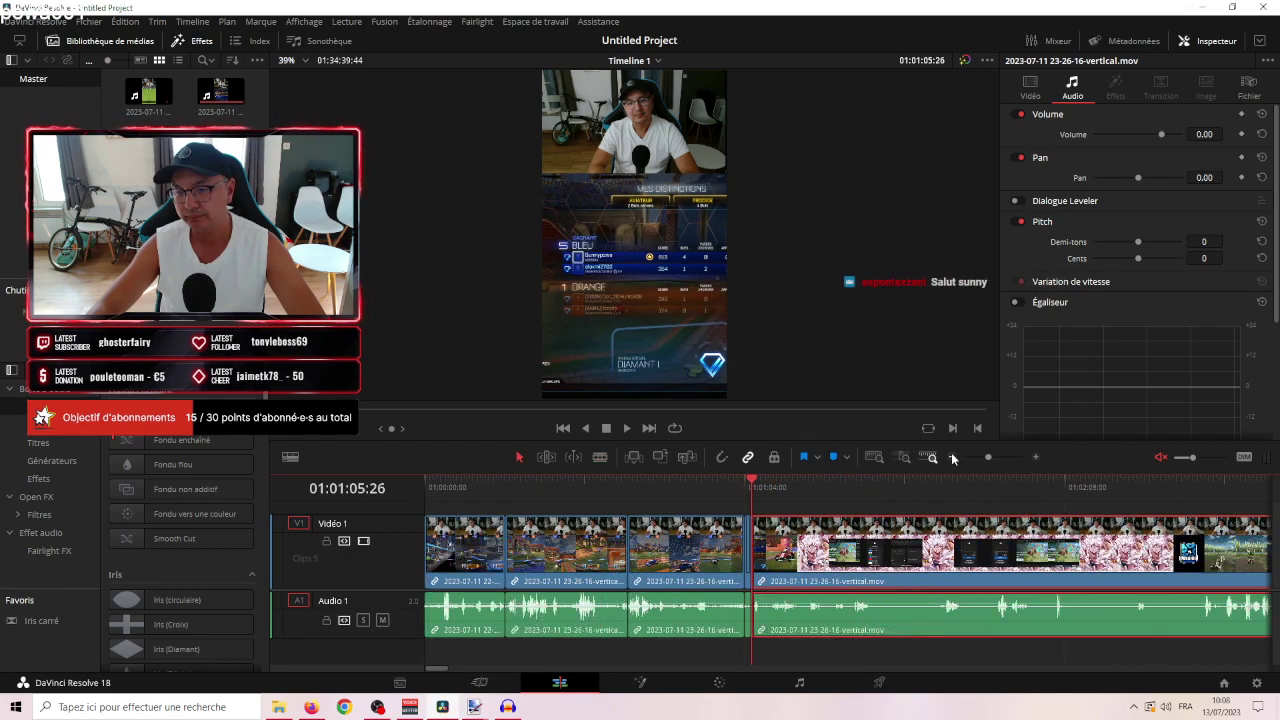
pyautogui.click(952, 457)
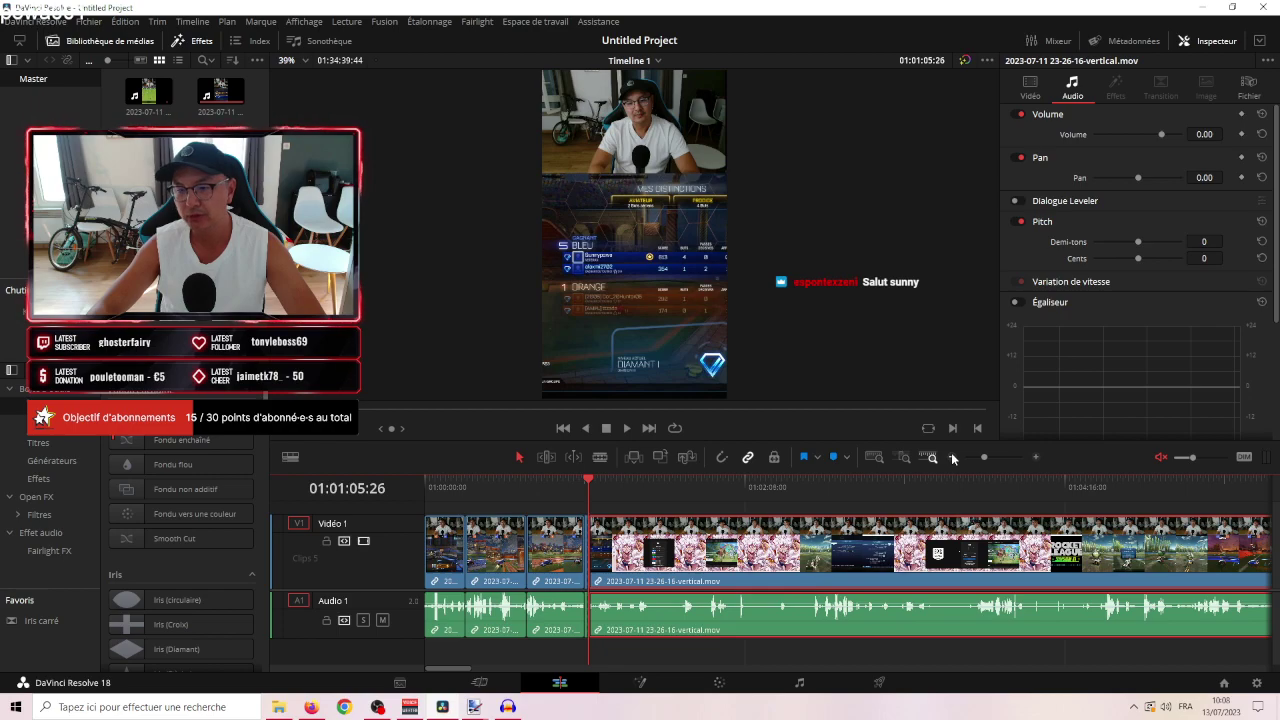
# Return the playhead to the start of Timeline 1 and create a timeline titled "Si vous avez ce bug texture sur RL ! J'ai la solution".
pyautogui.click(952, 457)
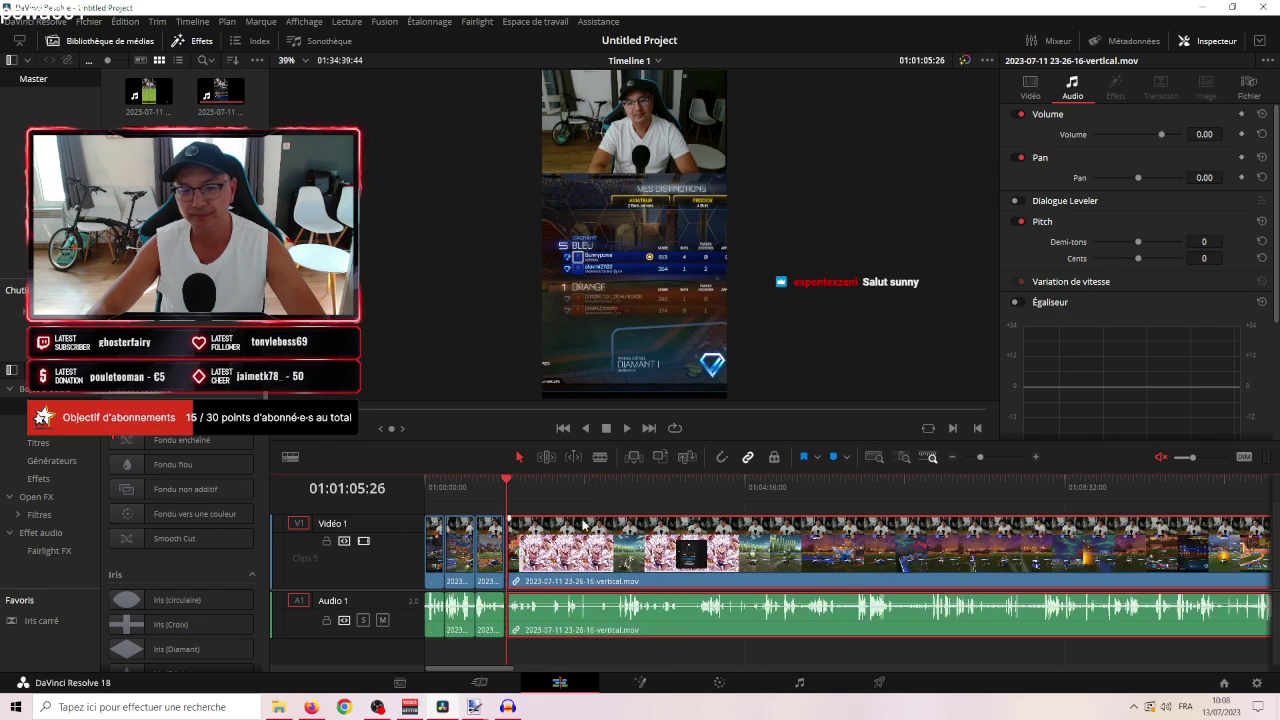
pyautogui.moveTo(506, 480); pyautogui.dragTo(1089, 517)
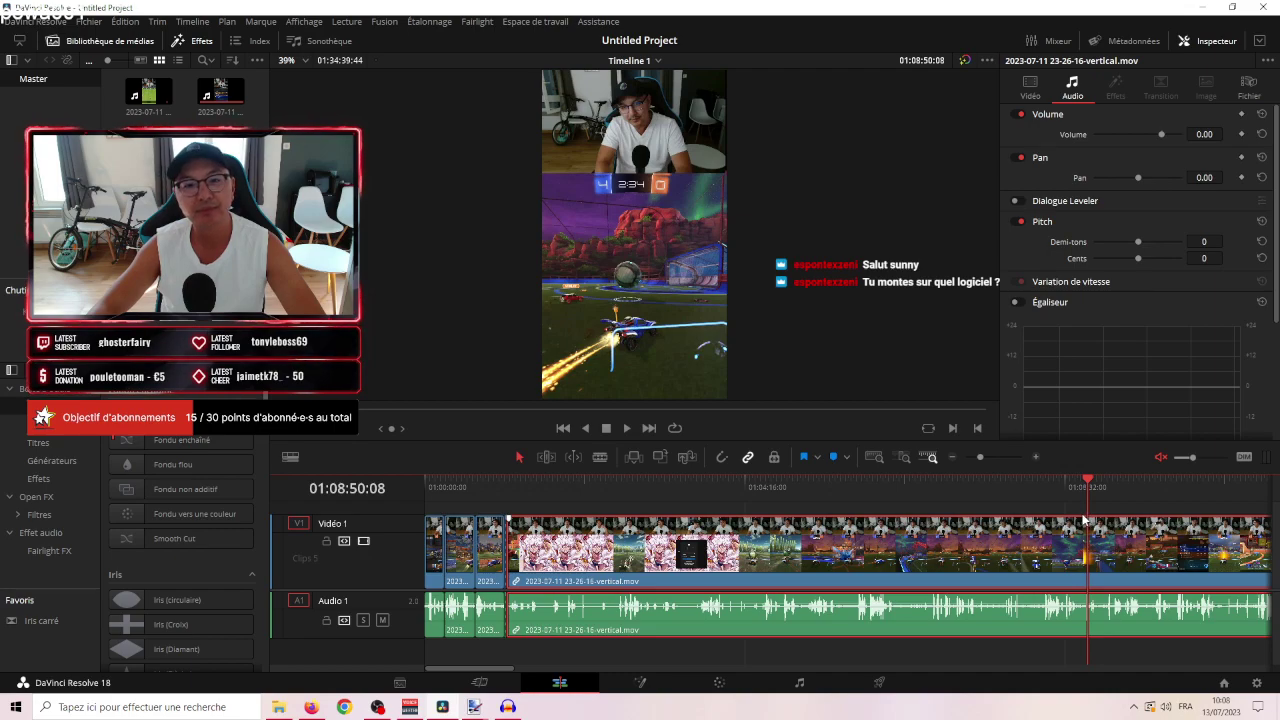
pyautogui.moveTo(740, 517); pyautogui.dragTo(425, 490)
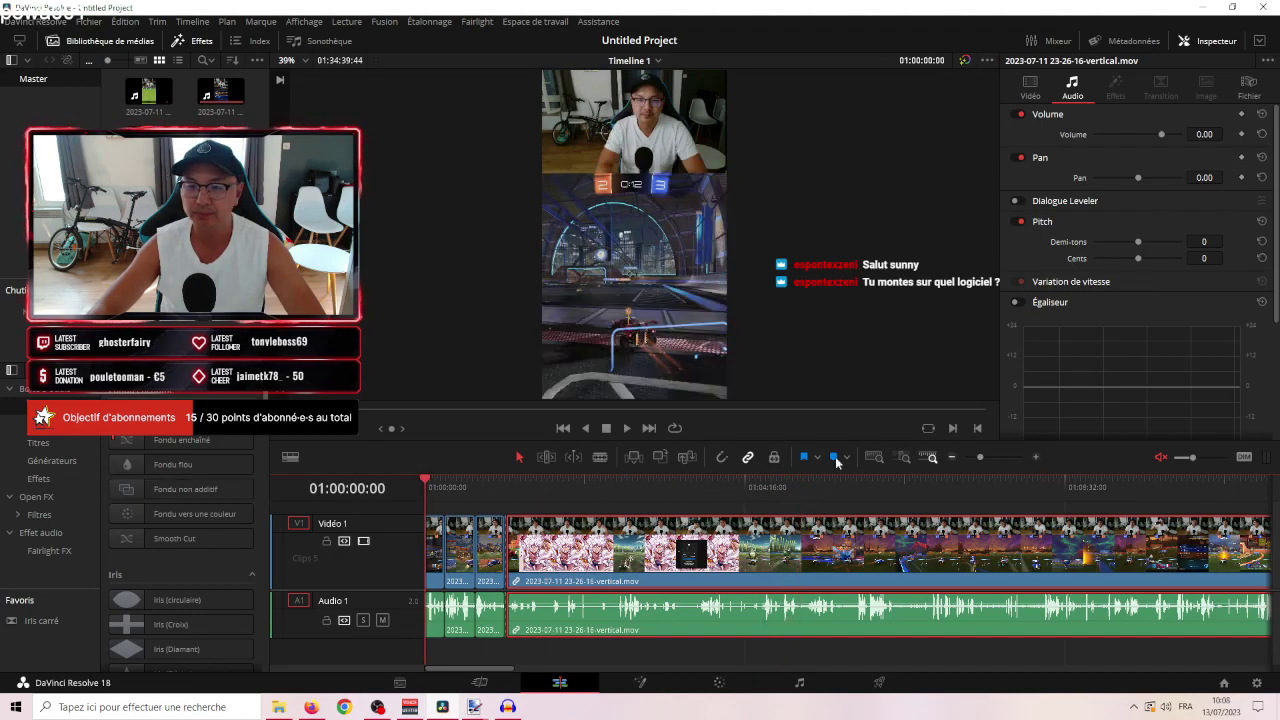
pyautogui.rightClick(263, 309)
pyautogui.click(563, 314)
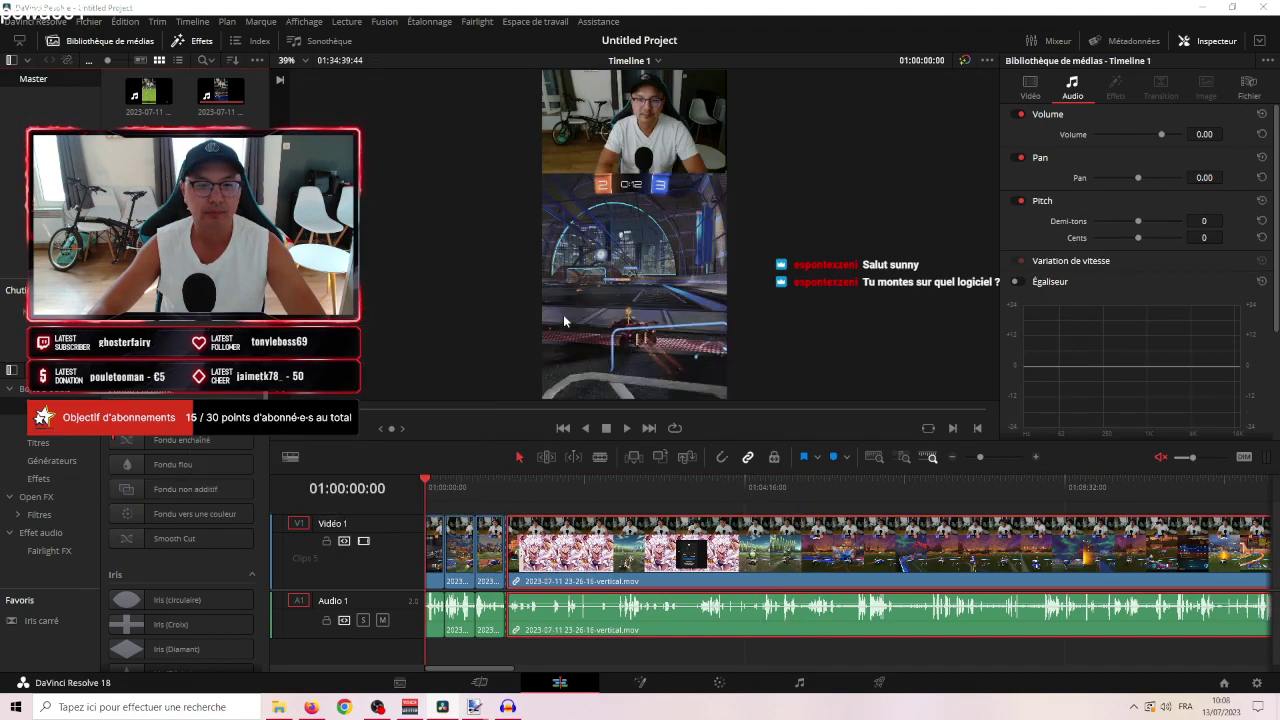
pyautogui.write('Si')
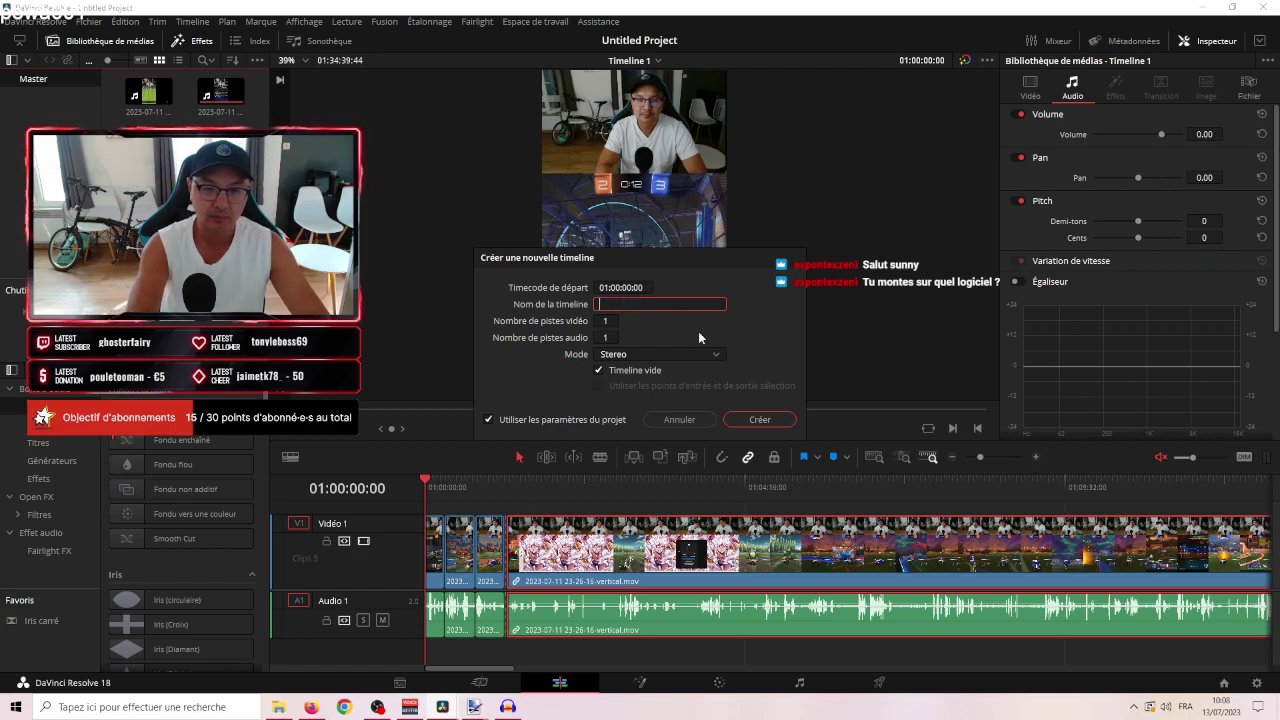
pyautogui.write(' vous')
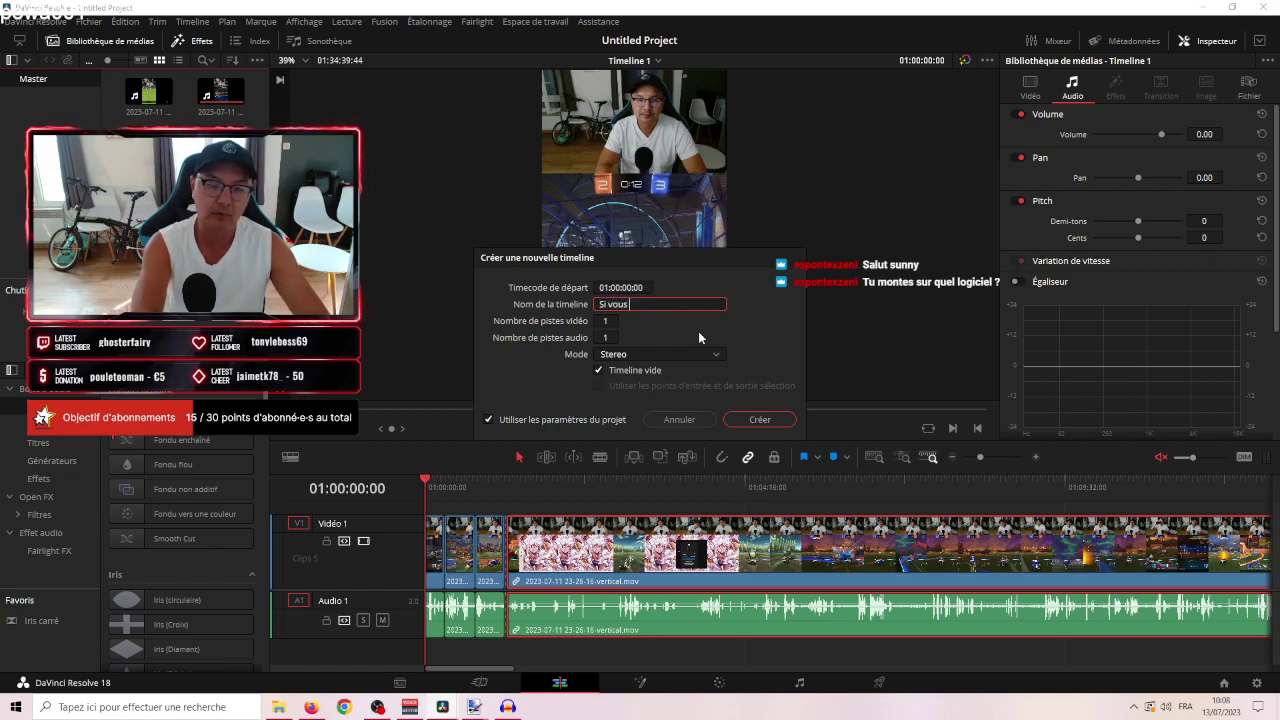
pyautogui.write(' avez ce')
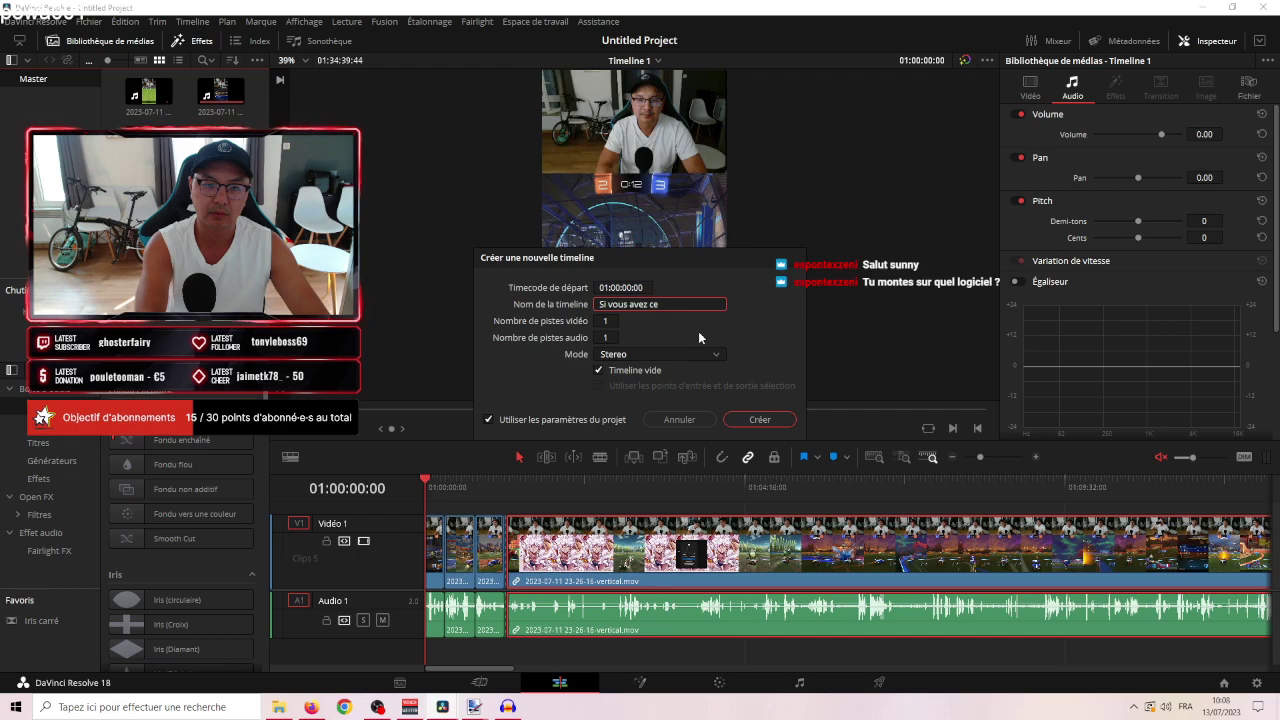
pyautogui.write('t')
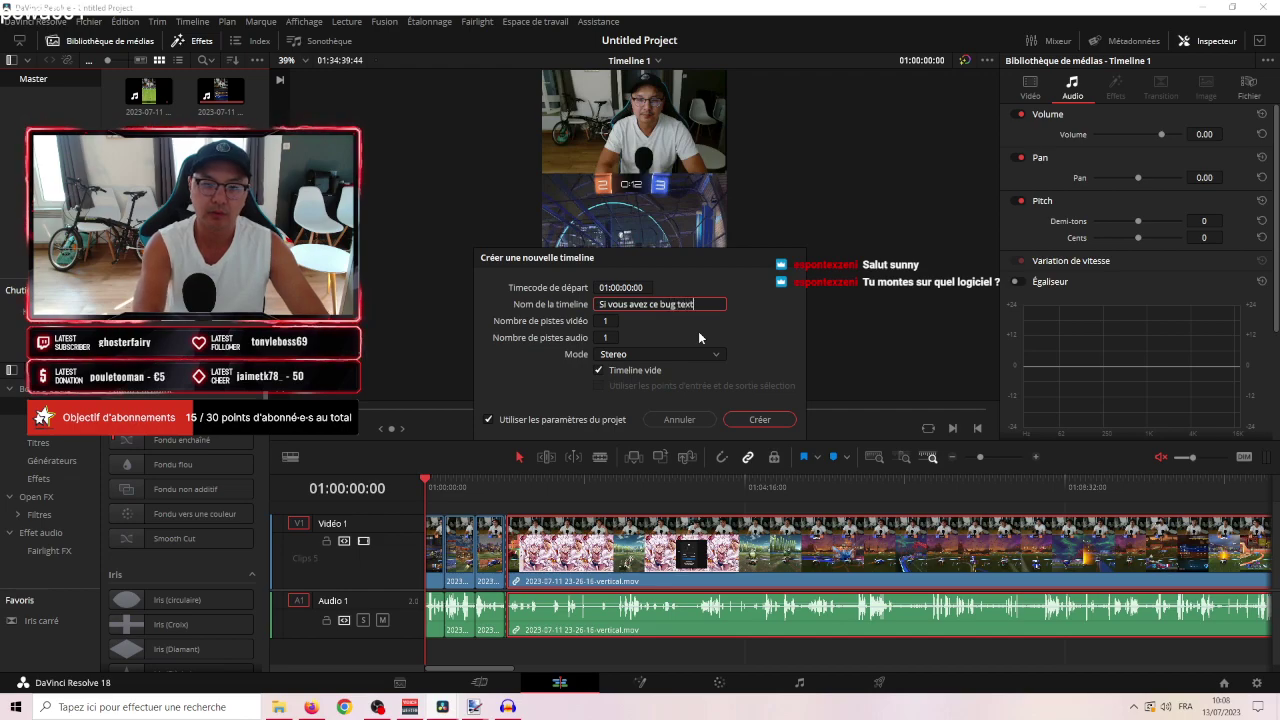
pyautogui.write('ure sur RL !')
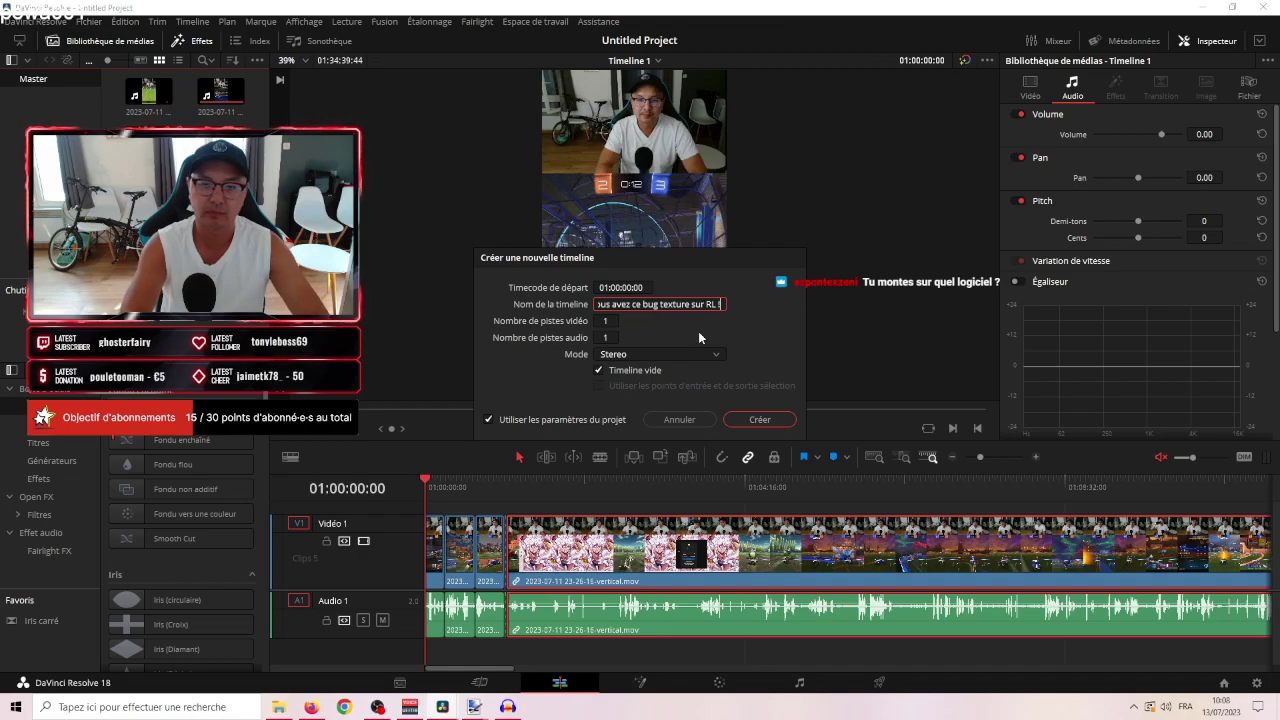
pyautogui.hotkey('ctrl', 'a')
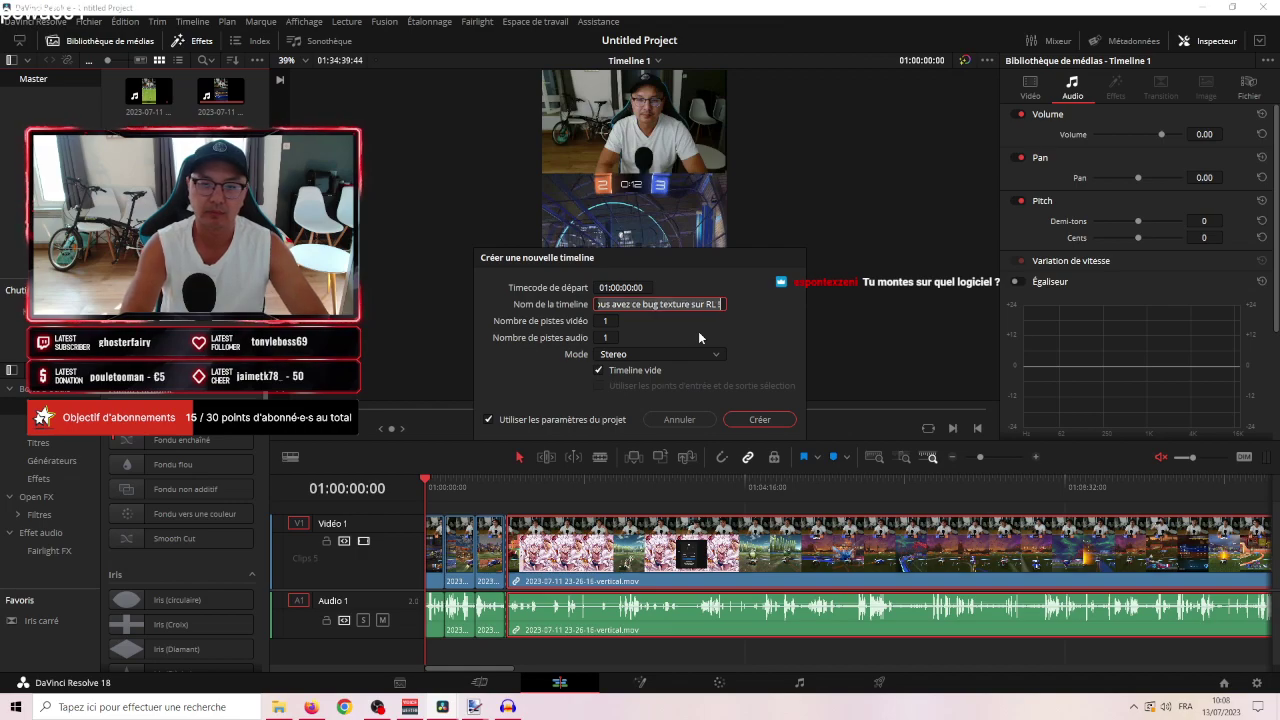
pyautogui.write("J'ai")
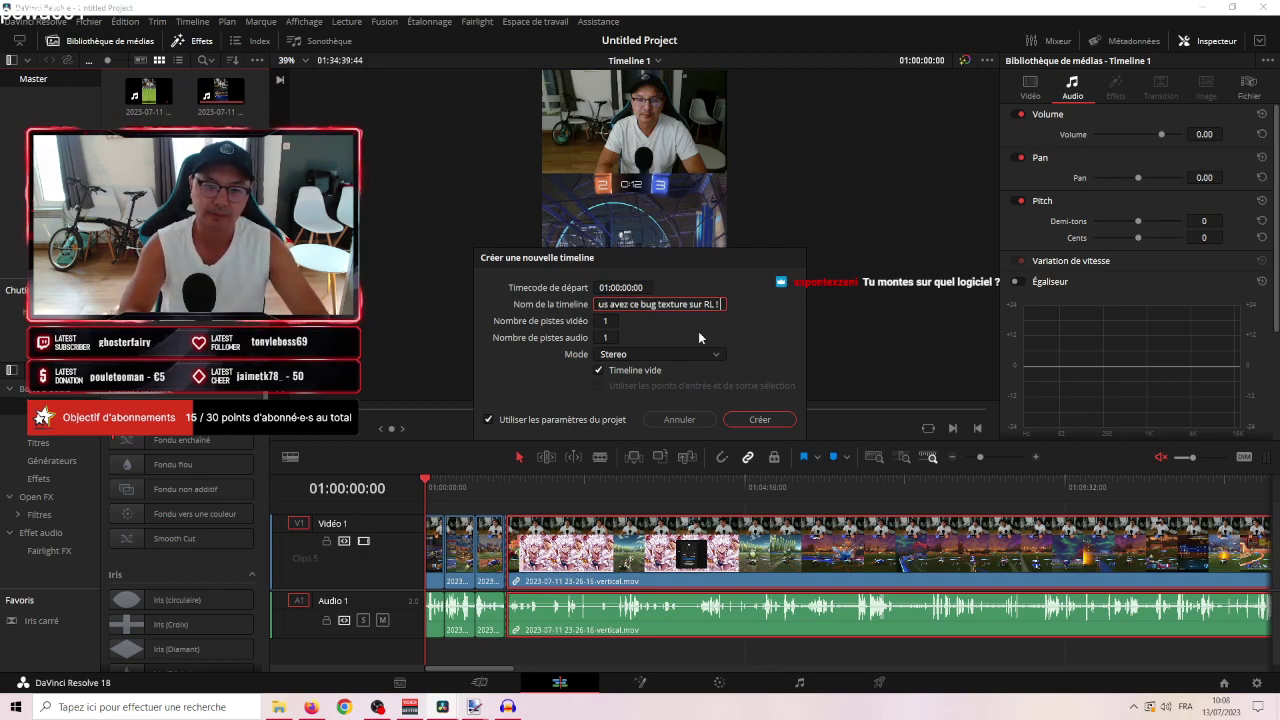
pyautogui.write(' la so')
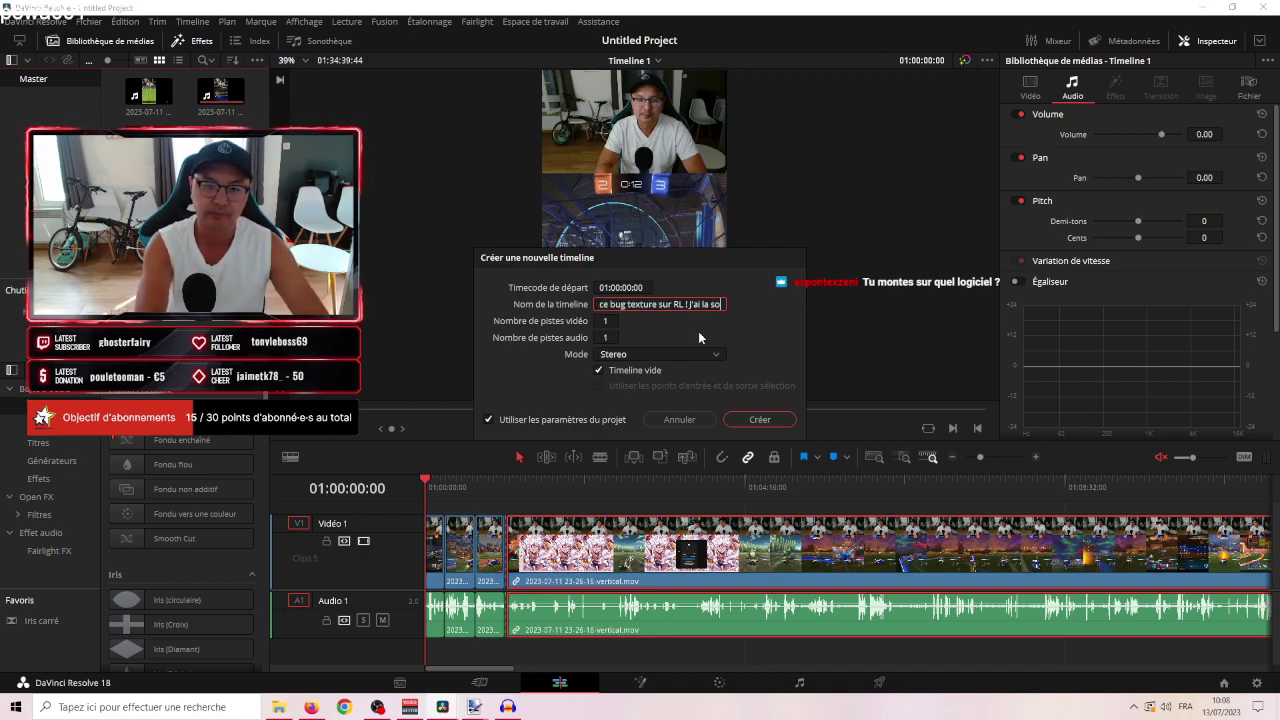
pyautogui.write('lution')
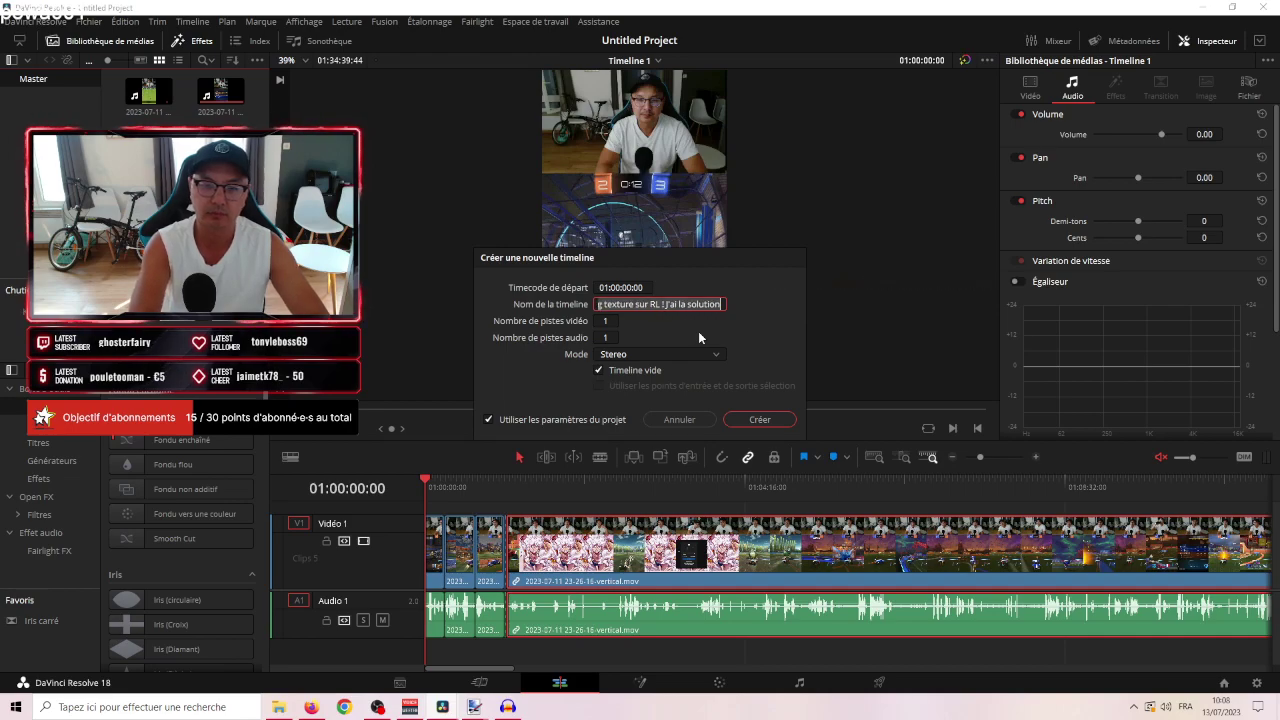
pyautogui.press('Return')
# Cut all clips ahead of the long remaining recording from Timeline 1 and paste them at the start of the new bug texture timeline.
pyautogui.hotkey('ctrl', 'z')
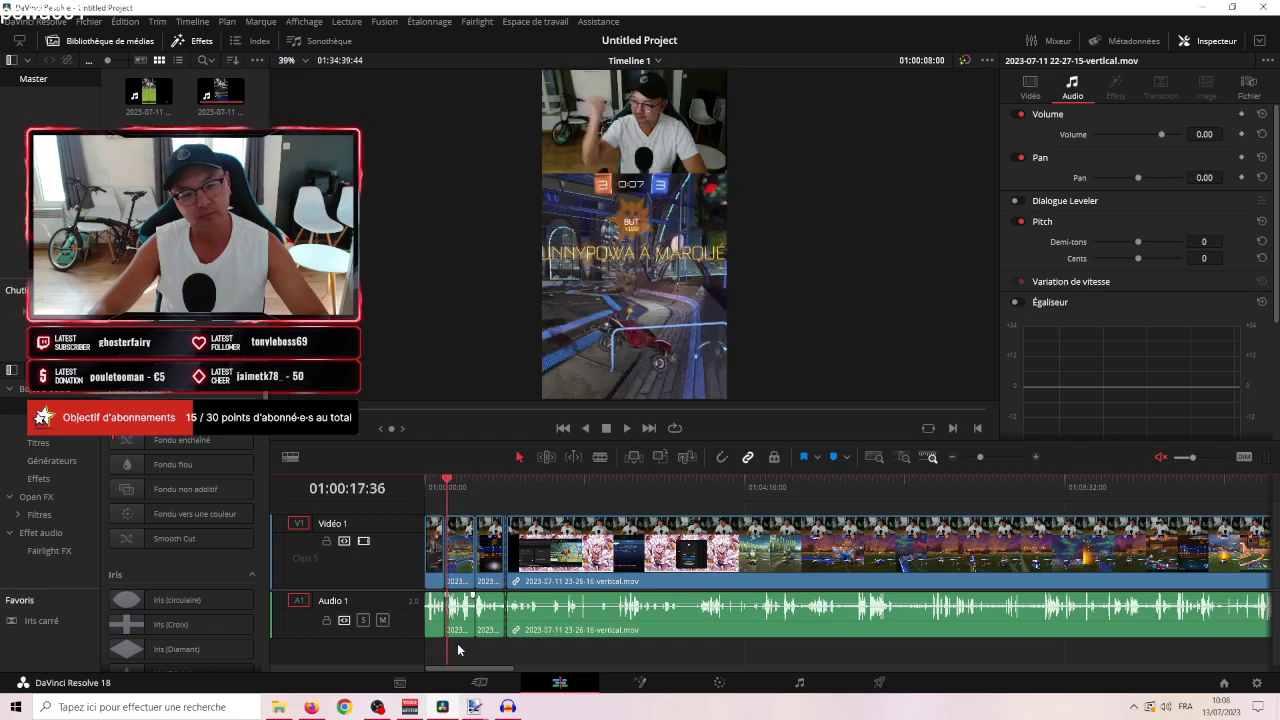
pyautogui.moveTo(469, 641)
pyautogui.mouseDown()
pyautogui.moveTo(507, 638)
pyautogui.moveTo(490, 636)
pyautogui.mouseUp()
pyautogui.press('Delete')
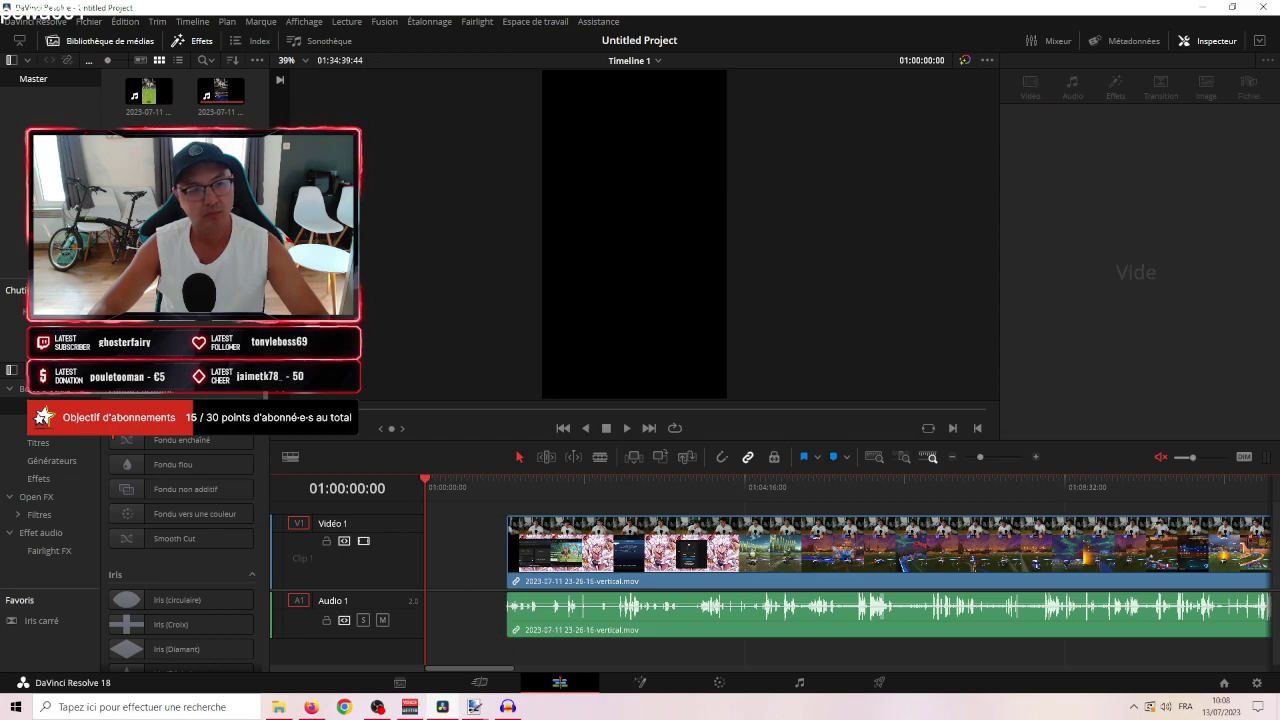
pyautogui.hotkey('ctrl', 'x')
pyautogui.rightClick(589, 543)
pyautogui.click(608, 553)
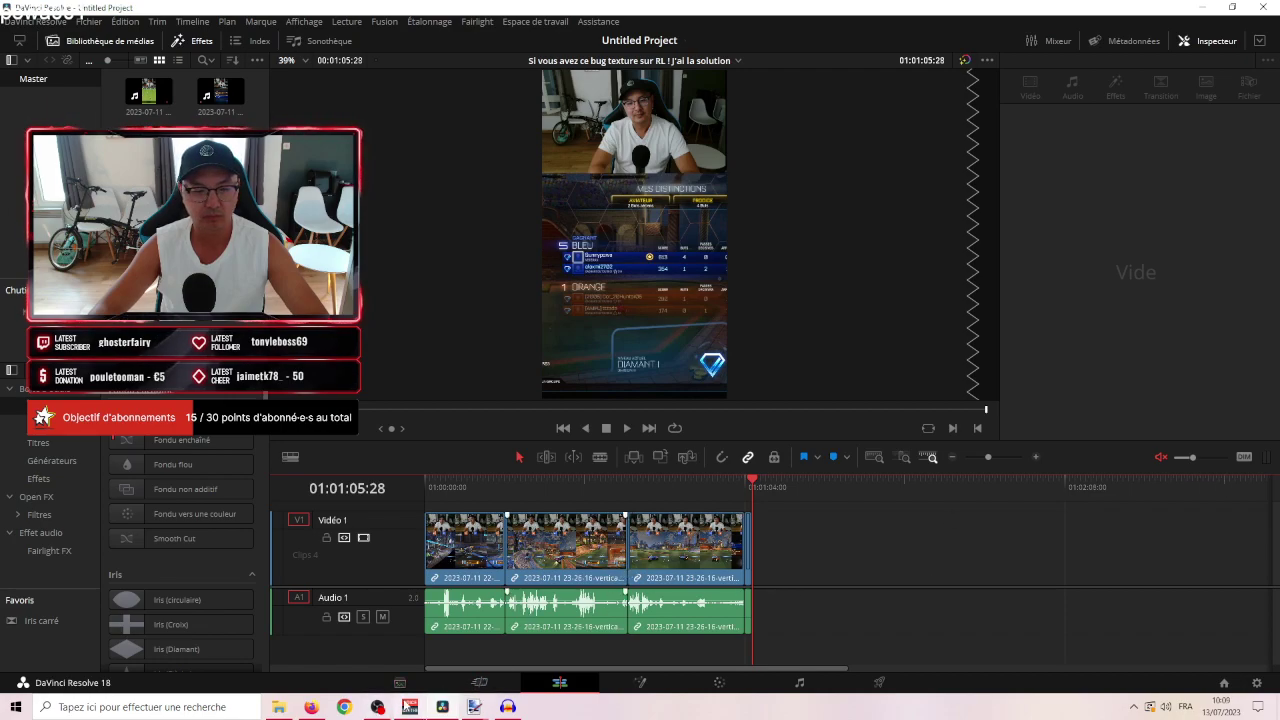
# Switch to Audacity, put the Voicemeeter mixer away and record a voice-over about 34 seconds long.
pyautogui.click(409, 707)
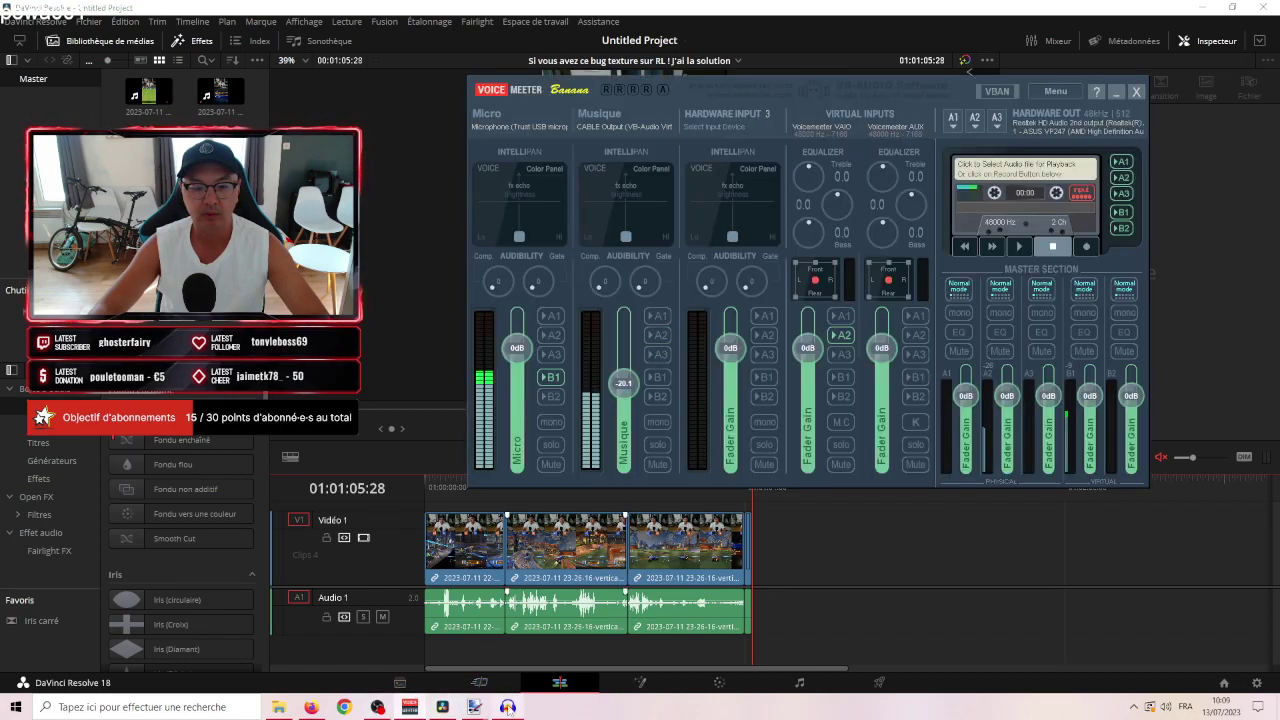
pyautogui.click(508, 707)
pyautogui.hotkey('ctrl', 'z')
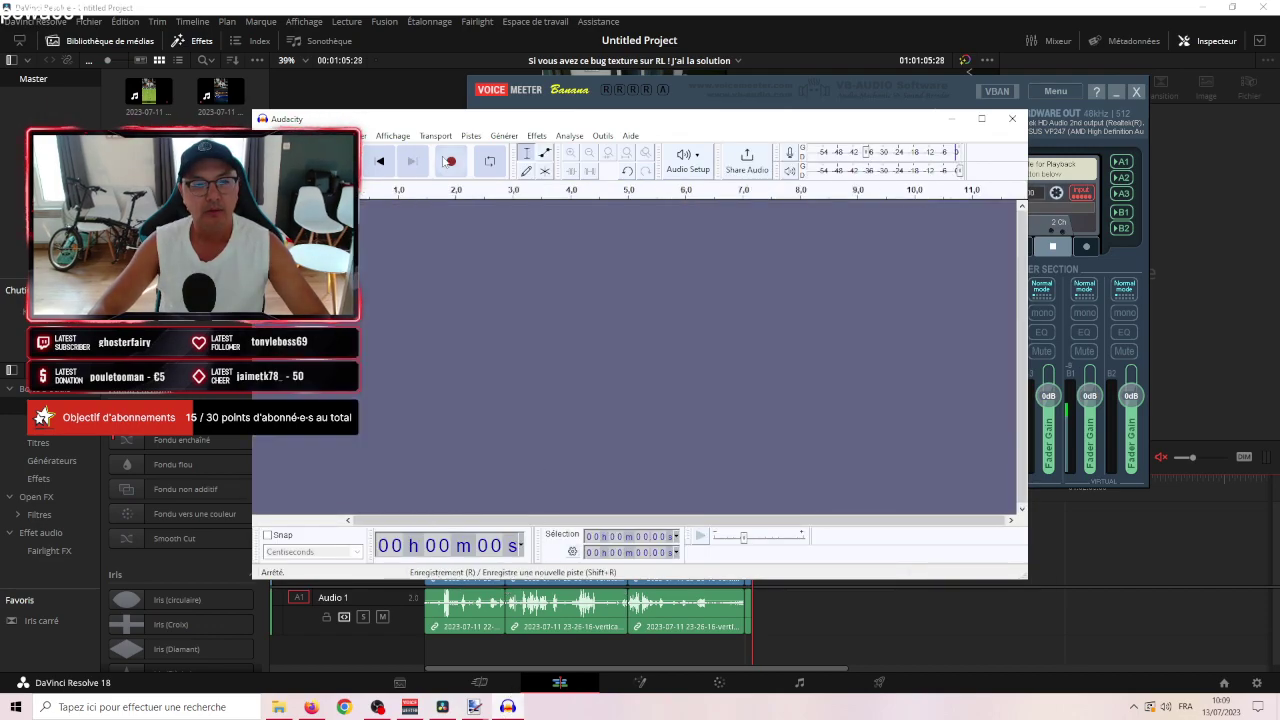
pyautogui.click(450, 161)
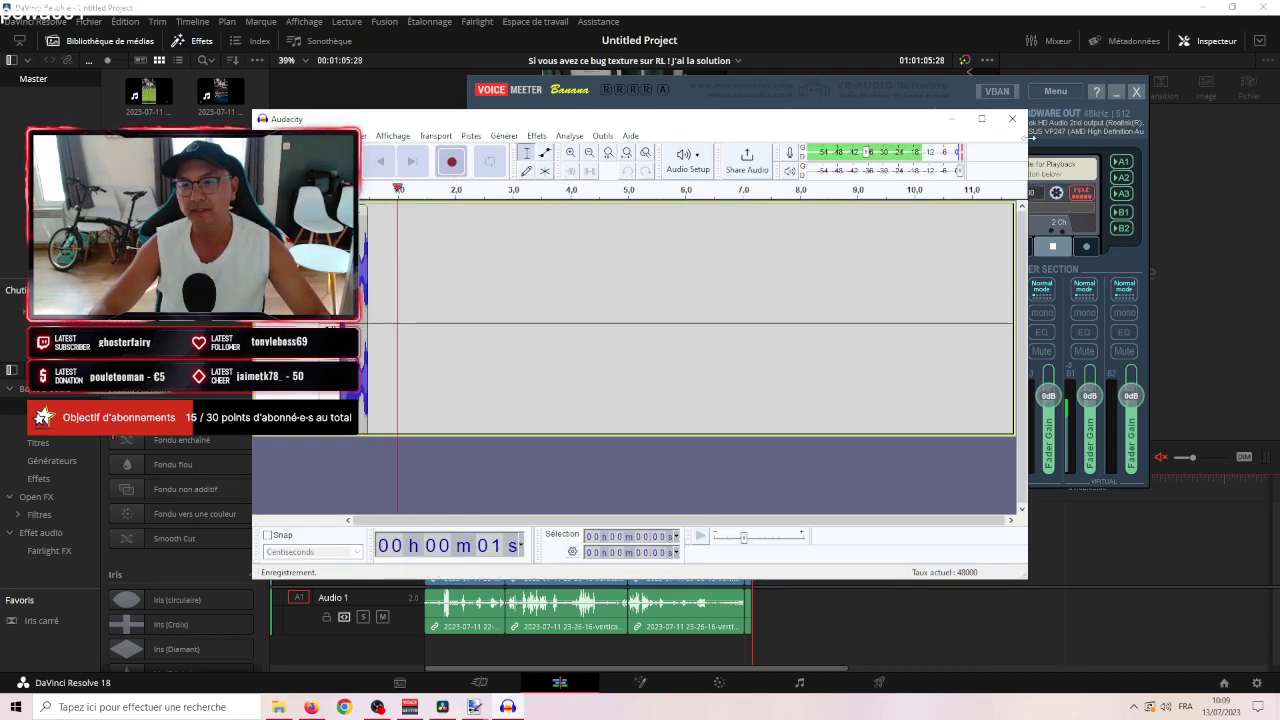
pyautogui.click(1117, 96)
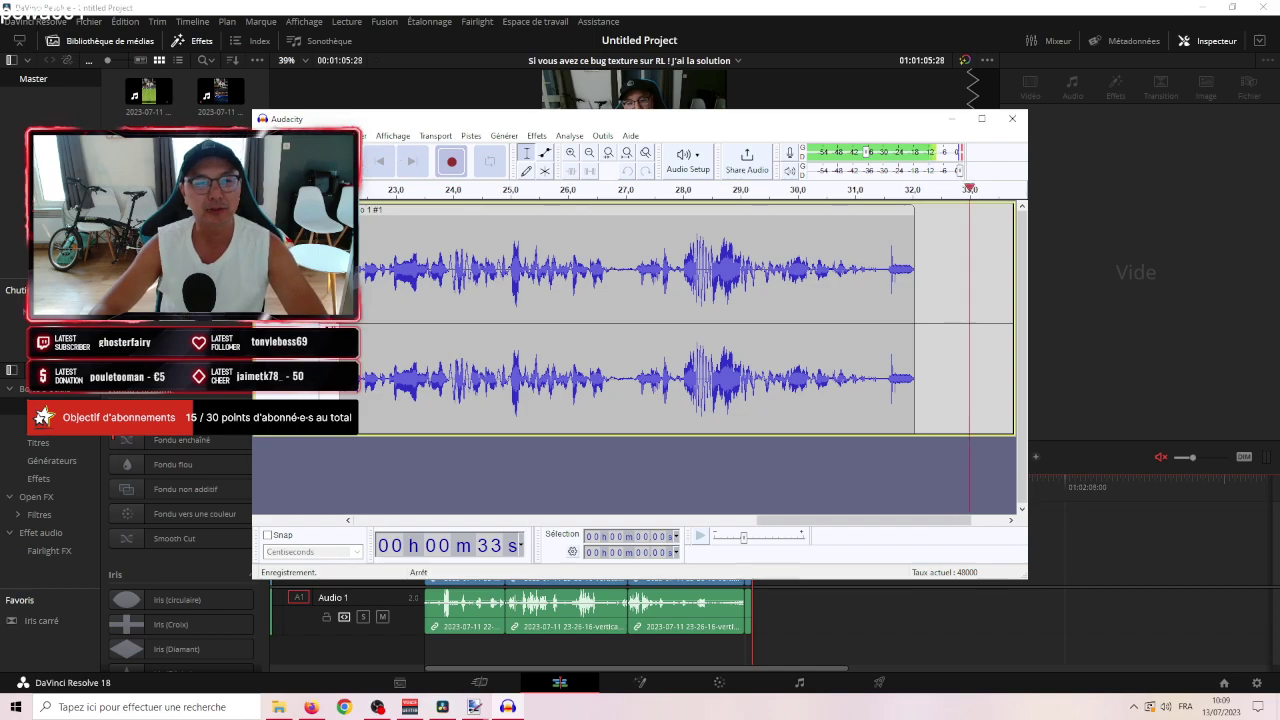
pyautogui.press('space')
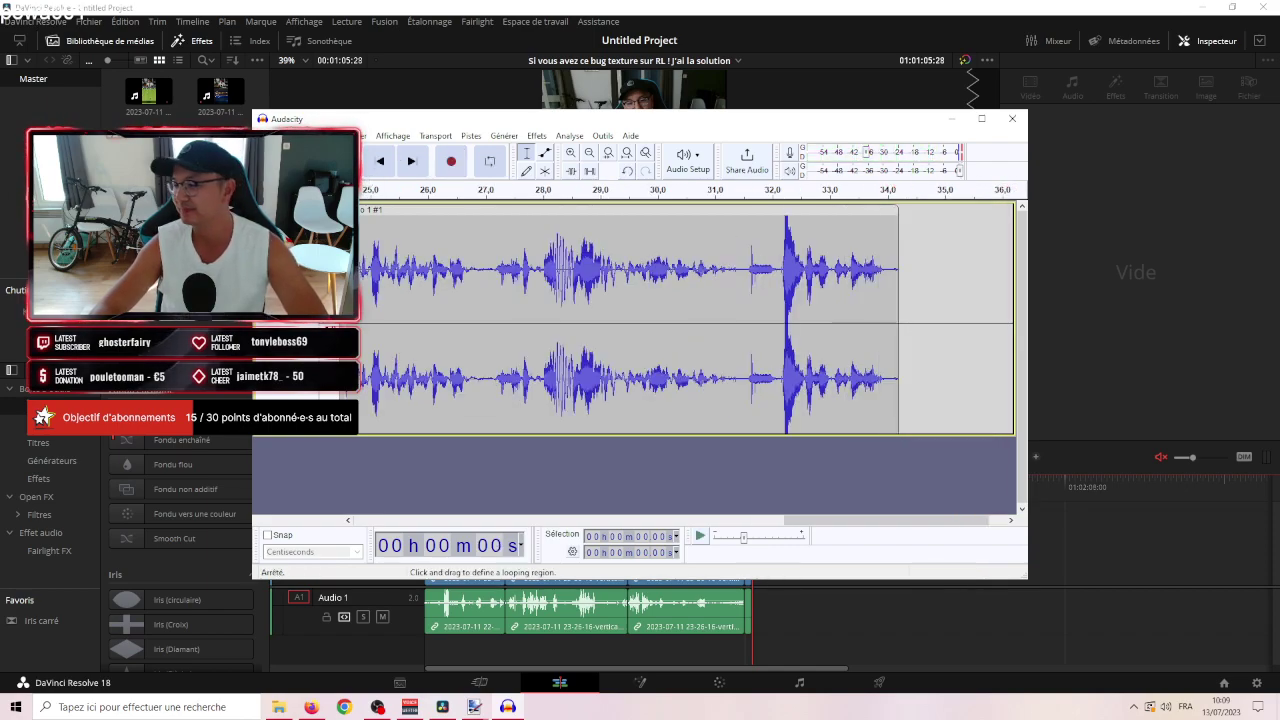
# Export the voice-over recording as bug.mp3.
pyautogui.click(275, 135)
pyautogui.moveTo(395, 234)
pyautogui.click(468, 230)
pyautogui.write('voix')
pyautogui.press('Return')
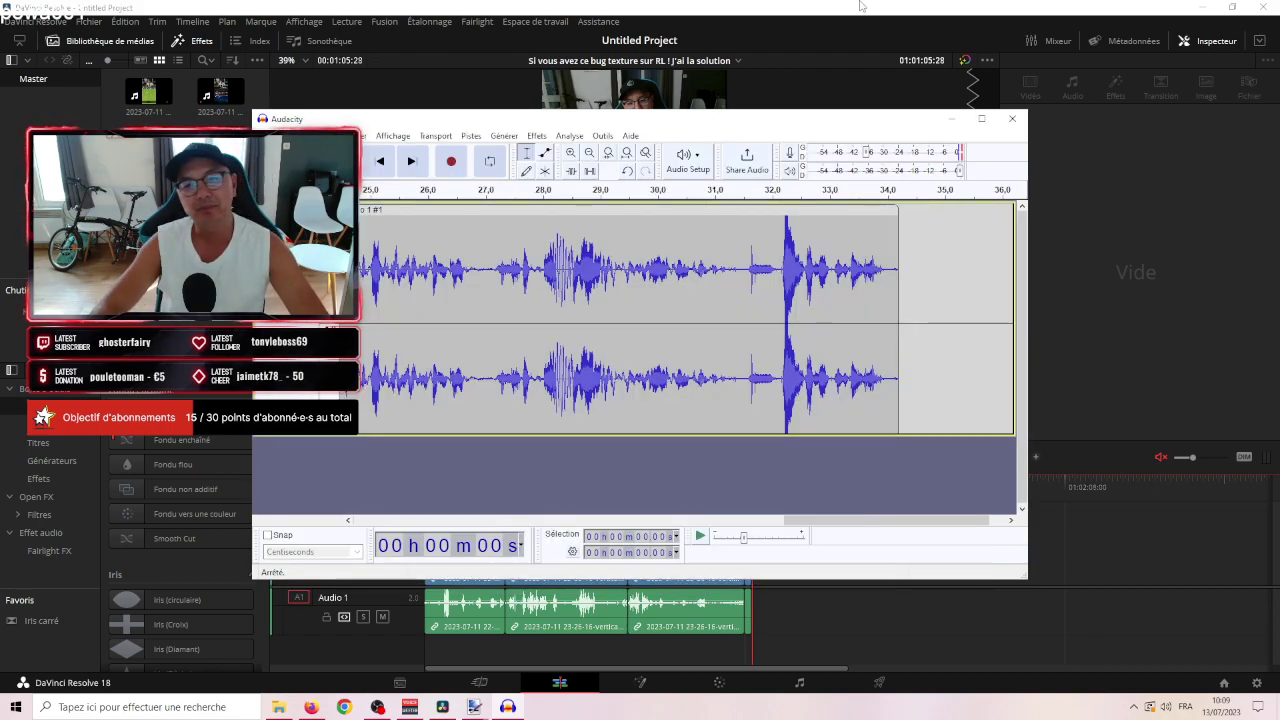
# Return to DaVinci Resolve, import bug.mp3 into the media pool and go back to editing the timeline.
pyautogui.click(754, 64)
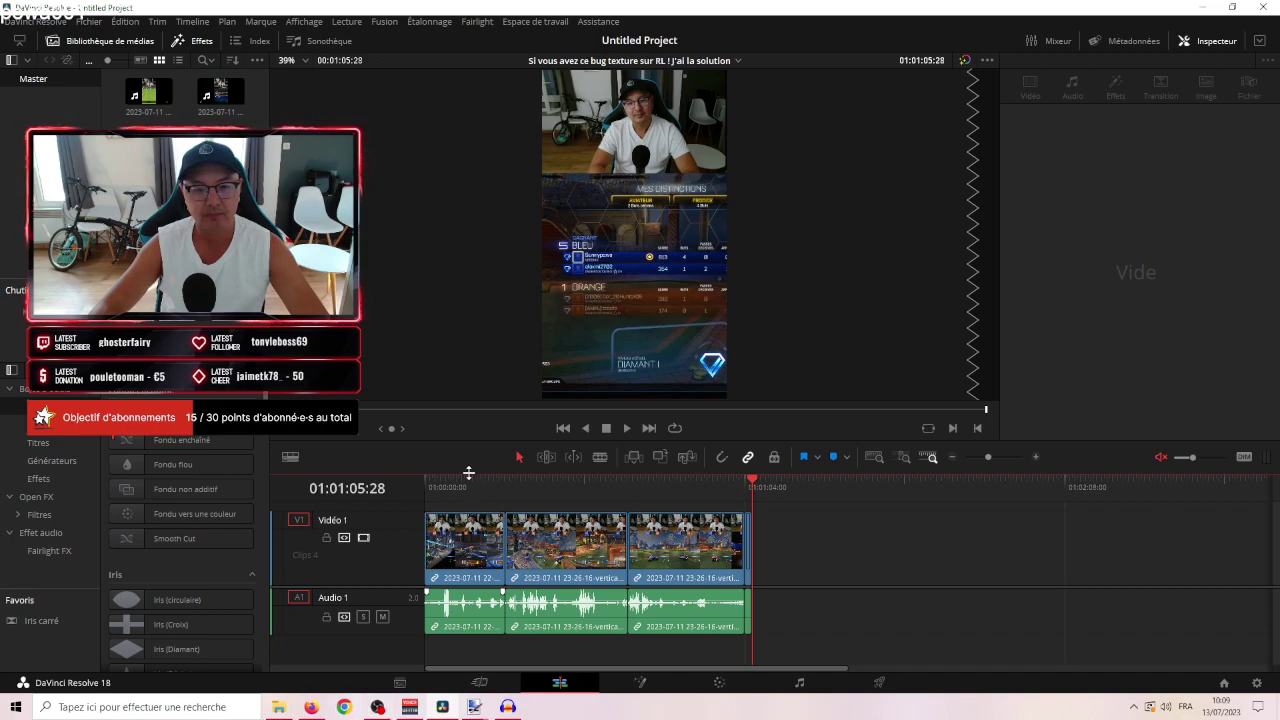
pyautogui.moveTo(466, 443); pyautogui.dragTo(470, 294)
pyautogui.moveTo(405, 504); pyautogui.dragTo(407, 487)
pyautogui.click(399, 682)
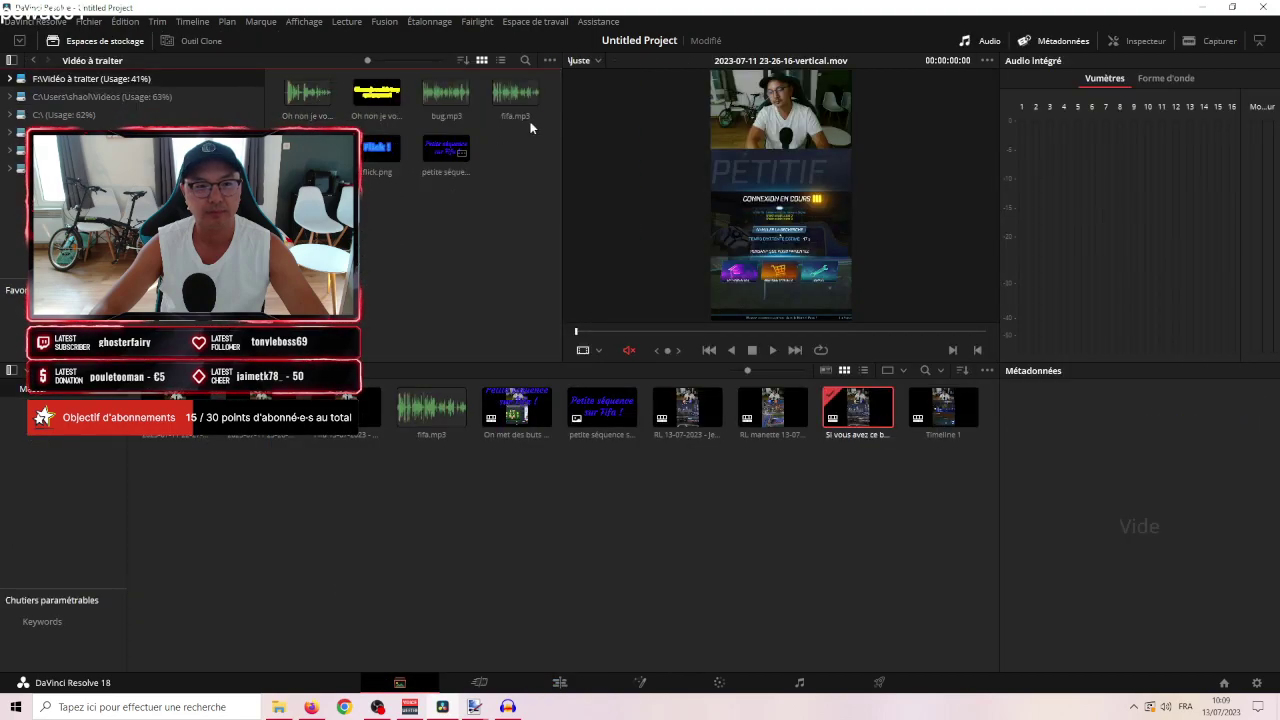
pyautogui.moveTo(446, 92); pyautogui.dragTo(535, 573)
pyautogui.click(559, 682)
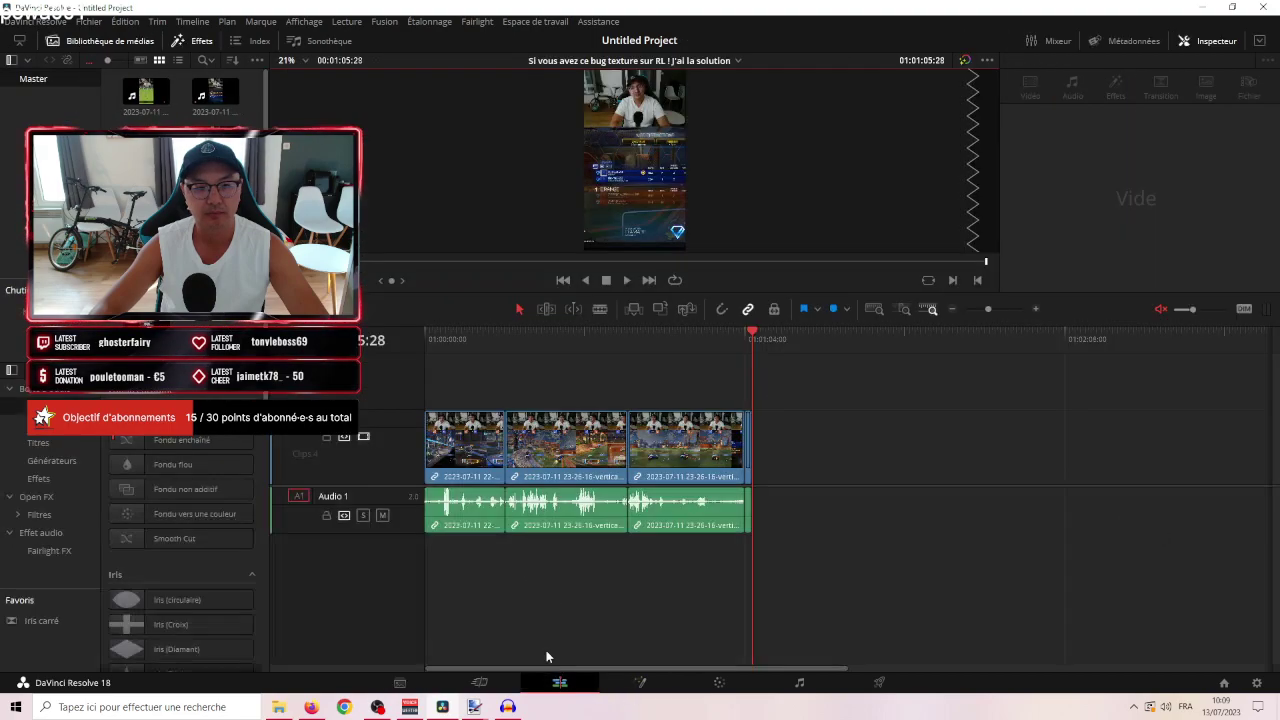
# Place bug.mp3 on a second audio track at the timeline's start and split the second clip where the voice-over ends.
pyautogui.moveTo(145, 160); pyautogui.dragTo(428, 576)
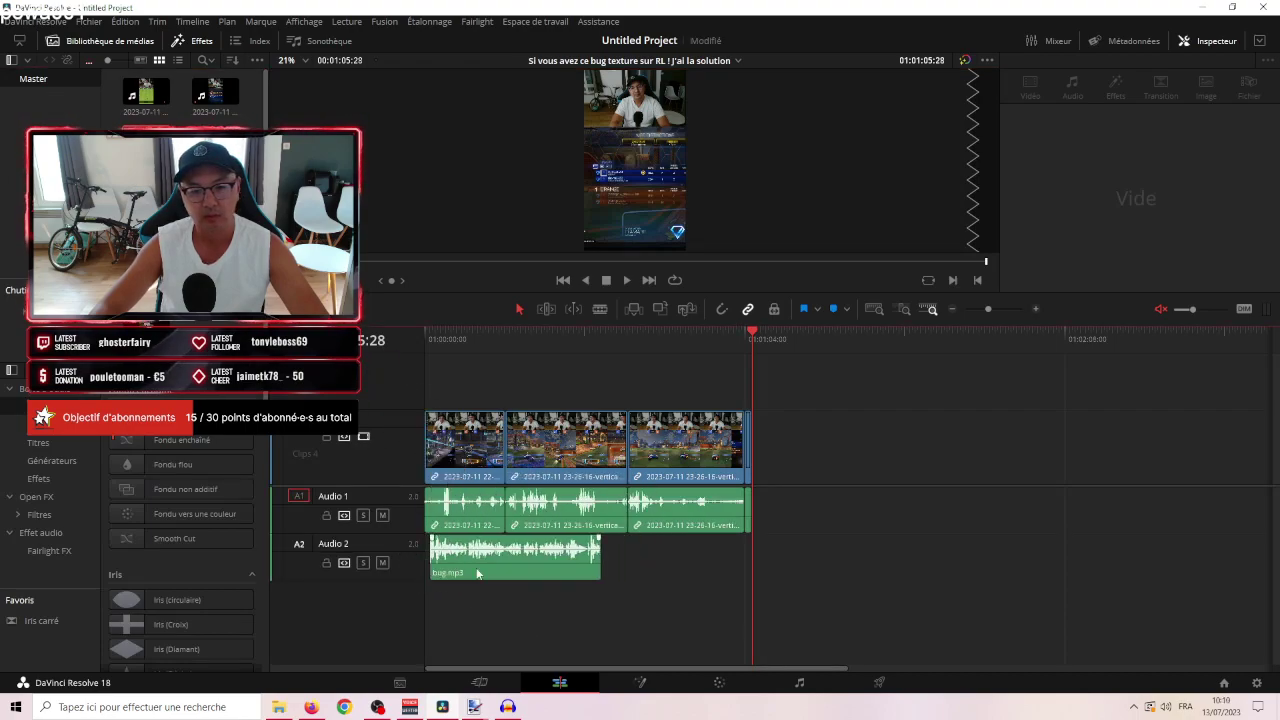
pyautogui.click(469, 568)
pyautogui.press('b')
pyautogui.click(594, 514)
pyautogui.press('a')
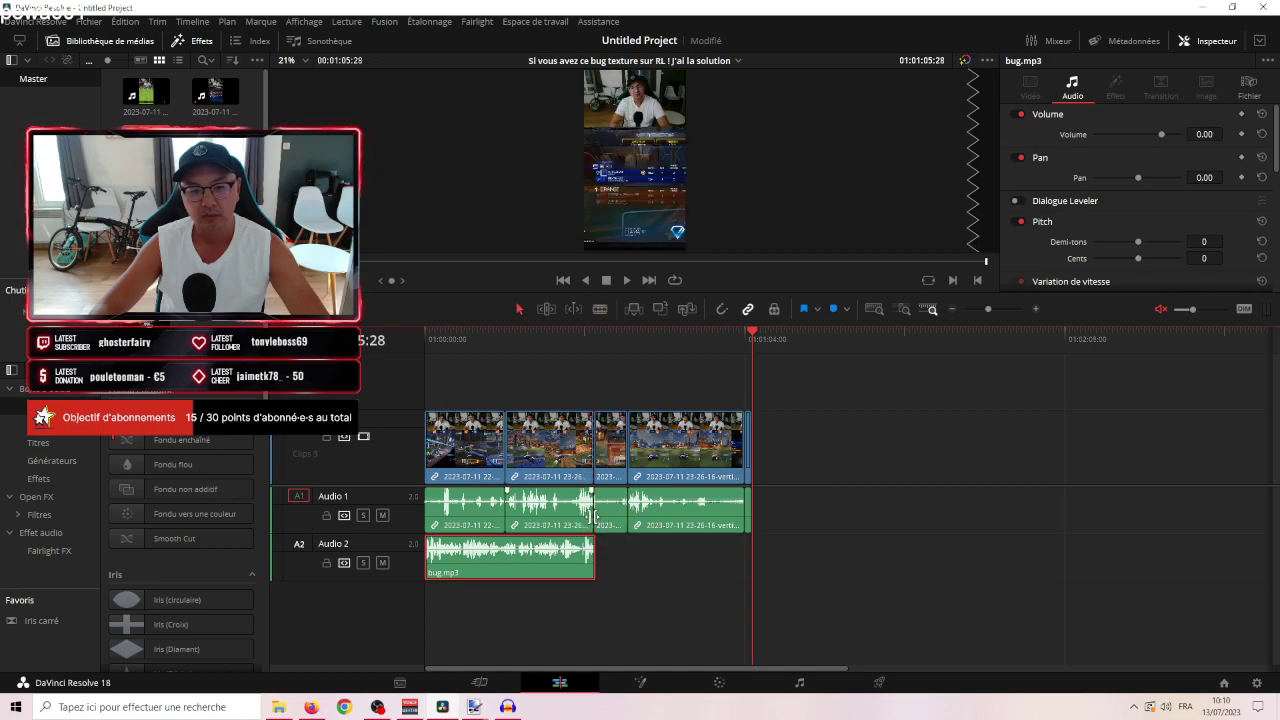
# Normalise the audio levels of the two clips that play above the voice-over.
pyautogui.click(465, 507)
pyautogui.keyDown('ctrl'); pyautogui.click(548, 508); pyautogui.keyUp('ctrl')
pyautogui.rightClick(548, 508)
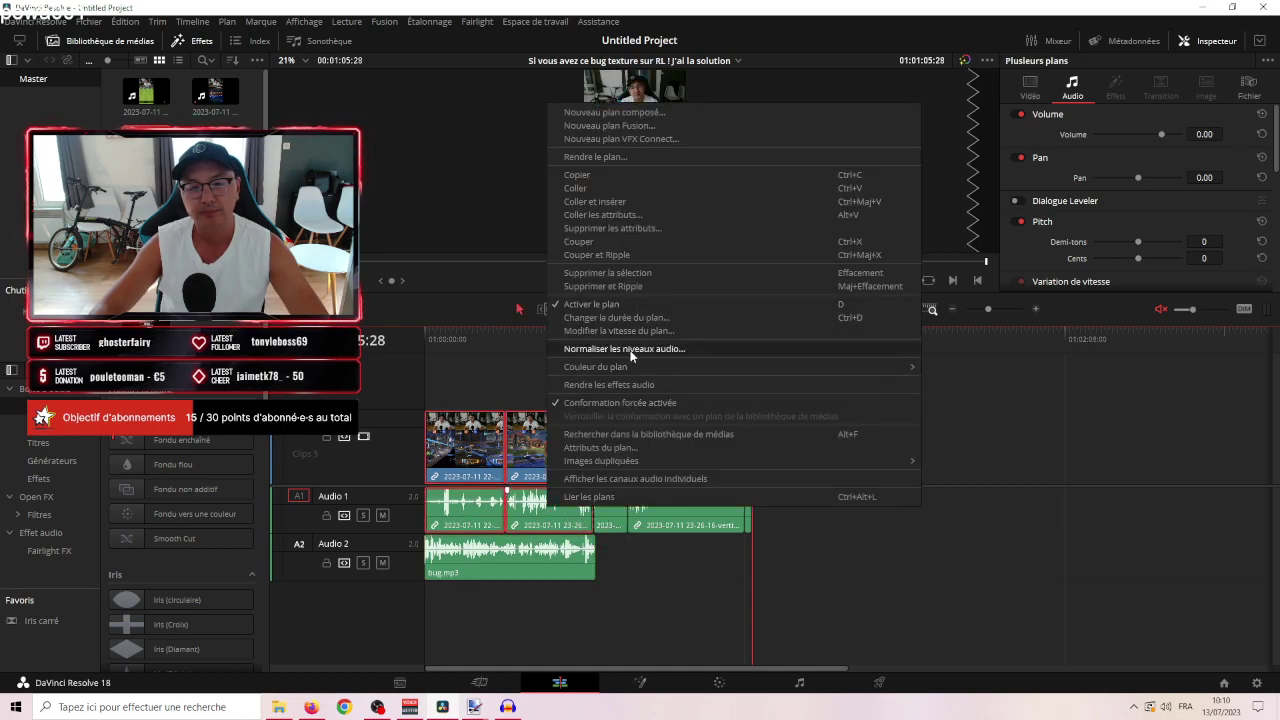
pyautogui.click(622, 348)
pyautogui.click(625, 458)
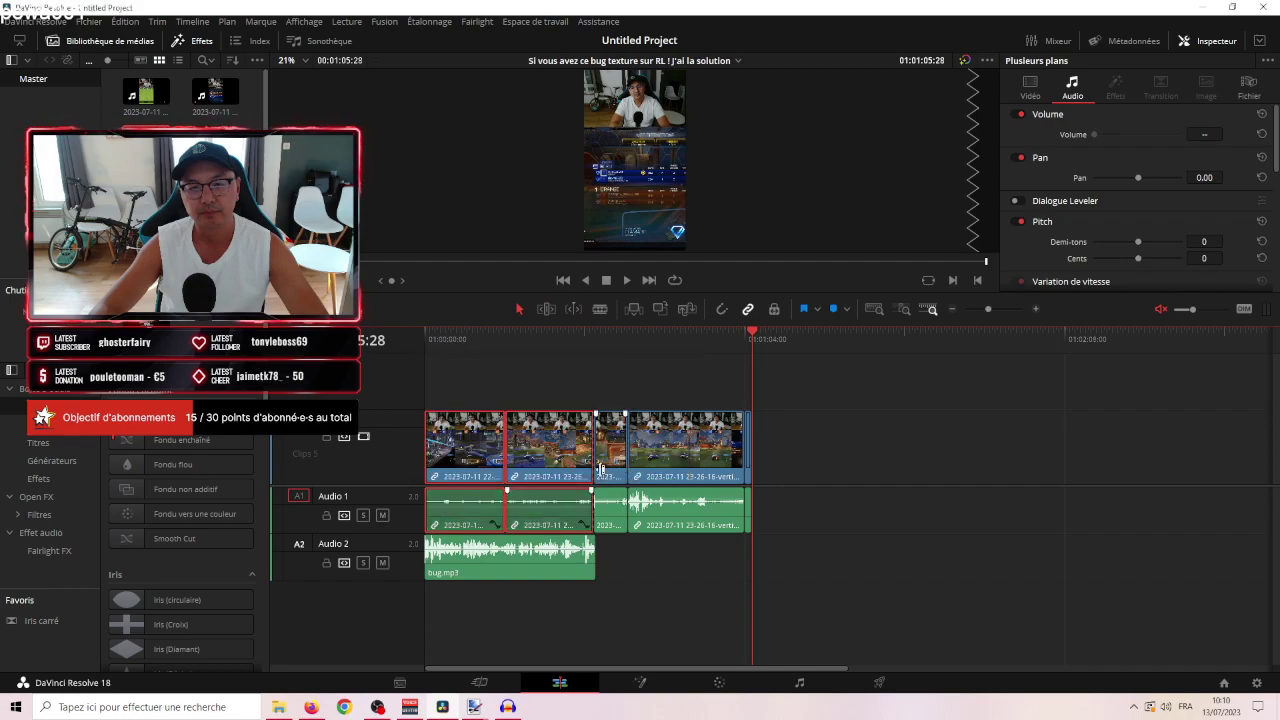
# Place petite séquence sur fifa.png on a second video track at the timeline's start and extend it to the end of the clips.
pyautogui.click(402, 486)
pyautogui.moveTo(402, 486); pyautogui.dragTo(413, 564)
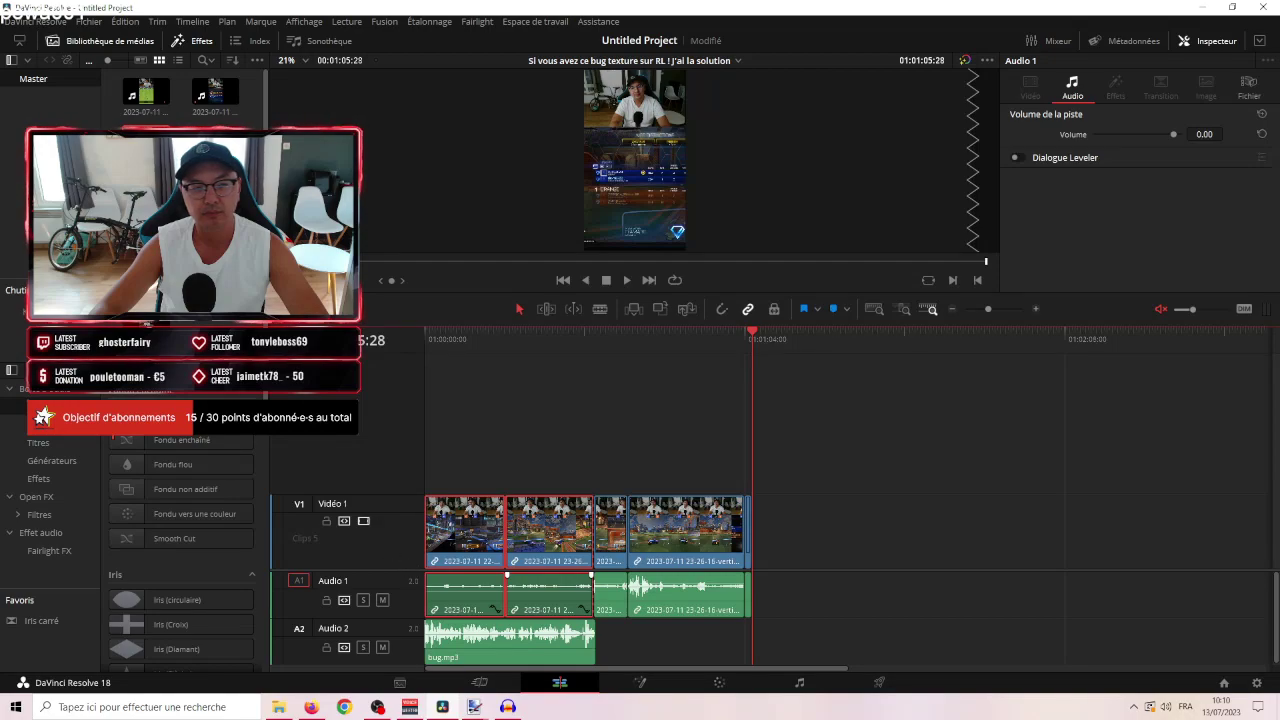
pyautogui.moveTo(145, 150); pyautogui.dragTo(428, 435)
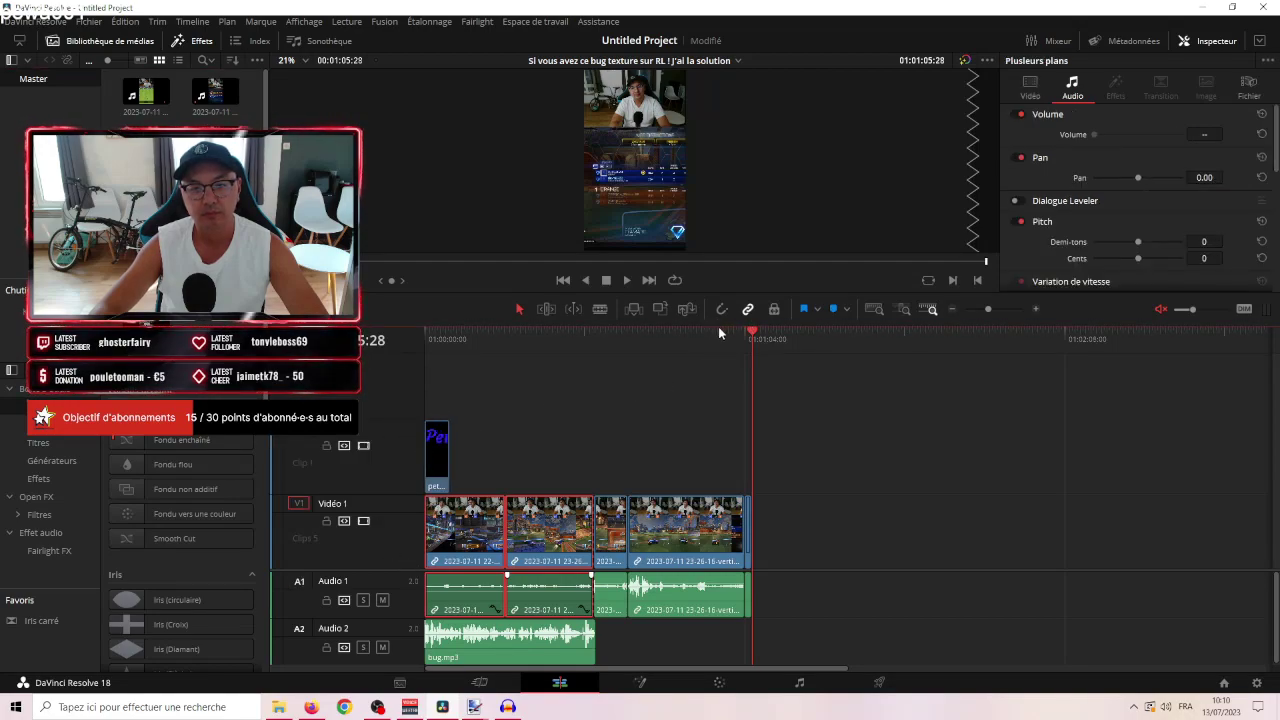
pyautogui.moveTo(708, 324); pyautogui.dragTo(376, 421)
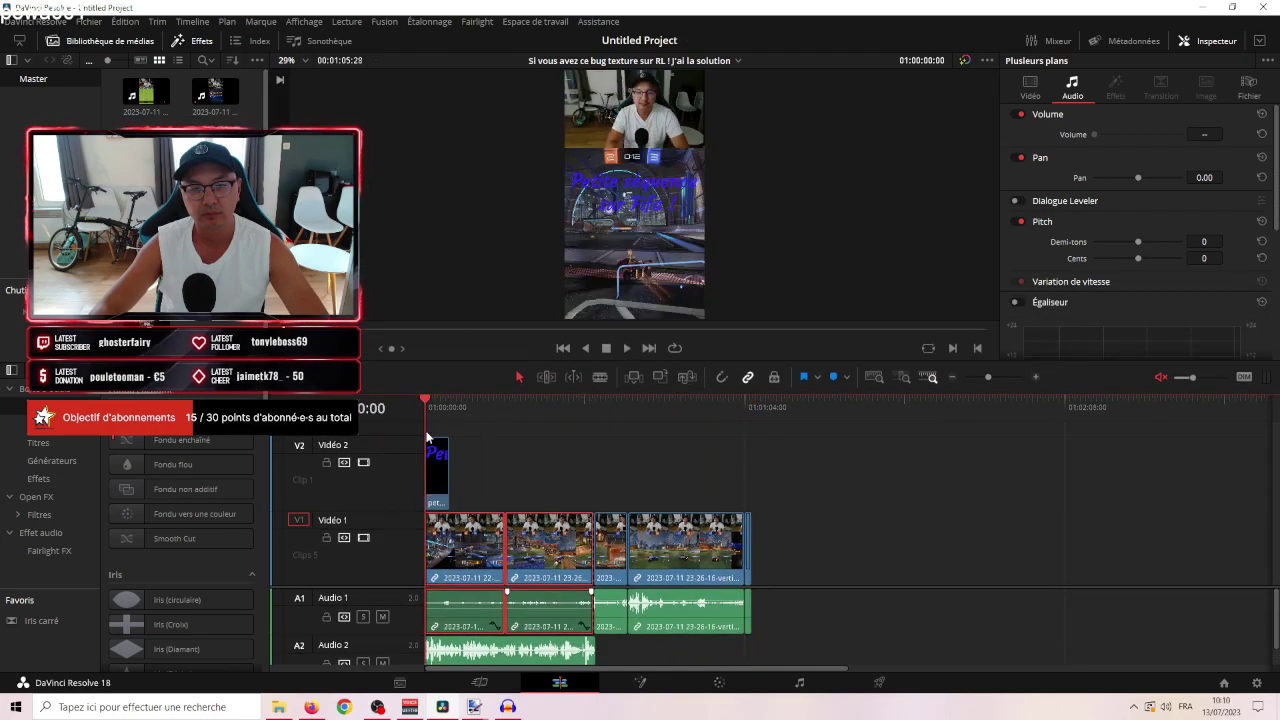
pyautogui.moveTo(448, 466); pyautogui.dragTo(753, 482)
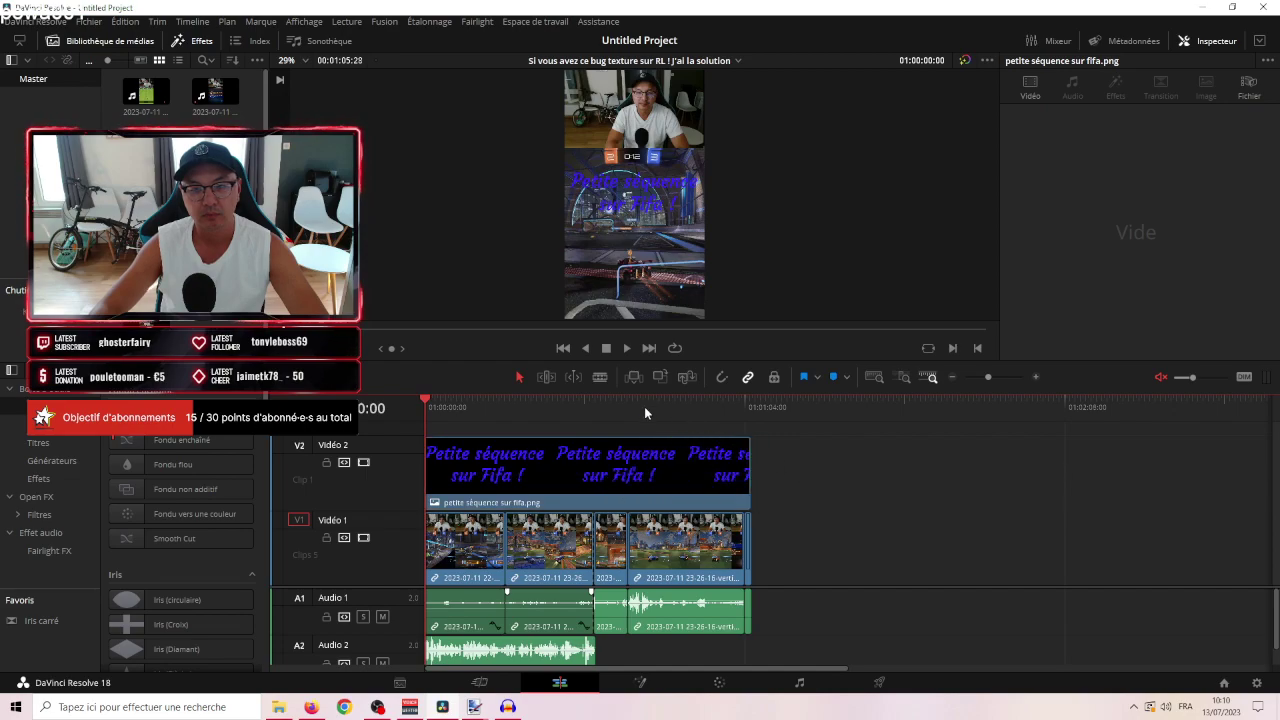
# Delete the petite séquence sur fifa.png title from the second video track.
pyautogui.click(603, 443)
pyautogui.rightClick(588, 445)
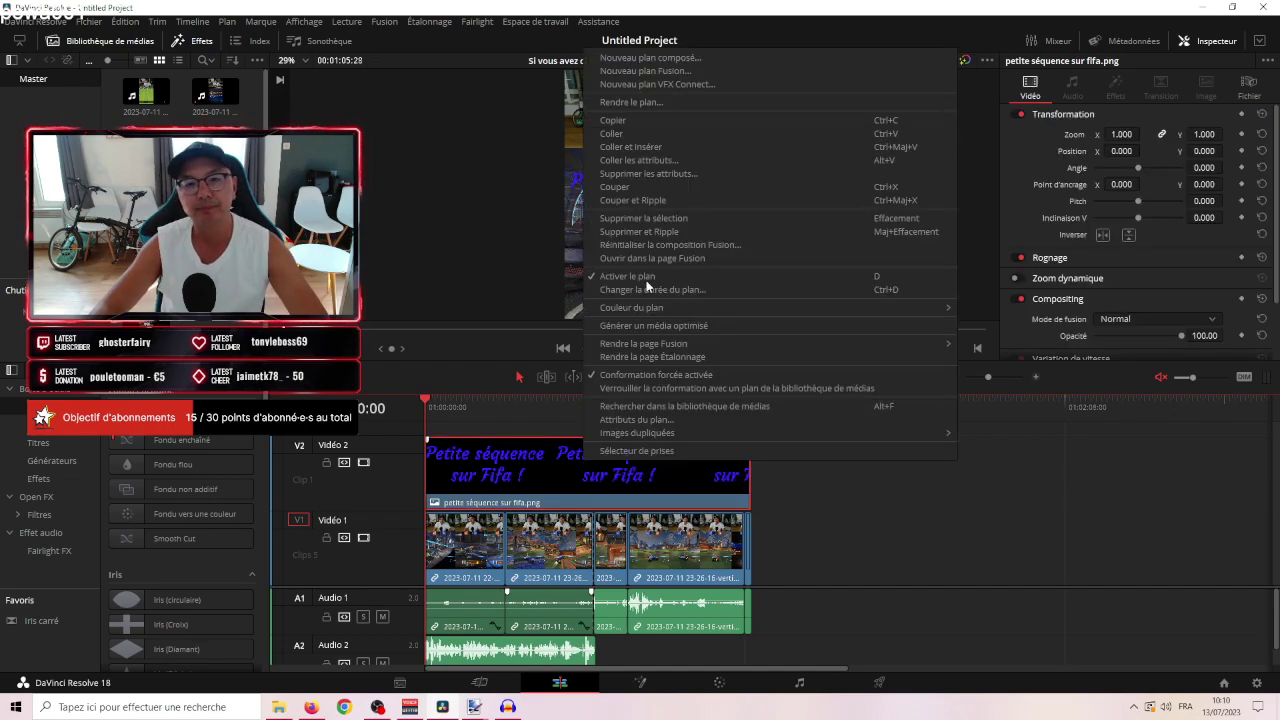
pyautogui.click(636, 218)
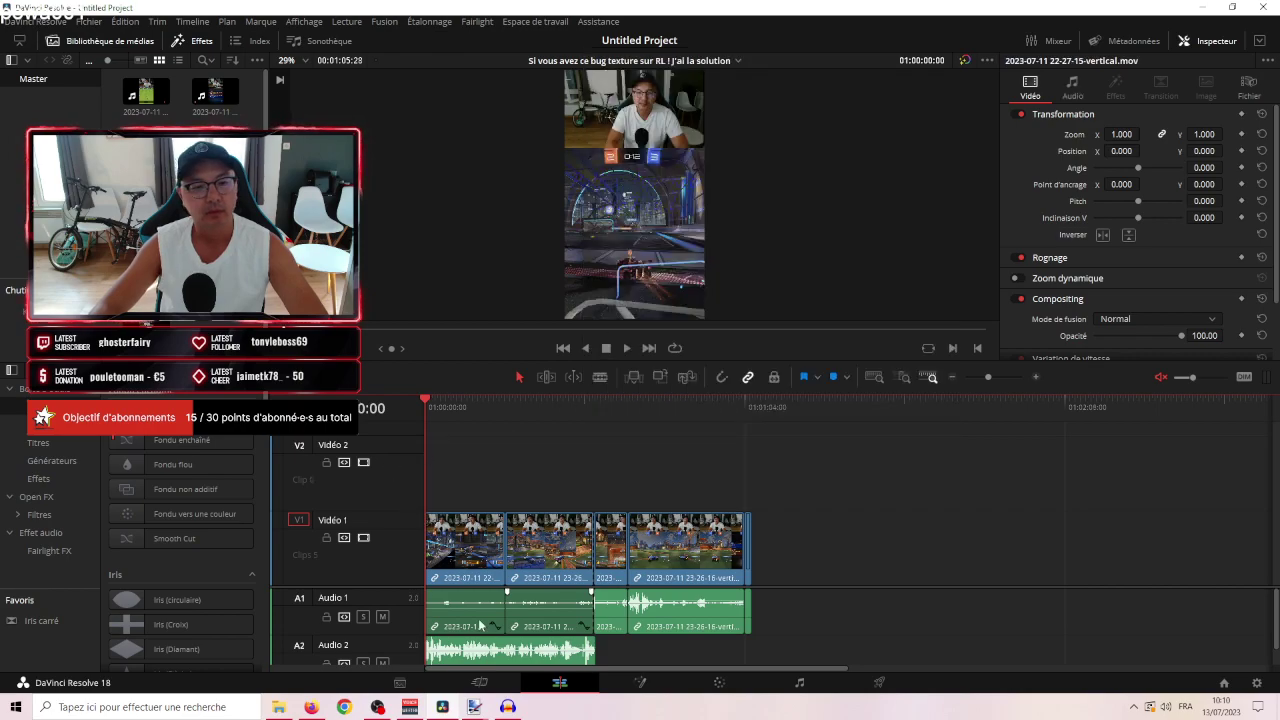
# Switch to paint.net and create a new blank image of 720 × 300 pixels.
pyautogui.moveTo(474, 706)
pyautogui.click(534, 655)
pyautogui.click(20, 25)
pyautogui.click(36, 42)
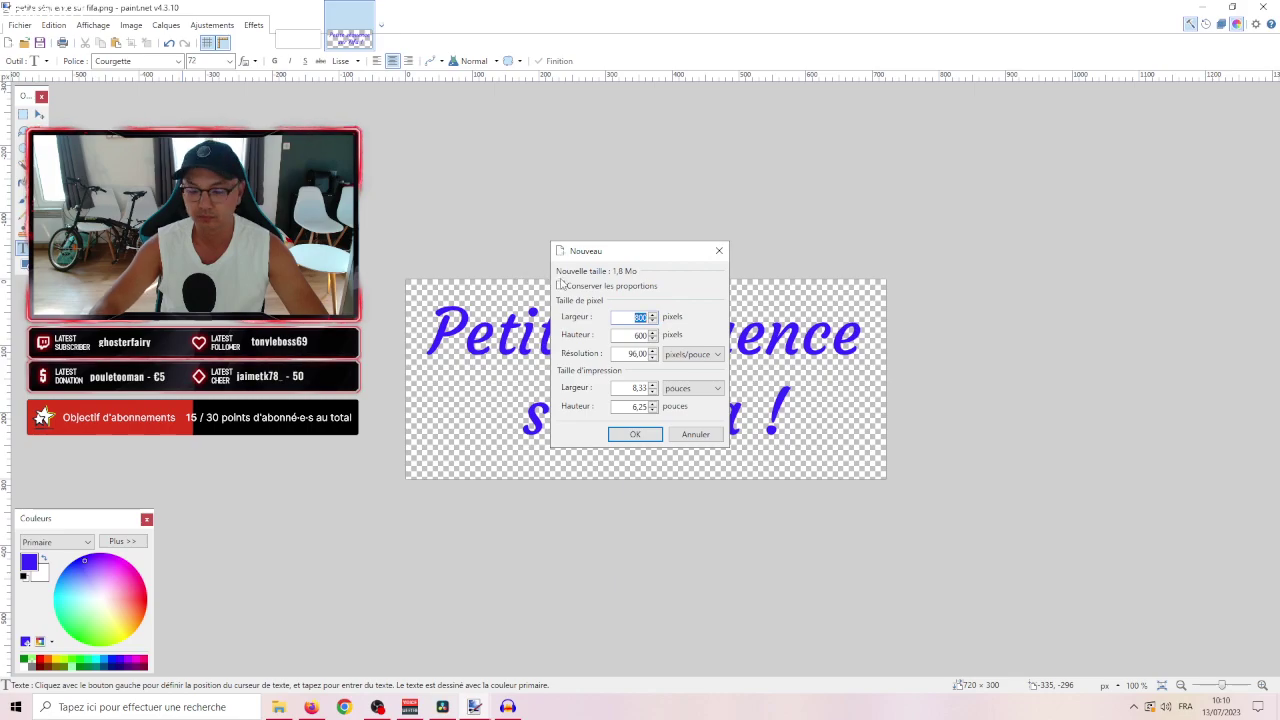
pyautogui.press('Return')
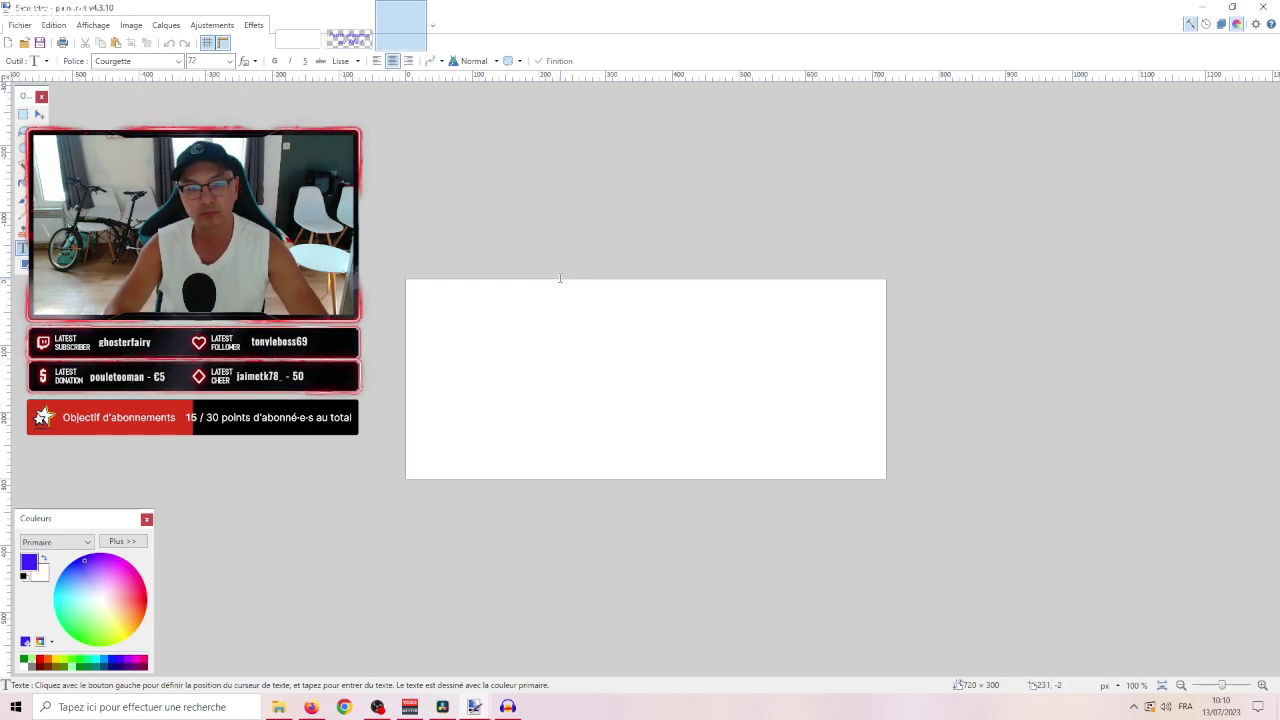
# Write the centred Courgette text "Si vous avec ce bug" in blue near the top of the blank image.
pyautogui.click(409, 706)
pyautogui.click(660, 334)
pyautogui.click(414, 309)
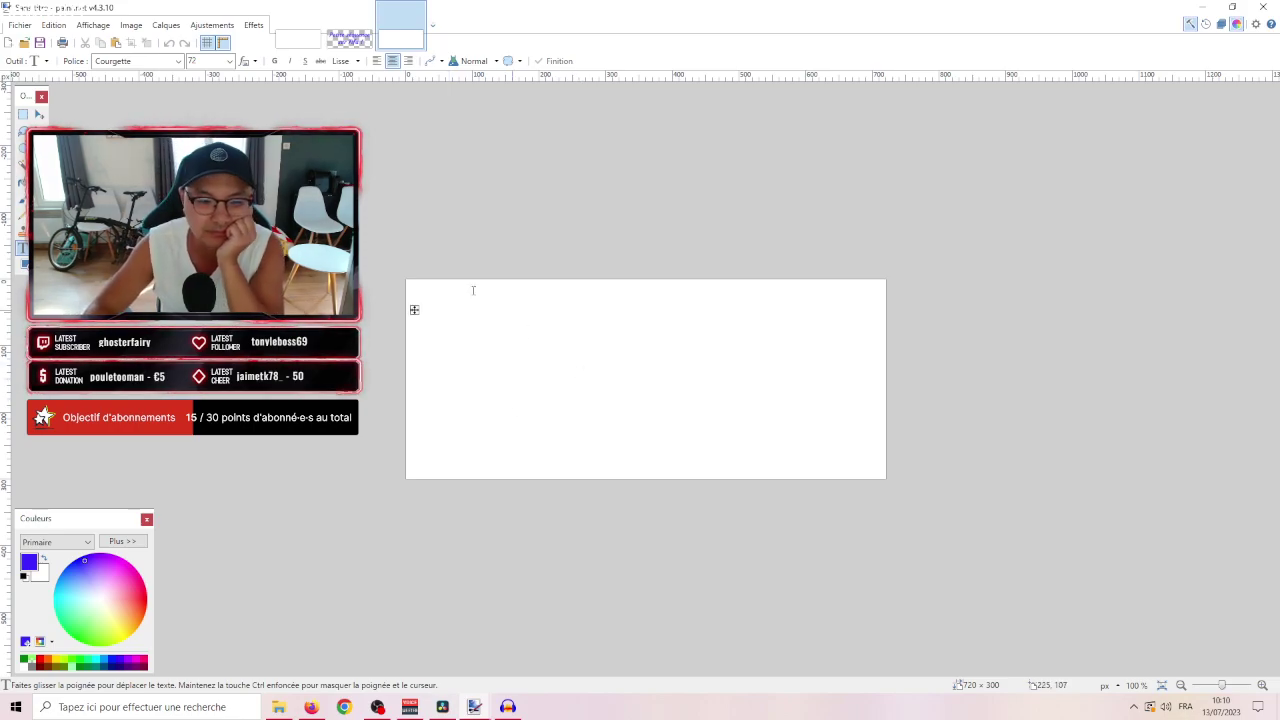
pyautogui.click(477, 334)
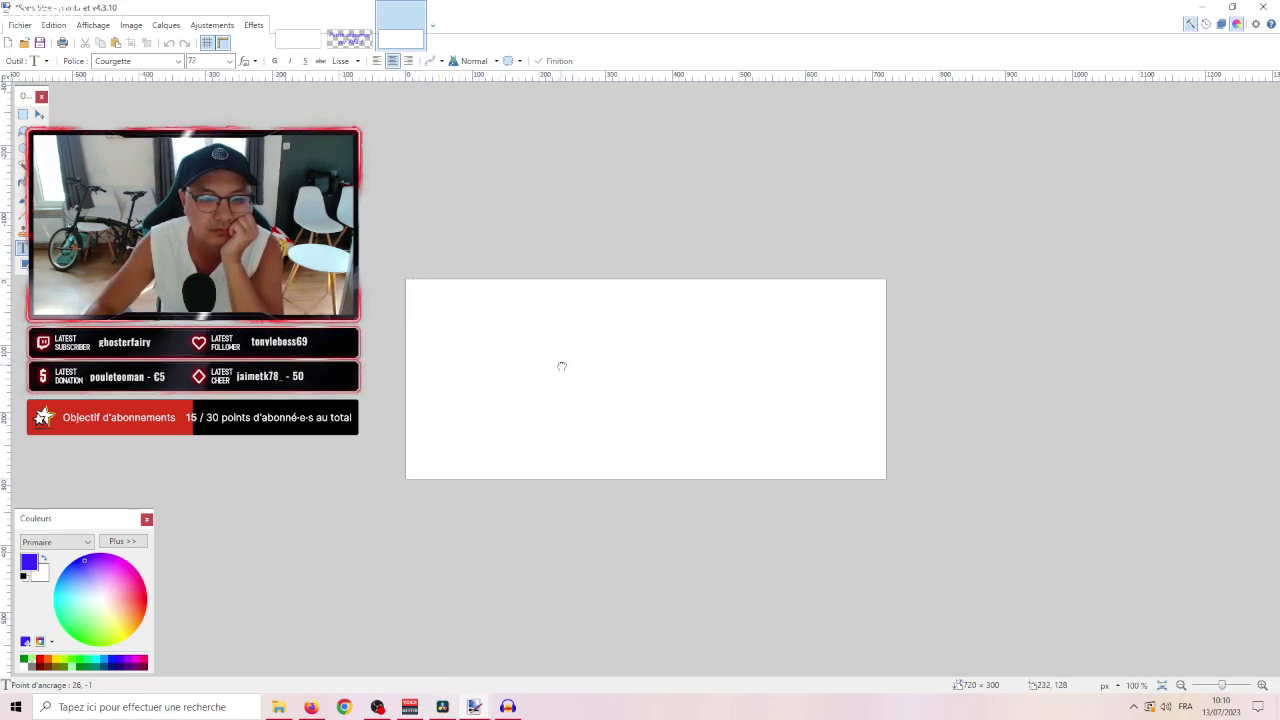
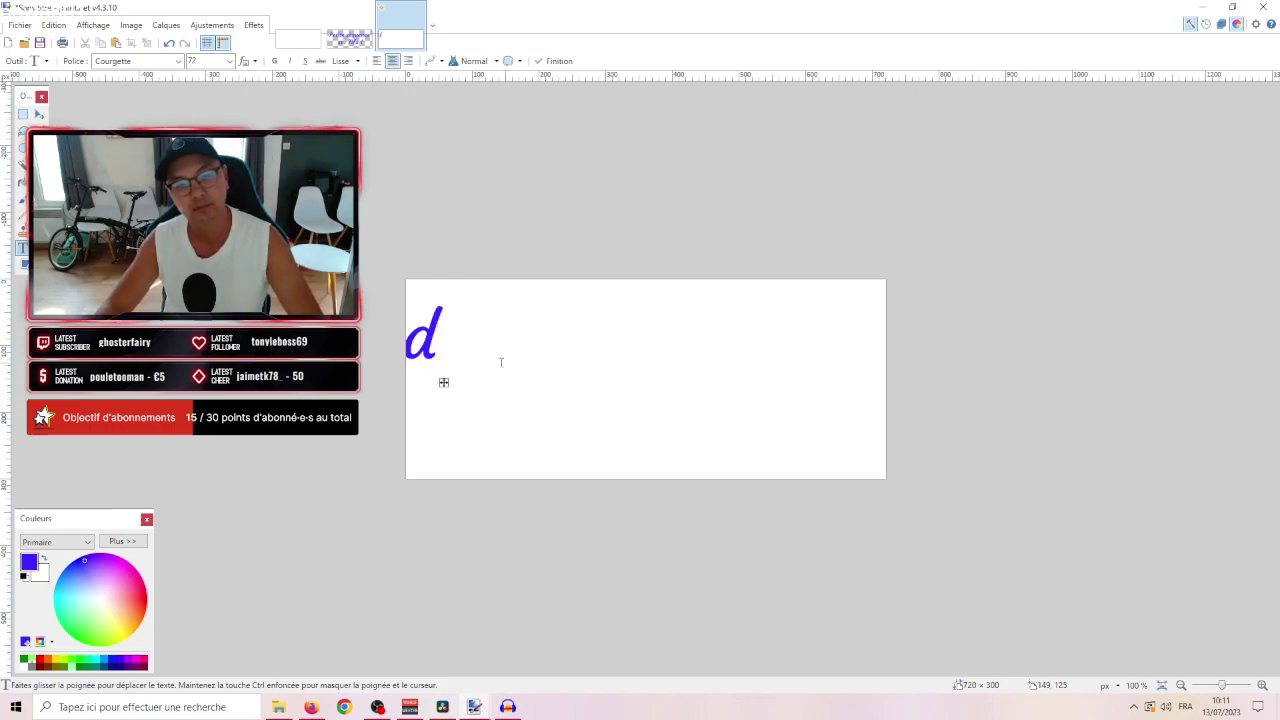
pyautogui.moveTo(446, 381); pyautogui.dragTo(473, 376)
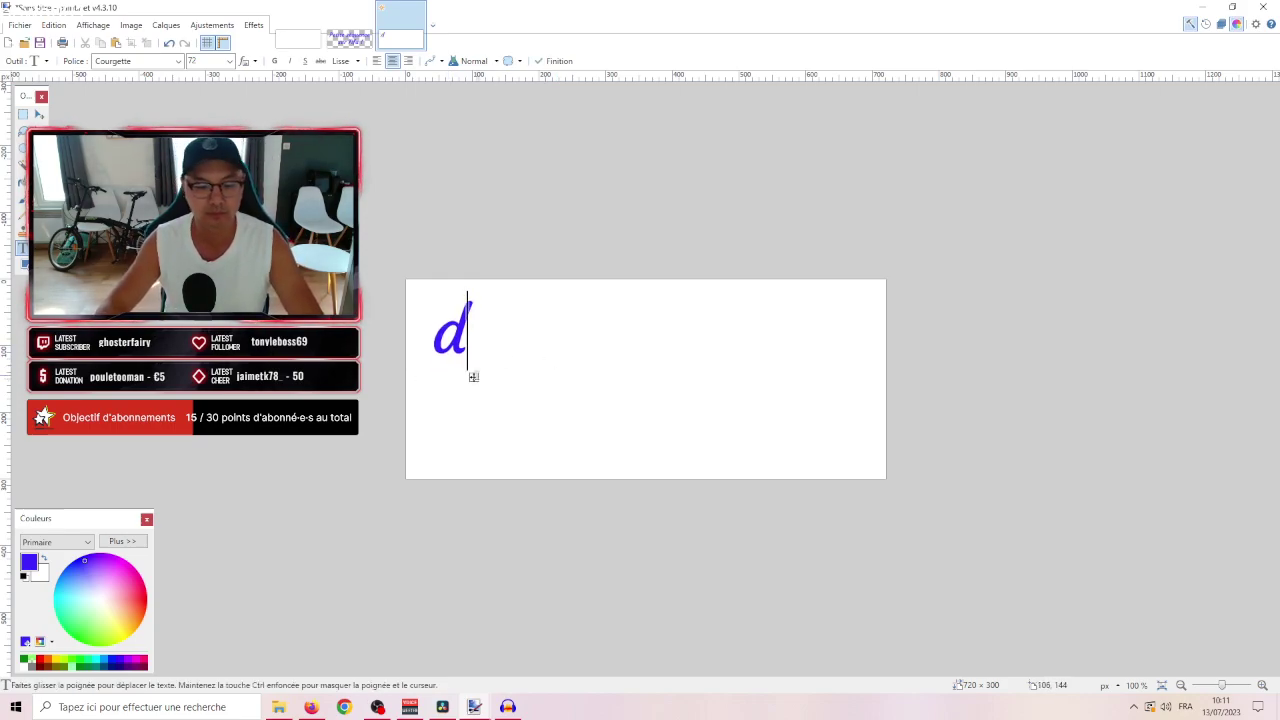
pyautogui.press('BackSpace')
pyautogui.write('JE')
pyautogui.press('BackSpace')
pyautogui.write('e')
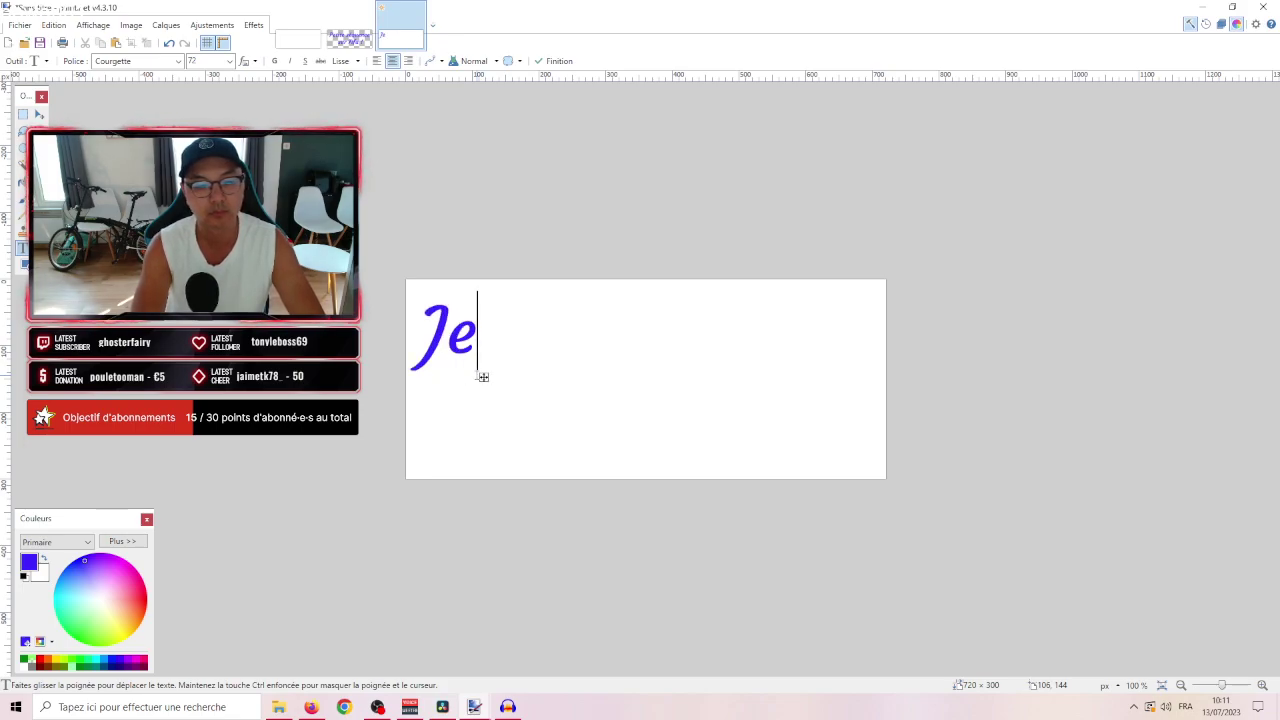
pyautogui.press('BackSpace')
pyautogui.write('Si')
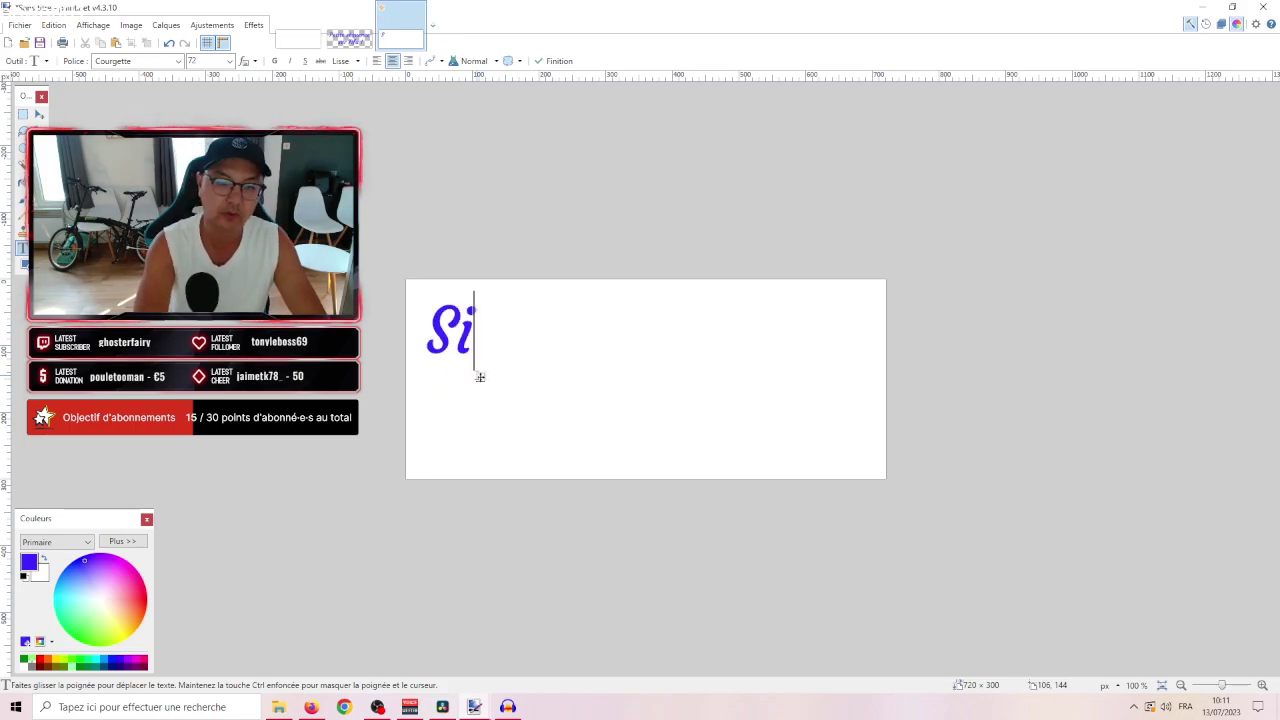
pyautogui.write(' vous avec ce bug')
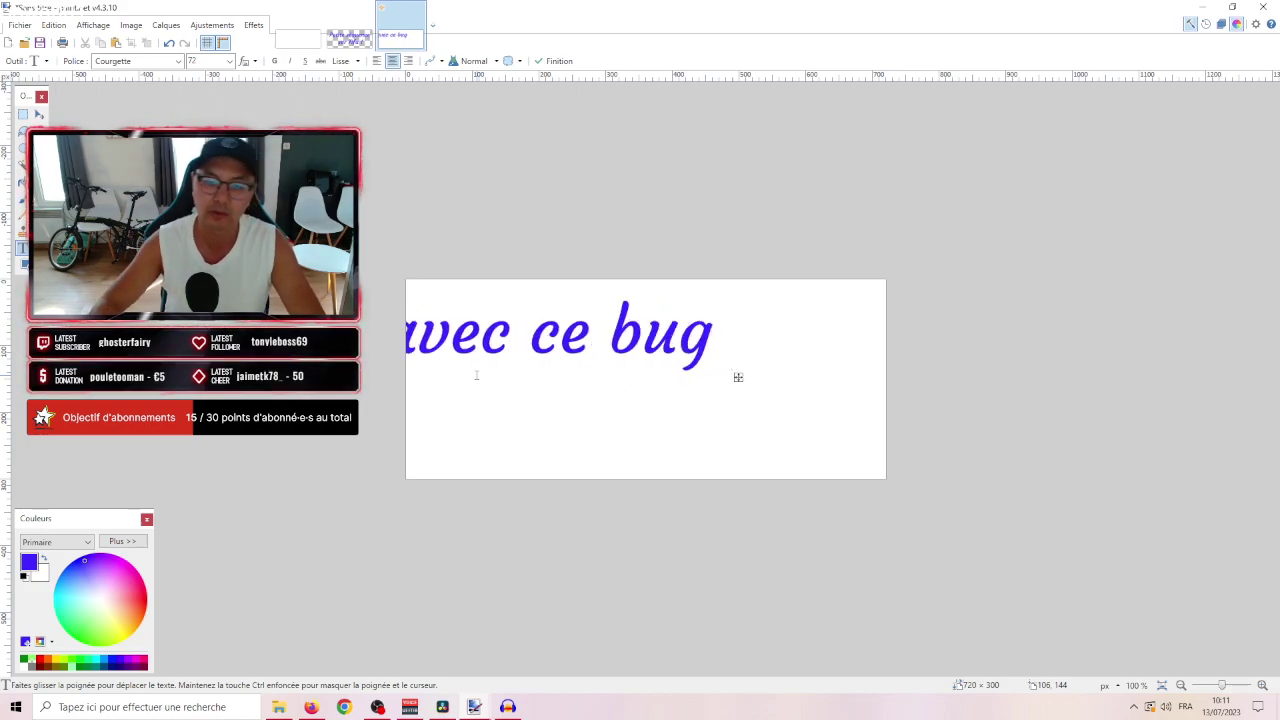
# Reduce the font size of the text to 60.
pyautogui.click(230, 61)
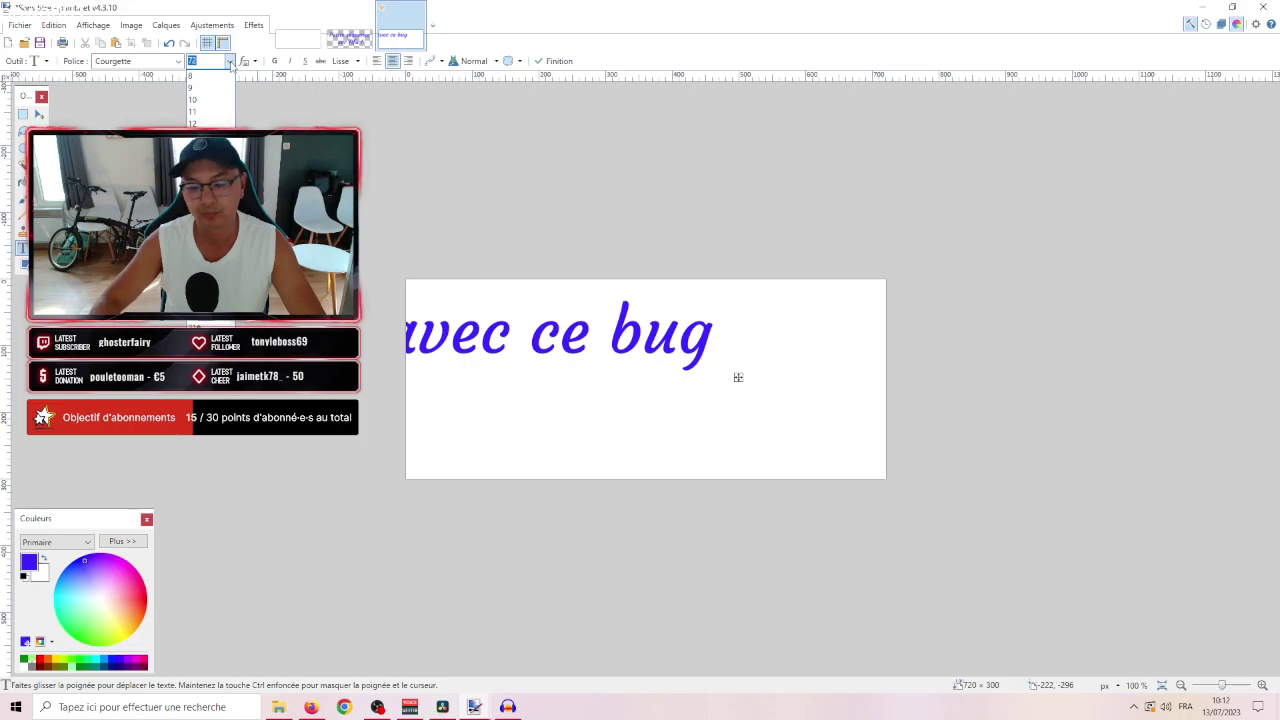
pyautogui.write('60')
pyautogui.press('Return')
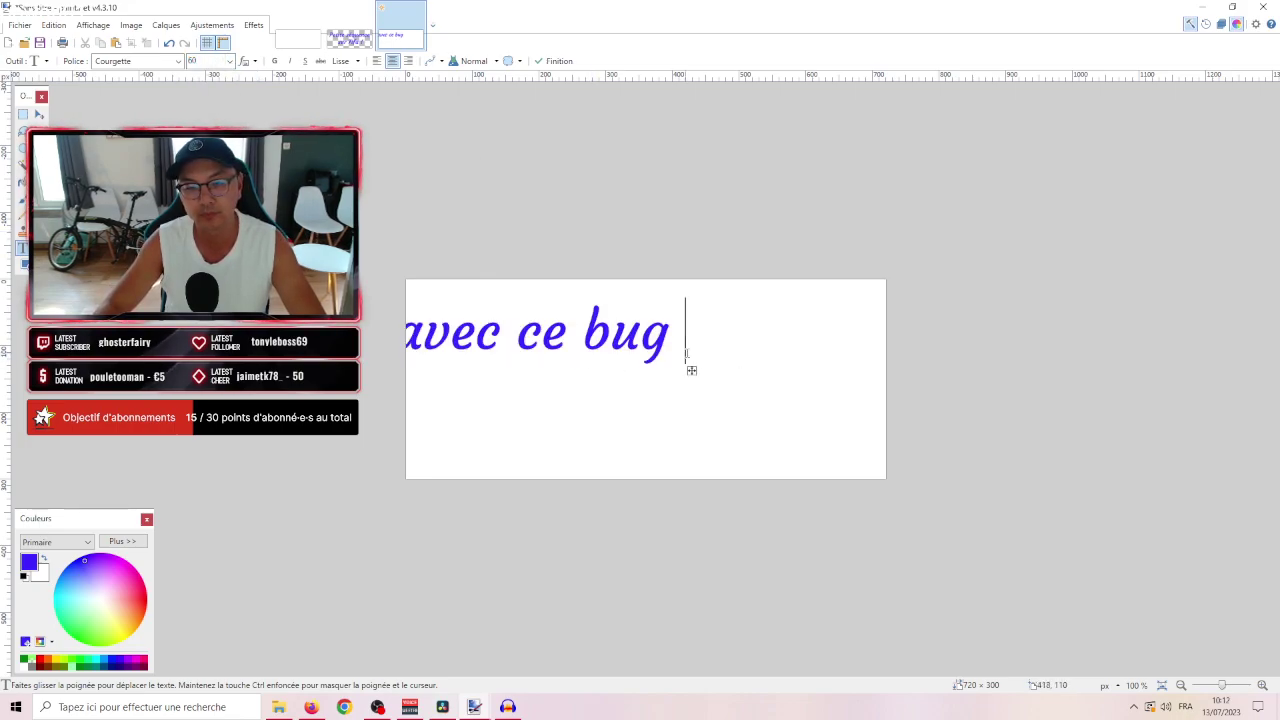
# Move the text so its first line fits within the canvas and add a second line reading "sur RL !".
pyautogui.moveTo(691, 370); pyautogui.dragTo(877, 361)
pyautogui.press('Return')
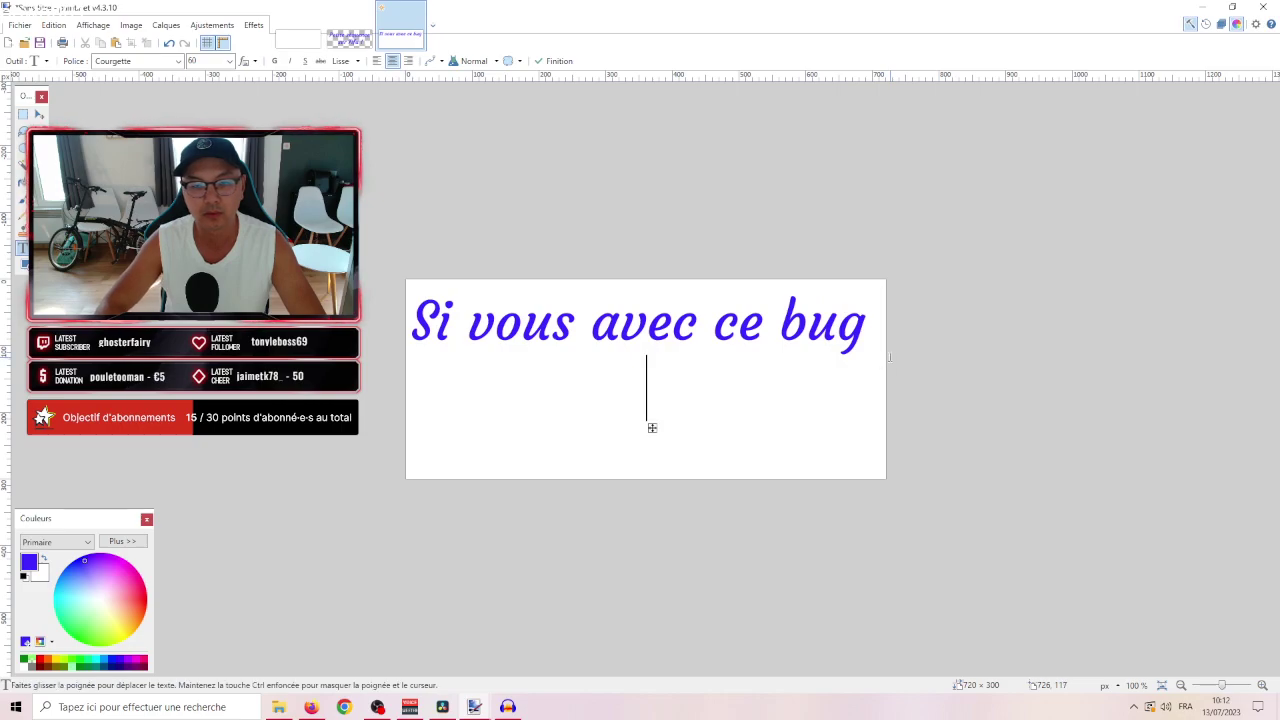
pyautogui.write('sur RL !')
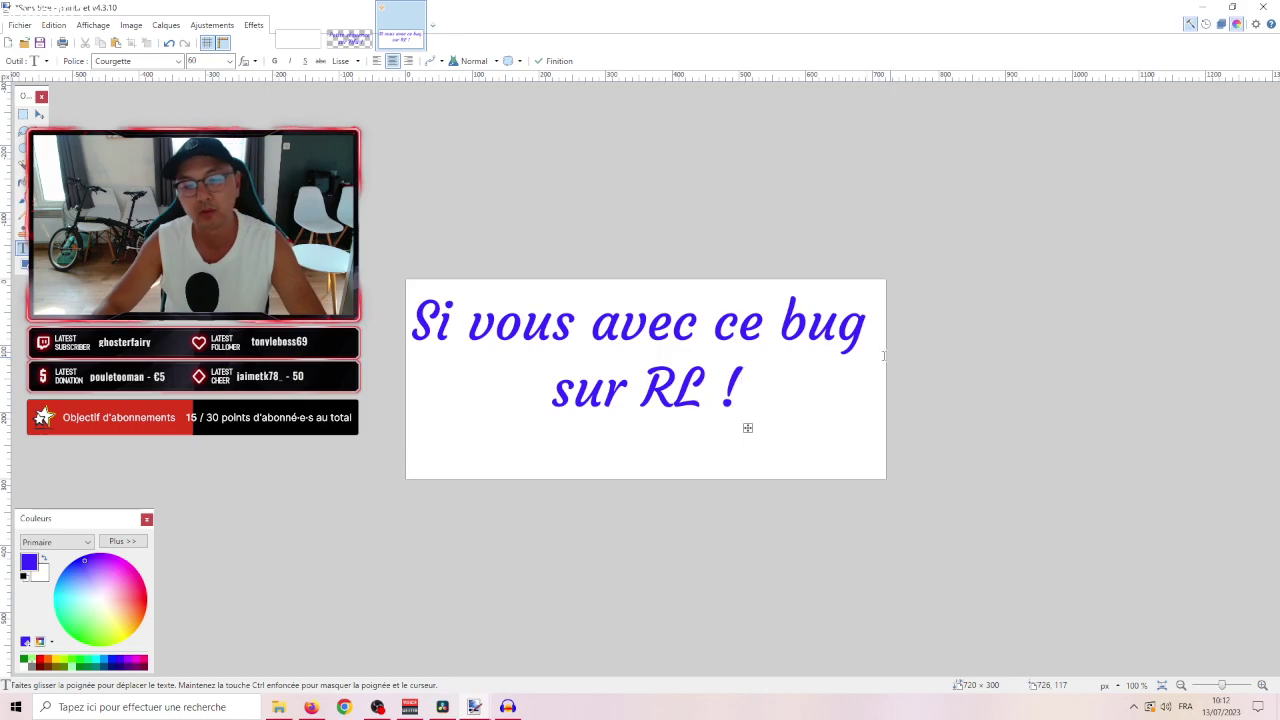
# Change the title text colour from the colour wheel to red.
pyautogui.click(142, 602)
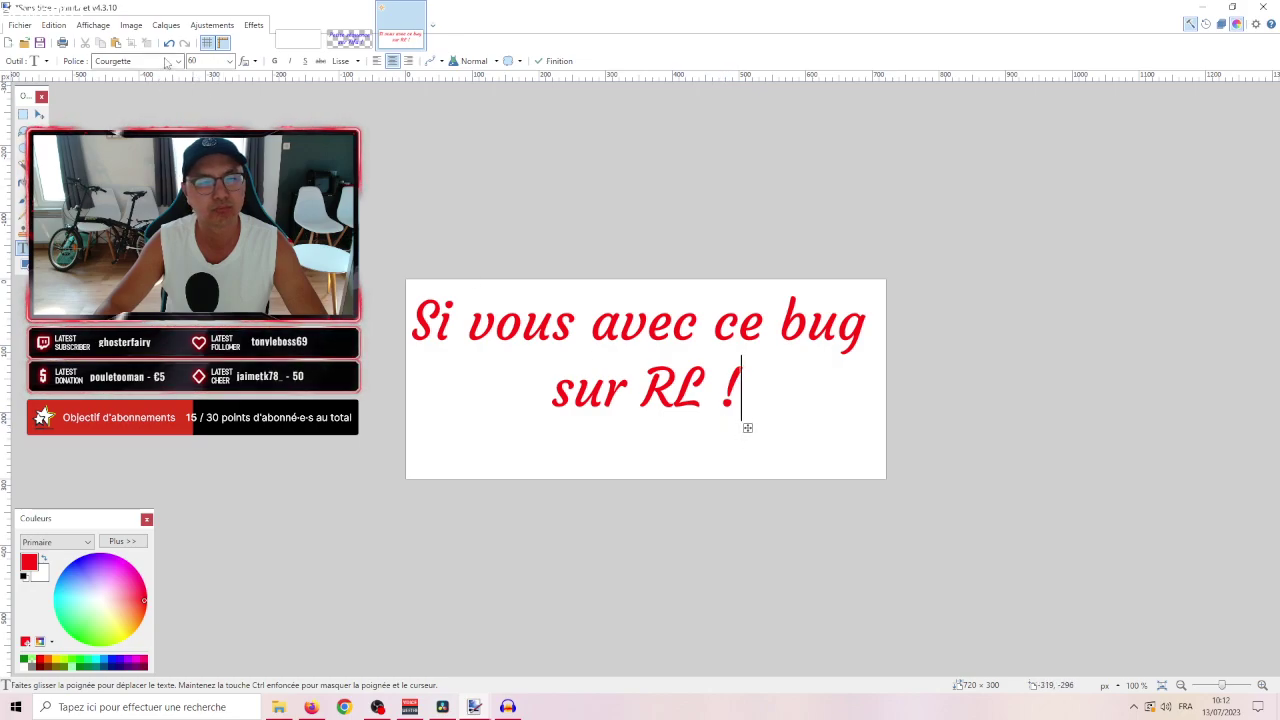
pyautogui.click(166, 25)
pyautogui.click(200, 40)
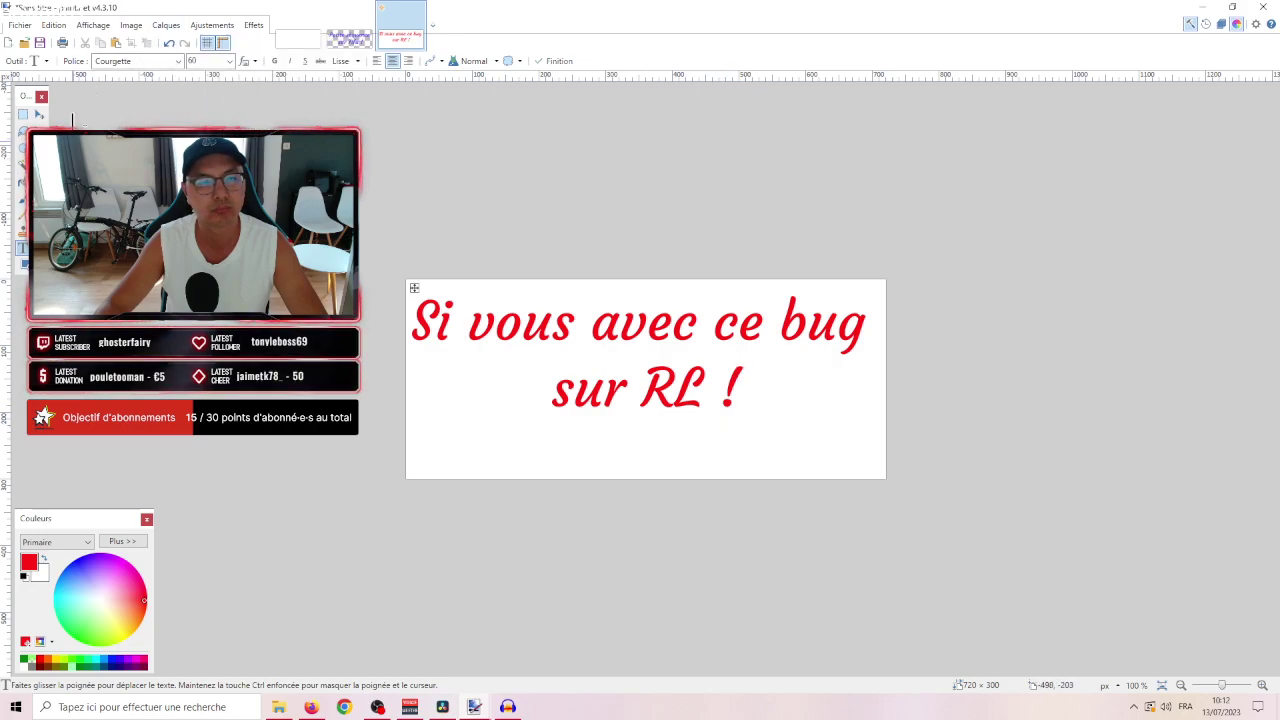
# Undo the existing title text, then select the white background with the Magic Wand and delete it.
pyautogui.click(170, 43)
pyautogui.click(22, 165)
pyautogui.click(608, 363)
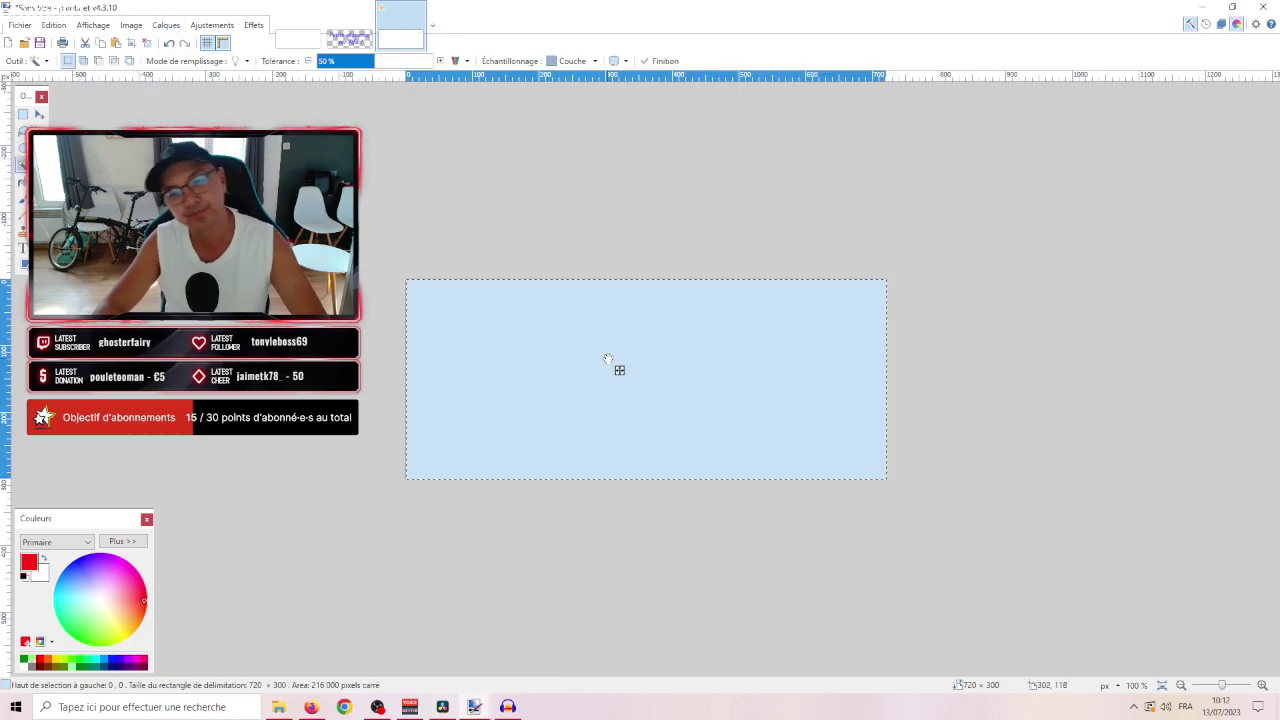
pyautogui.press('Delete')
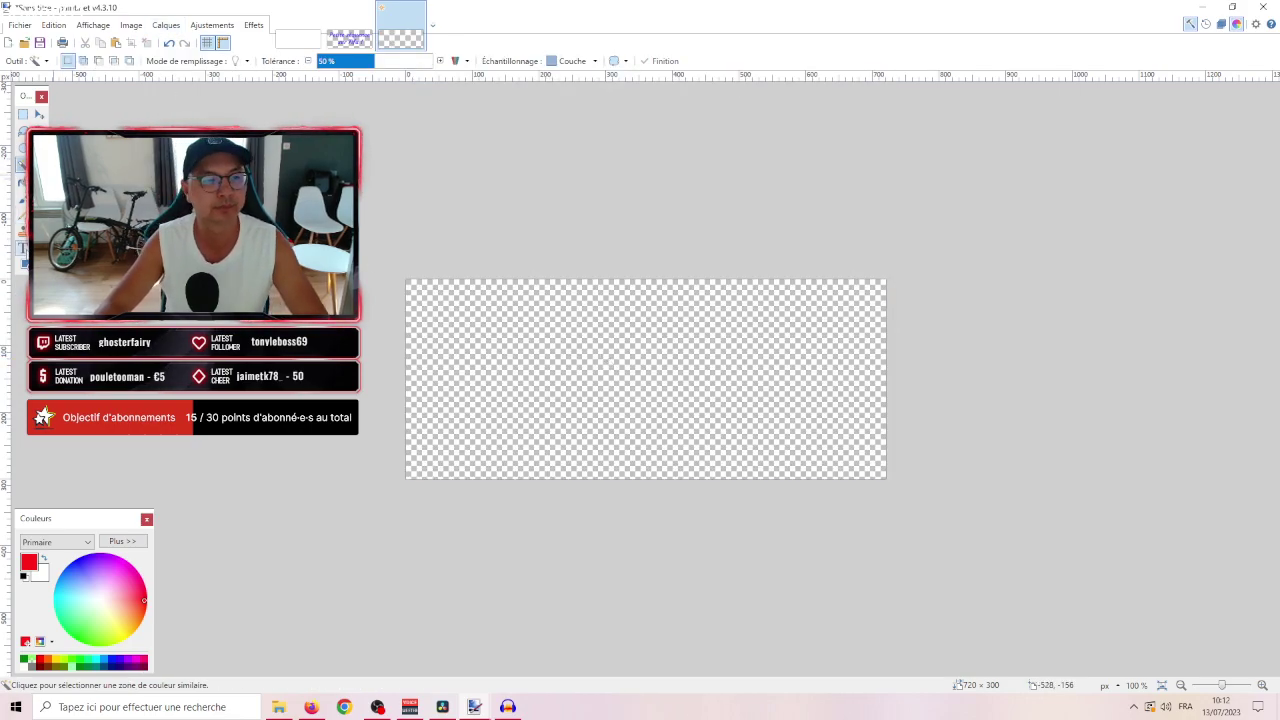
# Write "Si vous avec ce bug" as the first text line on the transparent canvas and start a second line.
pyautogui.press('t')
pyautogui.click(440, 366)
pyautogui.write('Si vous ave')
pyautogui.write('c ce bug sur ')
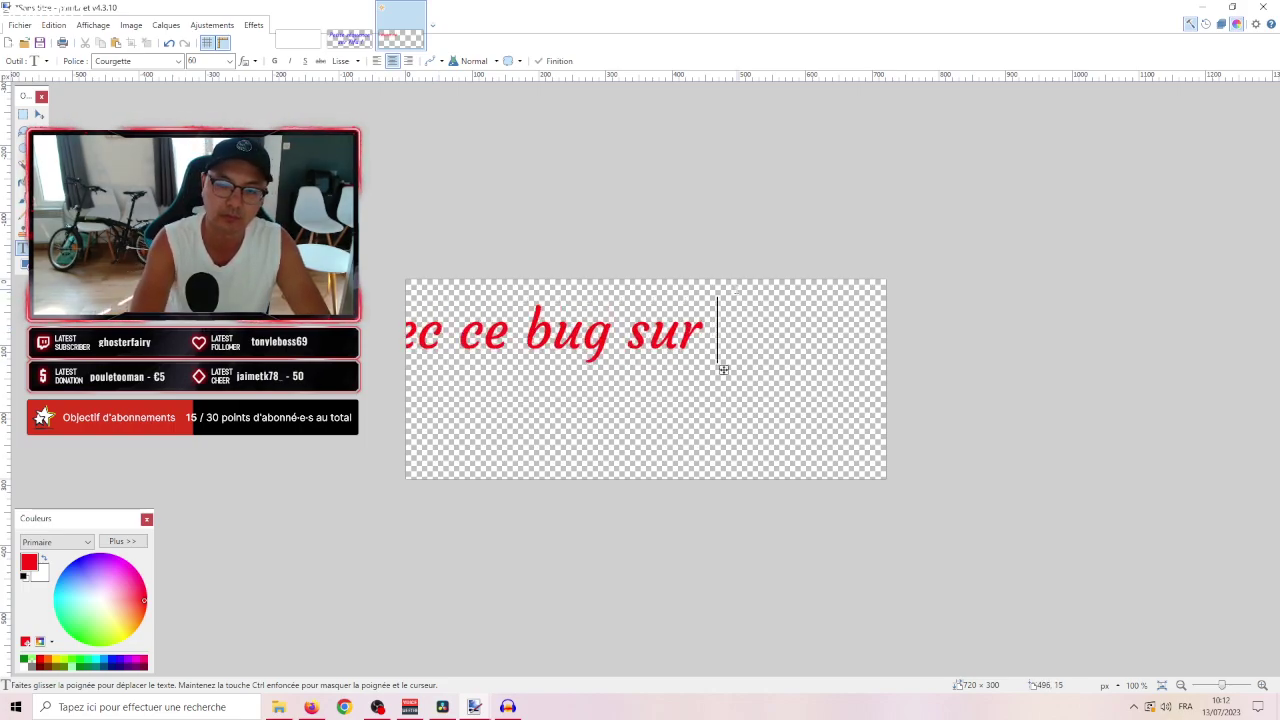
pyautogui.write('R')
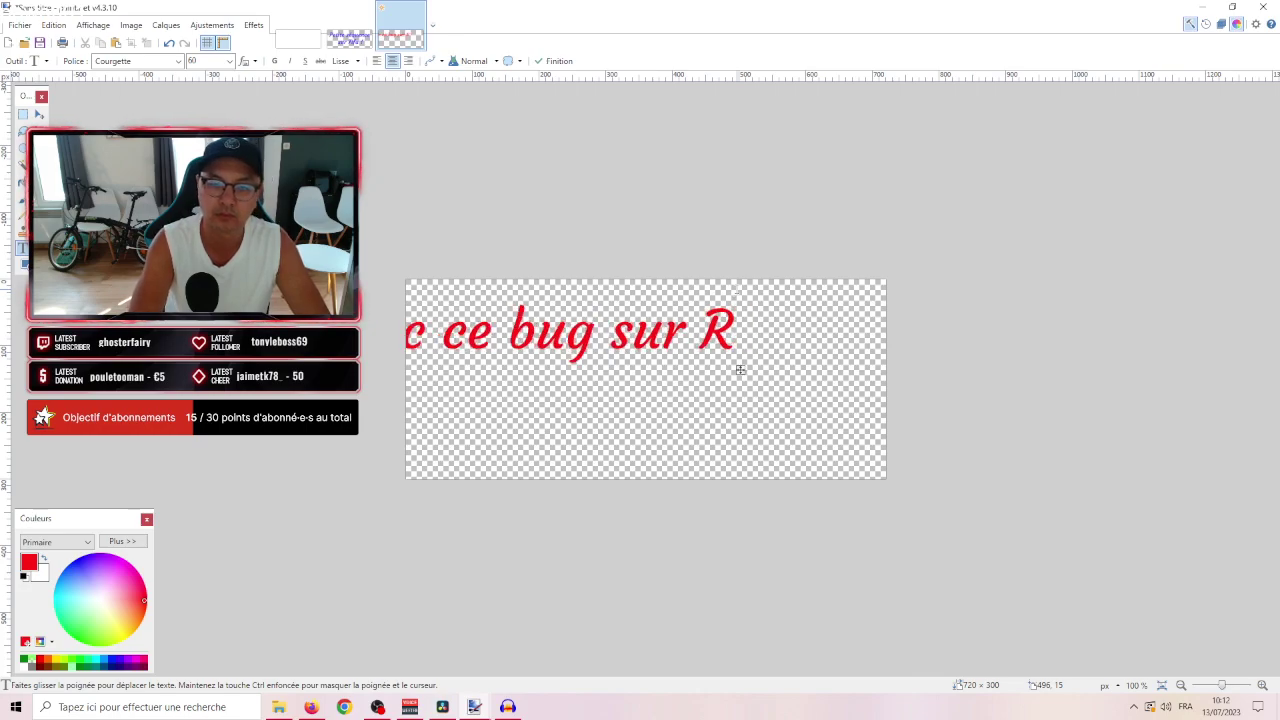
pyautogui.press('BackSpace')
pyautogui.press('BackSpace')
pyautogui.press('BackSpace')
pyautogui.press('BackSpace')
pyautogui.press('BackSpace')
pyautogui.press('BackSpace')
pyautogui.press('Return')
# Write "sur Rocket league" on the second line and move the text block so it is centred on the canvas.
pyautogui.write('sur Rocket leagfu')
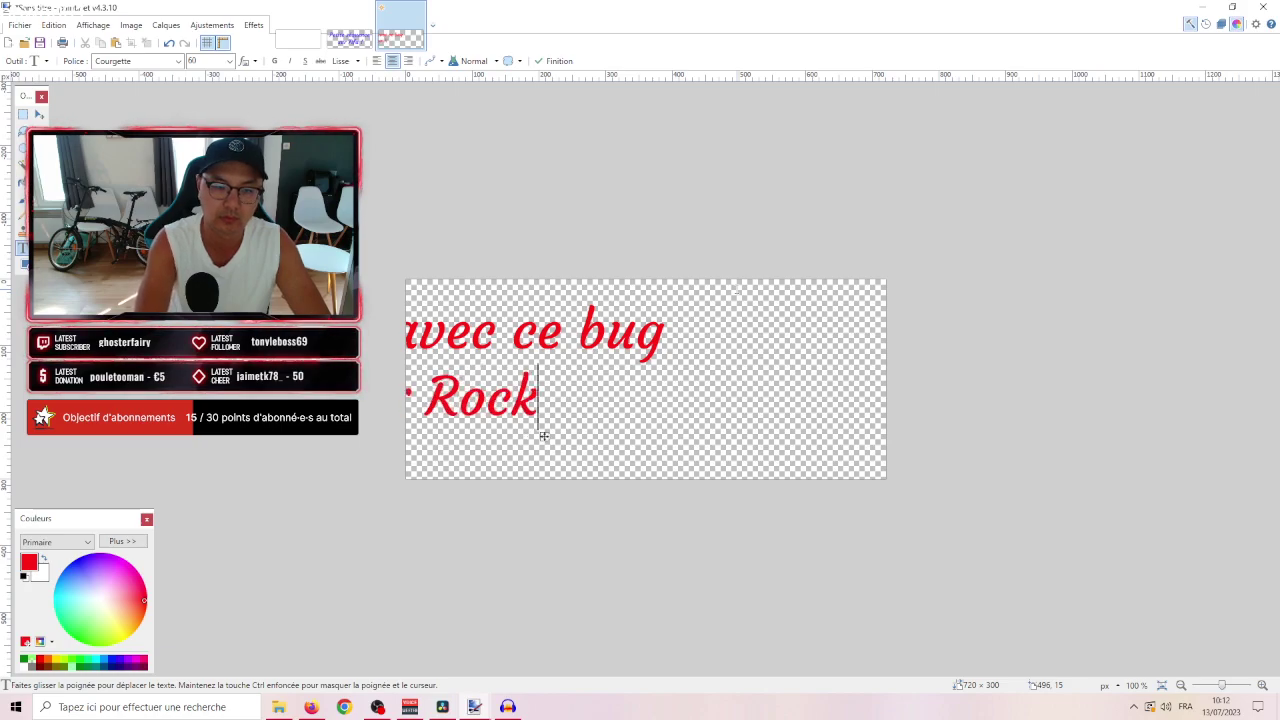
pyautogui.press('BackSpace')
pyautogui.press('BackSpace')
pyautogui.write('gue')
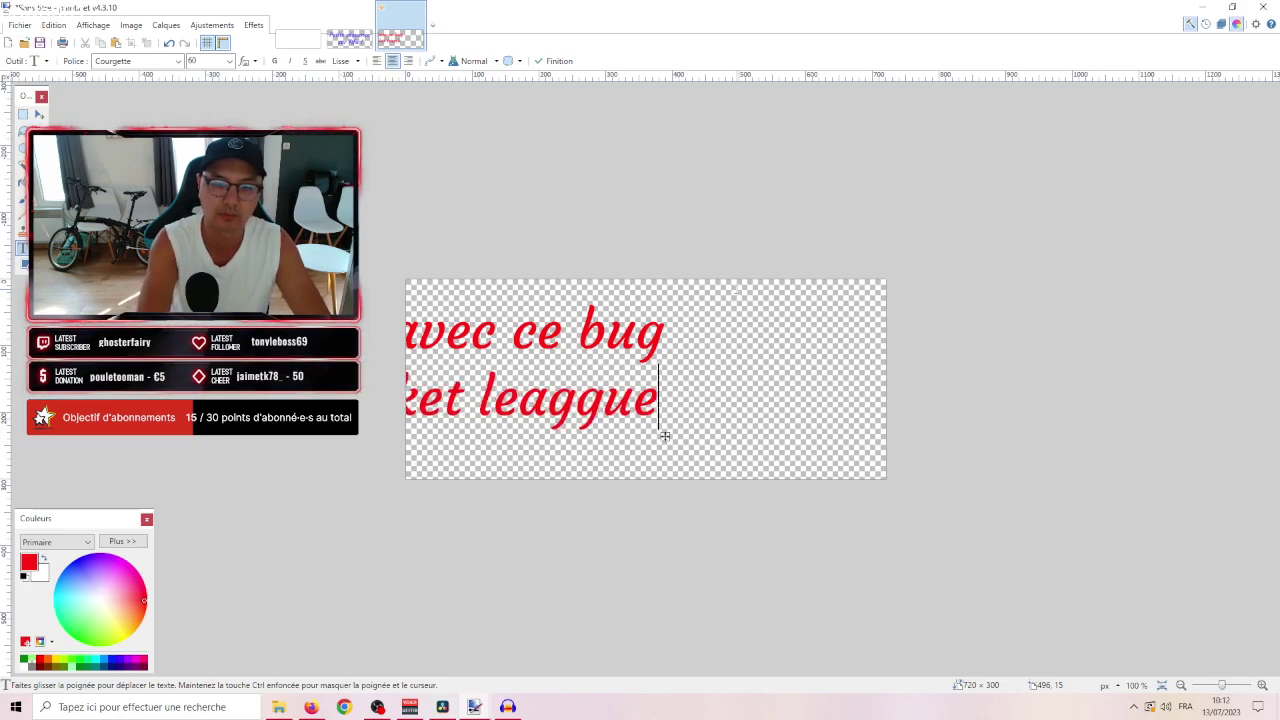
pyautogui.press('BackSpace')
pyautogui.press('BackSpace')
pyautogui.press('BackSpace')
pyautogui.write('ue')
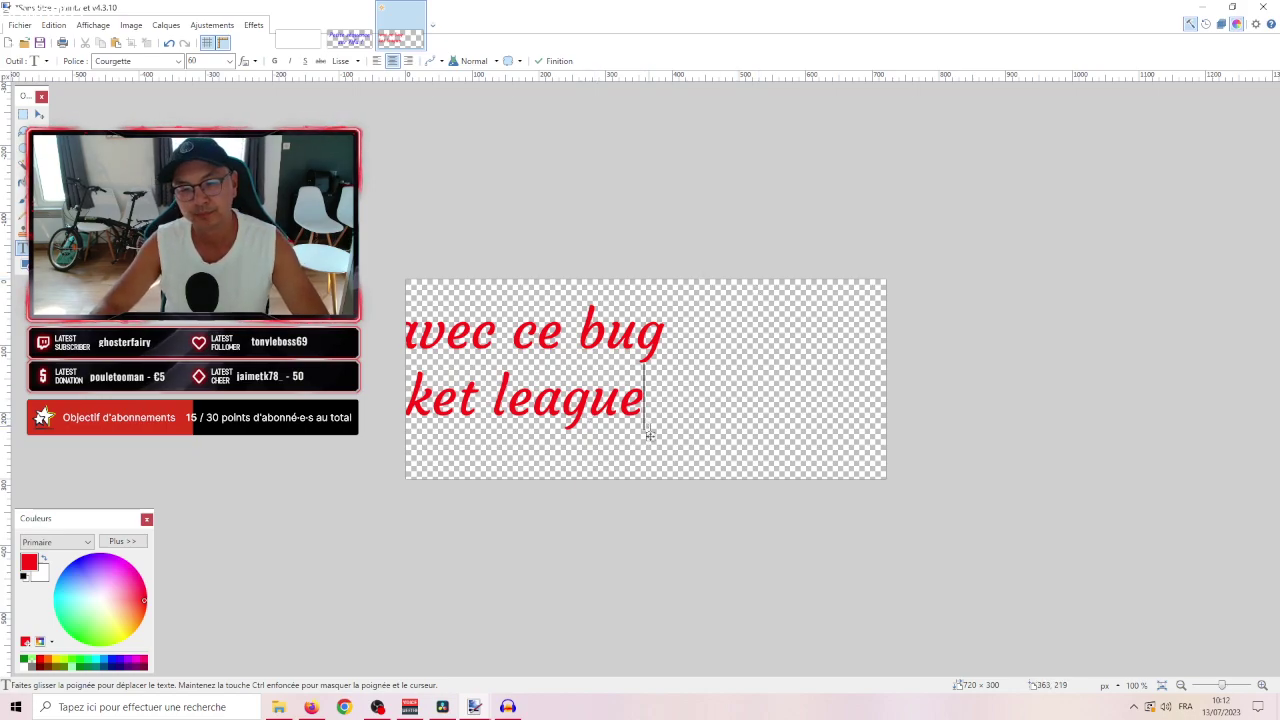
pyautogui.moveTo(648, 436); pyautogui.dragTo(856, 446)
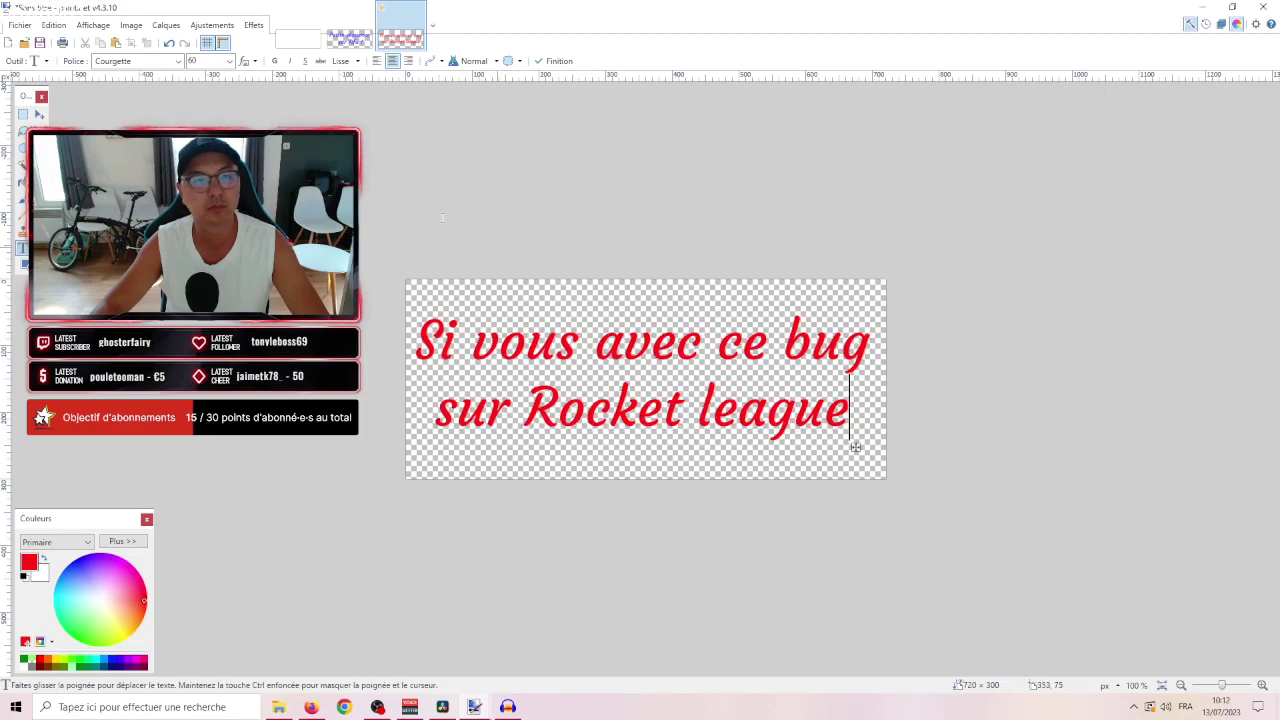
# Apply the Éclat photo effect to the red title text.
pyautogui.click(254, 25)
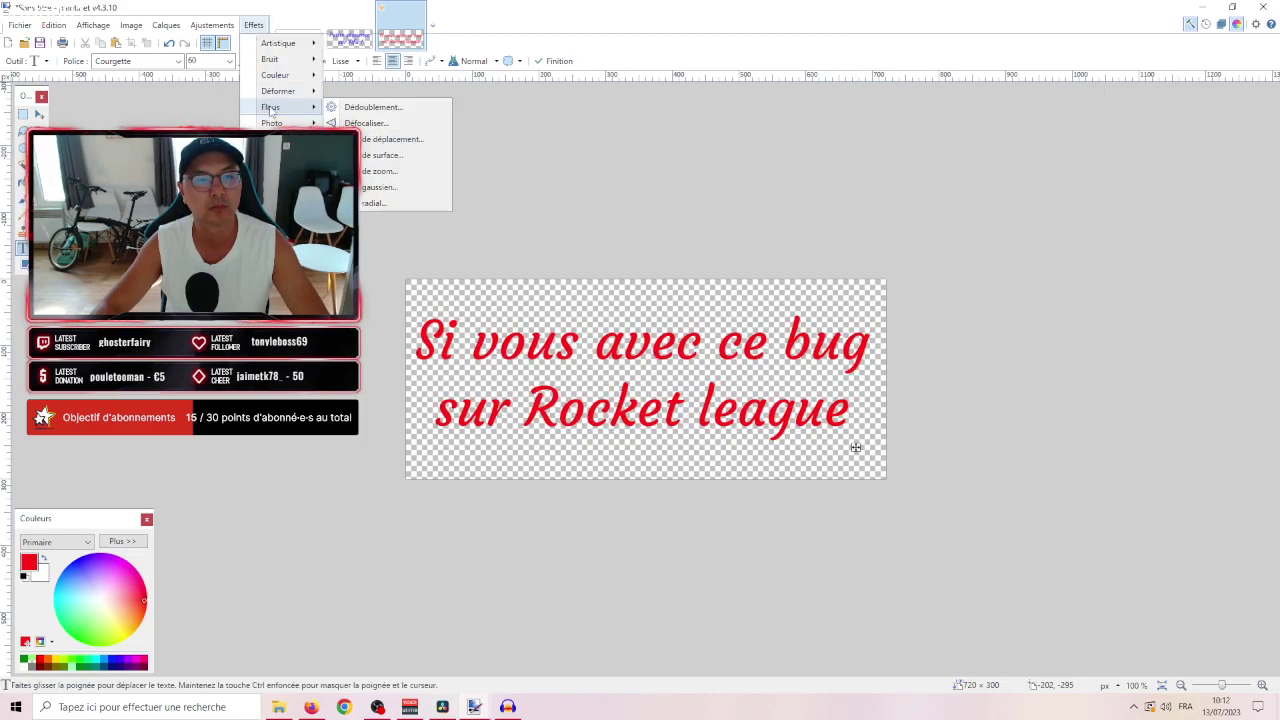
pyautogui.moveTo(272, 123)
pyautogui.click(372, 155)
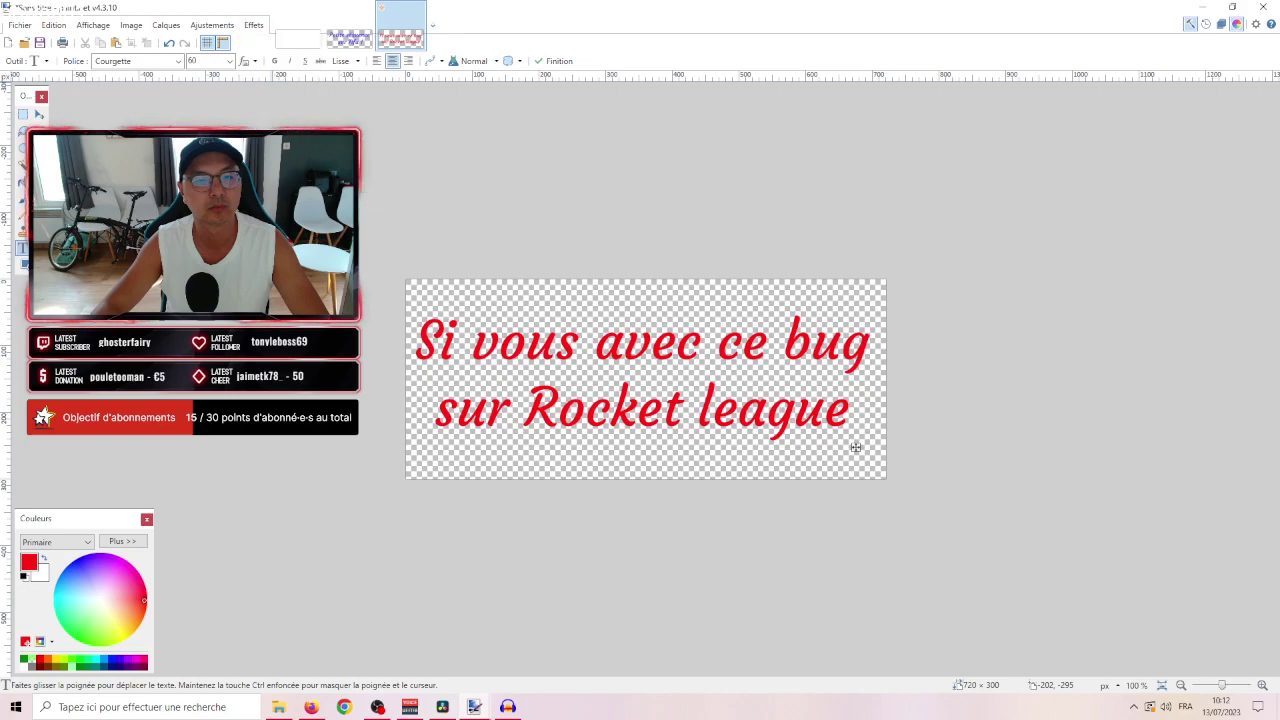
pyautogui.click(661, 405)
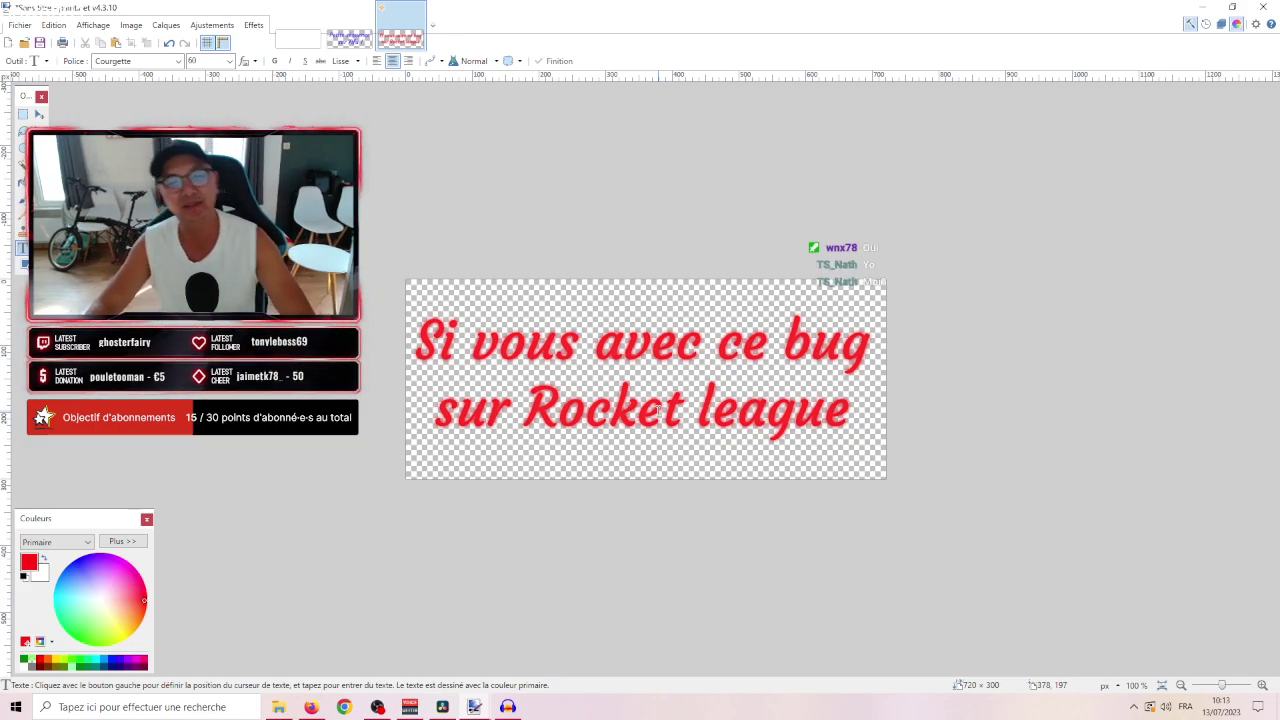
pyautogui.click(251, 27)
pyautogui.moveTo(300, 143)
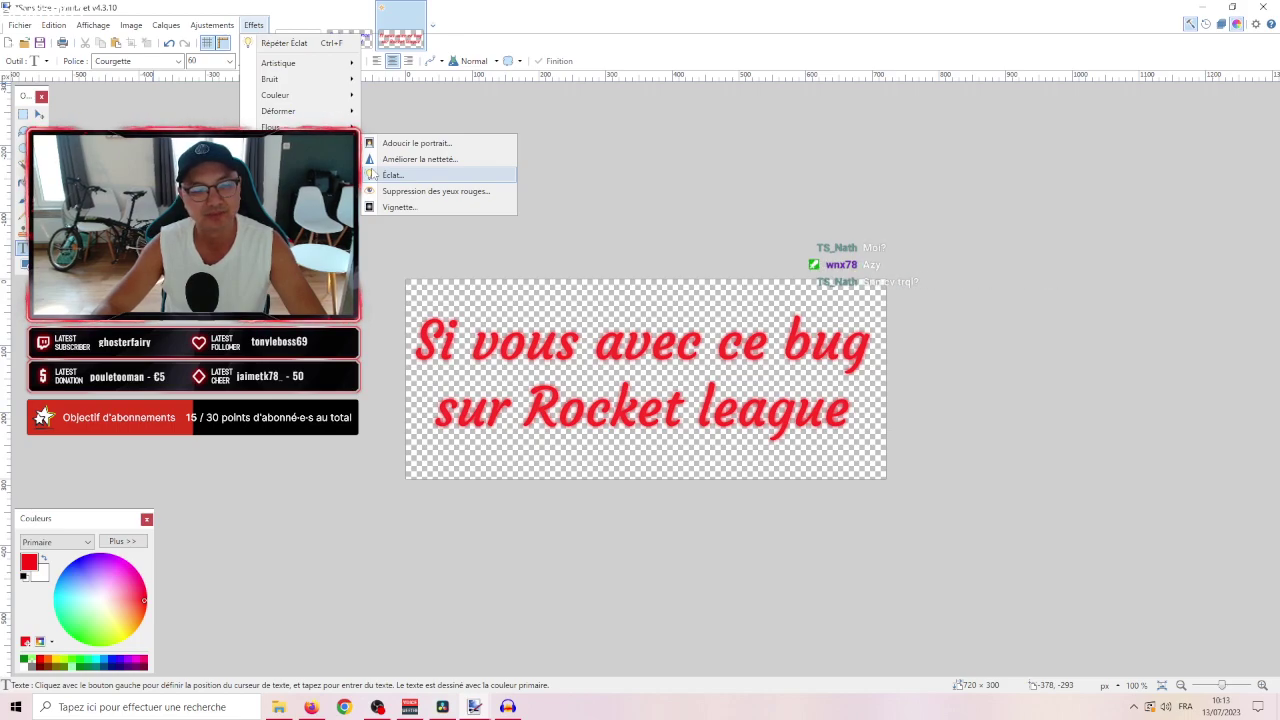
# Save the image as a PNG named "Si vous avez ce bug" in the Vidéo à traiter folder.
pyautogui.click(20, 25)
pyautogui.click(20, 25)
pyautogui.click(20, 25)
pyautogui.click(18, 27)
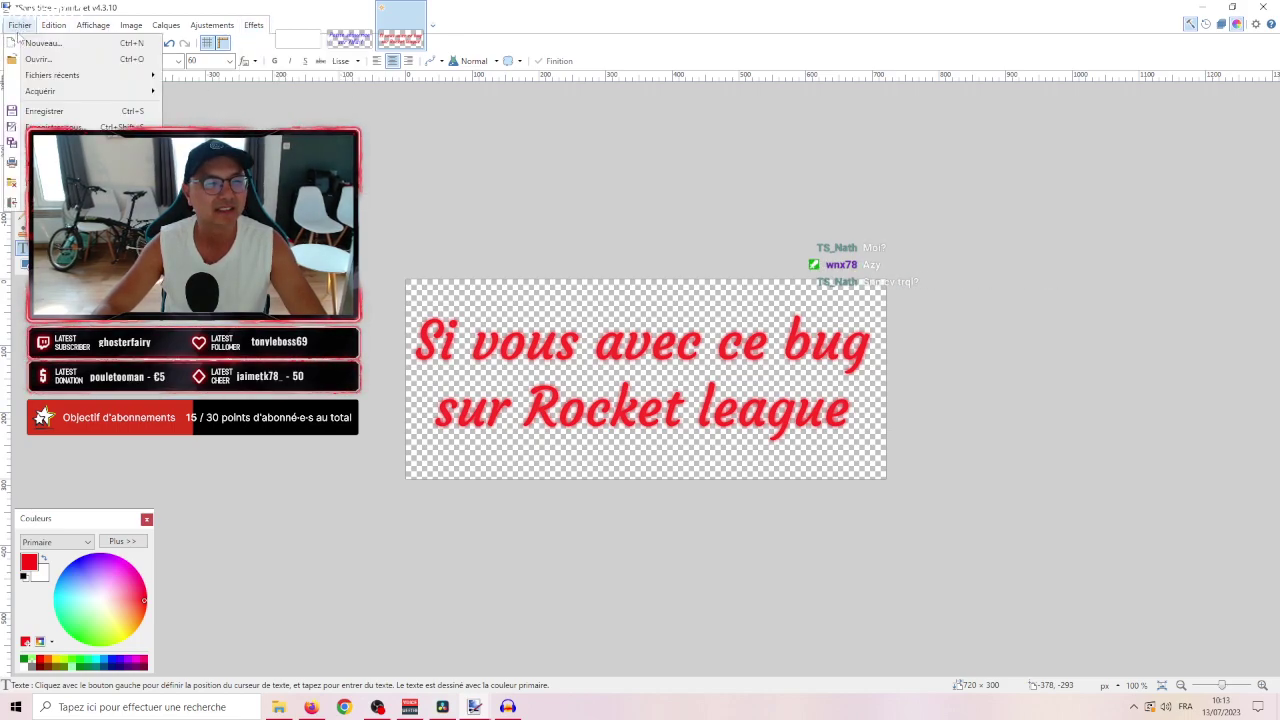
pyautogui.click(44, 111)
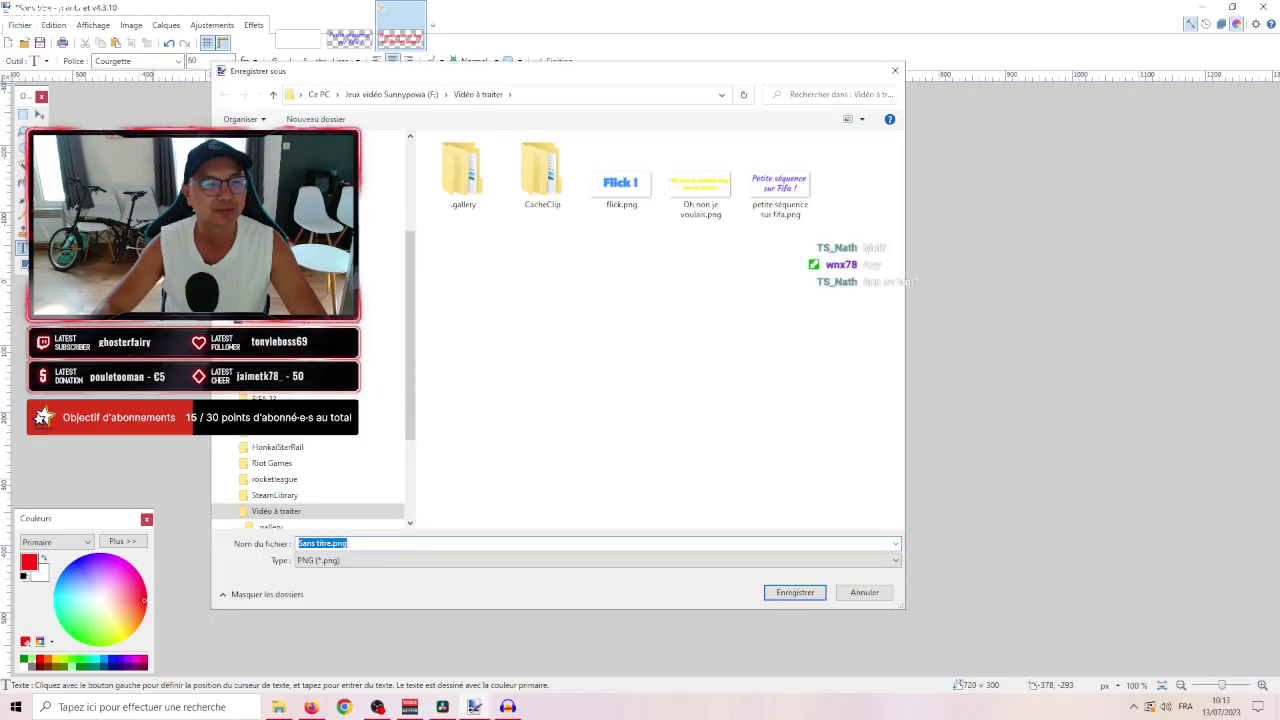
pyautogui.write('Si')
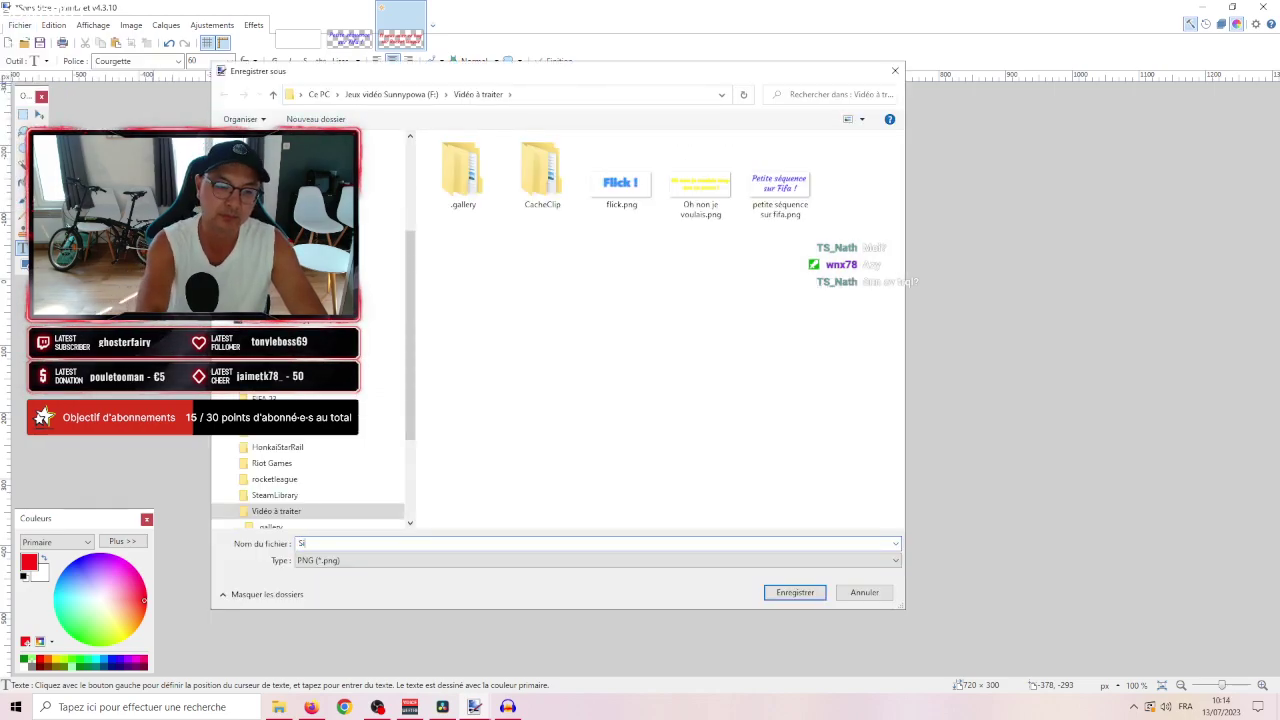
pyautogui.write(' vous avez ce bug')
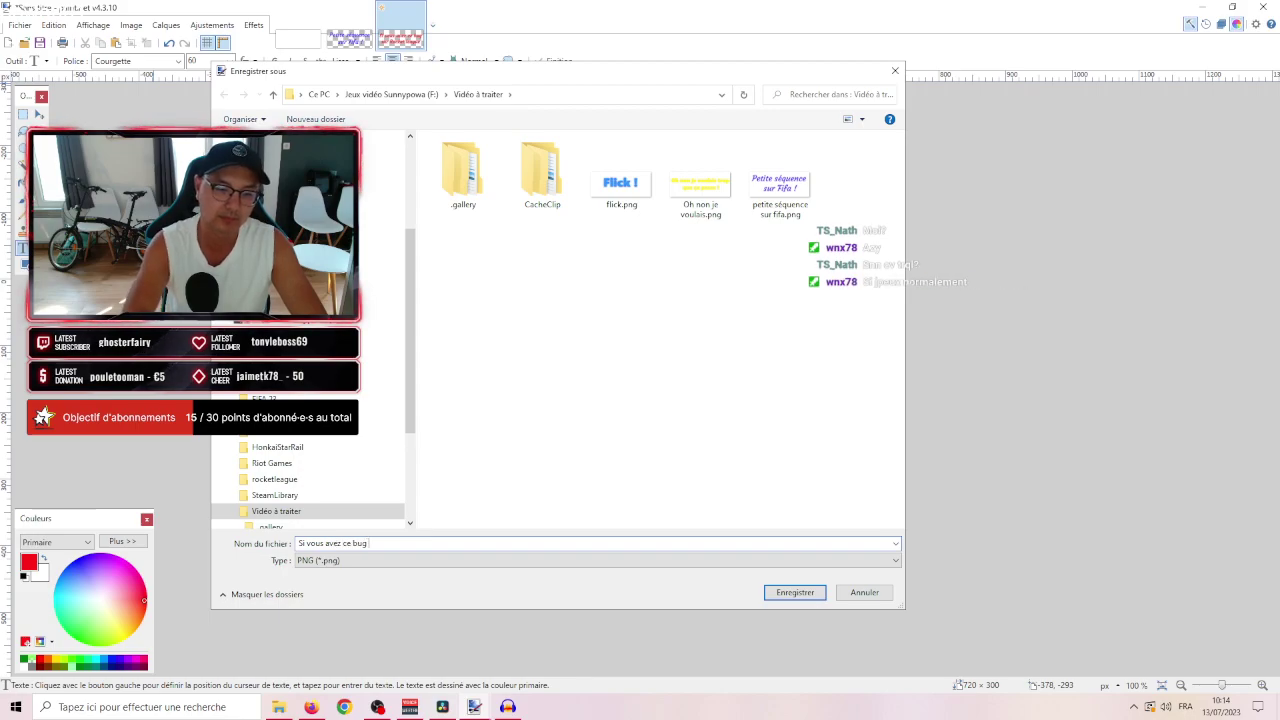
pyautogui.press('Return')
pyautogui.press('Return')
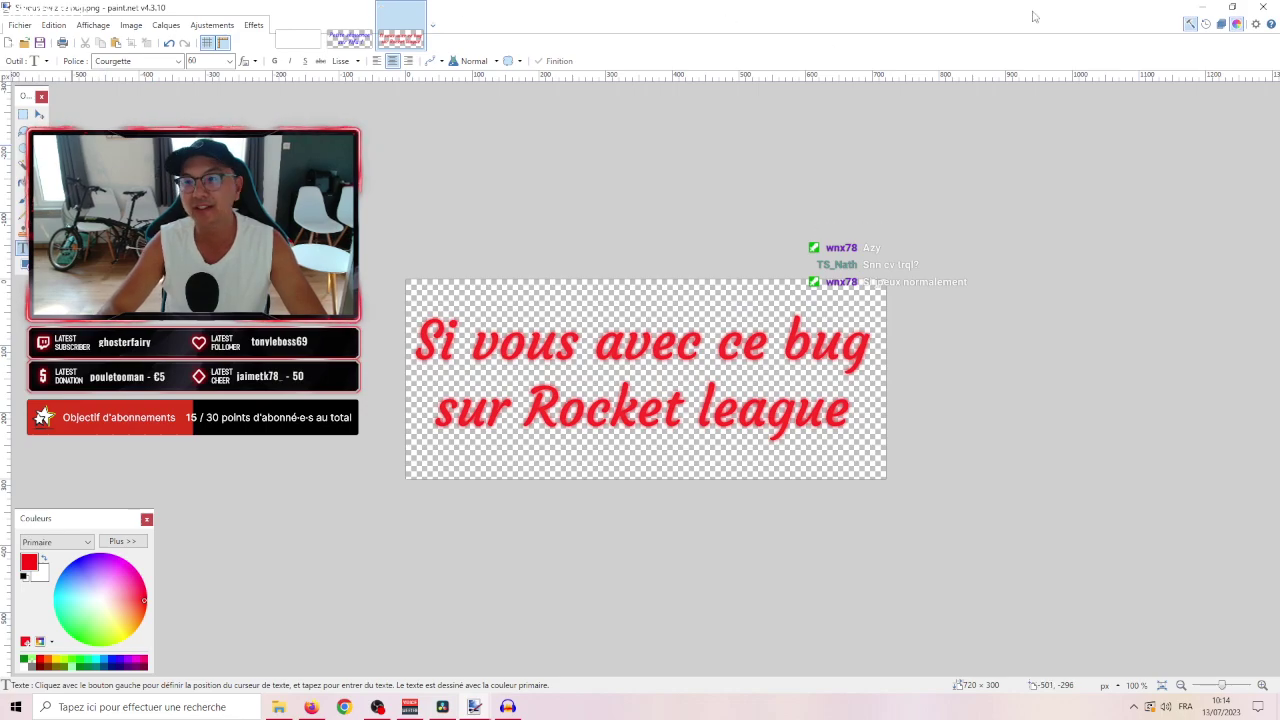
# Switch to DaVinci Resolve, import Si vous avez ce bug.png and place it on track Vidéo 2 above the gameplay clips.
pyautogui.click(1201, 7)
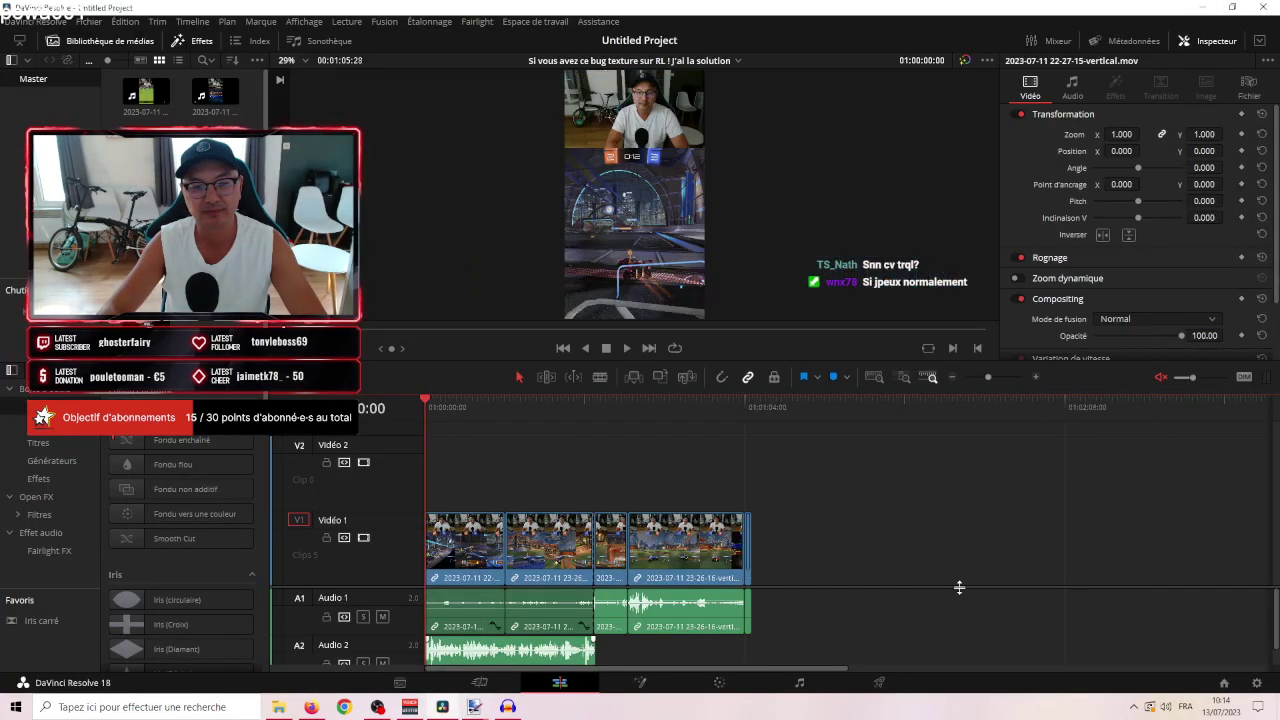
pyautogui.click(397, 682)
pyautogui.moveTo(446, 93); pyautogui.dragTo(175, 465)
pyautogui.click(559, 682)
pyautogui.moveTo(160, 160); pyautogui.dragTo(746, 466)
# Trim the end of the title image on Vidéo 2 to the cut before the final short gameplay clip.
pyautogui.moveTo(431, 400); pyautogui.dragTo(740, 433)
pyautogui.click(1036, 379)
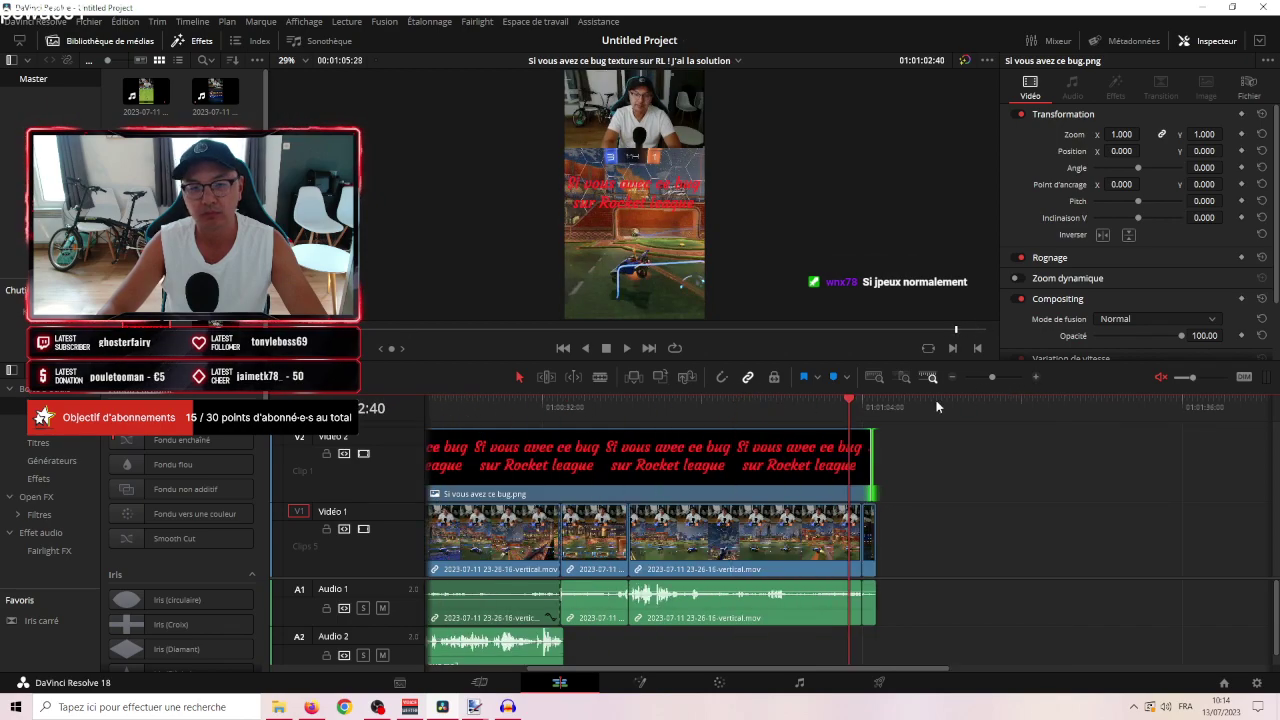
pyautogui.moveTo(856, 393); pyautogui.dragTo(874, 405)
pyautogui.moveTo(860, 452); pyautogui.dragTo(859, 455)
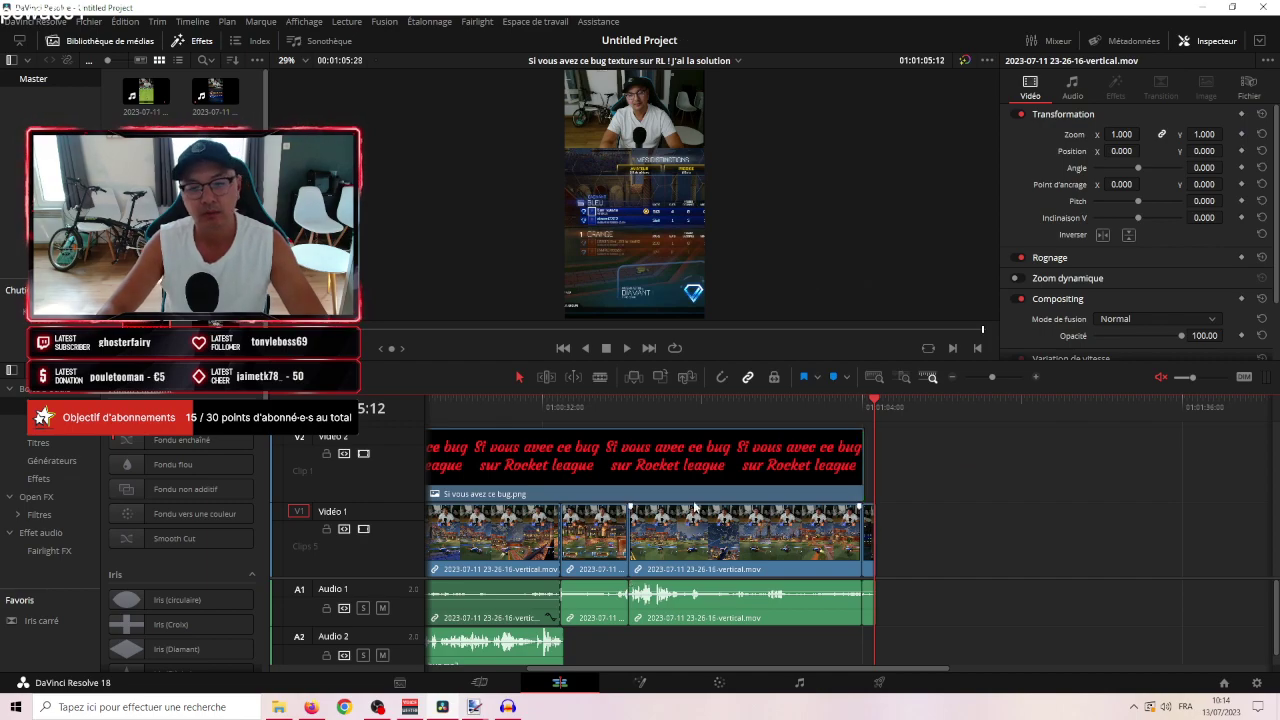
# Add the timeline "Si vous avez ce bug texture sur RL ! J'ai la solution" to the export list.
pyautogui.click(879, 684)
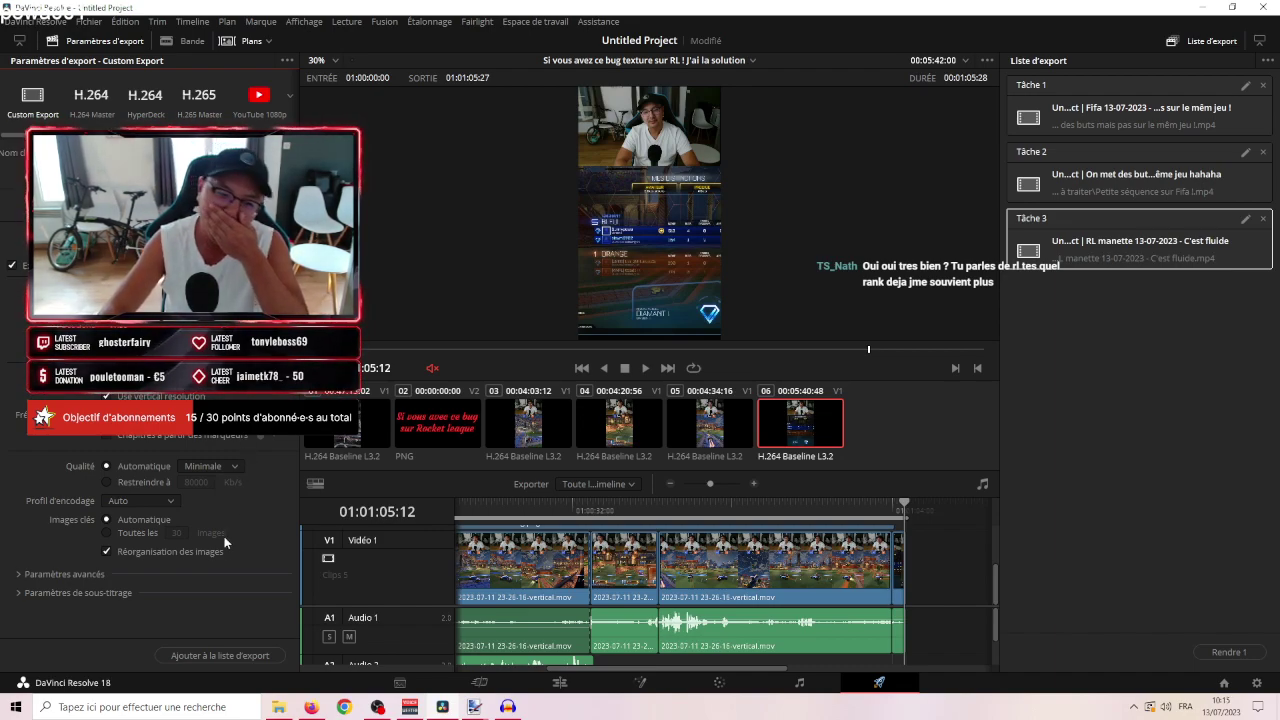
pyautogui.click(245, 657)
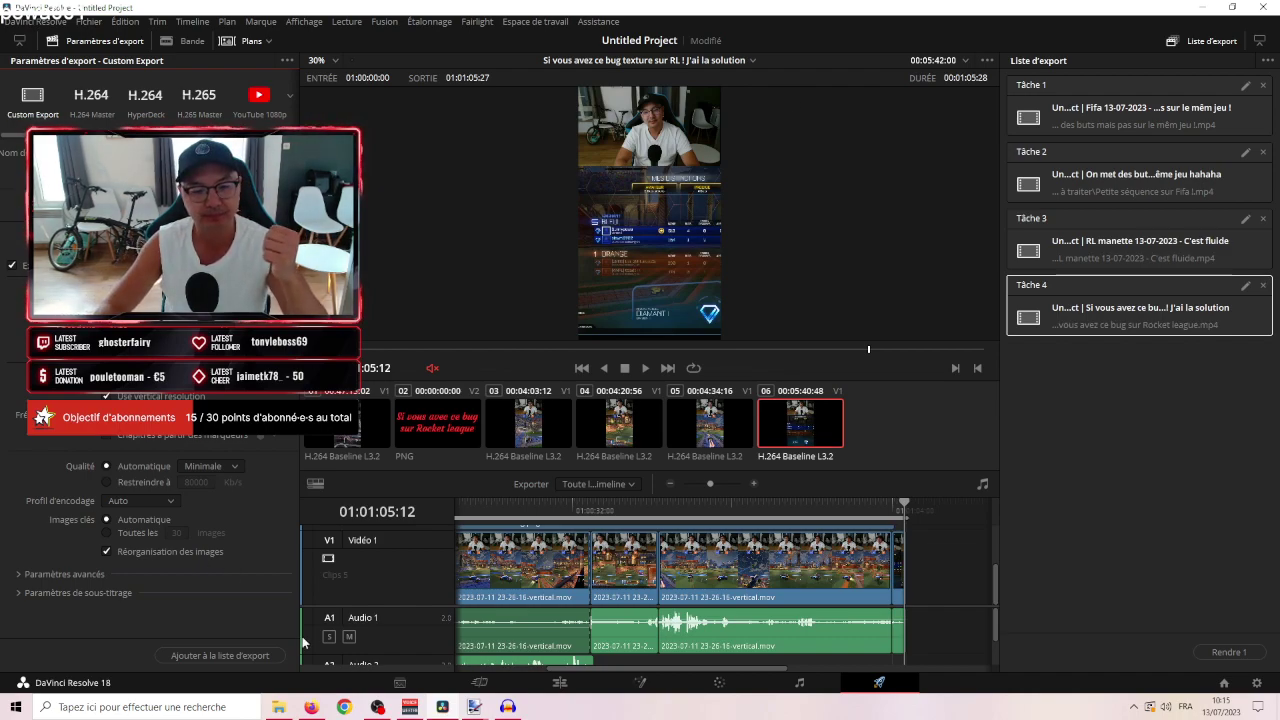
# Return to editing, open Timeline 1 and scrub through the beginning of its recording.
pyautogui.click(556, 683)
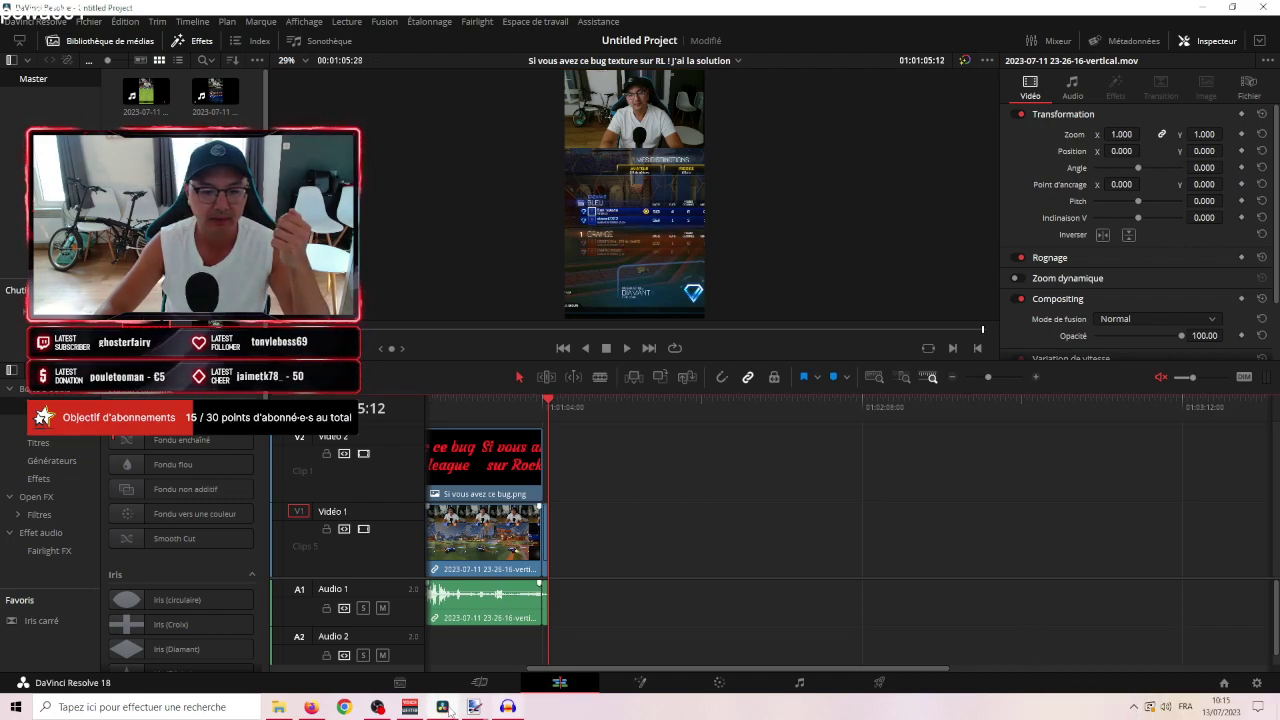
pyautogui.click(394, 687)
pyautogui.click(578, 688)
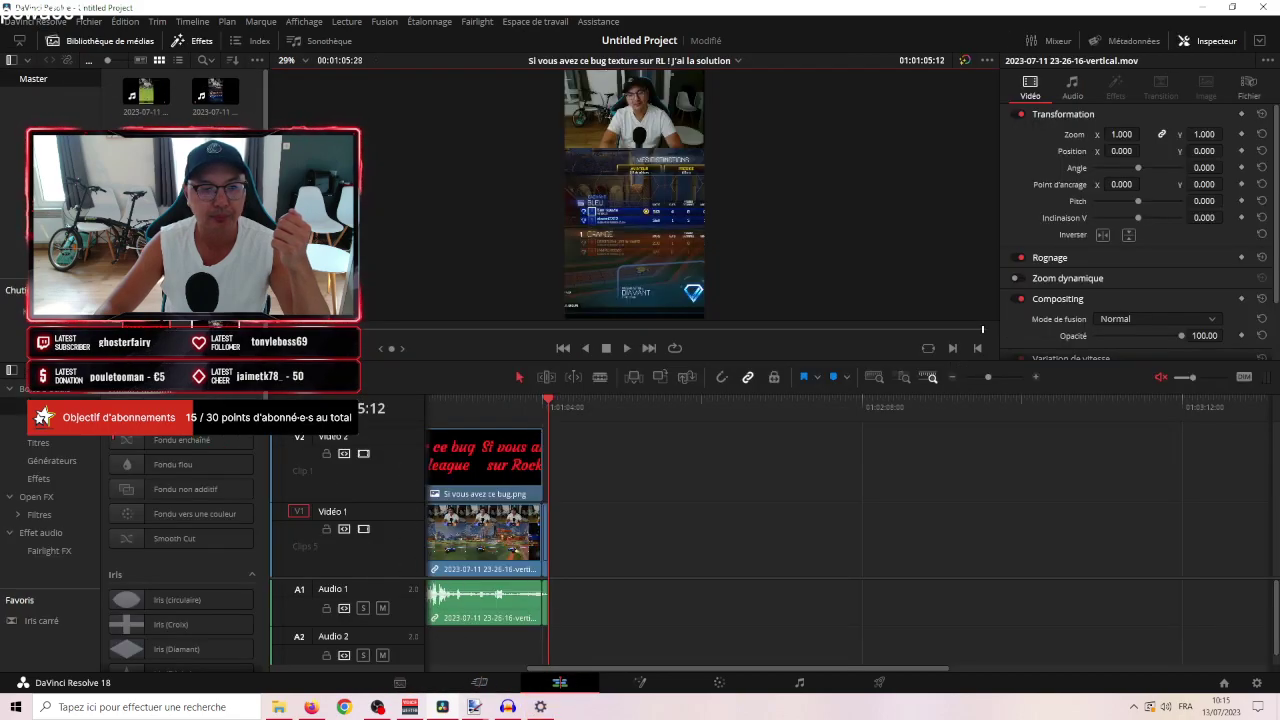
pyautogui.click(425, 419)
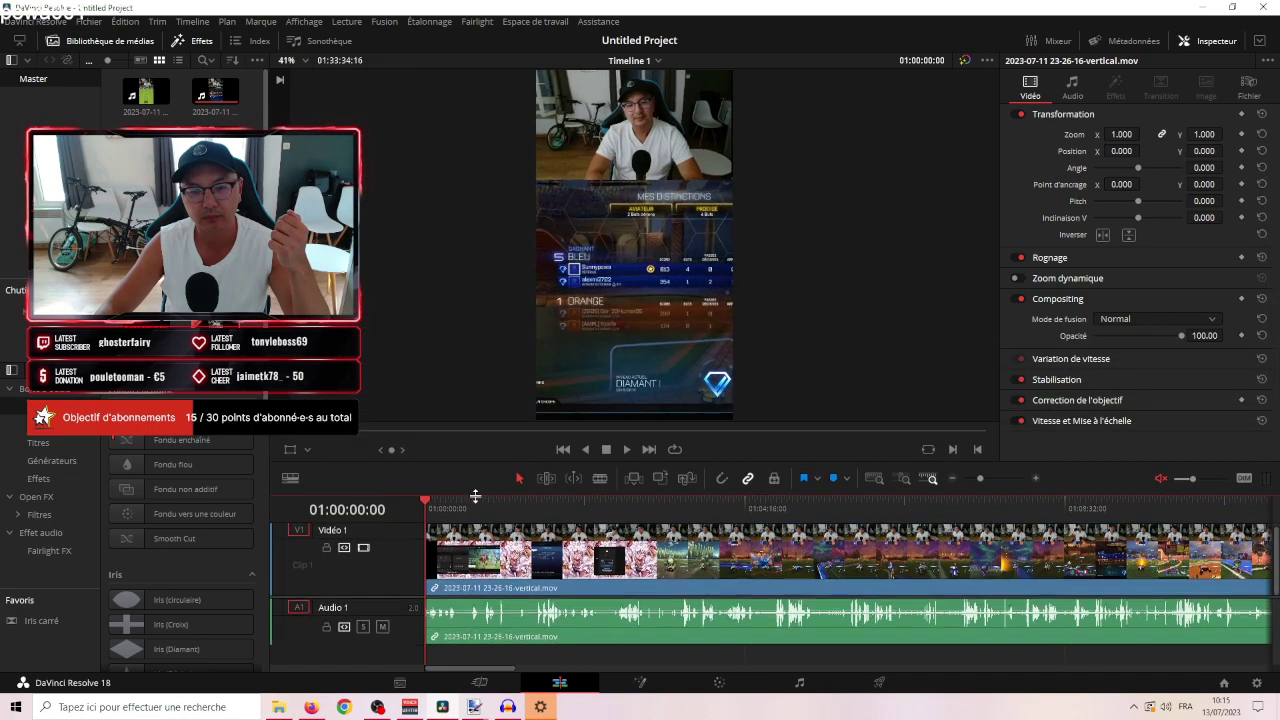
pyautogui.moveTo(437, 505); pyautogui.dragTo(530, 510)
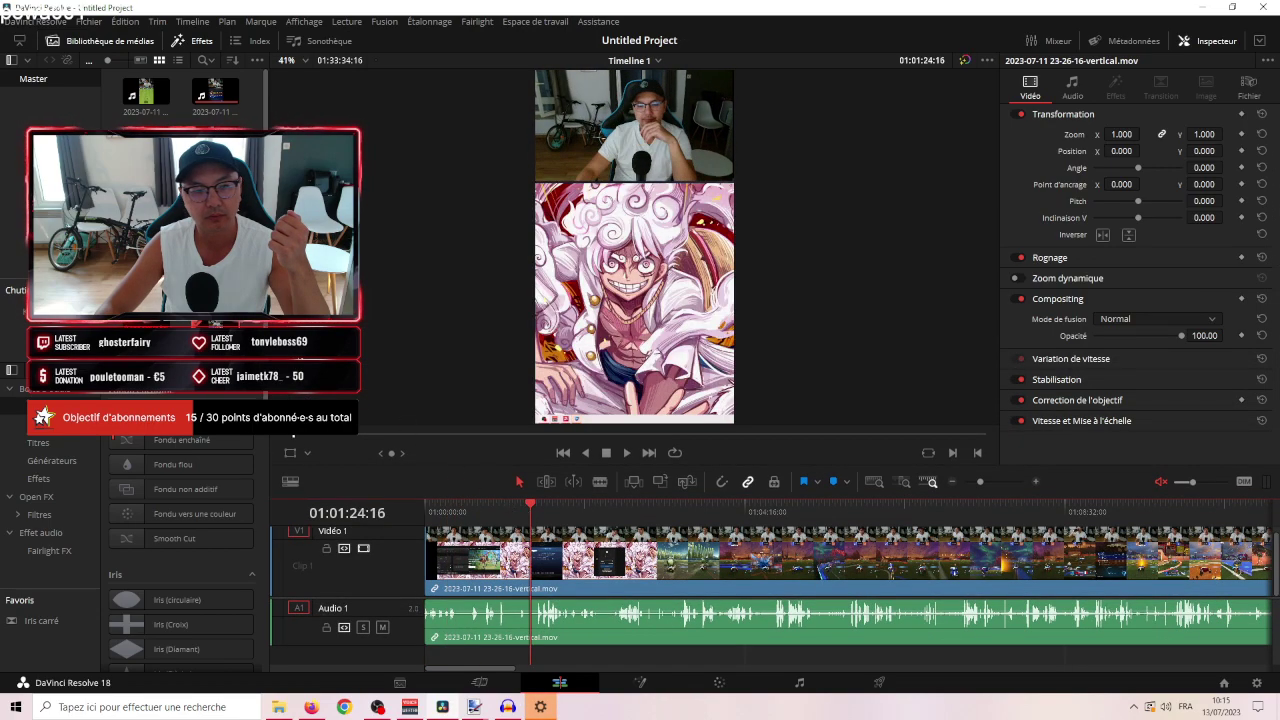
# Check the queued jobs in the export list and return to editing Timeline 1.
pyautogui.doubleClick(230, 300)
pyautogui.click(880, 682)
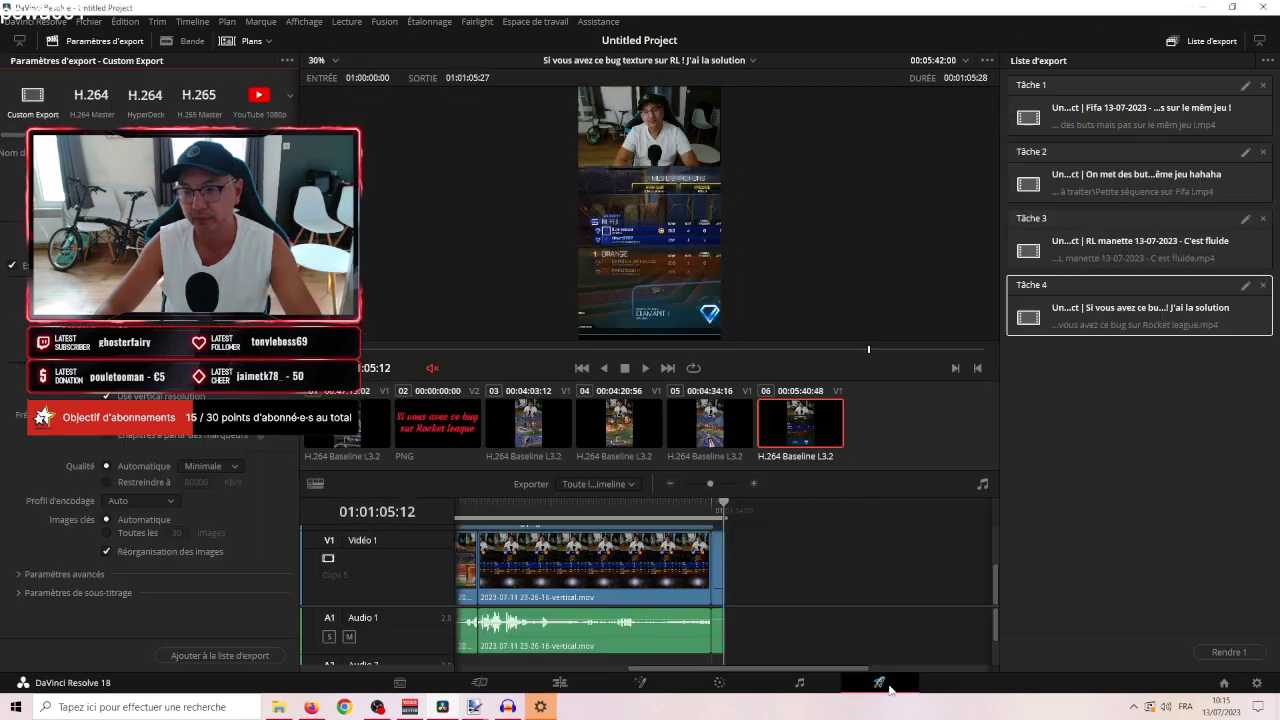
pyautogui.click(556, 683)
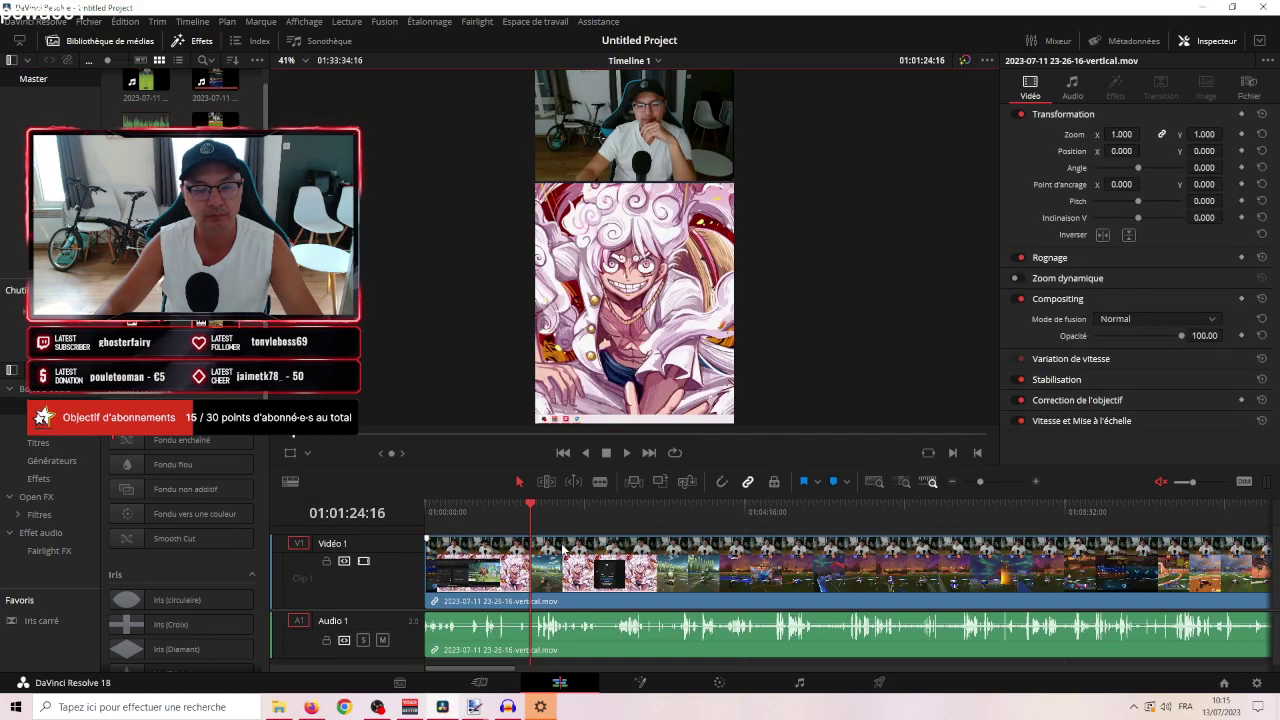
# Split the gameplay clip on Timeline 1 at 01:04:55:28 and again at 01:04:29:52.
pyautogui.moveTo(534, 513); pyautogui.dragTo(795, 583)
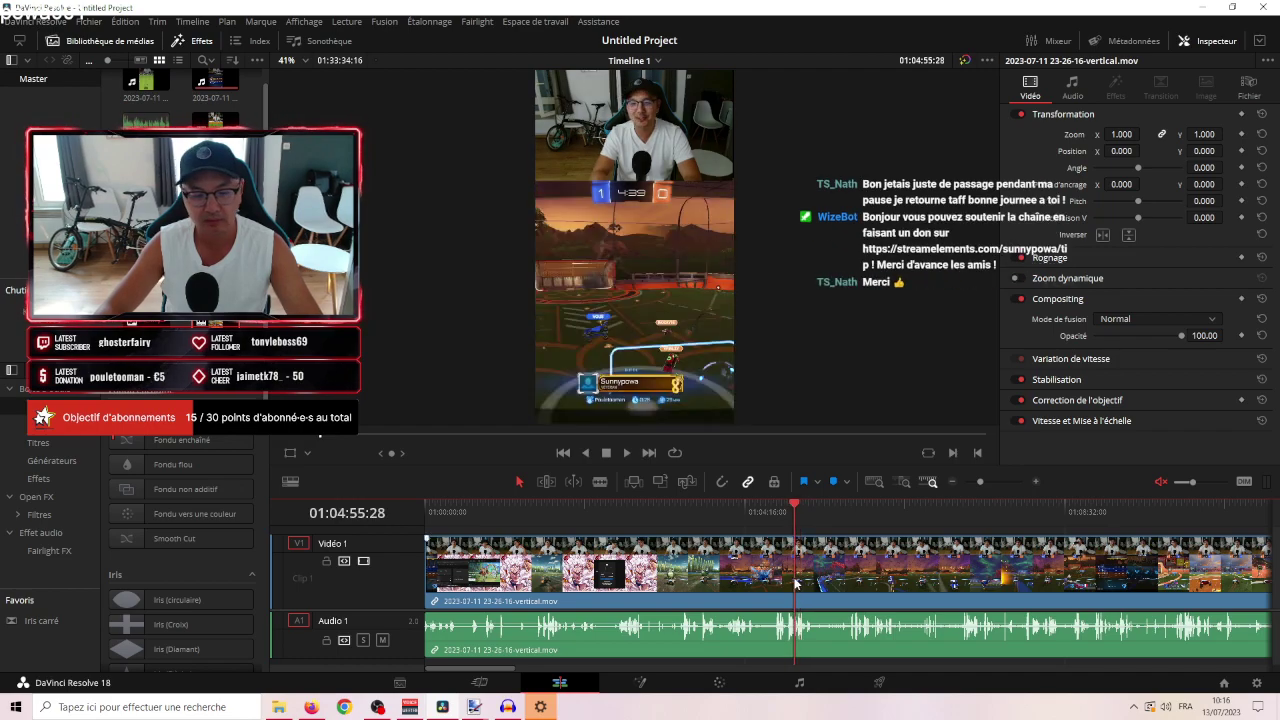
pyautogui.press('b')
pyautogui.click(790, 580)
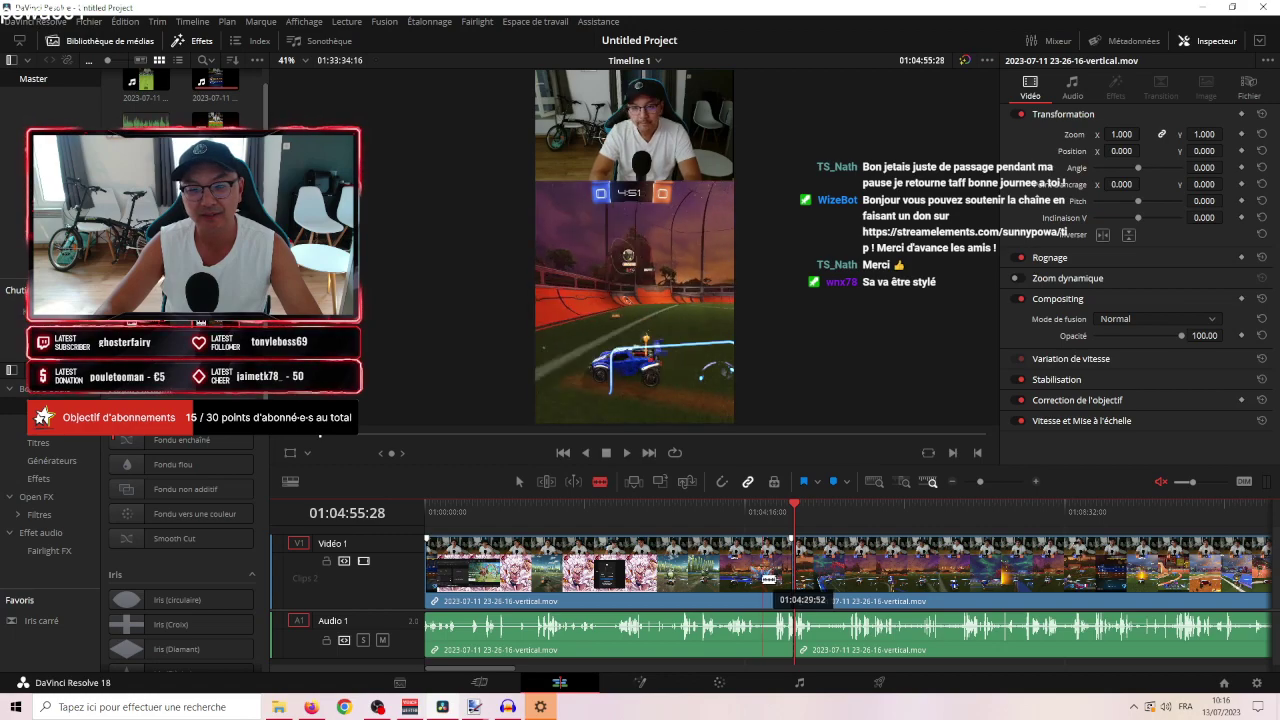
pyautogui.click(763, 578)
# Ripple delete the footage before the earlier cut so the short gameplay segment starts the timeline.
pyautogui.press('a')
pyautogui.click(706, 567)
pyautogui.press('Delete')
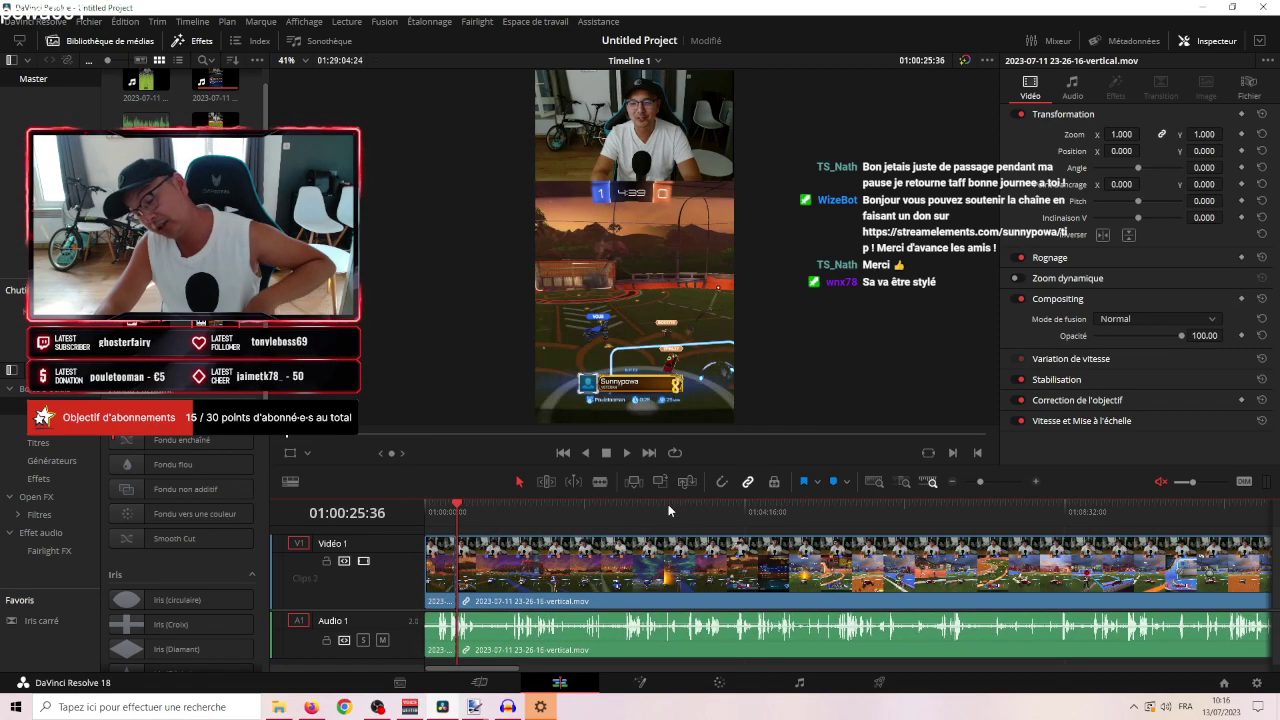
# Enlarge the timeline view and move the playhead back to 01:00:00:00 to review the isolated gameplay segment.
pyautogui.click(1040, 482)
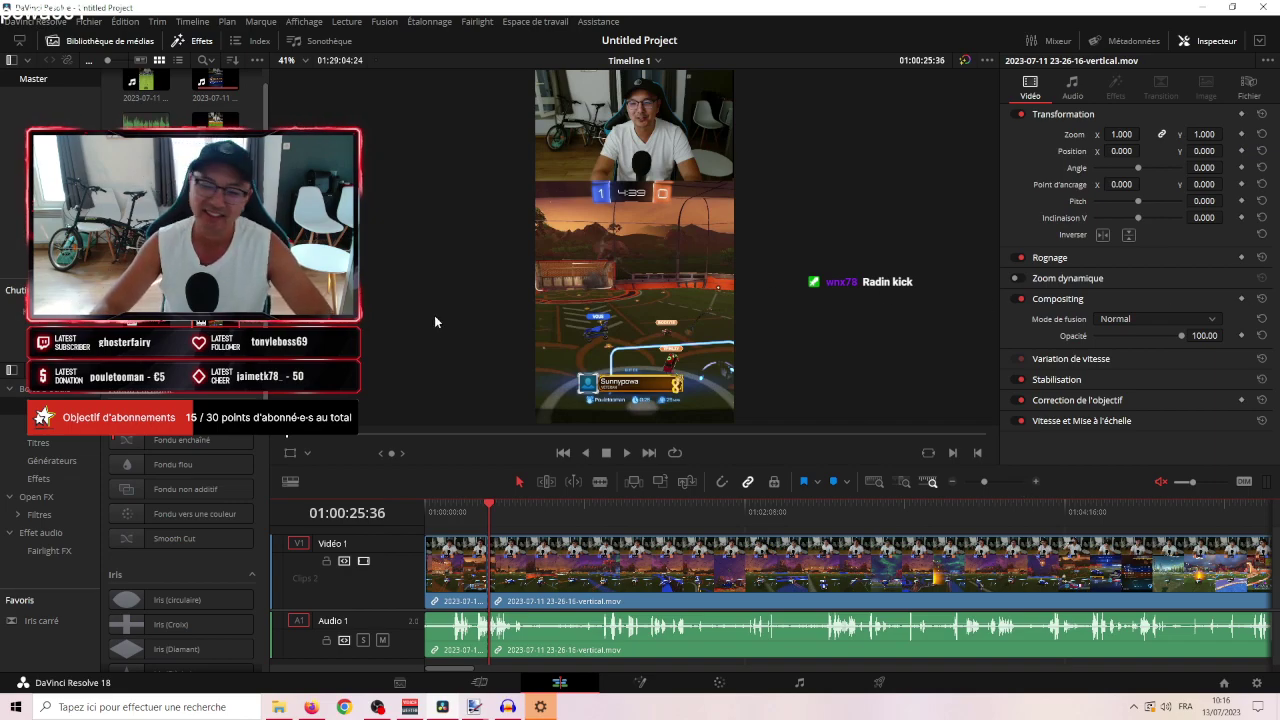
pyautogui.moveTo(490, 512); pyautogui.dragTo(425, 513)
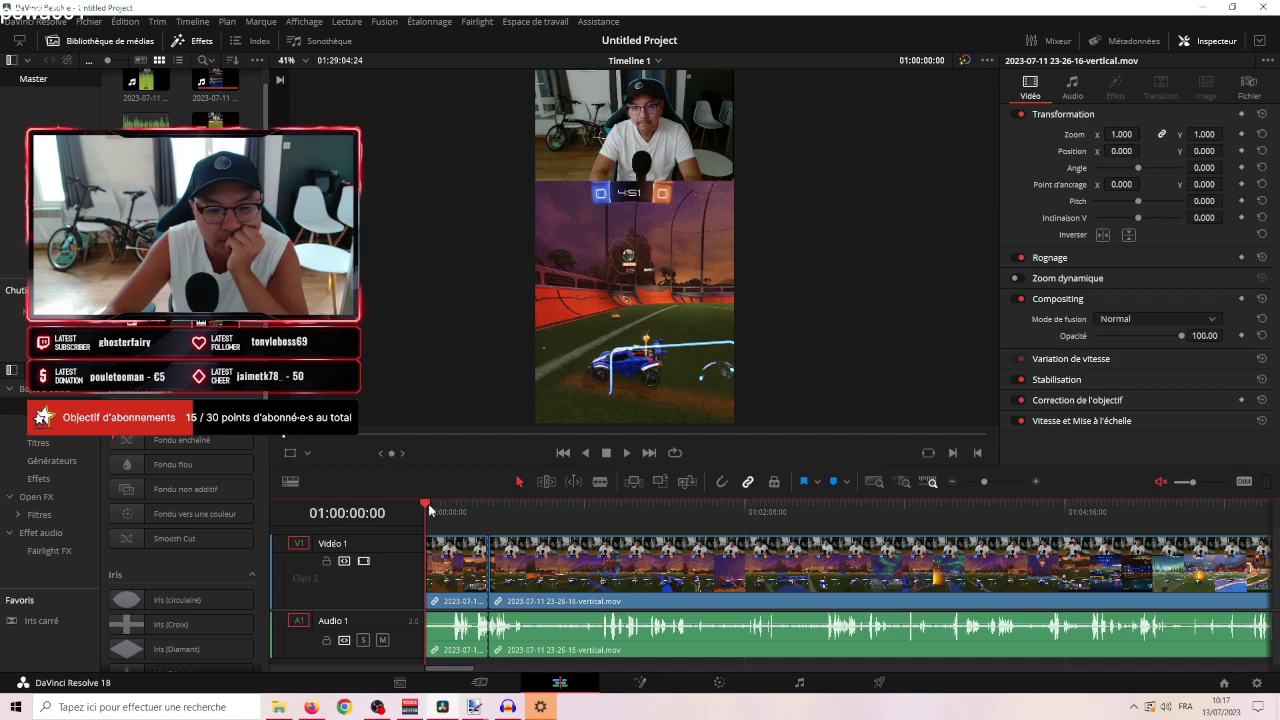
# Split the long gameplay clip on Timeline 1 at 01:12:26:40 and ripple delete the long section before the cut.
pyautogui.moveTo(428, 509); pyautogui.dragTo(937, 500)
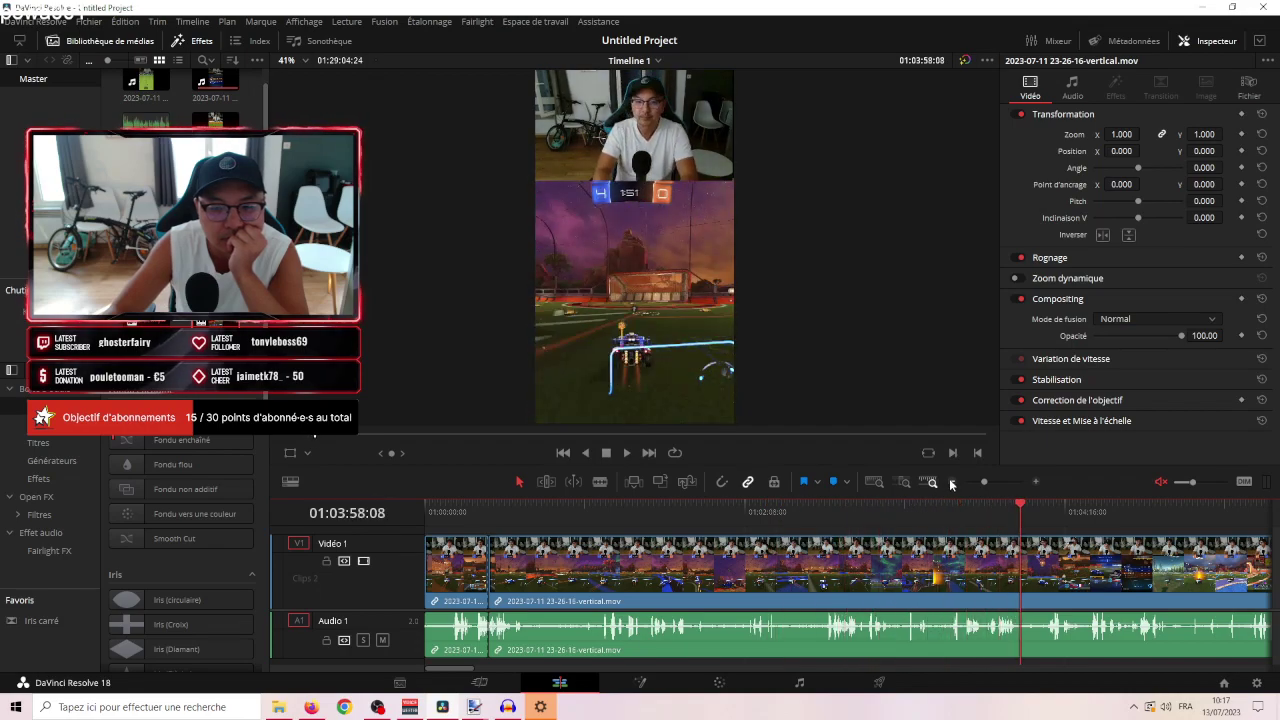
pyautogui.click(951, 482)
pyautogui.moveTo(724, 508); pyautogui.dragTo(1147, 556)
pyautogui.click(953, 482)
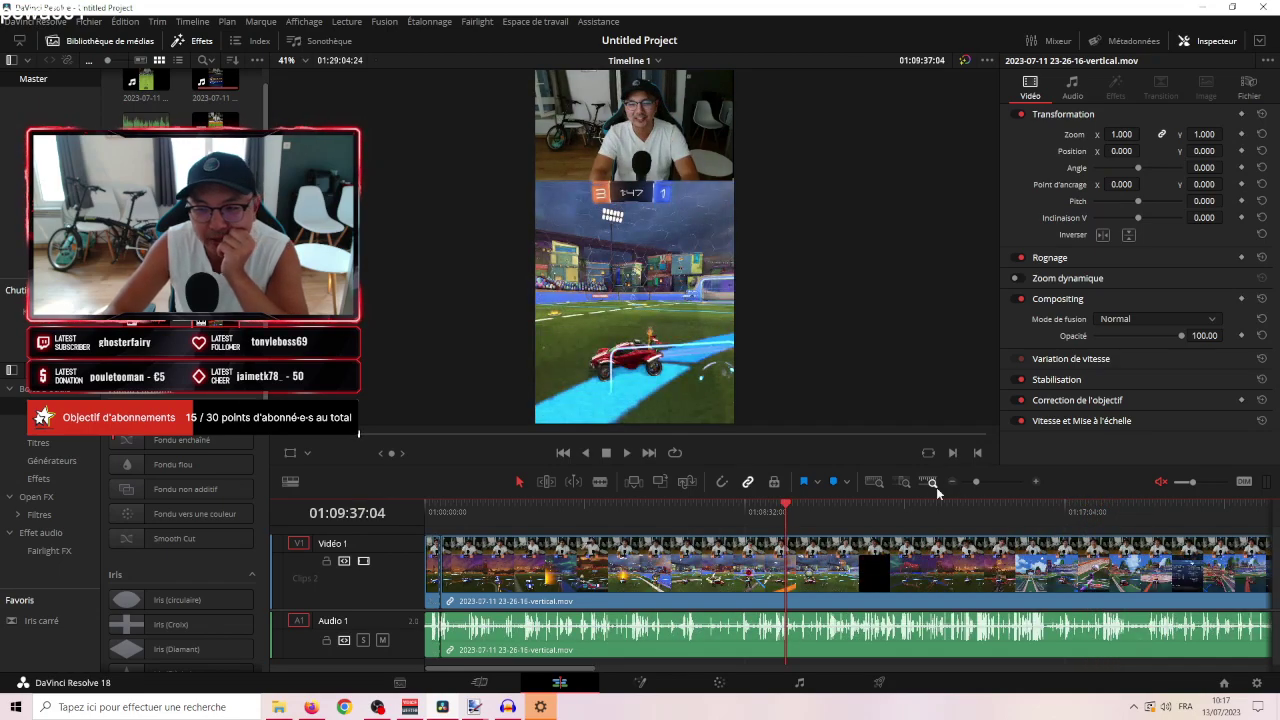
pyautogui.click(790, 506)
pyautogui.moveTo(791, 509); pyautogui.dragTo(872, 531)
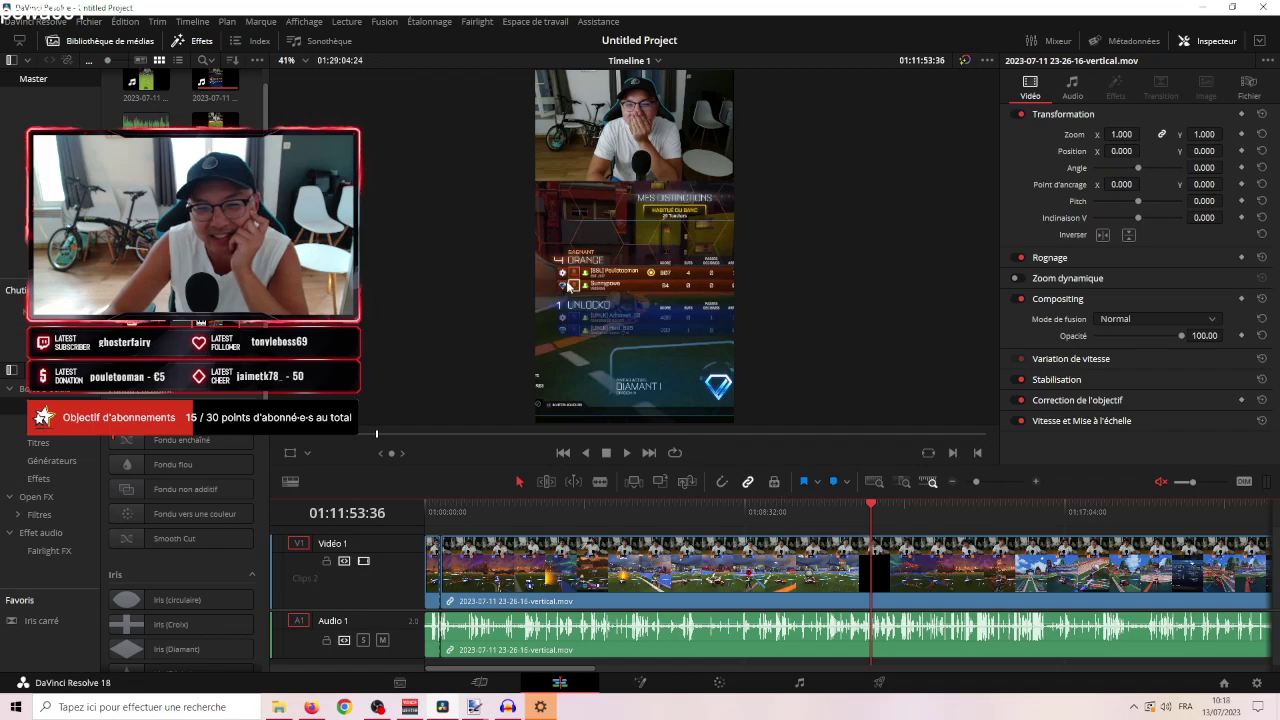
pyautogui.moveTo(878, 511)
pyautogui.mouseDown()
pyautogui.moveTo(918, 512)
pyautogui.moveTo(890, 510)
pyautogui.mouseUp()
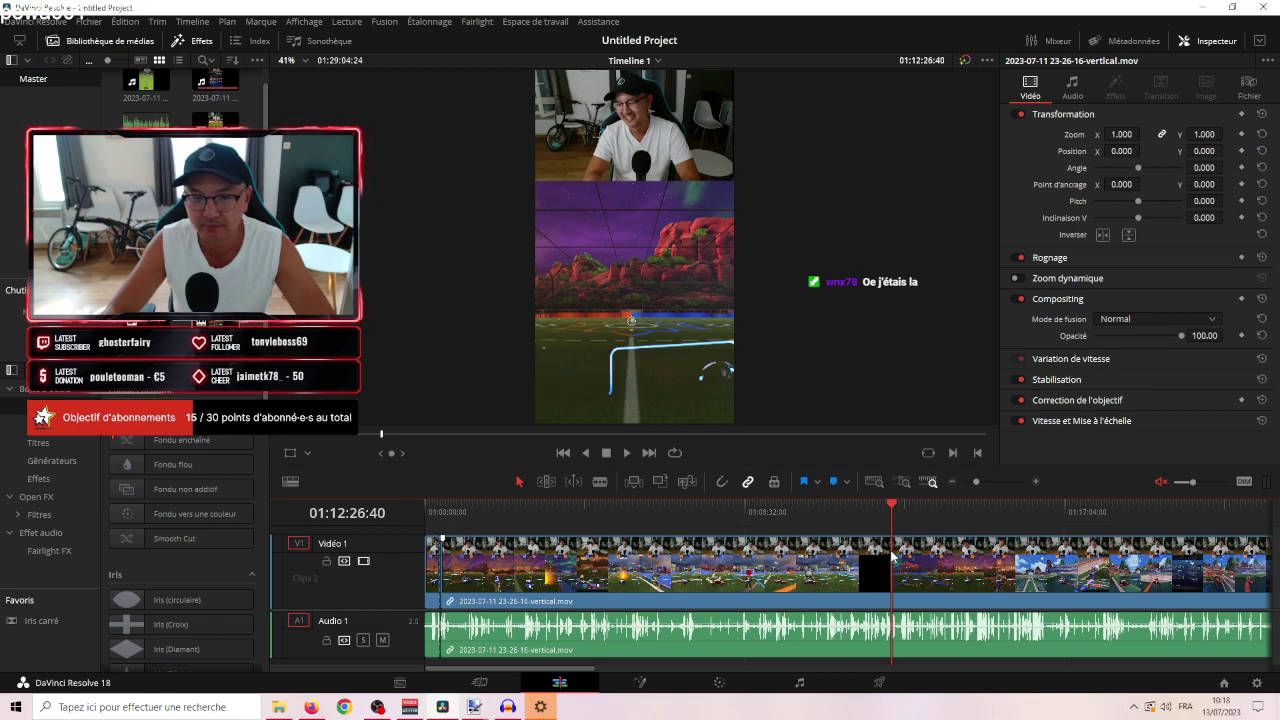
pyautogui.hotkey('ctrl', 'b')
pyautogui.click(855, 553)
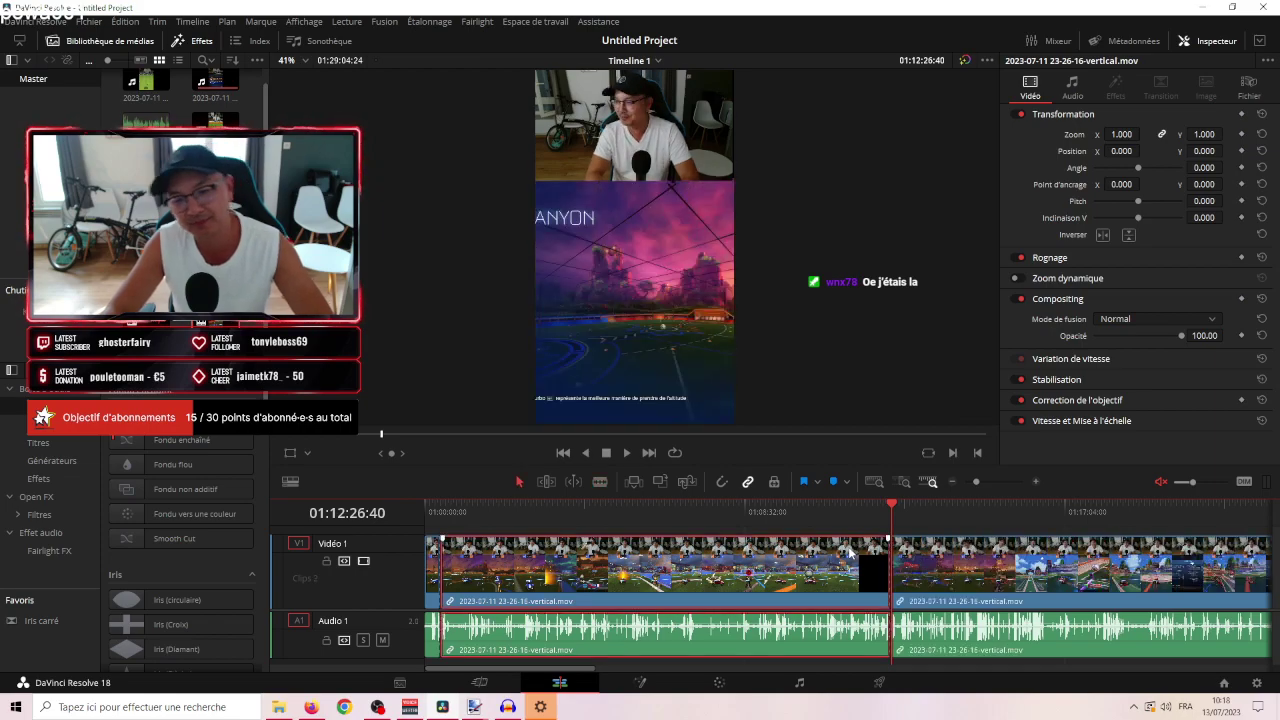
pyautogui.press('Delete')
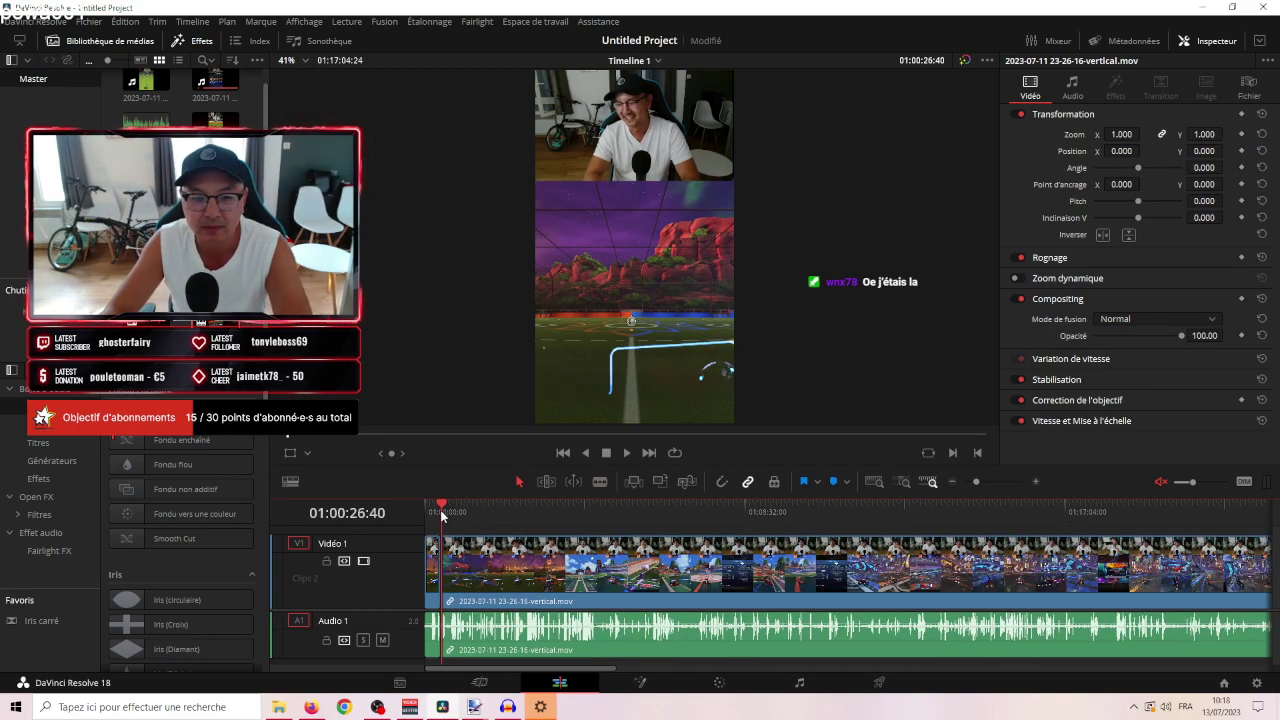
# Review the remaining gameplay from the timeline start and split the long clip at 01:00:44:16, after the first goal.
pyautogui.moveTo(444, 514); pyautogui.dragTo(430, 505)
pyautogui.click(1036, 481)
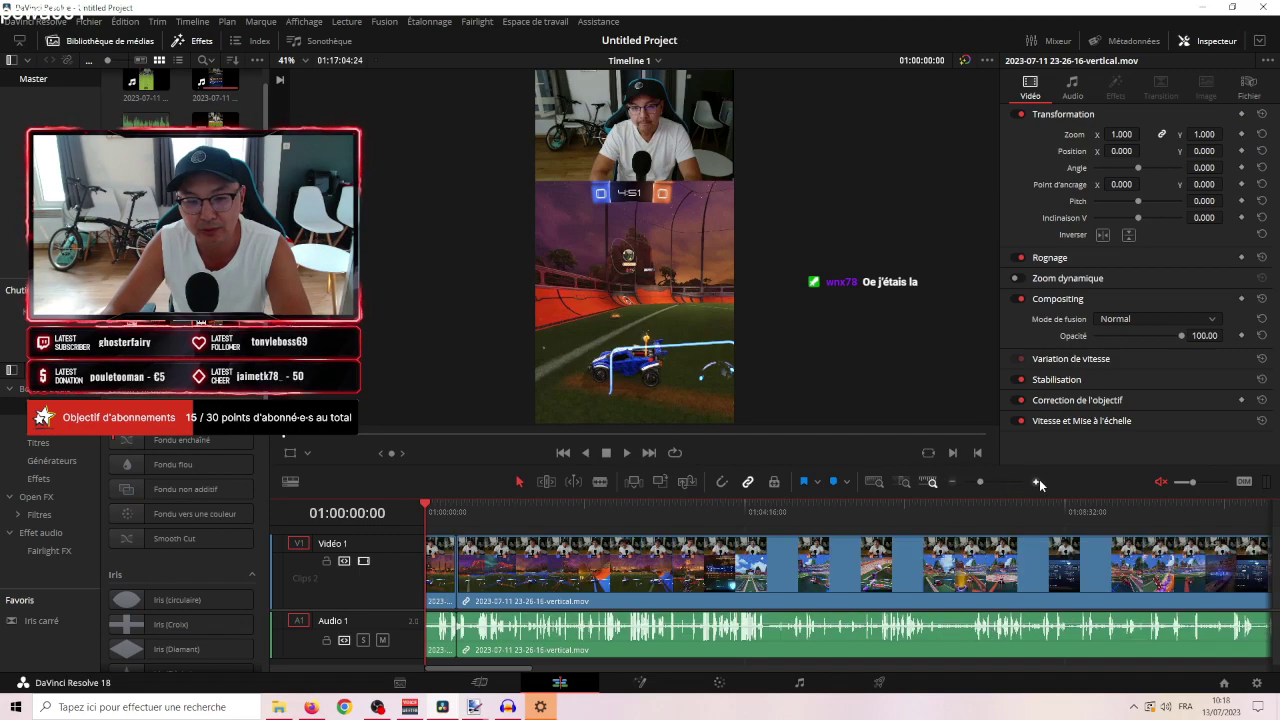
pyautogui.moveTo(423, 523); pyautogui.dragTo(799, 569)
pyautogui.moveTo(818, 570); pyautogui.dragTo(898, 572)
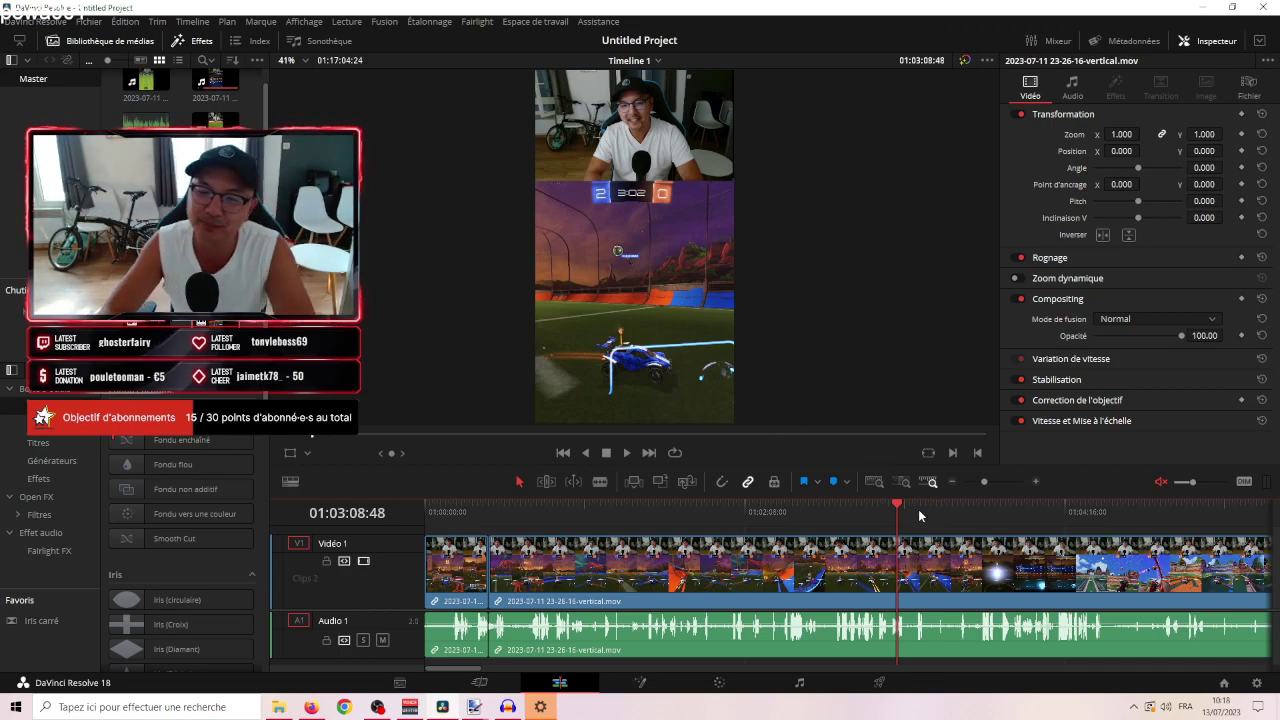
pyautogui.moveTo(897, 505); pyautogui.dragTo(537, 585)
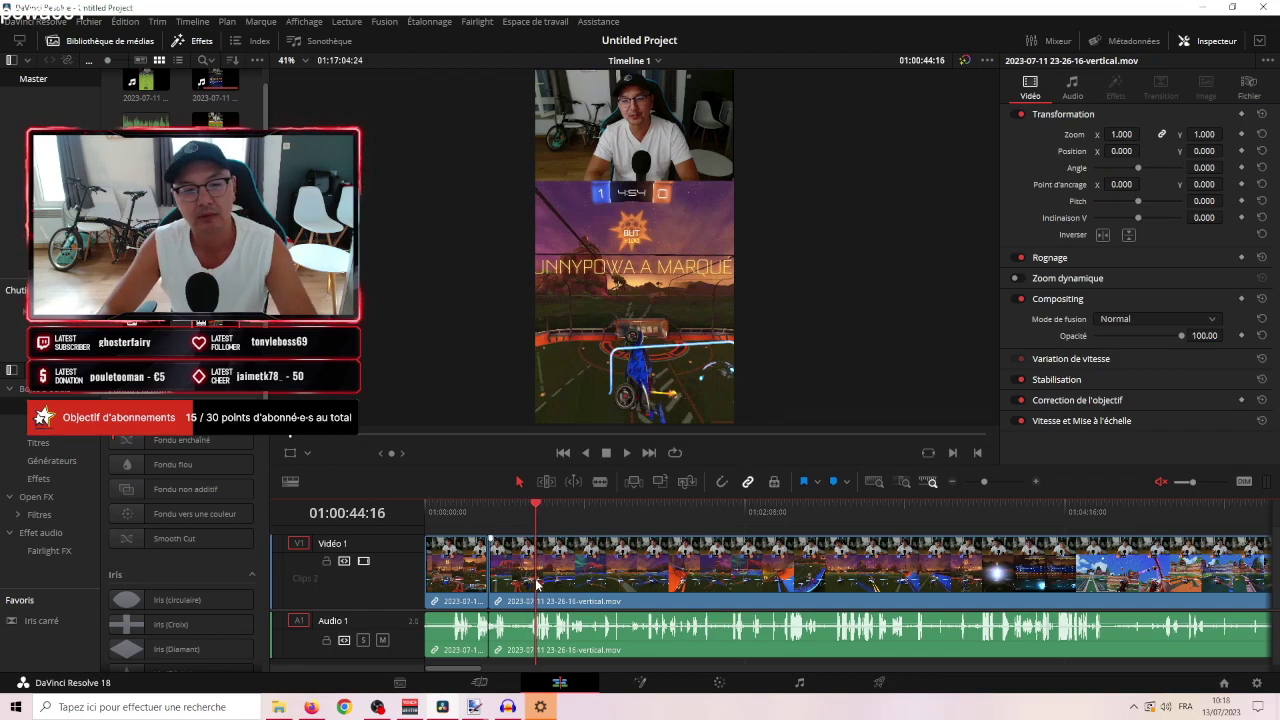
pyautogui.hotkey('ctrl', 'b')
# Play back the newly cut segment from its start at 01:00:25:52 to check the opening.
pyautogui.click(533, 517)
pyautogui.moveTo(533, 517); pyautogui.dragTo(490, 515)
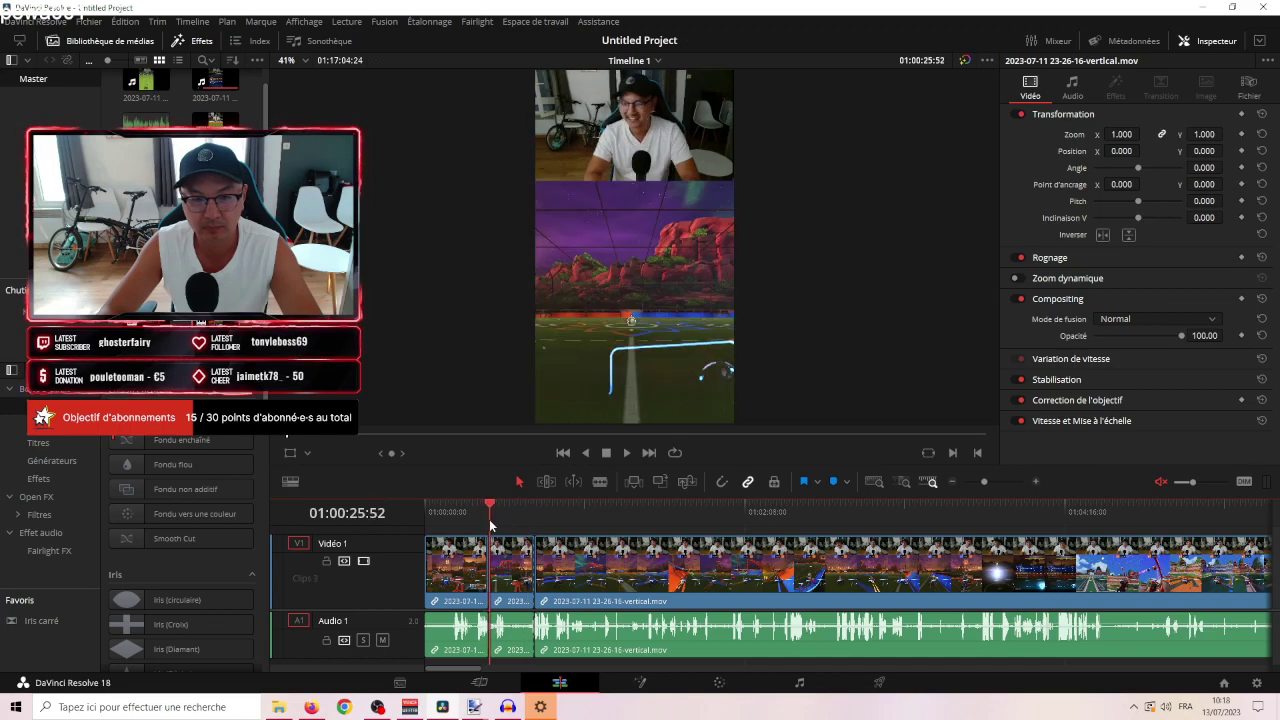
pyautogui.click(626, 453)
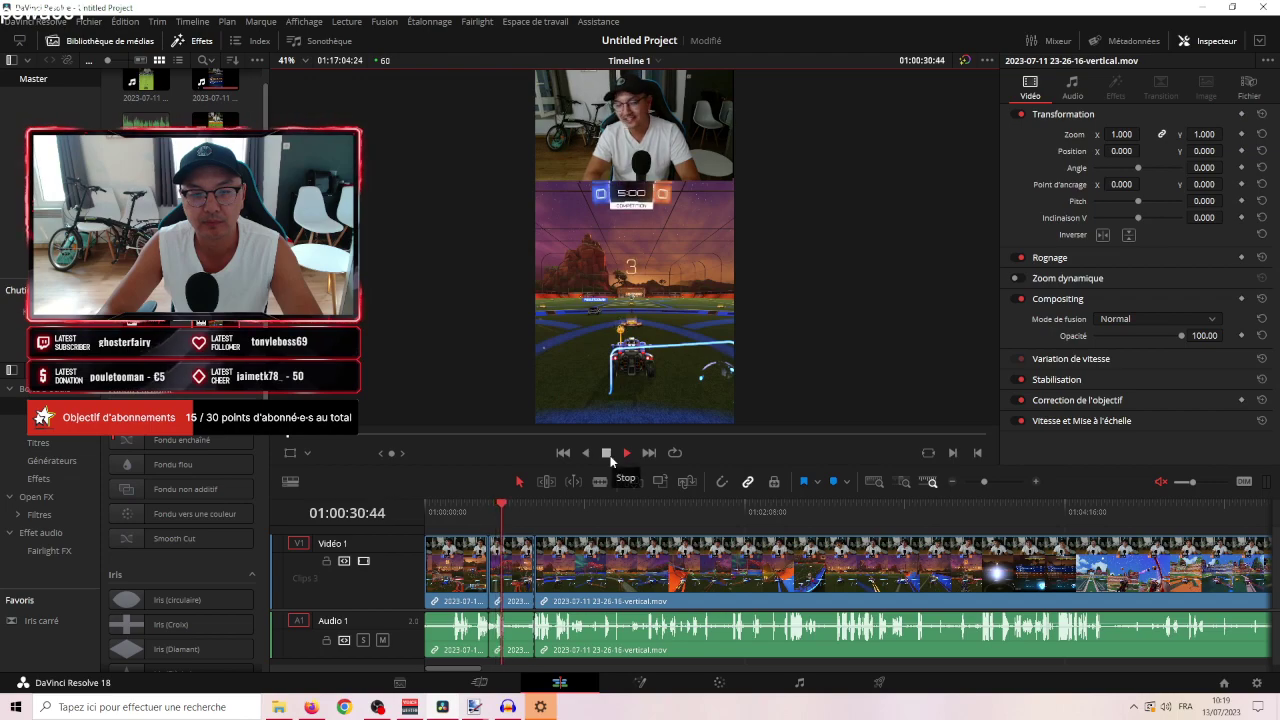
pyautogui.click(608, 456)
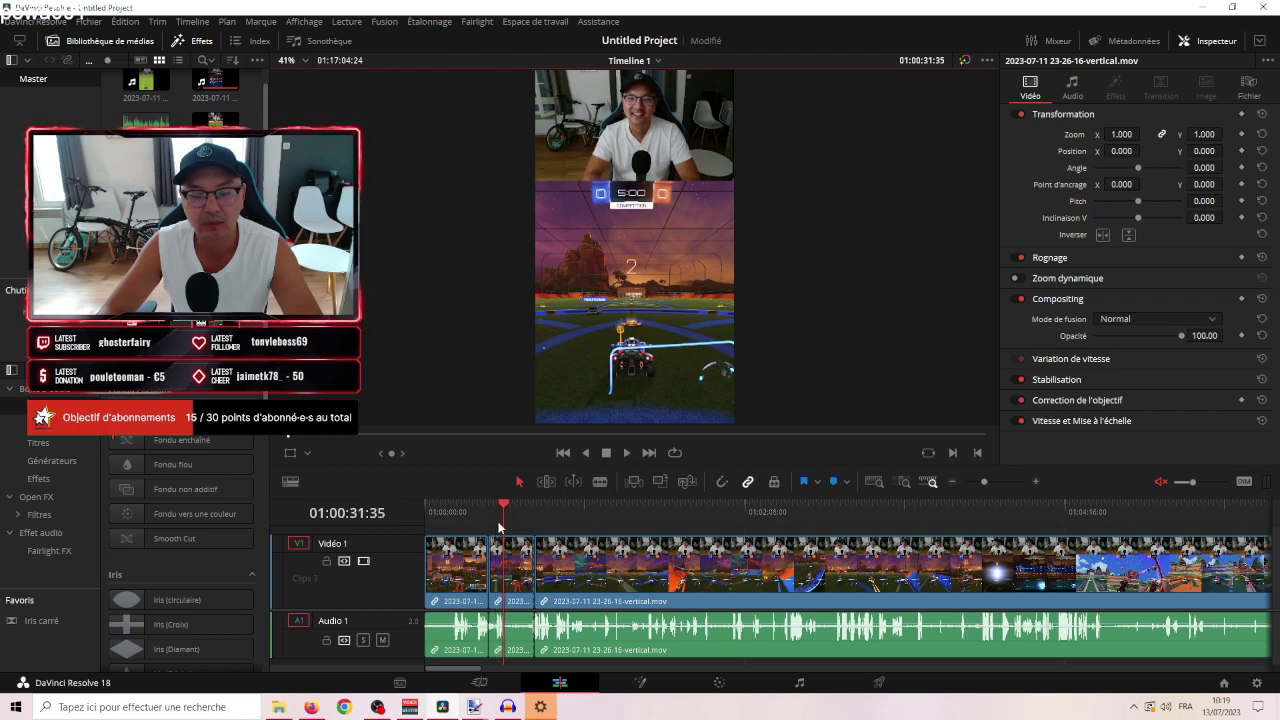
# Copy the short segment between 01:00:25:52 and 01:00:44:16 on Timeline 1.
pyautogui.rightClick(497, 571)
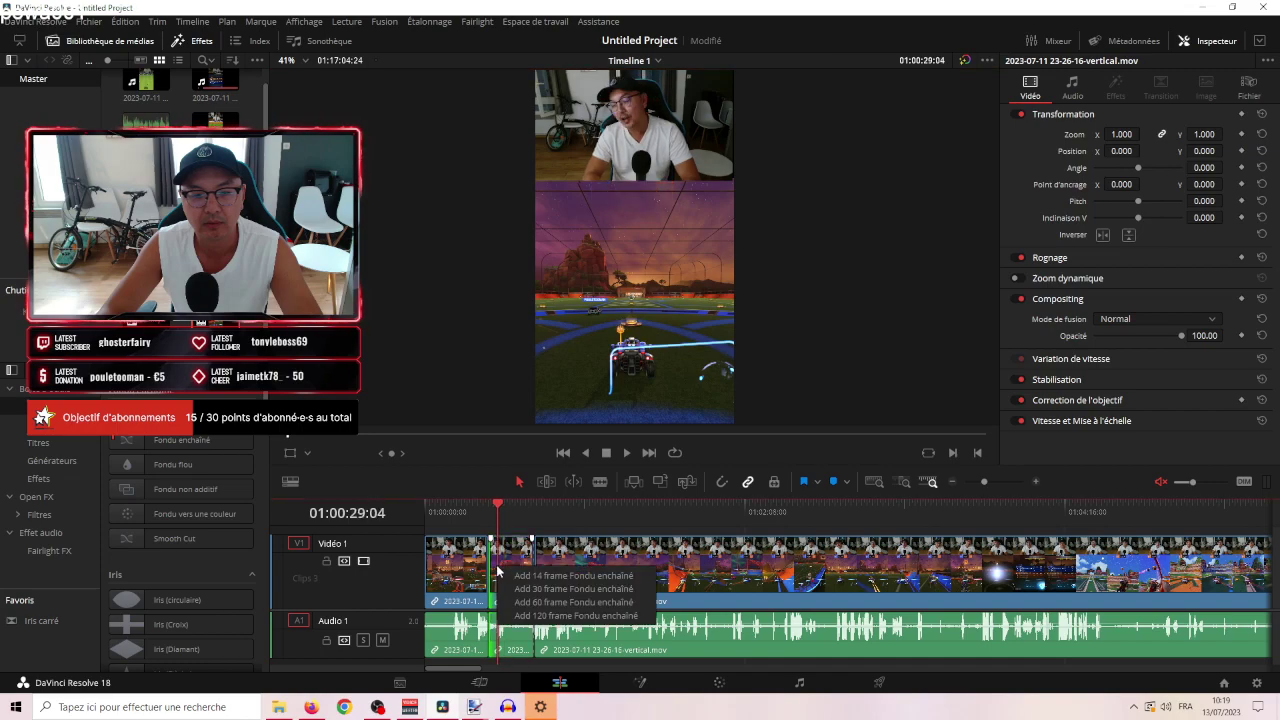
pyautogui.click(518, 552)
pyautogui.rightClick(516, 550)
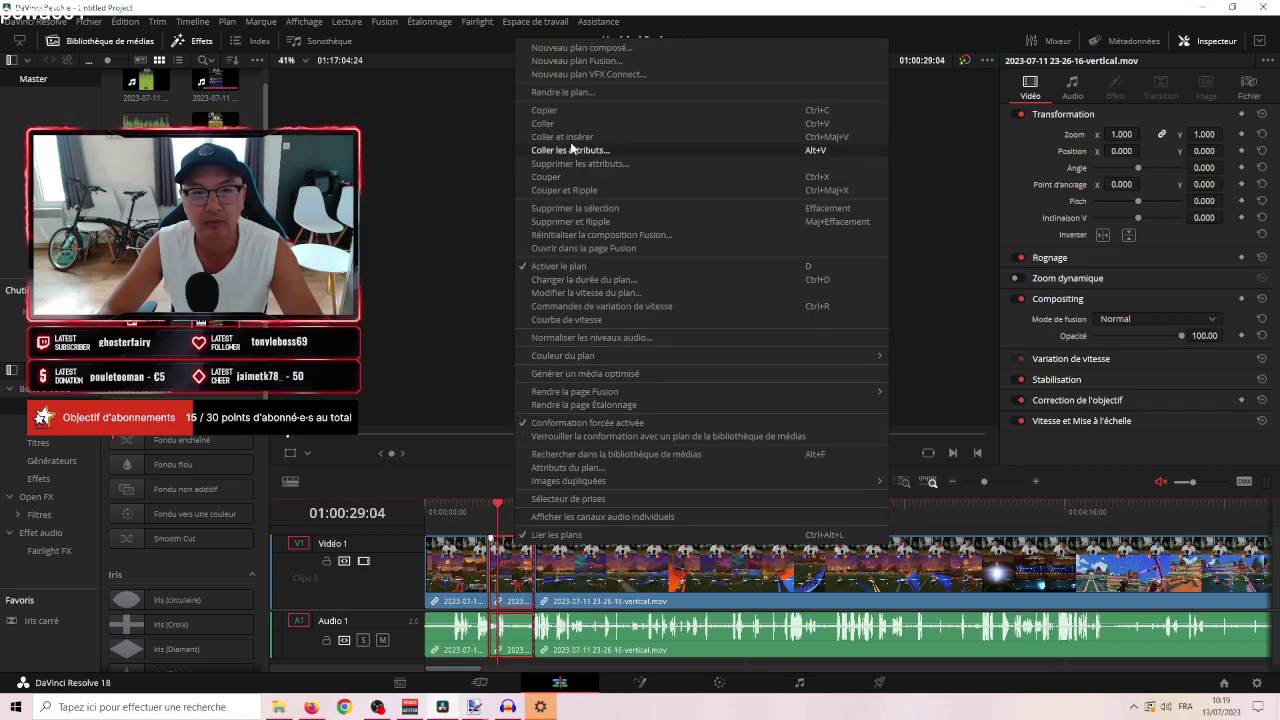
pyautogui.click(568, 112)
# Create a new empty timeline named "RL manette 13-07-2023 - Pas de temps à perdre" using the project settings.
pyautogui.rightClick(405, 318)
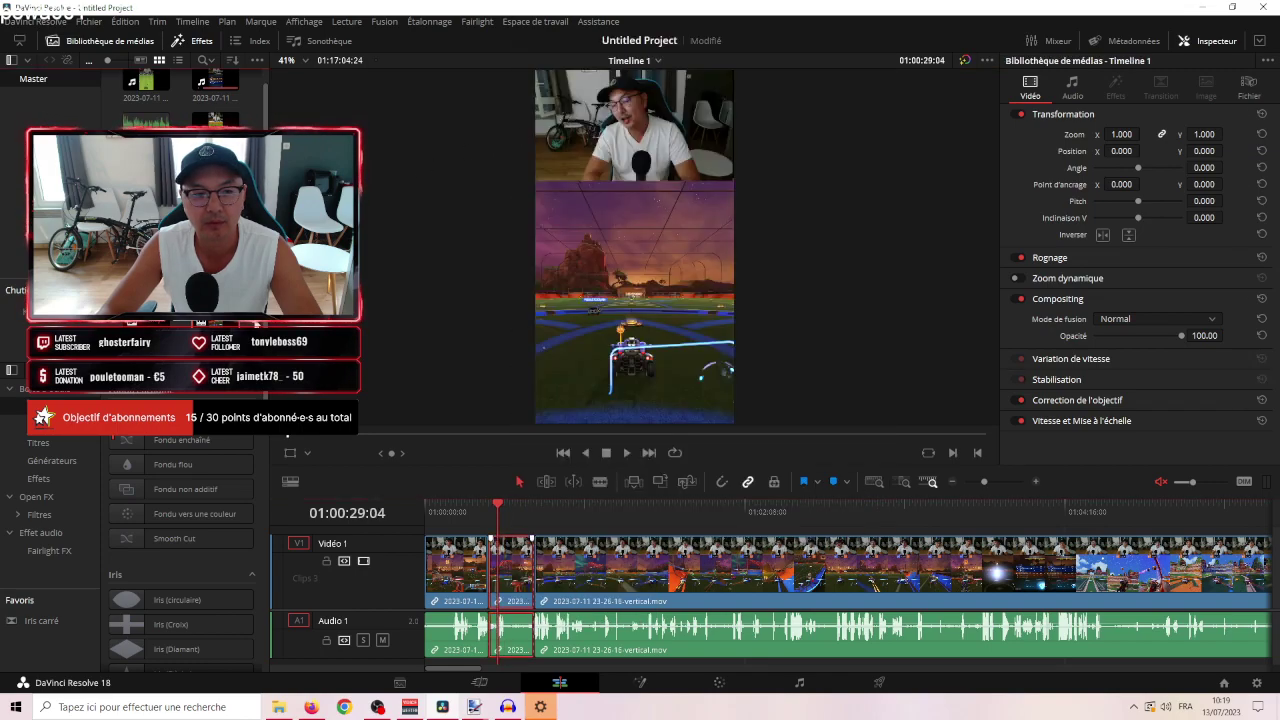
pyautogui.moveTo(501, 324)
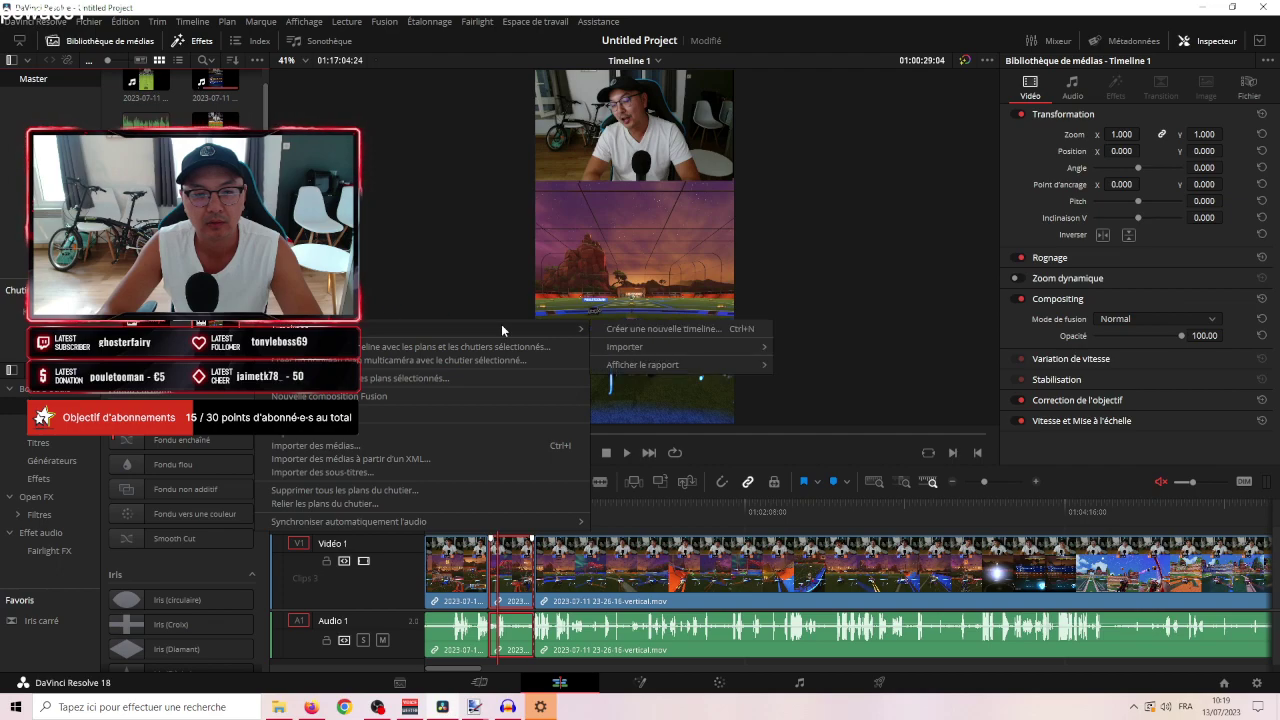
pyautogui.click(626, 326)
pyautogui.write('Pas de temps à perdre')
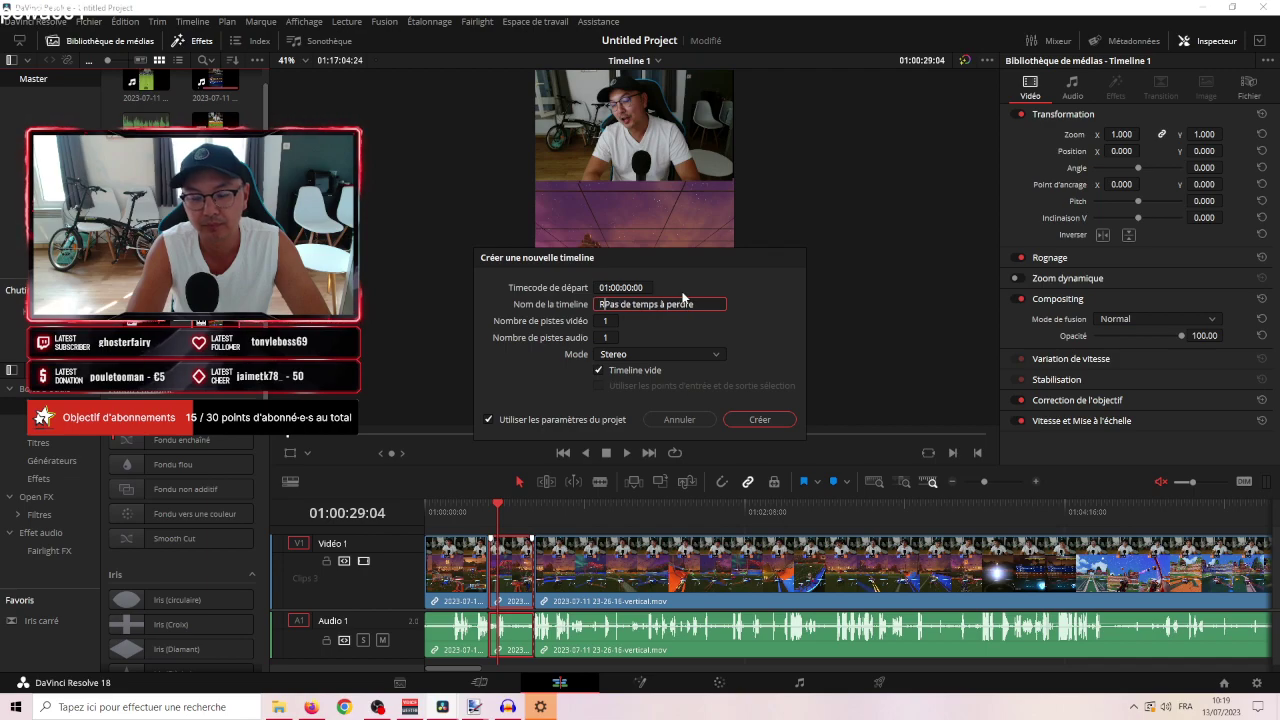
pyautogui.write('manette')
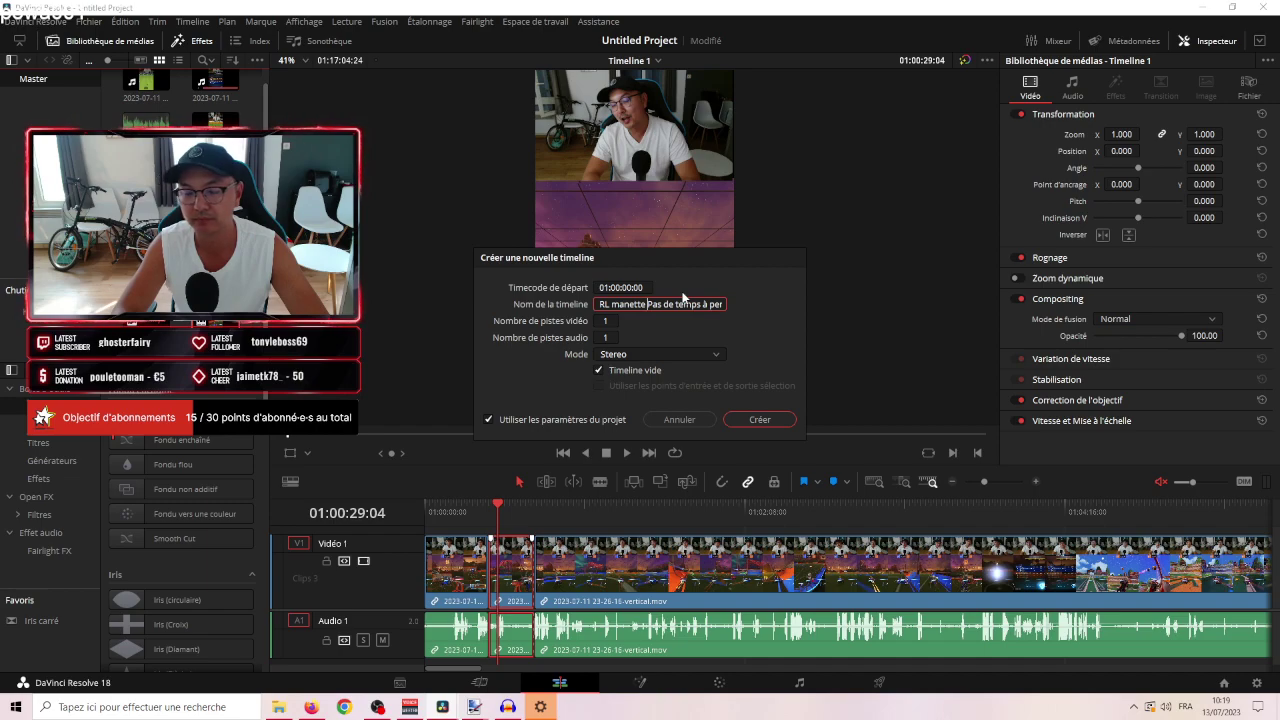
pyautogui.write('13-0')
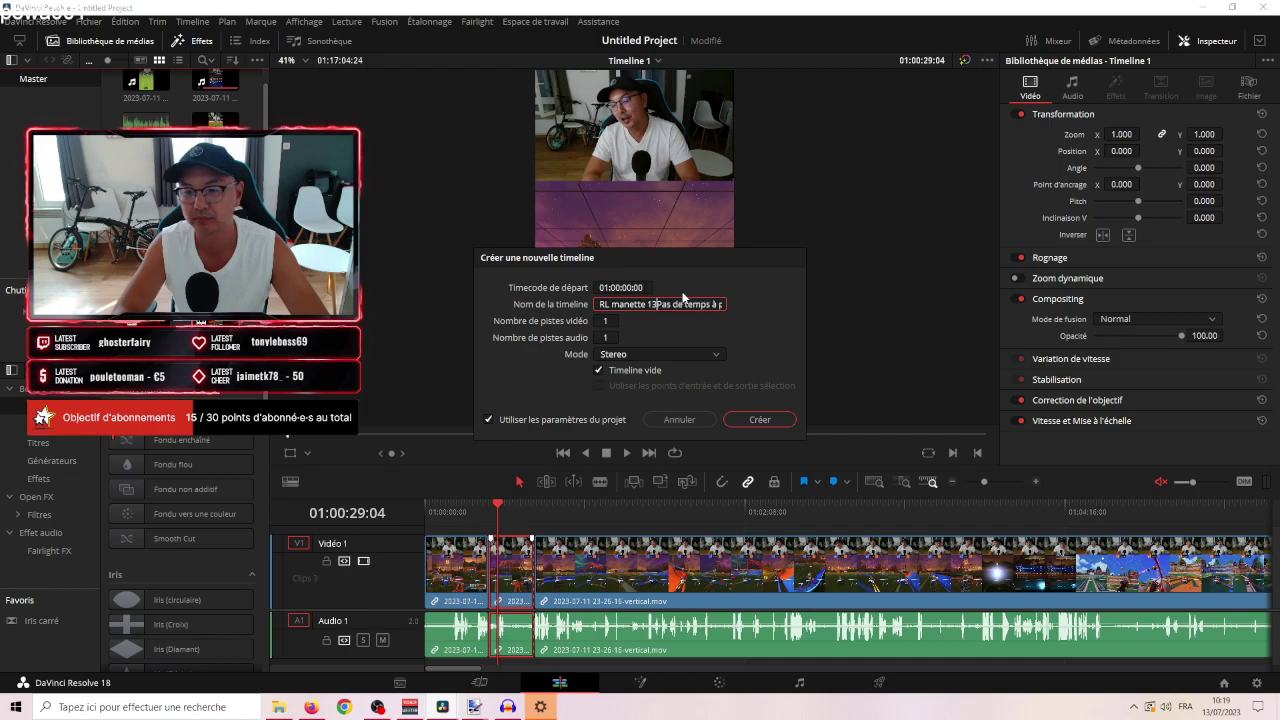
pyautogui.write('7-2023 -')
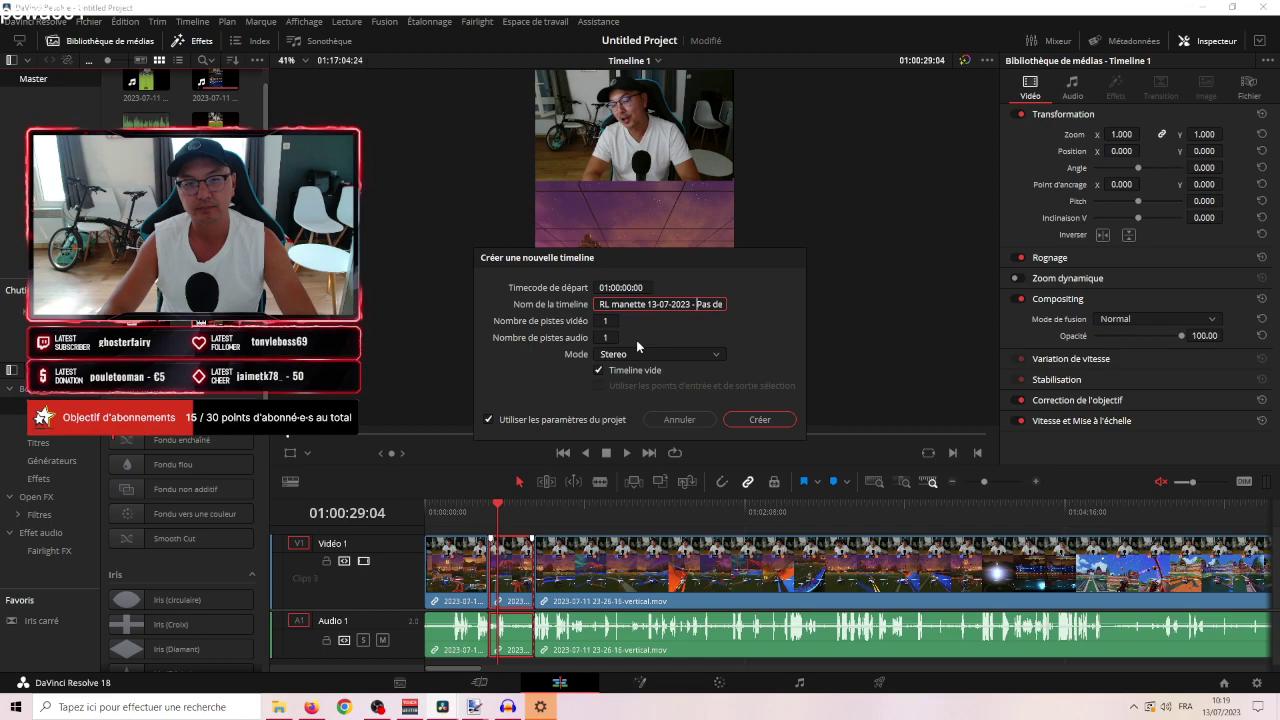
pyautogui.press('End')
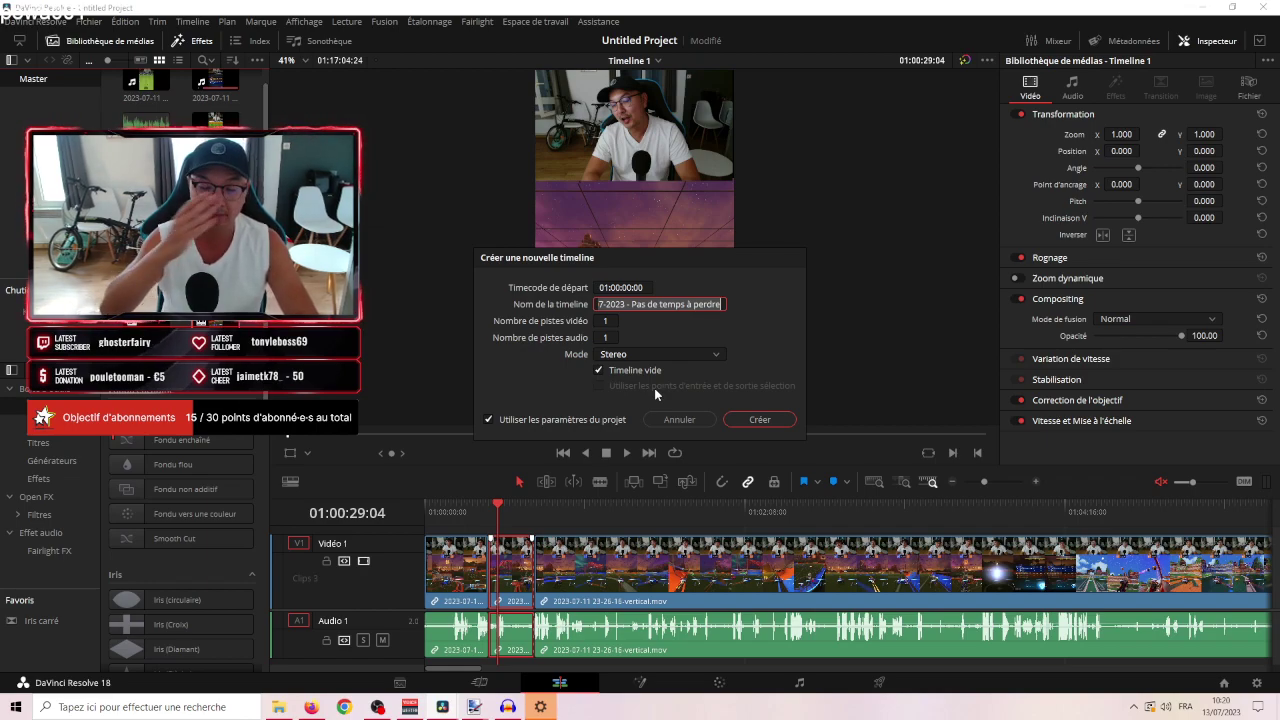
pyautogui.moveTo(720, 303); pyautogui.dragTo(600, 281)
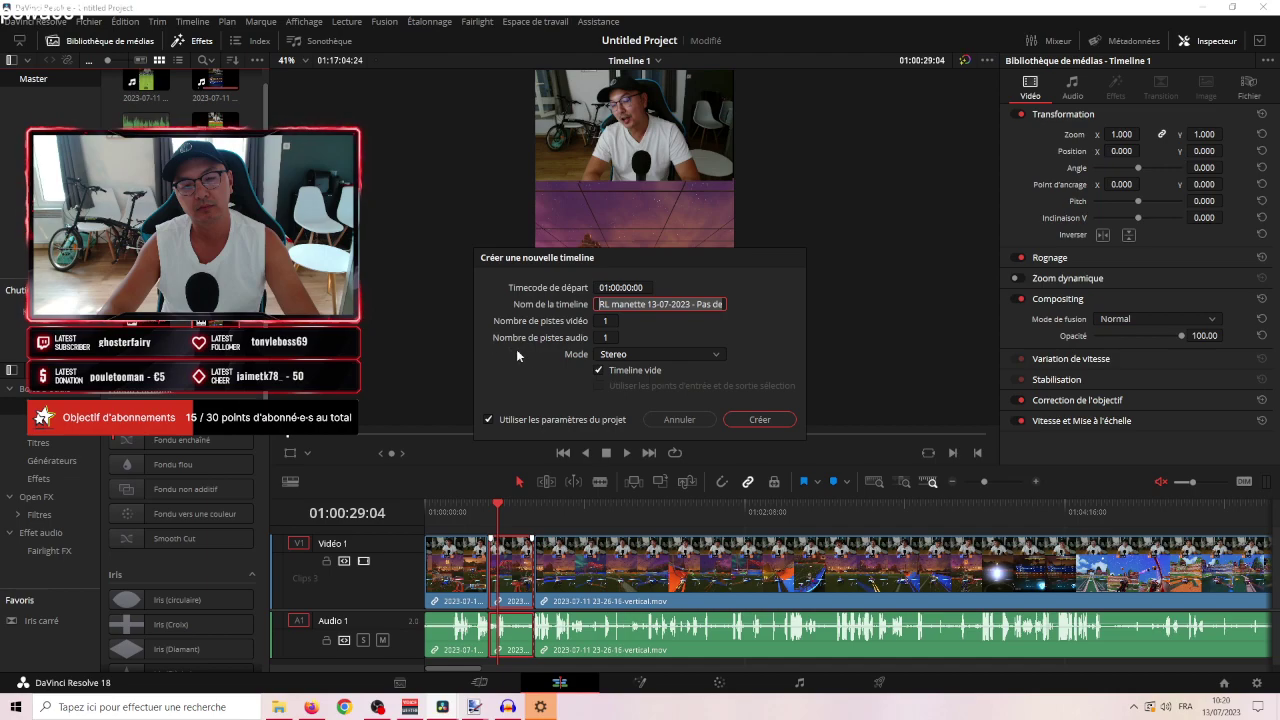
pyautogui.click(763, 420)
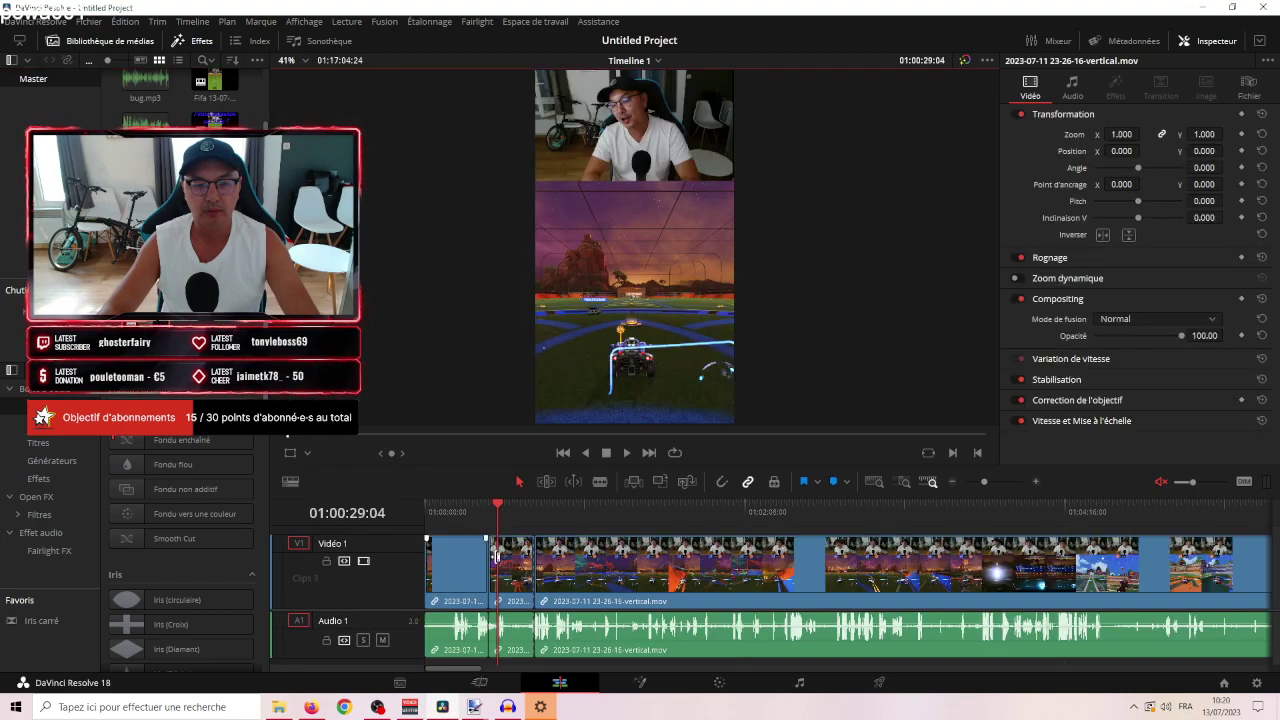
# Copy the short kickoff-goal segment from Timeline 1 and paste it at the start of the "Pas de temps à perdre" timeline.
pyautogui.rightClick(513, 566)
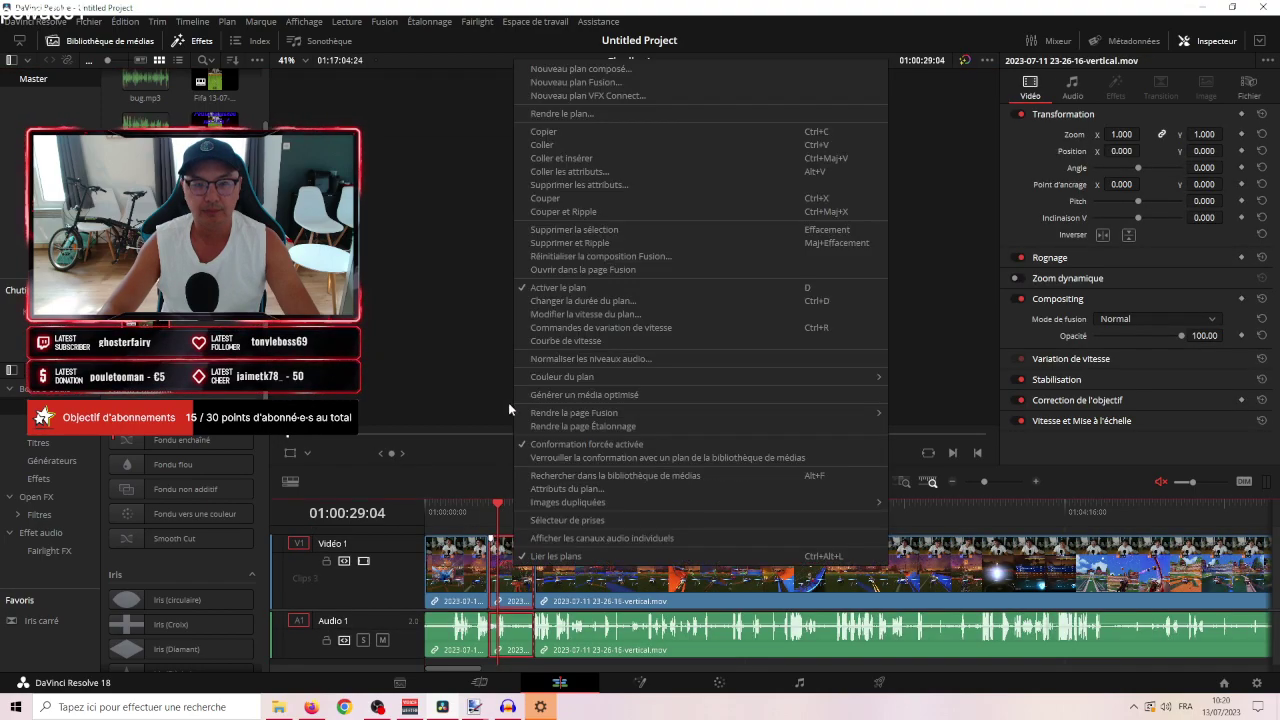
pyautogui.click(570, 132)
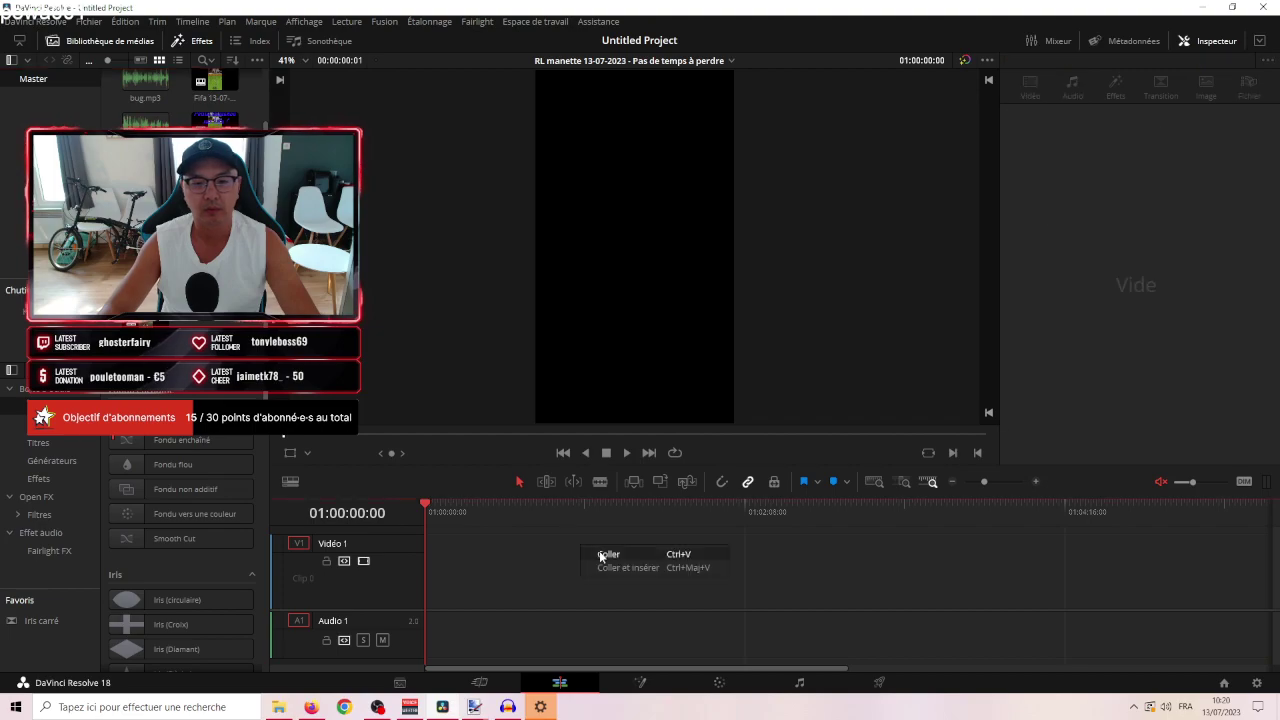
pyautogui.hotkey('ctrl', 'v')
# Add the "Pas de temps à perdre" timeline to the export list and return to editing Timeline 1.
pyautogui.click(880, 683)
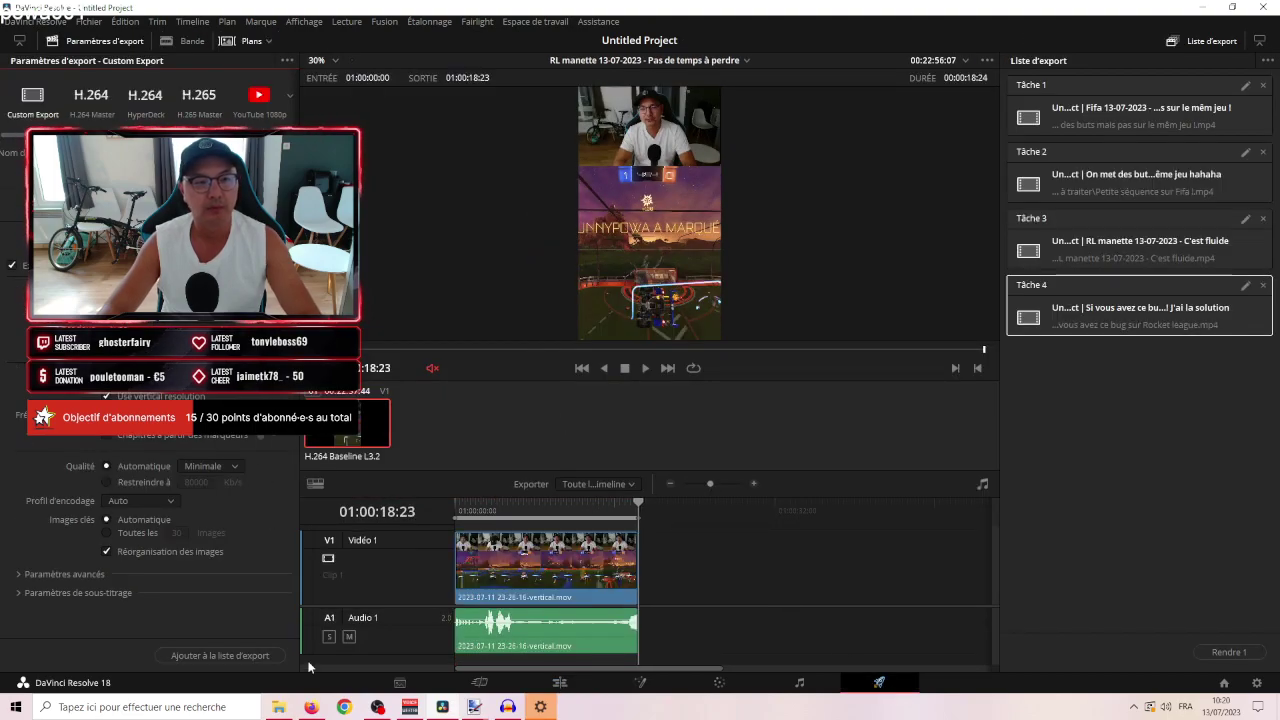
pyautogui.click(220, 655)
pyautogui.click(540, 683)
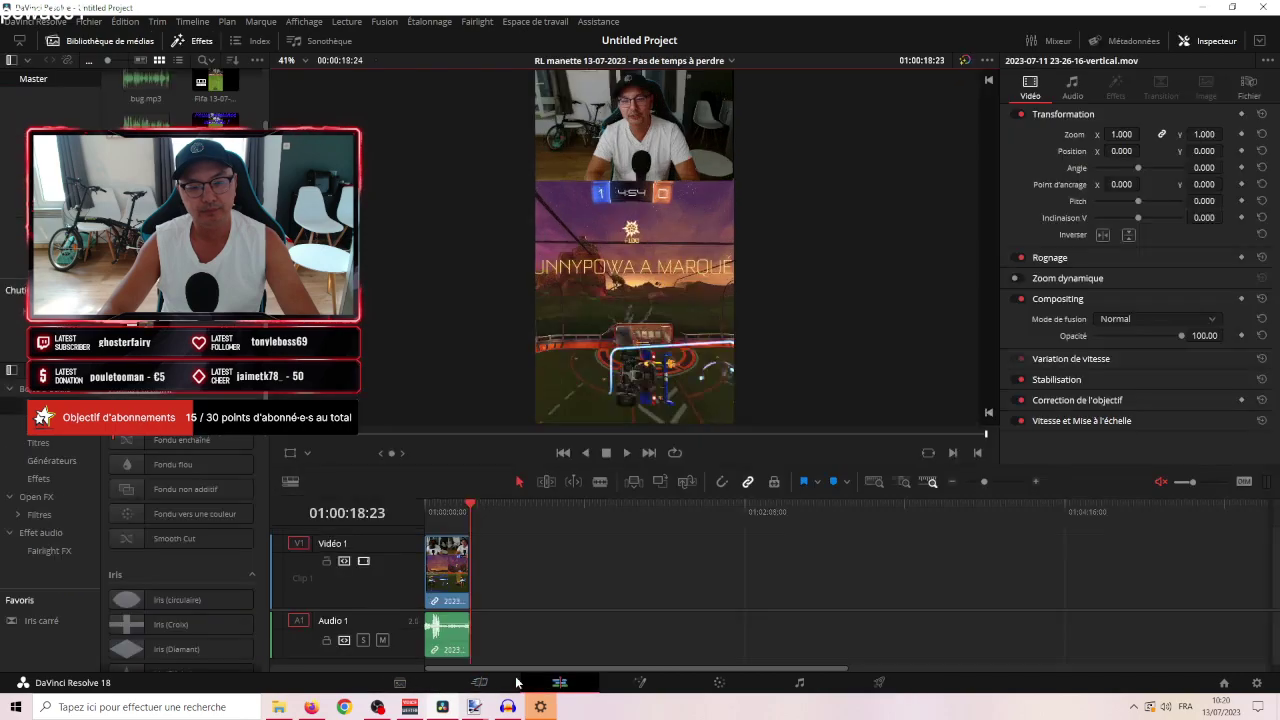
pyautogui.click(399, 683)
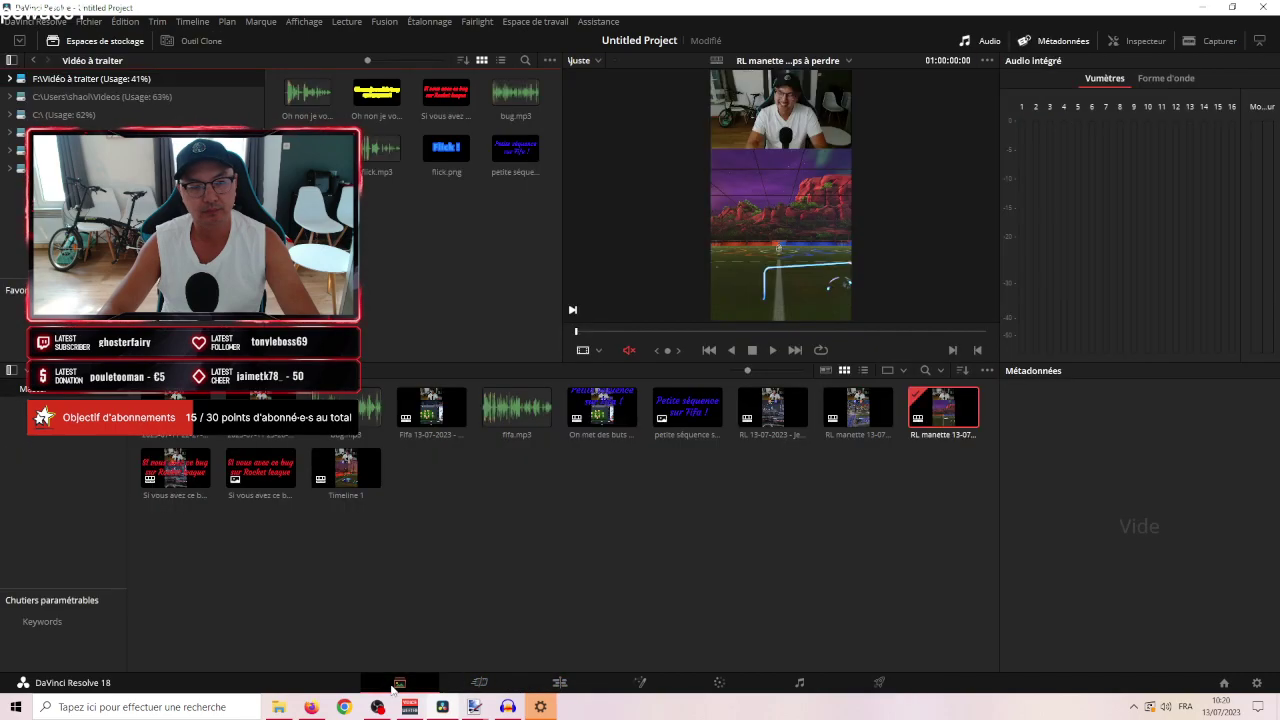
pyautogui.click(557, 684)
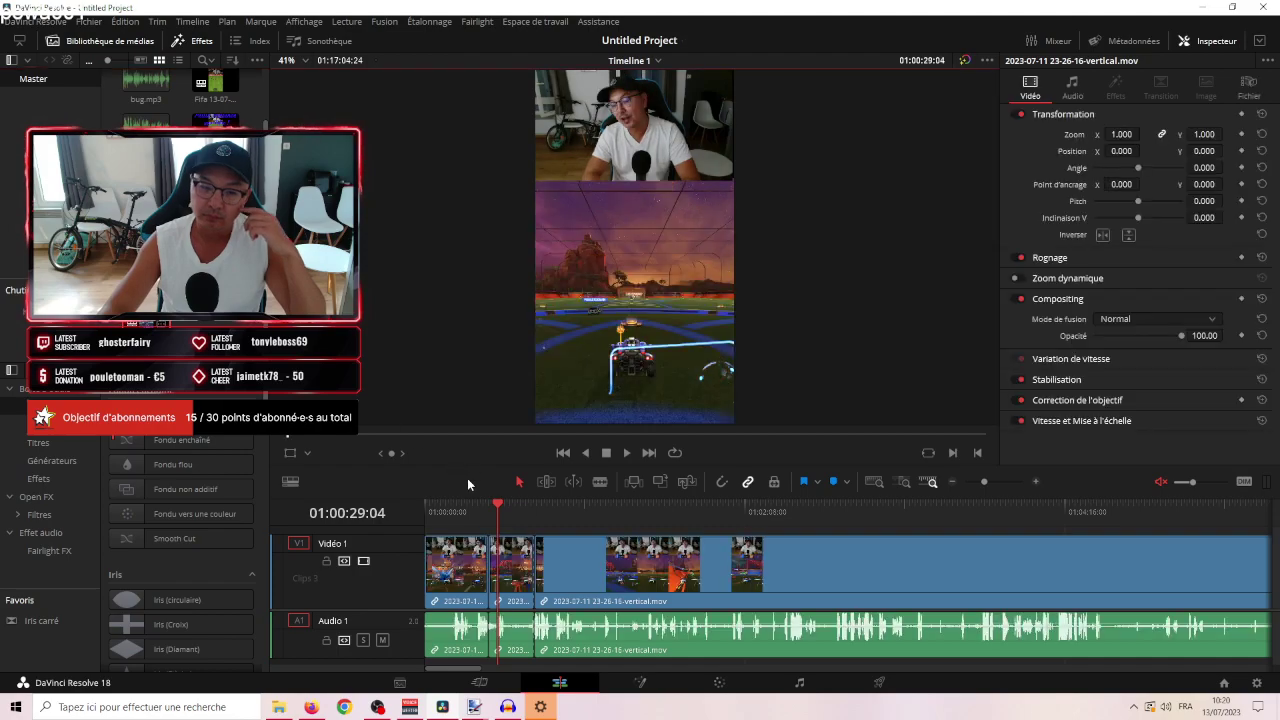
# Scan Timeline 1 for the next goal and split the long gameplay clip at 01:03:54:08 and at 01:03:27:28.
pyautogui.moveTo(441, 508); pyautogui.dragTo(480, 513)
pyautogui.click(563, 452)
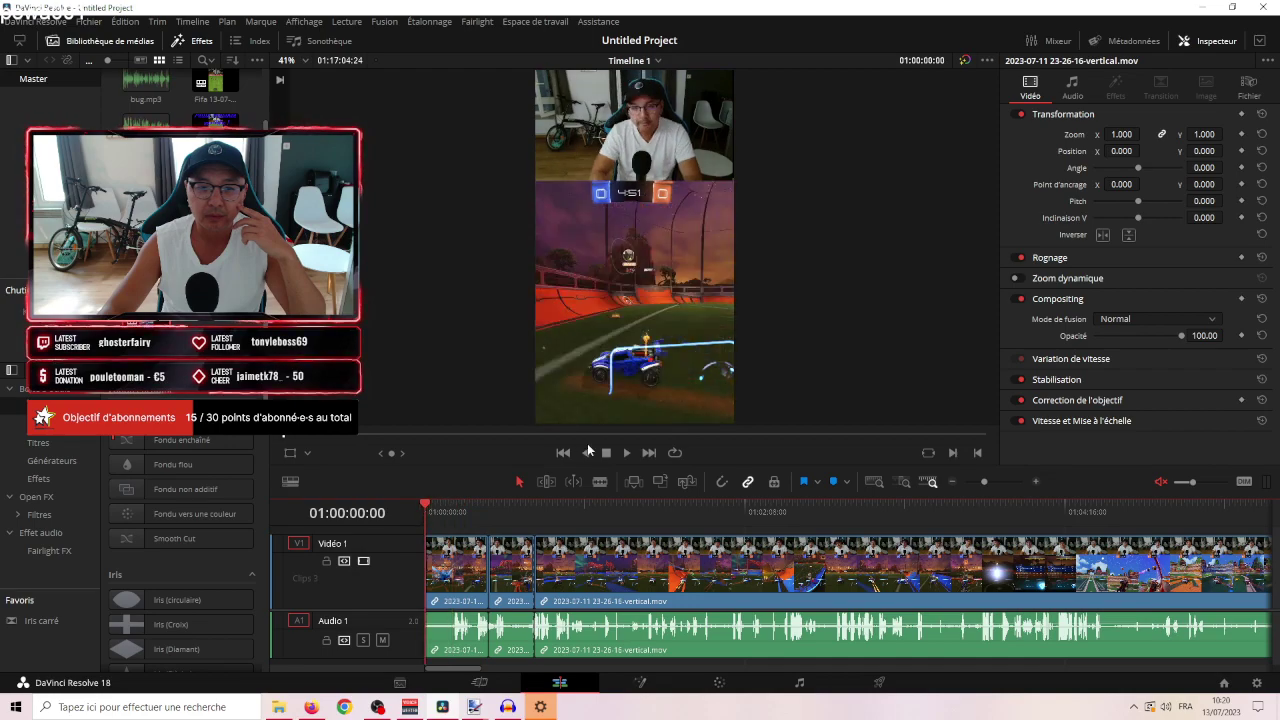
pyautogui.click(627, 453)
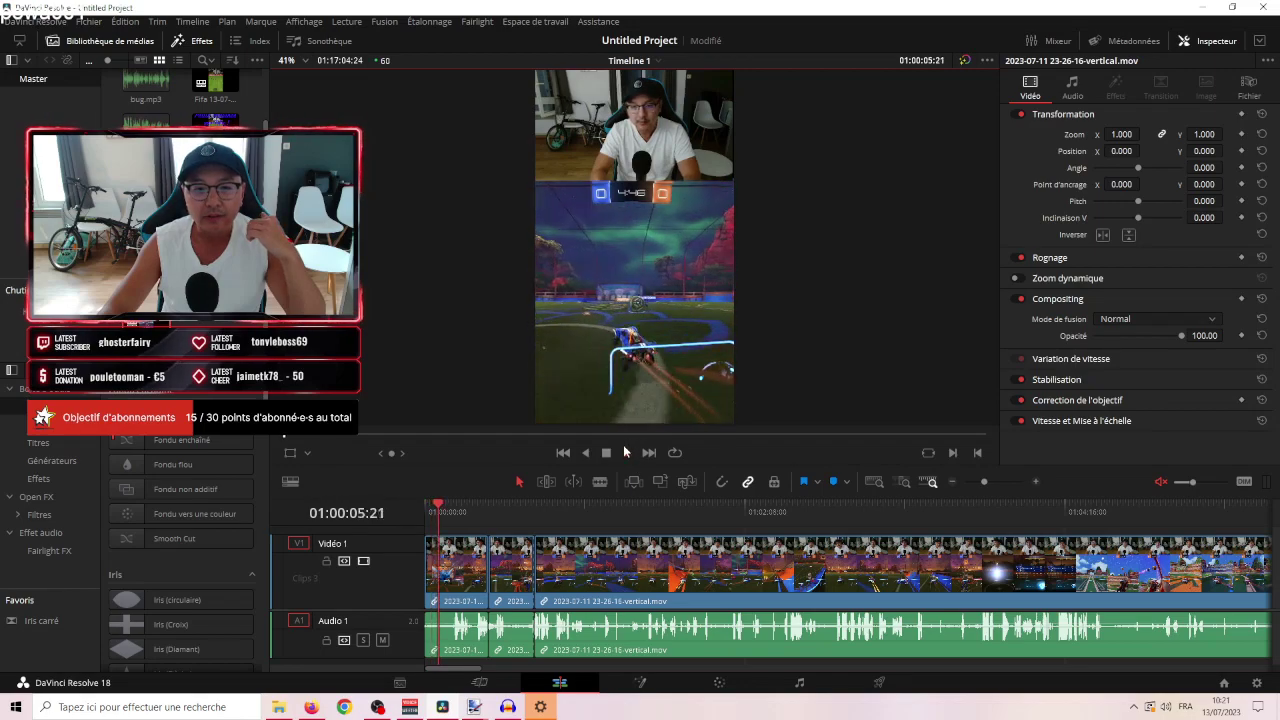
pyautogui.click(505, 512)
pyautogui.moveTo(509, 513); pyautogui.dragTo(1010, 565)
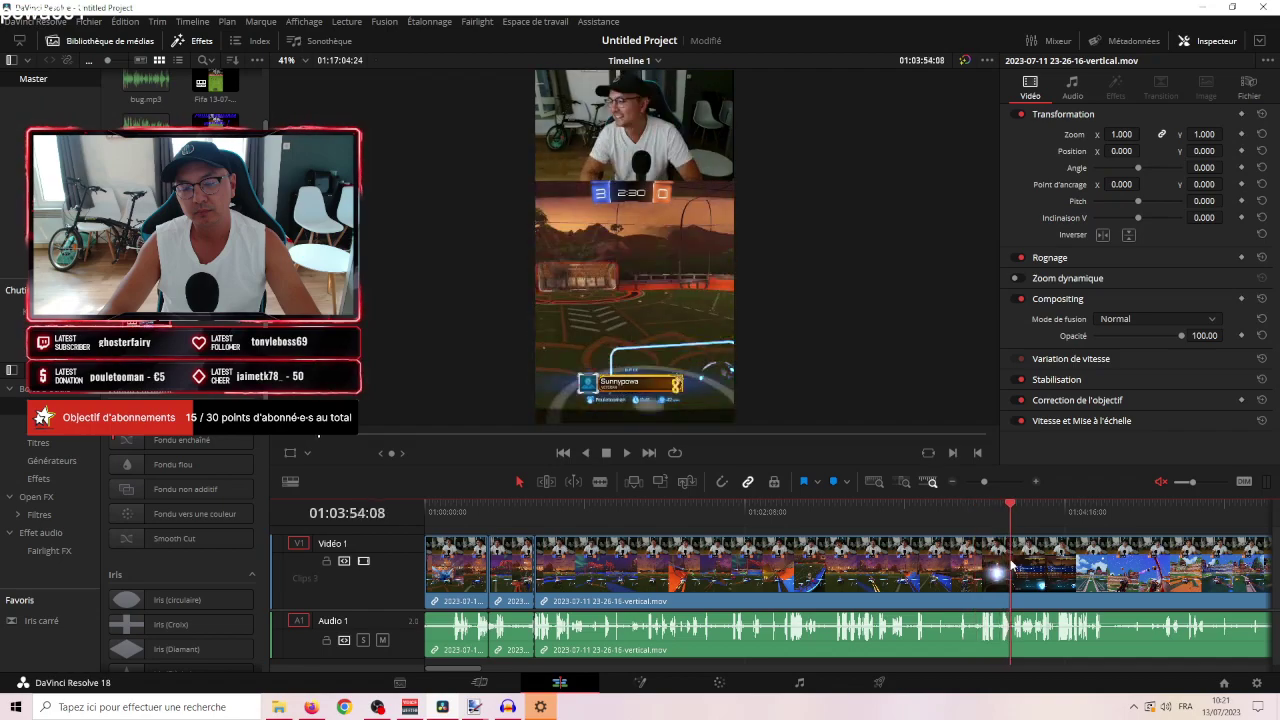
pyautogui.press('b')
pyautogui.click(1010, 565)
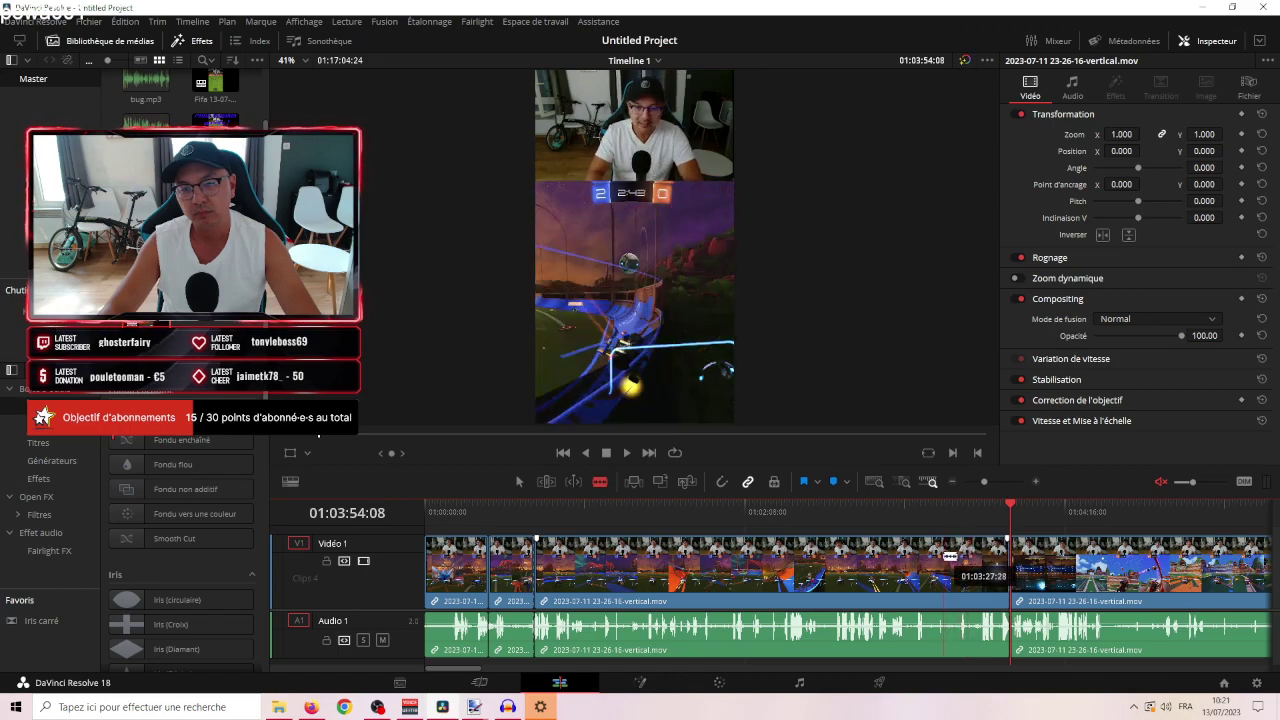
pyautogui.click(944, 556)
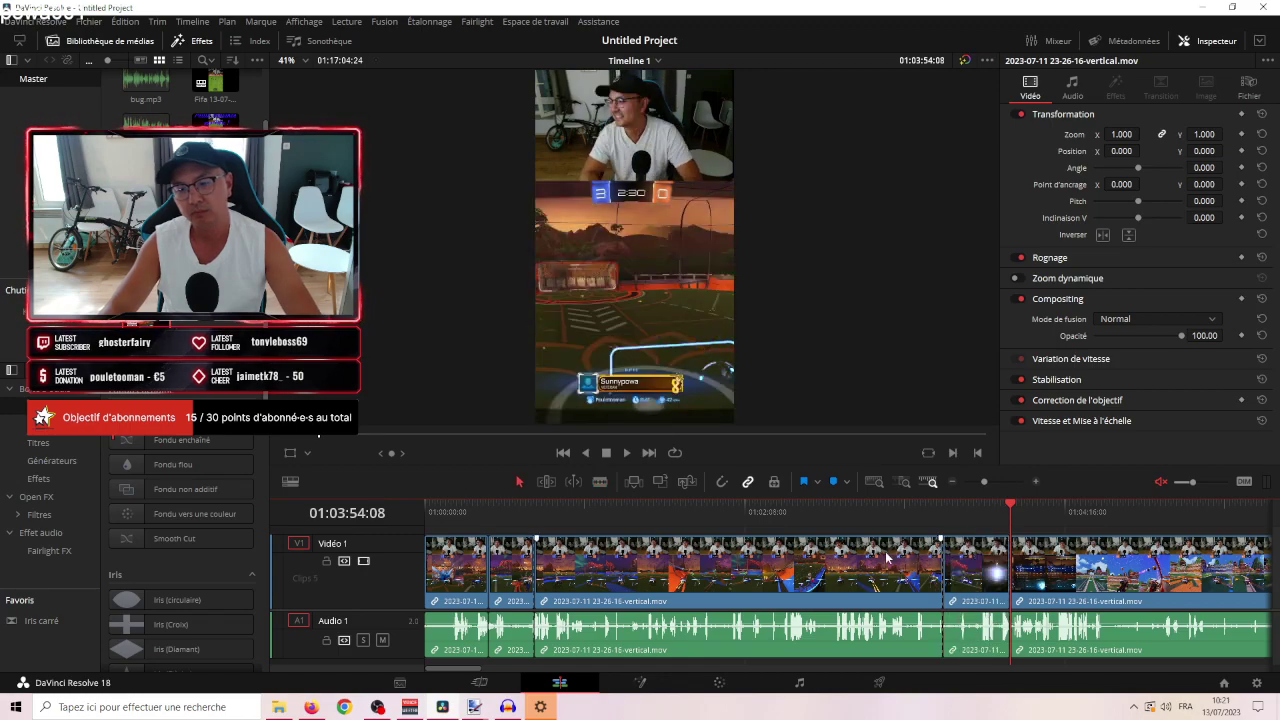
# Ripple delete the footage between the 01:00:44:16 cut and the 01:03:27:28 cut on Timeline 1.
pyautogui.press('a')
pyautogui.click(873, 552)
pyautogui.press('Delete')
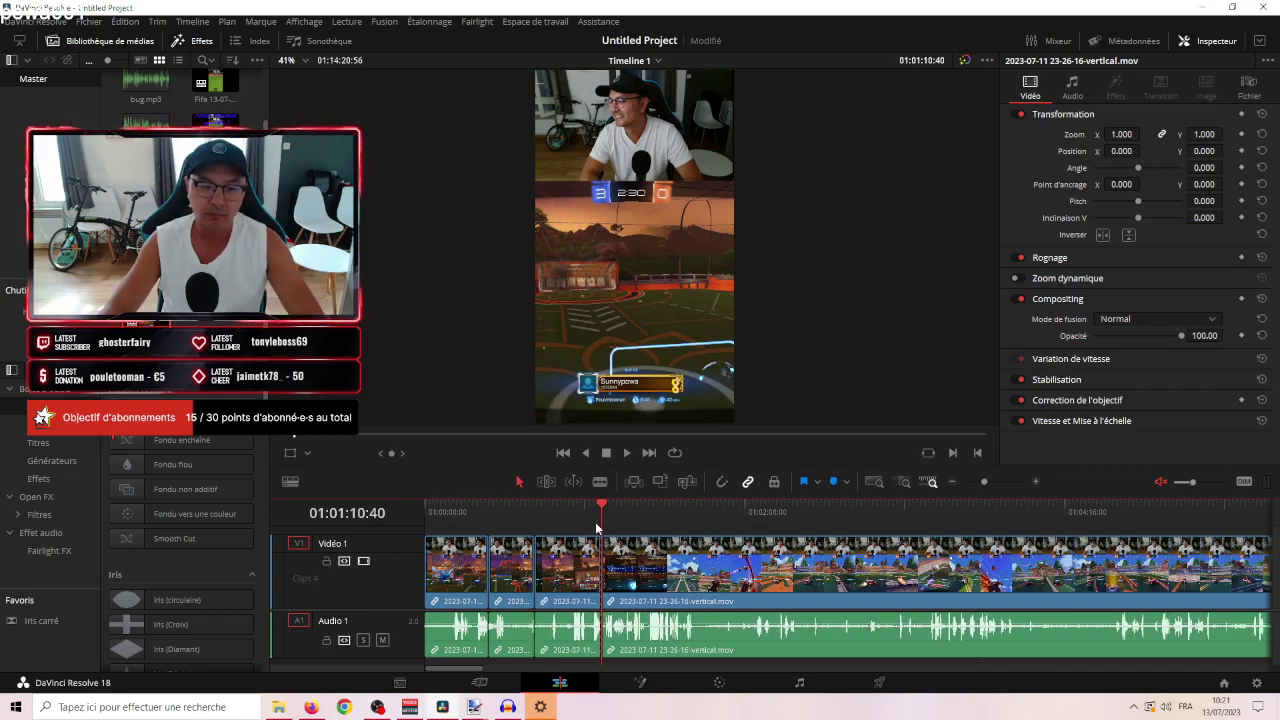
# Split the long gameplay clip on Timeline 1 at 01:01:24:48 and move the remaining footage further along, leaving a wide gap after the cut.
pyautogui.moveTo(603, 522); pyautogui.dragTo(638, 519)
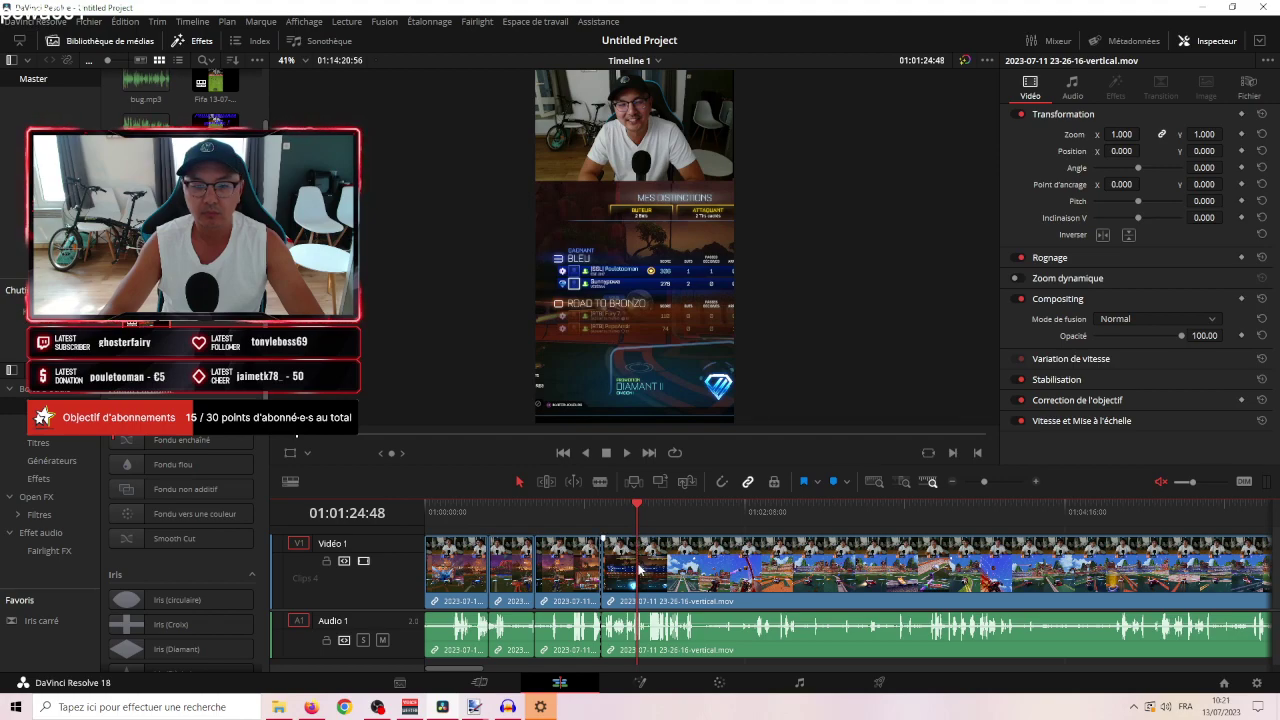
pyautogui.hotkey('ctrl', 'b')
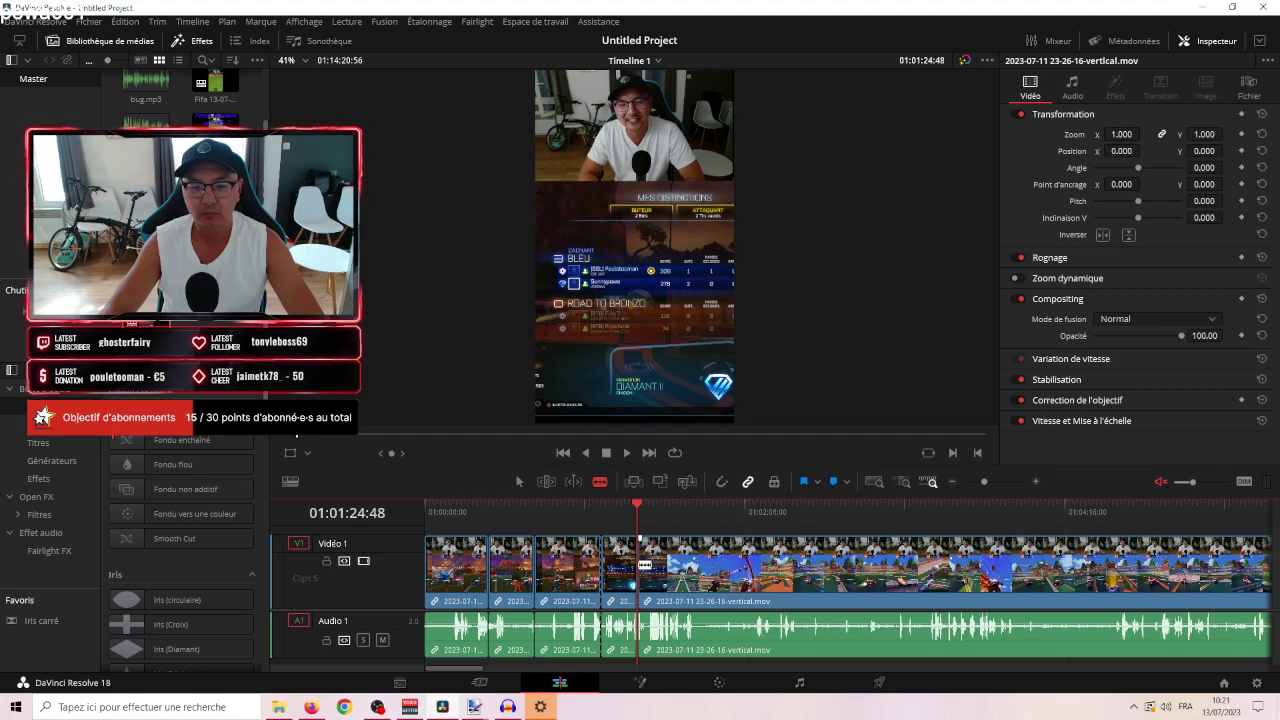
pyautogui.moveTo(641, 542); pyautogui.dragTo(1014, 558)
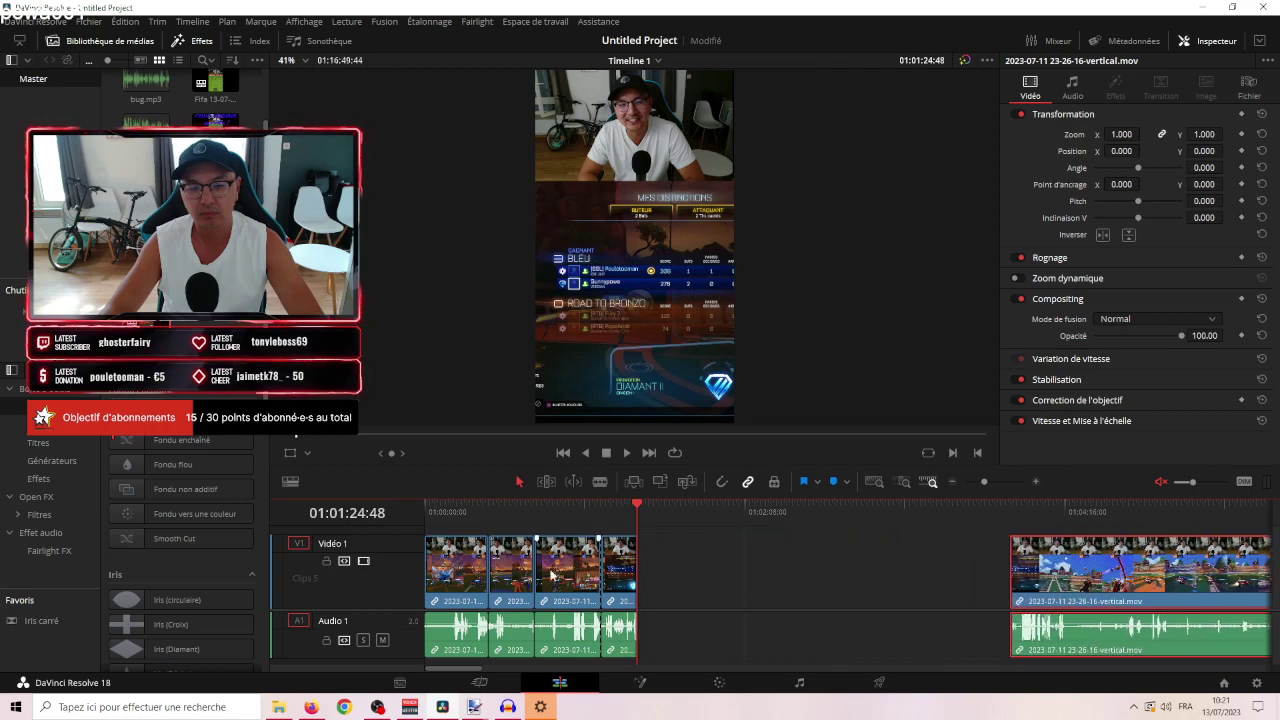
# Rearrange the four kept clips on Timeline 1 so the fourth comes first and the original opening clip comes last, closed up without gaps.
pyautogui.moveTo(481, 572); pyautogui.dragTo(812, 572)
pyautogui.moveTo(621, 570); pyautogui.dragTo(480, 567)
pyautogui.moveTo(566, 570); pyautogui.dragTo(545, 567)
pyautogui.moveTo(784, 575); pyautogui.dragTo(602, 580)
pyautogui.moveTo(637, 510); pyautogui.dragTo(580, 516)
# Open the "C'est fluide" and "Pas de temps à perdre" timelines to review them and check the export list.
pyautogui.doubleClick(215, 160)
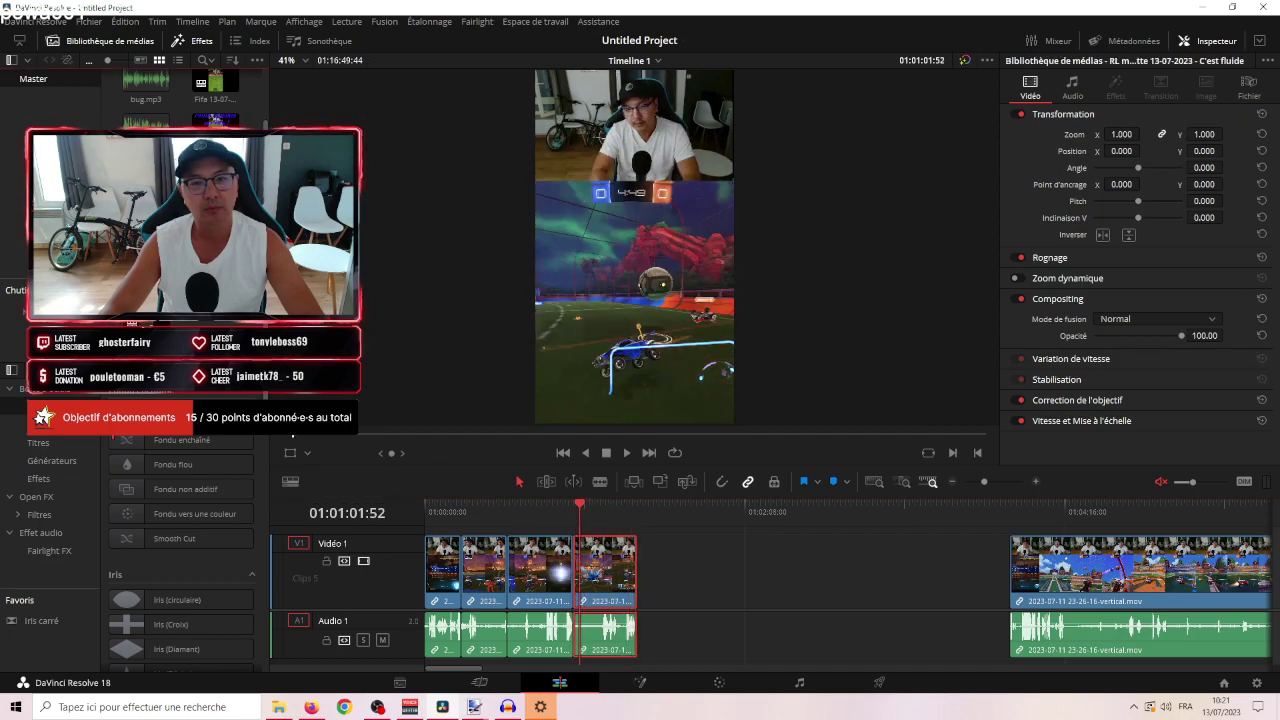
pyautogui.doubleClick(145, 160)
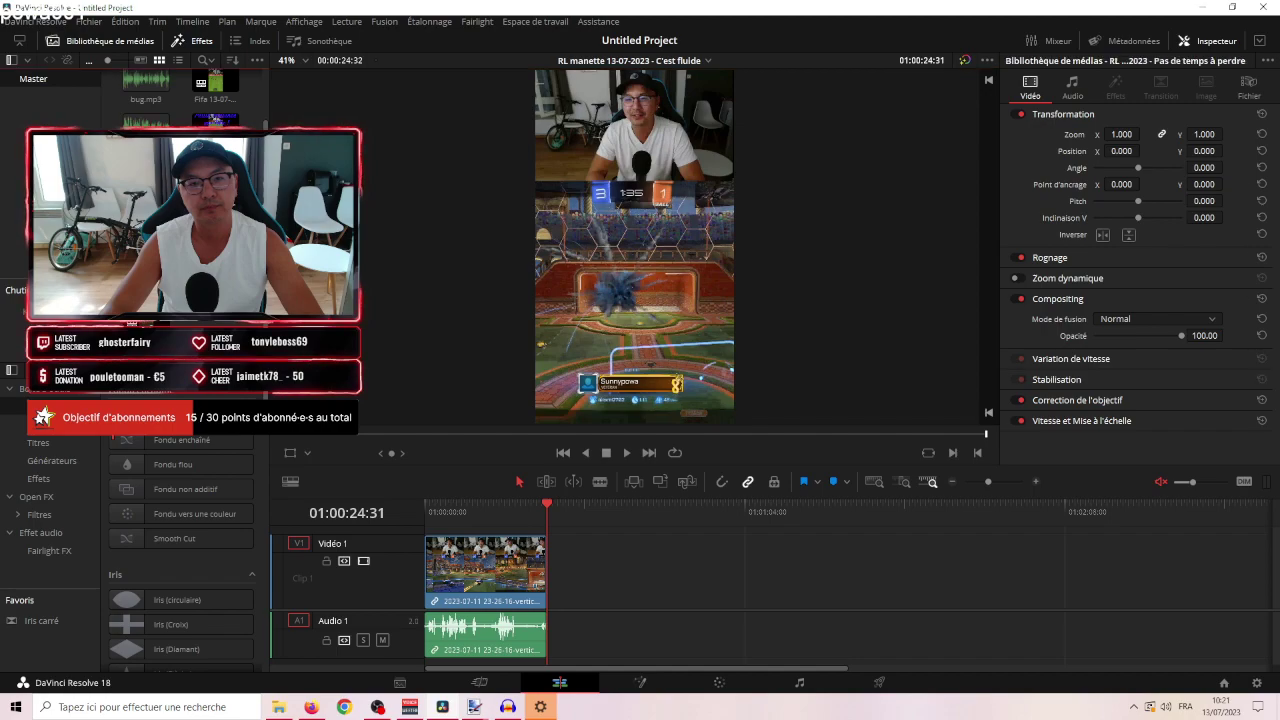
pyautogui.click(879, 683)
pyautogui.click(557, 684)
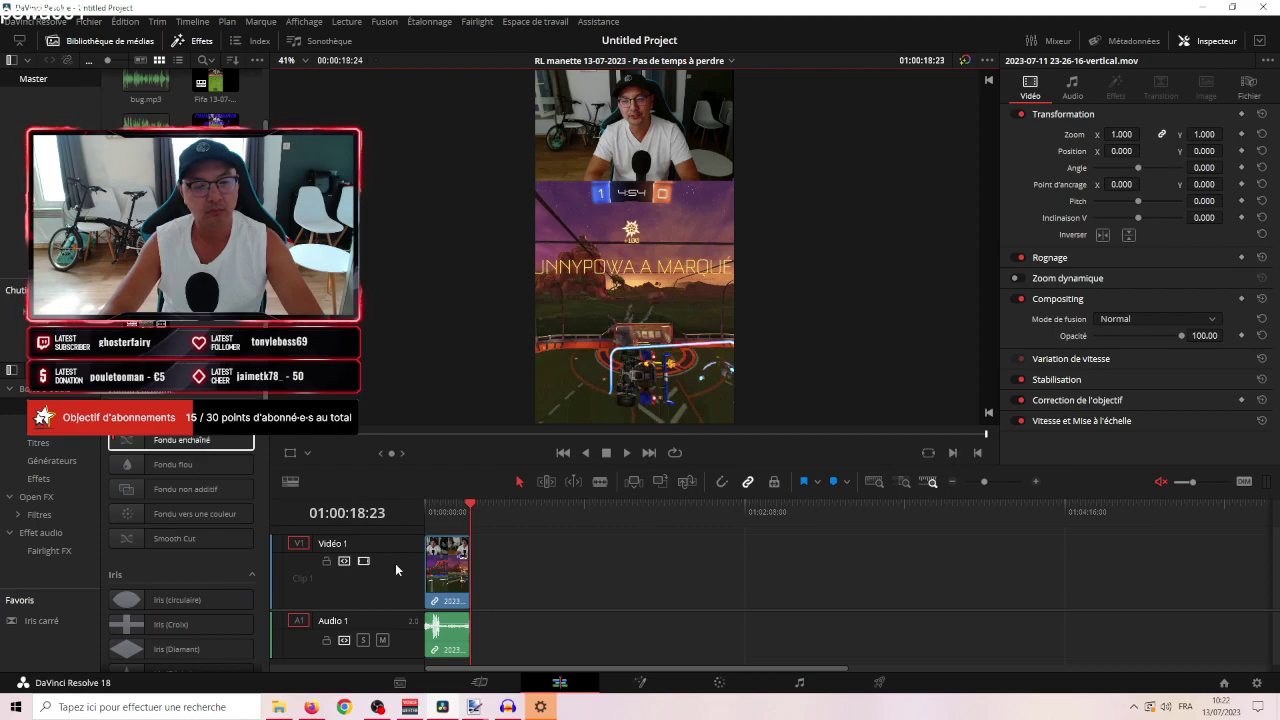
# Switch to Audacity and delete the existing audio track from the previous recording.
pyautogui.click(512, 700)
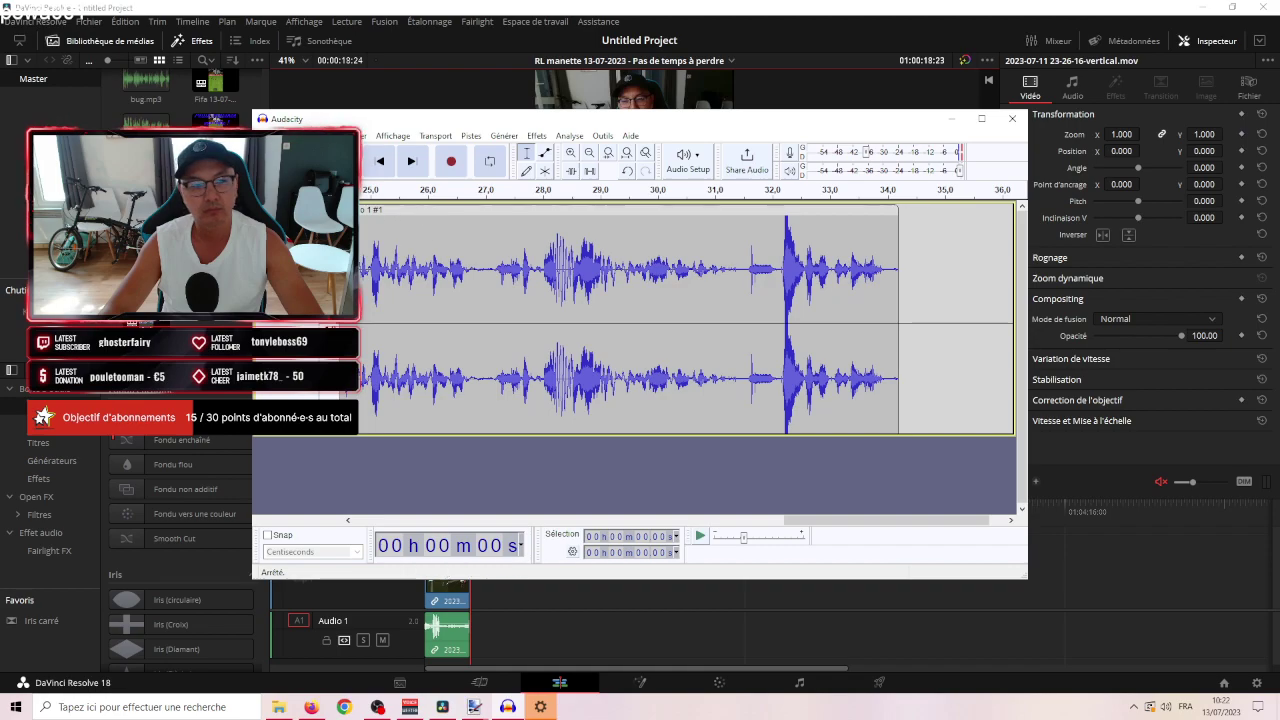
pyautogui.click(262, 209)
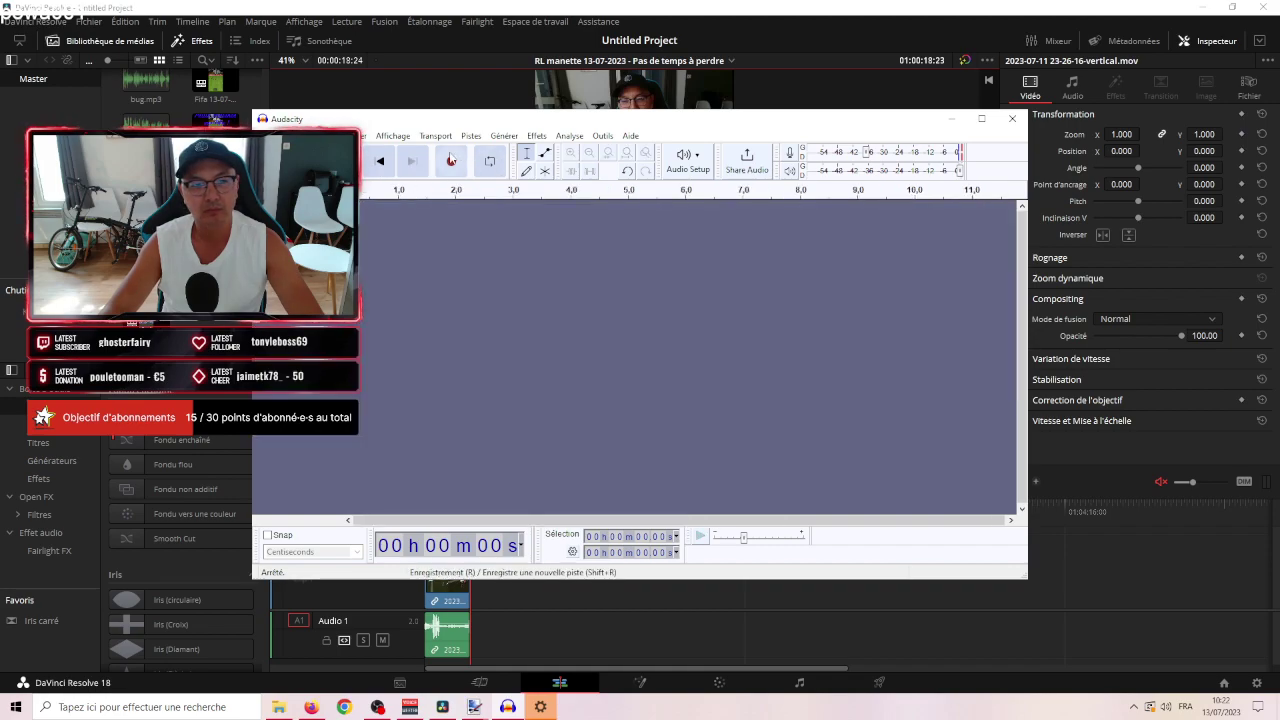
pyautogui.click(451, 161)
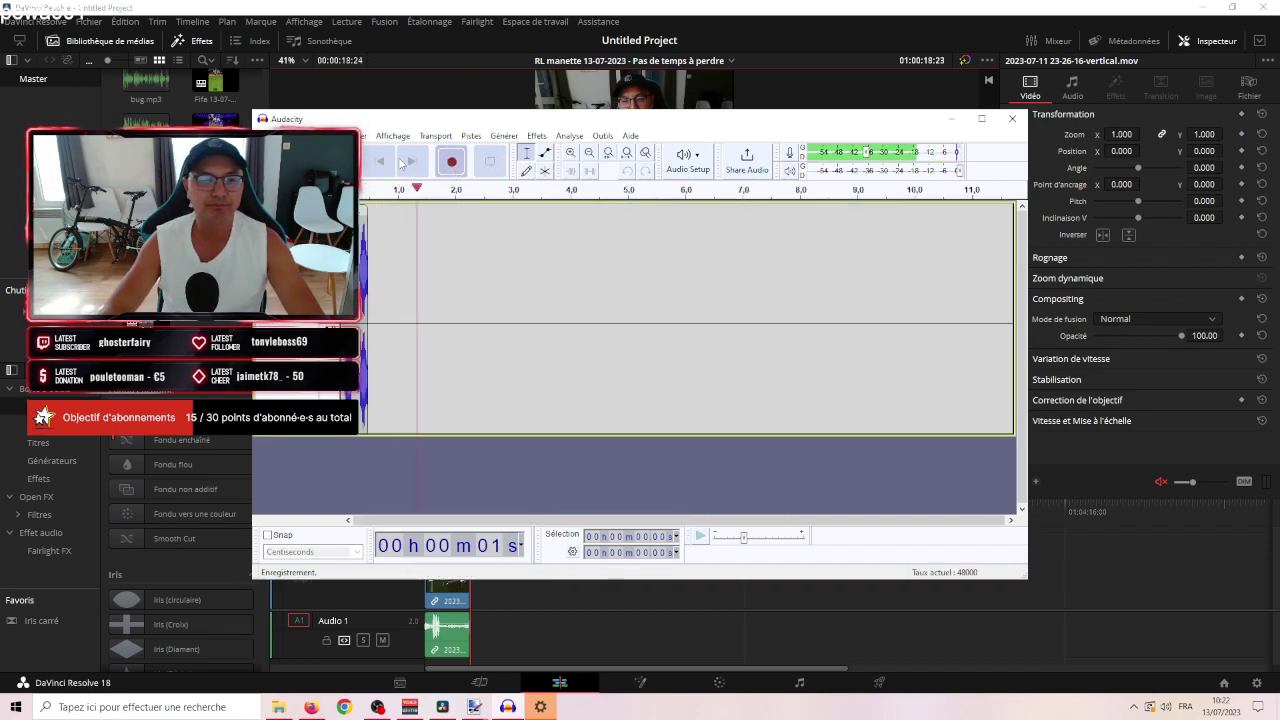
pyautogui.press('space')
pyautogui.click(262, 209)
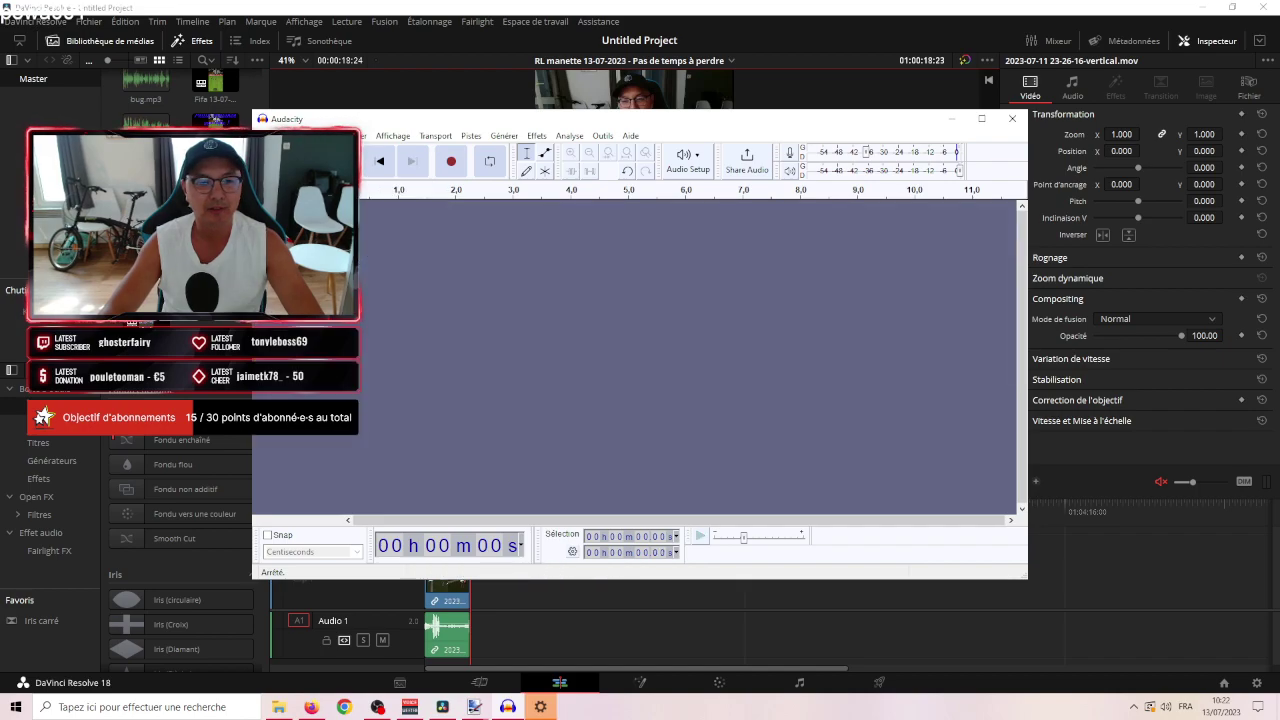
# Record a voice-over of about 20 seconds on a new track.
pyautogui.click(451, 161)
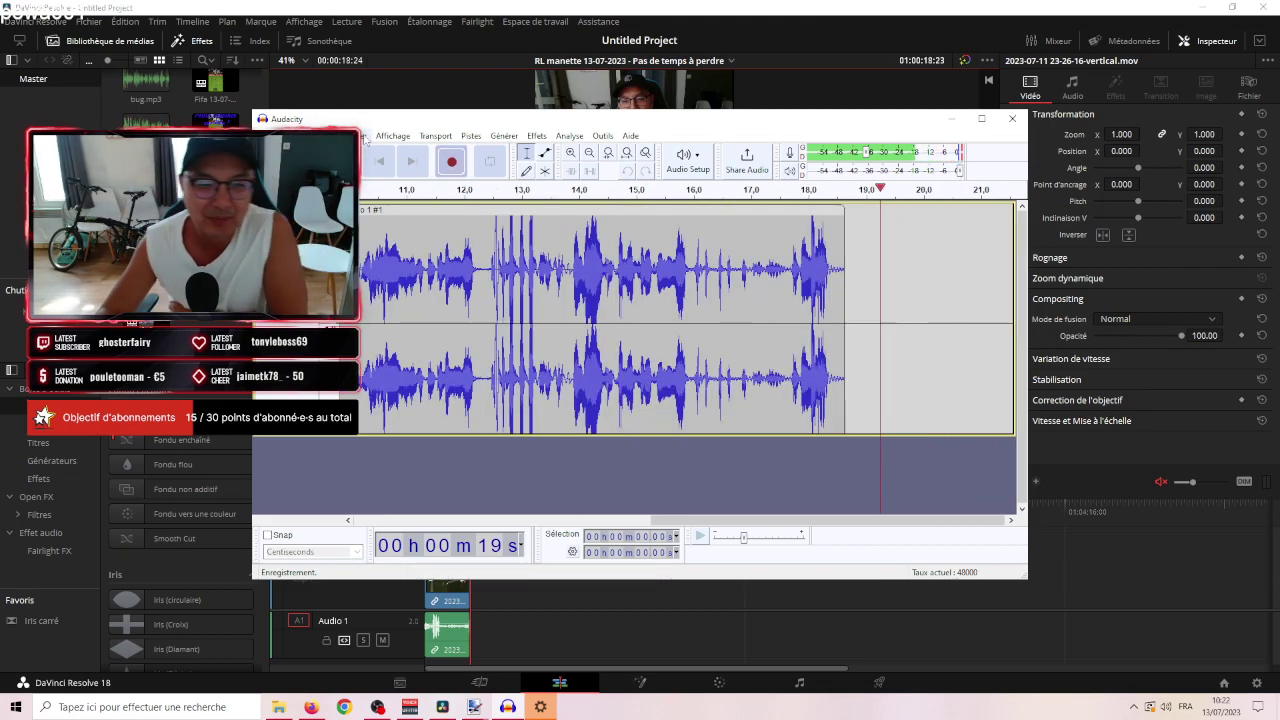
pyautogui.press('space')
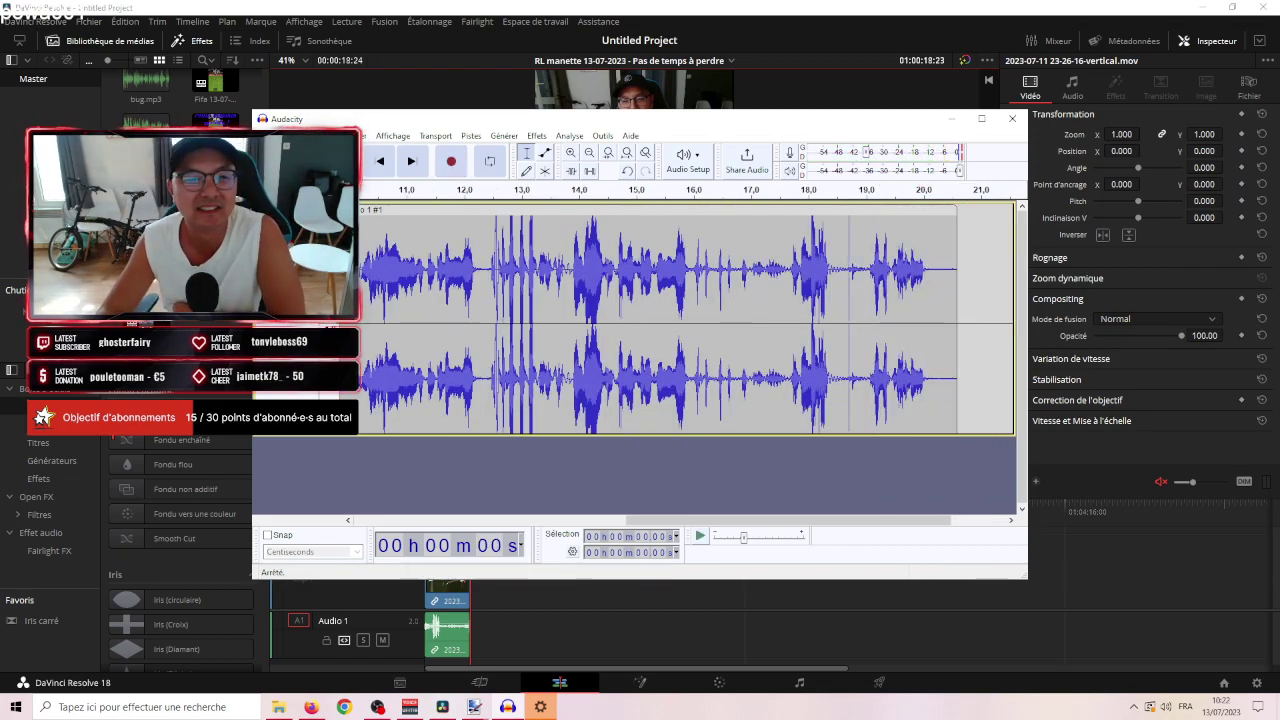
# Export the voice-over as an MP3 named "je test des games champions à la manette" with empty metadata tags and return to DaVinci Resolve.
pyautogui.hotkey('alt', 'f')
pyautogui.press('Right')
pyautogui.click(455, 234)
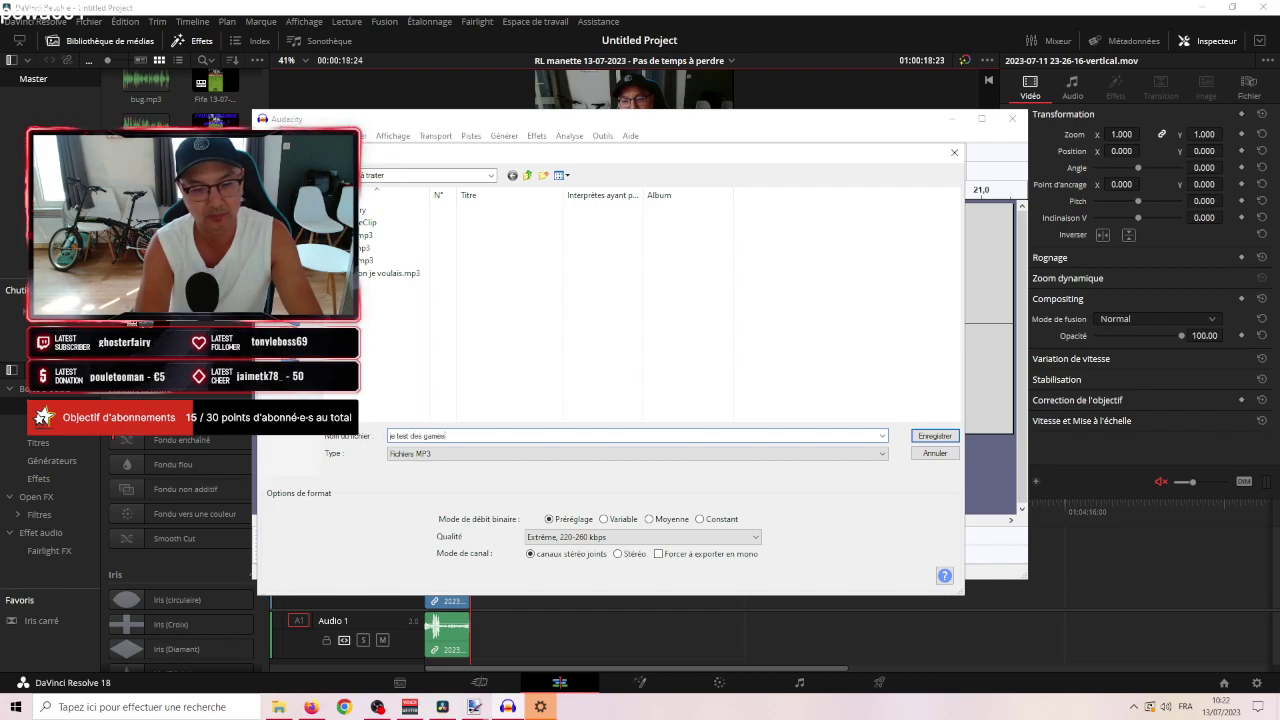
pyautogui.write('pions à la manet')
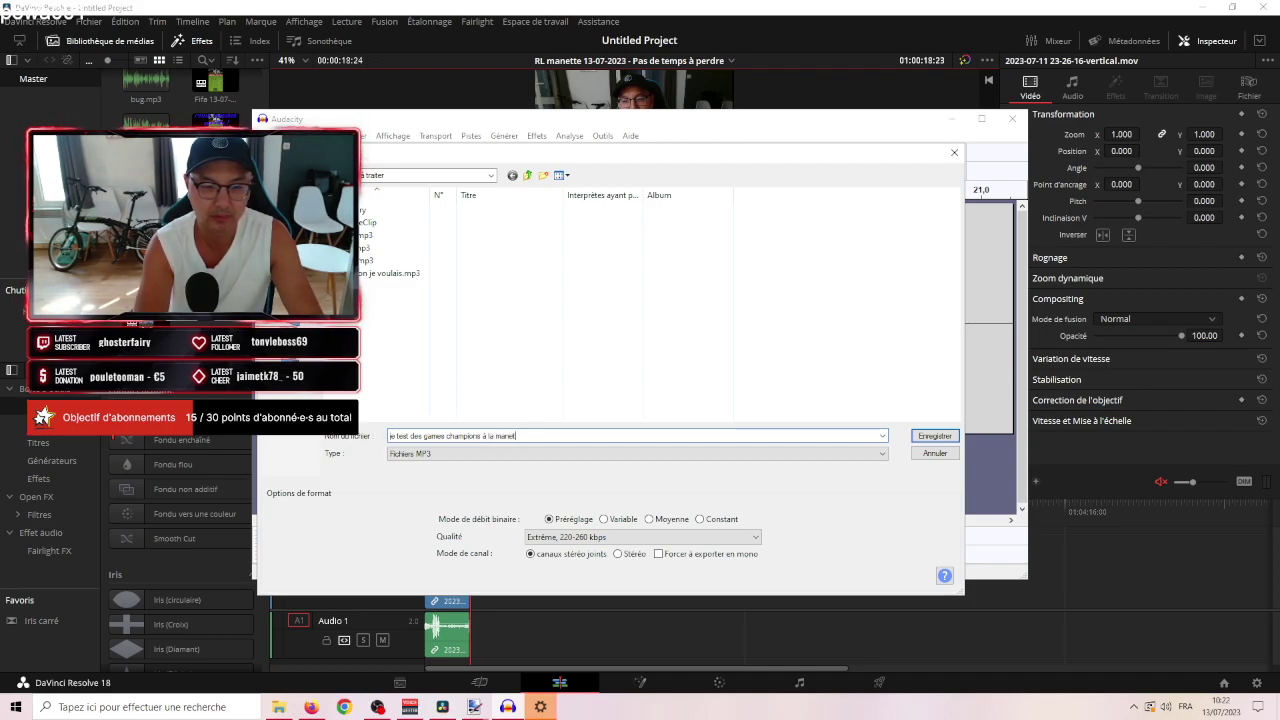
pyautogui.write('te')
pyautogui.press('Return')
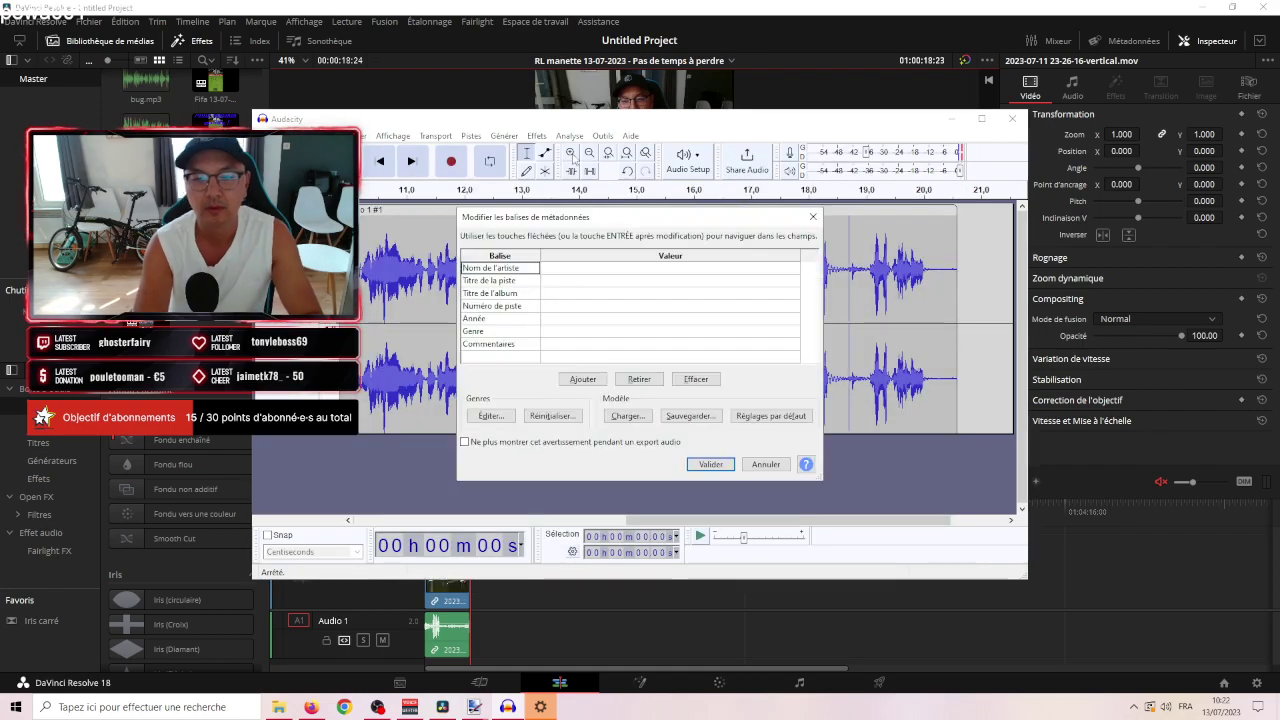
pyautogui.press('Return')
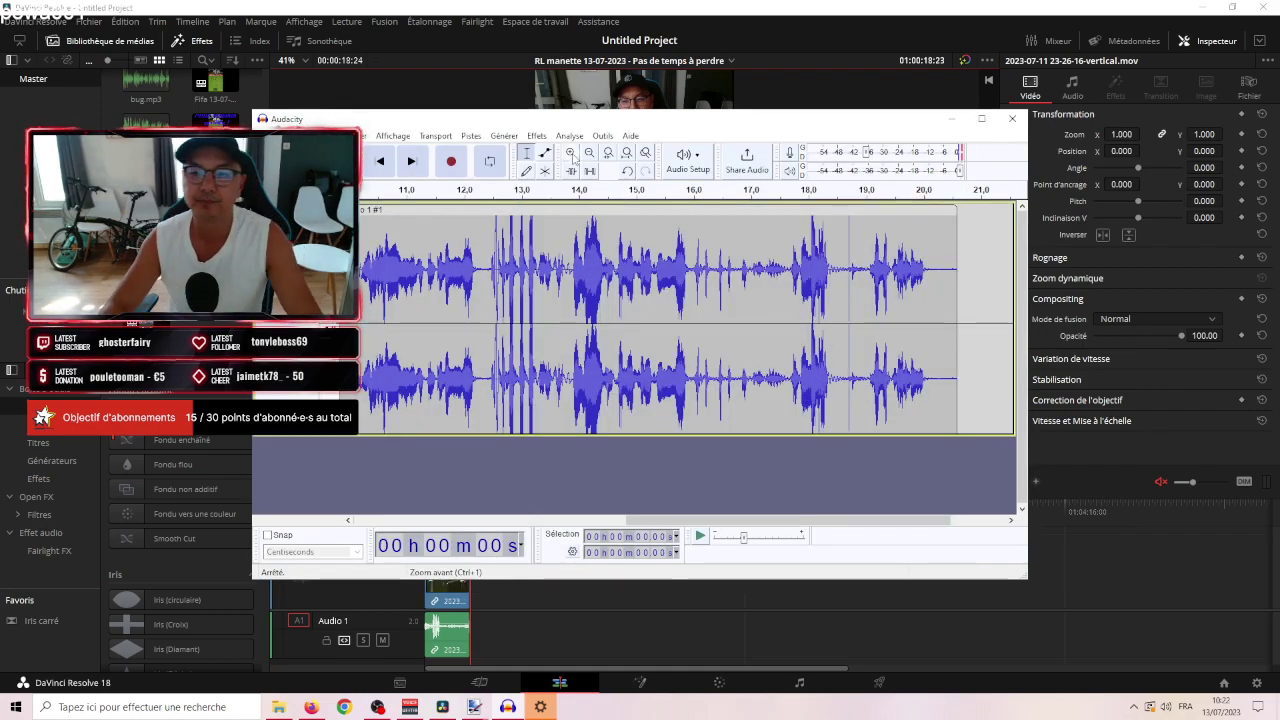
pyautogui.click(951, 119)
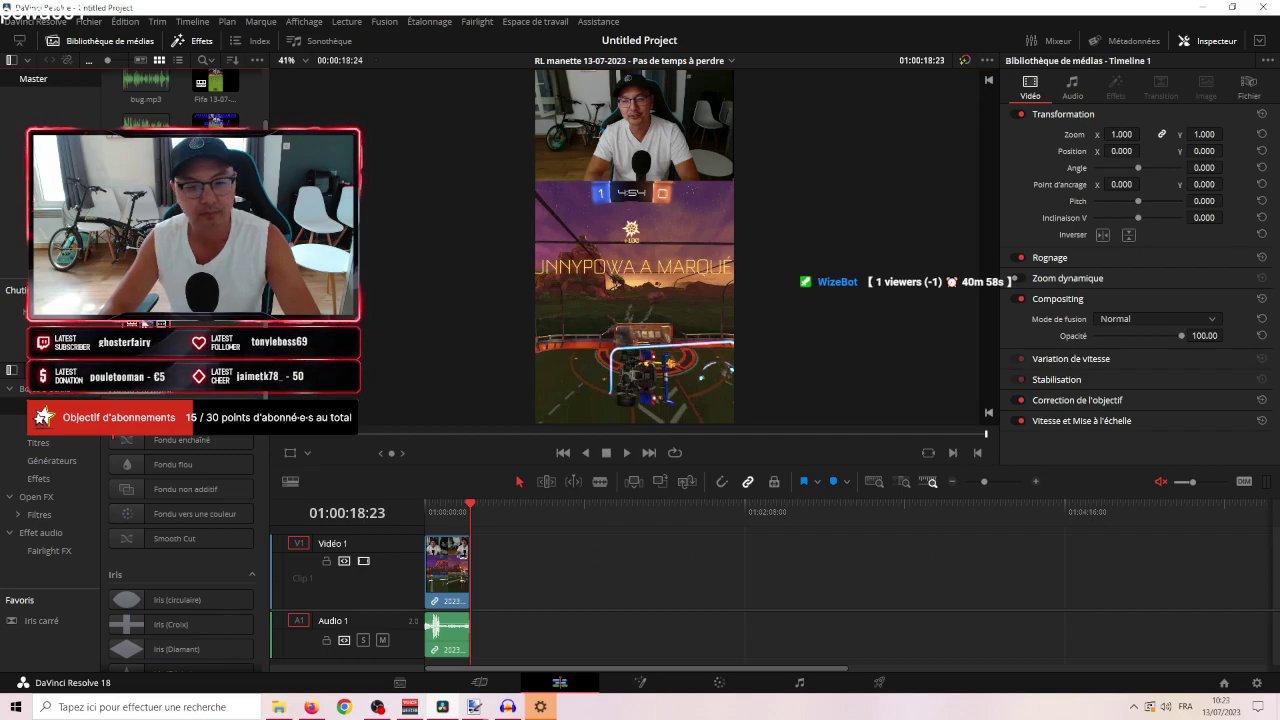
# Create a new empty timeline named "je test des games champions à la manette" with the project settings.
pyautogui.rightClick(244, 306)
pyautogui.moveTo(465, 318)
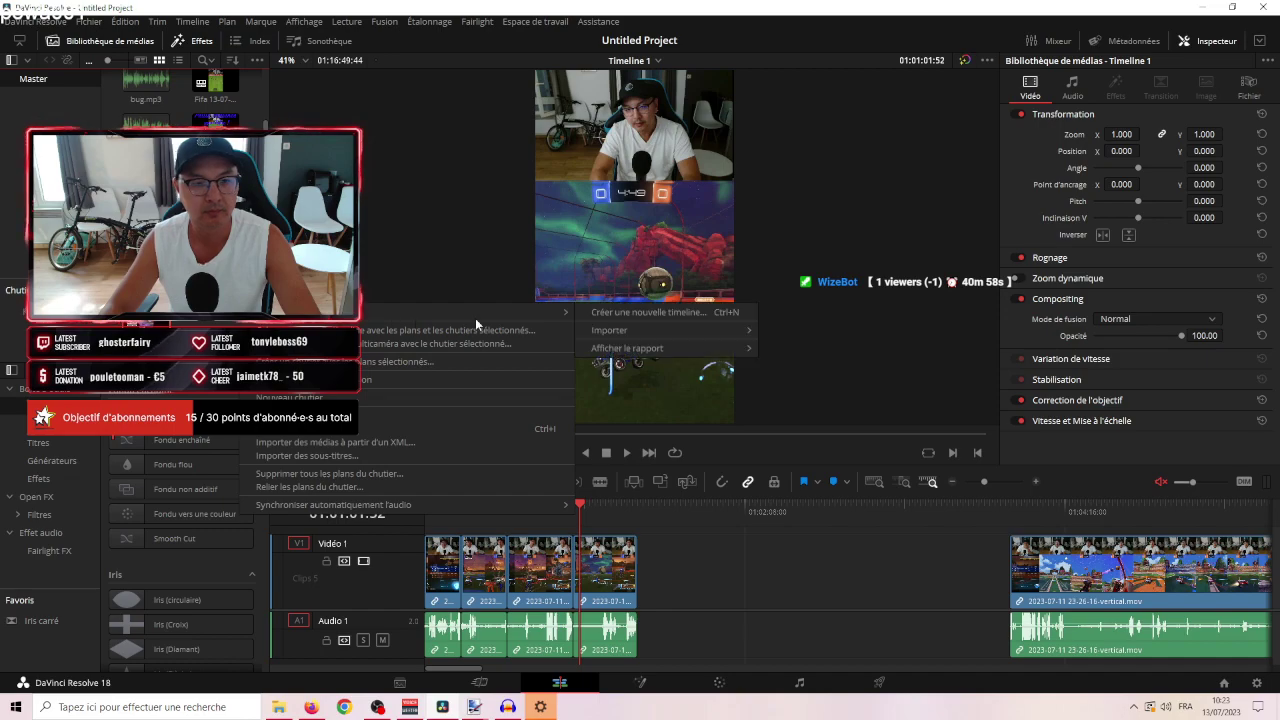
pyautogui.click(624, 313)
pyautogui.write('games champions à la manette')
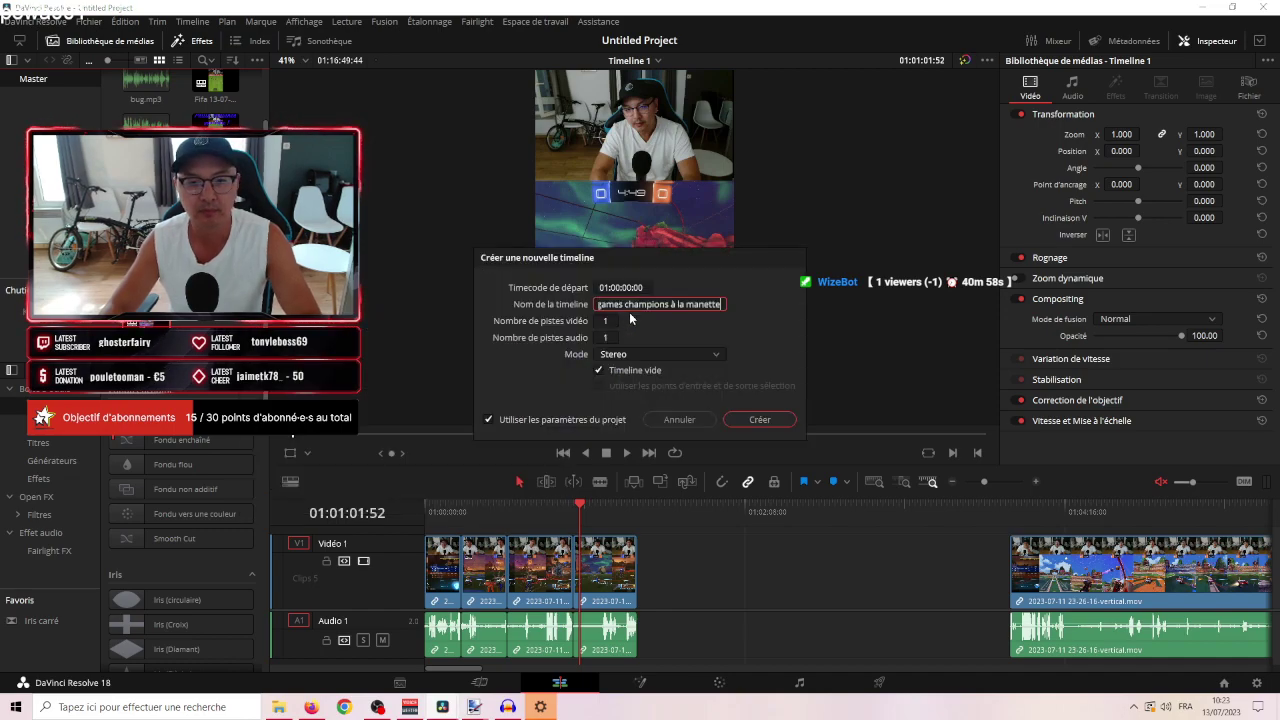
pyautogui.click(760, 419)
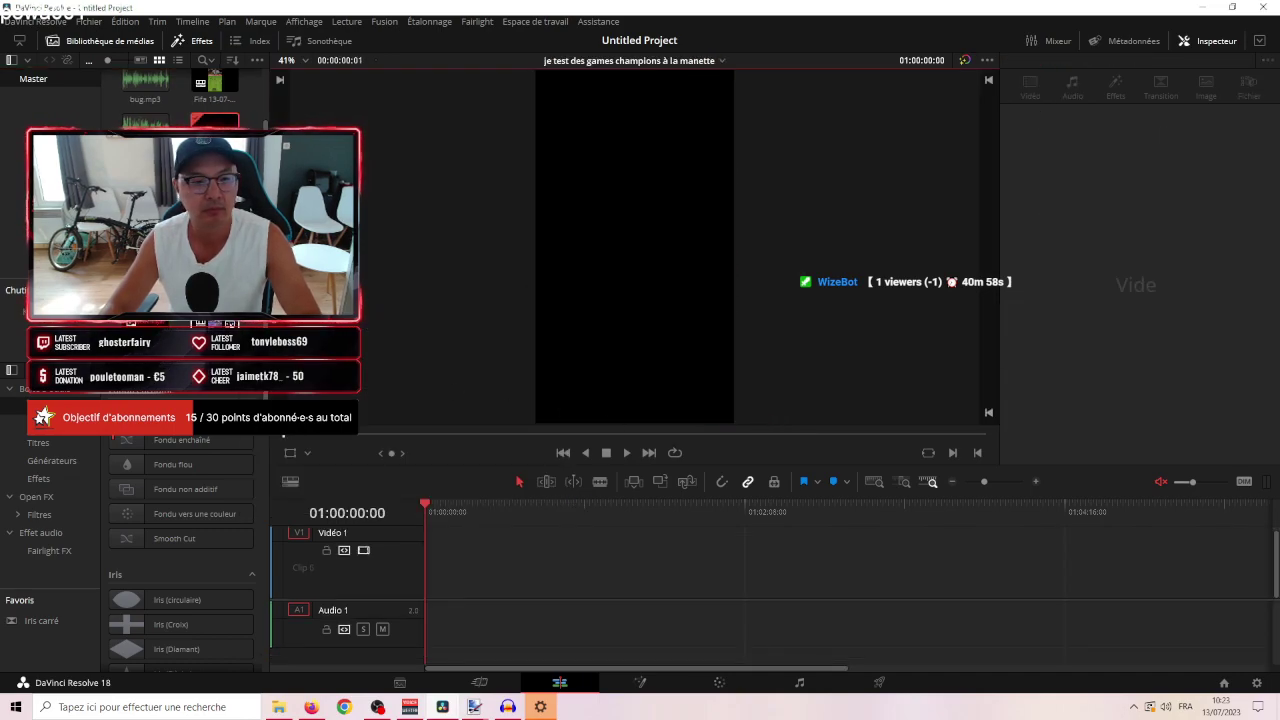
# Copy the four rearranged clips from Timeline 1, paste them at the start of the new timeline and preview it on the export page.
pyautogui.hotkey('ctrl', 'z')
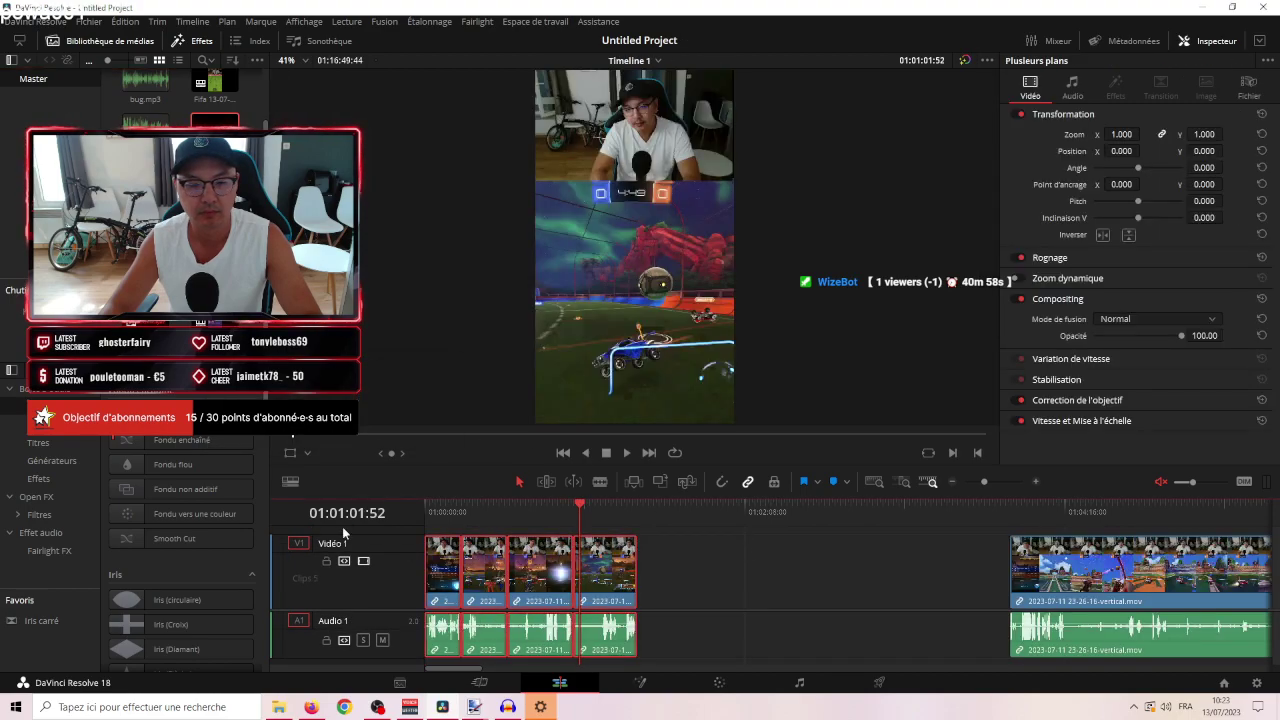
pyautogui.press('BackSpace')
pyautogui.hotkey('ctrl', 'z')
pyautogui.hotkey('ctrl', 'c')
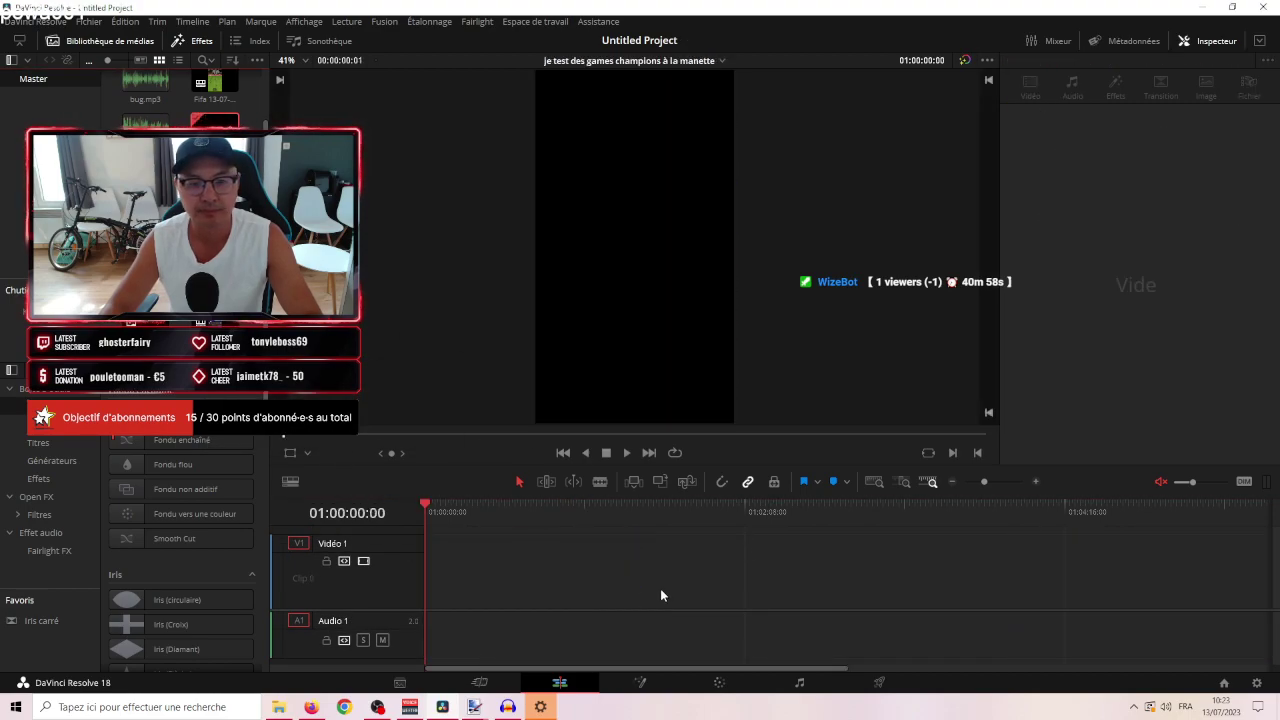
pyautogui.hotkey('ctrl', 'v')
pyautogui.click(879, 682)
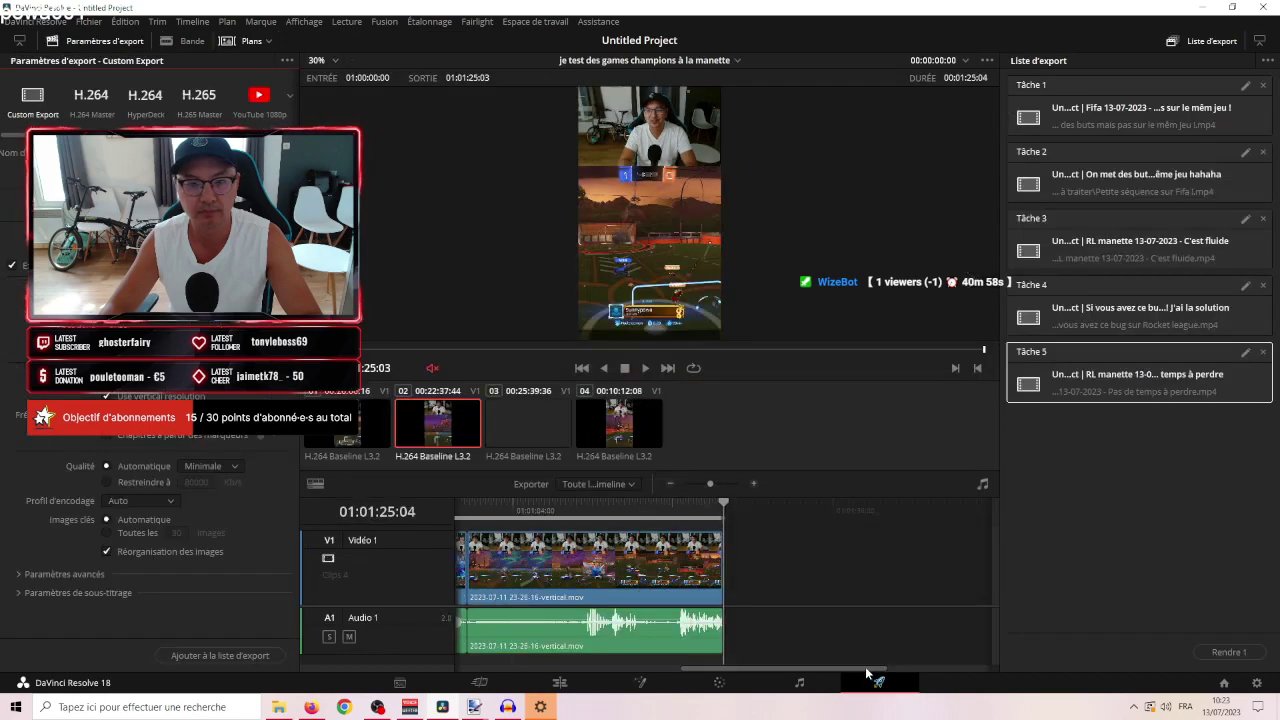
pyautogui.click(563, 683)
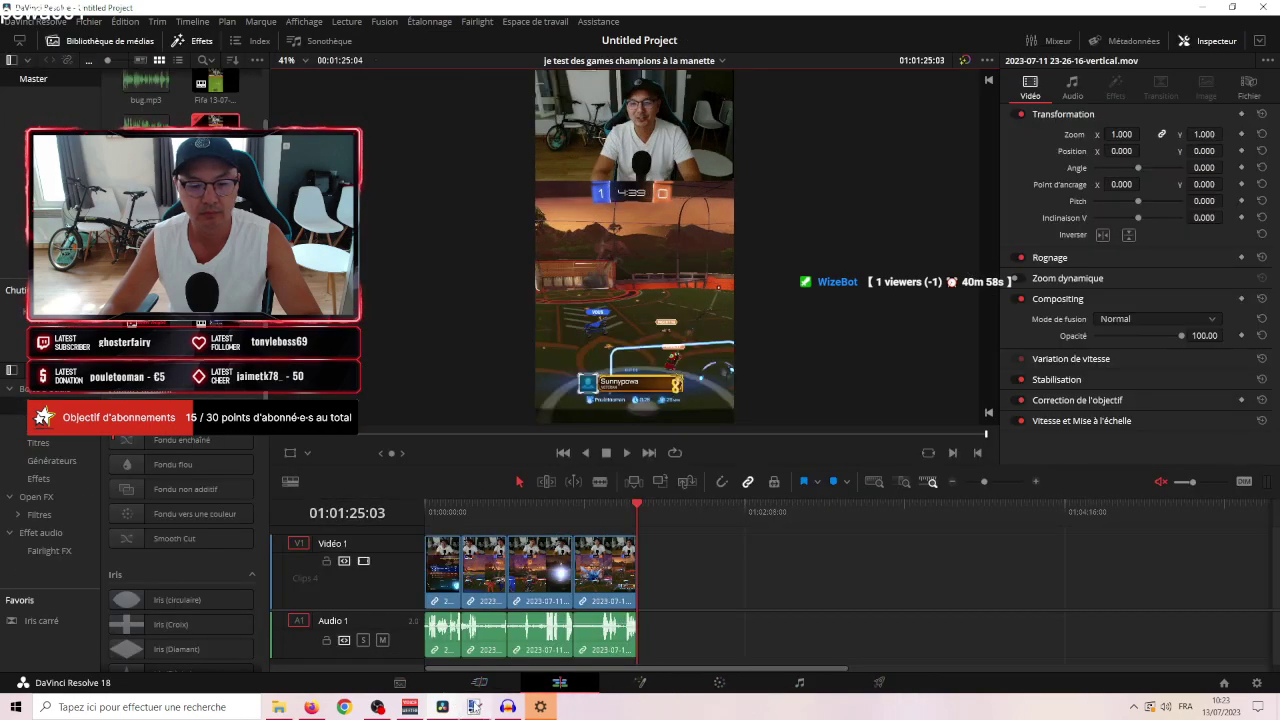
# Switch to paint.net and create a new image 720 pixels wide and 300 pixels high.
pyautogui.moveTo(478, 706)
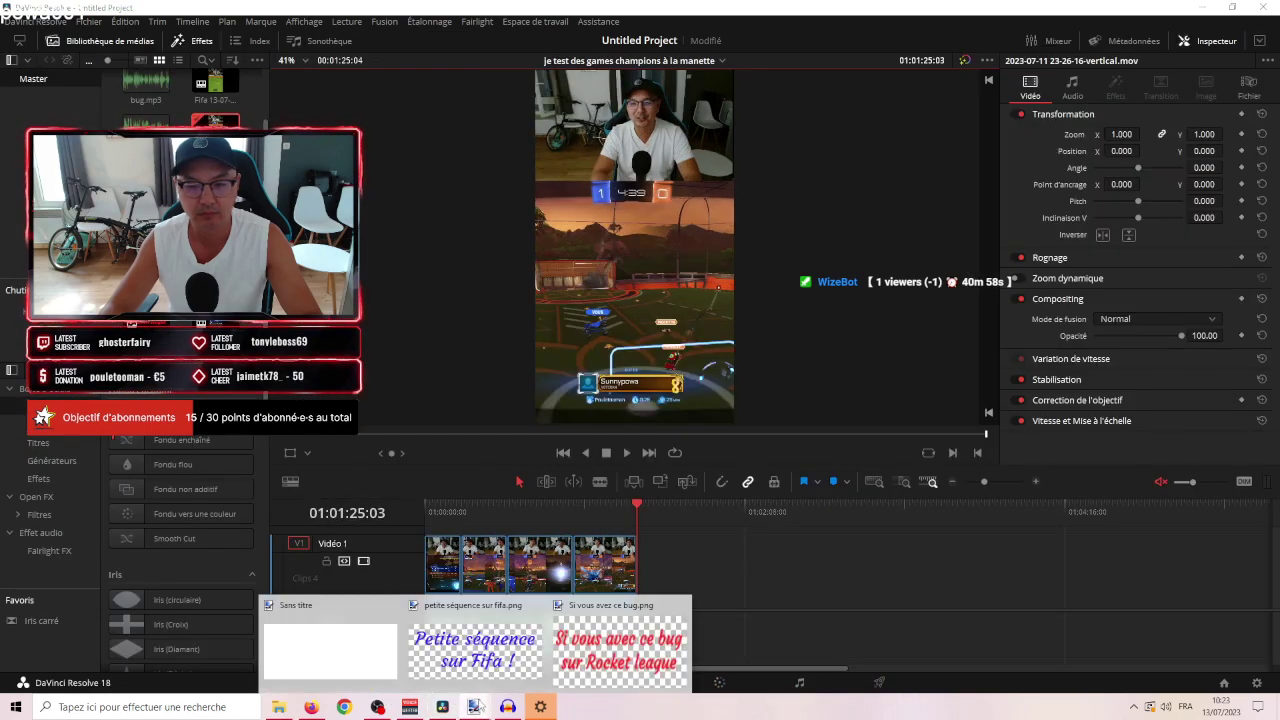
pyautogui.click(714, 660)
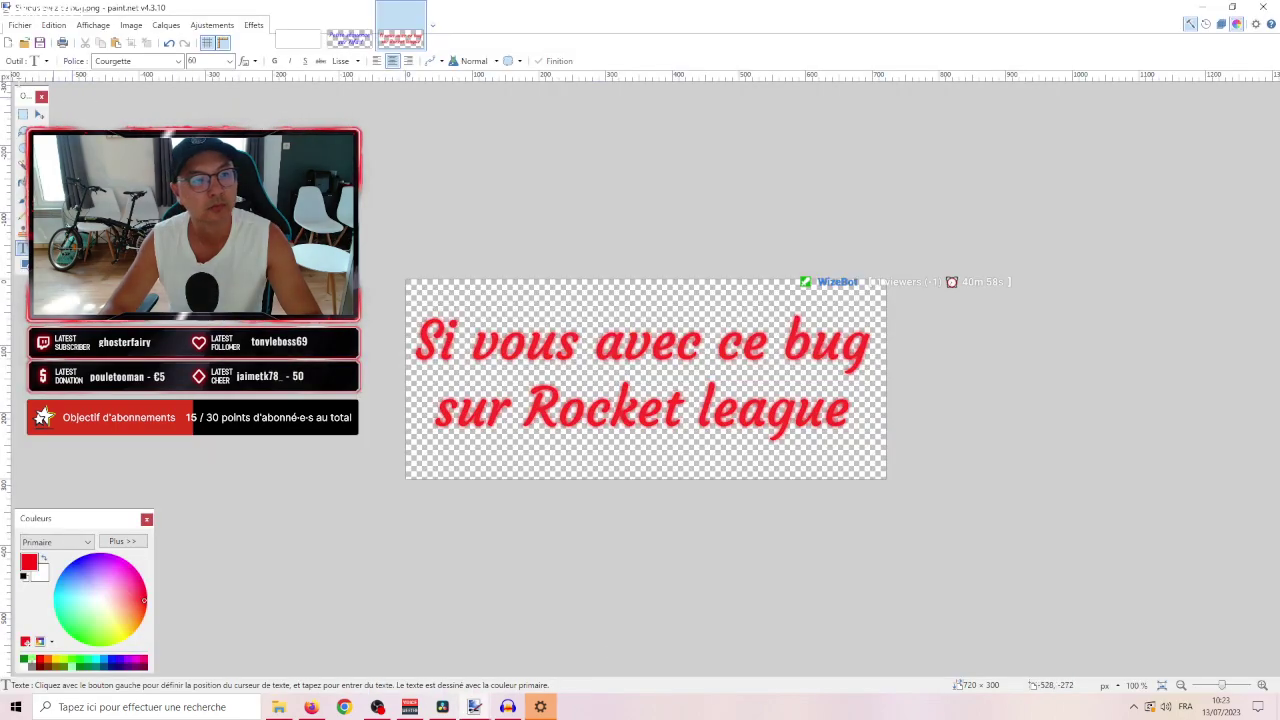
pyautogui.click(19, 25)
pyautogui.click(26, 42)
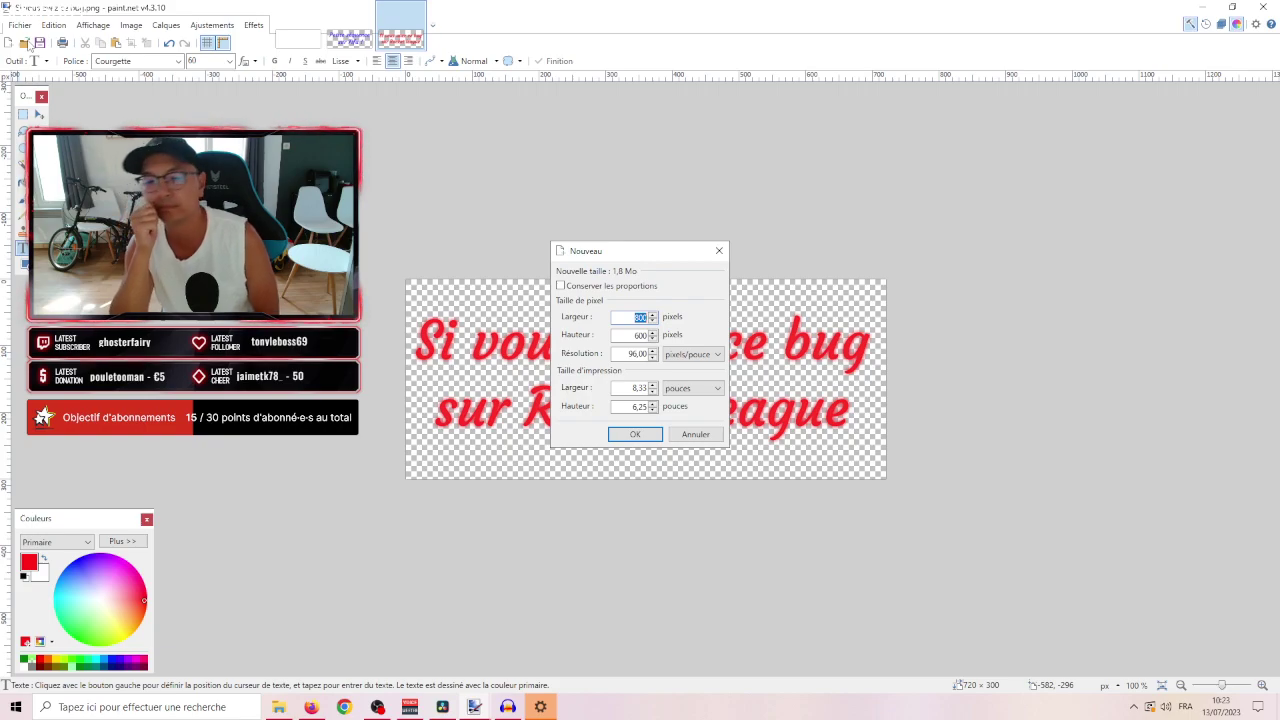
pyautogui.write('720')
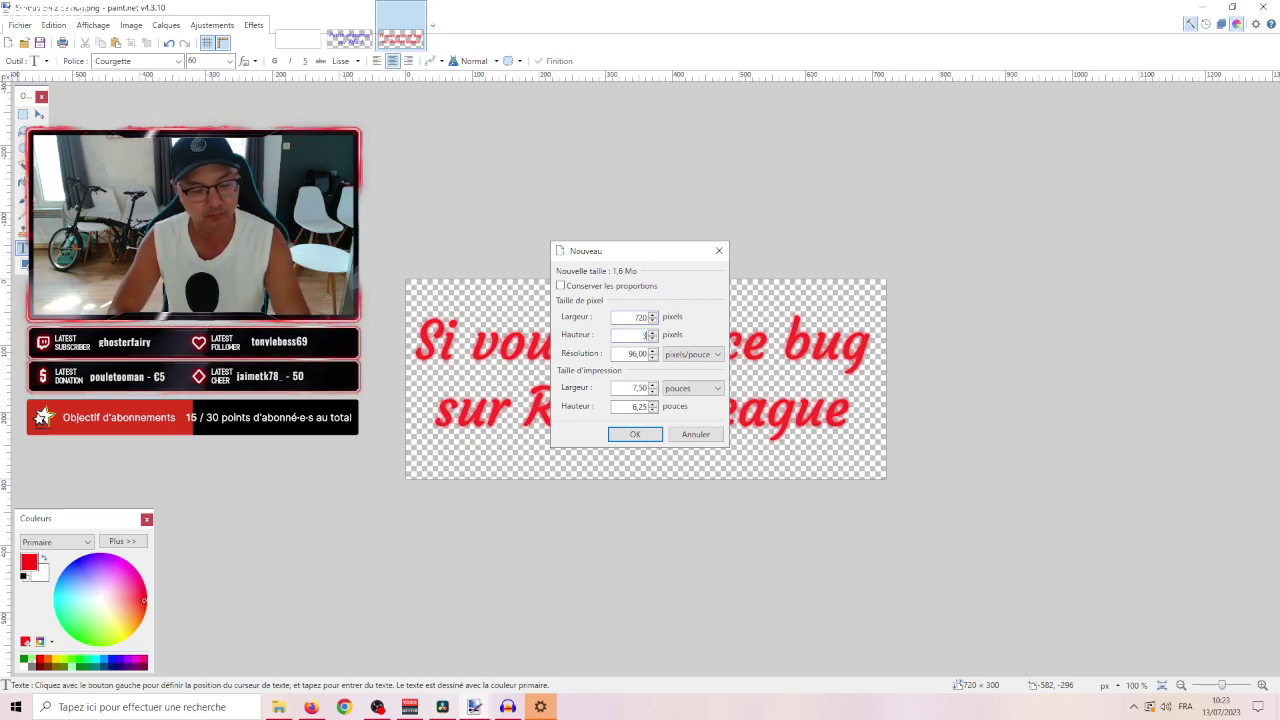
pyautogui.press('Return')
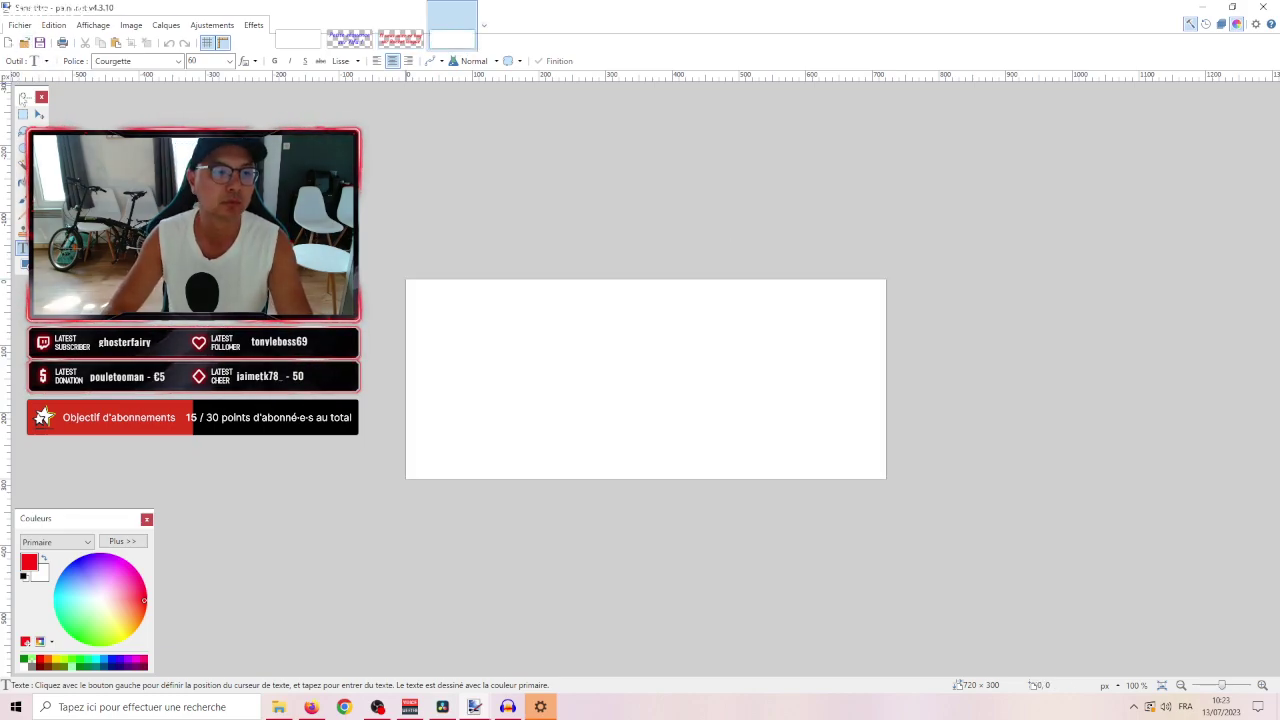
# Select the whole white background with the Magic Wand and delete it to make the canvas transparent.
pyautogui.click(22, 166)
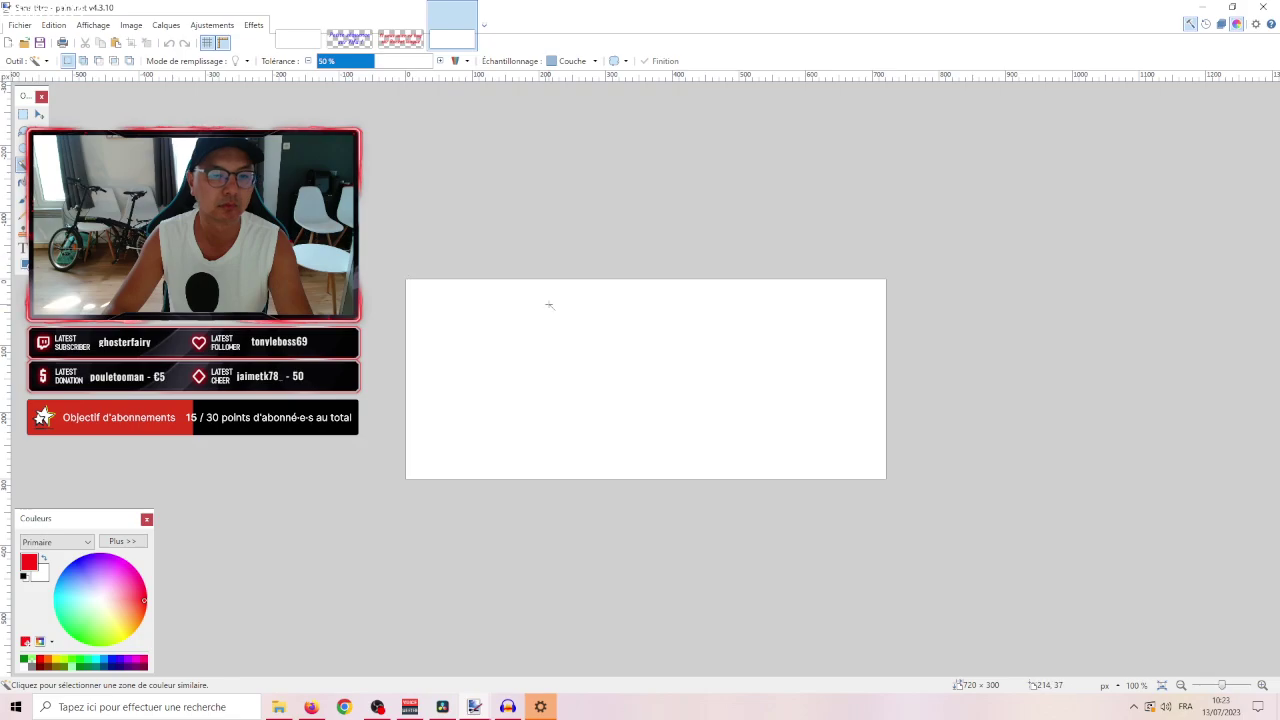
pyautogui.click(550, 305)
pyautogui.press('Delete')
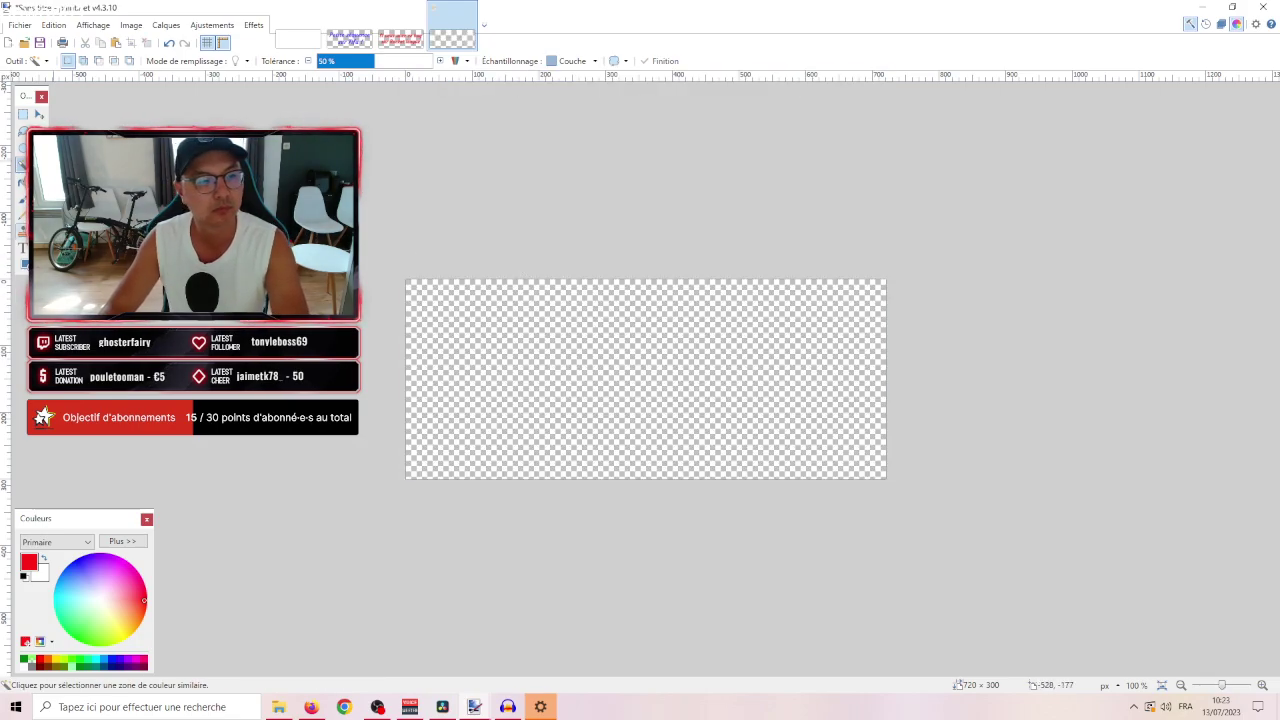
# Write the text "Je test des games champions" in red Courgette on the transparent canvas.
pyautogui.press('t')
pyautogui.click(490, 318)
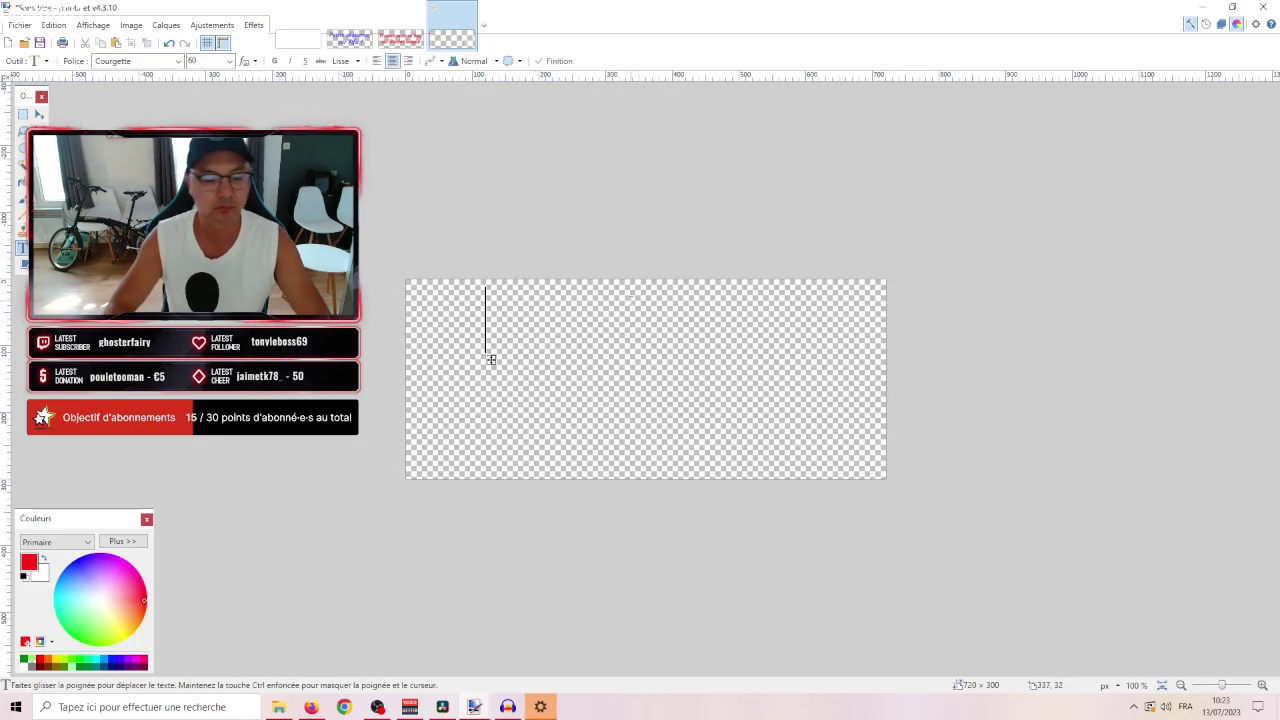
pyautogui.write('JE T')
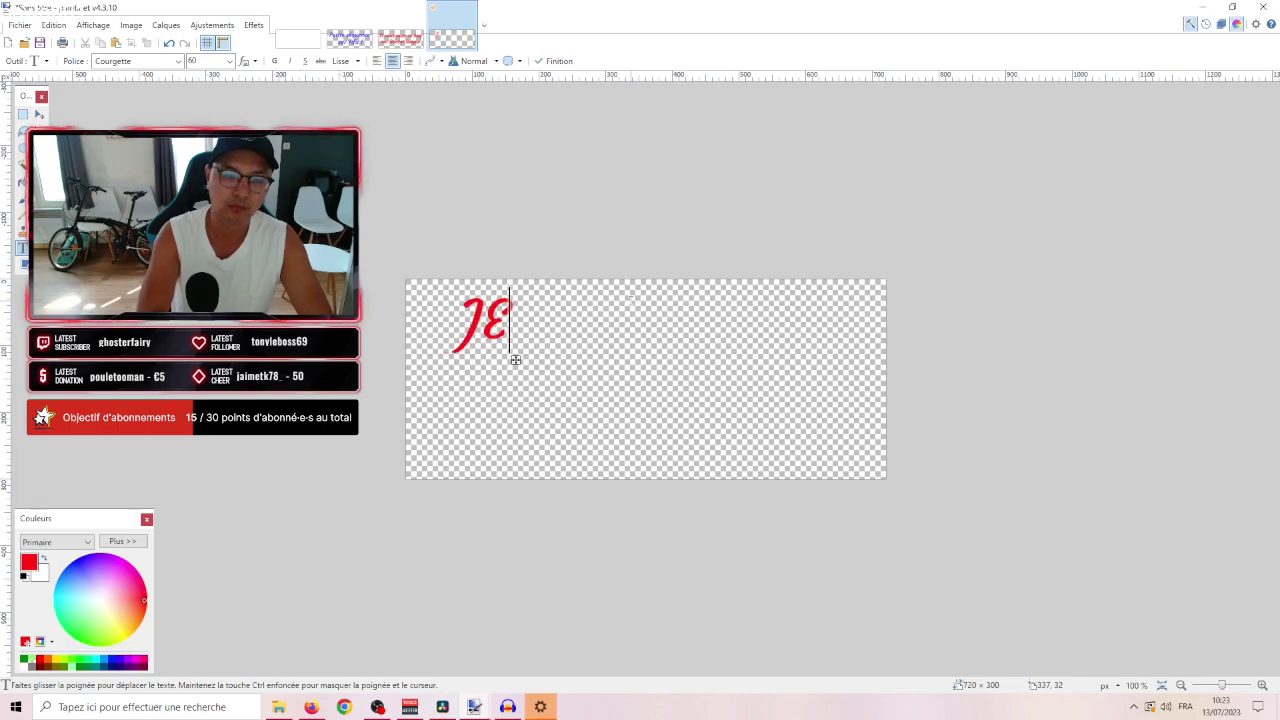
pyautogui.press('BackSpace')
pyautogui.press('BackSpace')
pyautogui.press('BackSpace')
pyautogui.write('e te')
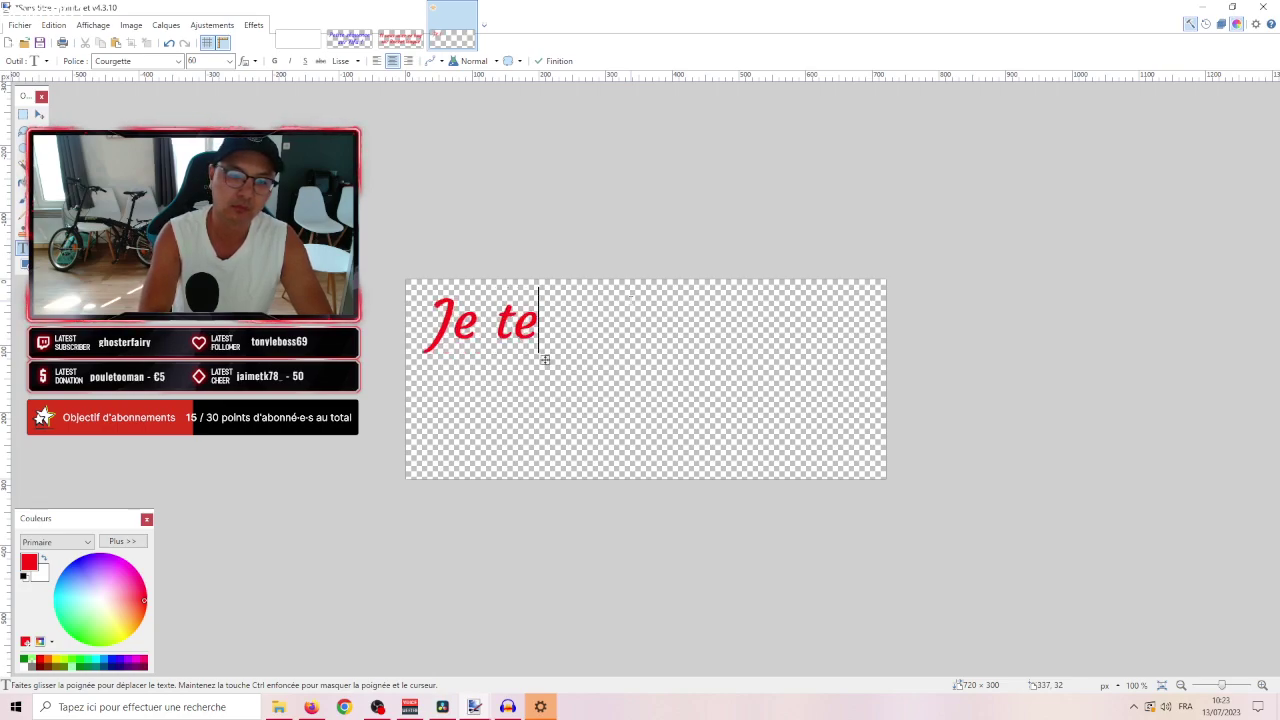
pyautogui.write('st des g')
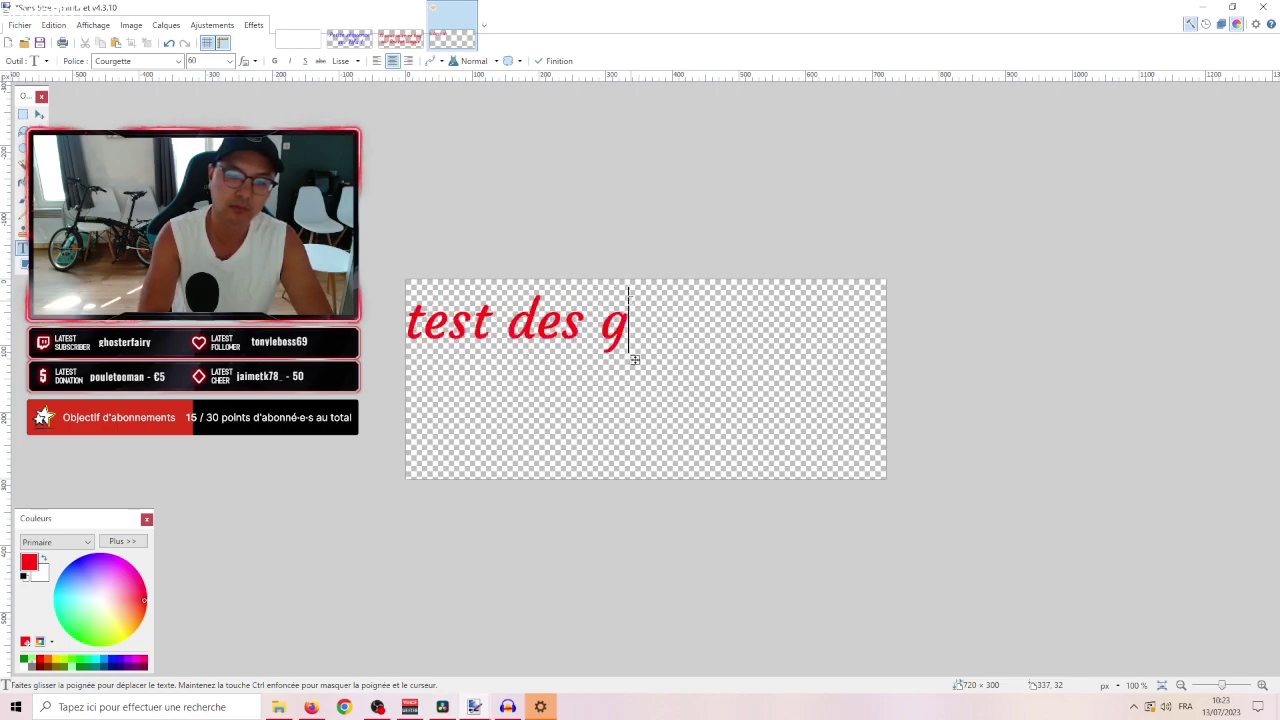
pyautogui.write('ames cham')
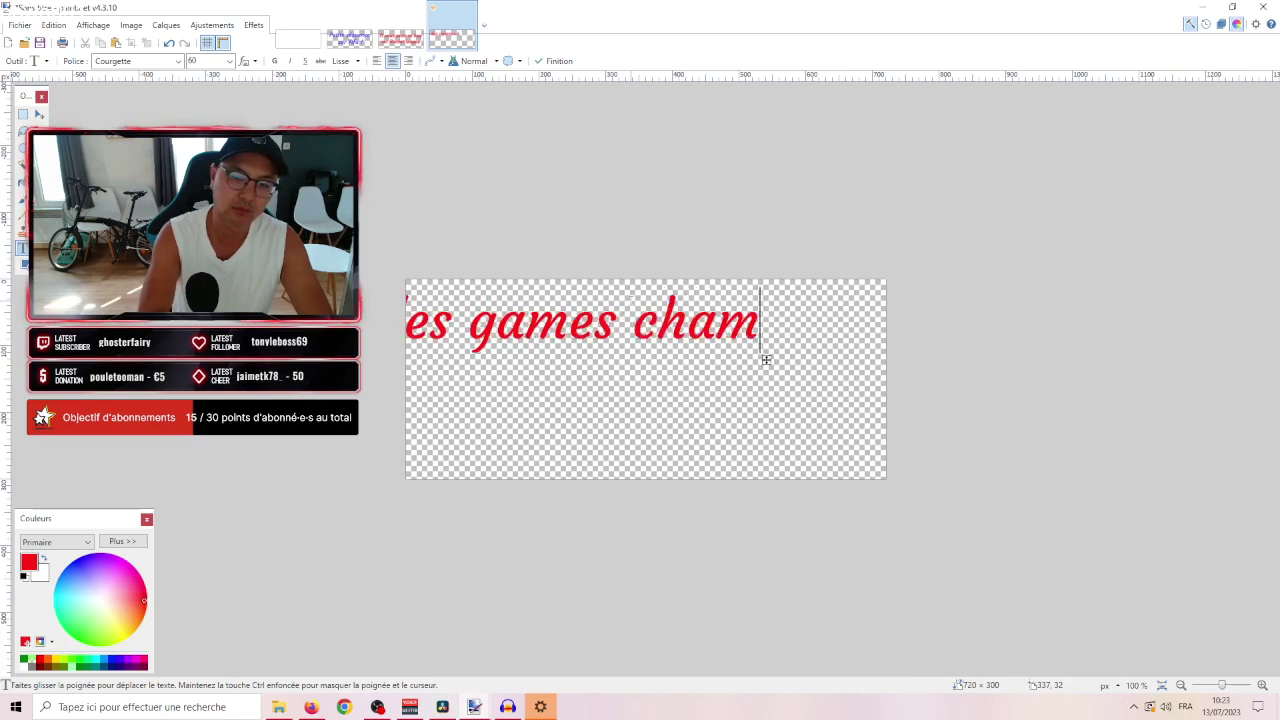
pyautogui.write('pions')
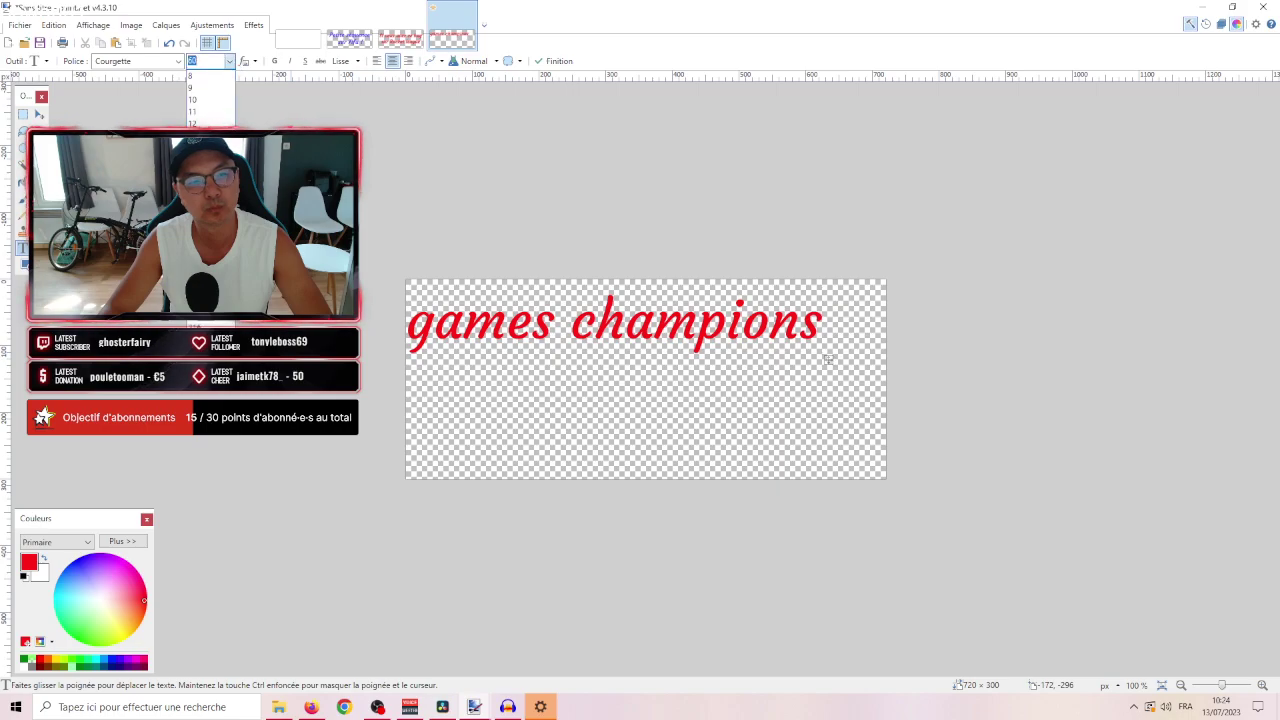
# Set the title's font size to 48, break the line before "des" and reposition the text inside the canvas.
pyautogui.write('48')
pyautogui.press('Return')
pyautogui.moveTo(761, 353); pyautogui.dragTo(981, 344)
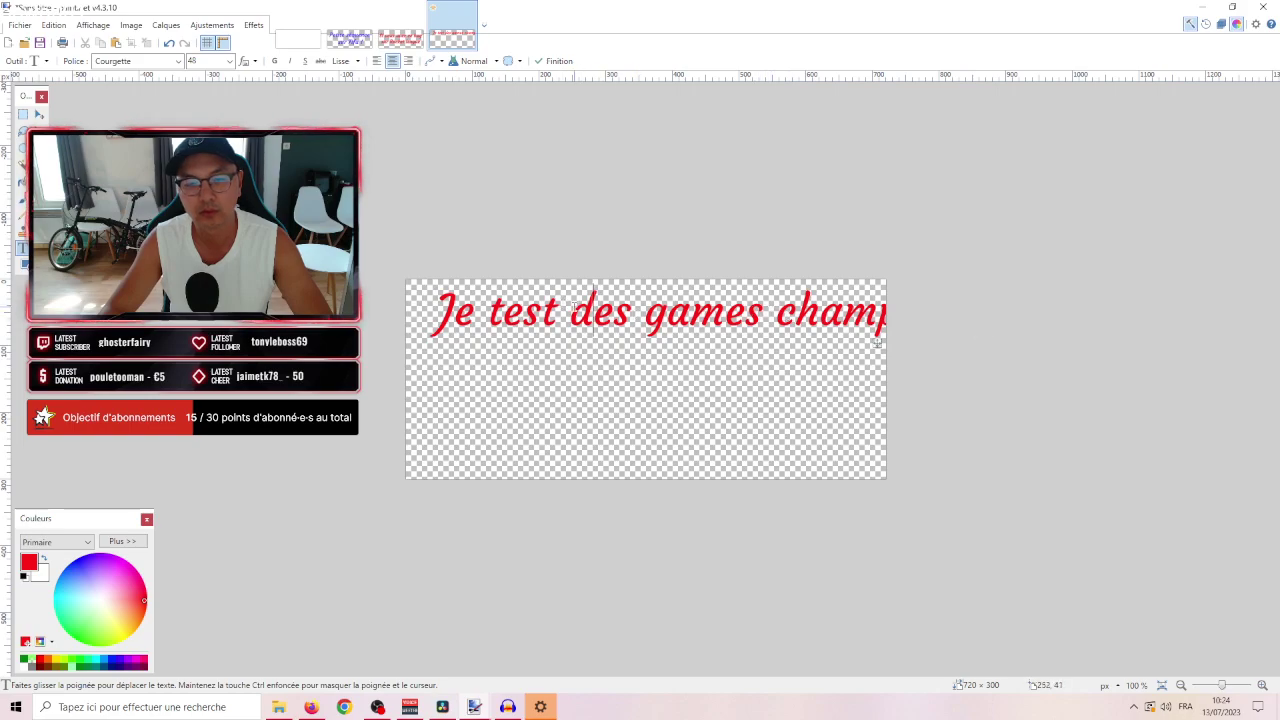
pyautogui.press('Return')
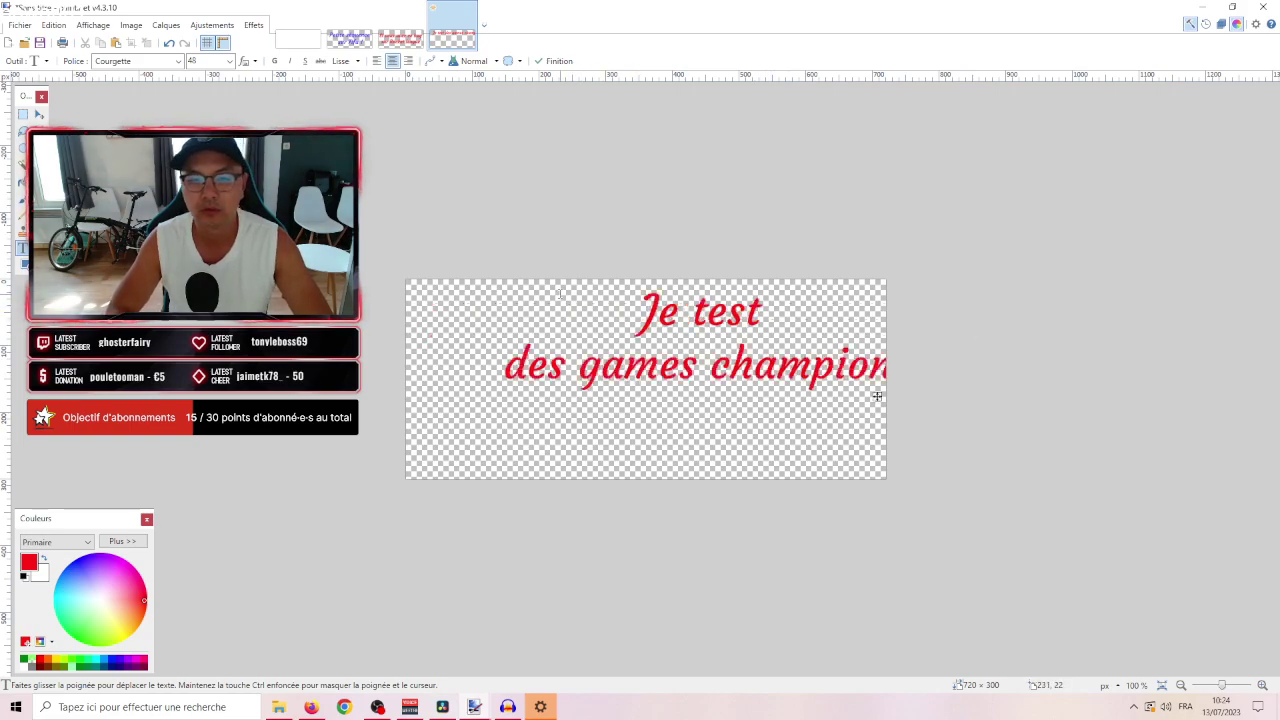
pyautogui.moveTo(877, 396); pyautogui.dragTo(850, 405)
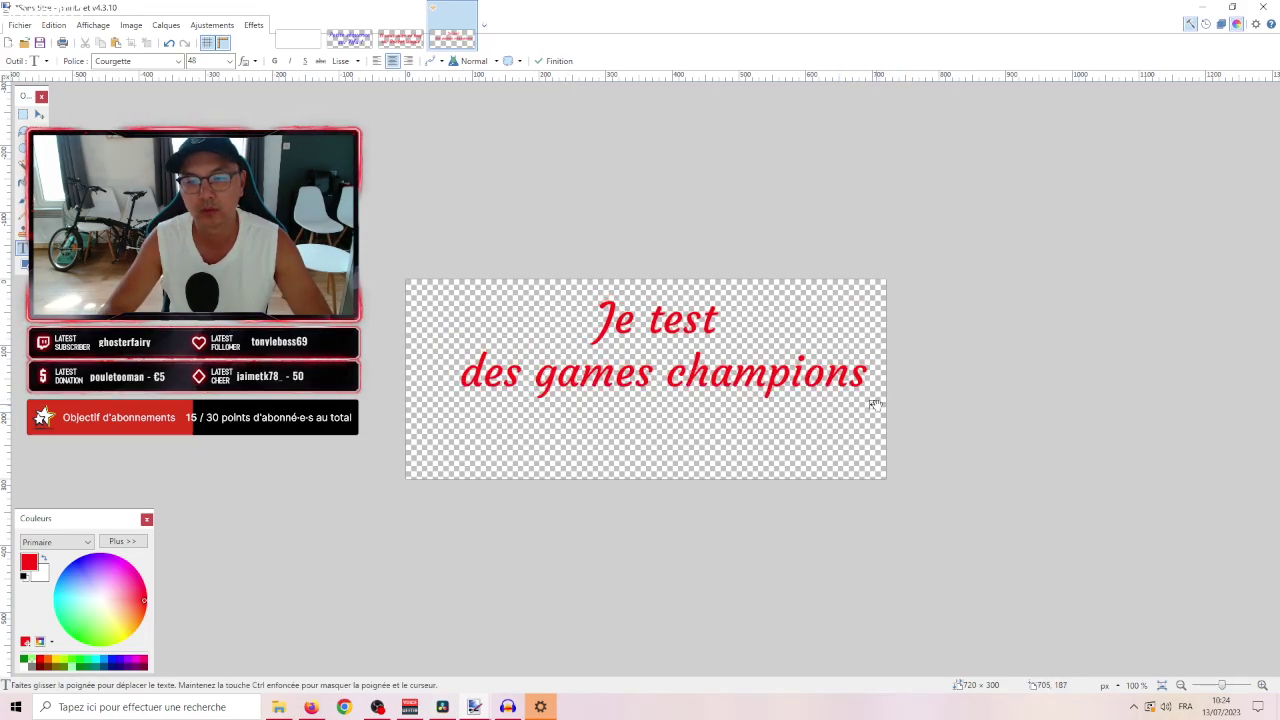
pyautogui.click(855, 374)
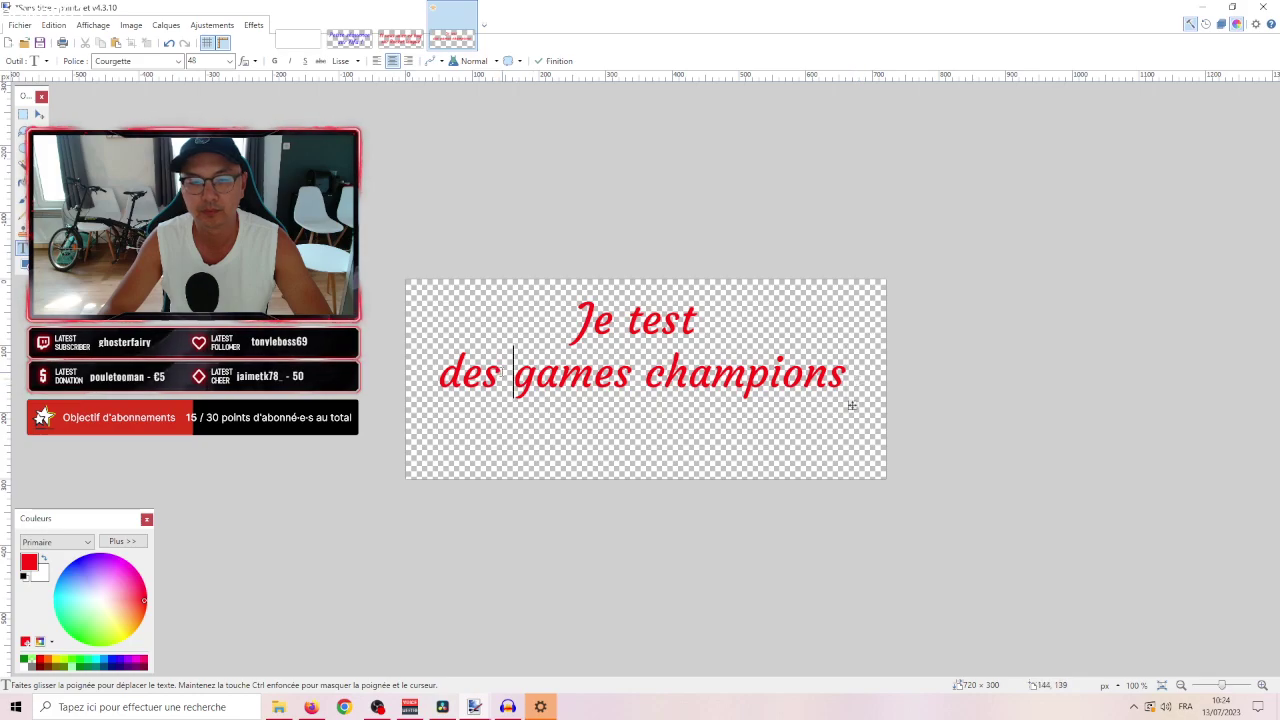
# Move "des" up to the end of the title's first line and add "à la manette" as a third line.
pyautogui.click(512, 374)
pyautogui.press('BackSpace')
pyautogui.press('BackSpace')
pyautogui.press('BackSpace')
pyautogui.press('BackSpace')
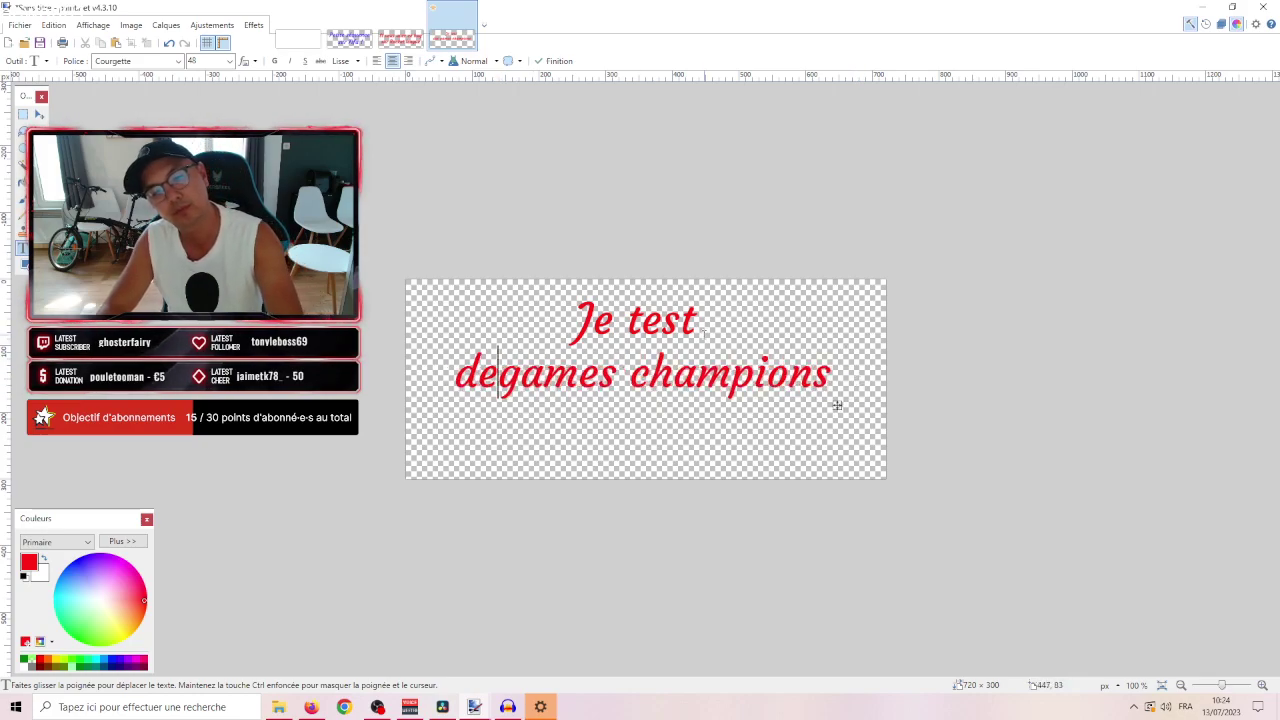
pyautogui.write('des')
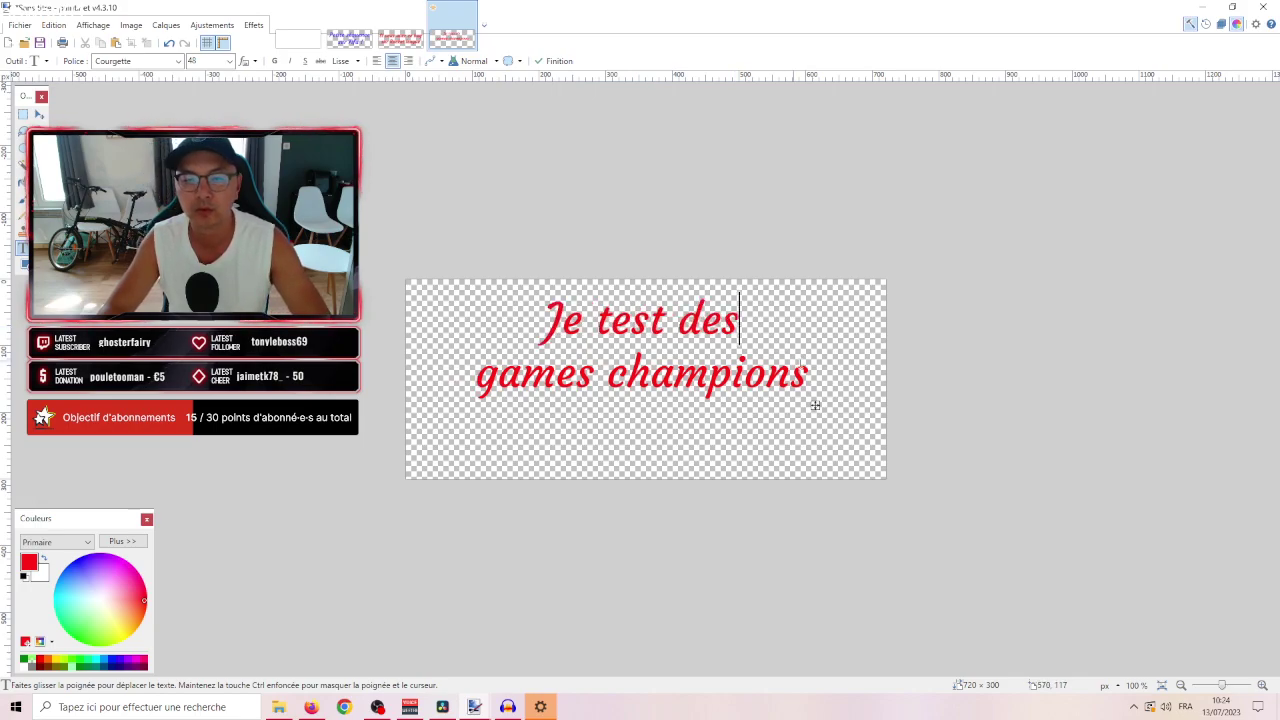
pyautogui.write('à la manette')
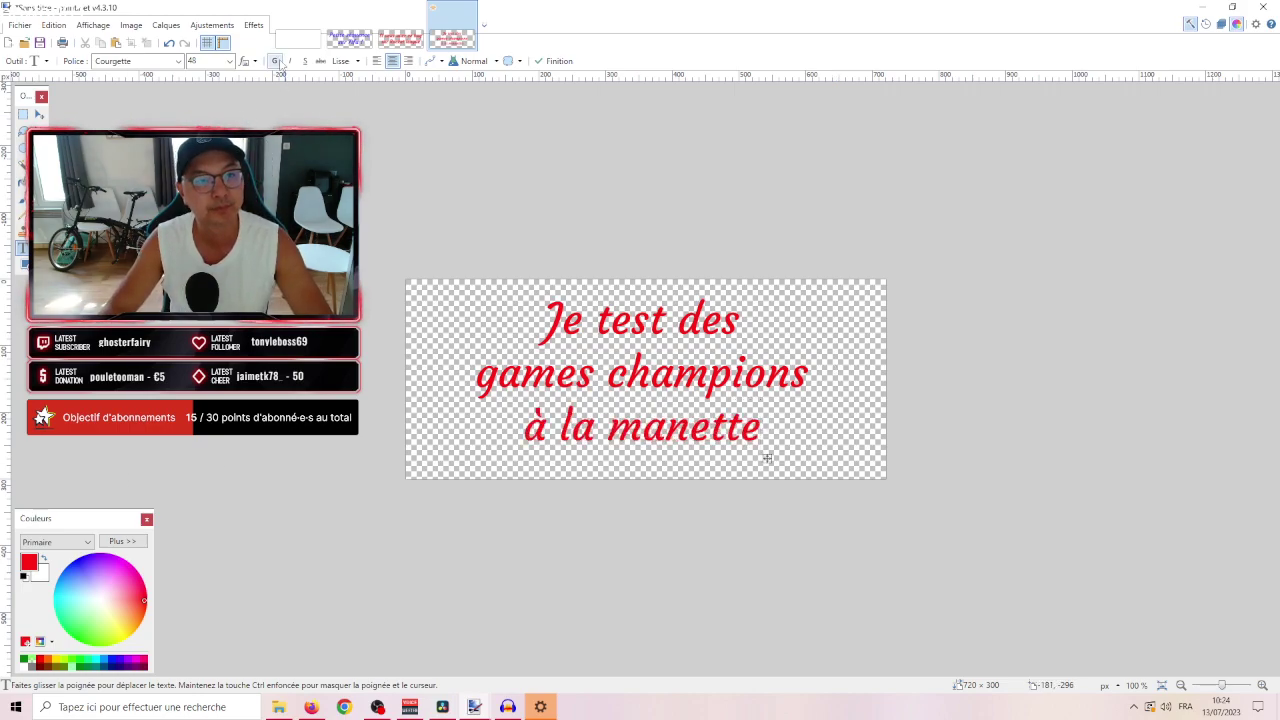
# Make the title text bold and purple and apply a soft glow effect around the letters.
pyautogui.hotkey('ctrl', 'b')
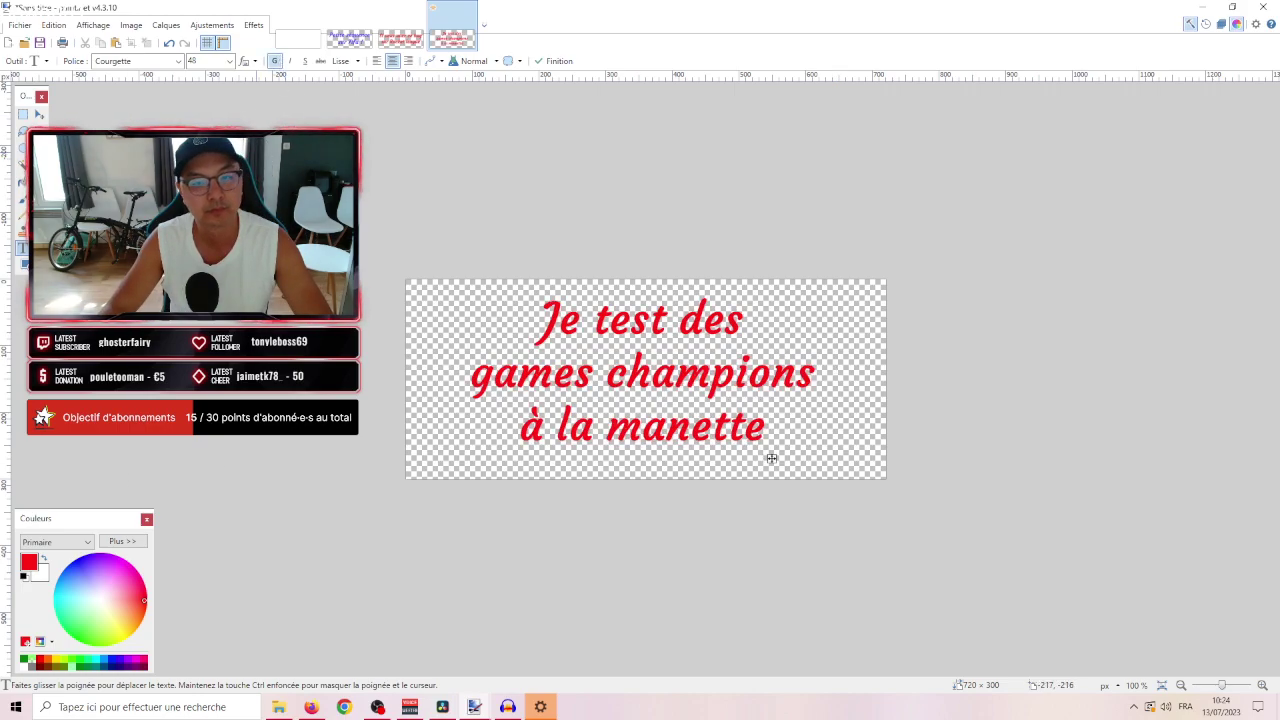
pyautogui.click(106, 568)
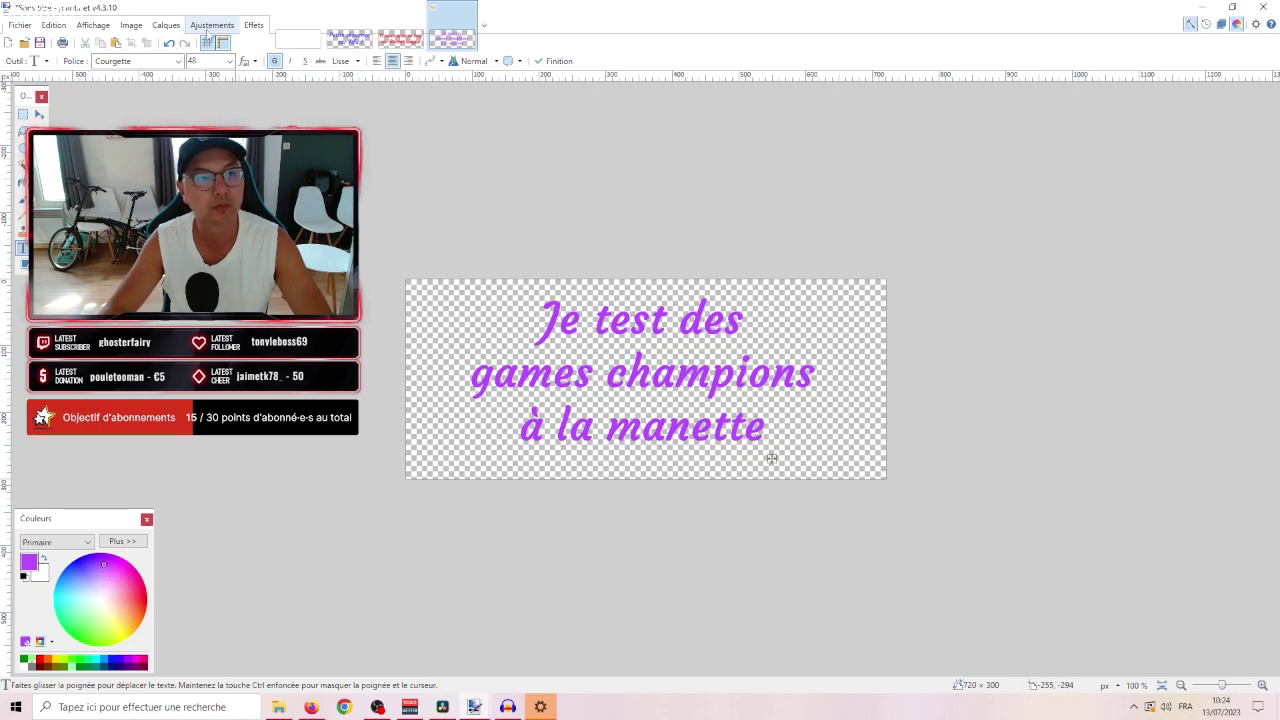
pyautogui.click(253, 25)
pyautogui.moveTo(340, 143)
pyautogui.click(392, 175)
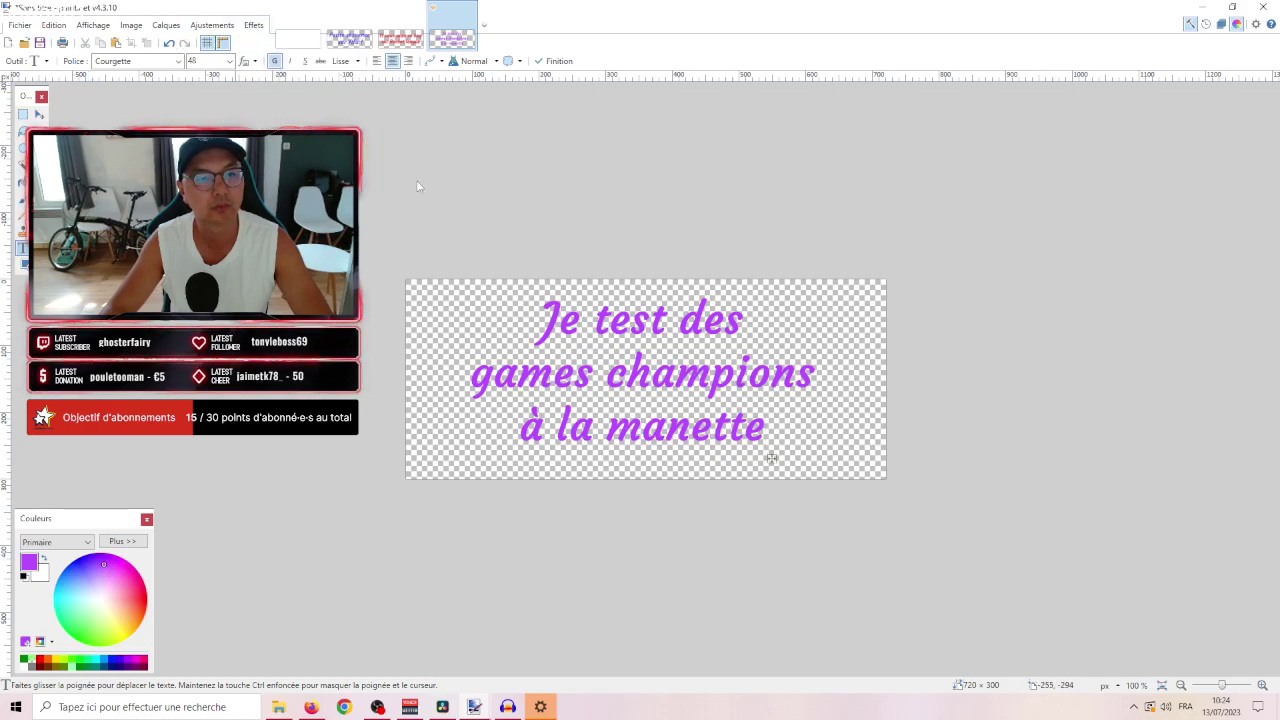
pyautogui.moveTo(574, 313); pyautogui.dragTo(665, 346)
pyautogui.click(641, 405)
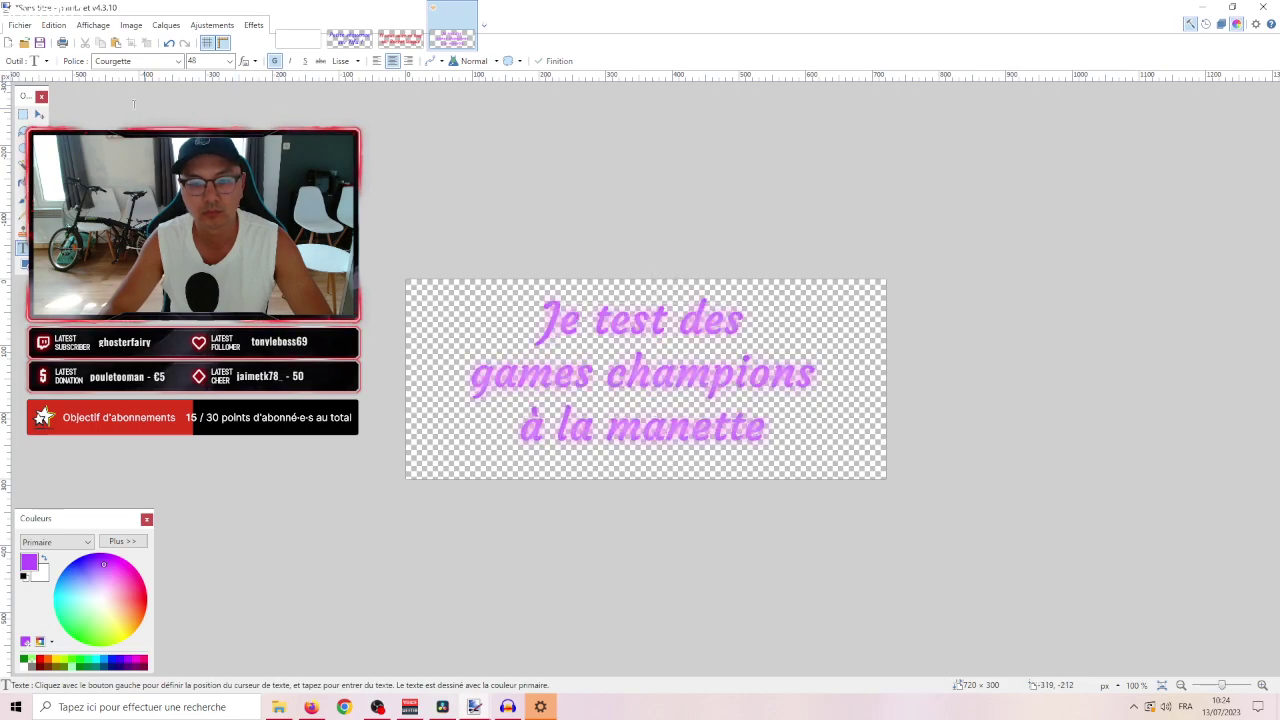
# Save the image as the PNG file "jetestdesgames" in the Vidéo à traiter folder with the default save settings.
pyautogui.click(19, 25)
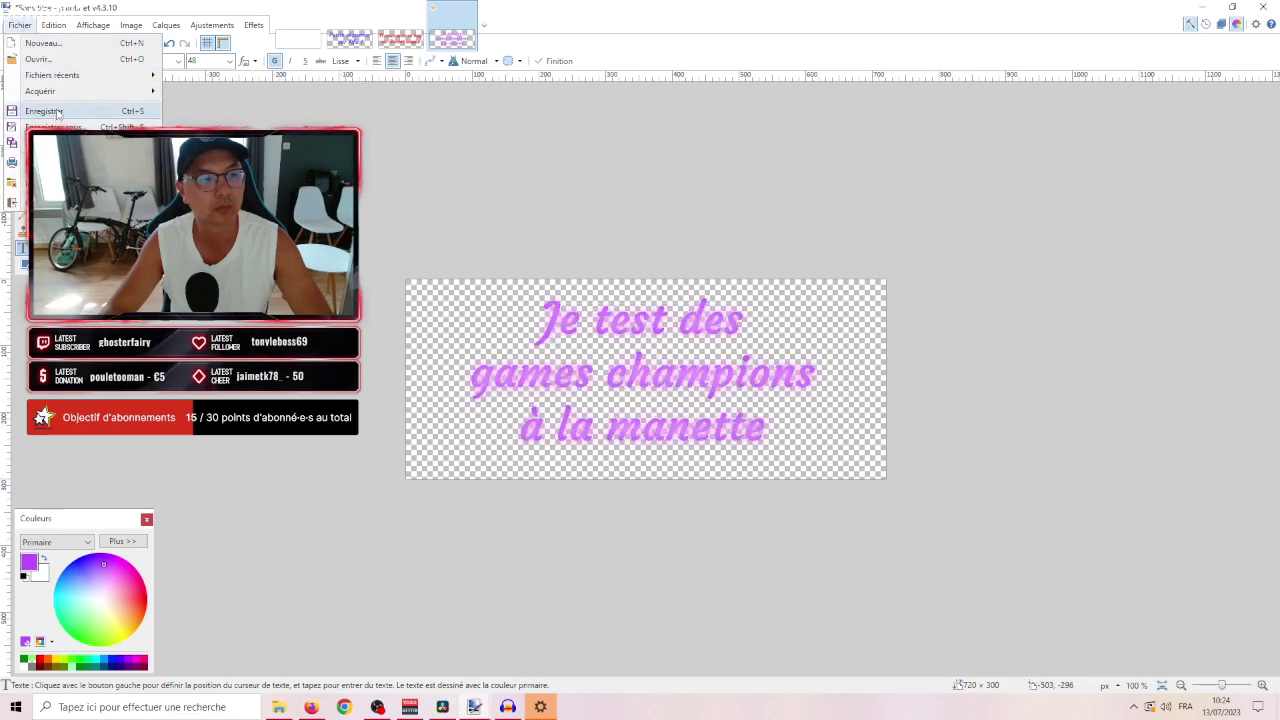
pyautogui.click(55, 127)
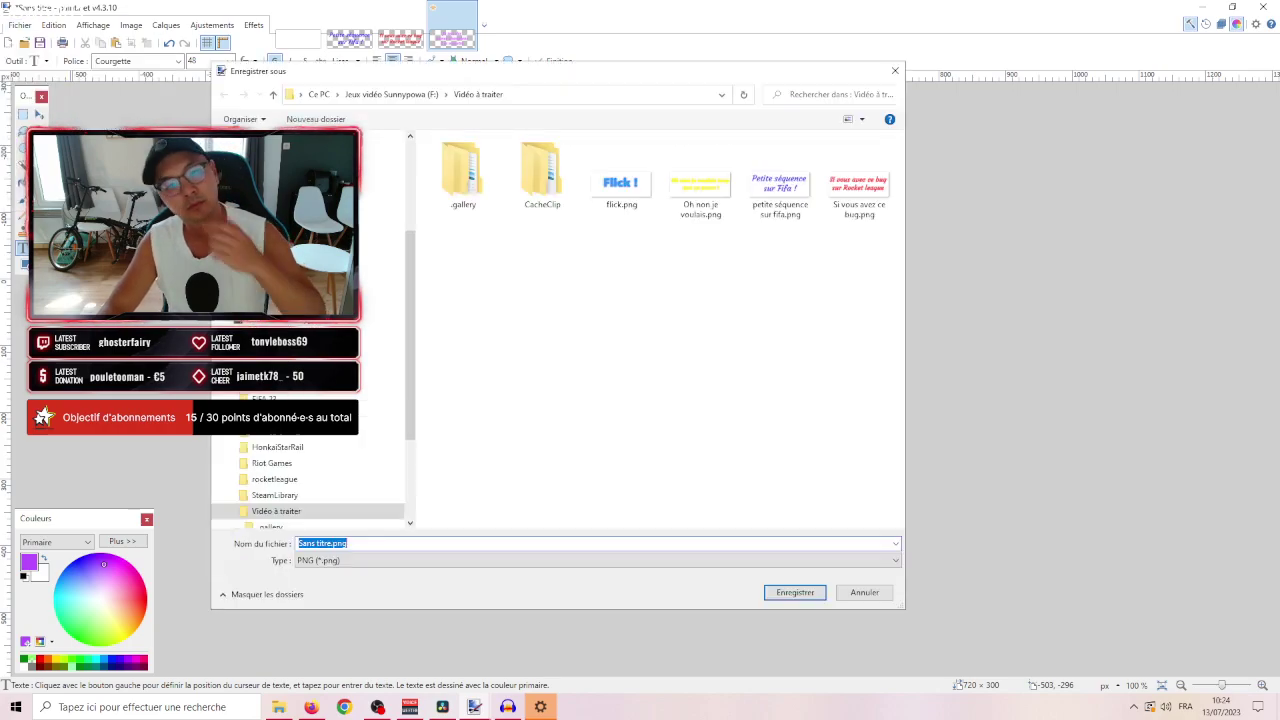
pyautogui.write('jetestdes')
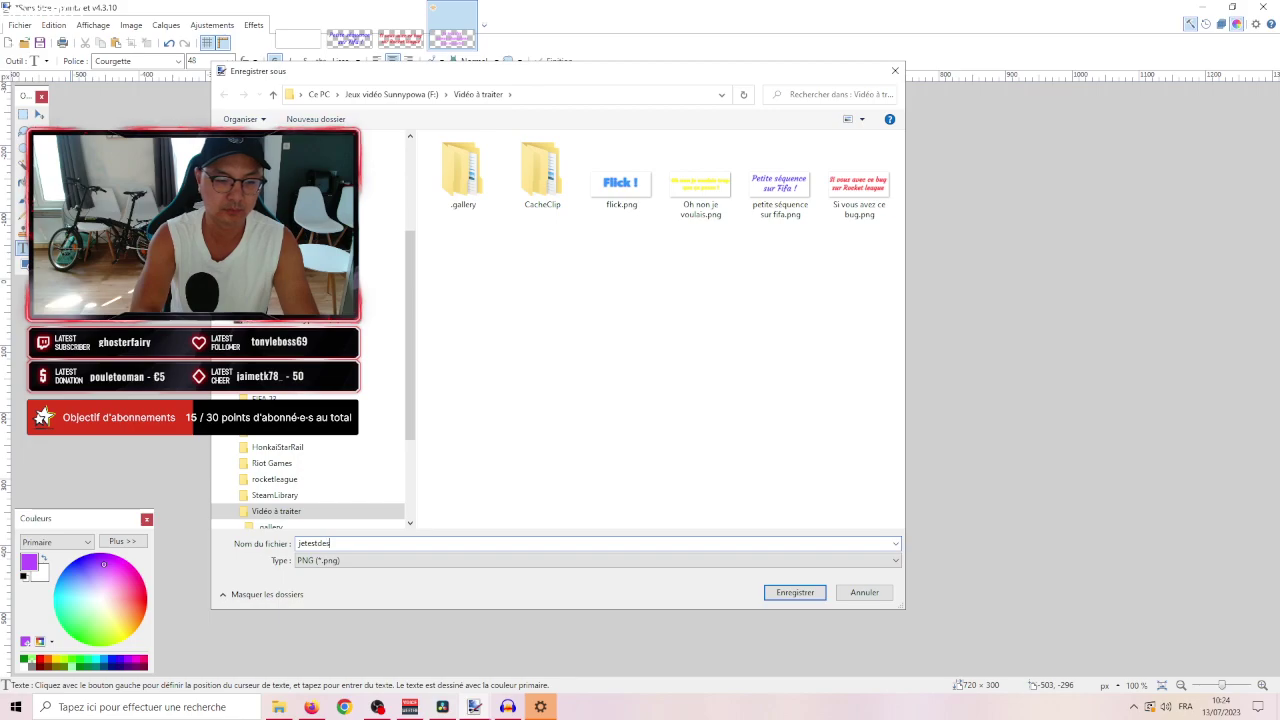
pyautogui.press('Return')
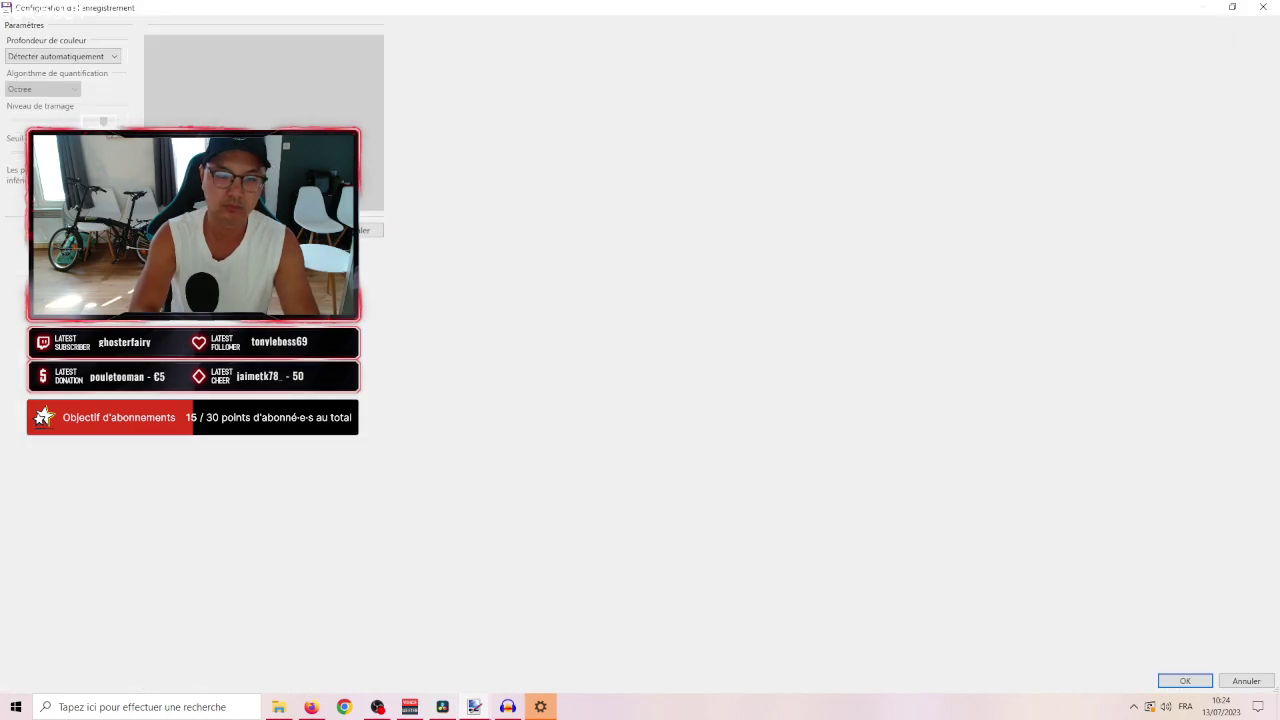
pyautogui.press('Return')
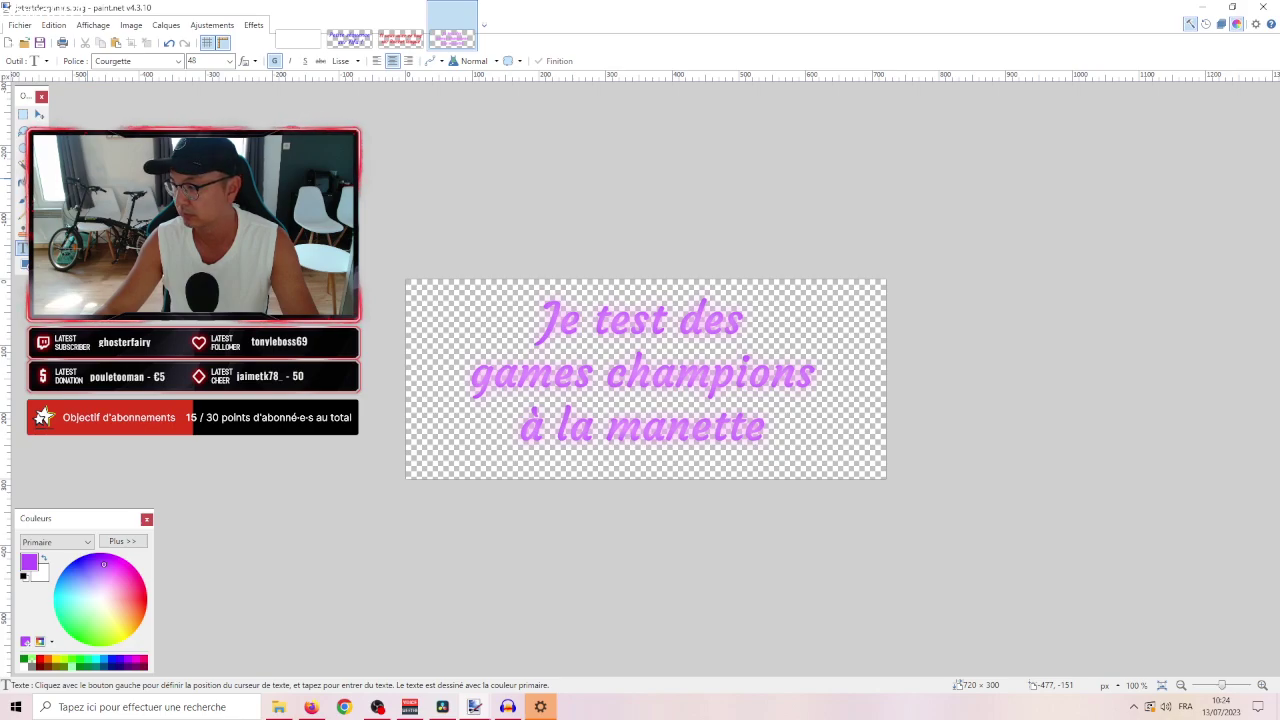
# Switch to DaVinci Resolve, enlarge the timeline area and import jetestdesgames.png into the media pool.
pyautogui.click(443, 707)
pyautogui.click(490, 505)
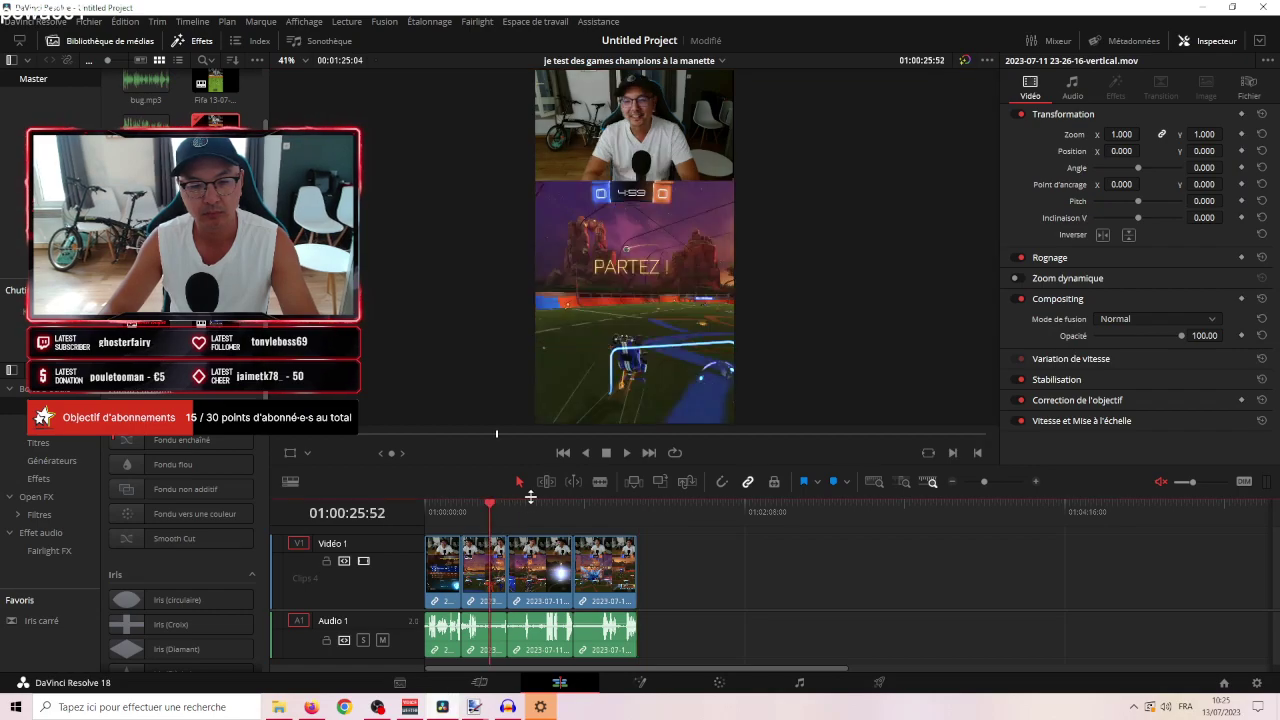
pyautogui.moveTo(530, 497); pyautogui.dragTo(546, 357)
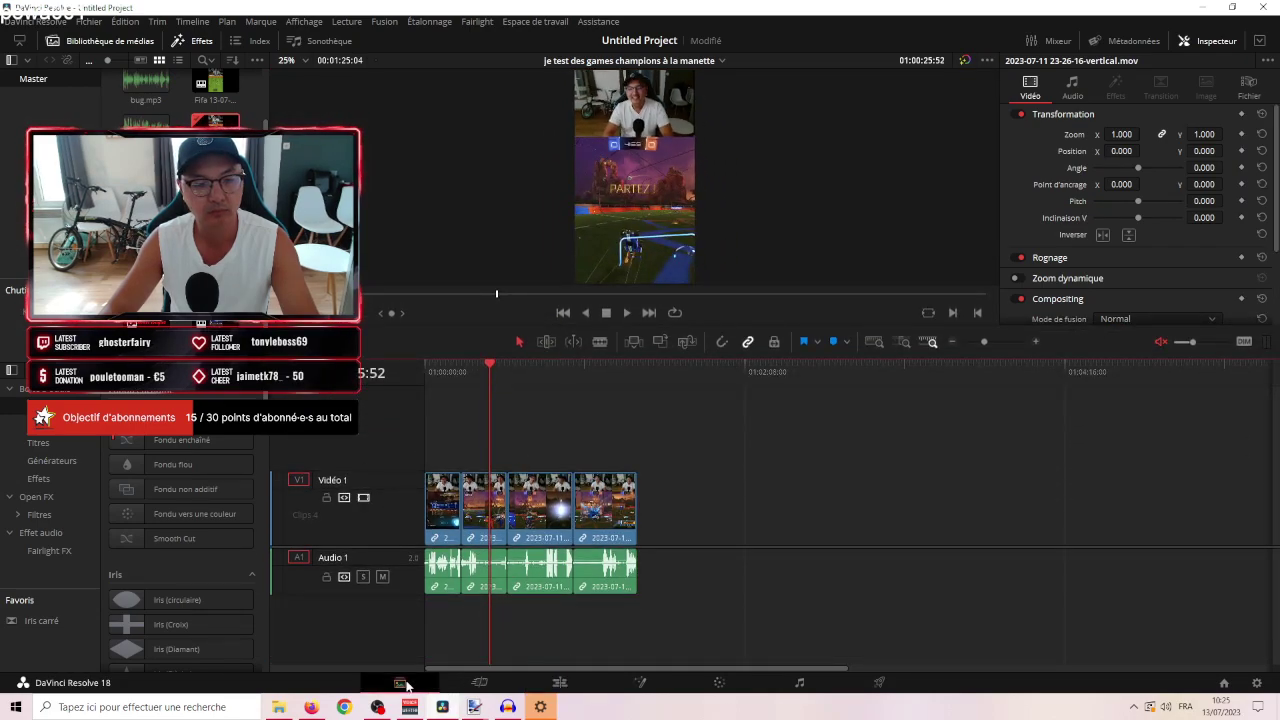
pyautogui.click(403, 684)
pyautogui.click(564, 611)
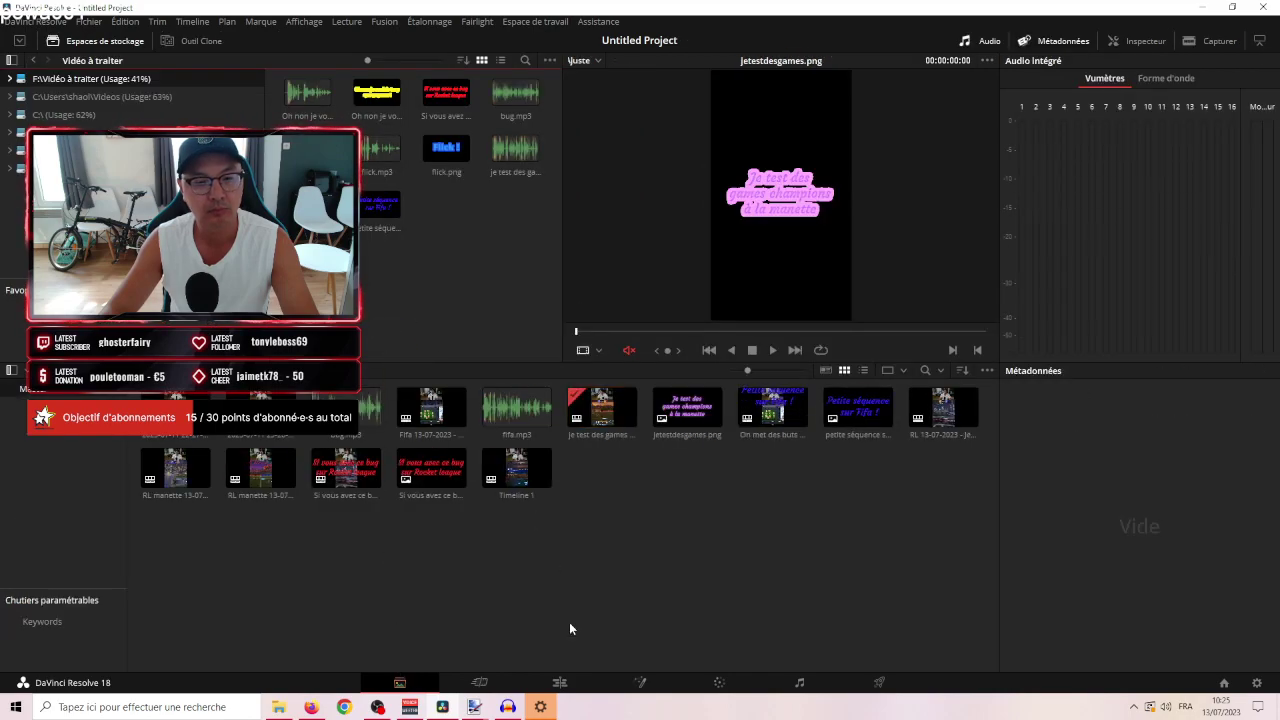
# Place the title image on a new video track at the timeline's start and extend it to the end of the fourth clip.
pyautogui.click(559, 683)
pyautogui.moveTo(345, 415); pyautogui.dragTo(432, 433)
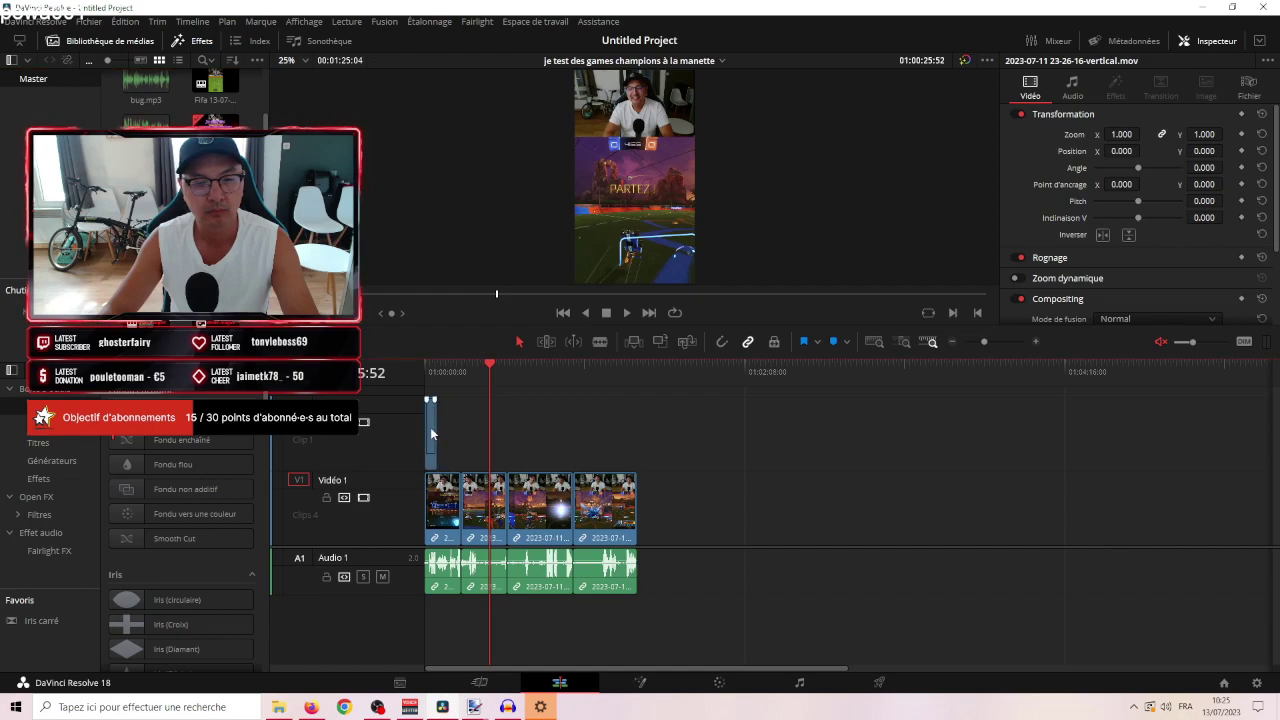
pyautogui.moveTo(487, 373); pyautogui.dragTo(426, 372)
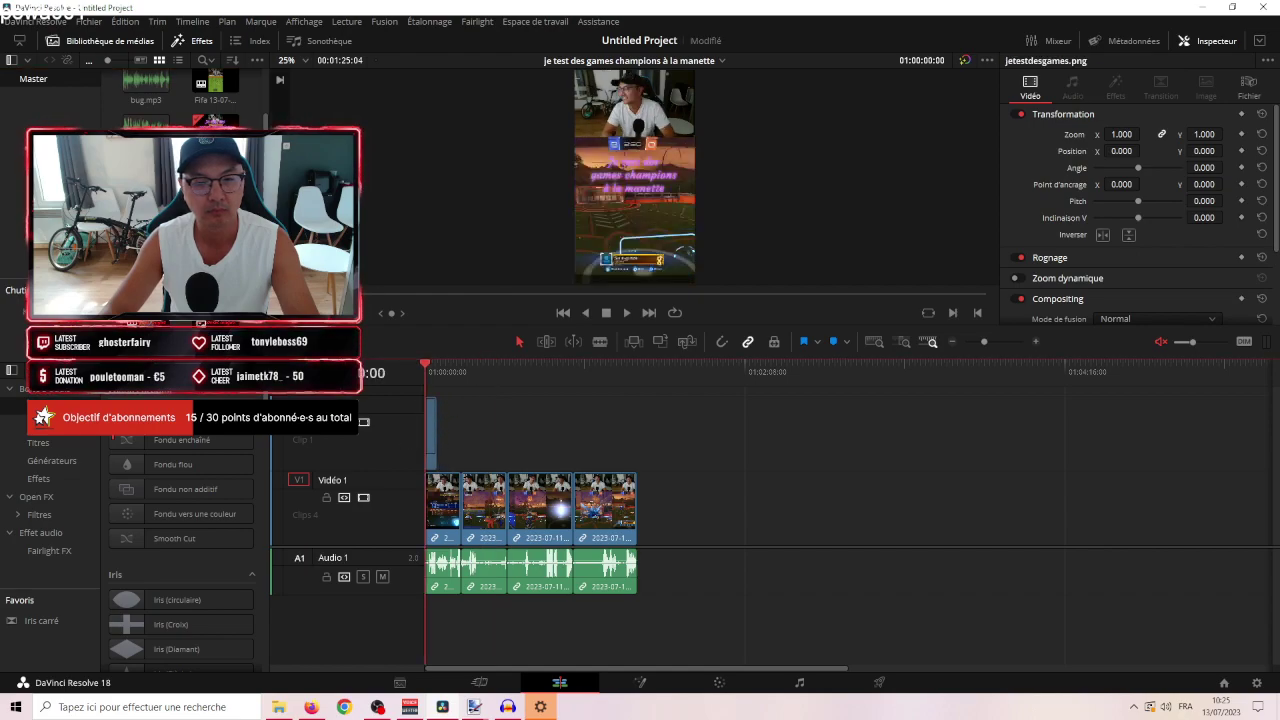
pyautogui.click(1037, 342)
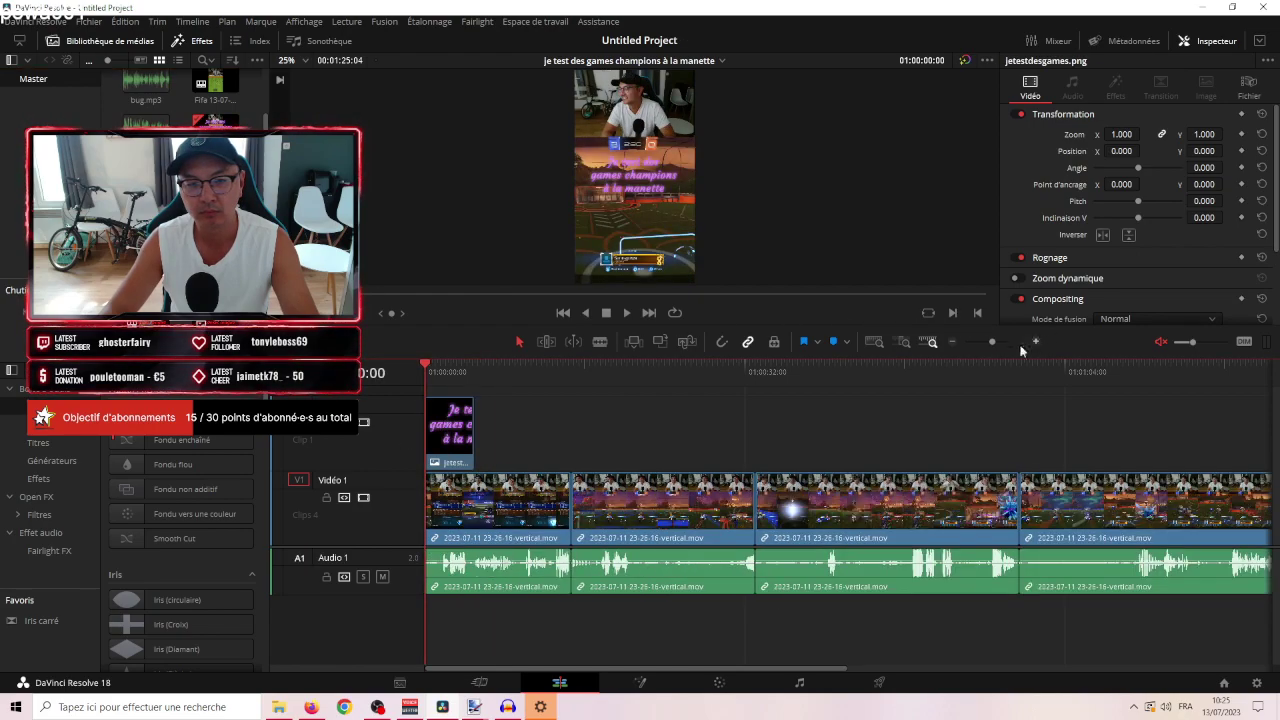
pyautogui.click(950, 342)
pyautogui.moveTo(448, 422); pyautogui.dragTo(848, 437)
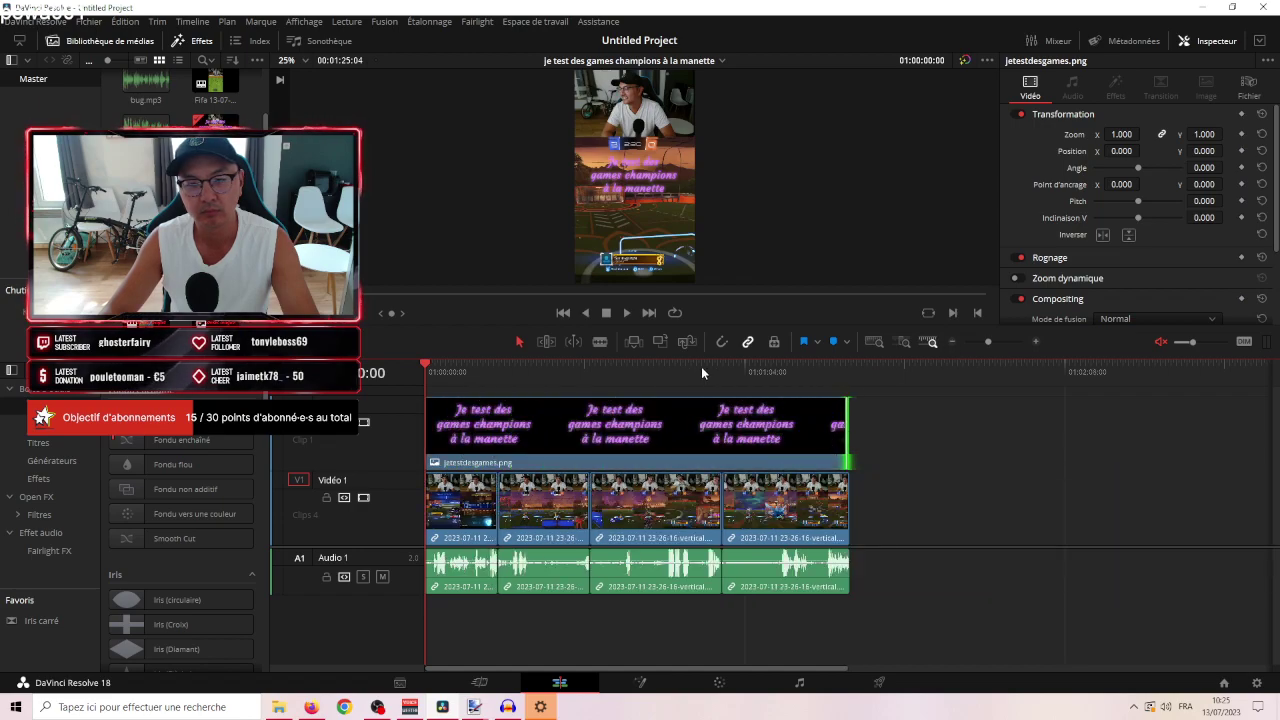
# Set the title image's vertical position to 167 and align its end with the last video clip.
pyautogui.moveTo(681, 358); pyautogui.dragTo(692, 401)
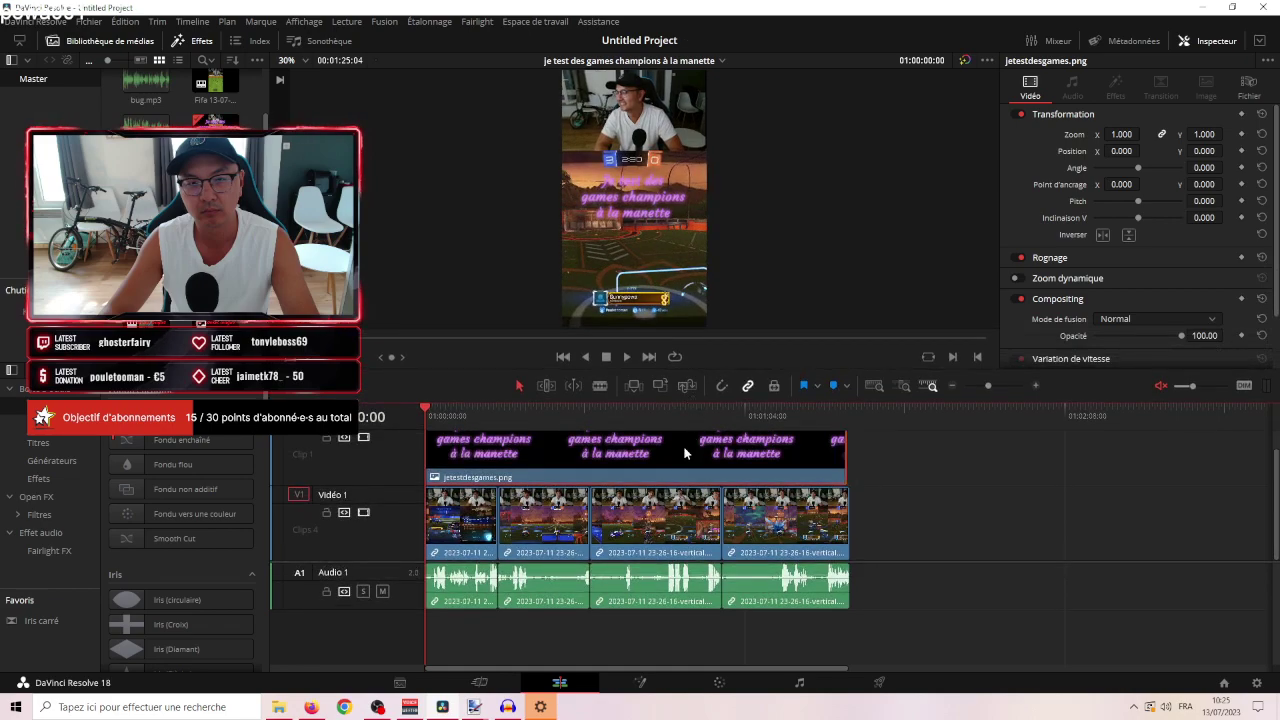
pyautogui.moveTo(1190, 152); pyautogui.dragTo(1250, 152)
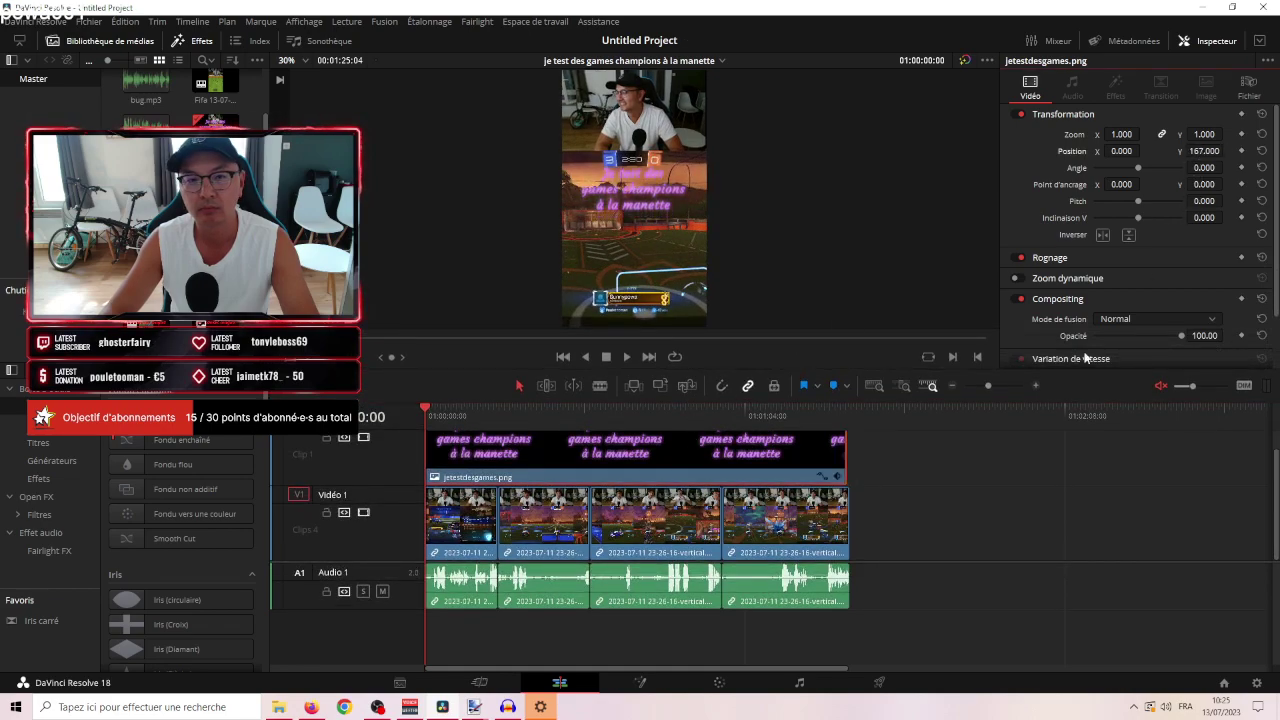
pyautogui.moveTo(847, 476); pyautogui.dragTo(845, 470)
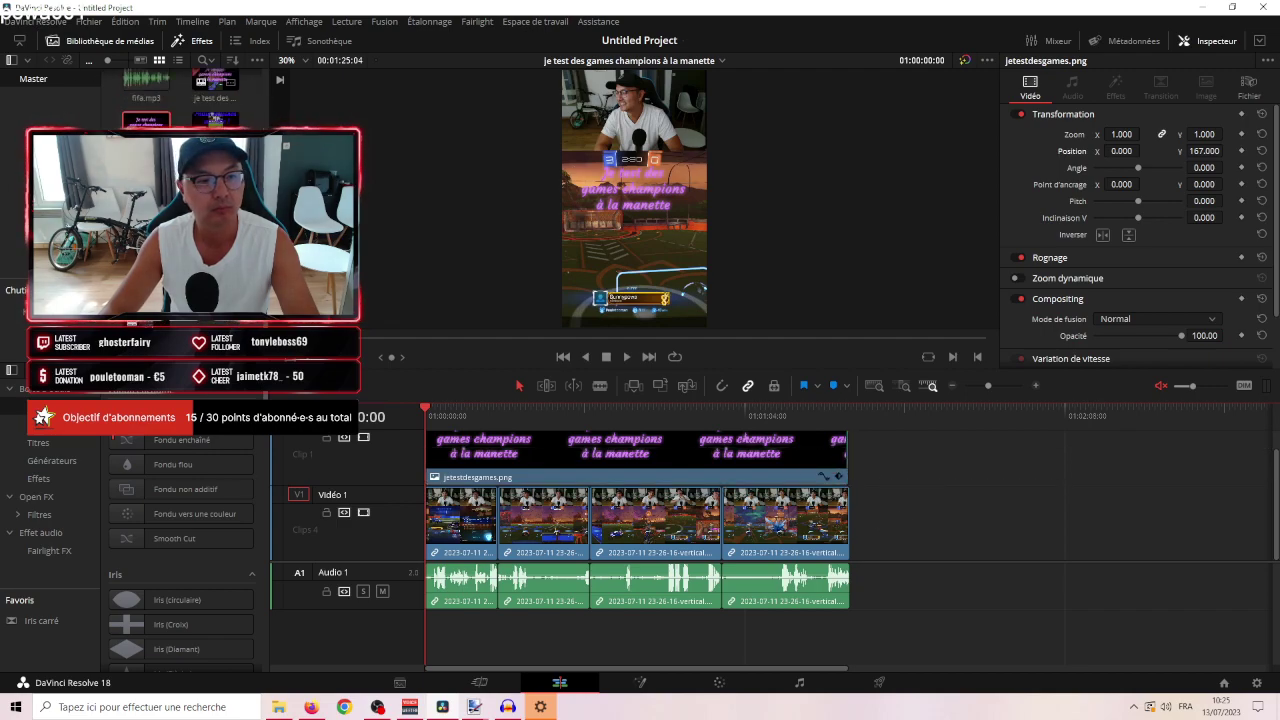
# Import the "je test des games champions à la manette" MP3 voice-over into the media pool and return to the edit timeline.
pyautogui.click(400, 682)
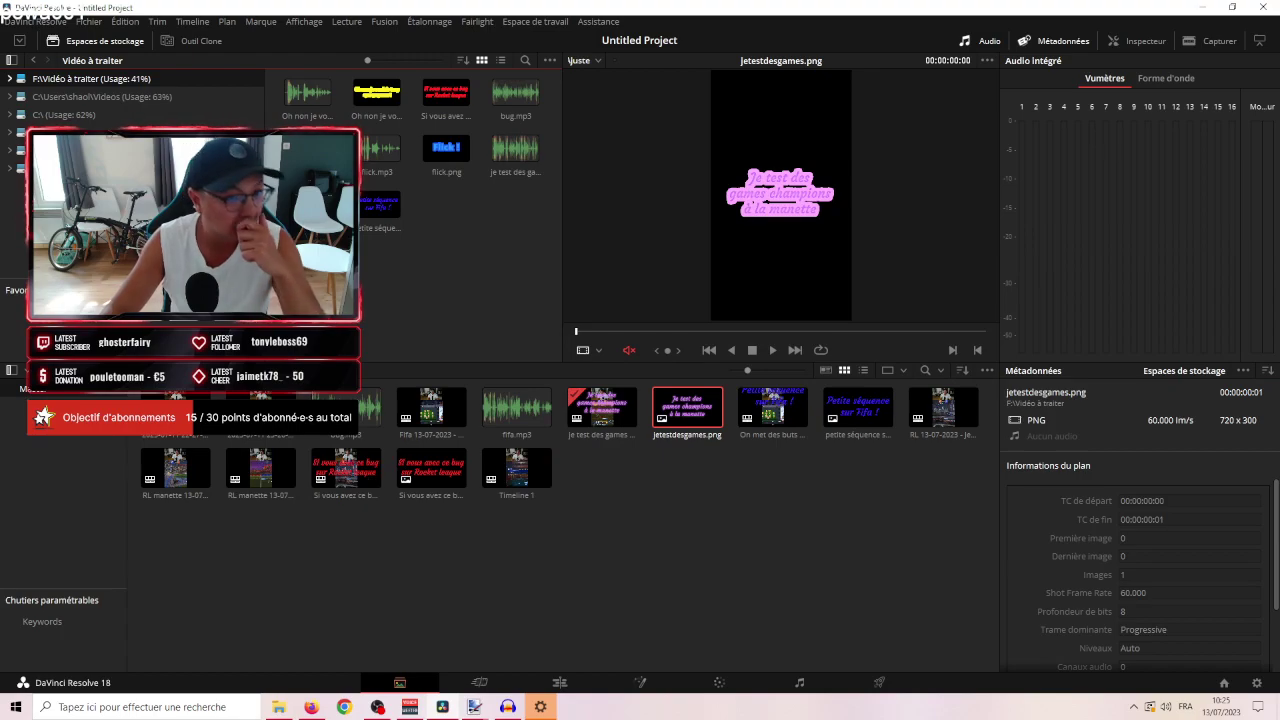
pyautogui.moveTo(518, 155); pyautogui.dragTo(720, 630)
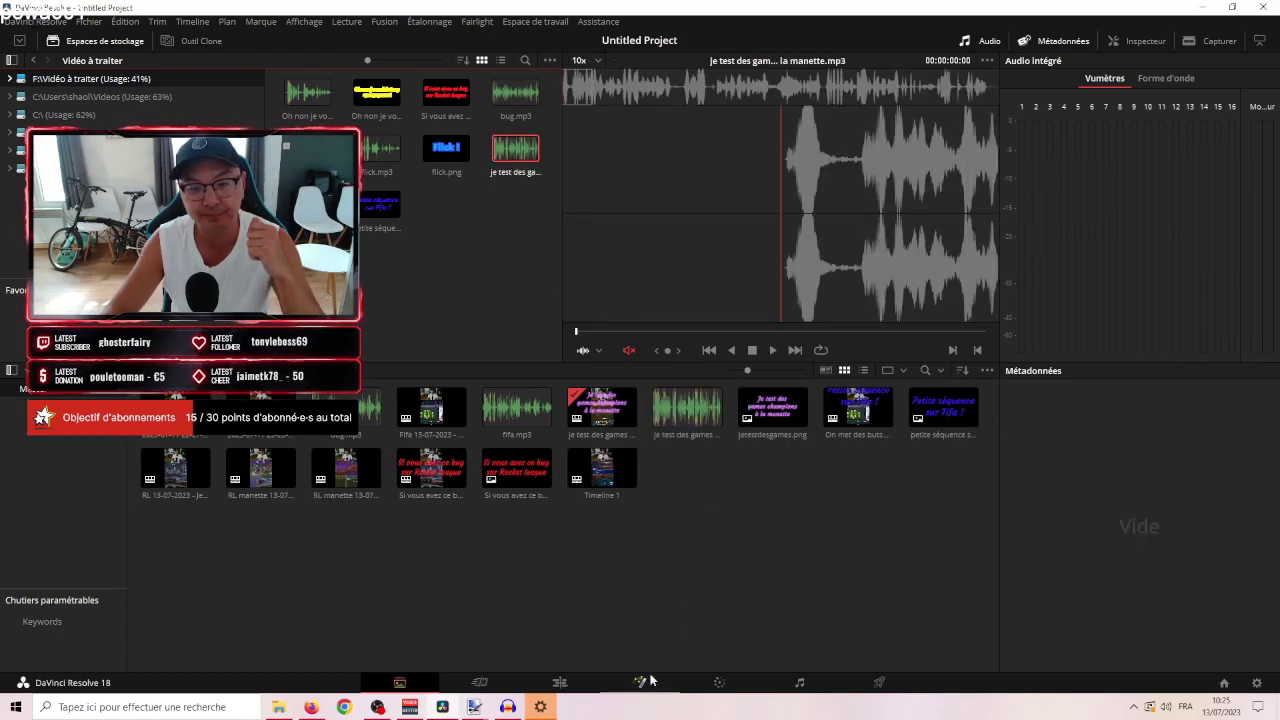
pyautogui.click(560, 682)
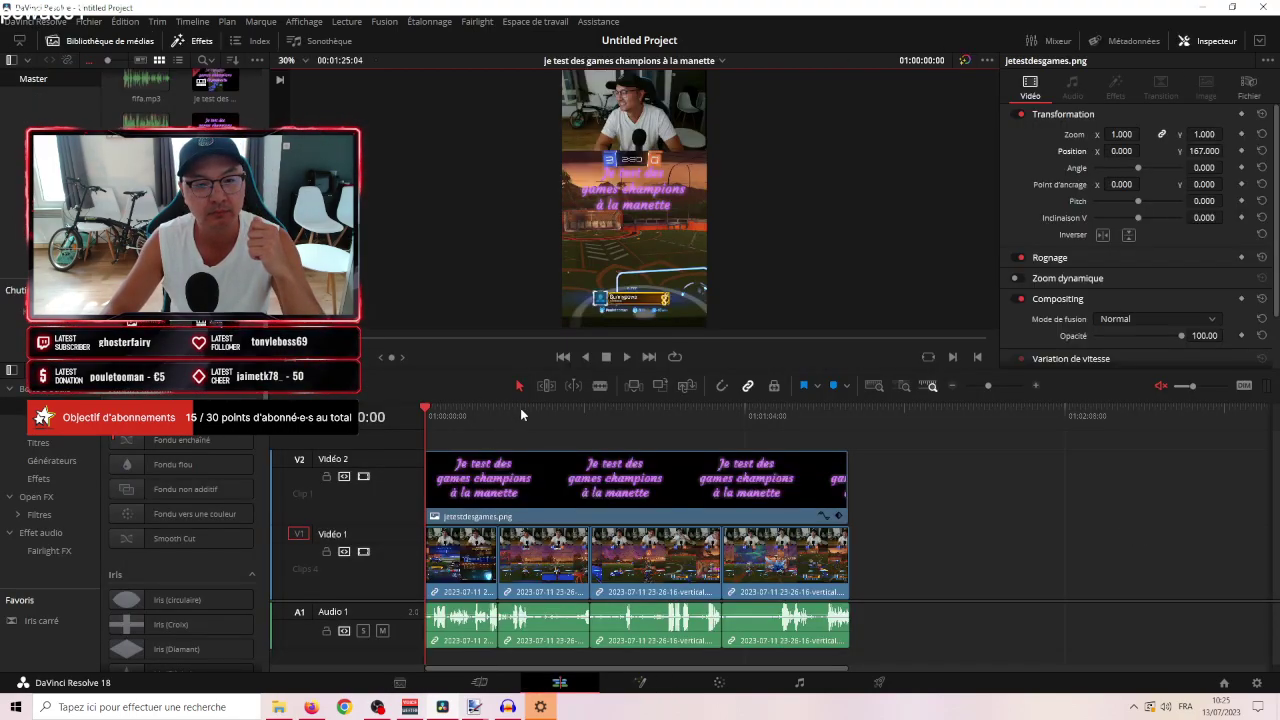
# Place the voice-over on a new audio track at the timeline's start and split the second clip at the voice-over's end.
pyautogui.moveTo(510, 400); pyautogui.dragTo(506, 334)
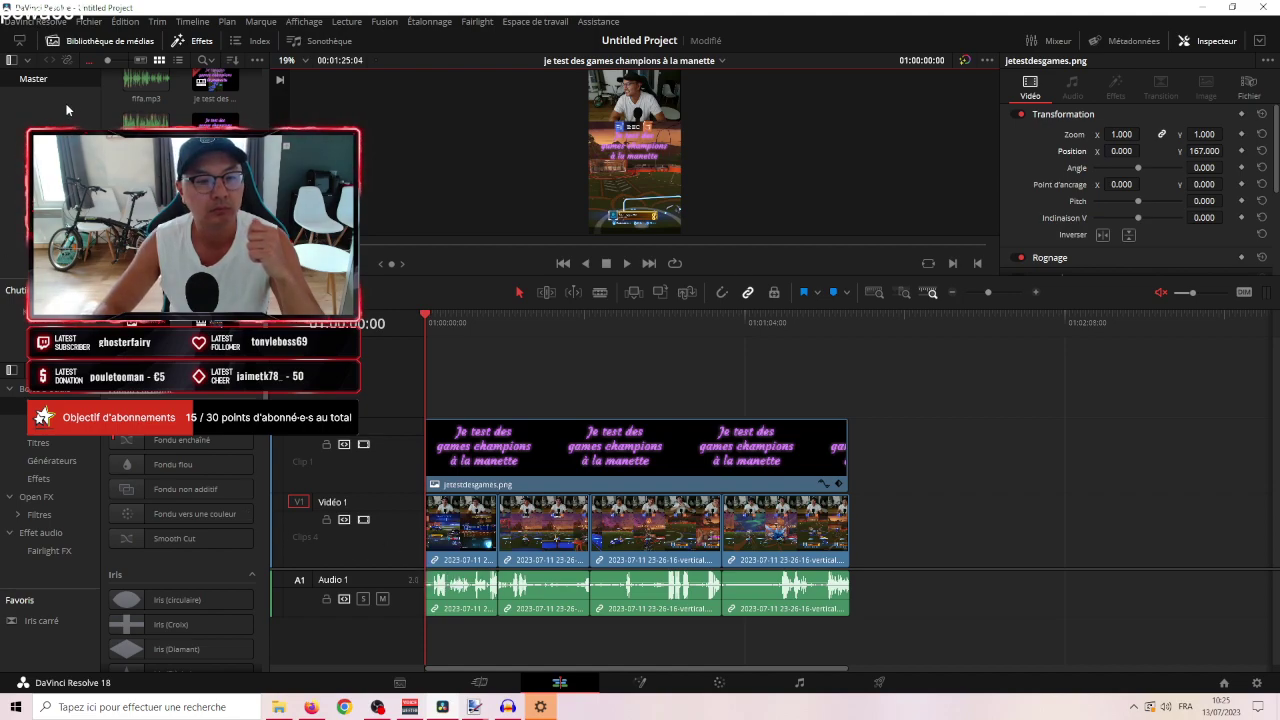
pyautogui.moveTo(146, 120); pyautogui.dragTo(430, 637)
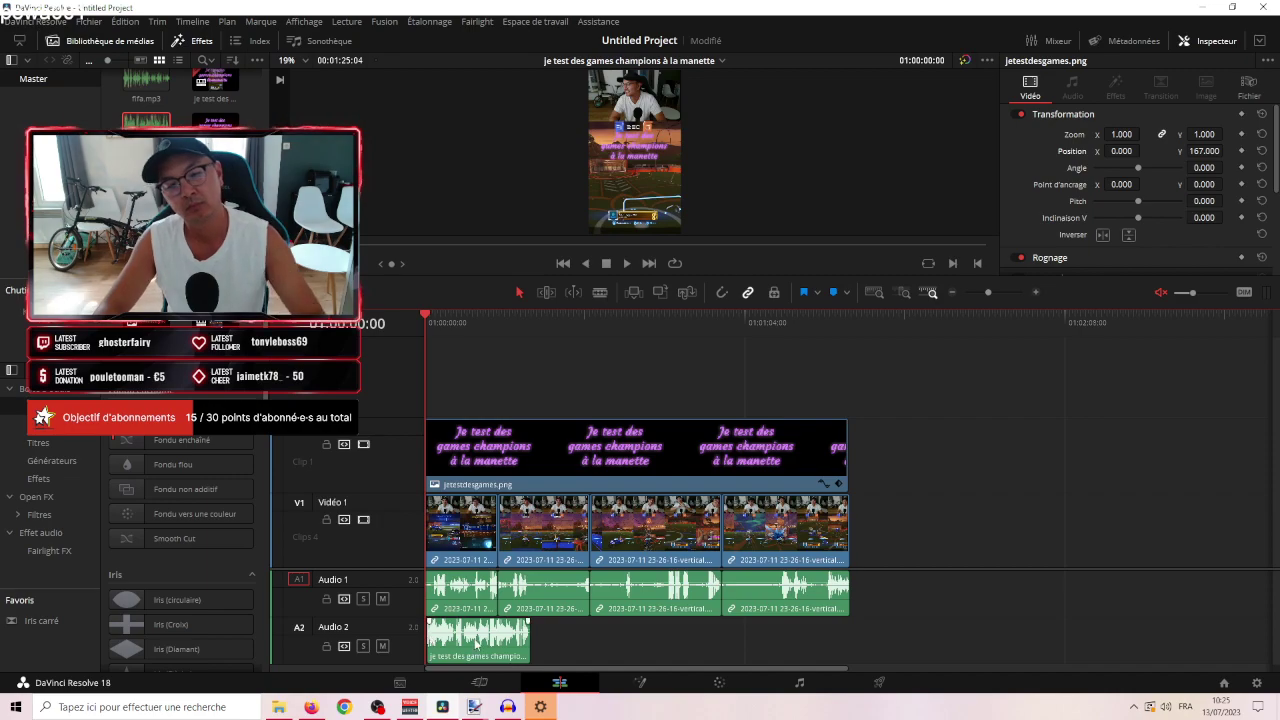
pyautogui.press('b')
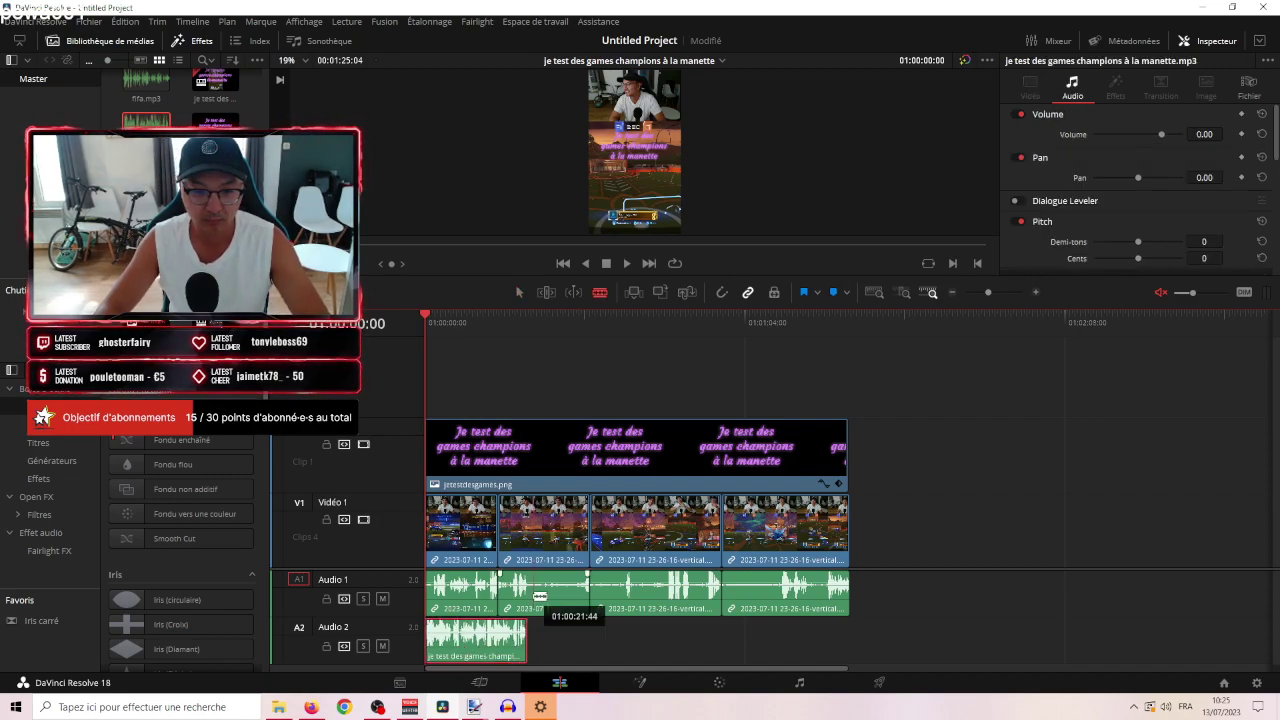
pyautogui.click(528, 592)
# Normalize the audio levels of the two gameplay clips that run under the voice-over.
pyautogui.press('a')
pyautogui.click(474, 593)
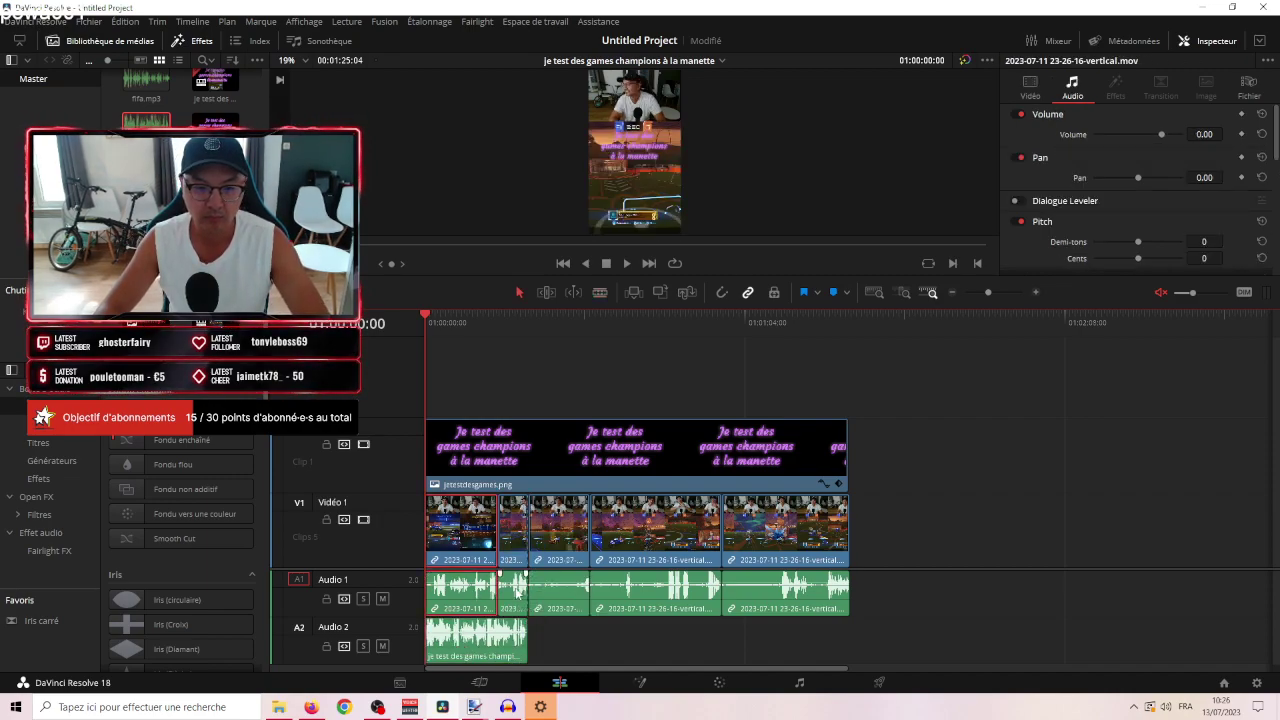
pyautogui.rightClick(519, 588)
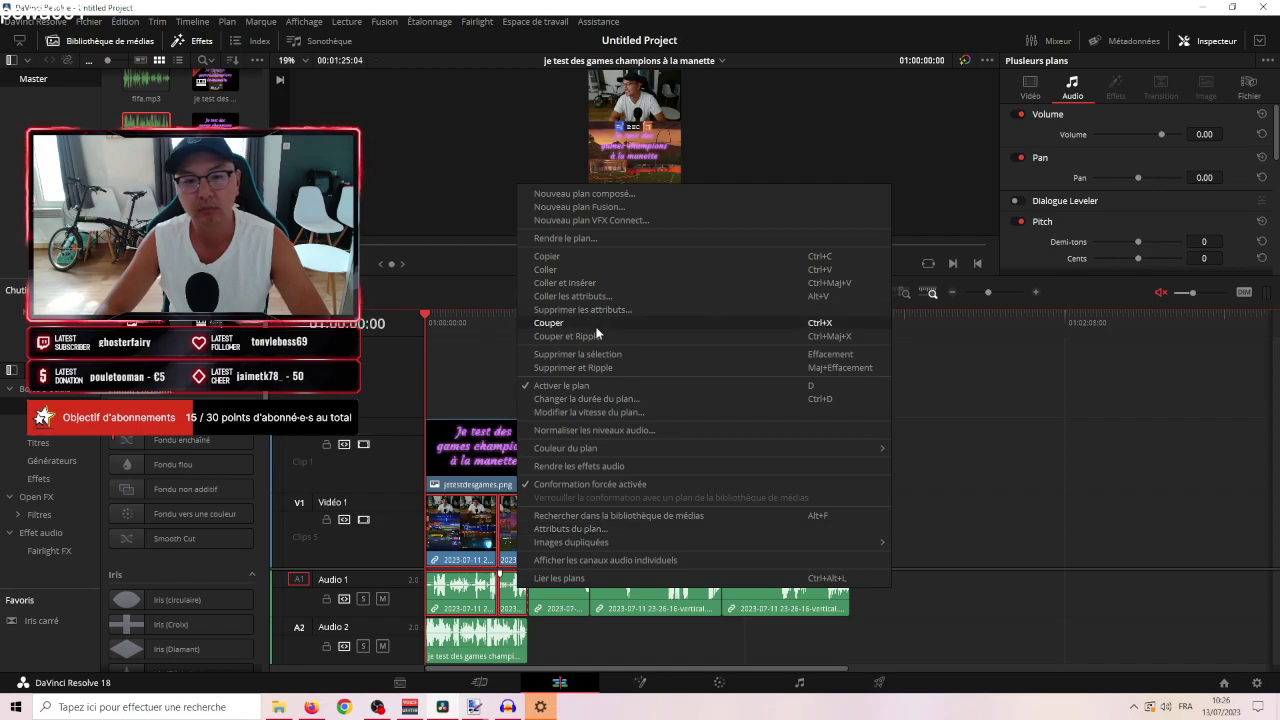
pyautogui.click(600, 430)
pyautogui.click(630, 541)
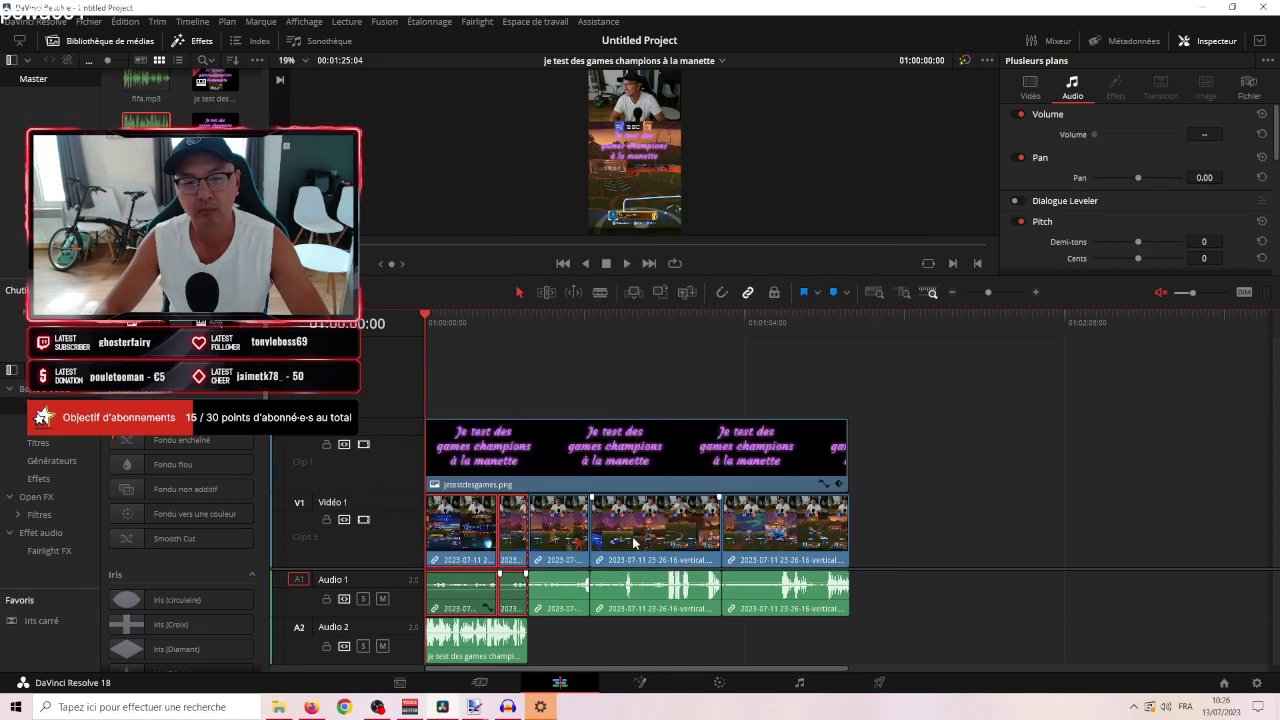
# Add the "je test des games champions à la manette" timeline to the export list and return to the edit page.
pyautogui.click(886, 685)
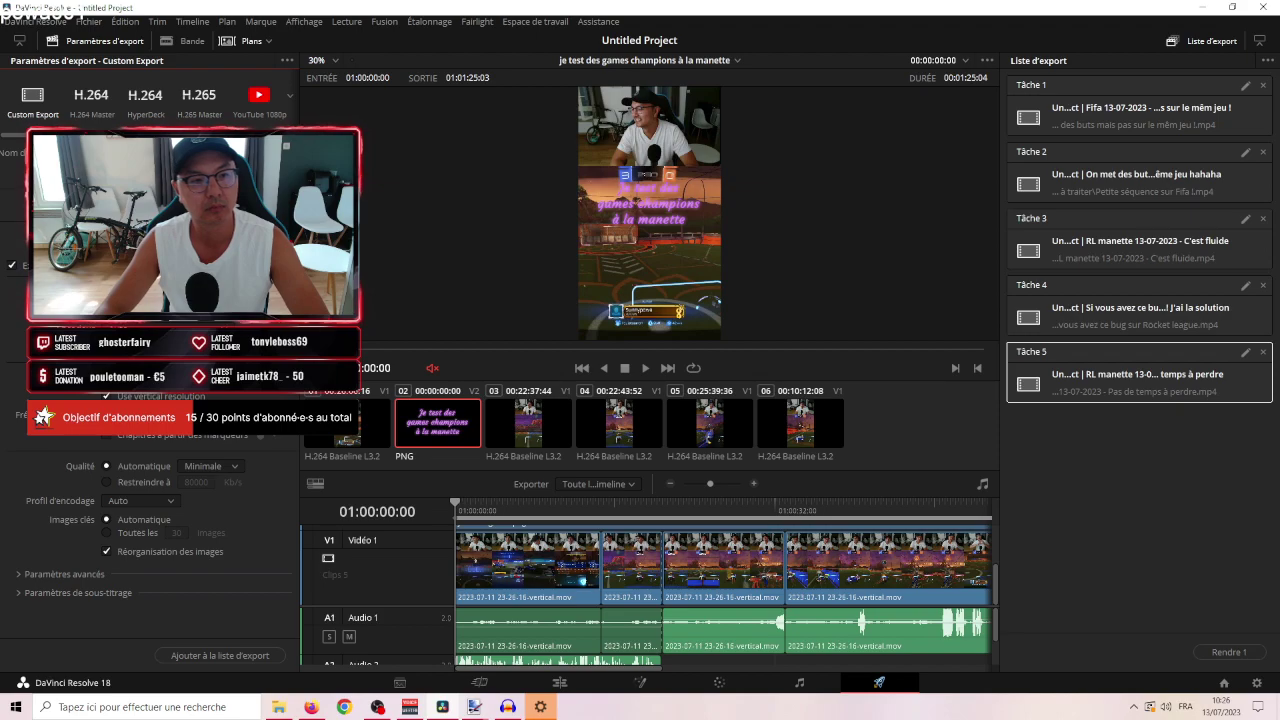
pyautogui.click(249, 656)
pyautogui.click(574, 674)
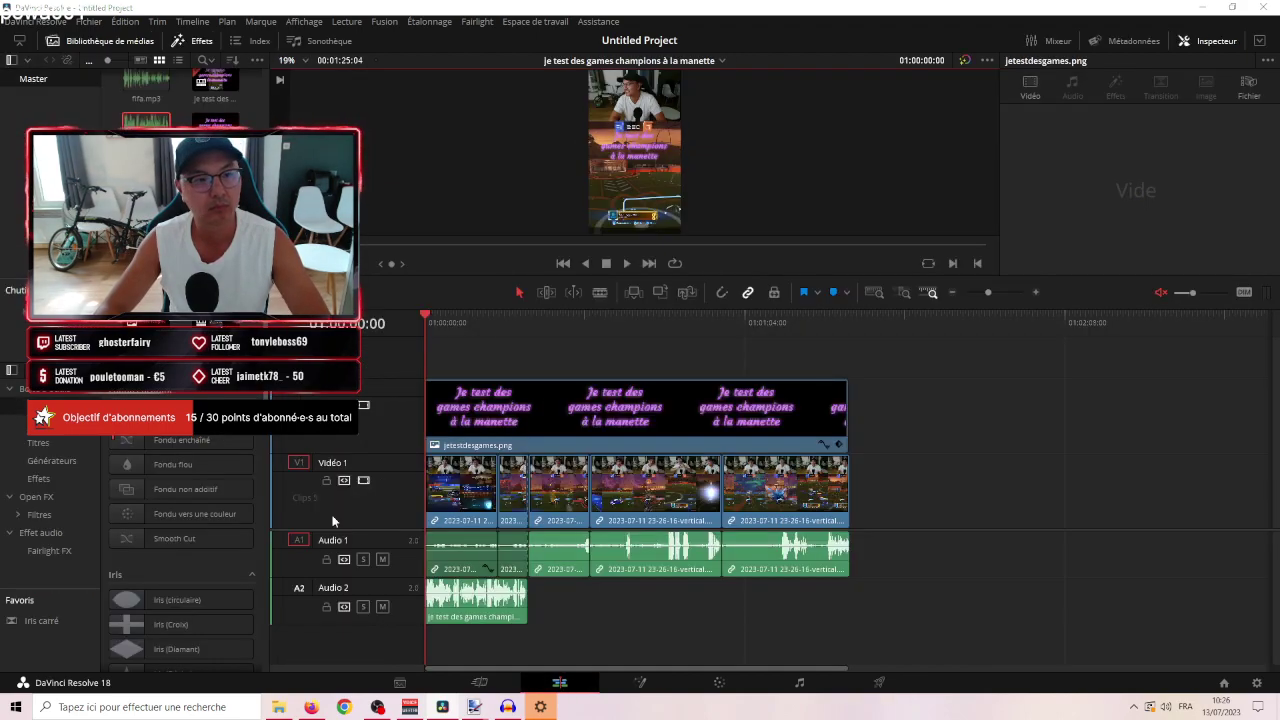
# Open Timeline 1 with the full vertical recording and enlarge the preview area above the timeline.
pyautogui.moveTo(1080, 481); pyautogui.dragTo(472, 502)
pyautogui.click(954, 293)
pyautogui.click(954, 293)
pyautogui.click(954, 293)
pyautogui.click(954, 293)
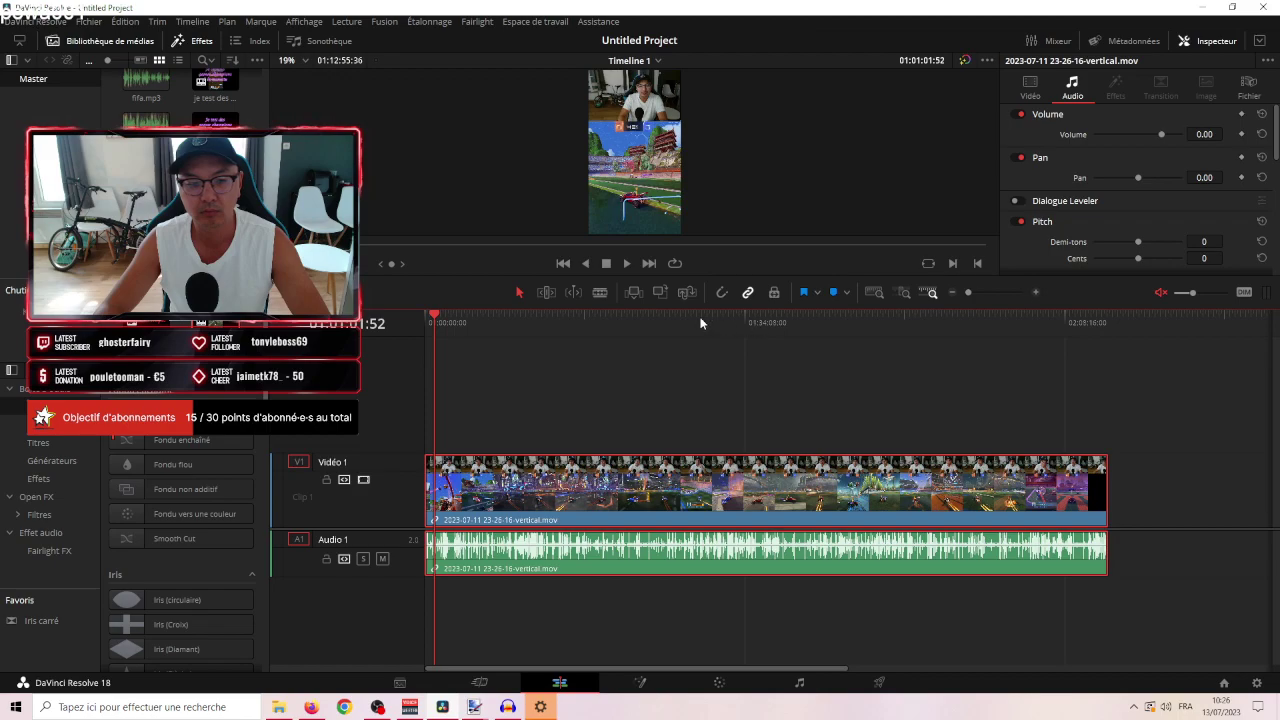
pyautogui.moveTo(669, 306); pyautogui.dragTo(1040, 456)
pyautogui.click(1040, 456)
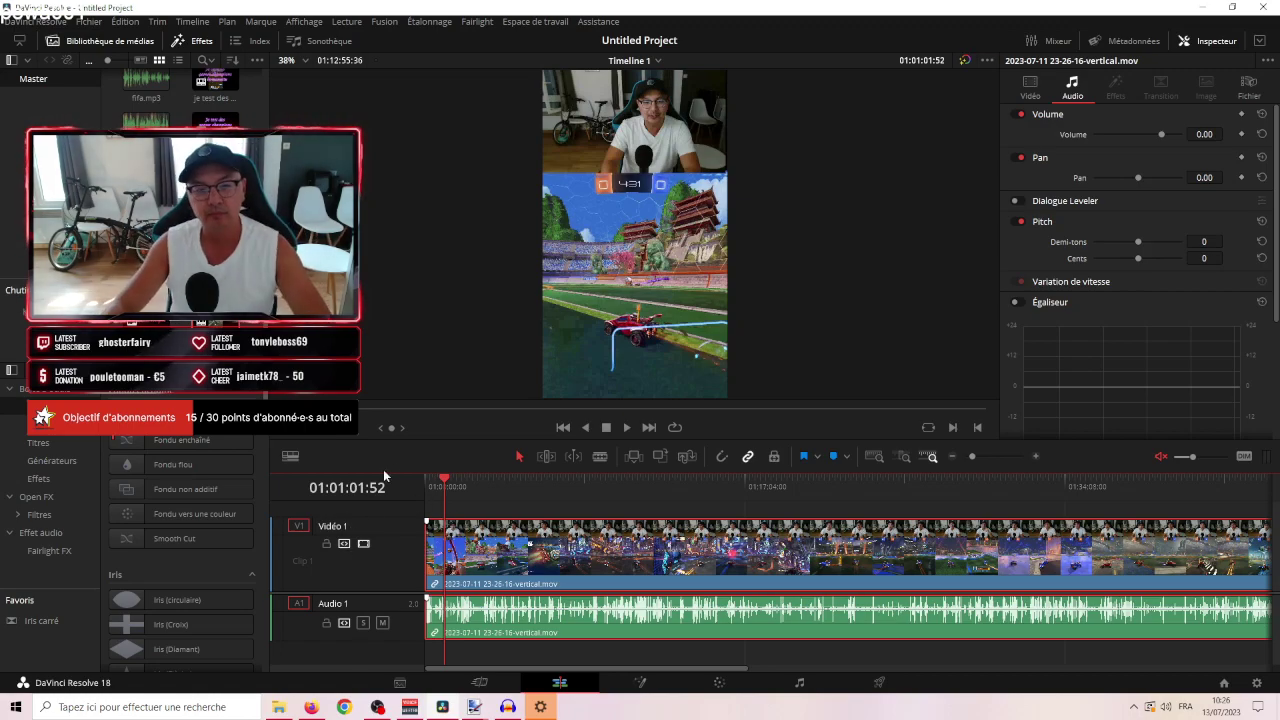
# Split the recording at 01:09:08:48 and ripple-delete everything before the cut.
pyautogui.click(449, 486)
pyautogui.moveTo(449, 486); pyautogui.dragTo(291, 544)
pyautogui.click(1035, 457)
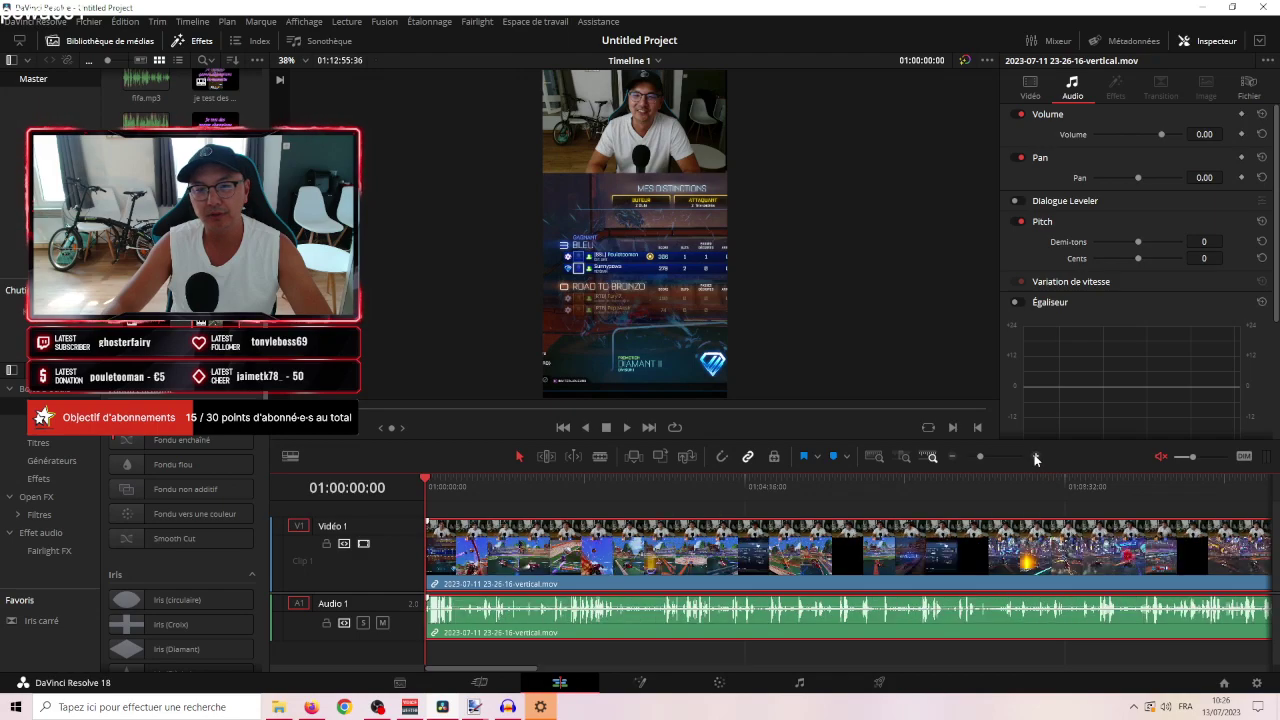
pyautogui.moveTo(525, 492); pyautogui.dragTo(1112, 577)
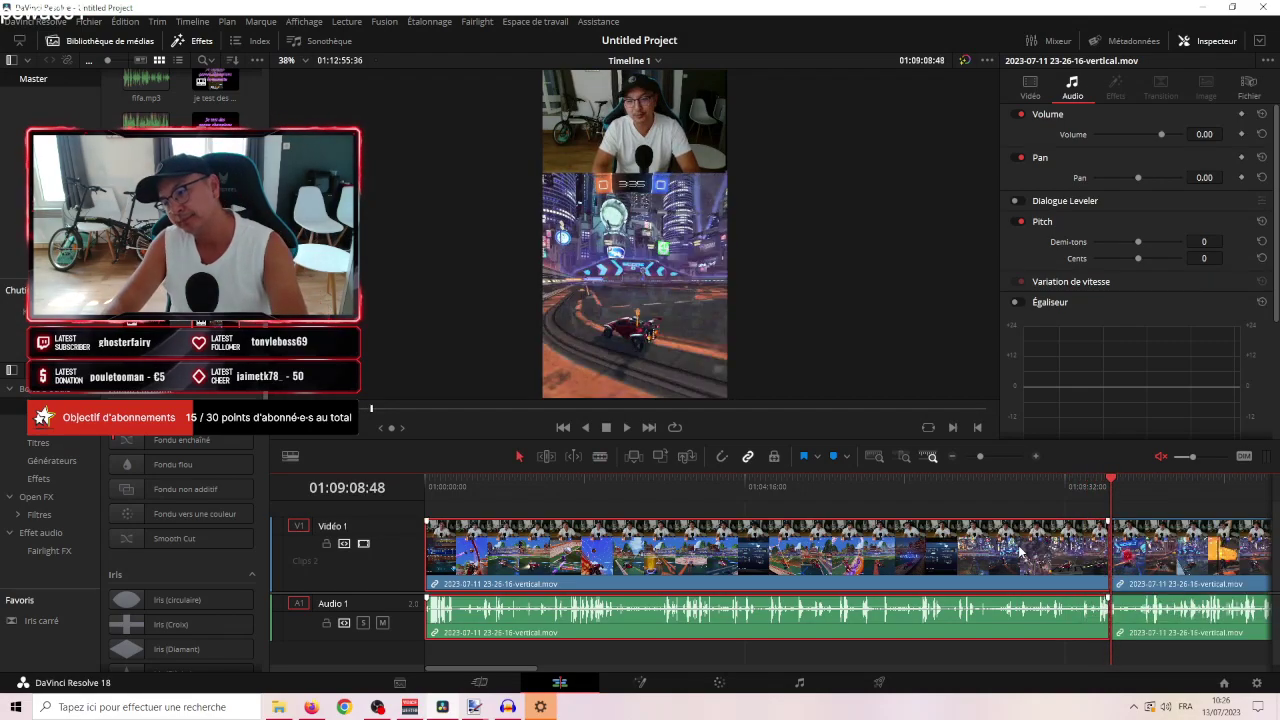
pyautogui.press('Home')
# Split the remaining footage at 01:07:22:08 and ripple-delete the part before the cut.
pyautogui.moveTo(422, 482); pyautogui.dragTo(978, 619)
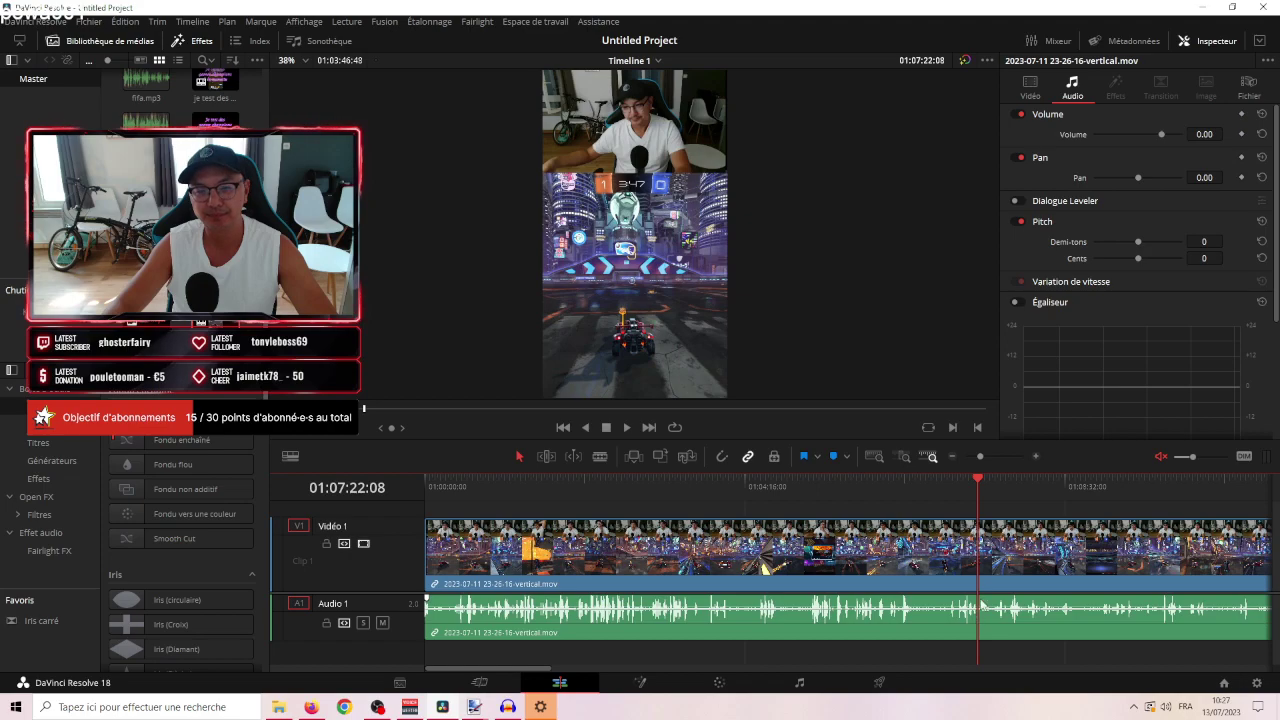
pyautogui.moveTo(977, 485); pyautogui.dragTo(978, 485)
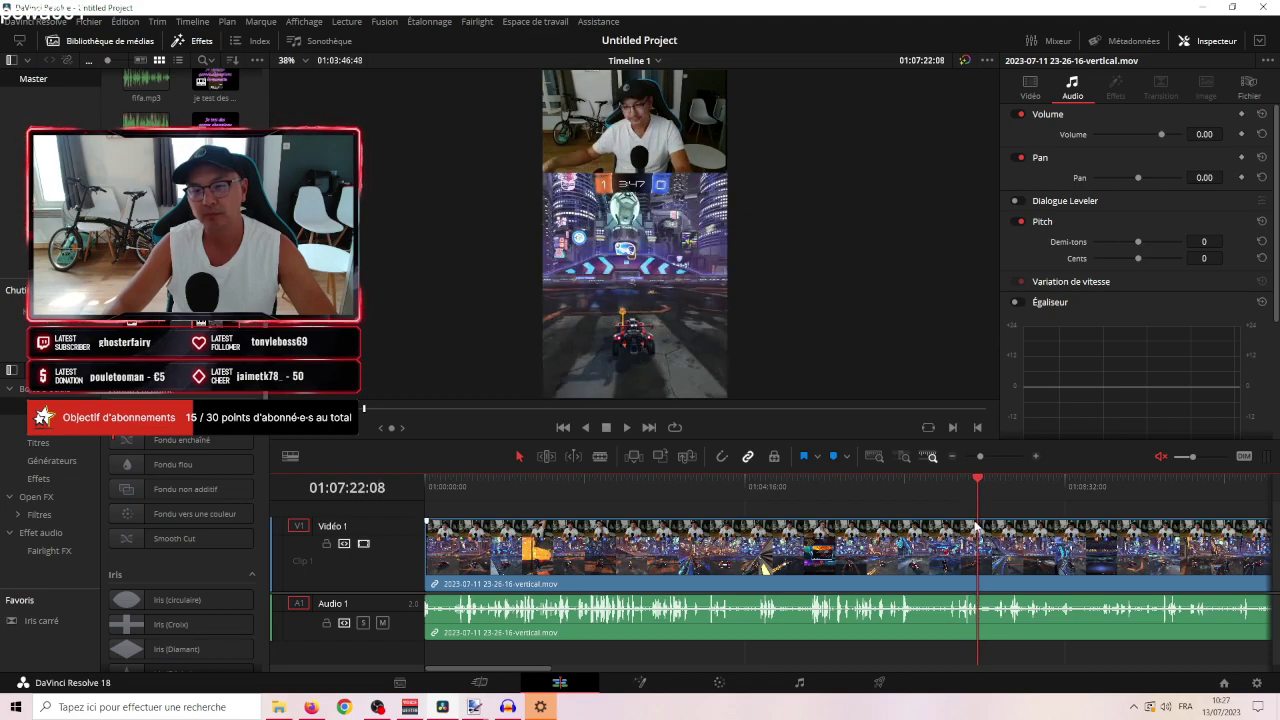
pyautogui.hotkey('ctrl', 'b')
pyautogui.click(893, 530)
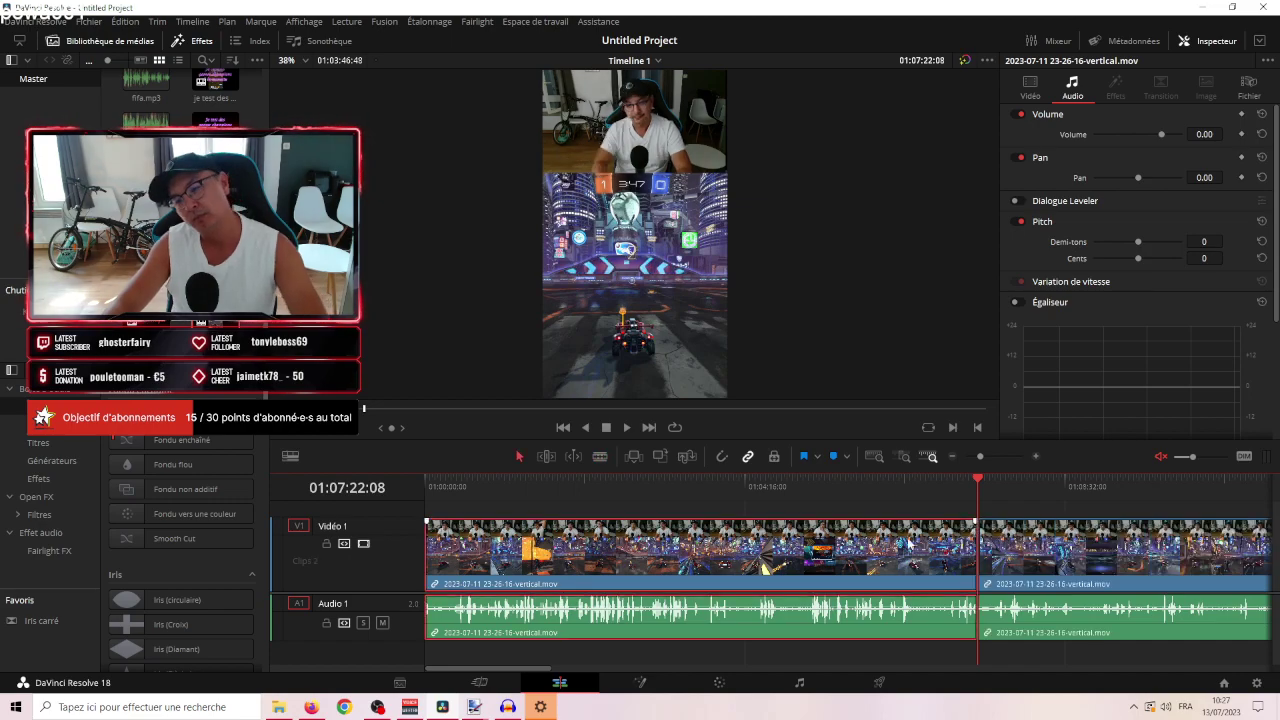
pyautogui.press('Delete')
pyautogui.click(893, 530)
pyautogui.press('Delete')
# Find the end of the first goal replay and split the footage at 01:00:26:08.
pyautogui.moveTo(428, 482); pyautogui.dragTo(460, 486)
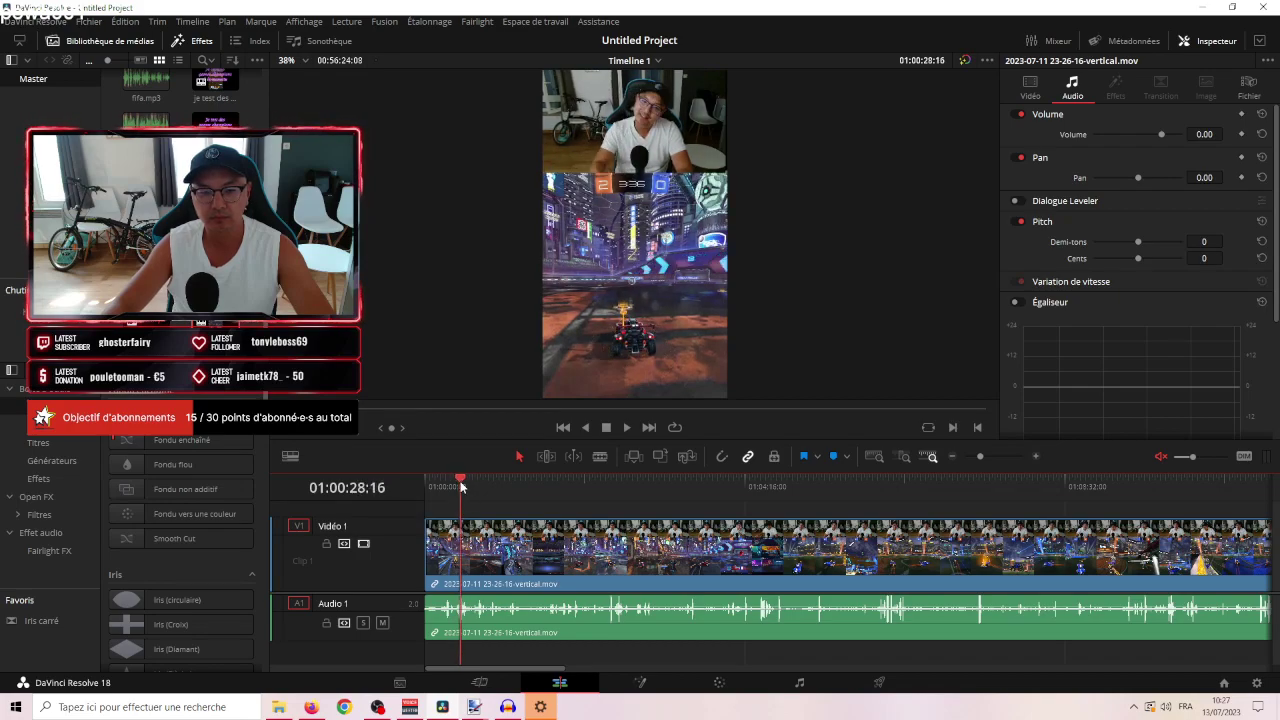
pyautogui.moveTo(460, 486); pyautogui.dragTo(457, 486)
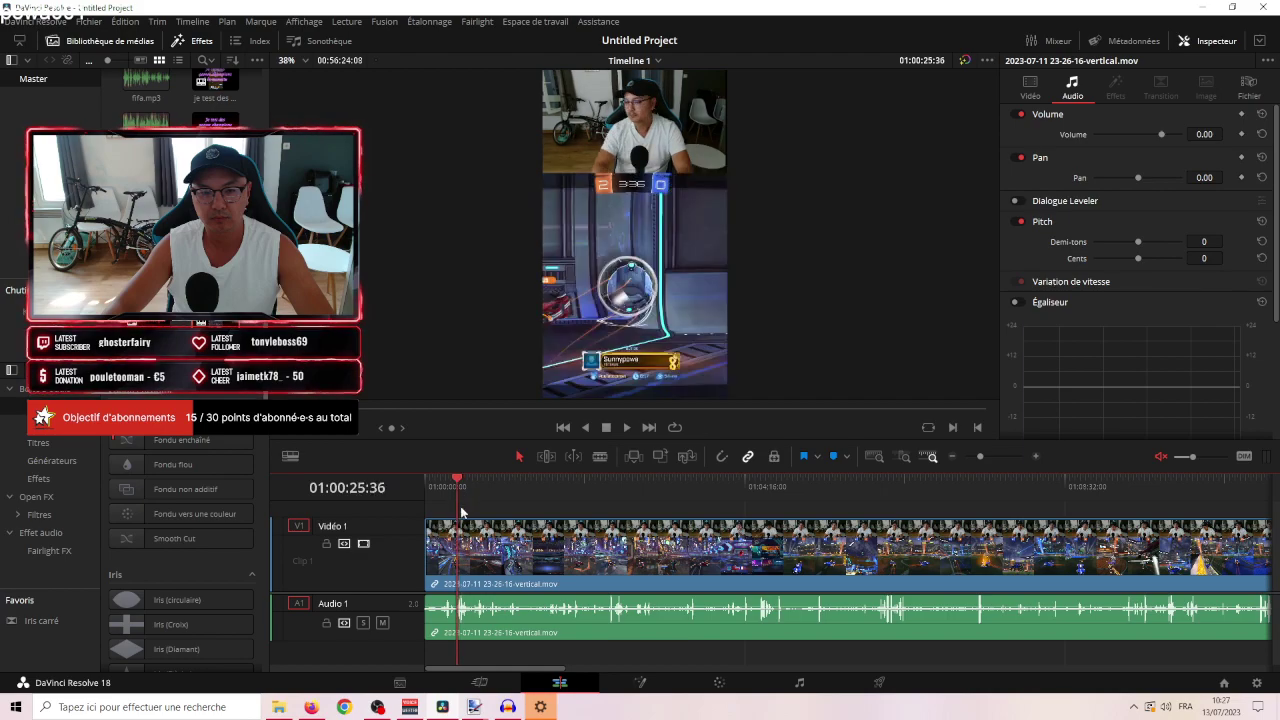
pyautogui.click(626, 427)
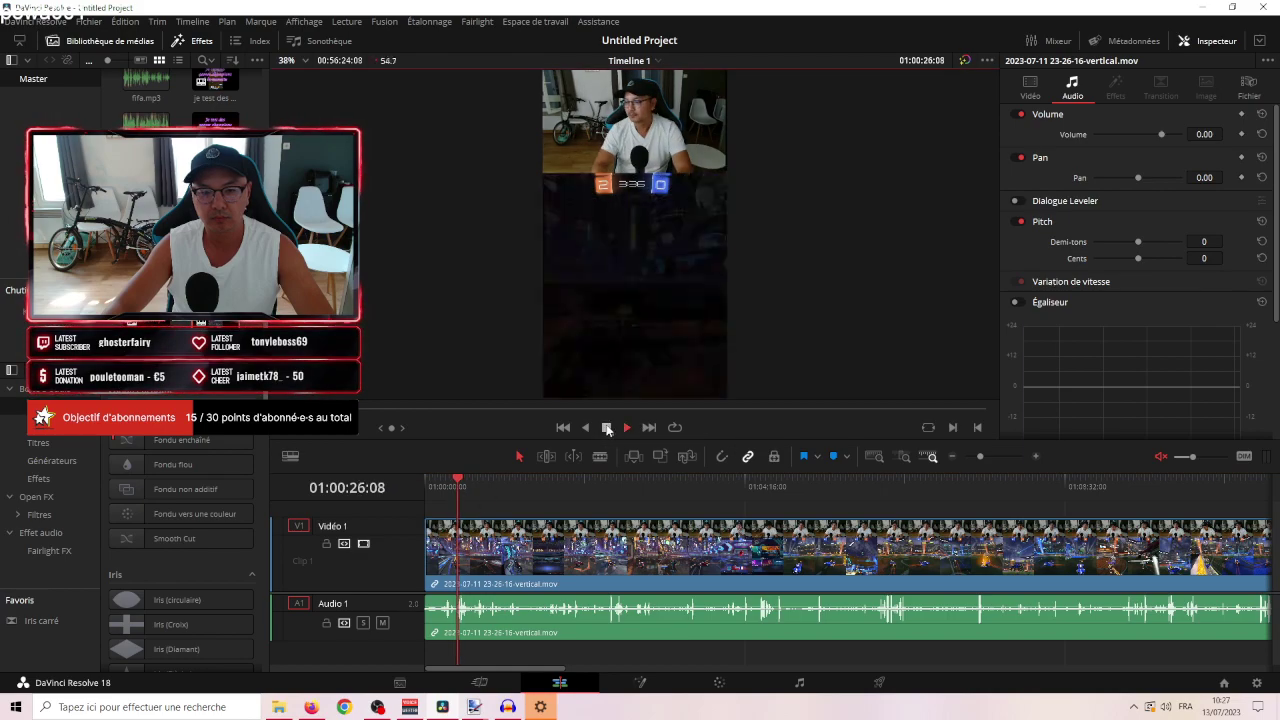
pyautogui.click(460, 540)
pyautogui.press('a')
# Isolate the next goal with cuts at 01:09:14:40 and just after its replay, and ripple-delete the footage between the first goal and it.
pyautogui.moveTo(482, 498); pyautogui.dragTo(552, 510)
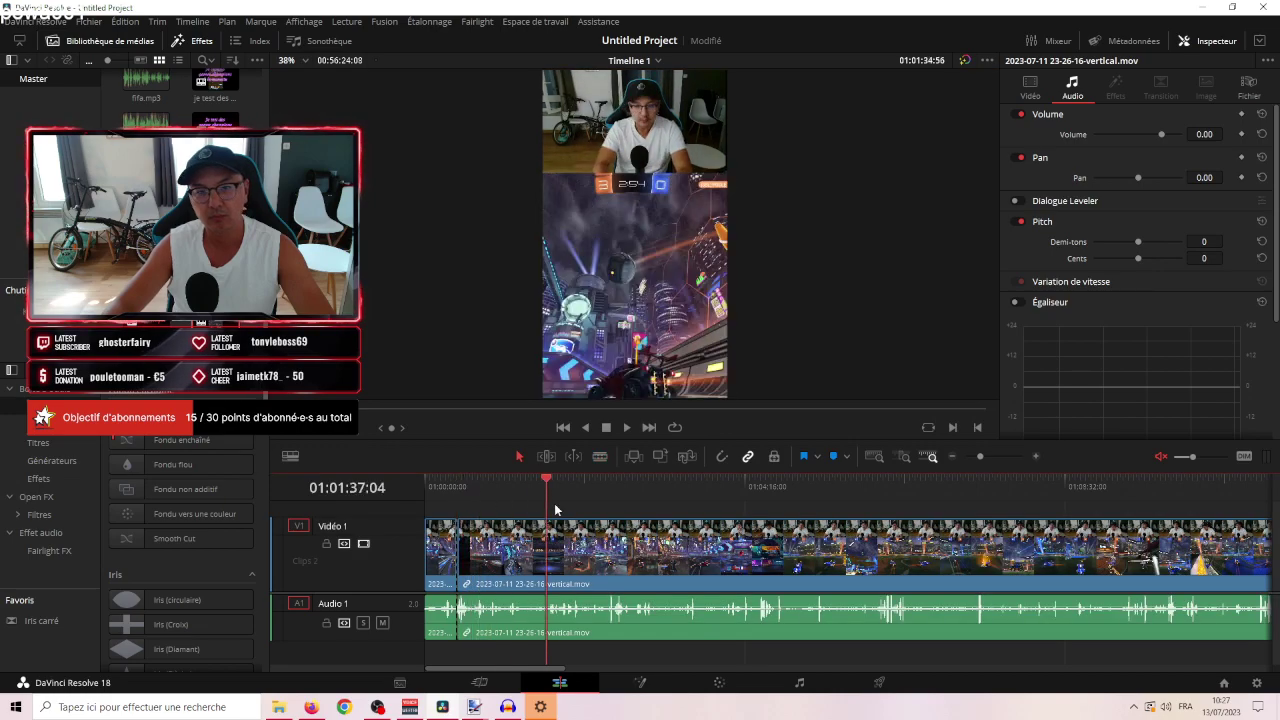
pyautogui.moveTo(692, 524); pyautogui.dragTo(842, 528)
pyautogui.moveTo(945, 527); pyautogui.dragTo(1004, 527)
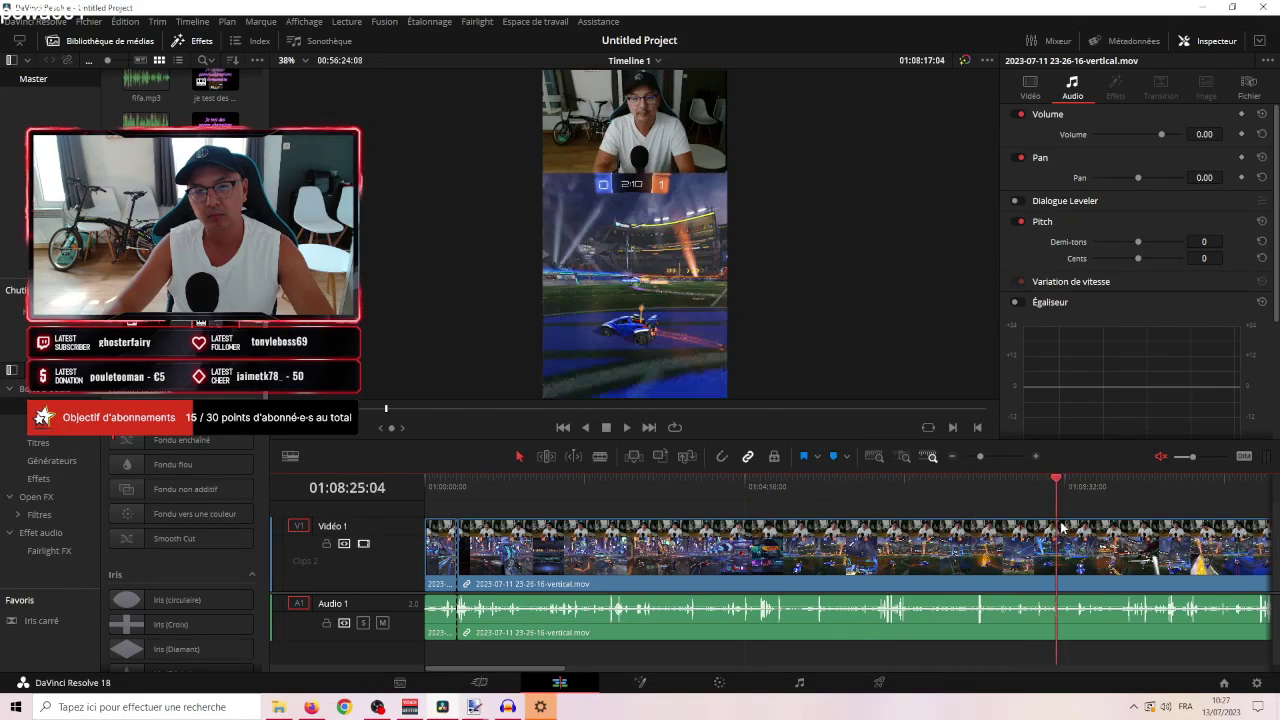
pyautogui.moveTo(1104, 526)
pyautogui.mouseDown()
pyautogui.moveTo(1152, 525)
pyautogui.moveTo(1122, 524)
pyautogui.mouseUp()
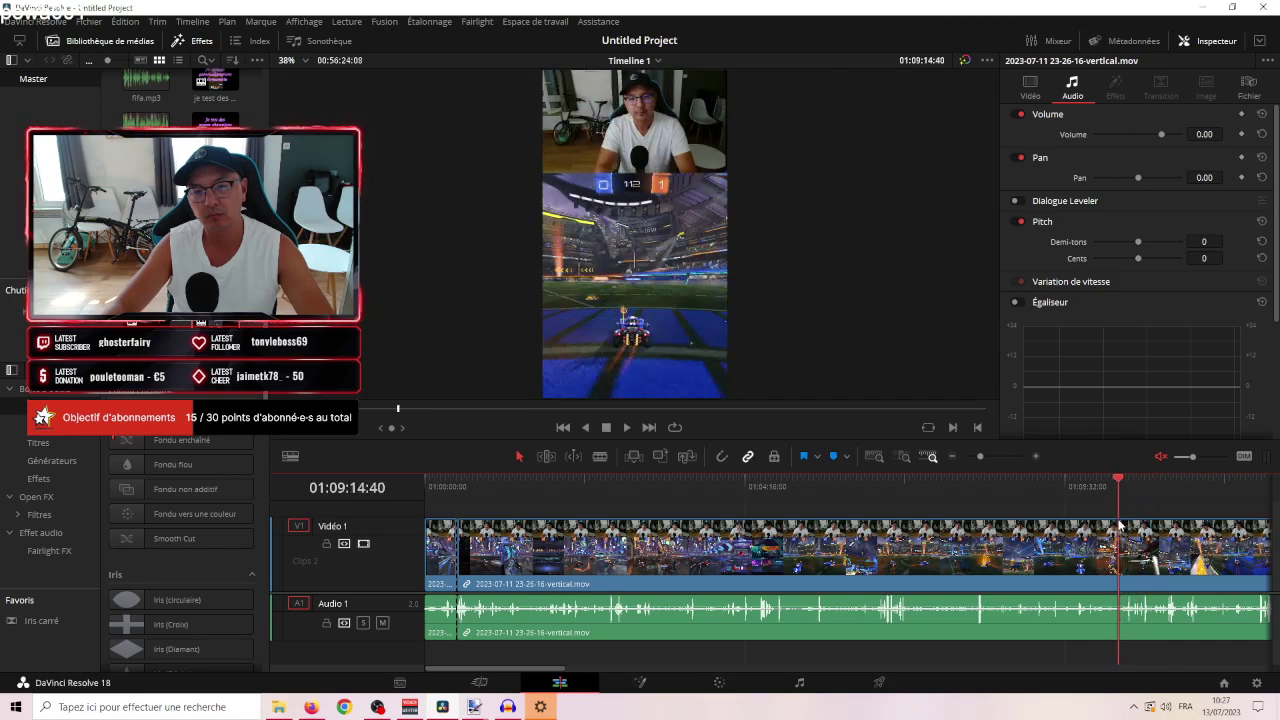
pyautogui.click(1121, 521)
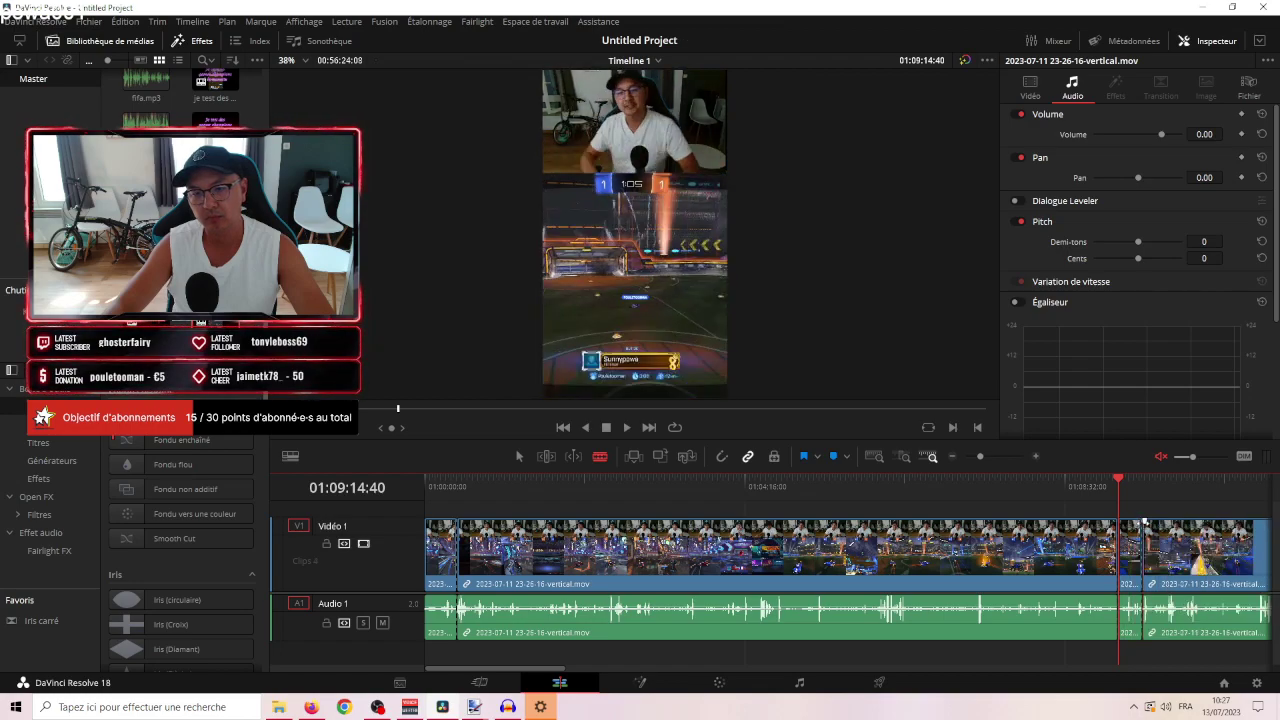
pyautogui.click(1141, 530)
pyautogui.press('a')
pyautogui.click(918, 566)
pyautogui.press('Delete')
# Isolate a third goal with cuts at 01:04:59:12 and shortly after it, and ripple-delete the footage between the second goal and it.
pyautogui.click(457, 483)
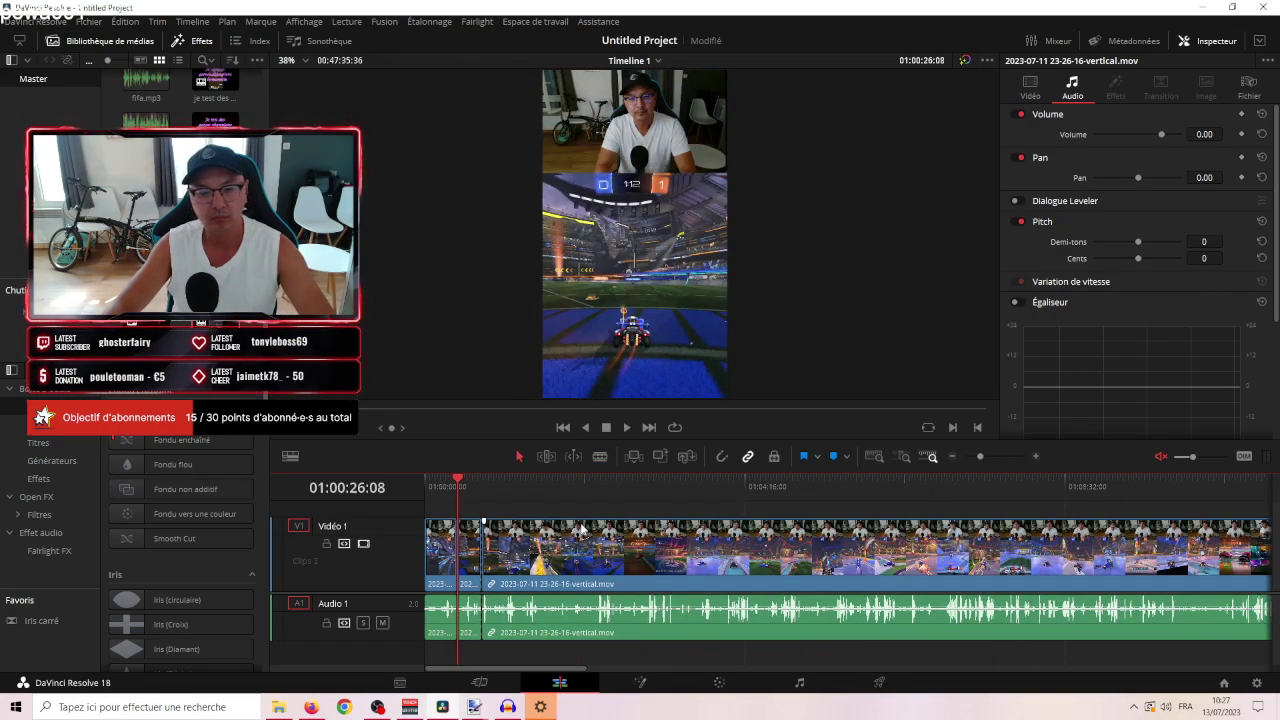
pyautogui.moveTo(479, 482)
pyautogui.mouseDown()
pyautogui.moveTo(673, 490)
pyautogui.moveTo(718, 526)
pyautogui.moveTo(821, 533)
pyautogui.mouseUp()
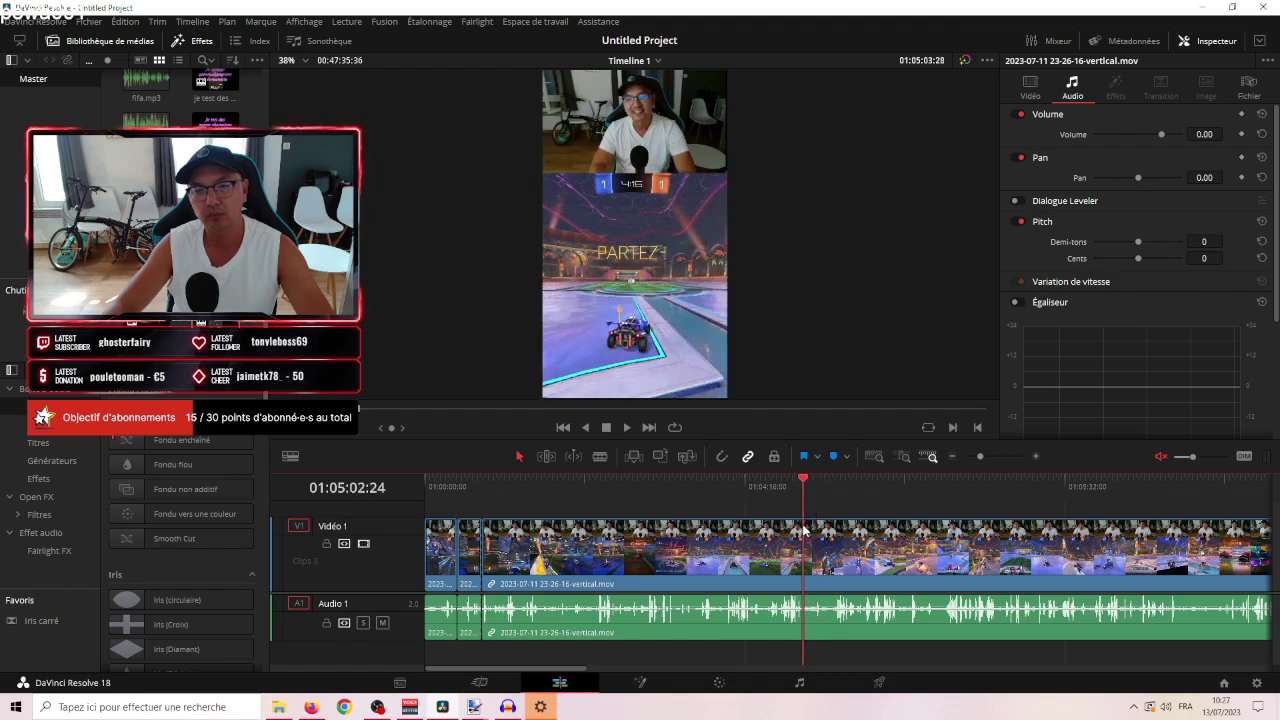
pyautogui.press('b')
pyautogui.click(812, 528)
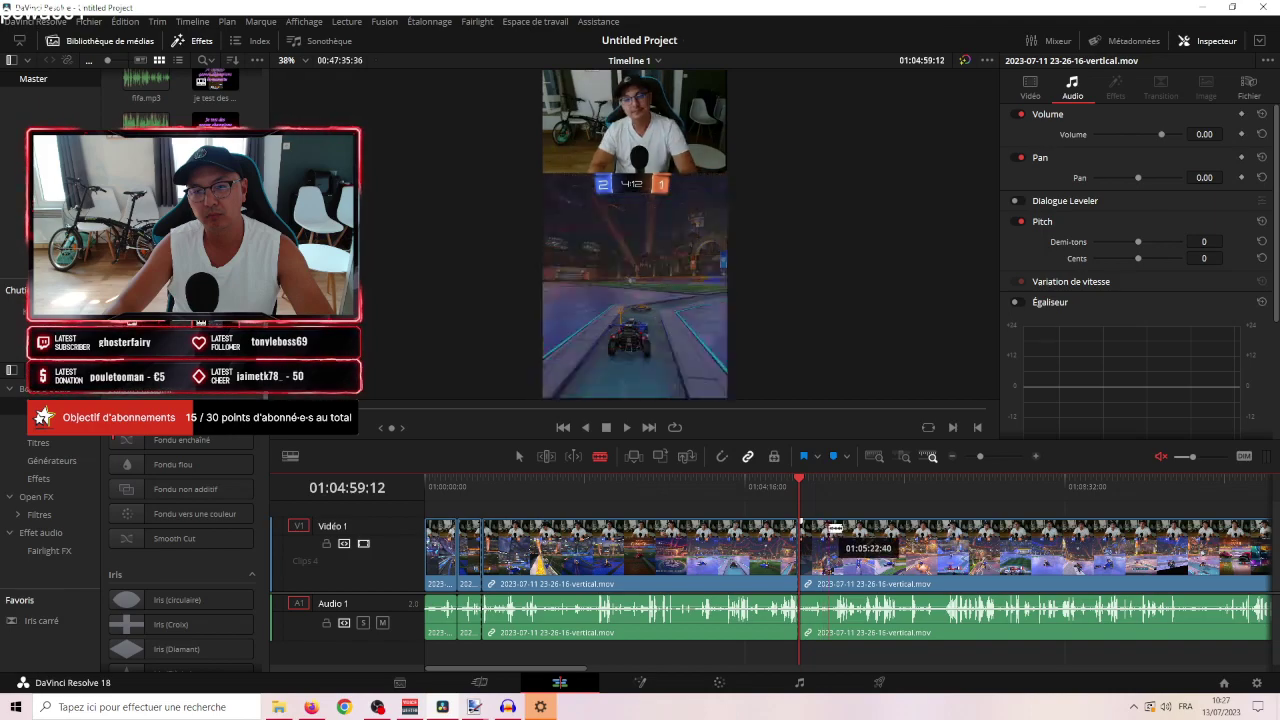
pyautogui.press('a')
pyautogui.click(688, 554)
pyautogui.press('Delete')
pyautogui.click(688, 554)
pyautogui.press('Delete')
# Review the kept goal clips, split the remaining footage at 01:15:21:36 and ripple-delete the stretch following the third goal up to that cut.
pyautogui.moveTo(490, 497); pyautogui.dragTo(509, 496)
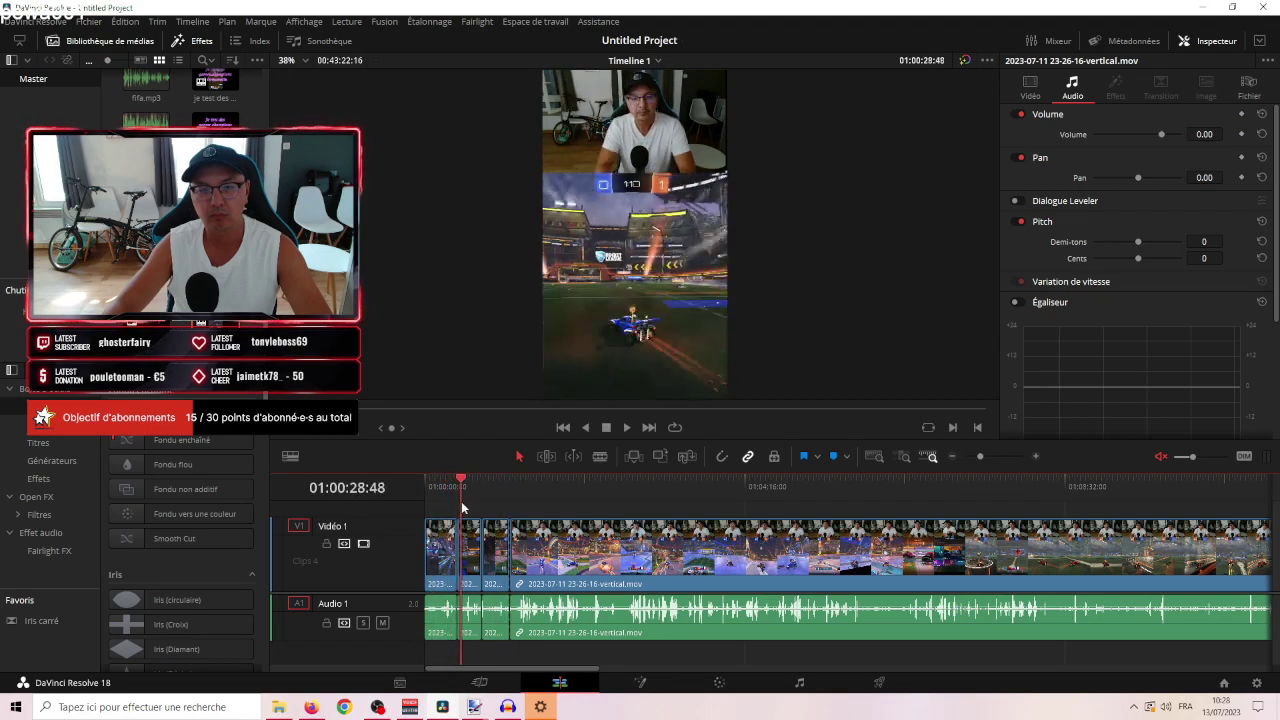
pyautogui.moveTo(466, 507); pyautogui.dragTo(522, 500)
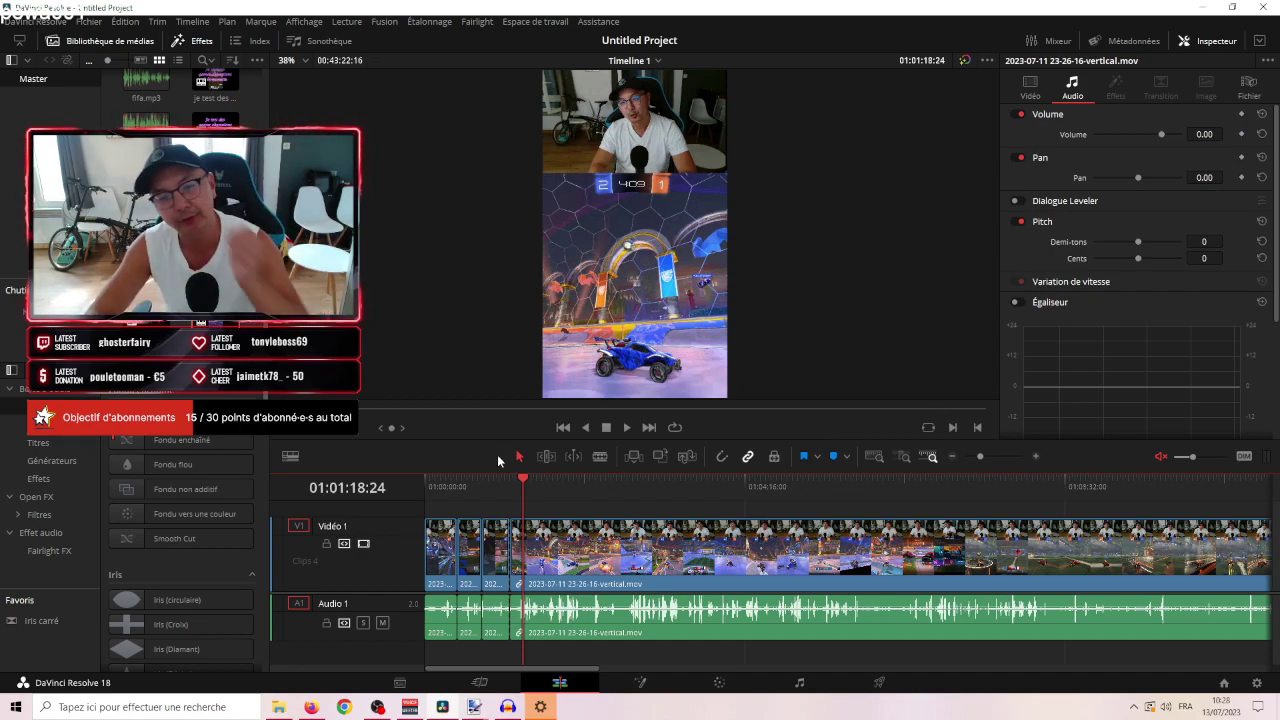
pyautogui.moveTo(526, 478); pyautogui.dragTo(1176, 545)
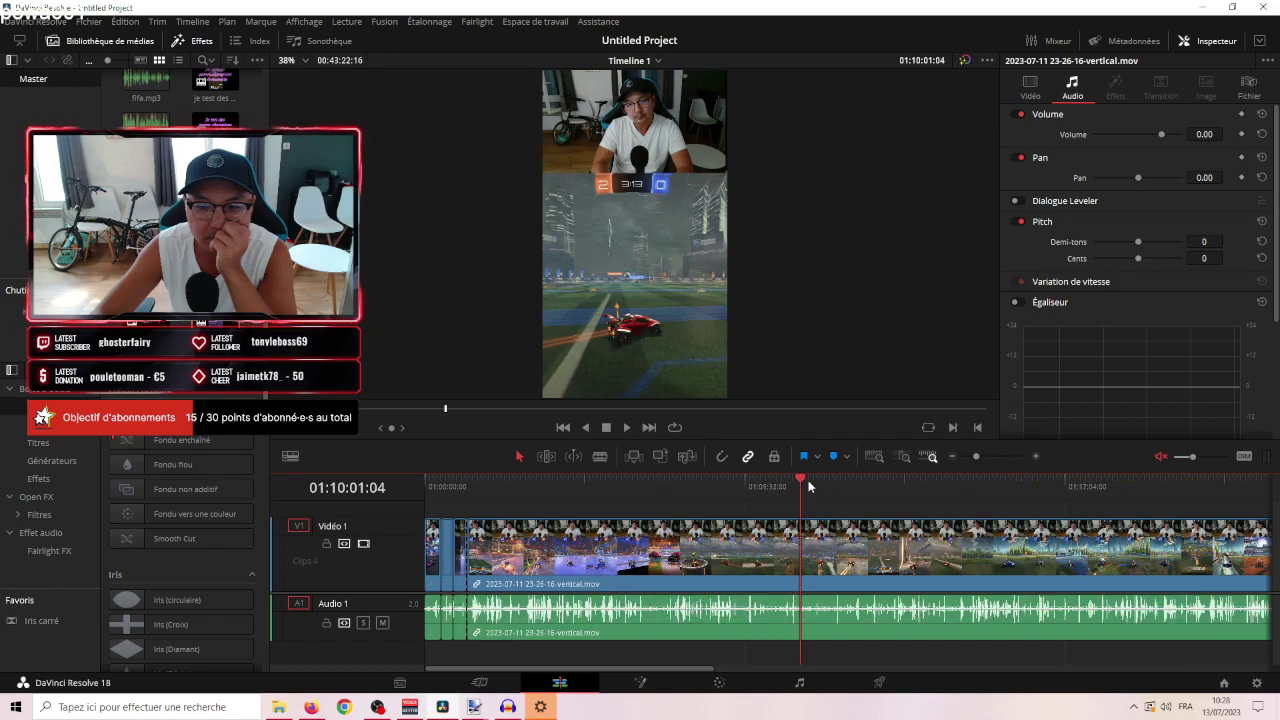
pyautogui.moveTo(830, 489); pyautogui.dragTo(1001, 525)
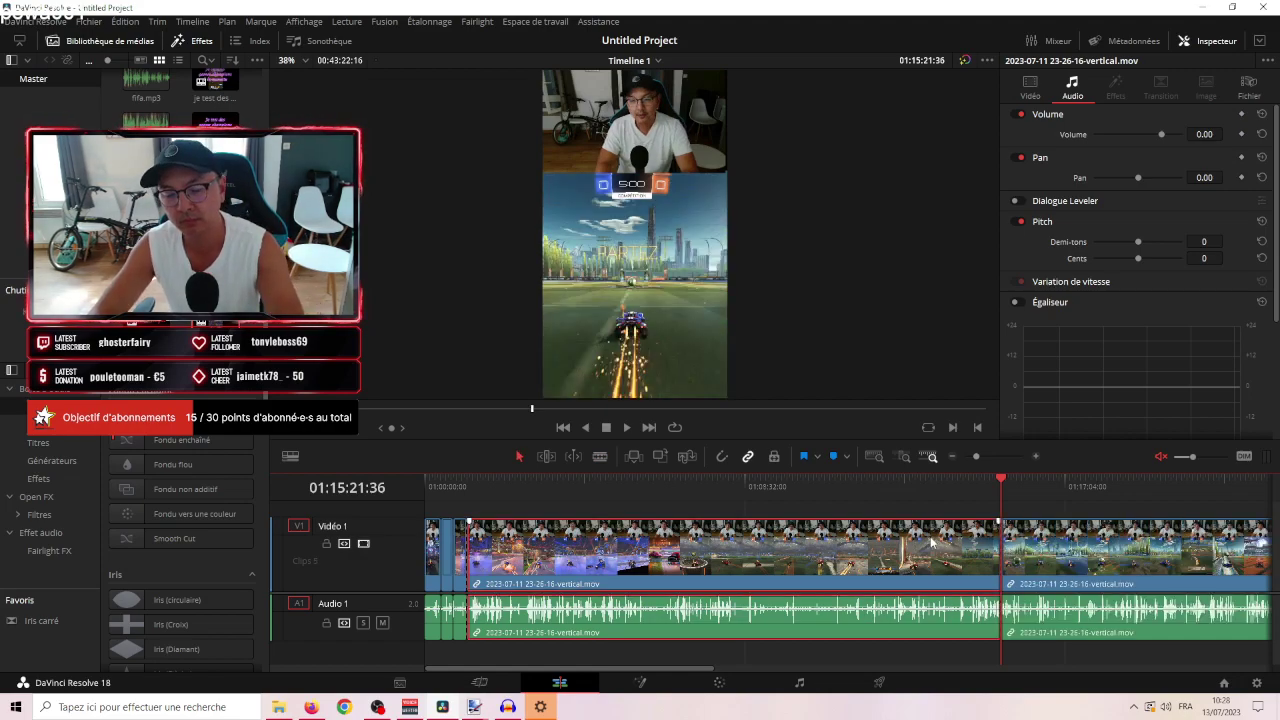
pyautogui.hotkey('ctrl', 'shift', '[')
# Find the end of the next goal replay and split the footage at 01:02:16:48.
pyautogui.moveTo(463, 482); pyautogui.dragTo(509, 478)
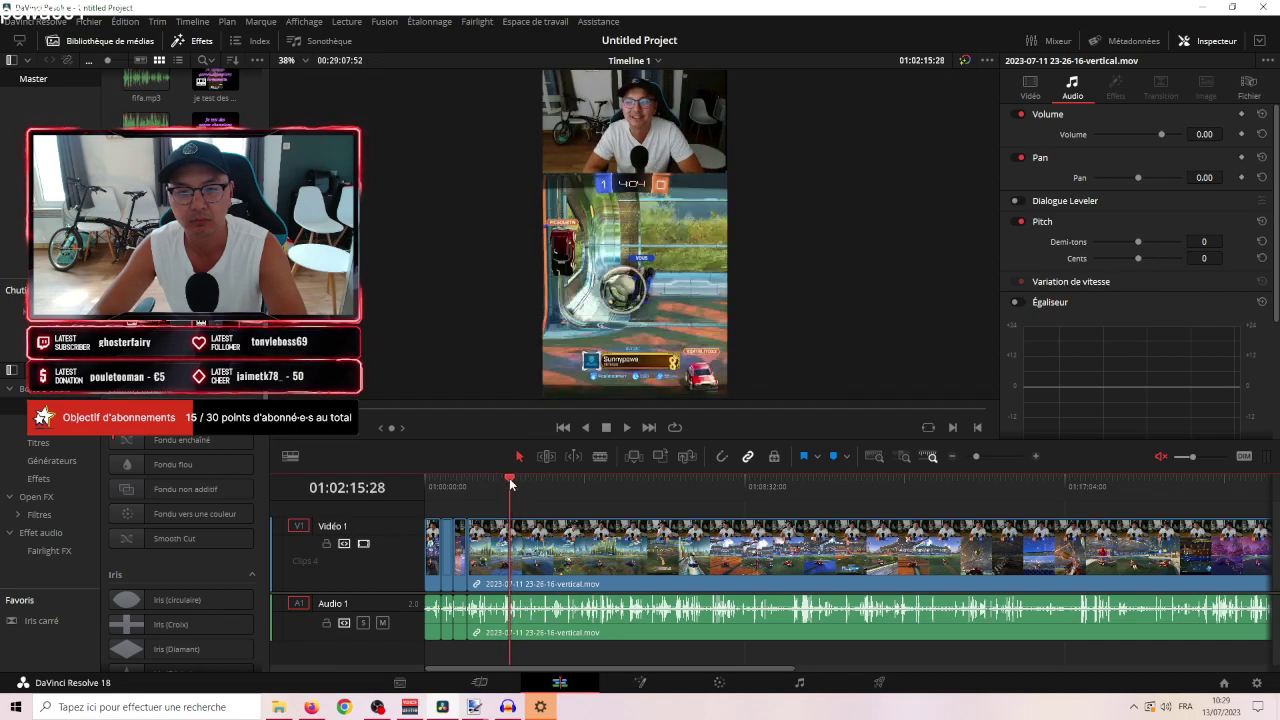
pyautogui.click(1036, 457)
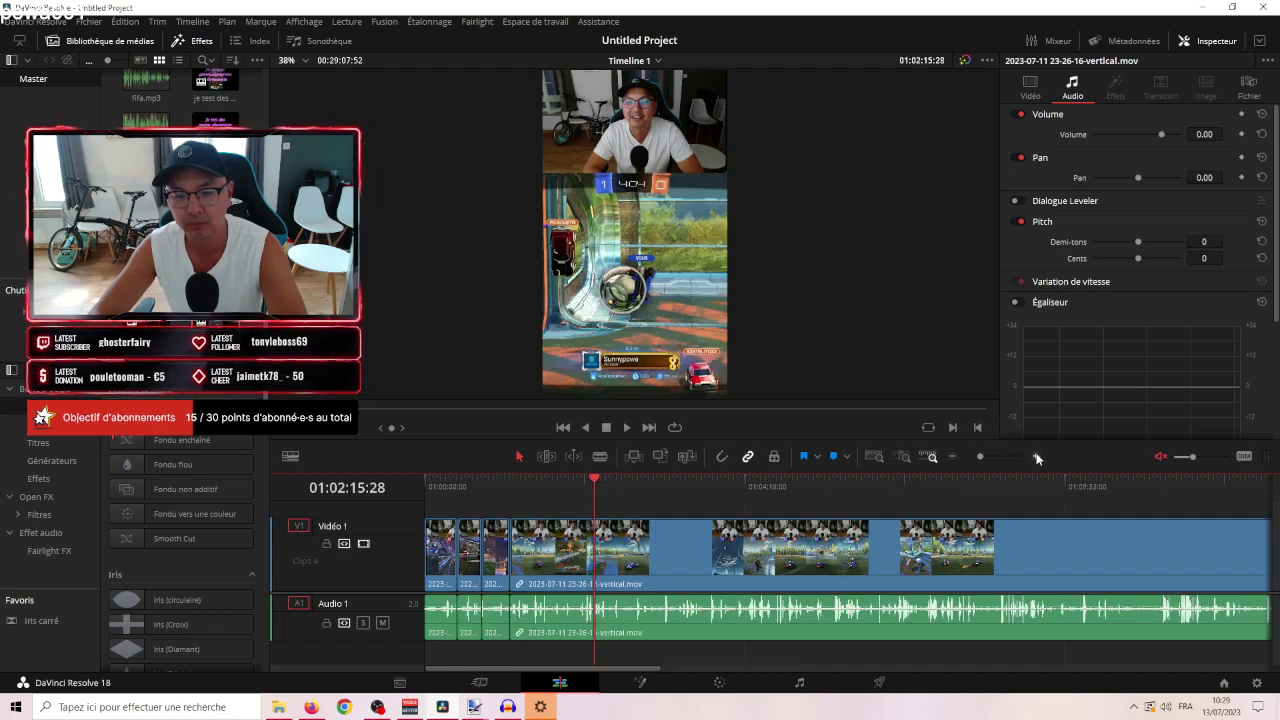
pyautogui.click(1036, 457)
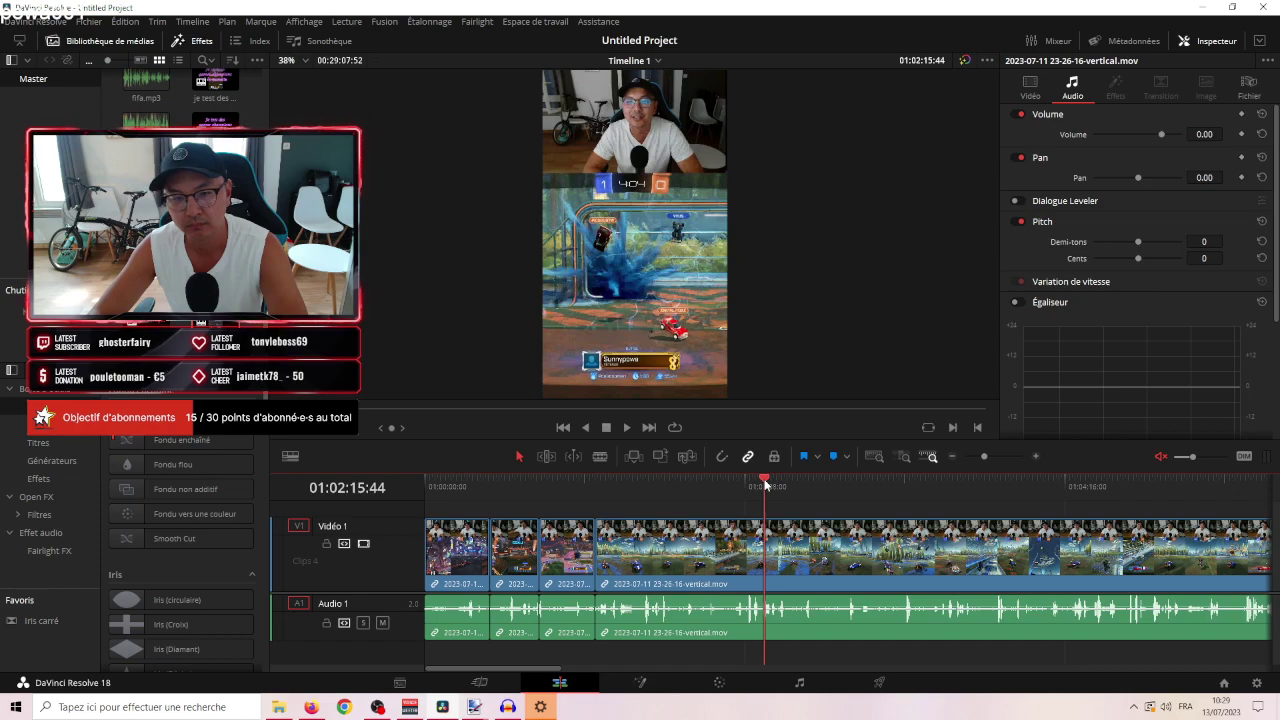
pyautogui.moveTo(764, 485); pyautogui.dragTo(767, 486)
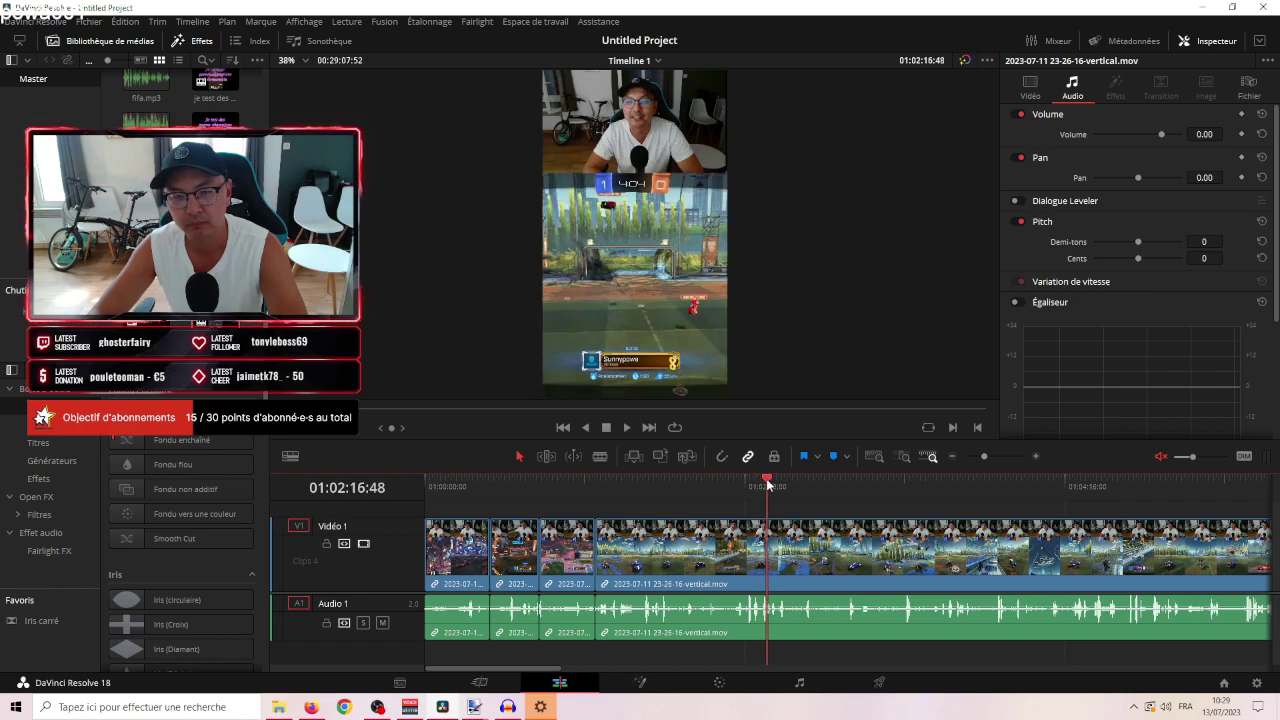
pyautogui.press('b')
pyautogui.click(764, 545)
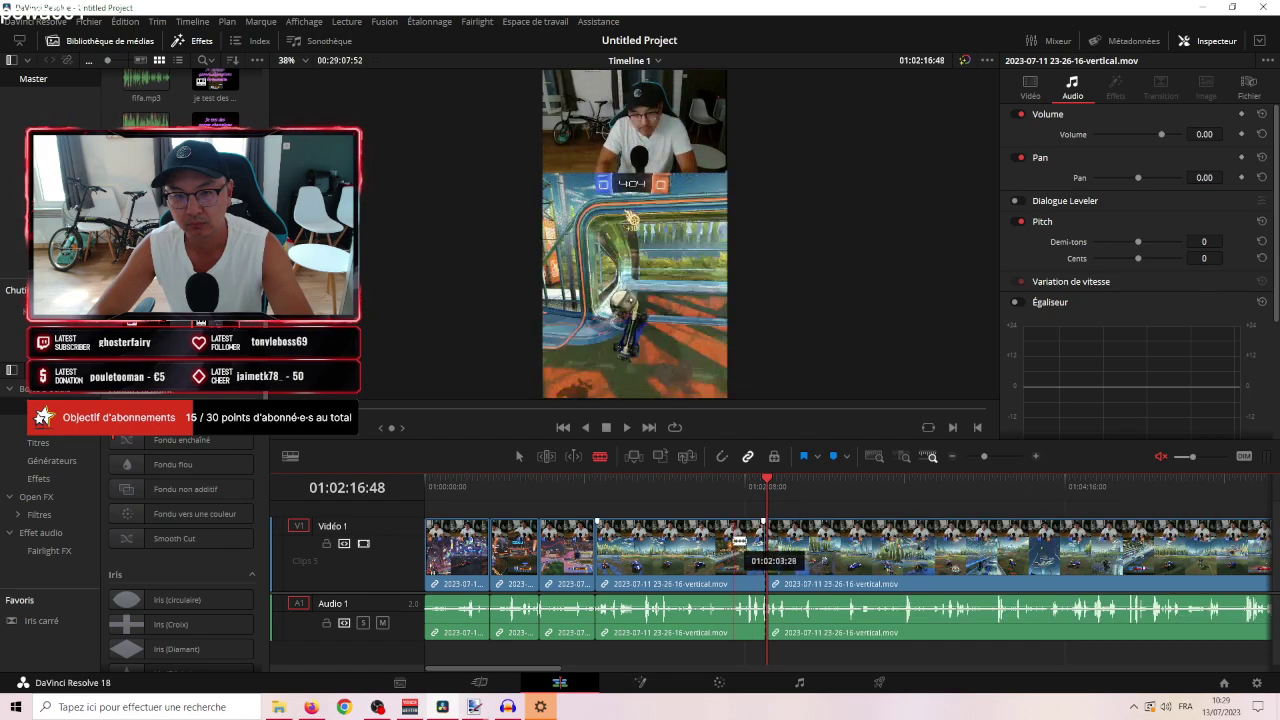
# Split the fourth clip shortly before its goal, ripple-delete the part preceding the cut and review the kept clips.
pyautogui.click(717, 545)
pyautogui.press('a')
pyautogui.click(677, 544)
pyautogui.press('Delete')
pyautogui.moveTo(660, 484); pyautogui.dragTo(556, 510)
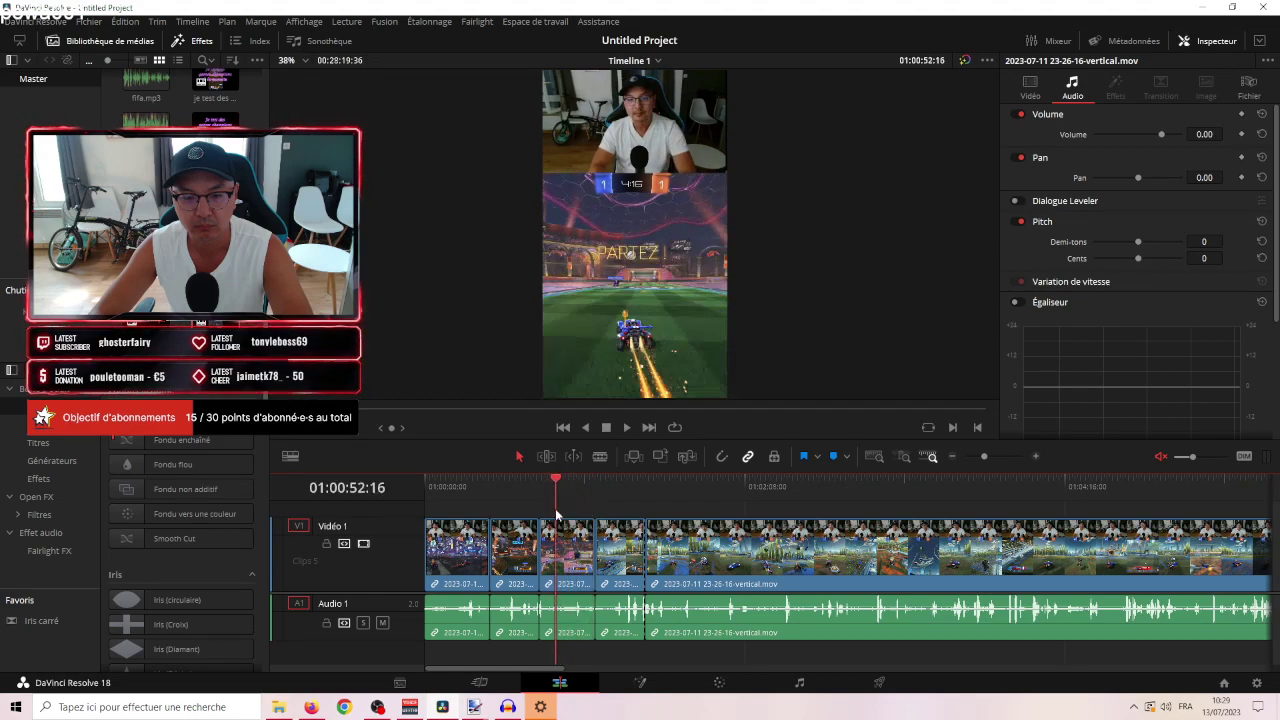
# Play the third clip through its goal and create an empty timeline named "RL 13-07-2023 - On cadre et on tire !".
pyautogui.click(626, 428)
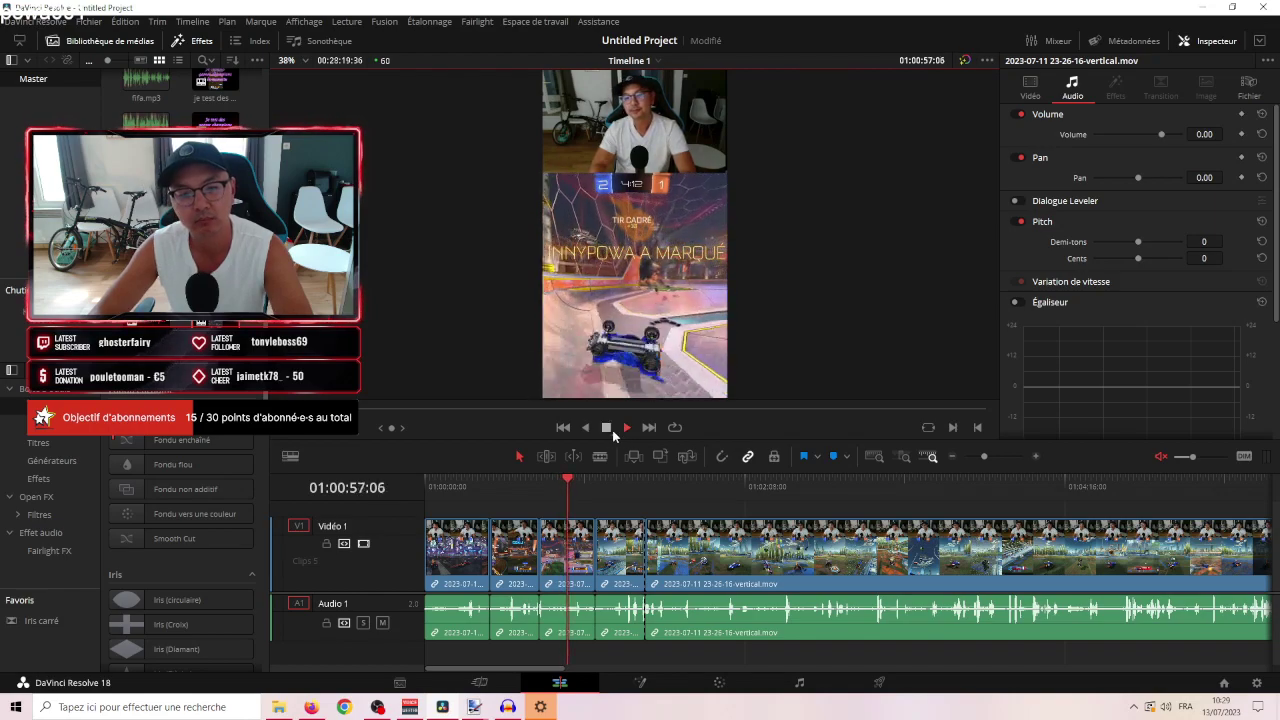
pyautogui.click(612, 430)
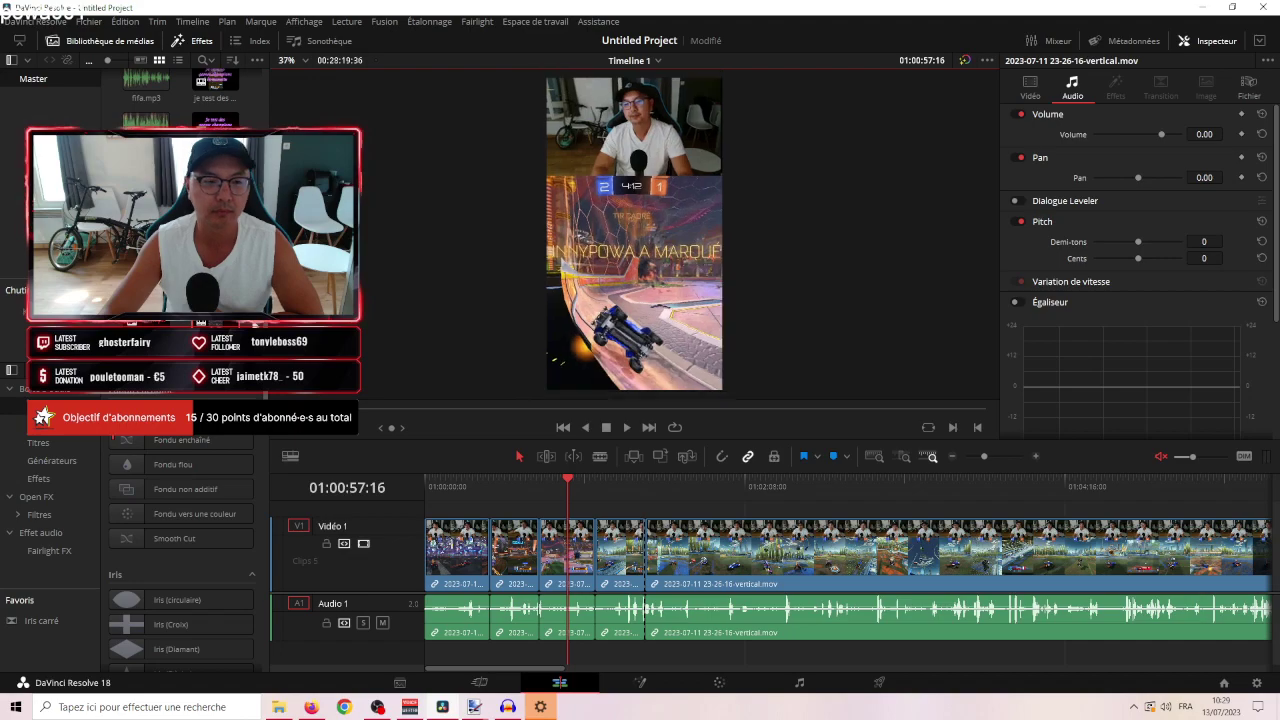
pyautogui.rightClick(262, 333)
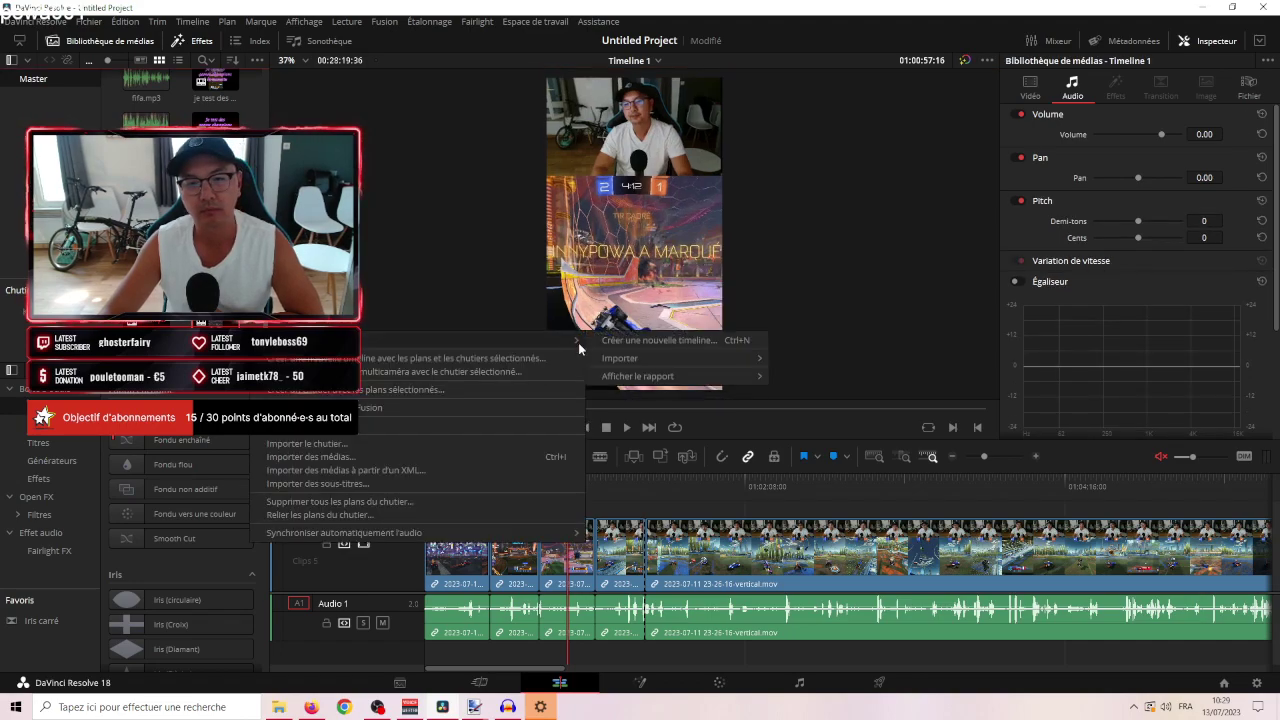
pyautogui.click(610, 340)
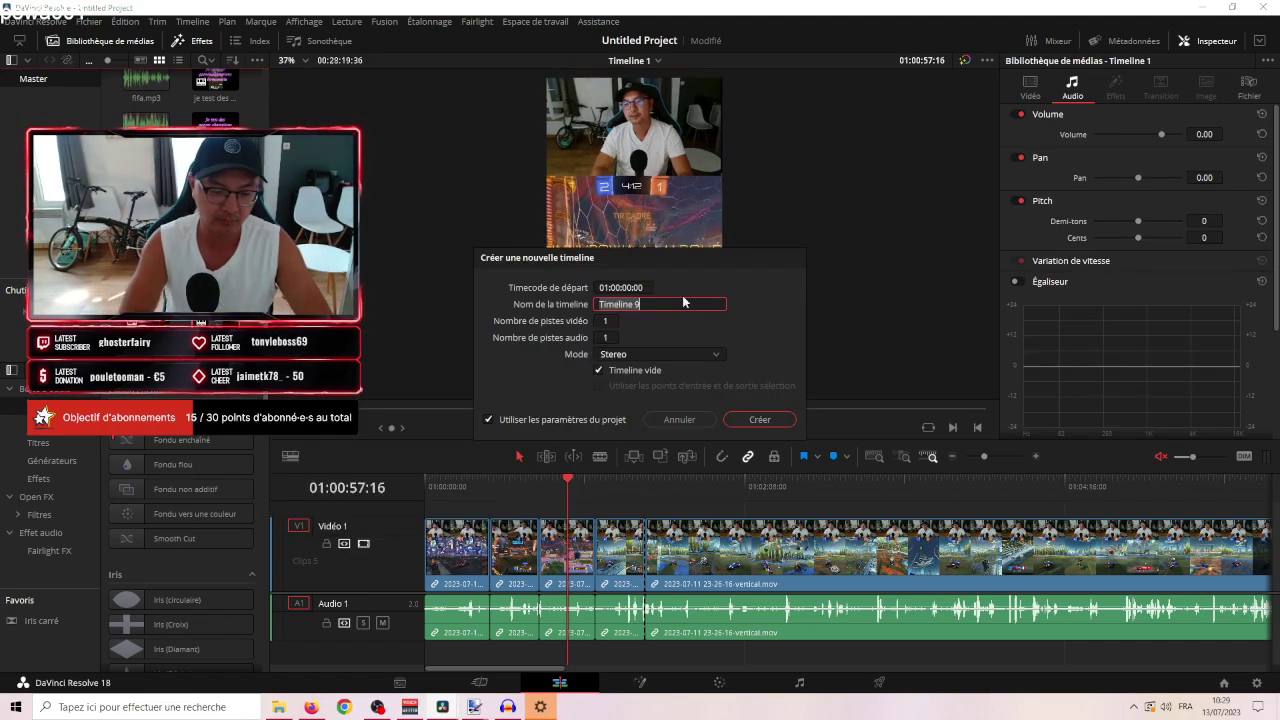
pyautogui.write('je test des games champions')
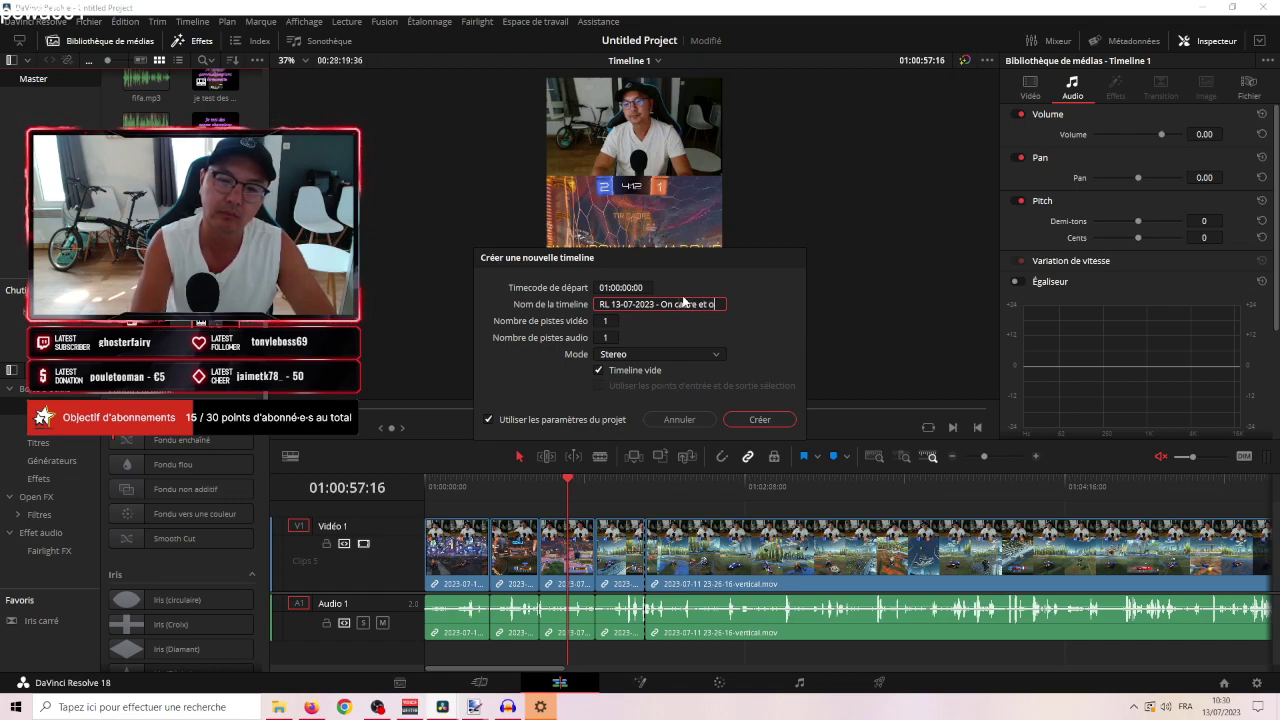
pyautogui.press('Return')
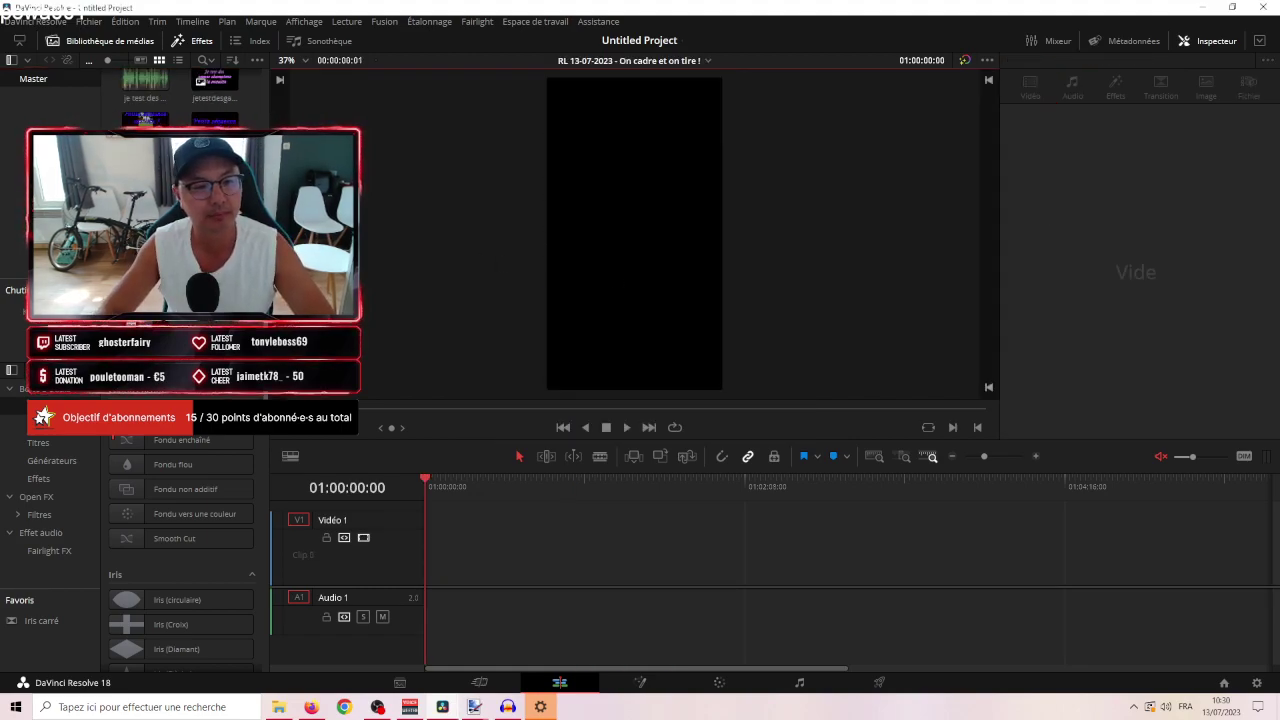
# Copy the third goal clip from Timeline 1 into the "On cadre et on tire !" timeline.
pyautogui.hotkey('ctrl', 'z')
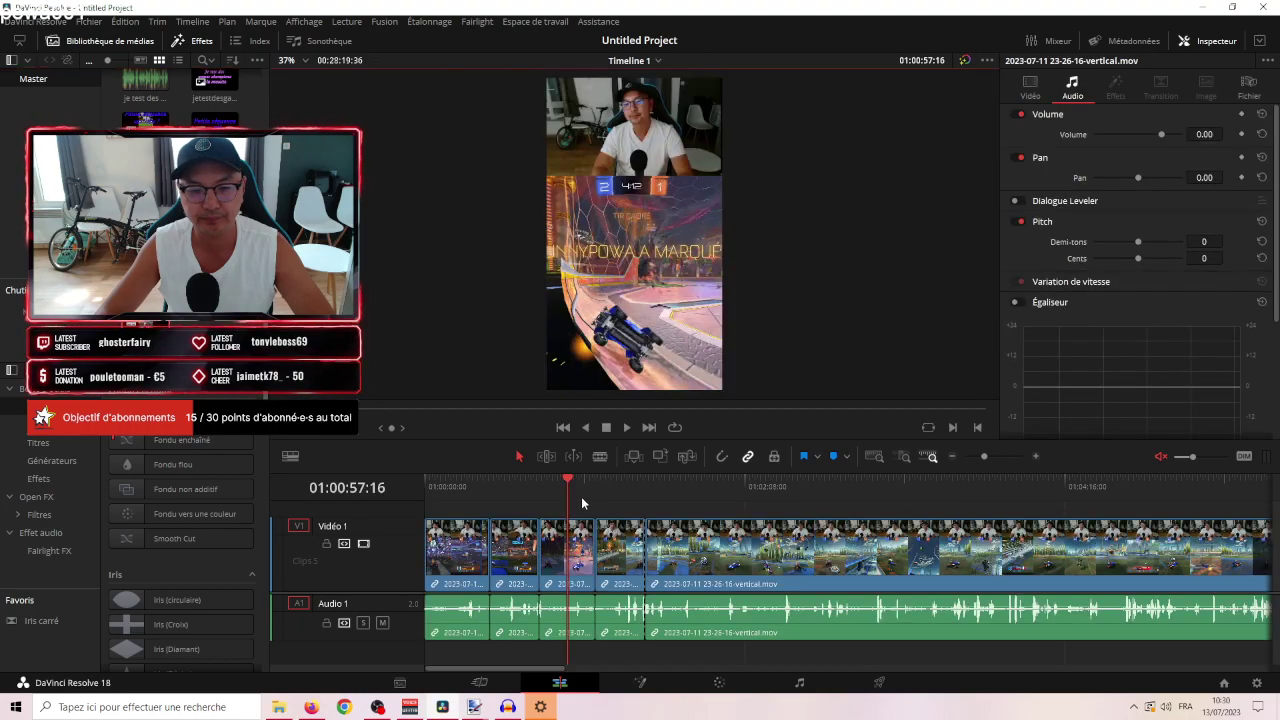
pyautogui.click(574, 550)
pyautogui.hotkey('ctrl', 'c')
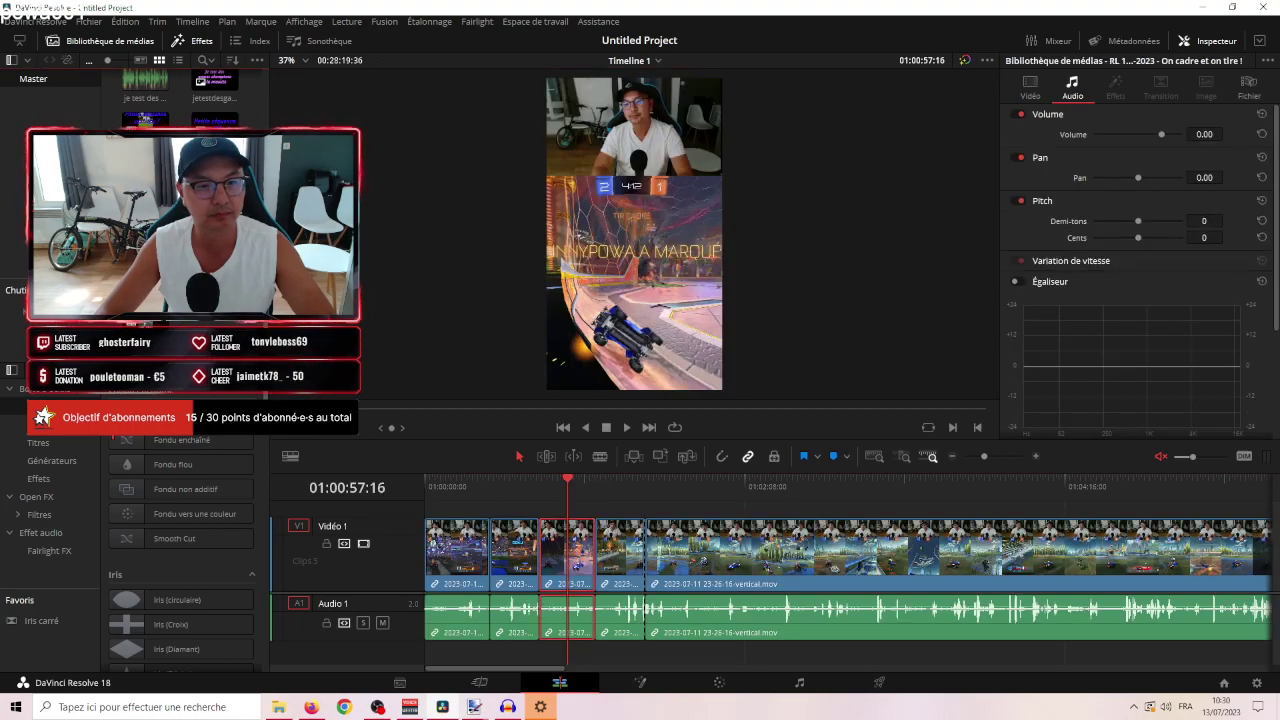
pyautogui.hotkey('ctrl', 'shift', 'z')
pyautogui.hotkey('ctrl', 'v')
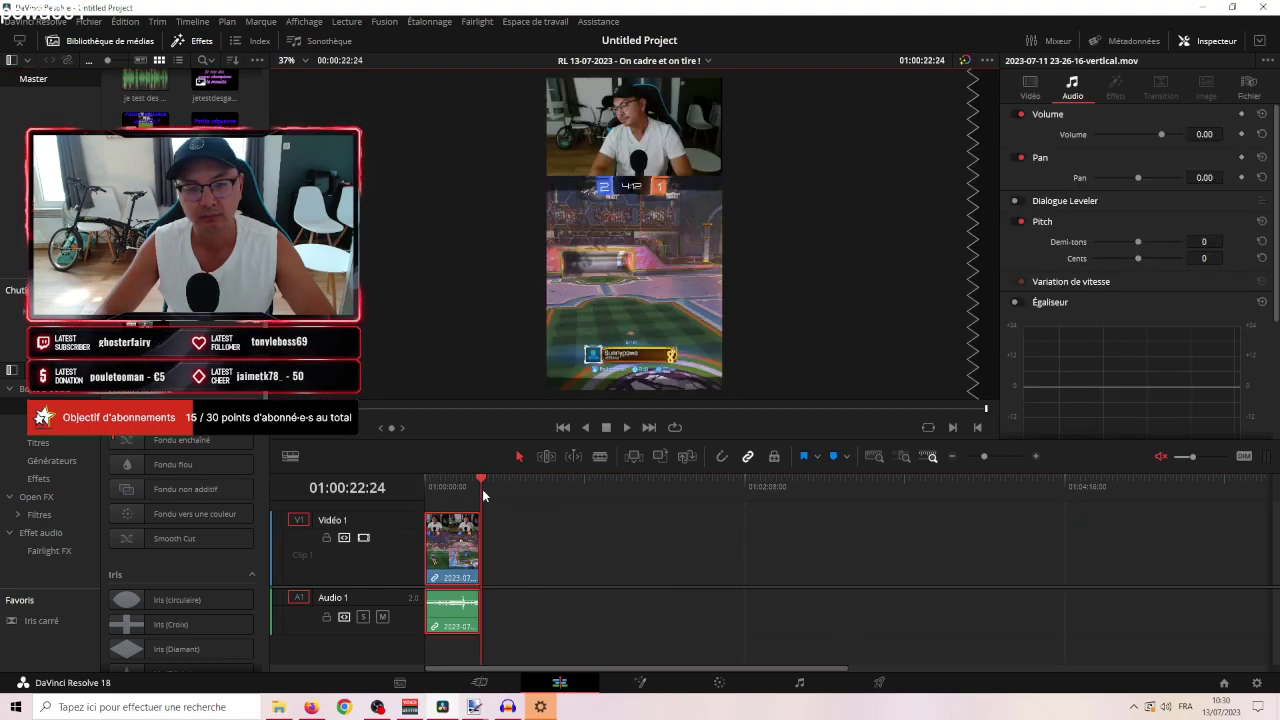
# Add the "On cadre et on tire !" timeline to the render queue and return to the Edit page.
pyautogui.moveTo(483, 489); pyautogui.dragTo(397, 491)
pyautogui.click(879, 682)
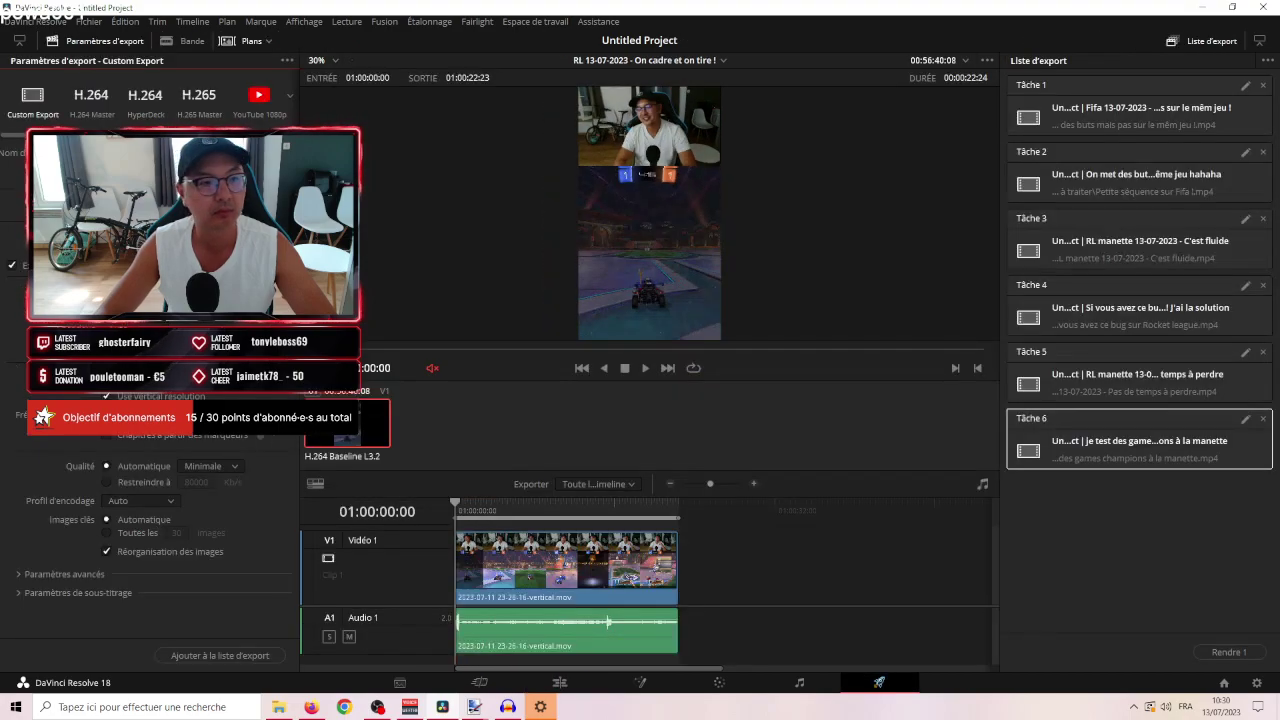
pyautogui.click(220, 656)
pyautogui.click(560, 682)
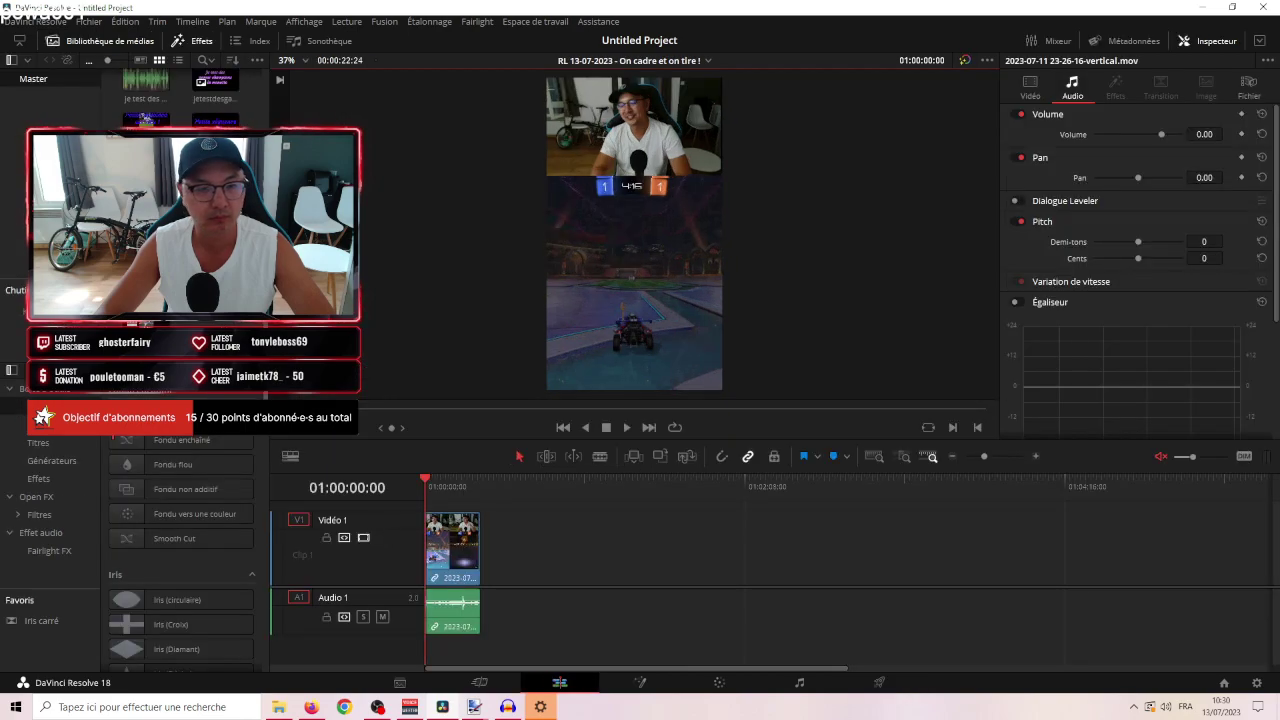
# Reopen Timeline 1 and review the first clip from its start through its goal.
pyautogui.moveTo(520, 487); pyautogui.dragTo(492, 490)
pyautogui.click(647, 429)
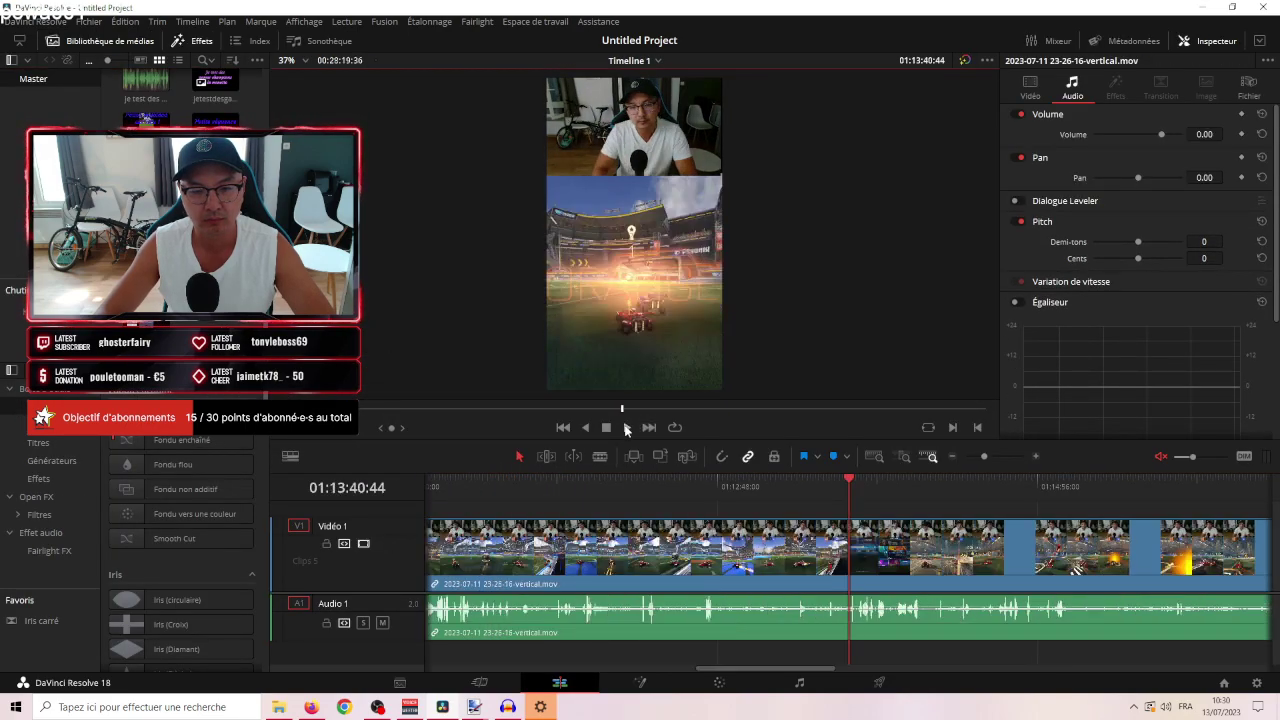
pyautogui.click(963, 456)
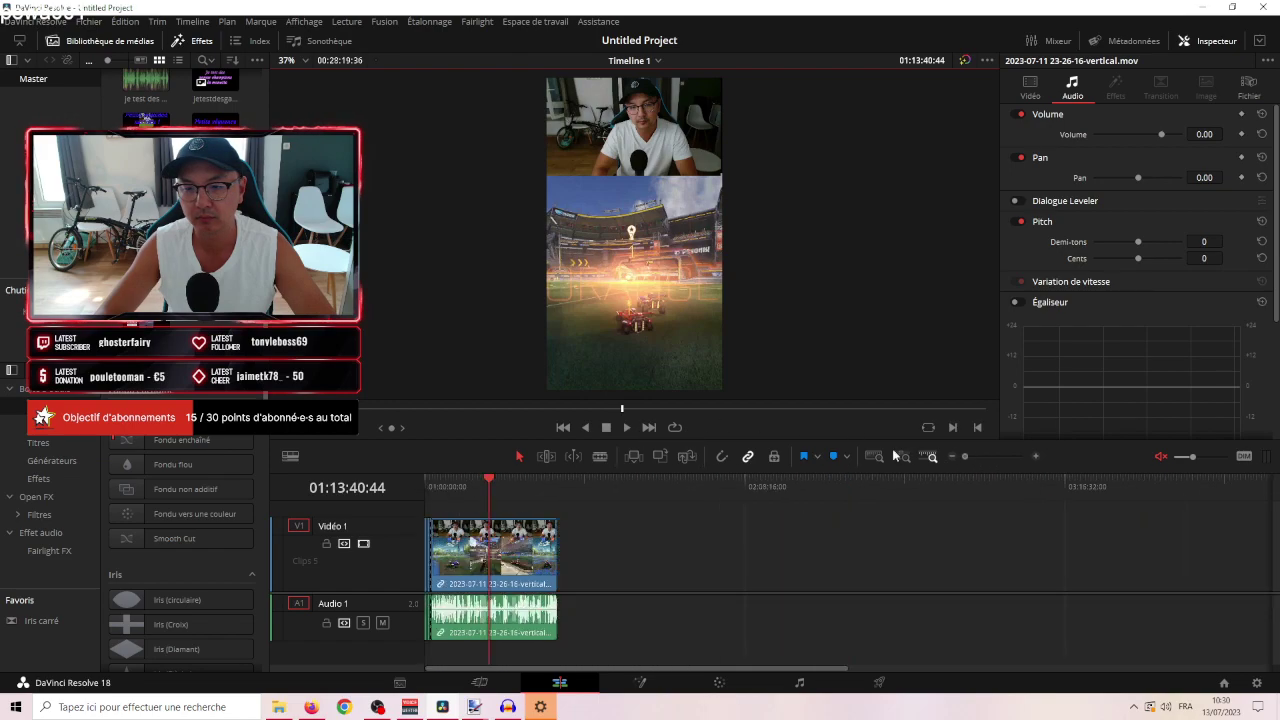
pyautogui.press('Home')
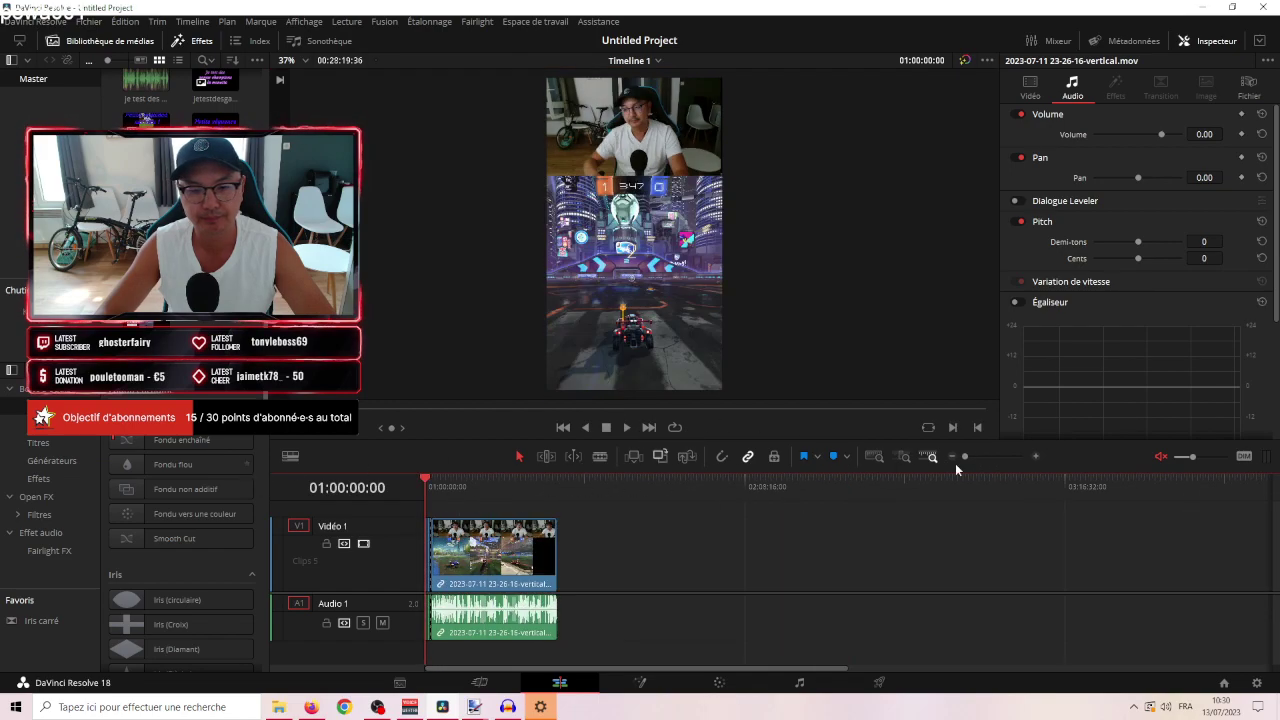
pyautogui.click(1037, 458)
pyautogui.click(1038, 458)
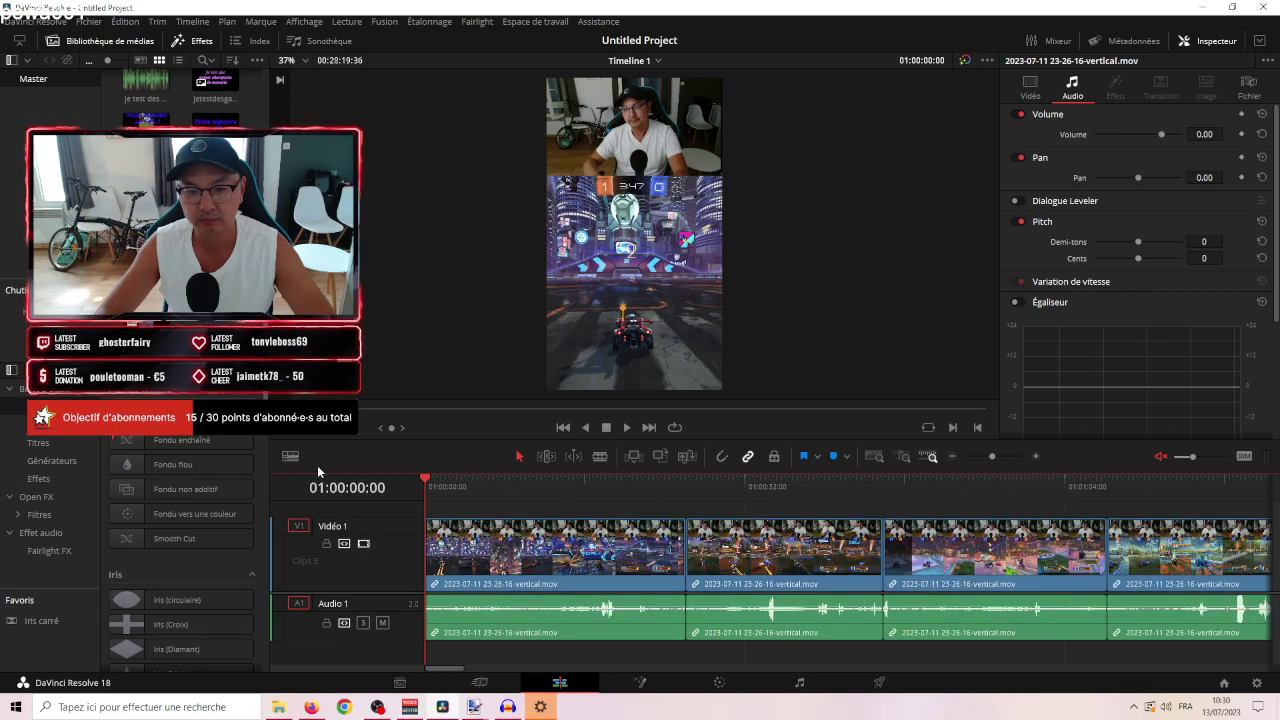
pyautogui.click(626, 427)
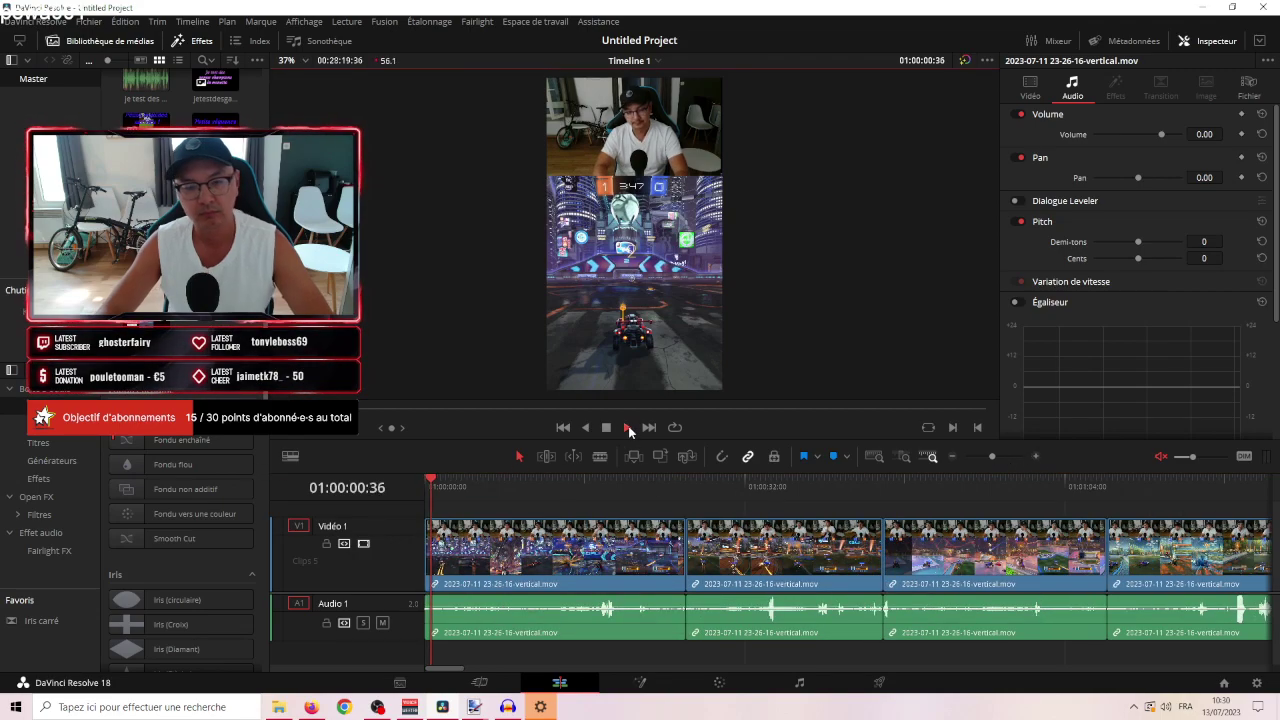
pyautogui.moveTo(446, 513); pyautogui.dragTo(531, 508)
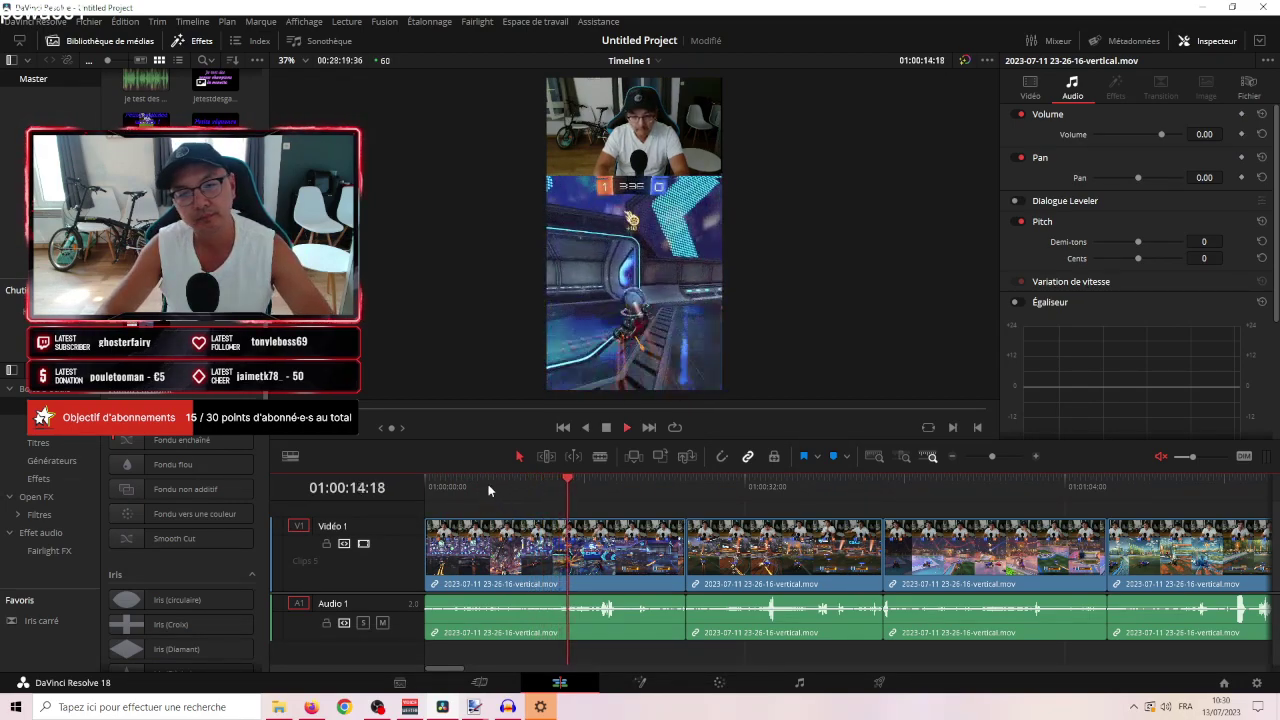
pyautogui.click(606, 428)
# Copy the first two goal clips of Timeline 1 into a new timeline named "RL 13-07-2023 - Les petites récupérations !!".
pyautogui.moveTo(648, 659); pyautogui.dragTo(809, 592)
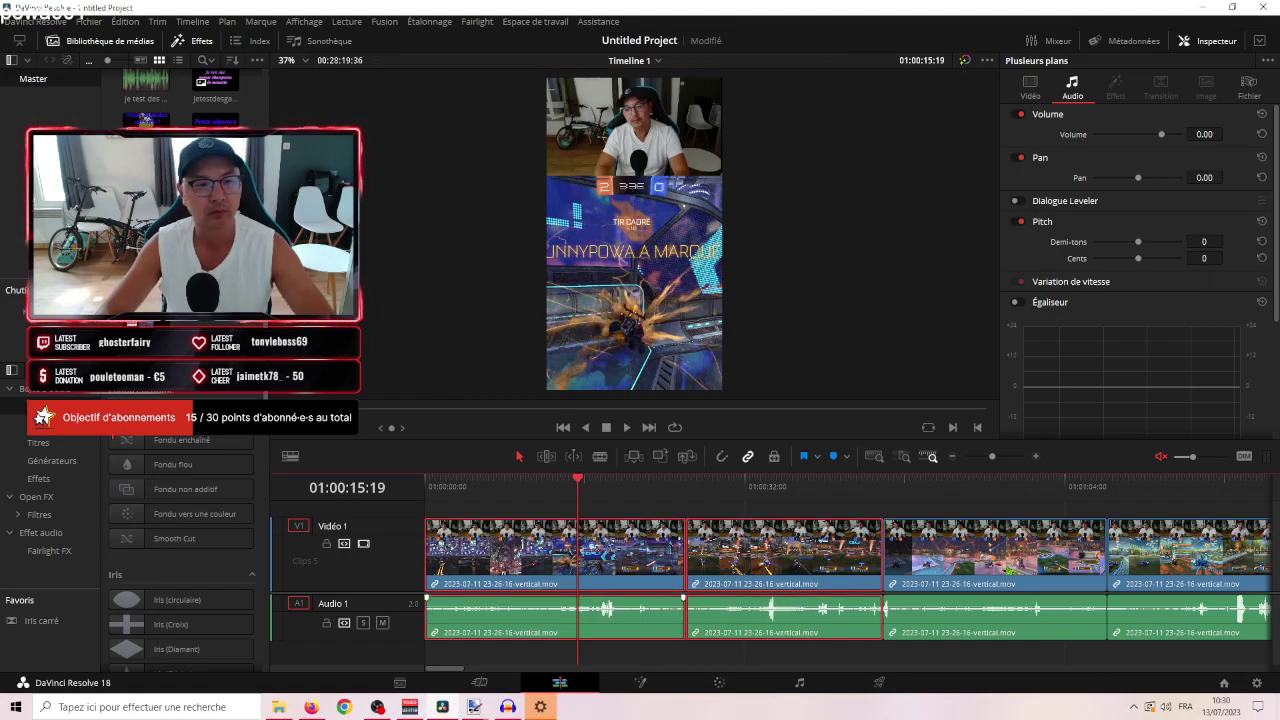
pyautogui.rightClick(228, 342)
pyautogui.click(470, 367)
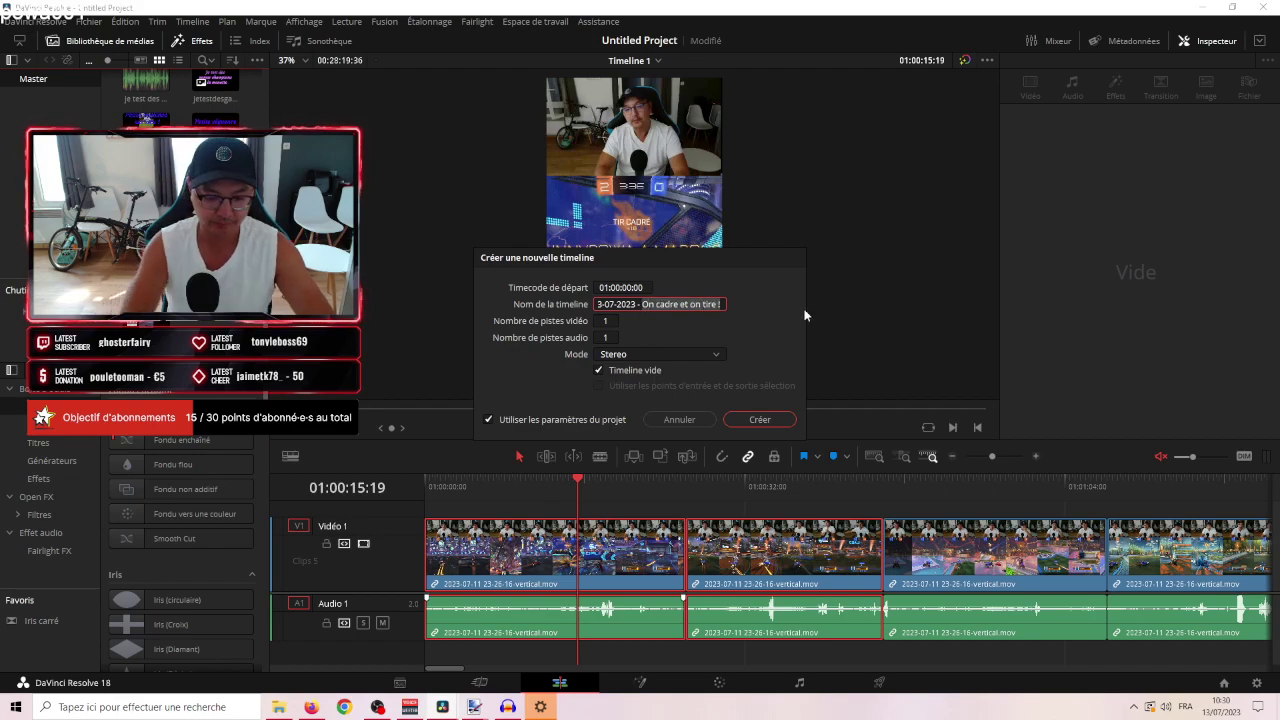
pyautogui.write('Les')
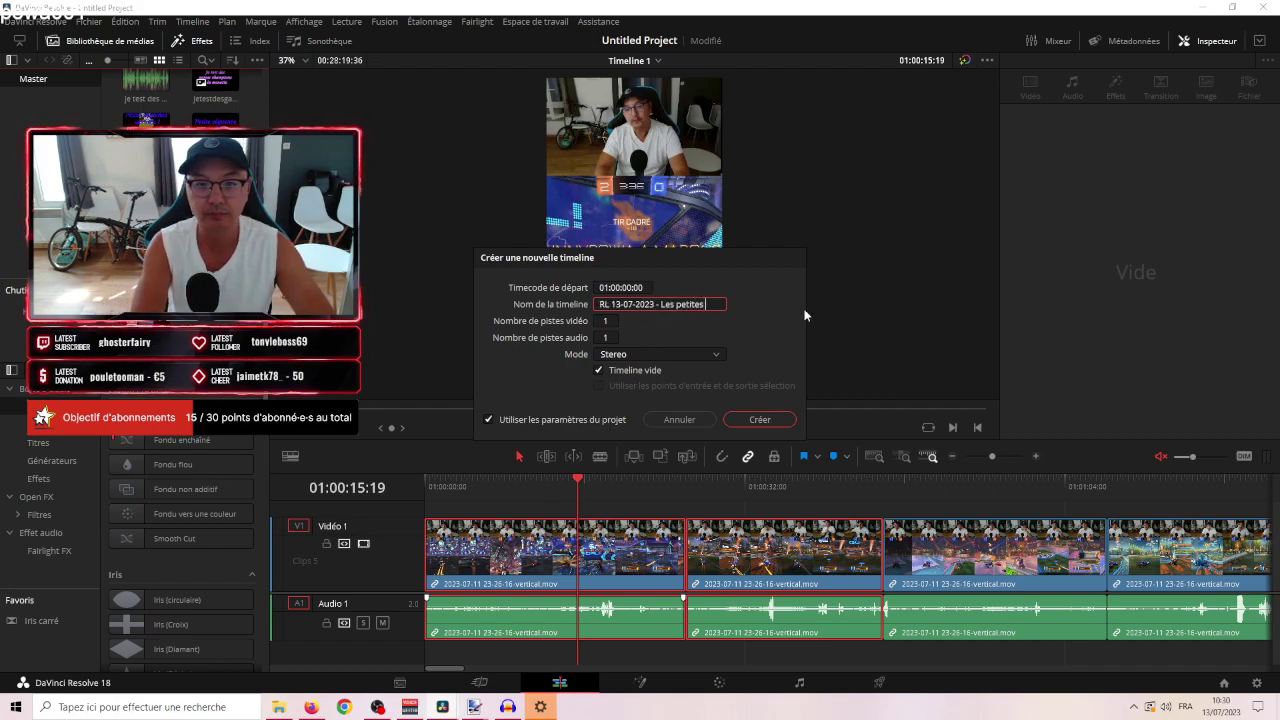
pyautogui.write(' petites récupérations !!')
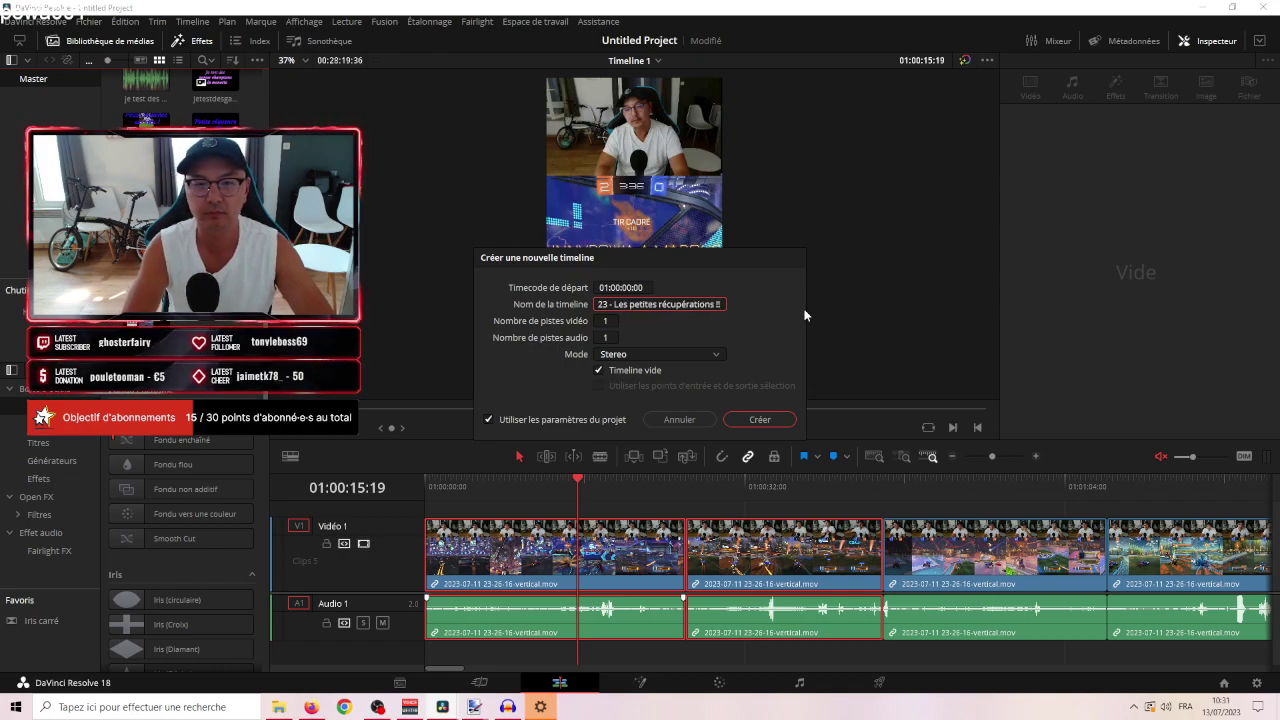
pyautogui.press('Return')
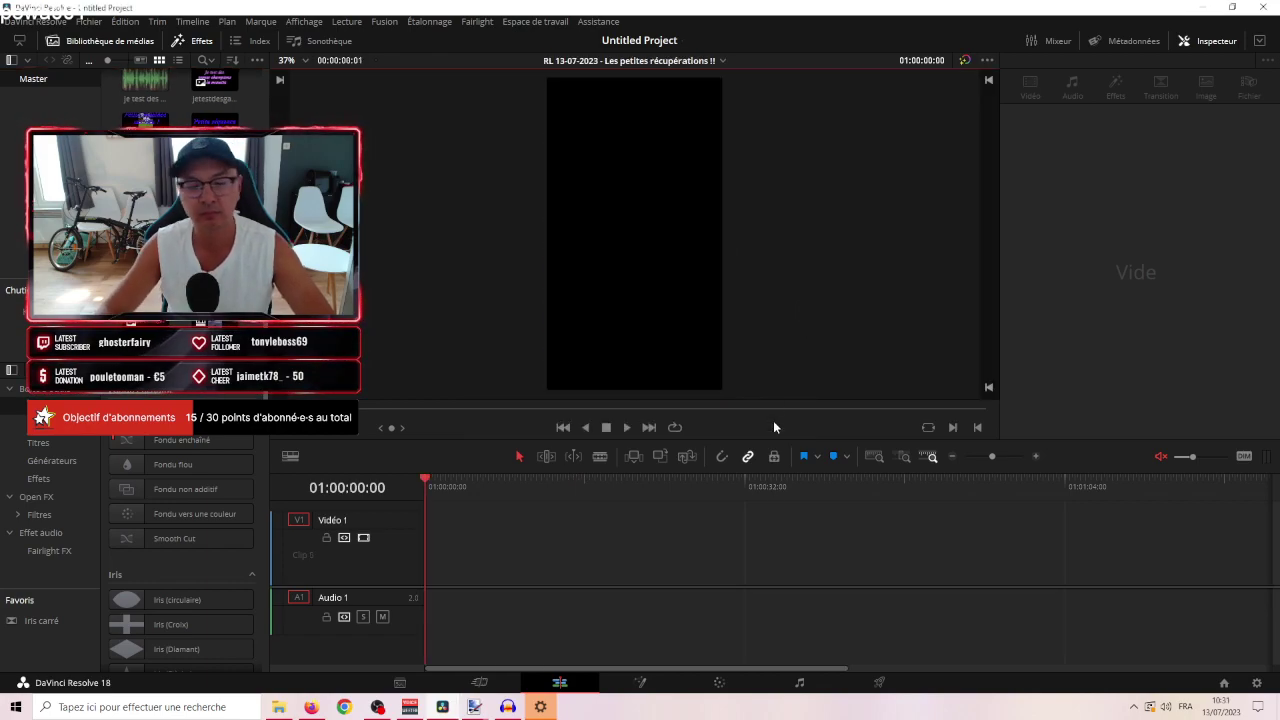
pyautogui.hotkey('ctrl', 'v')
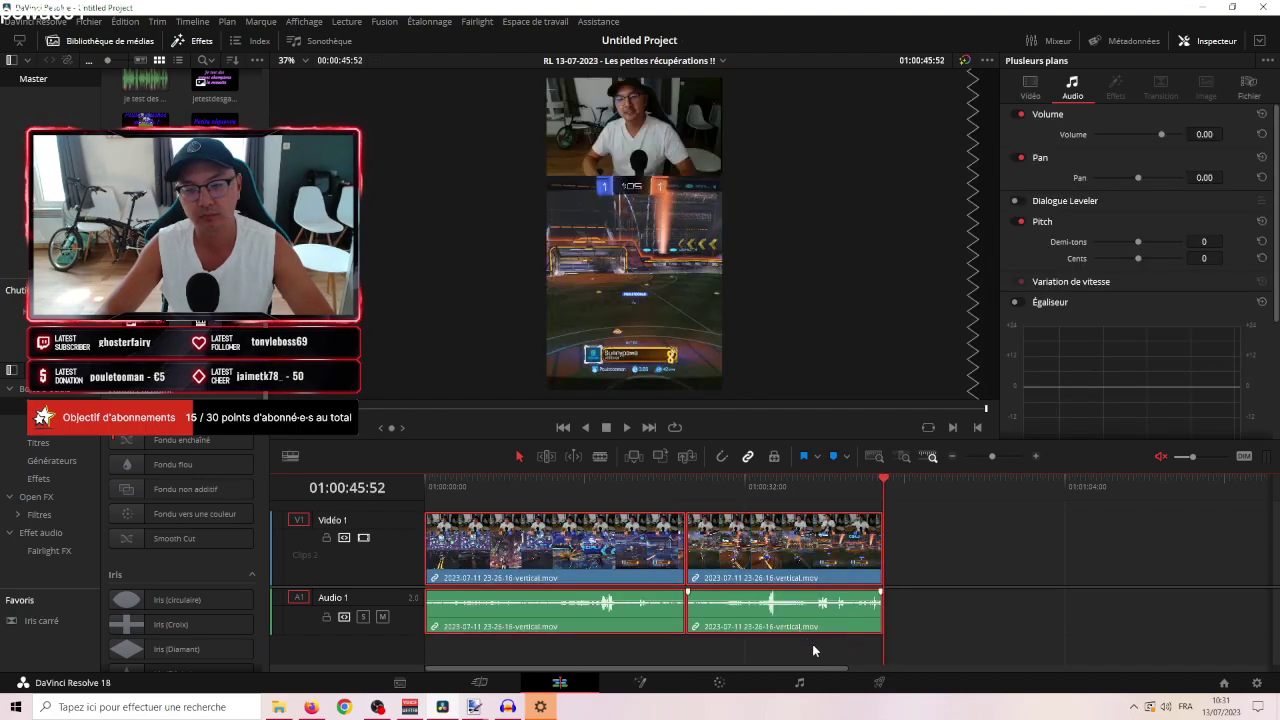
# Add the "Les petites récupérations !!" timeline to the render queue and go back to the Edit page.
pyautogui.click(879, 682)
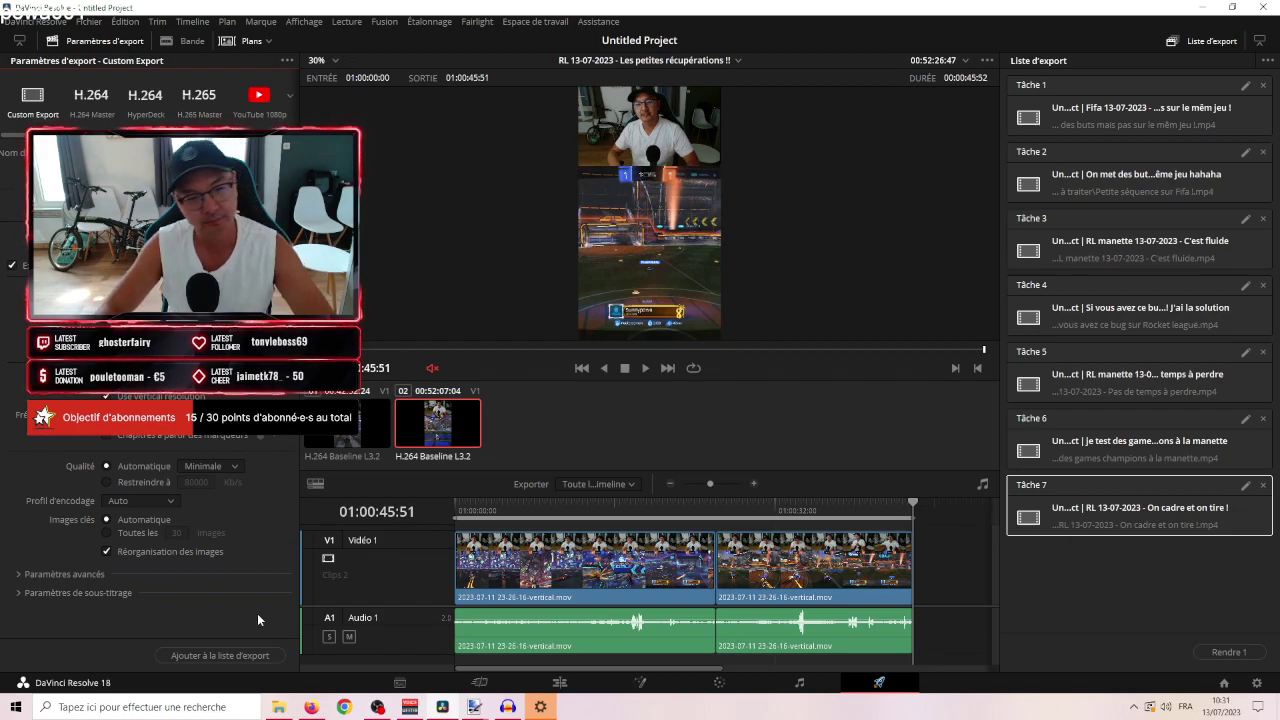
pyautogui.click(248, 655)
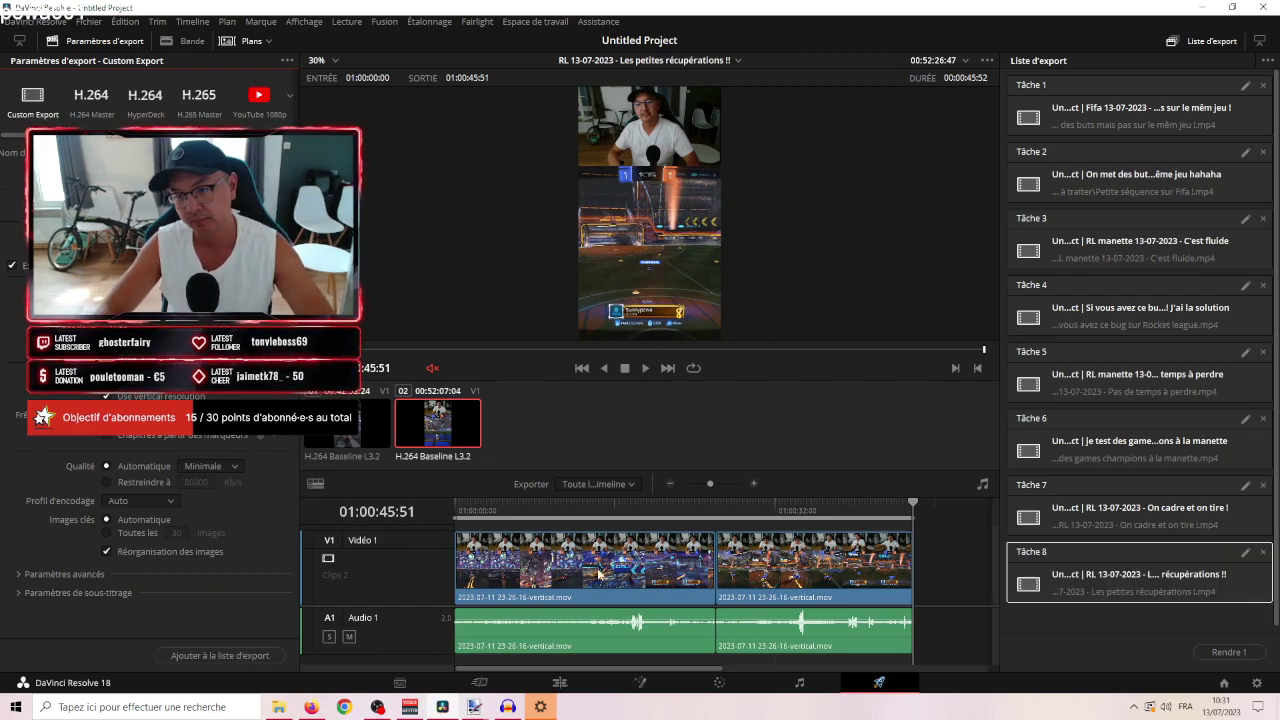
pyautogui.click(400, 682)
pyautogui.click(552, 682)
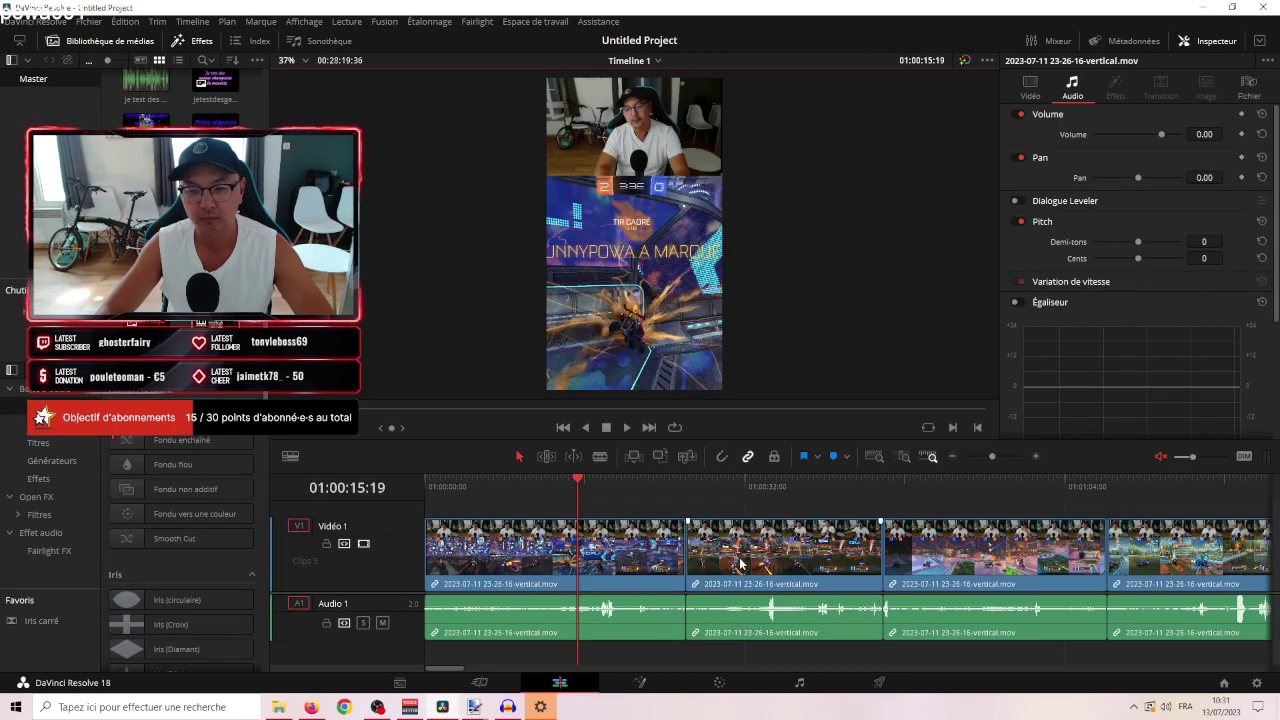
# Review the fourth clip in Timeline 1 from its start through its goal.
pyautogui.click(953, 458)
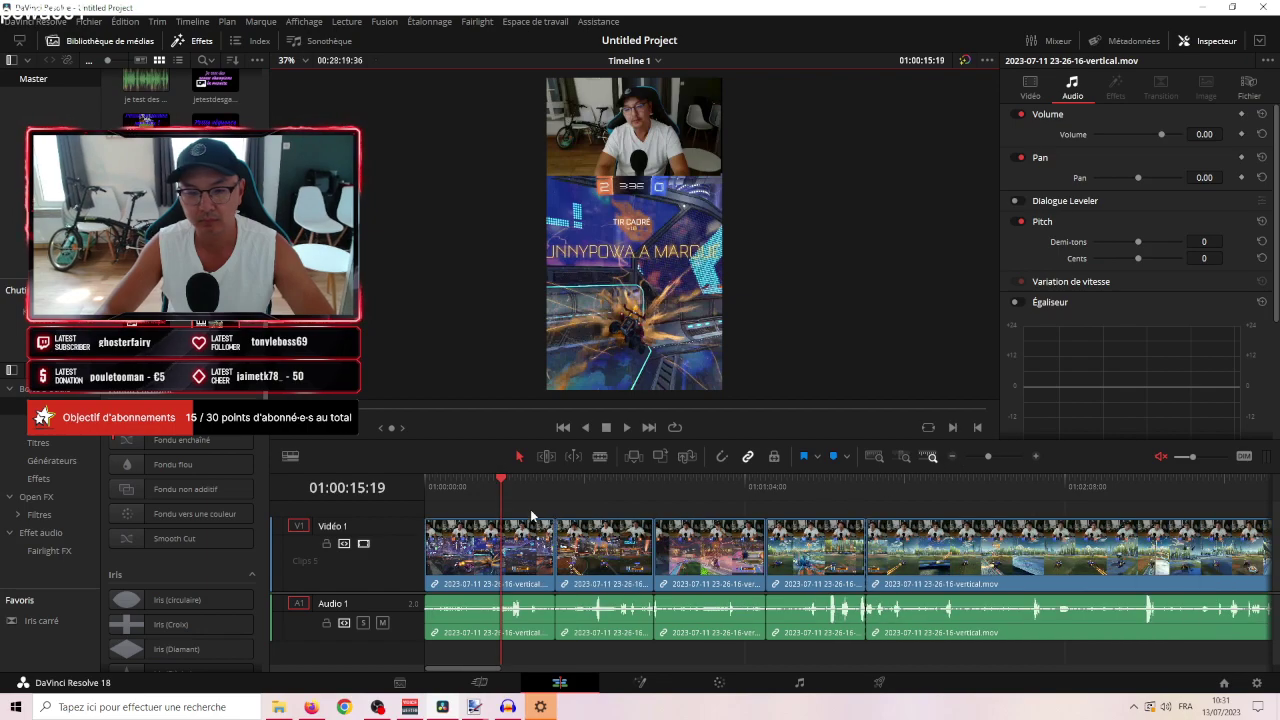
pyautogui.moveTo(530, 510); pyautogui.dragTo(768, 504)
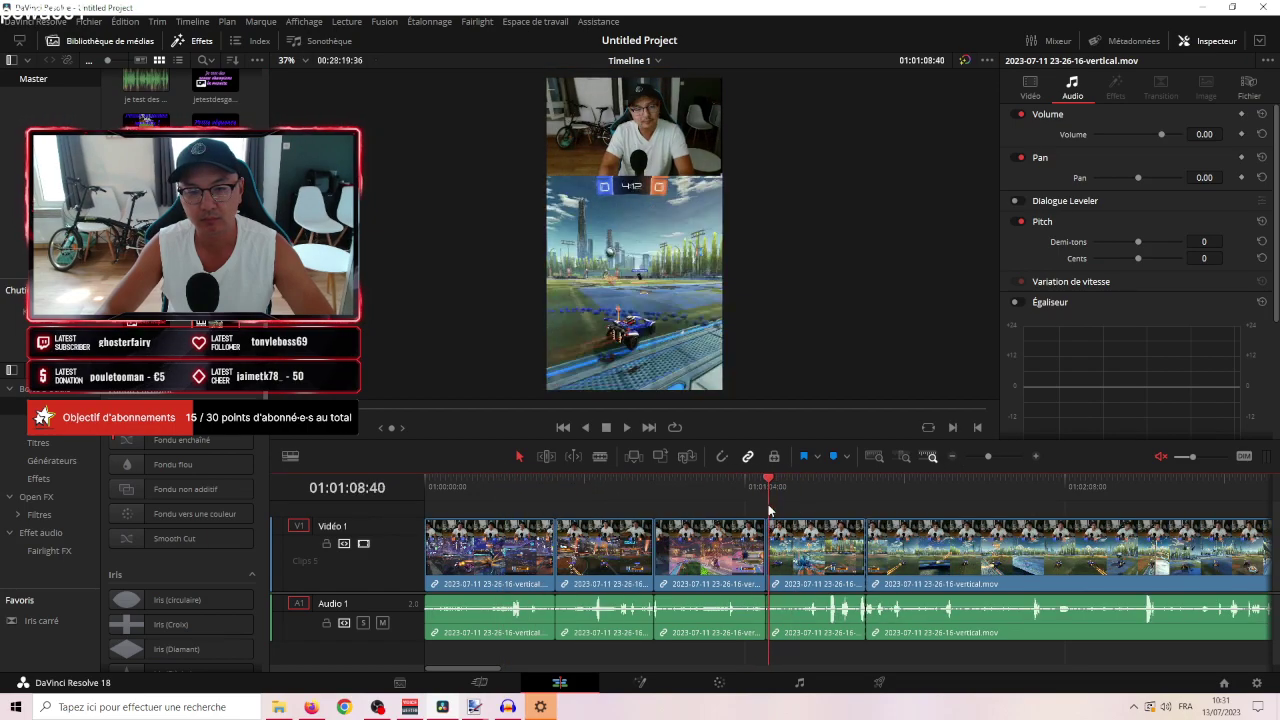
pyautogui.click(627, 427)
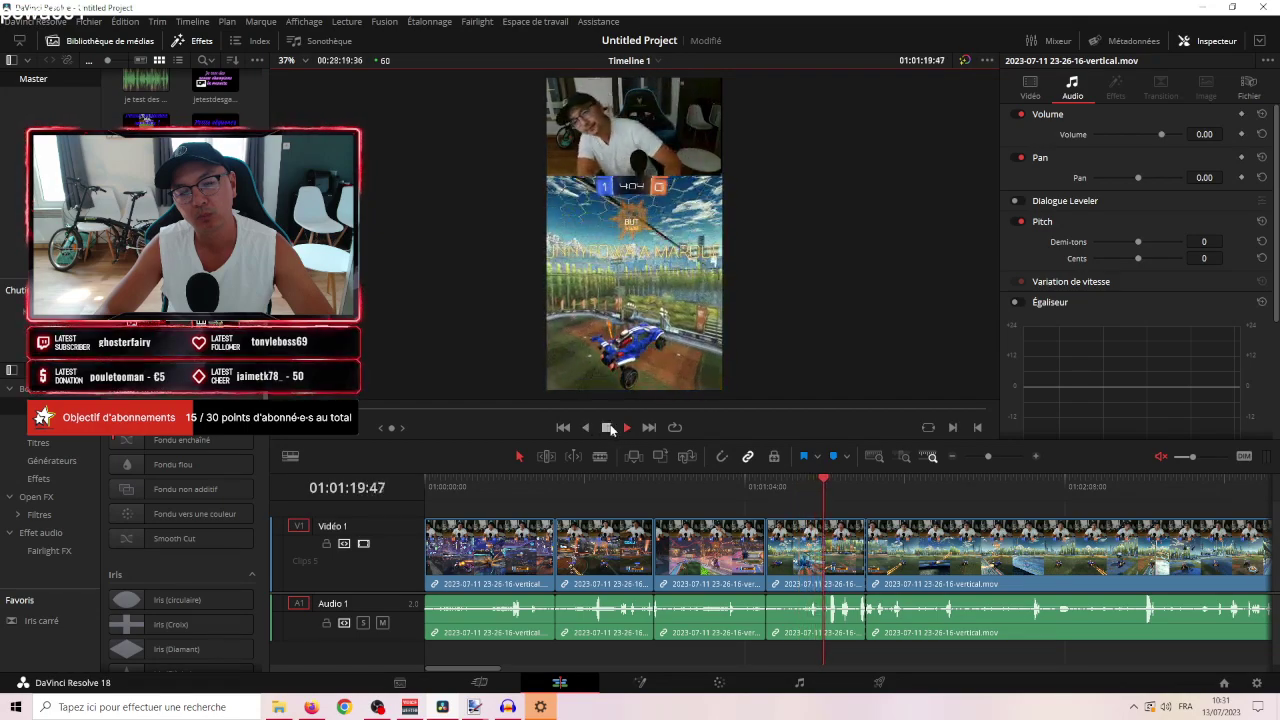
pyautogui.click(607, 427)
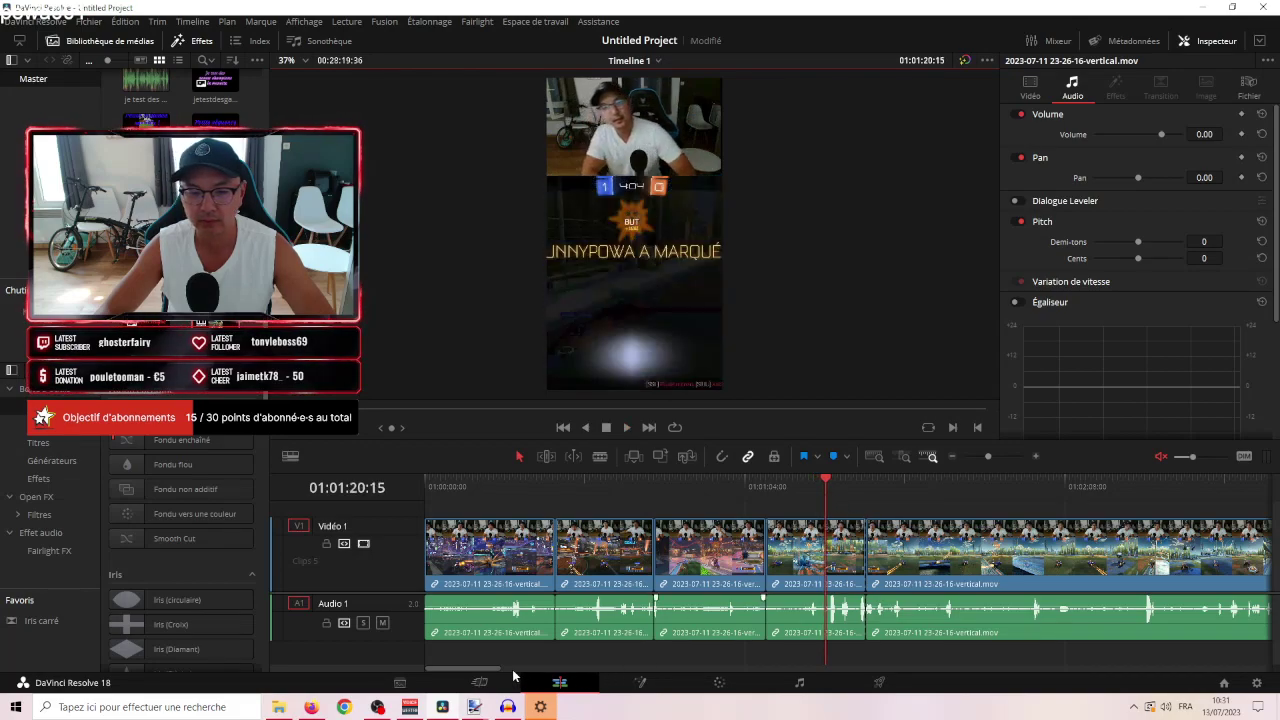
# Scrub through the long last clip of Timeline 1 to look for the next goal worth keeping.
pyautogui.hscroll(6, 517, 668)
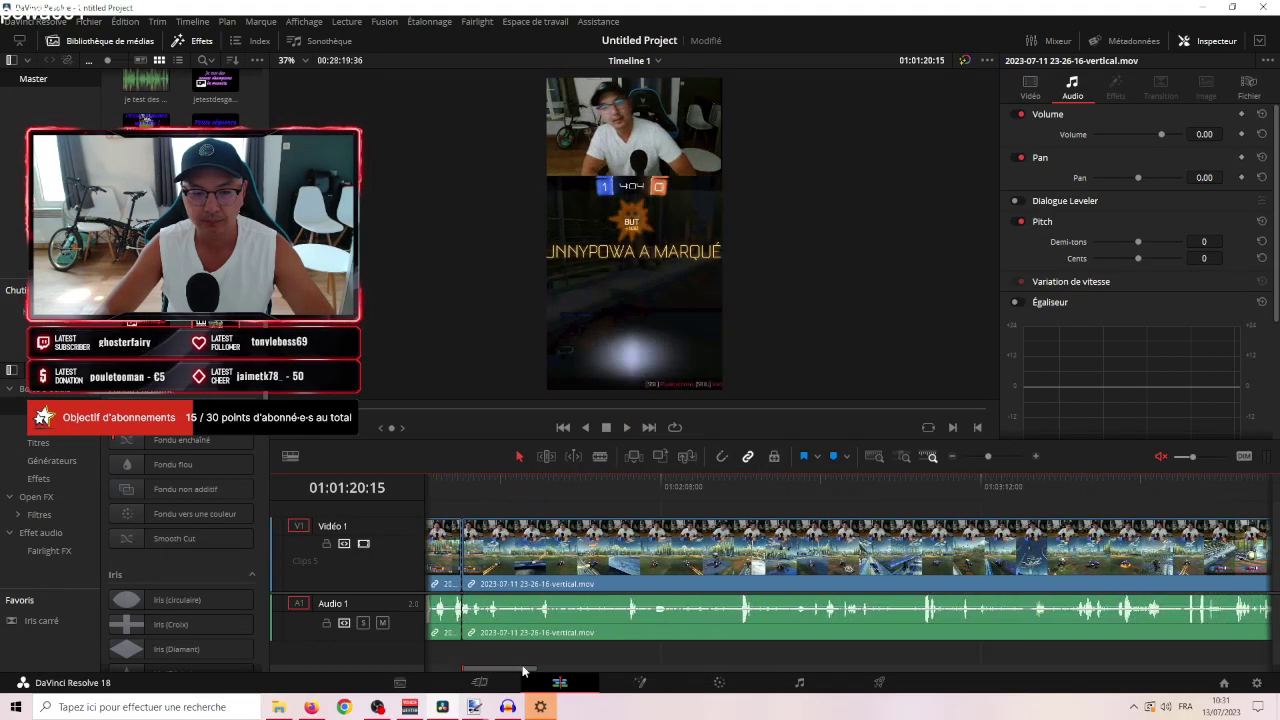
pyautogui.hscroll(-3, 514, 650)
pyautogui.click(587, 490)
pyautogui.moveTo(591, 492); pyautogui.dragTo(608, 515)
pyautogui.moveTo(517, 672); pyautogui.dragTo(528, 668)
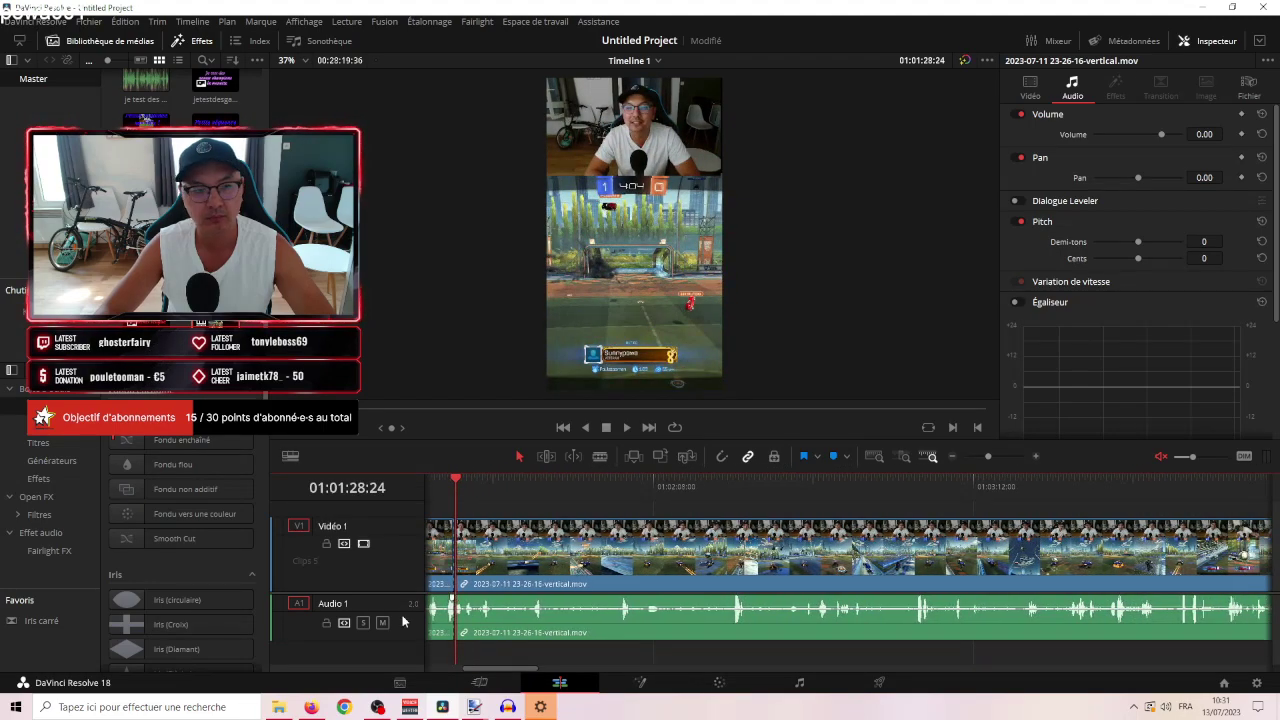
pyautogui.moveTo(463, 488); pyautogui.dragTo(561, 507)
pyautogui.moveTo(613, 520); pyautogui.dragTo(667, 527)
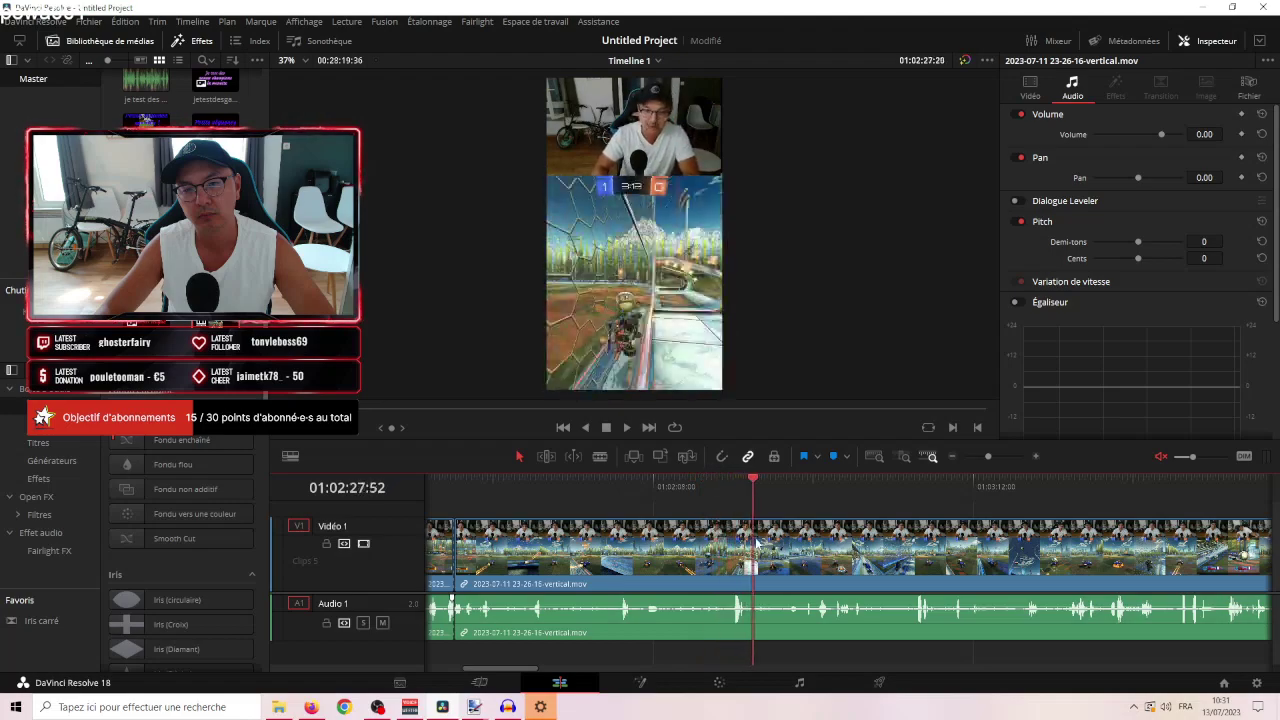
pyautogui.moveTo(848, 548); pyautogui.dragTo(1124, 548)
pyautogui.moveTo(988, 456); pyautogui.dragTo(984, 456)
pyautogui.moveTo(837, 488); pyautogui.dragTo(1066, 508)
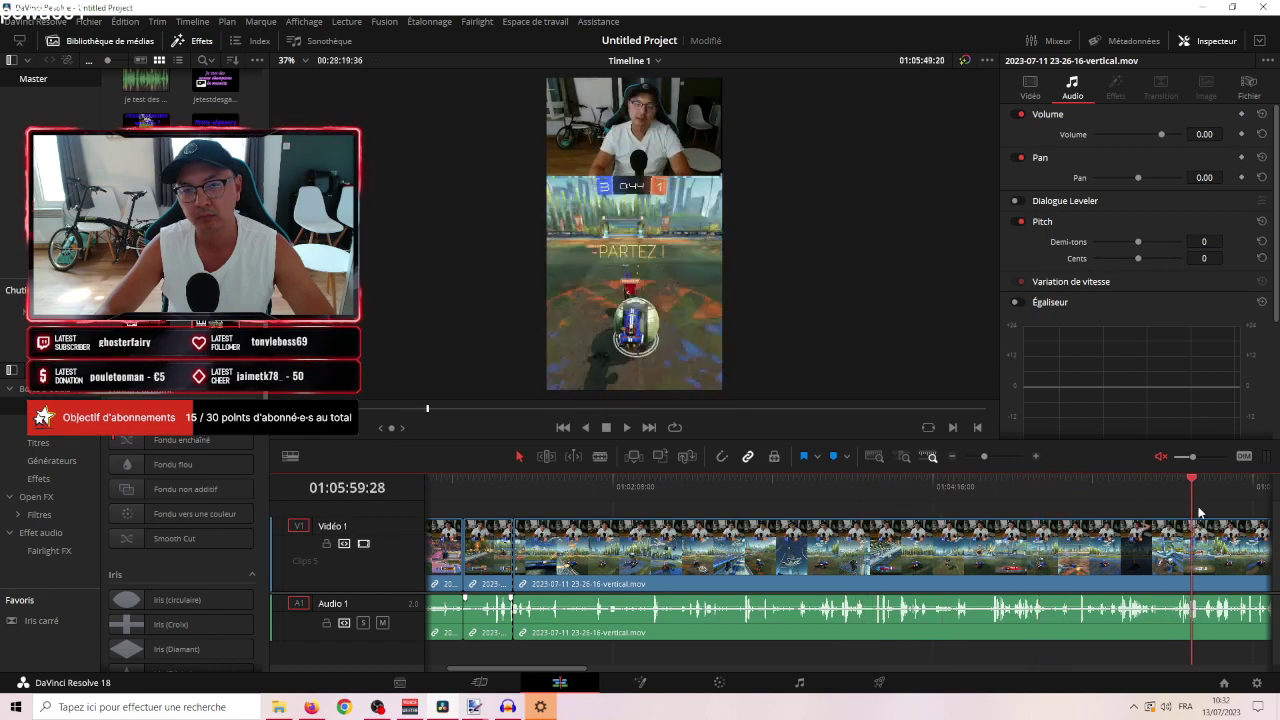
pyautogui.moveTo(1197, 506); pyautogui.dragTo(1201, 504)
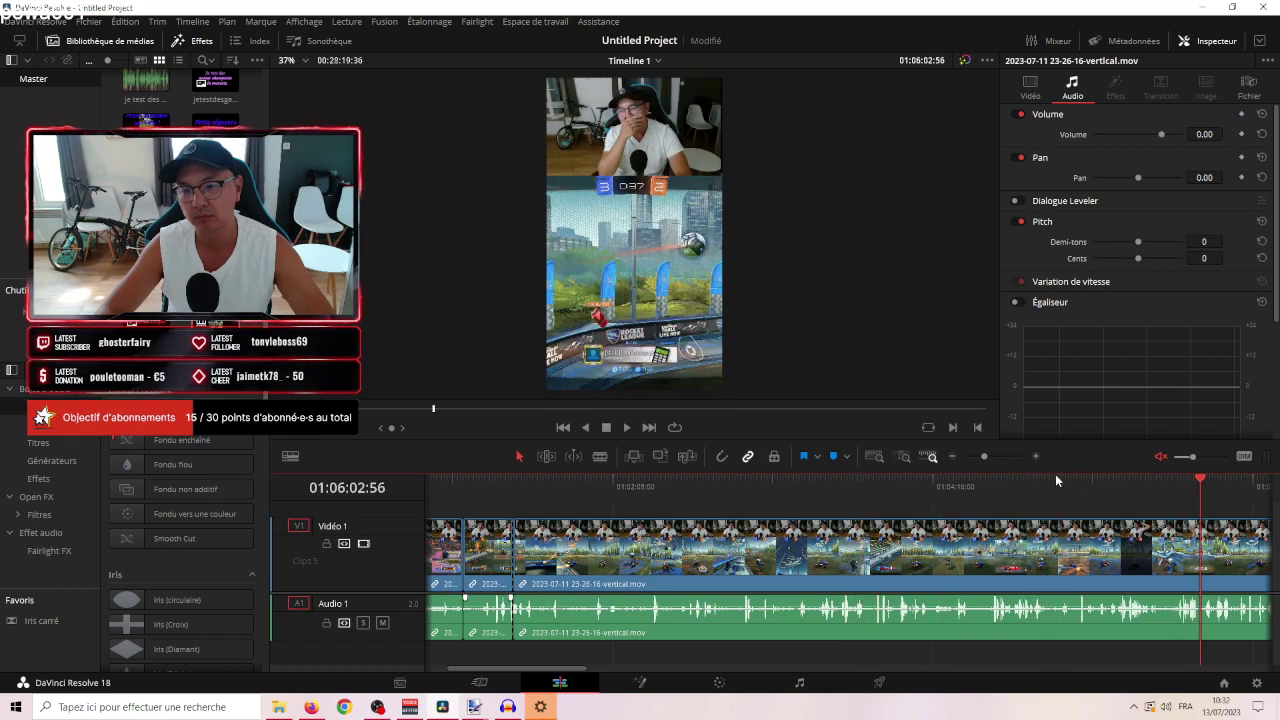
pyautogui.click(951, 457)
pyautogui.moveTo(855, 478); pyautogui.dragTo(1167, 514)
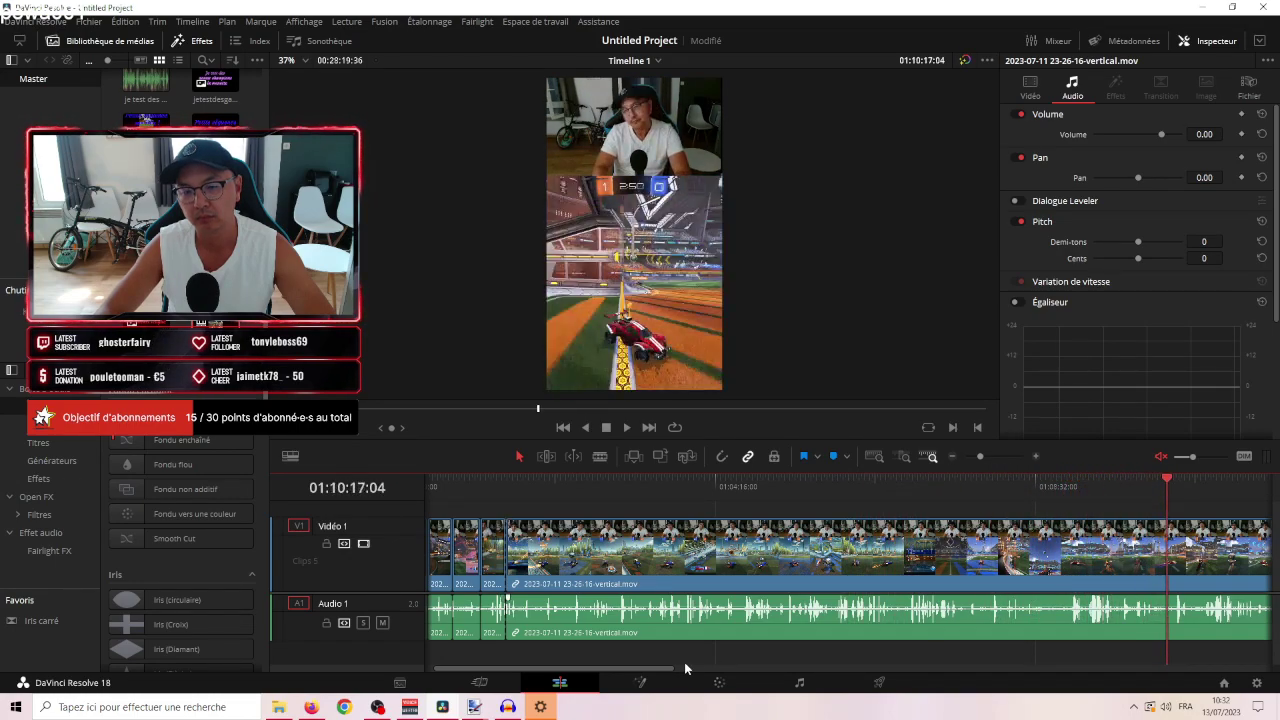
# Split the long last clip of Timeline 1 at 01:19:38:40 and ripple delete the part before the cut.
pyautogui.moveTo(667, 668); pyautogui.dragTo(828, 670)
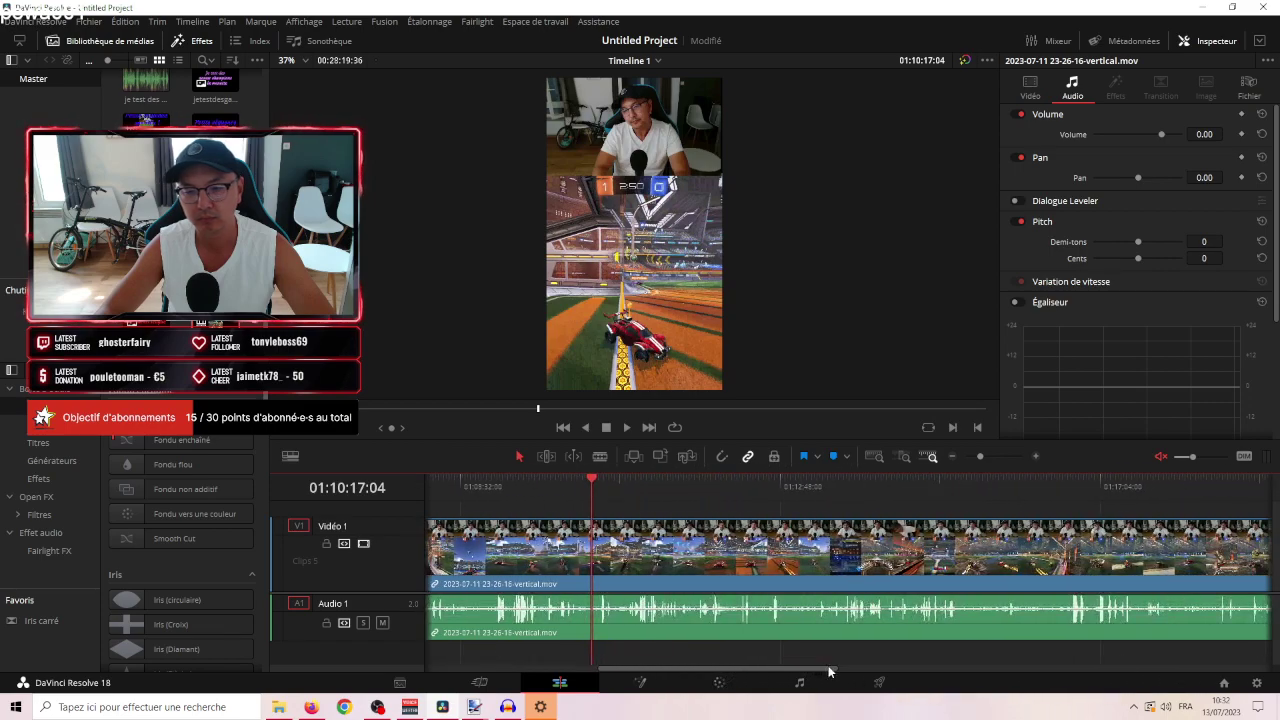
pyautogui.moveTo(597, 491); pyautogui.dragTo(1174, 536)
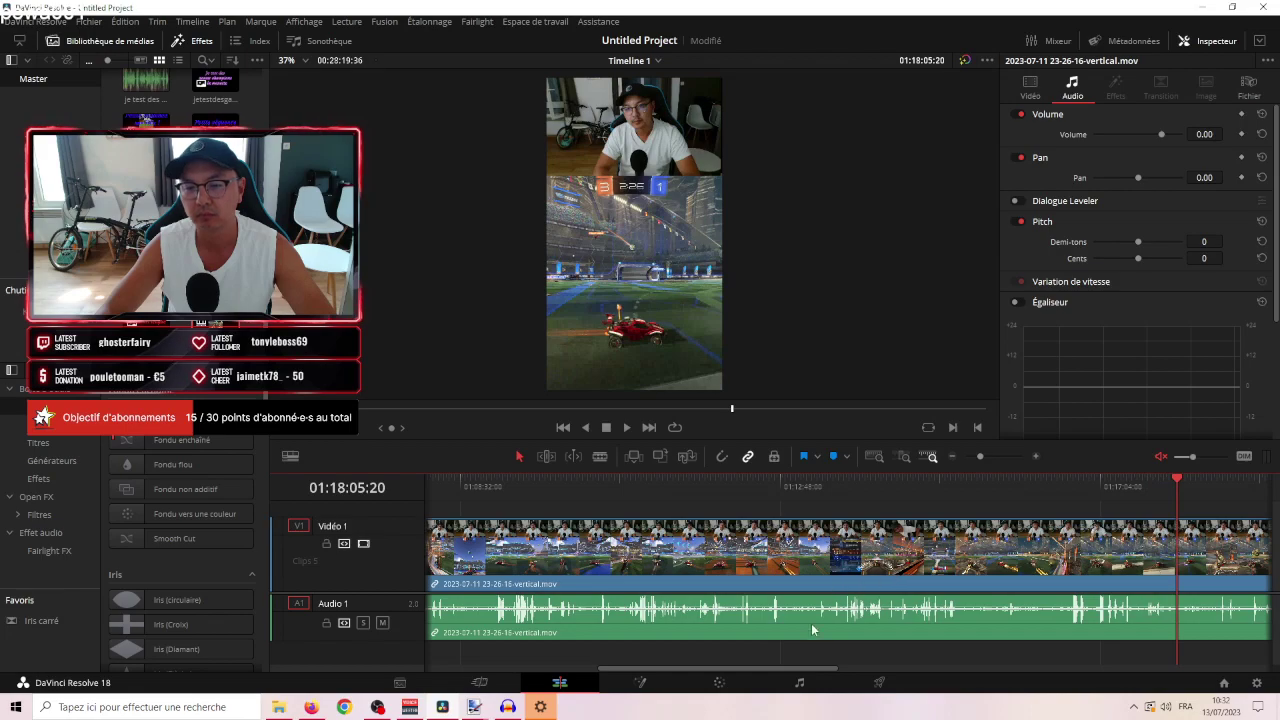
pyautogui.moveTo(818, 669); pyautogui.dragTo(914, 659)
pyautogui.moveTo(781, 499); pyautogui.dragTo(895, 490)
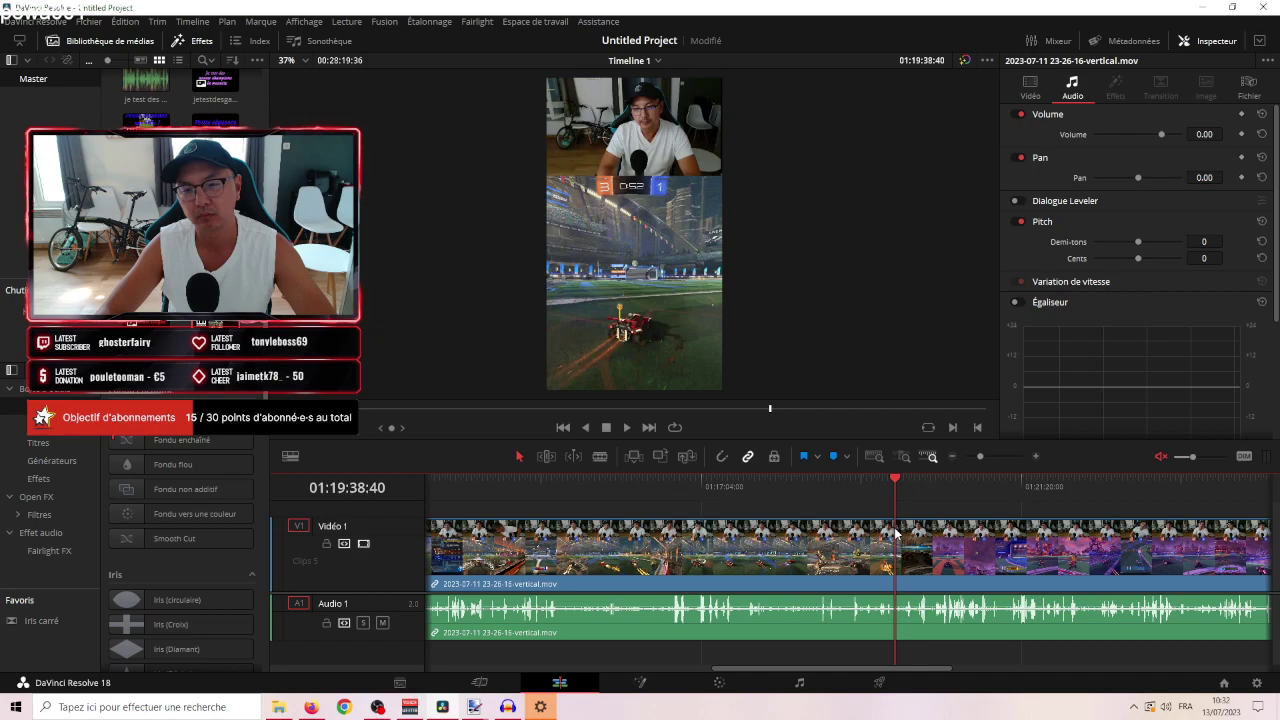
pyautogui.hotkey('ctrl', 'b')
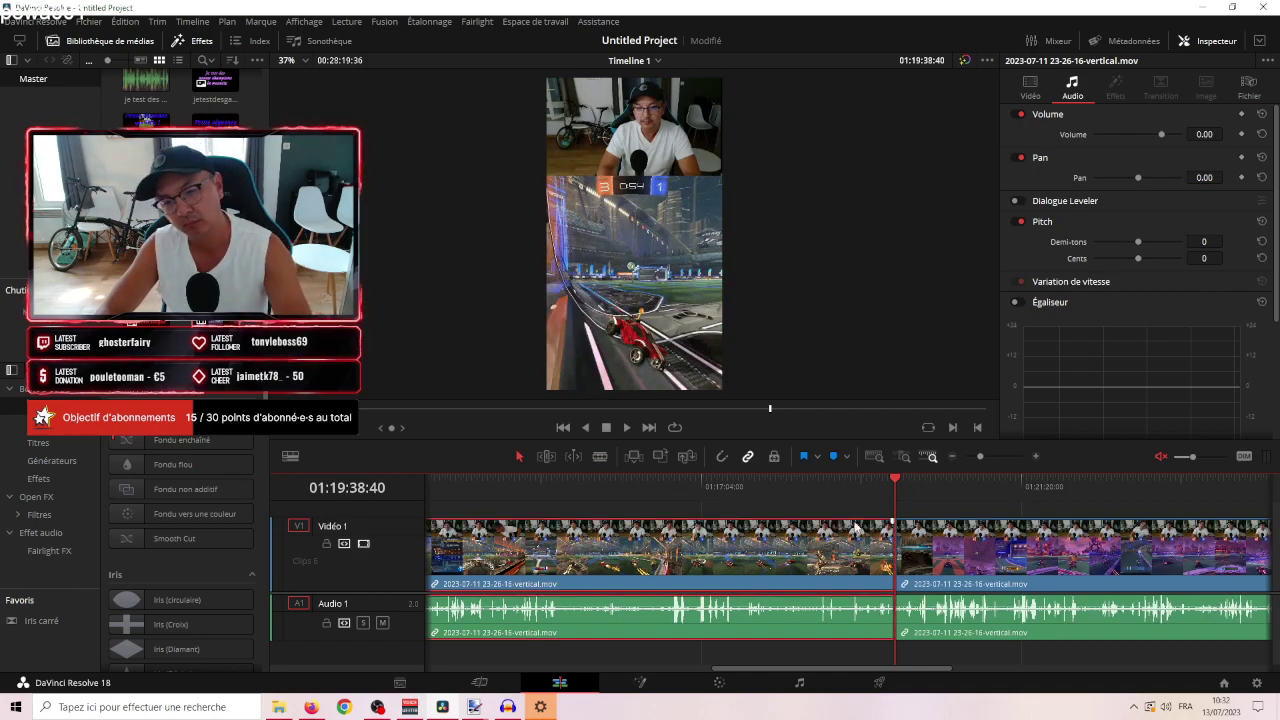
pyautogui.press('Delete')
# Play the fifth clip through its goal and split it at 01:02:02:40 on the end-of-match scoreboard.
pyautogui.click(627, 427)
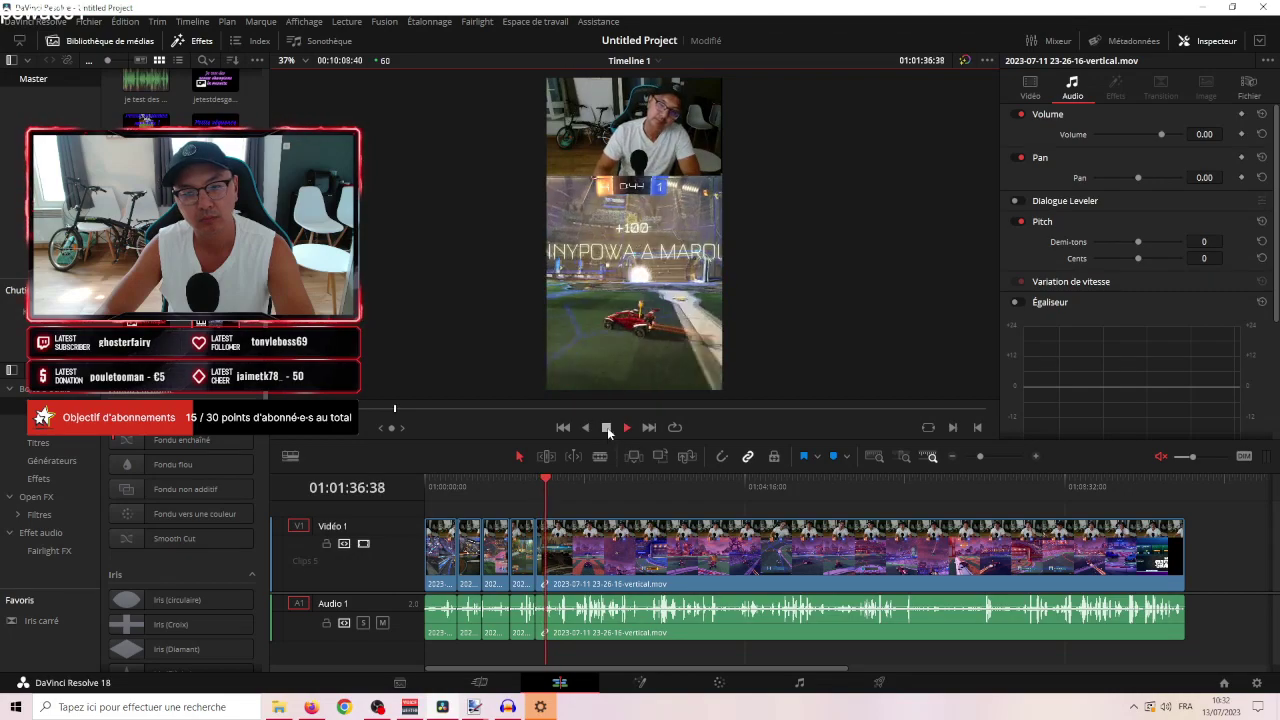
pyautogui.click(607, 427)
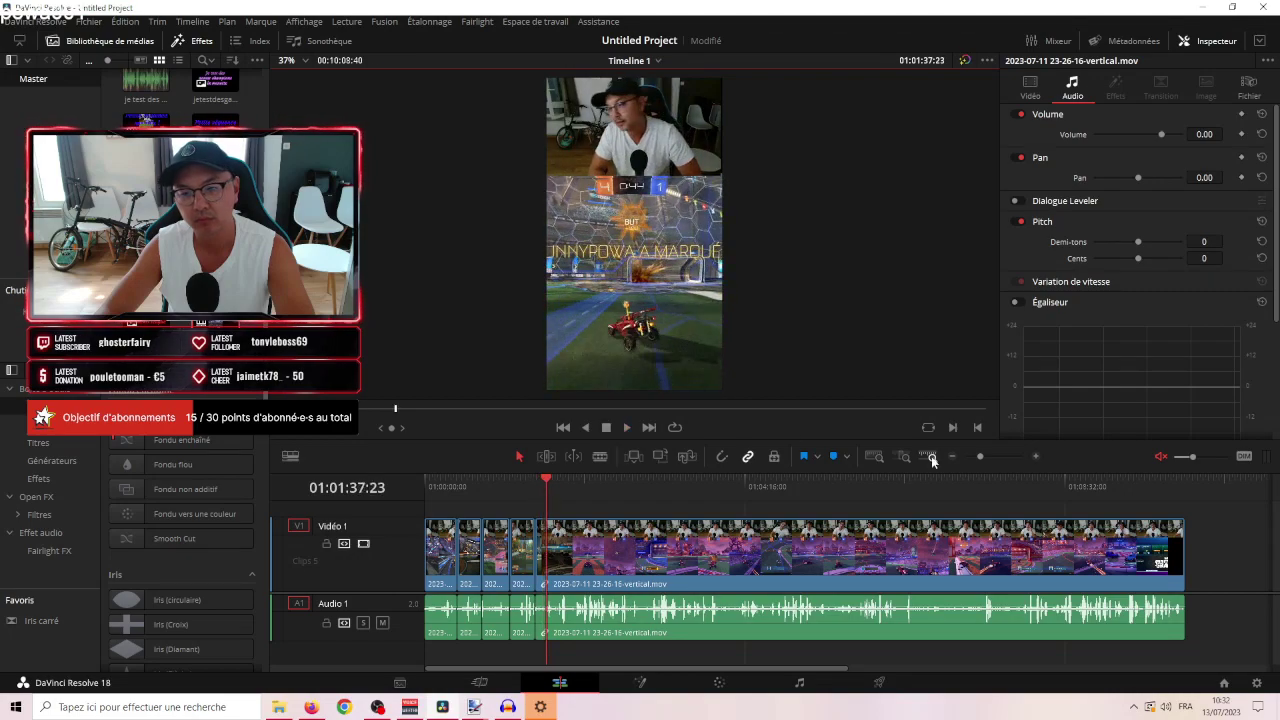
pyautogui.click(1037, 455)
pyautogui.moveTo(672, 483); pyautogui.dragTo(731, 497)
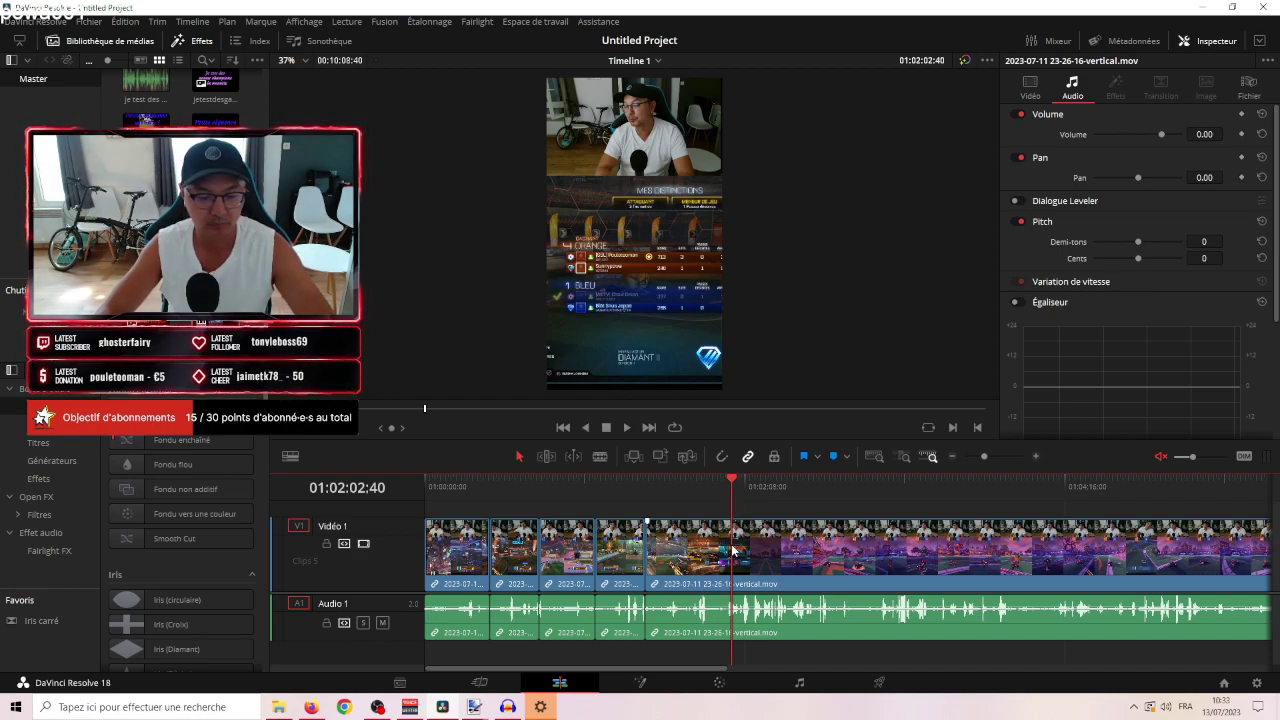
pyautogui.hotkey('ctrl', 'b')
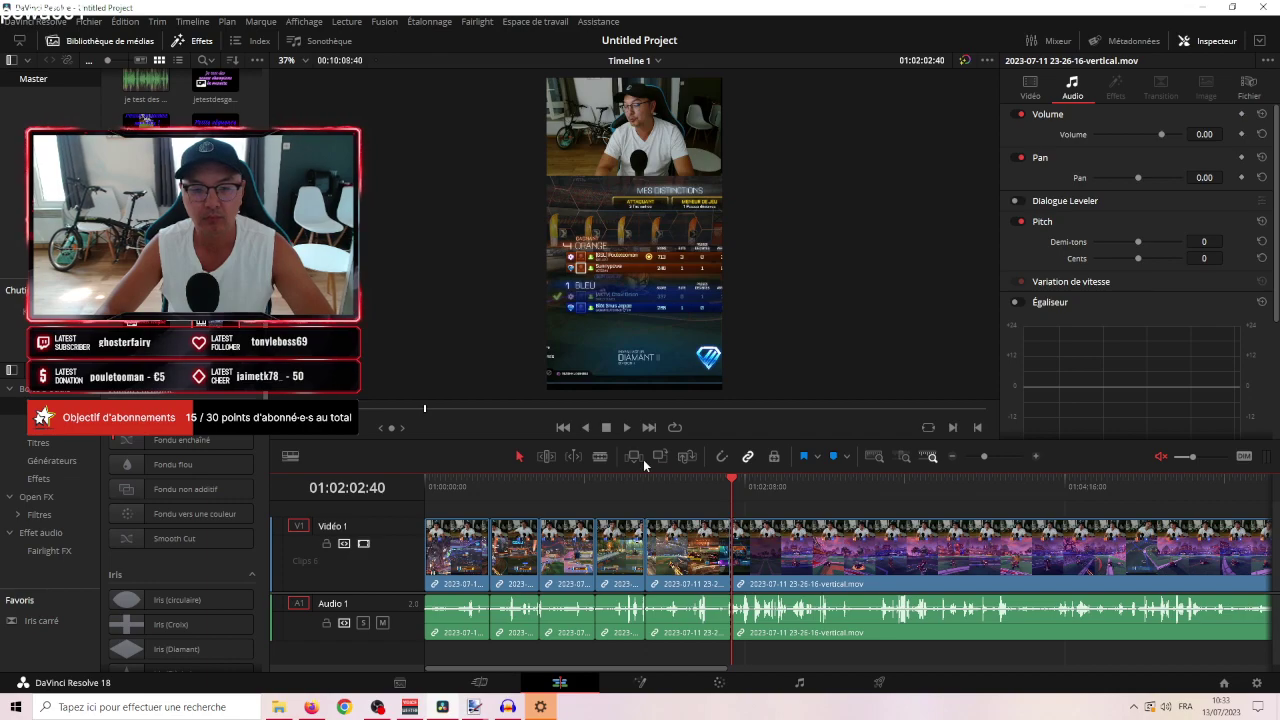
# Create a new empty timeline named "Merci pour la passe !" using the project settings.
pyautogui.rightClick(232, 350)
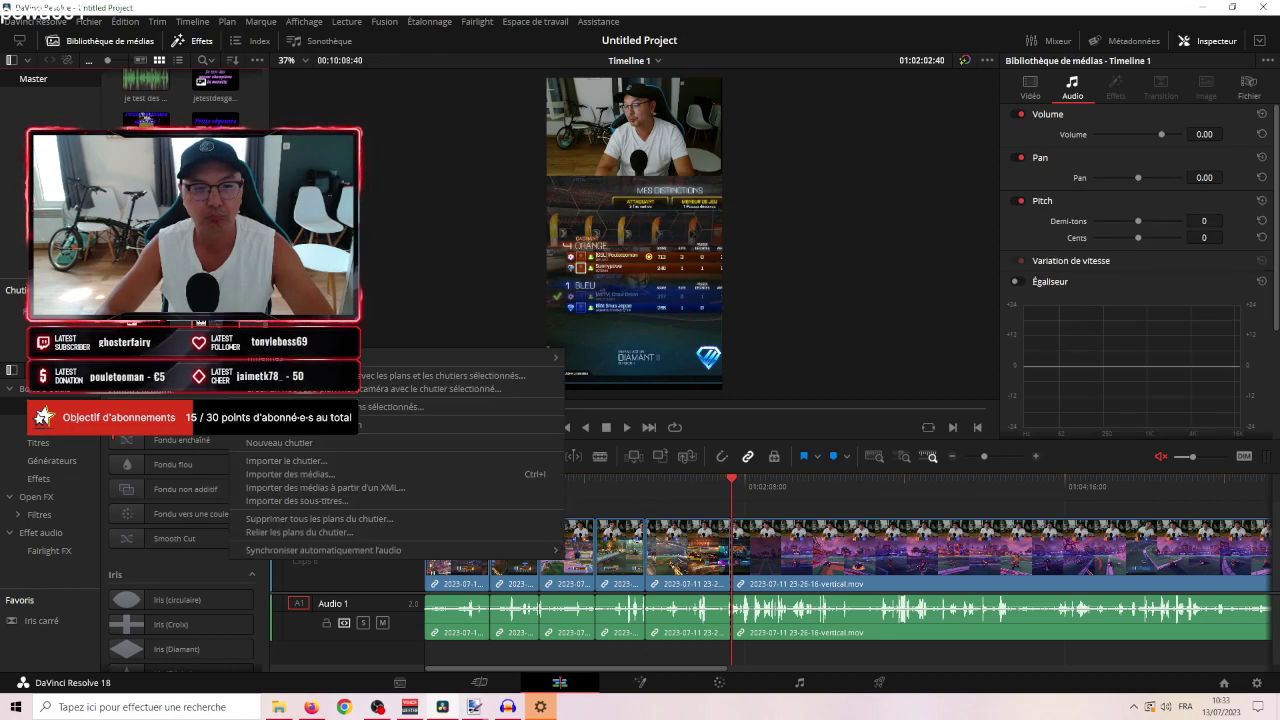
pyautogui.moveTo(512, 360)
pyautogui.click(604, 358)
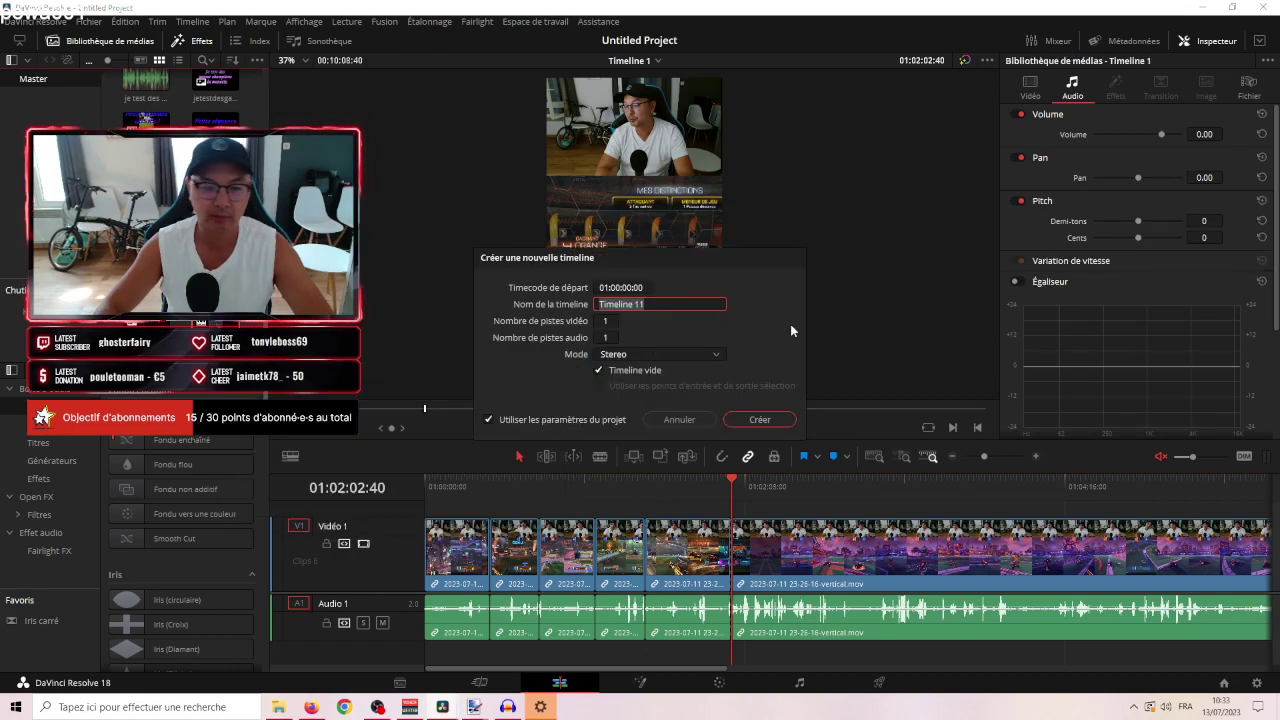
pyautogui.write('Me')
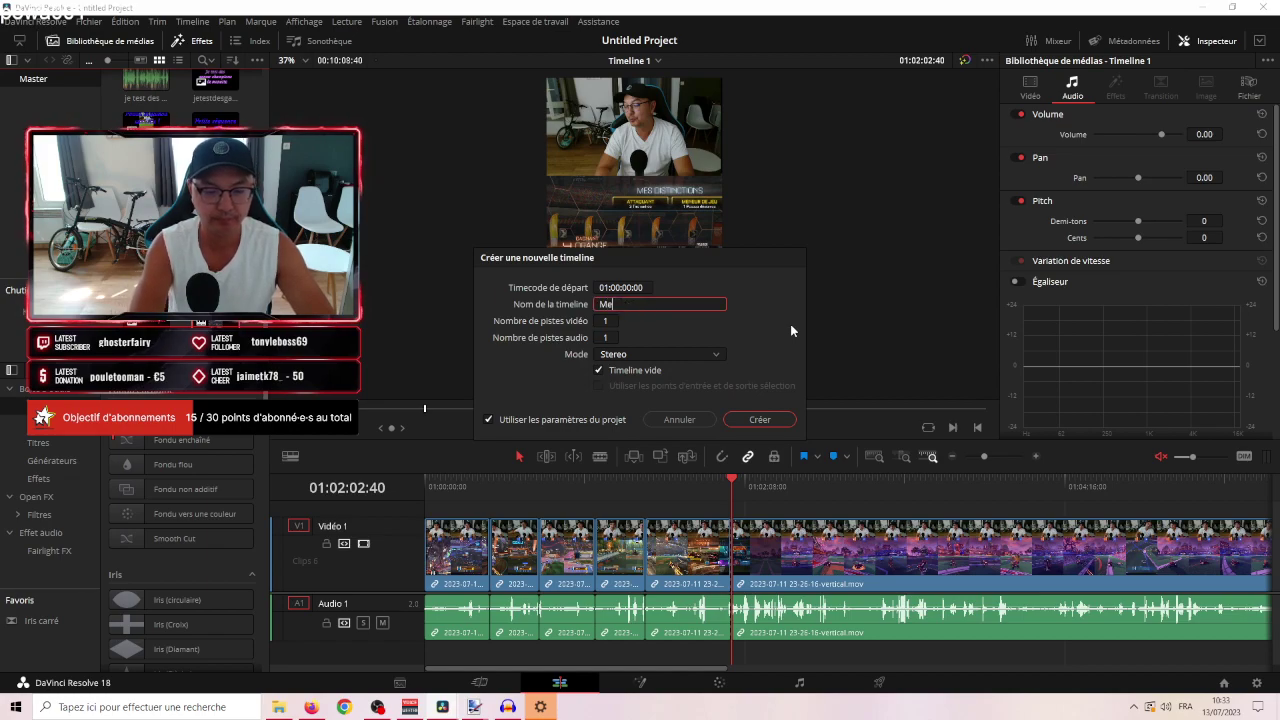
pyautogui.write('rci pour la')
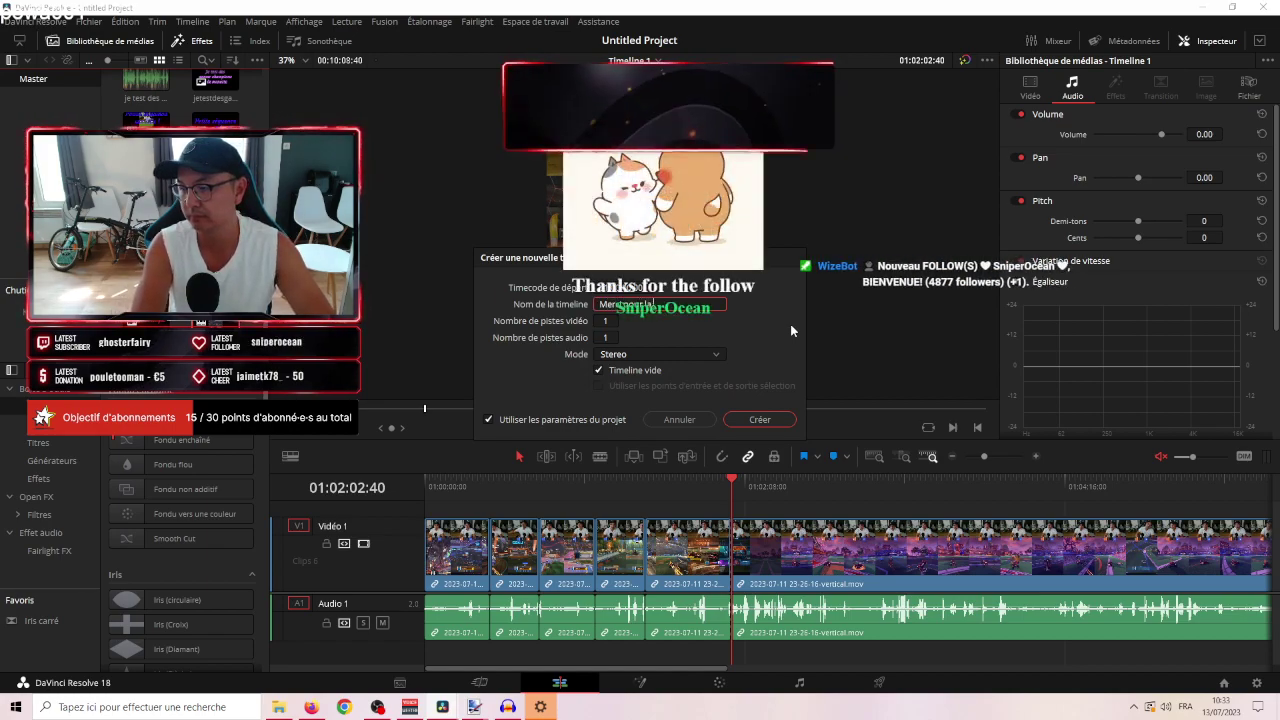
pyautogui.write(' co')
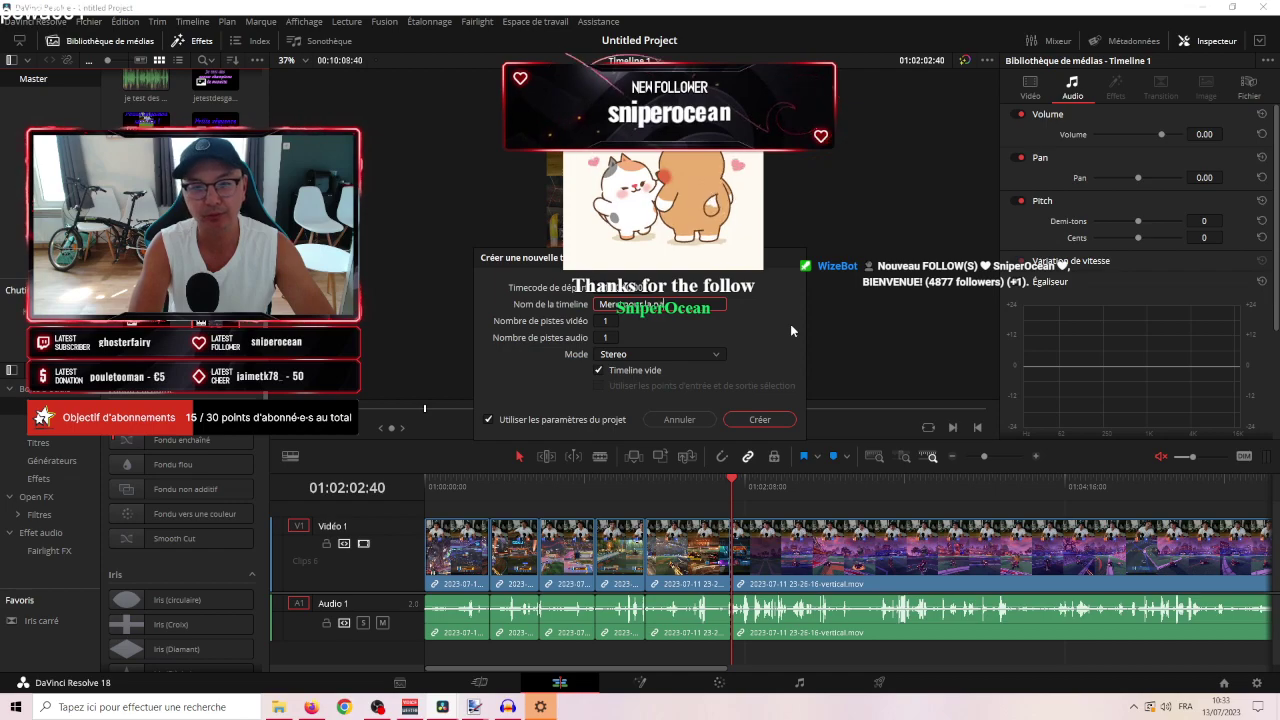
pyautogui.press('BackSpace')
pyautogui.press('BackSpace')
pyautogui.write('passe !')
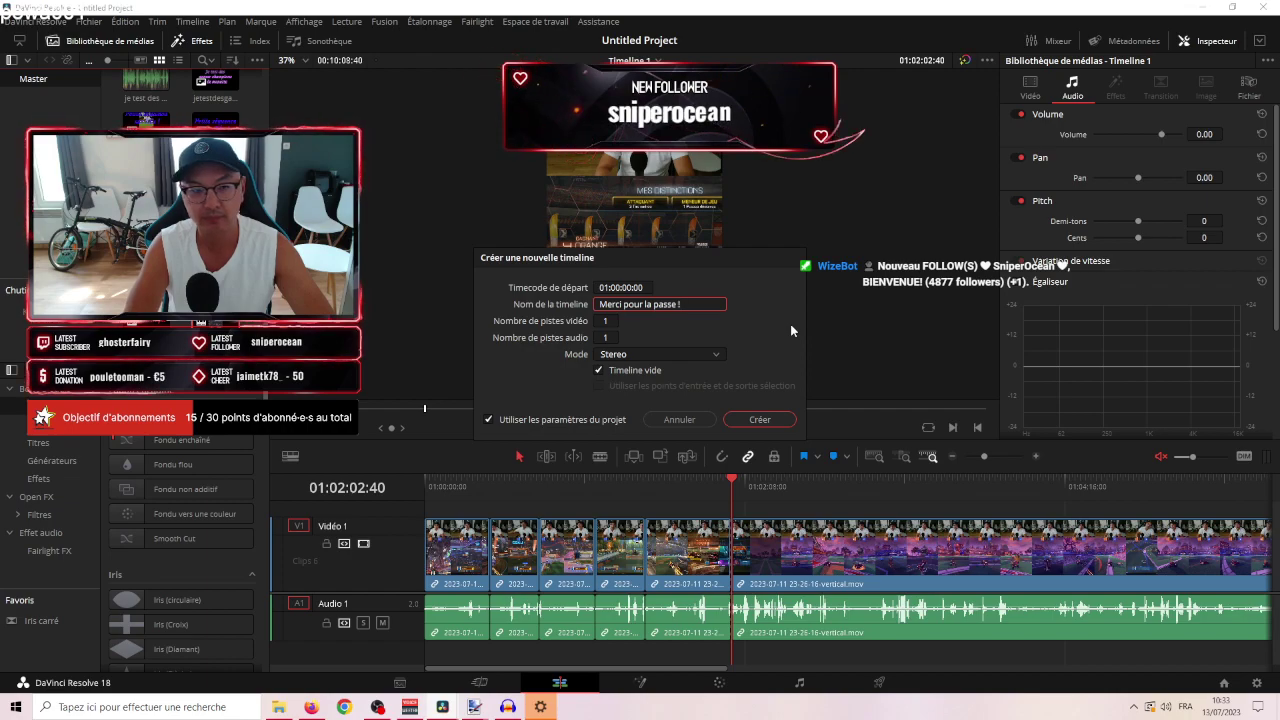
pyautogui.press('Return')
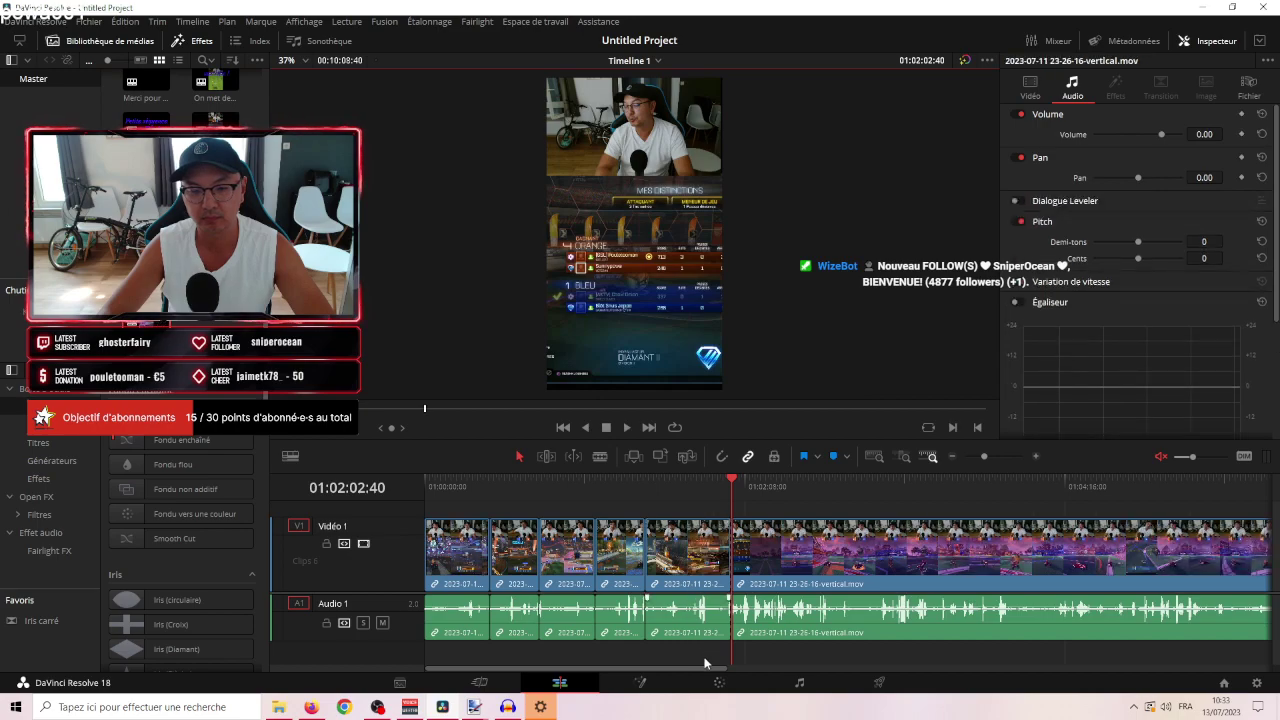
# Move the first five clips of Timeline 1 into the "Merci pour la passe !" timeline.
pyautogui.moveTo(326, 552); pyautogui.dragTo(452, 488)
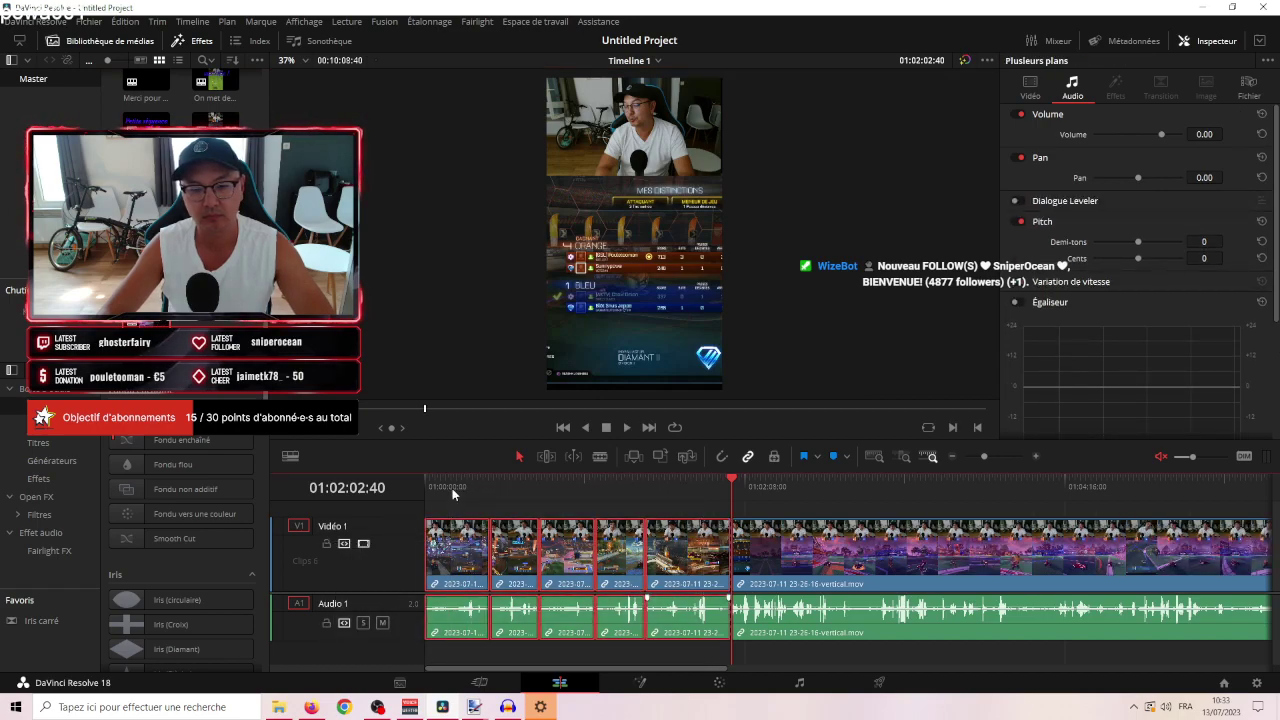
pyautogui.press('BackSpace')
pyautogui.doubleClick(146, 84)
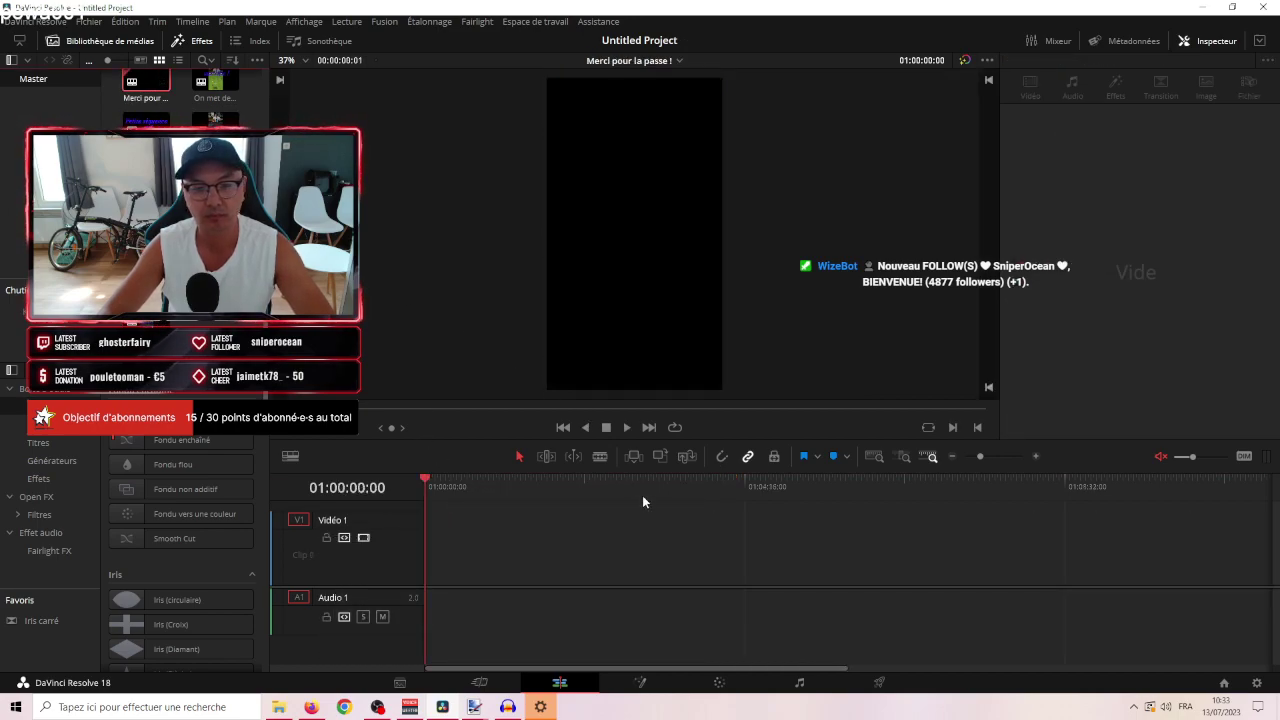
pyautogui.rightClick(652, 530)
pyautogui.click(680, 541)
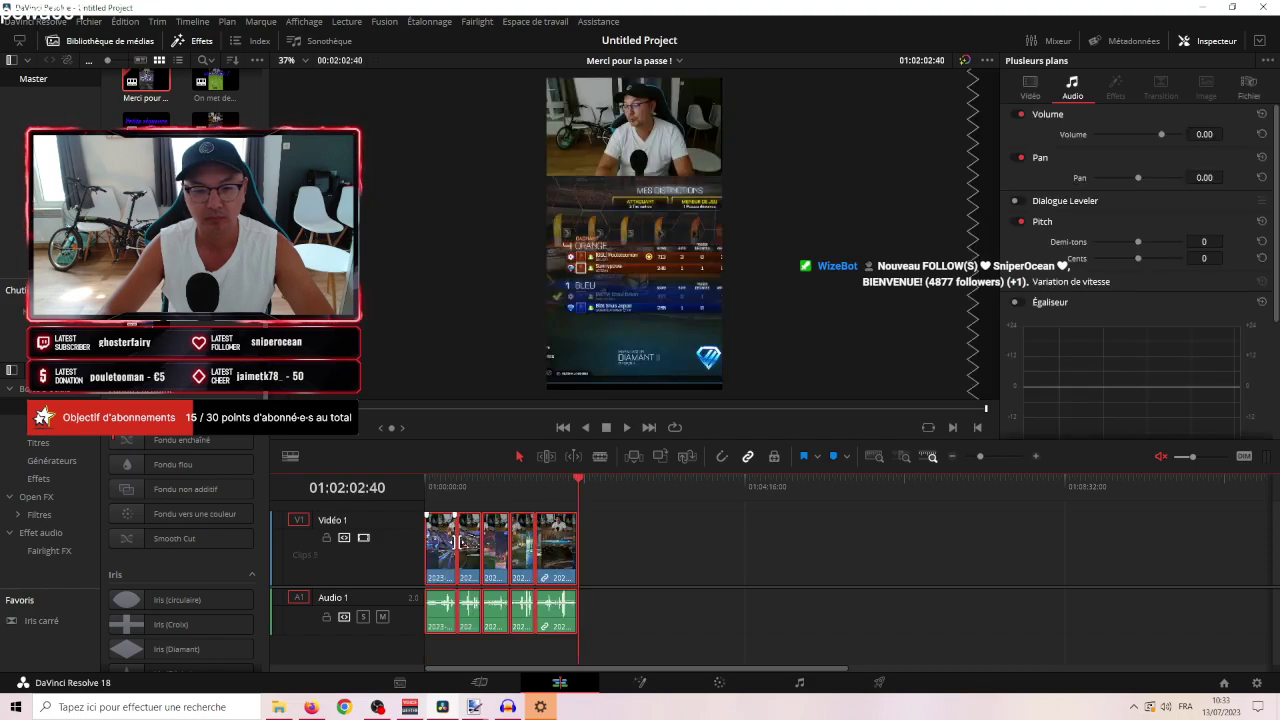
# Reorder the "Merci pour la passe !" clips so the fifth comes first, followed by the other four in their original order without gaps.
pyautogui.moveTo(443, 547); pyautogui.dragTo(835, 547)
pyautogui.click(748, 547)
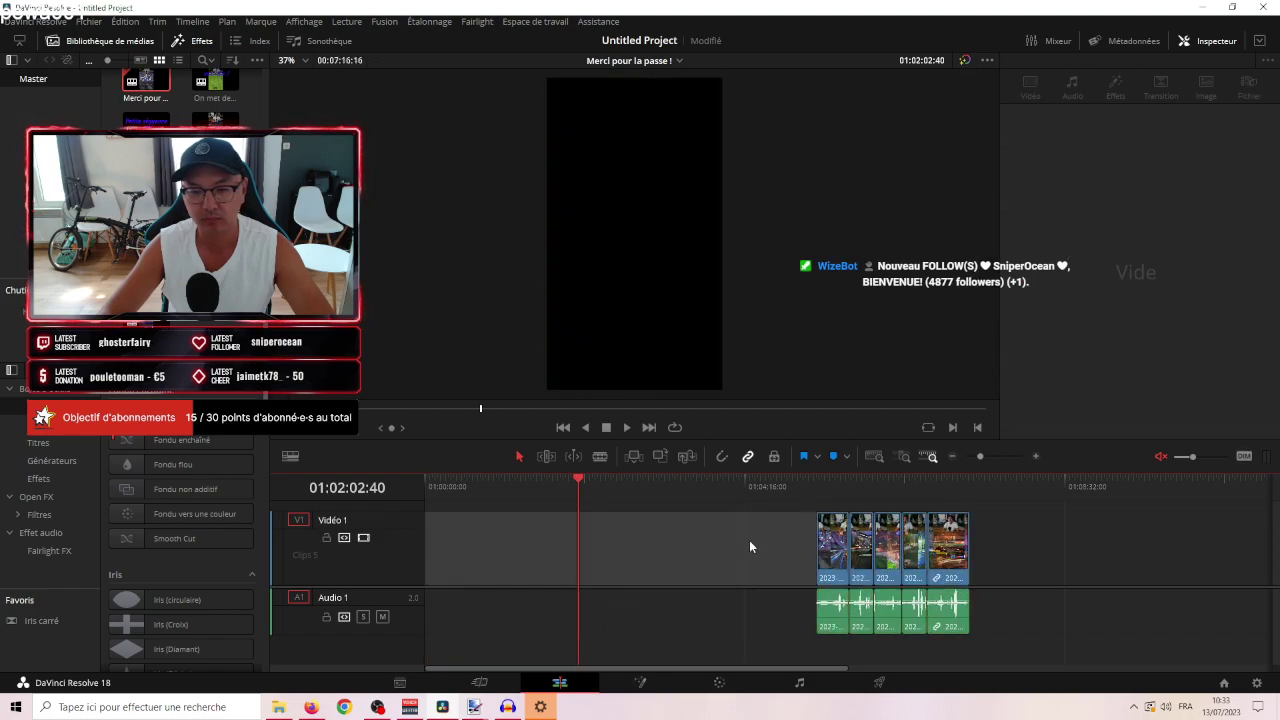
pyautogui.moveTo(944, 543); pyautogui.dragTo(440, 545)
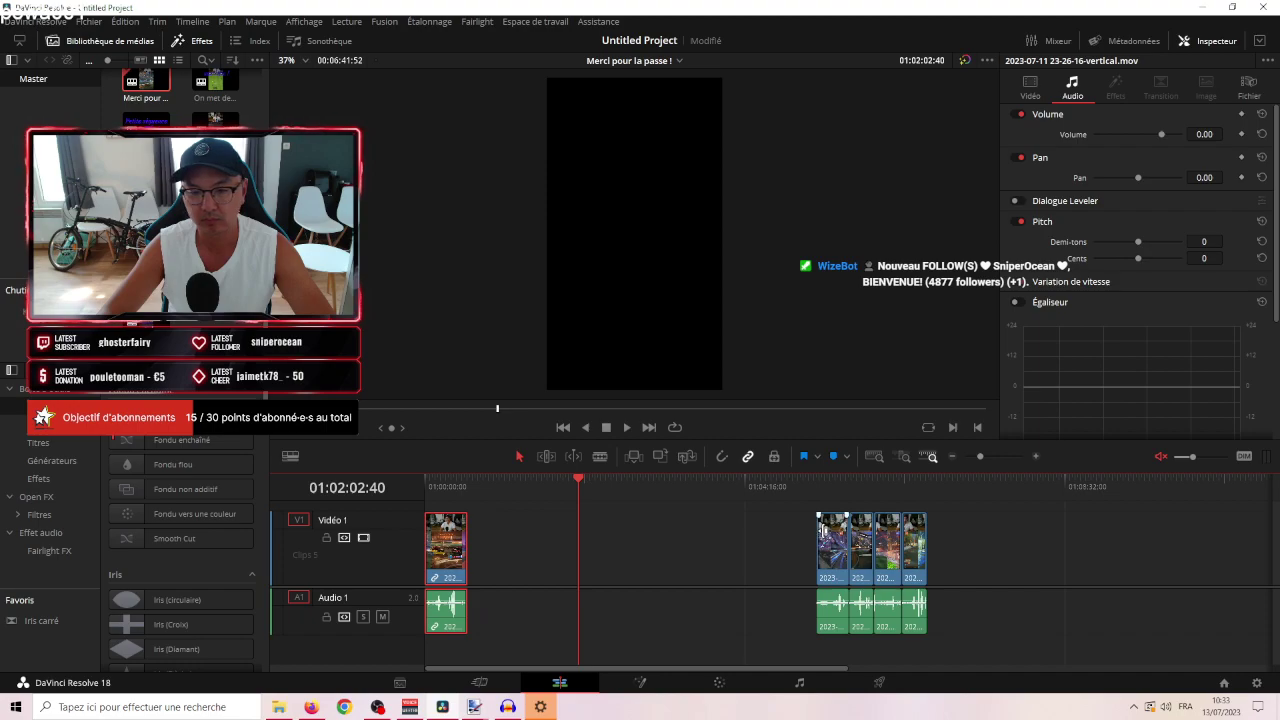
pyautogui.moveTo(828, 538); pyautogui.dragTo(479, 535)
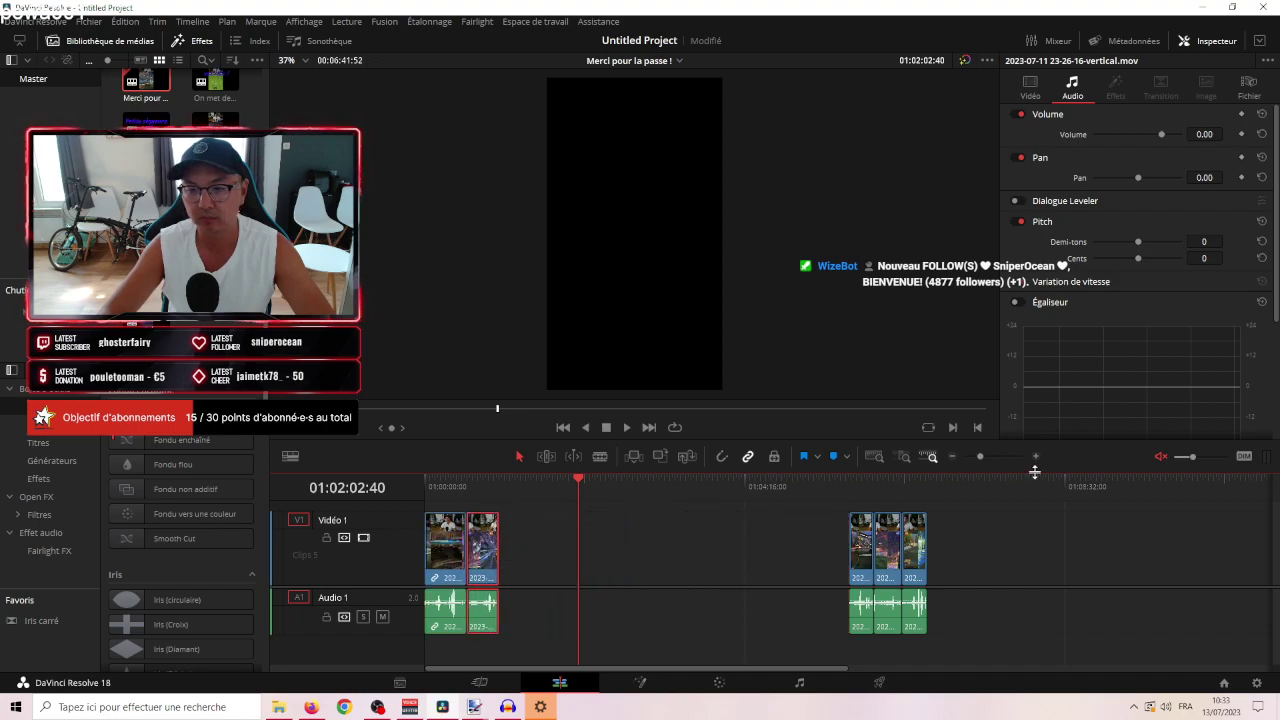
pyautogui.moveTo(858, 543); pyautogui.dragTo(513, 548)
pyautogui.moveTo(893, 548); pyautogui.dragTo(541, 540)
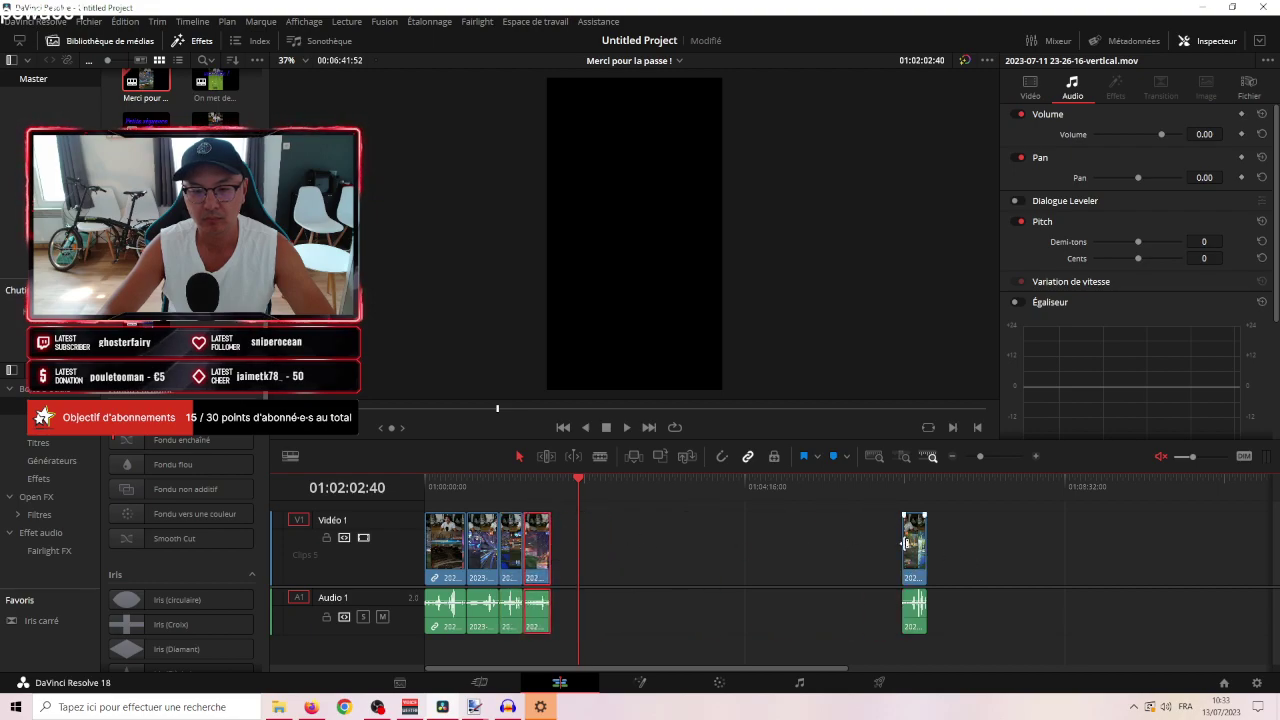
pyautogui.moveTo(917, 545); pyautogui.dragTo(566, 537)
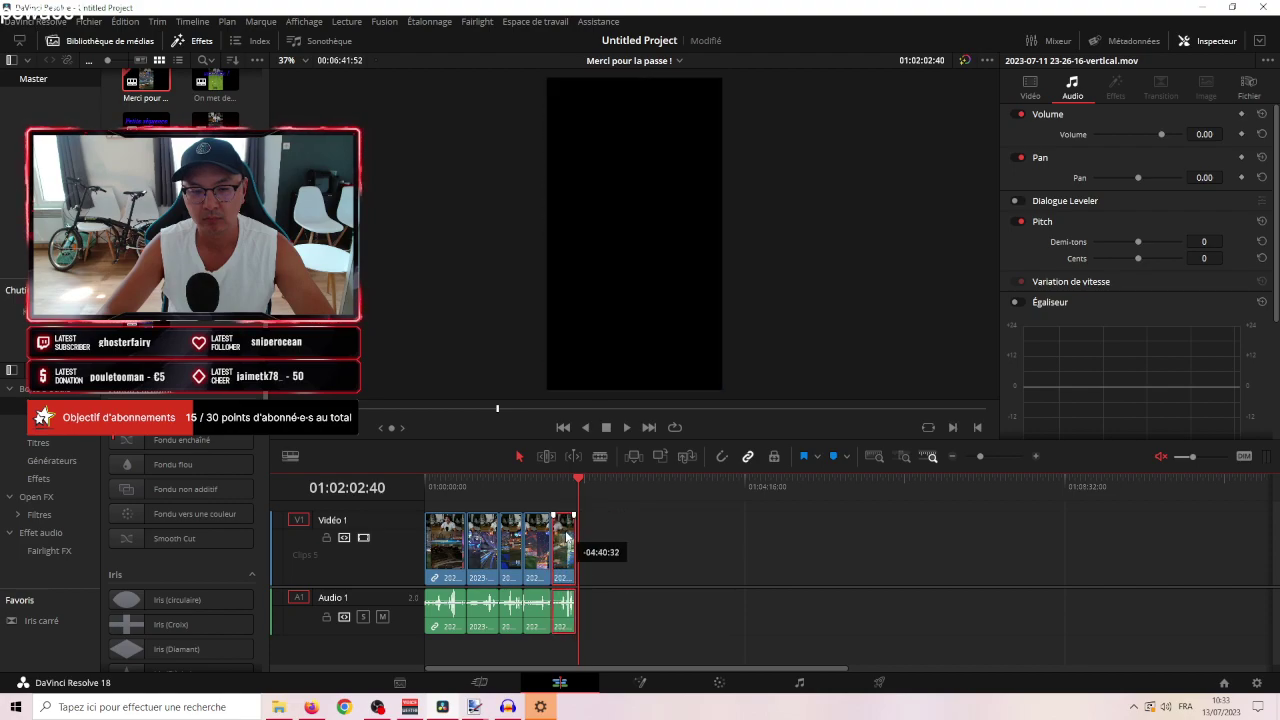
pyautogui.click(1036, 461)
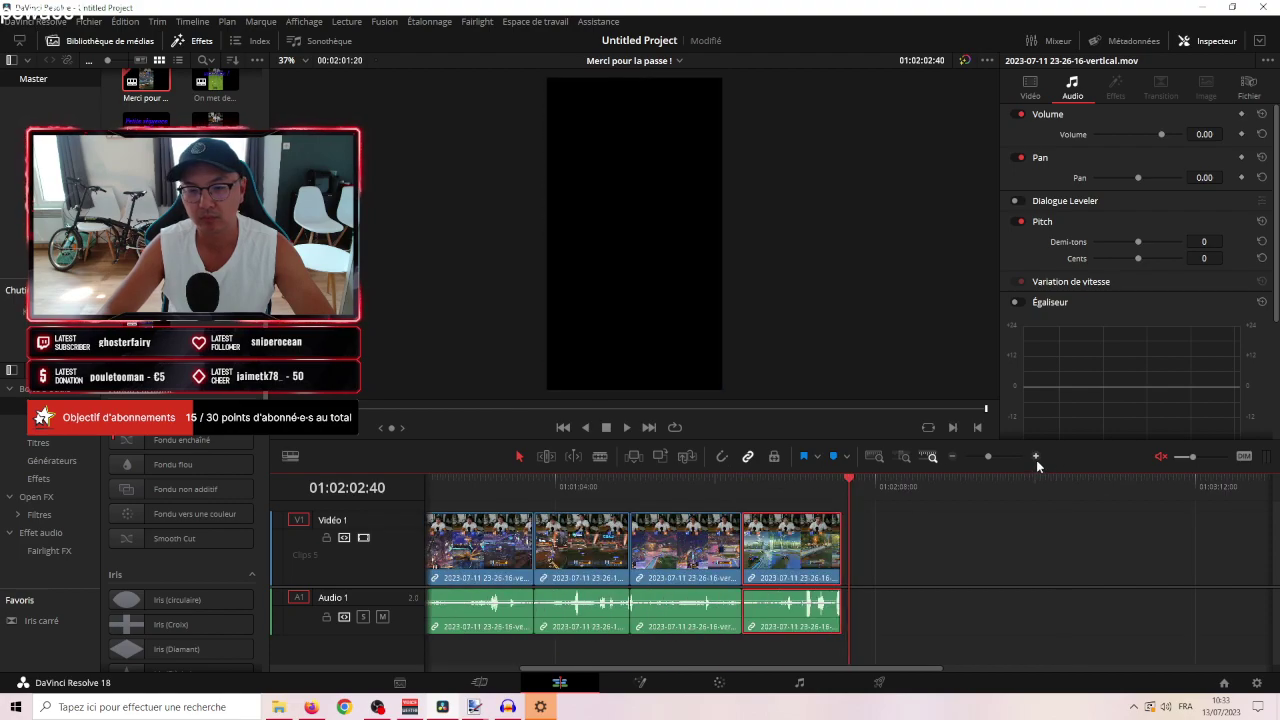
pyautogui.click(829, 489)
pyautogui.moveTo(830, 487); pyautogui.dragTo(1060, 520)
pyautogui.click(1160, 567)
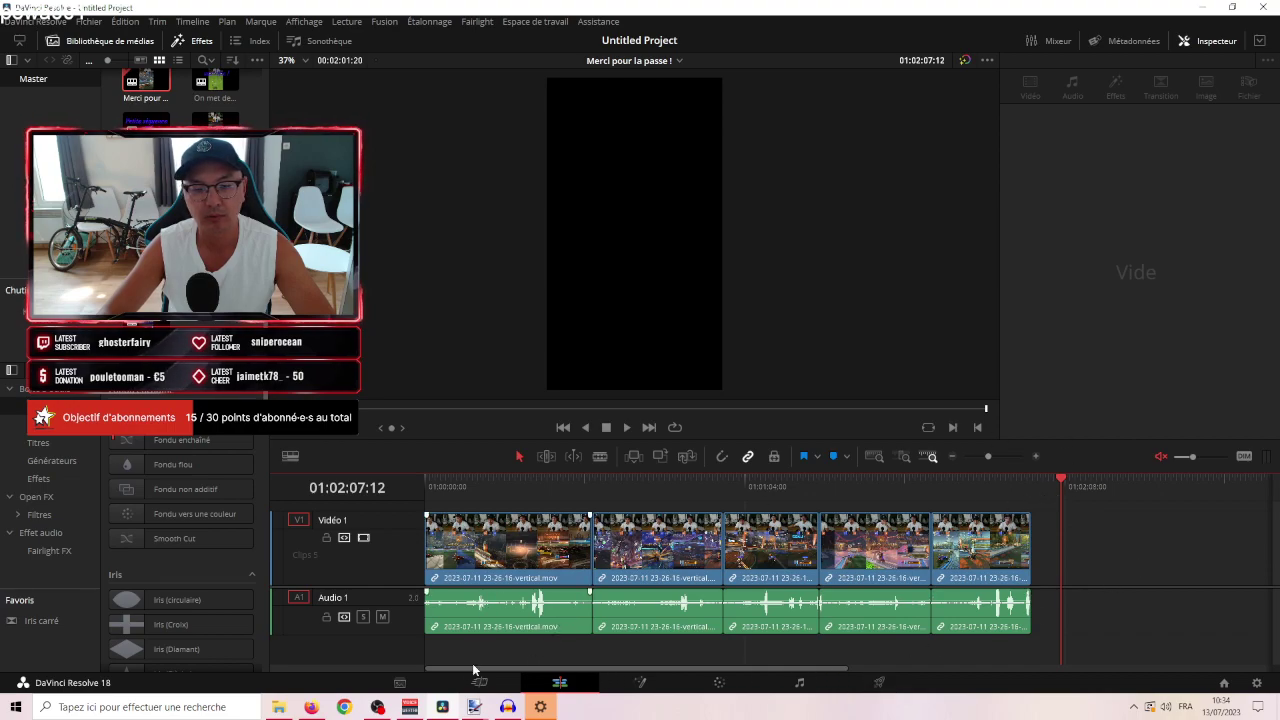
# Switch to Audacity, remove the previous track and record a new voice-over about 13 seconds long.
pyautogui.click(508, 707)
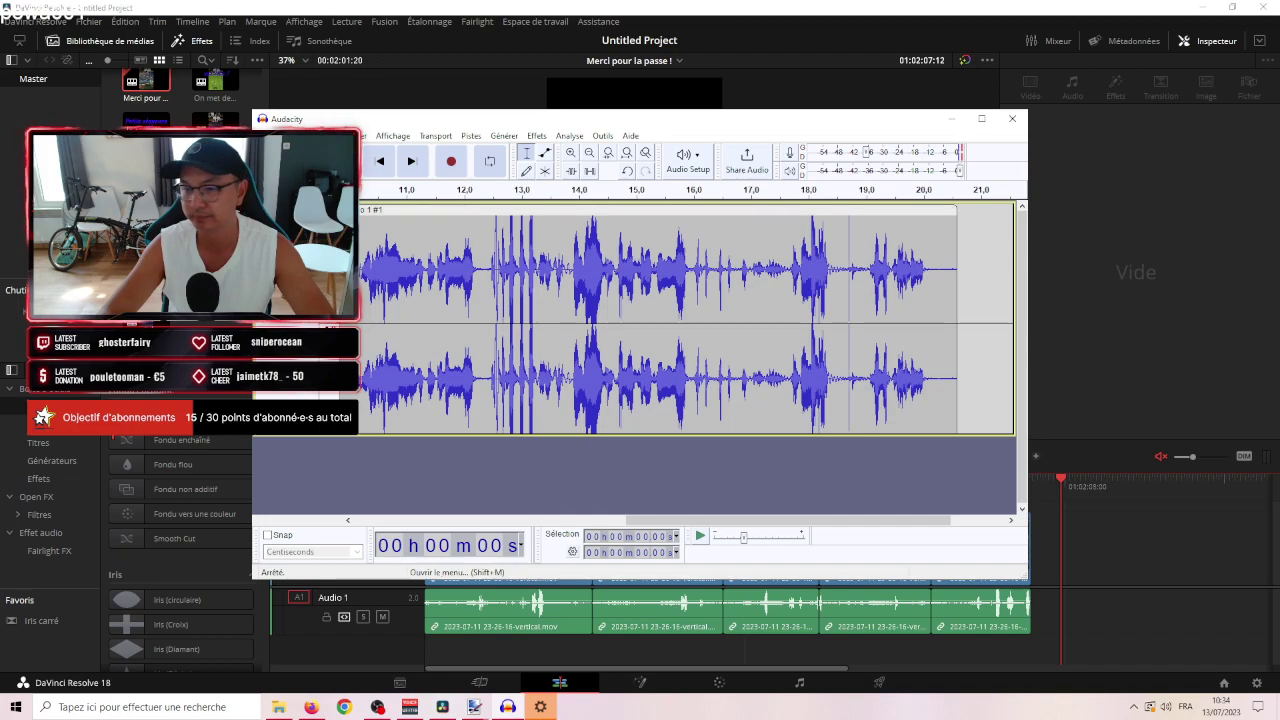
pyautogui.click(262, 210)
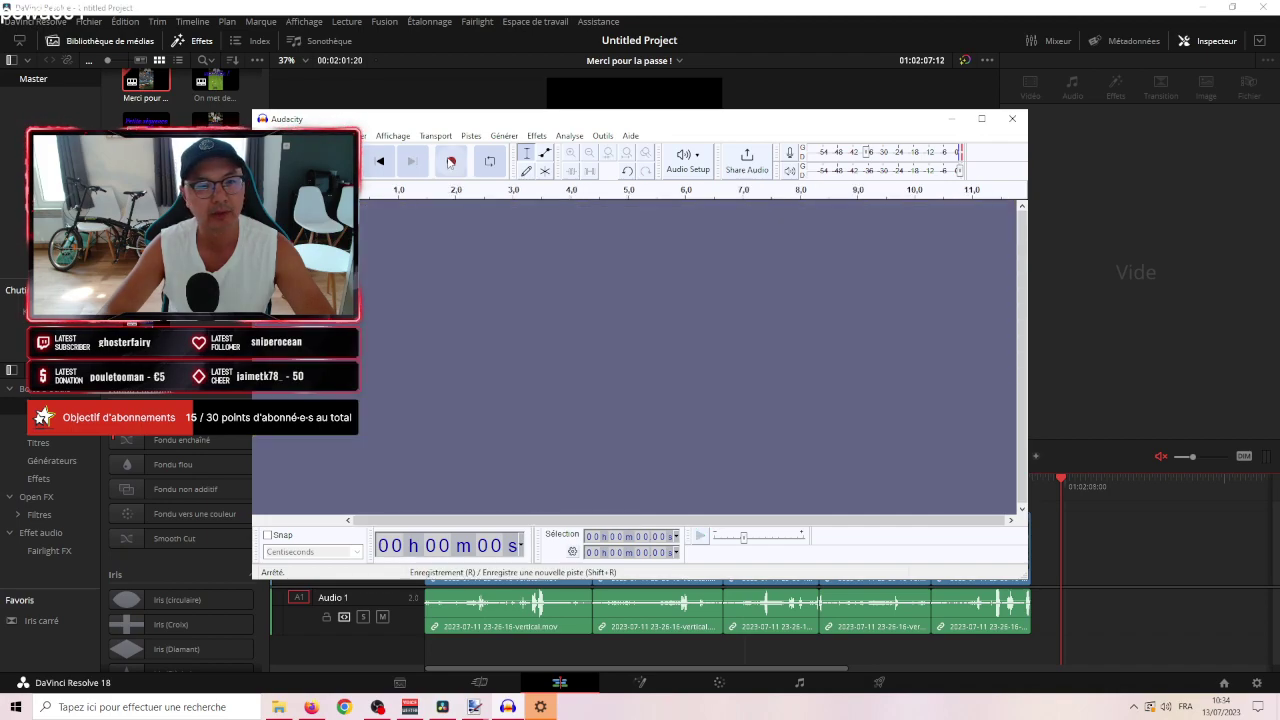
pyautogui.click(450, 161)
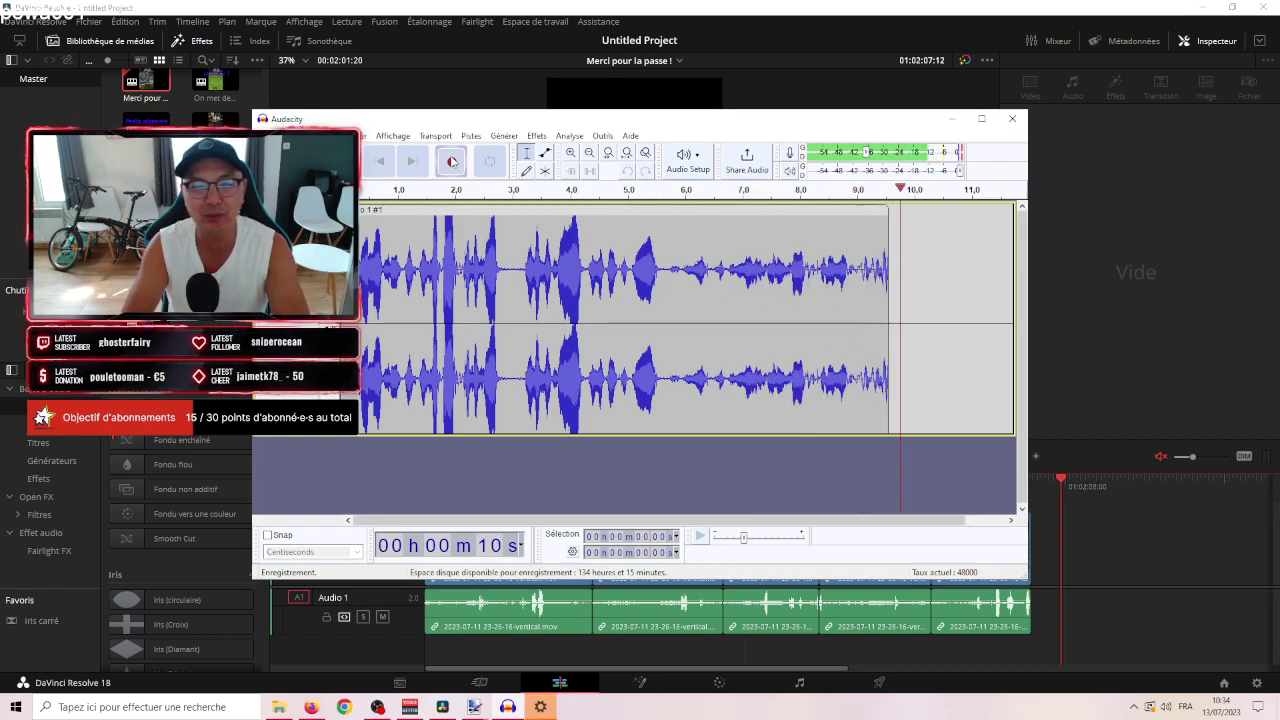
pyautogui.press('space')
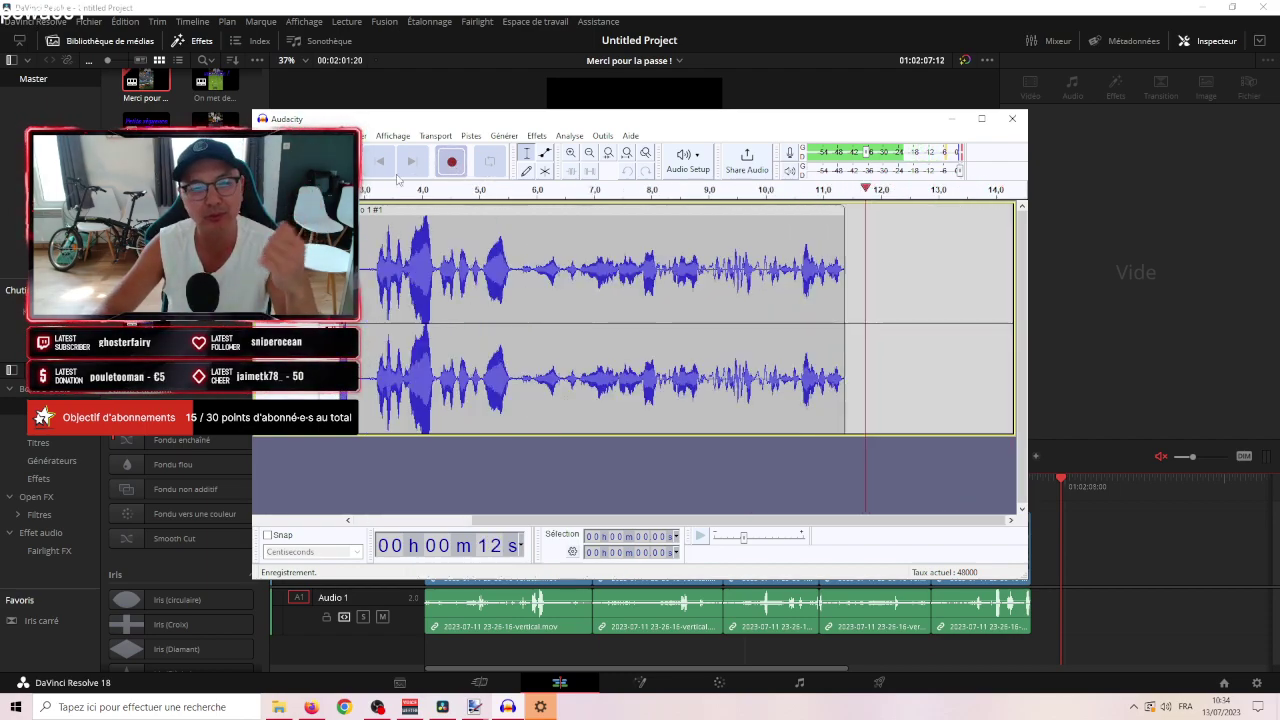
pyautogui.press('space')
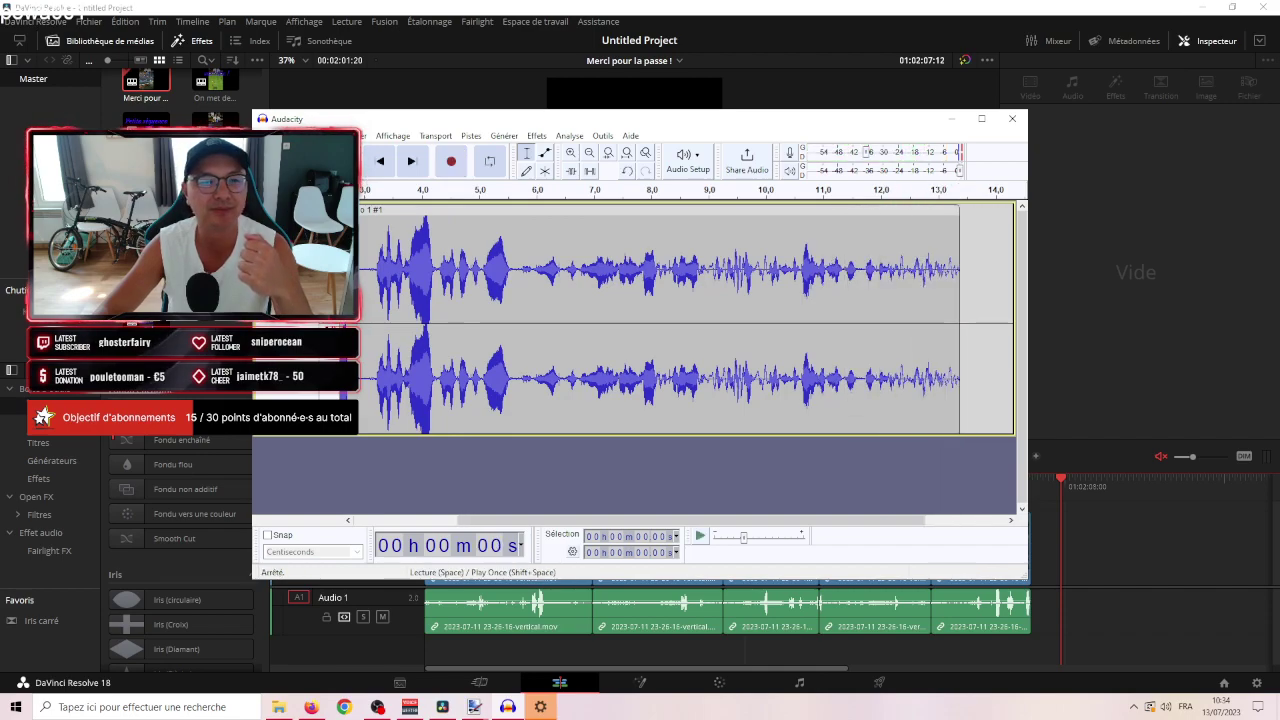
# Export the recording as an MP3 named "merci pour la passe" and close Audacity without saving the project.
pyautogui.moveTo(400, 214)
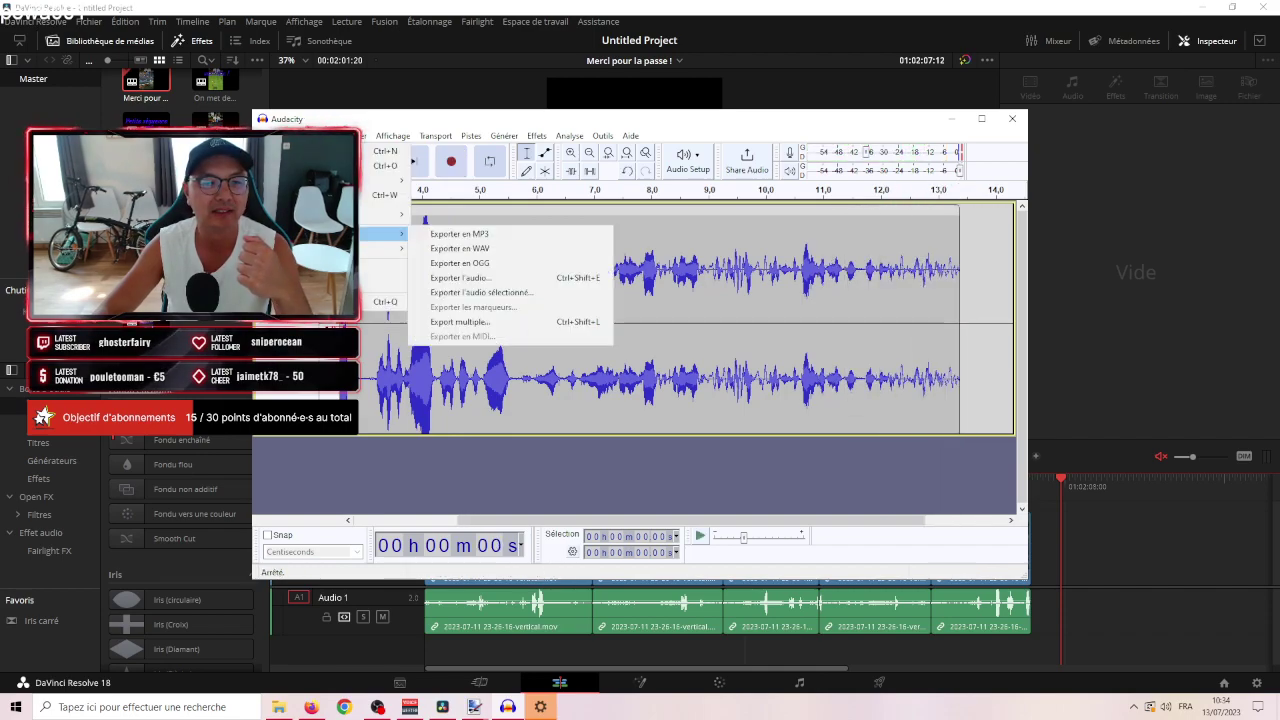
pyautogui.click(430, 236)
pyautogui.write('merci pour')
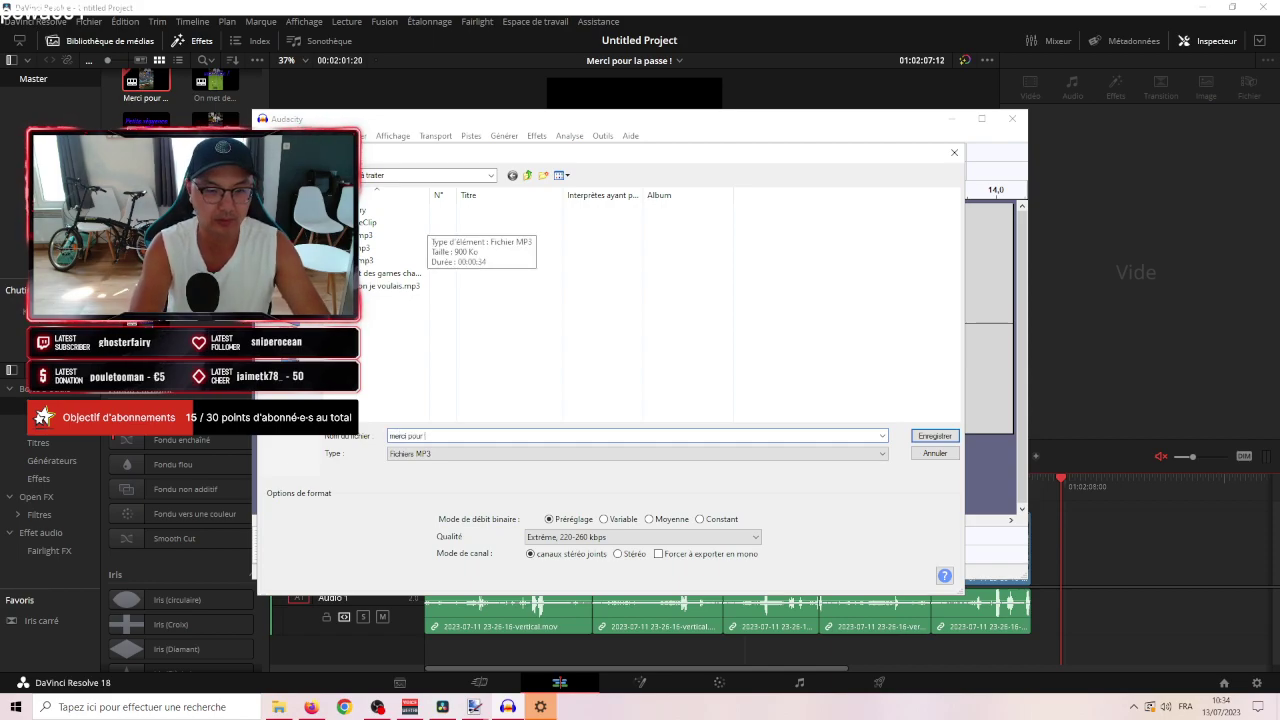
pyautogui.write(' la passe')
pyautogui.press('Return')
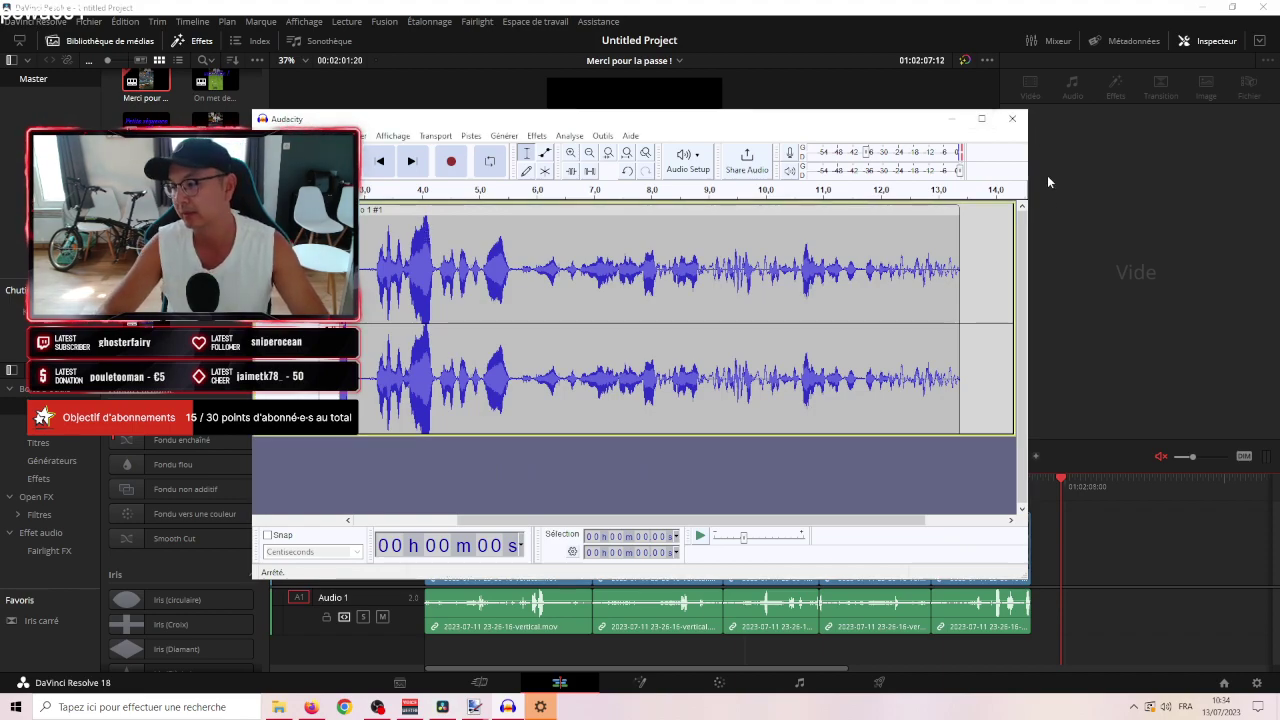
pyautogui.click(1013, 119)
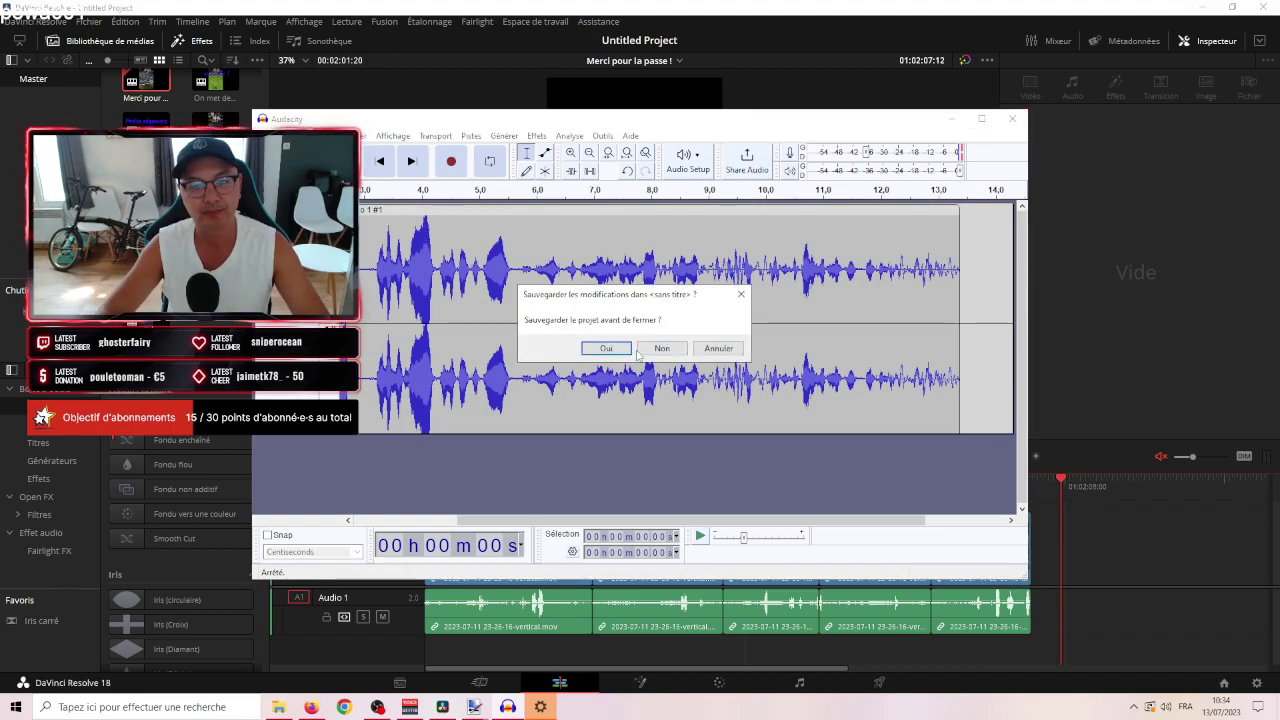
pyautogui.click(661, 348)
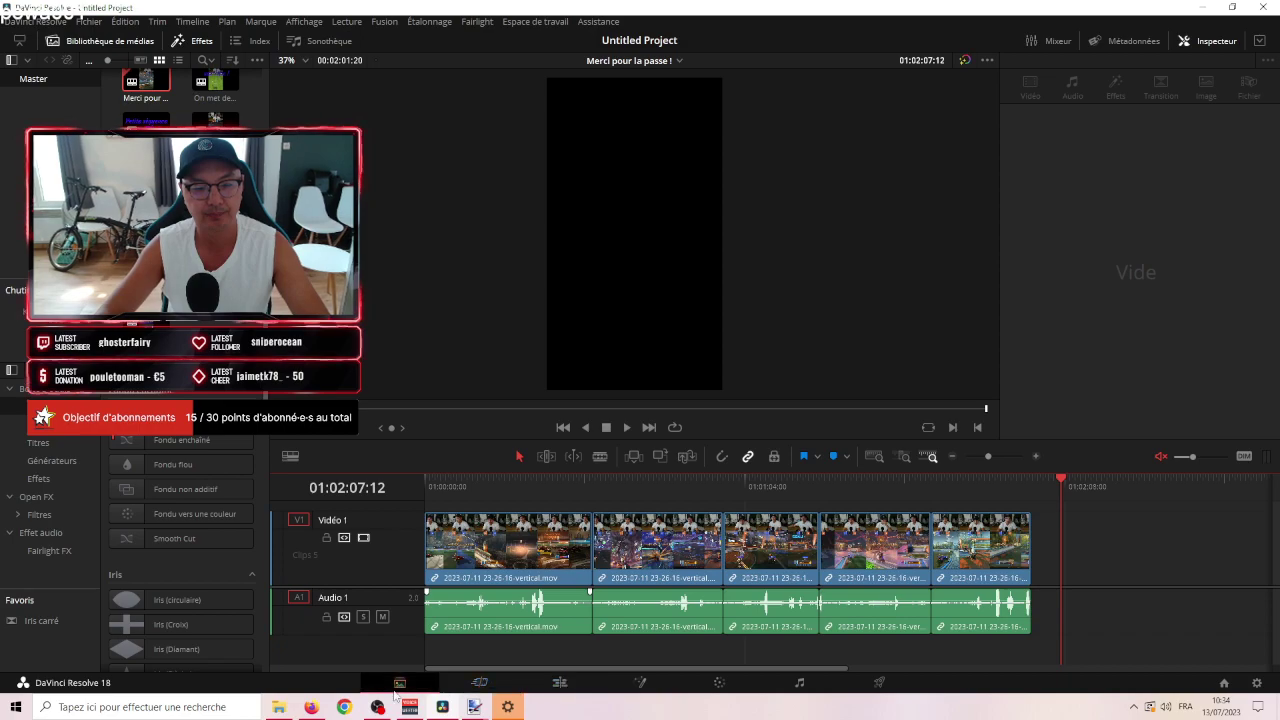
# Import the "merci pour la passe" MP3 into the project's media and return to the timeline editing workspace.
pyautogui.click(399, 683)
pyautogui.moveTo(361, 207); pyautogui.dragTo(552, 654)
pyautogui.click(560, 683)
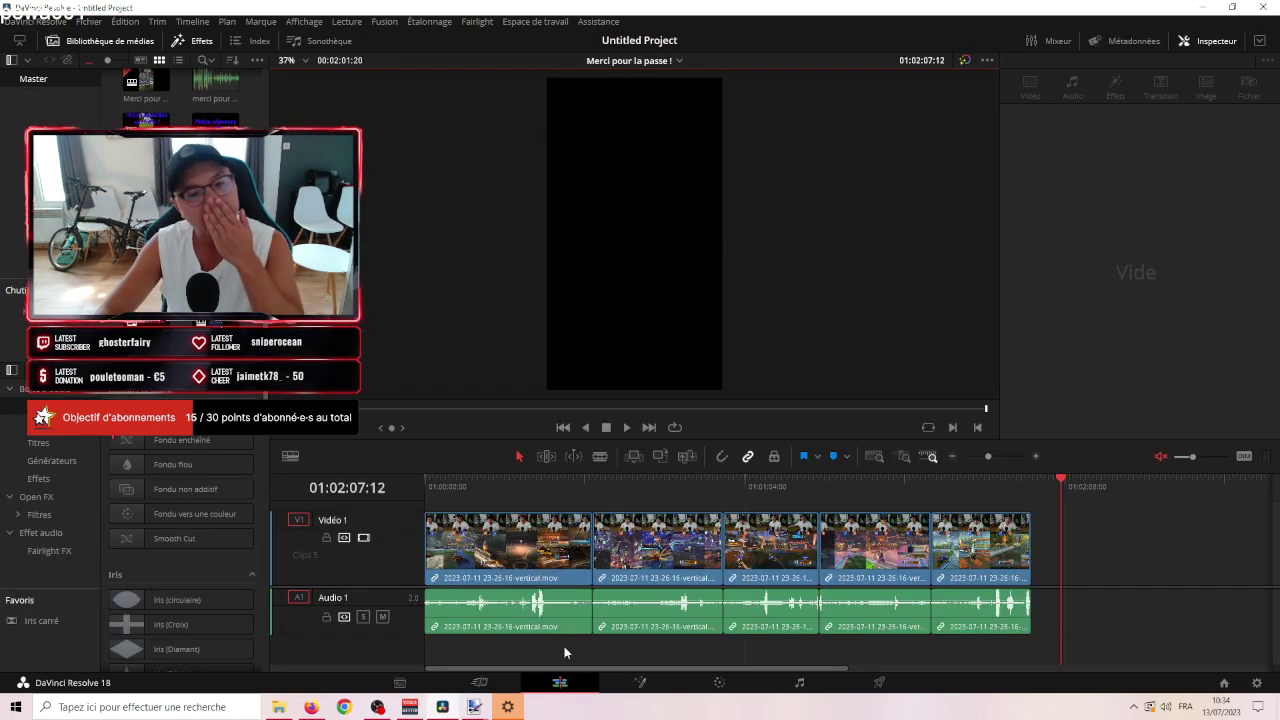
# Delete the remaining clip from Timeline 1 and open the export workspace.
pyautogui.moveTo(533, 444); pyautogui.dragTo(514, 286)
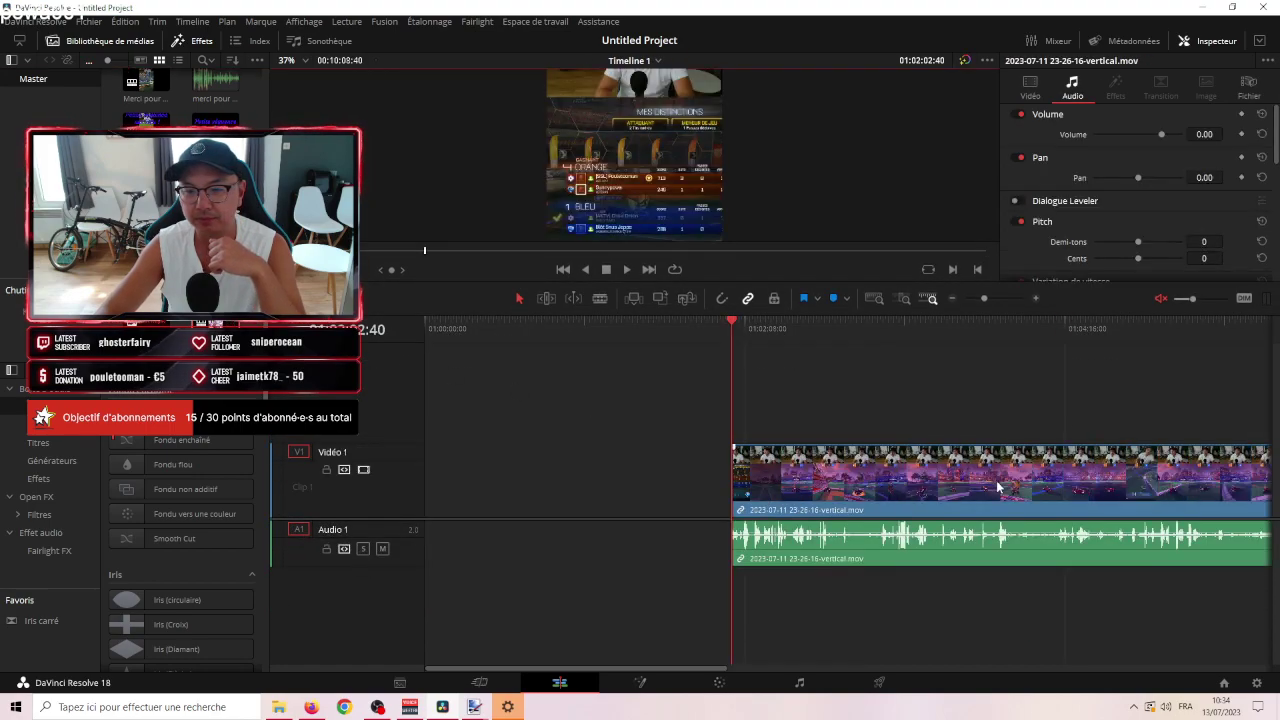
pyautogui.click(953, 299)
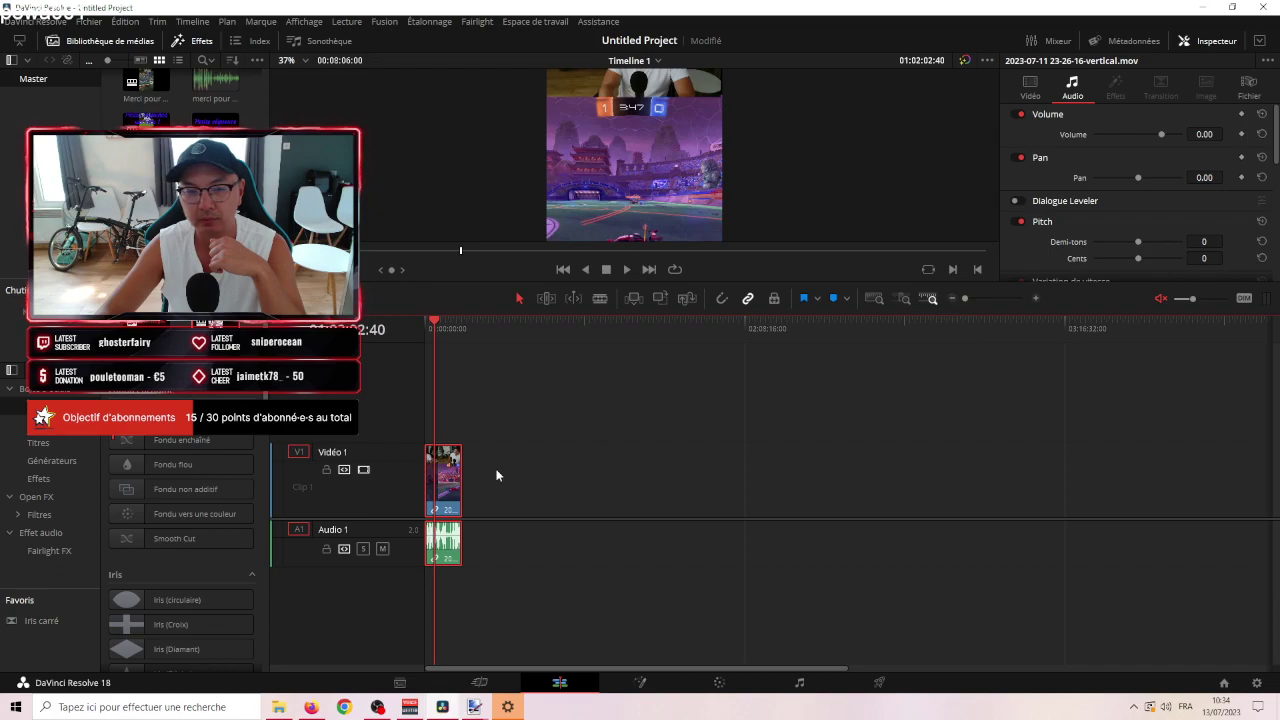
pyautogui.moveTo(433, 352); pyautogui.dragTo(475, 351)
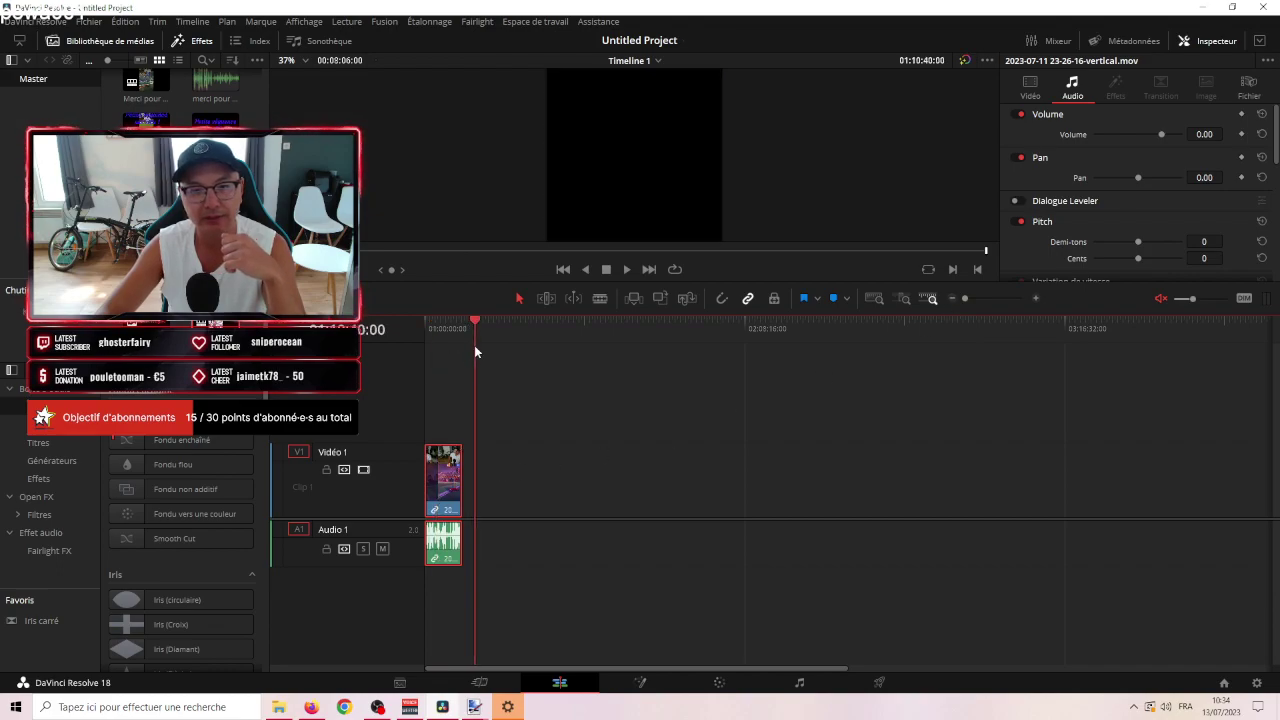
pyautogui.press('Delete')
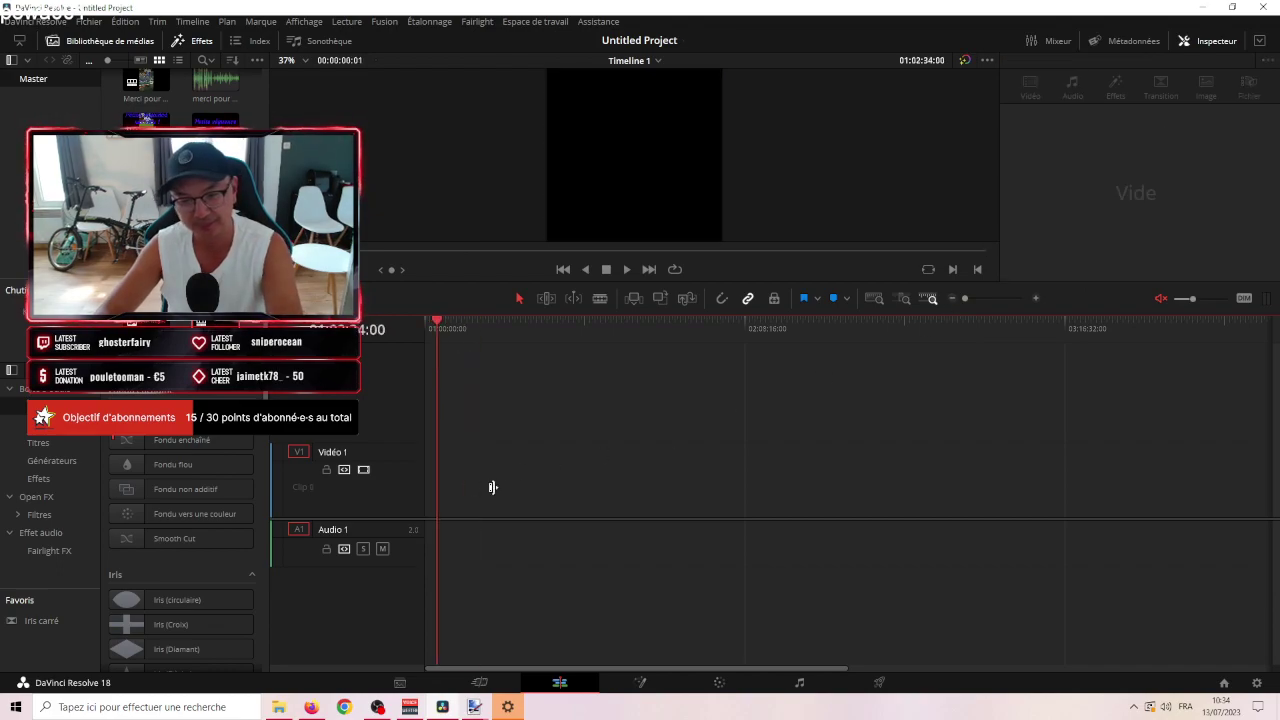
pyautogui.click(879, 682)
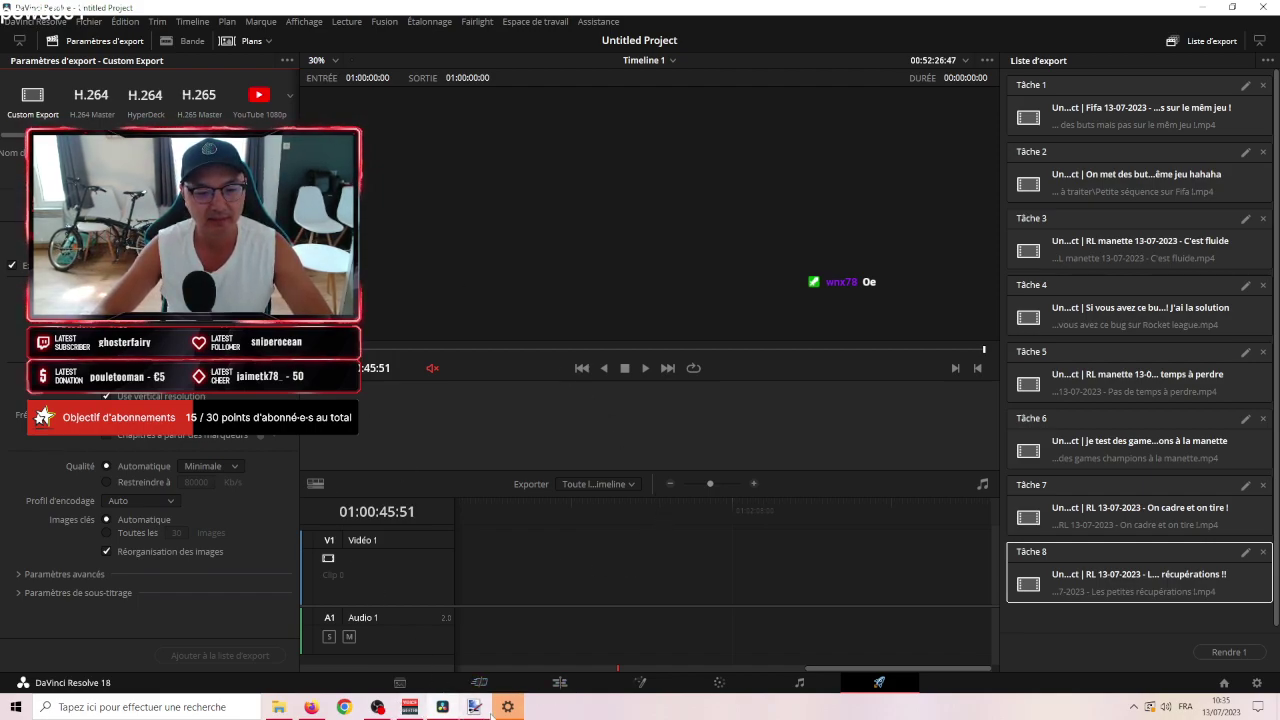
# Switch to paint.net, create a new 720 × 300 pixel image and erase its white background to transparency.
pyautogui.moveTo(491, 712)
pyautogui.click(700, 640)
pyautogui.click(18, 25)
pyautogui.click(45, 41)
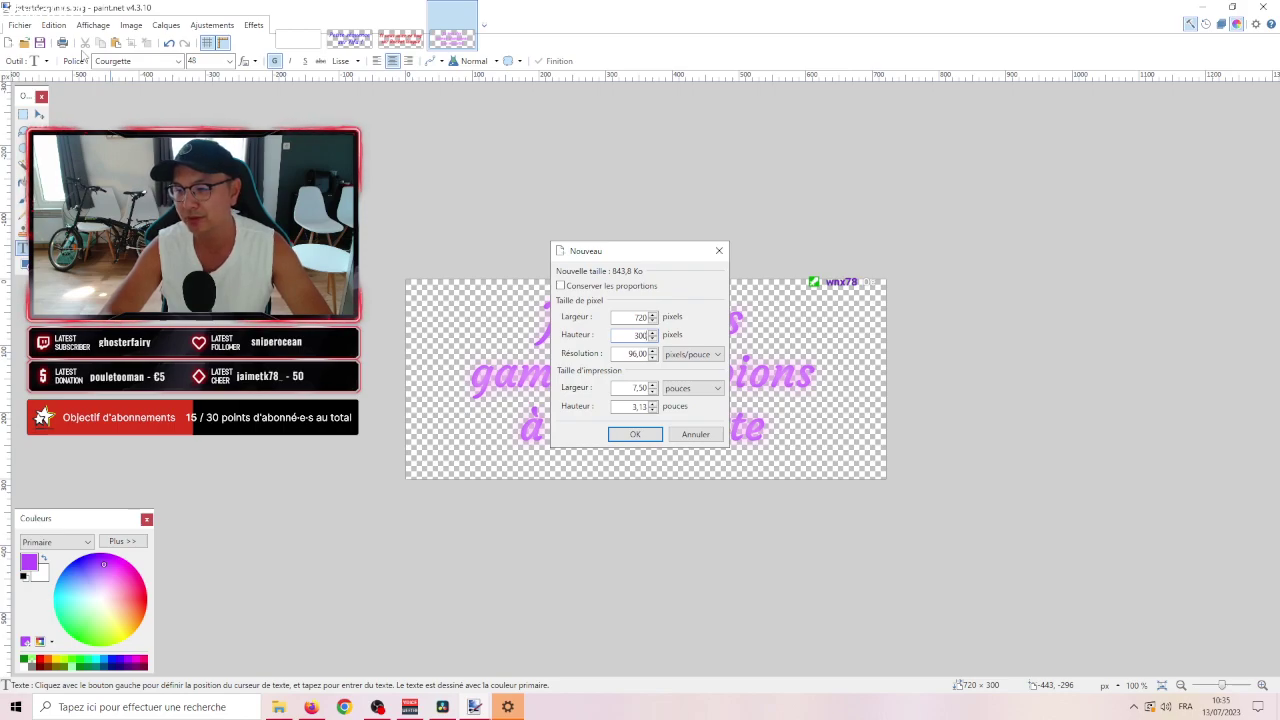
pyautogui.press('Return')
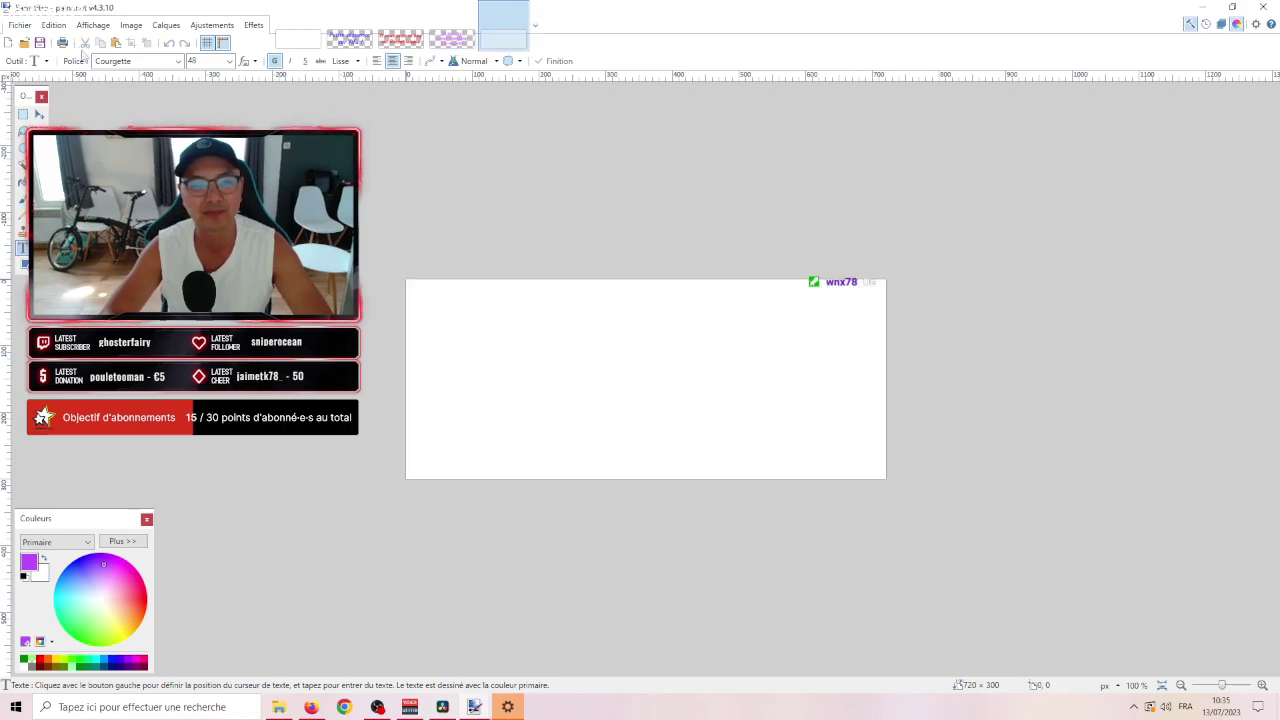
pyautogui.click(22, 165)
pyautogui.click(603, 340)
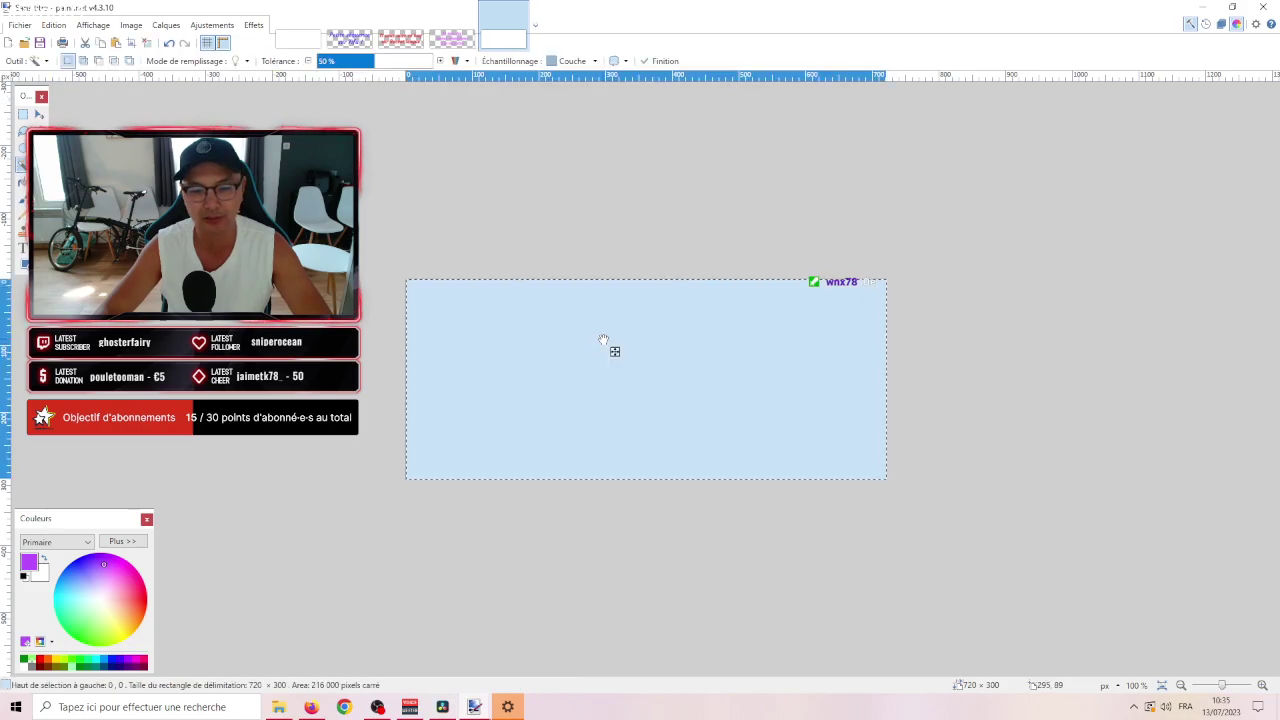
pyautogui.press('Delete')
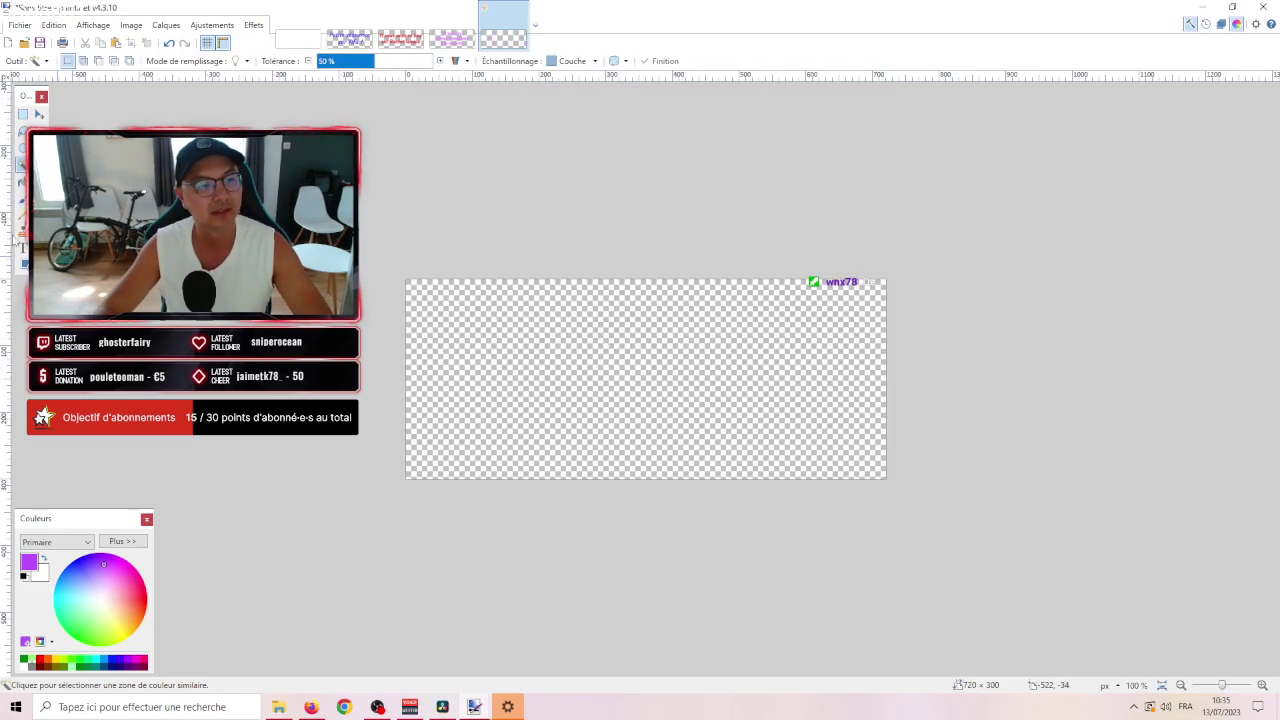
# Add the text "Merci pour la passe !" in bold Courgette 48 and position it in the middle of the canvas.
pyautogui.click(22, 249)
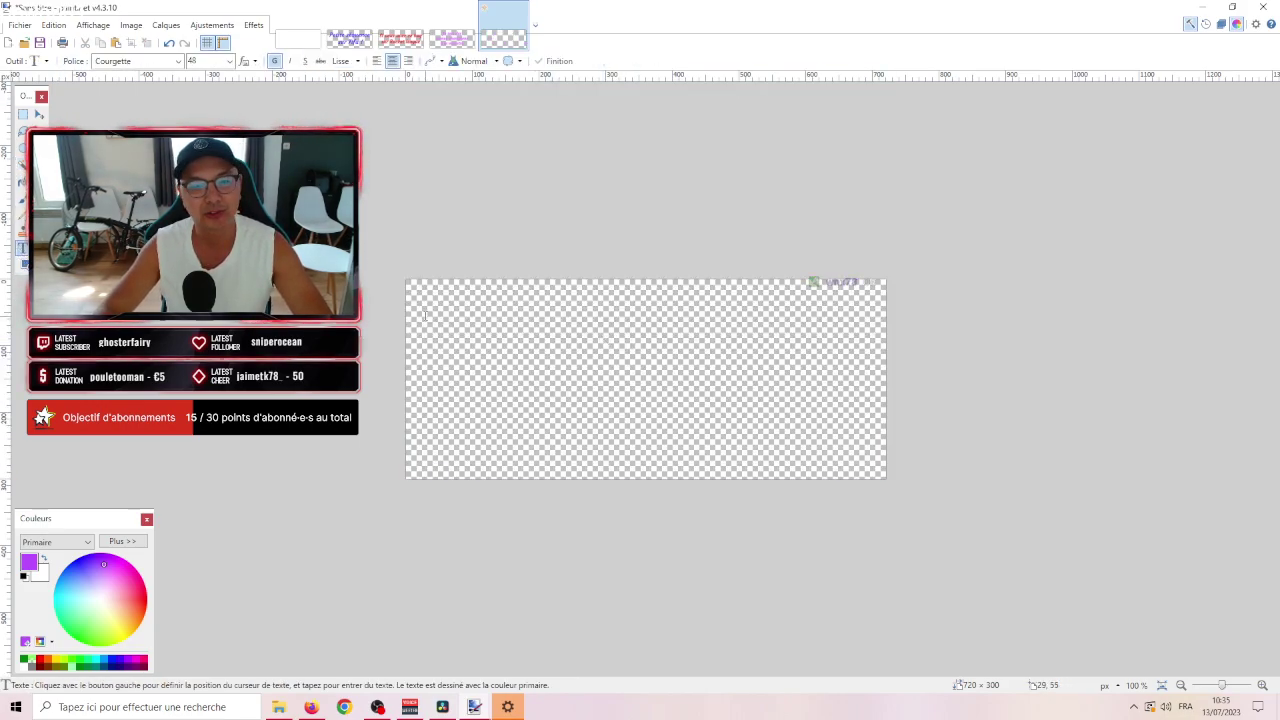
pyautogui.click(462, 371)
pyautogui.click(437, 348)
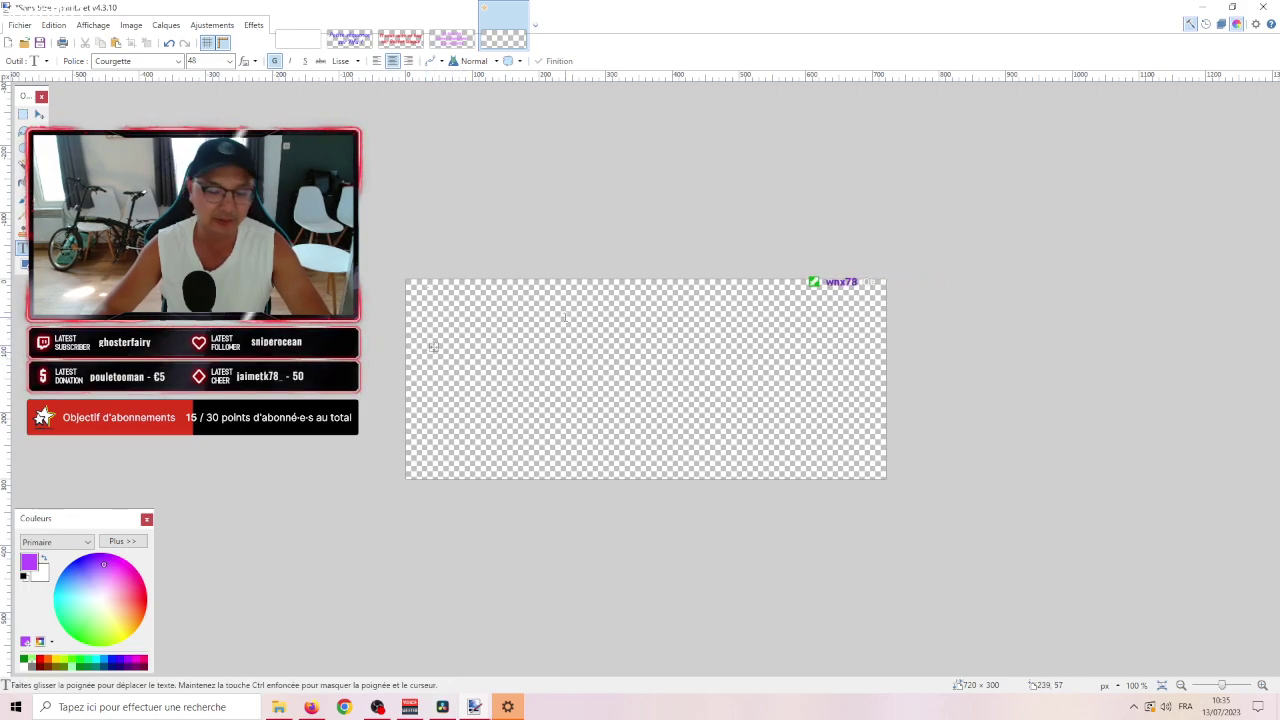
pyautogui.write('Merci p')
pyautogui.write('our la passe !')
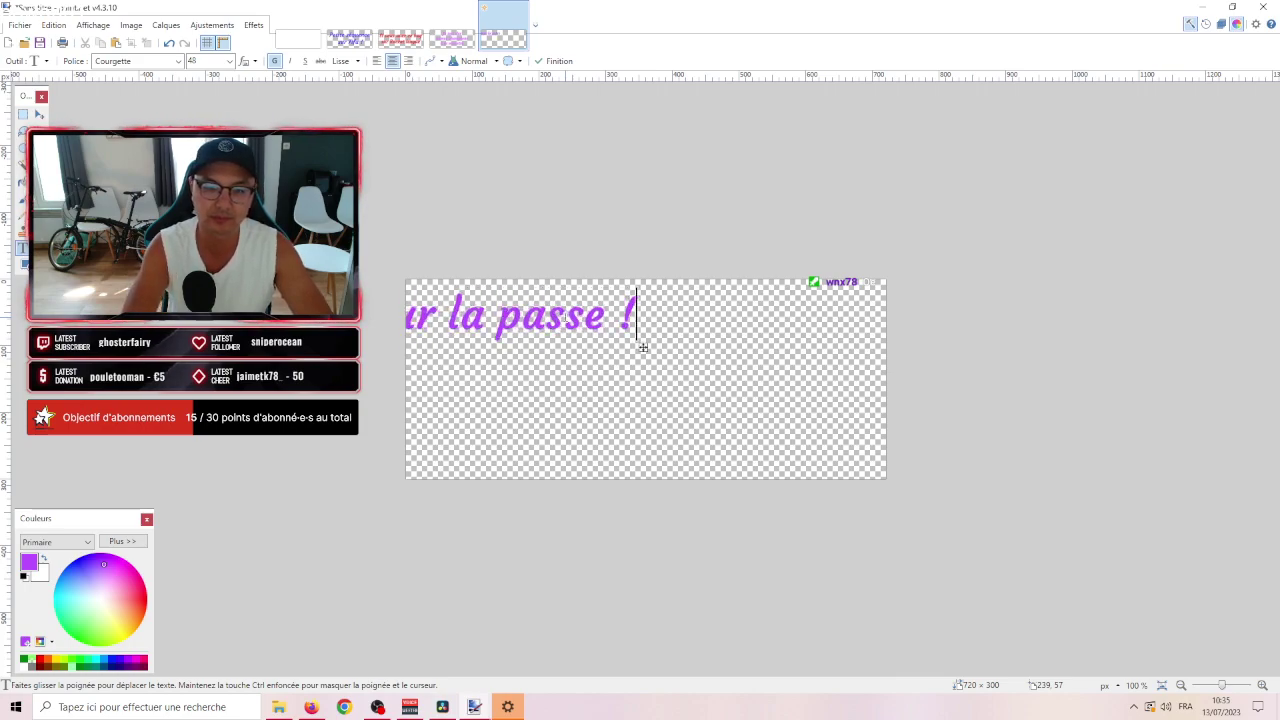
pyautogui.moveTo(643, 345); pyautogui.dragTo(866, 397)
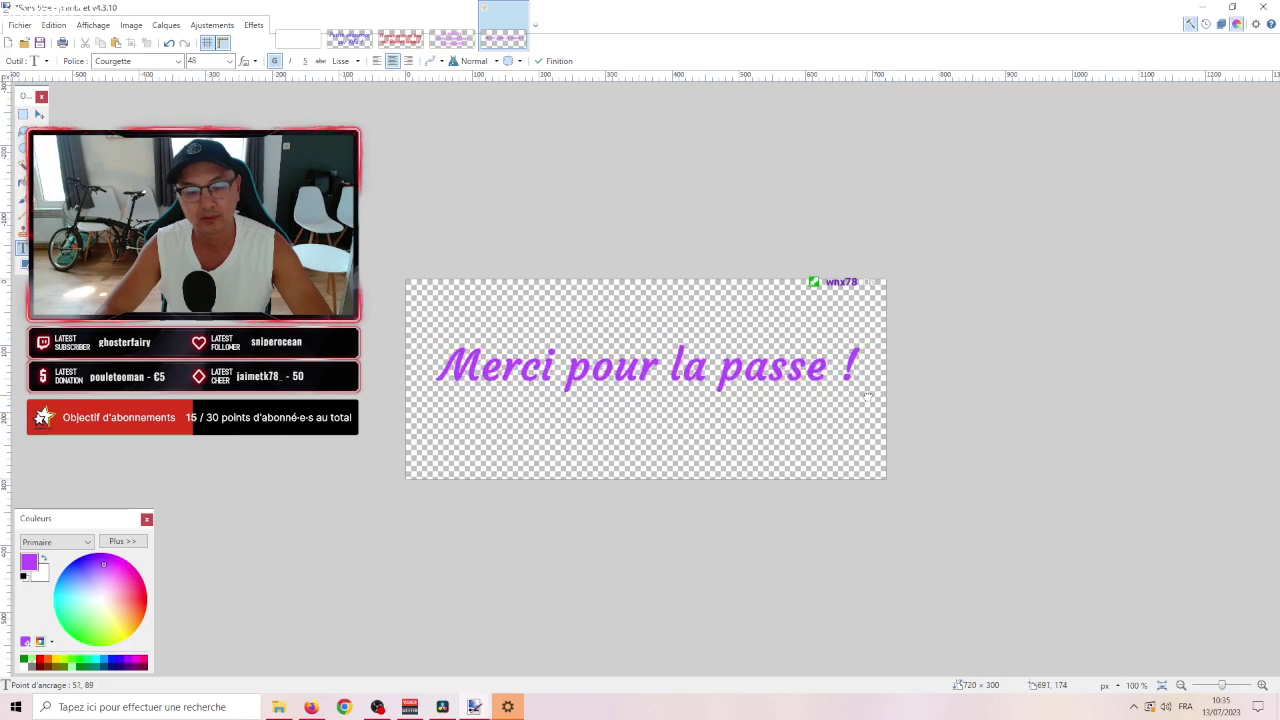
# Recolour the title text opaque bright green and apply the Éclat effect to it.
pyautogui.click(125, 565)
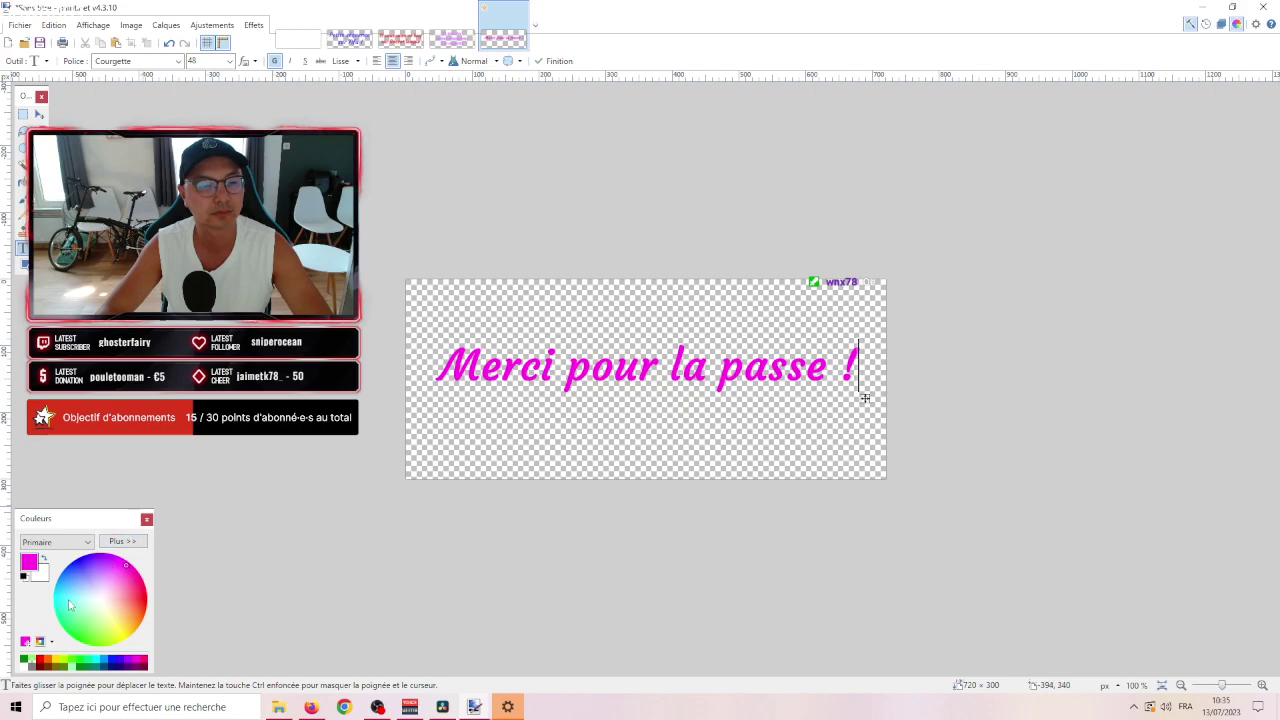
pyautogui.click(29, 661)
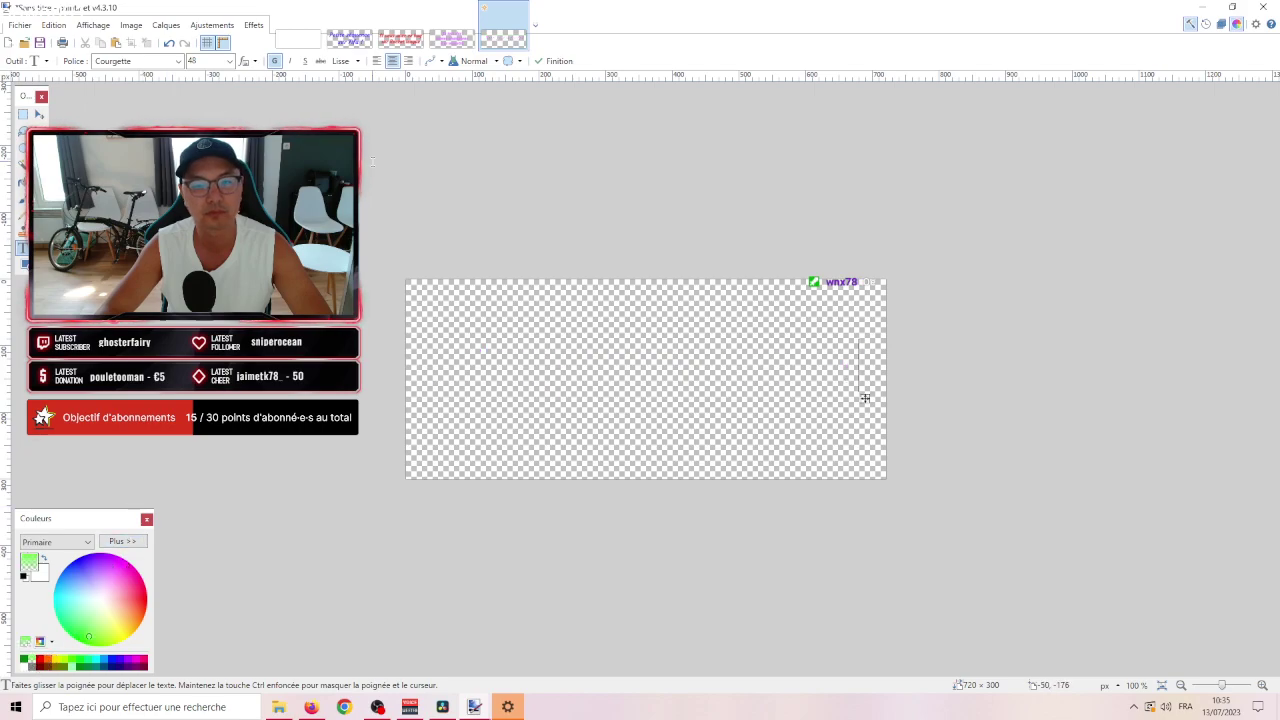
pyautogui.click(72, 661)
pyautogui.click(253, 25)
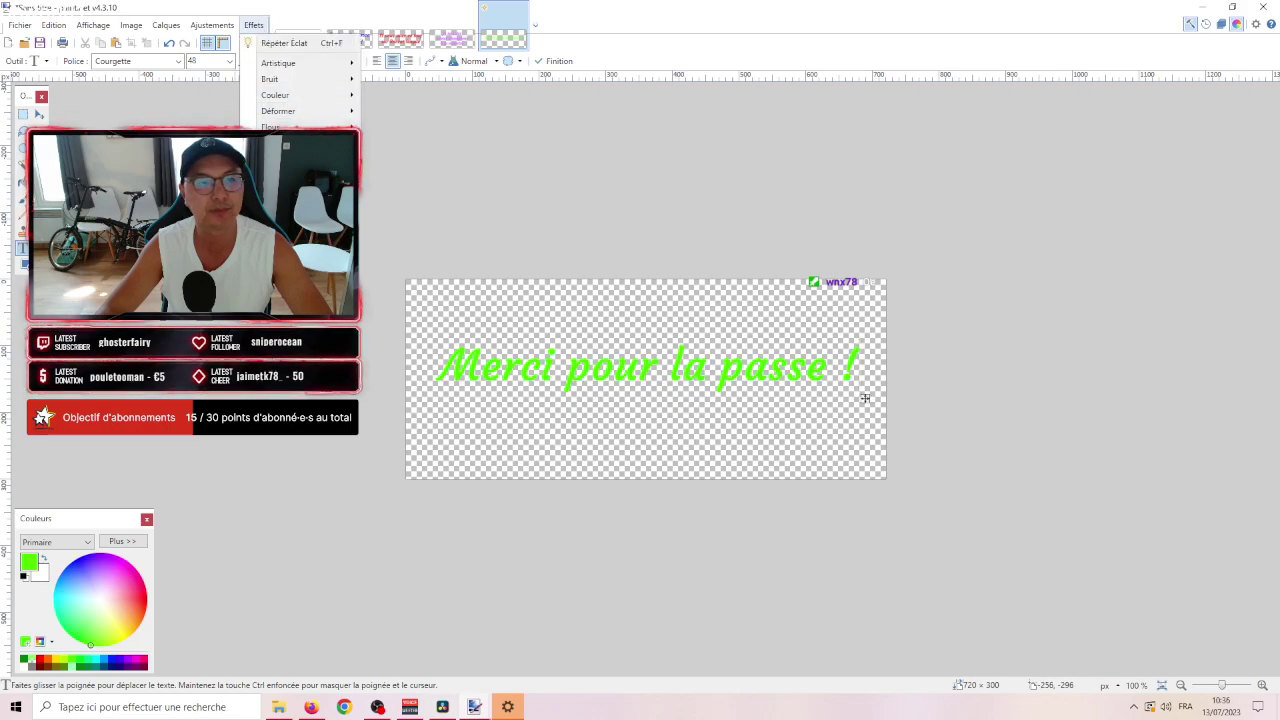
pyautogui.moveTo(300, 143)
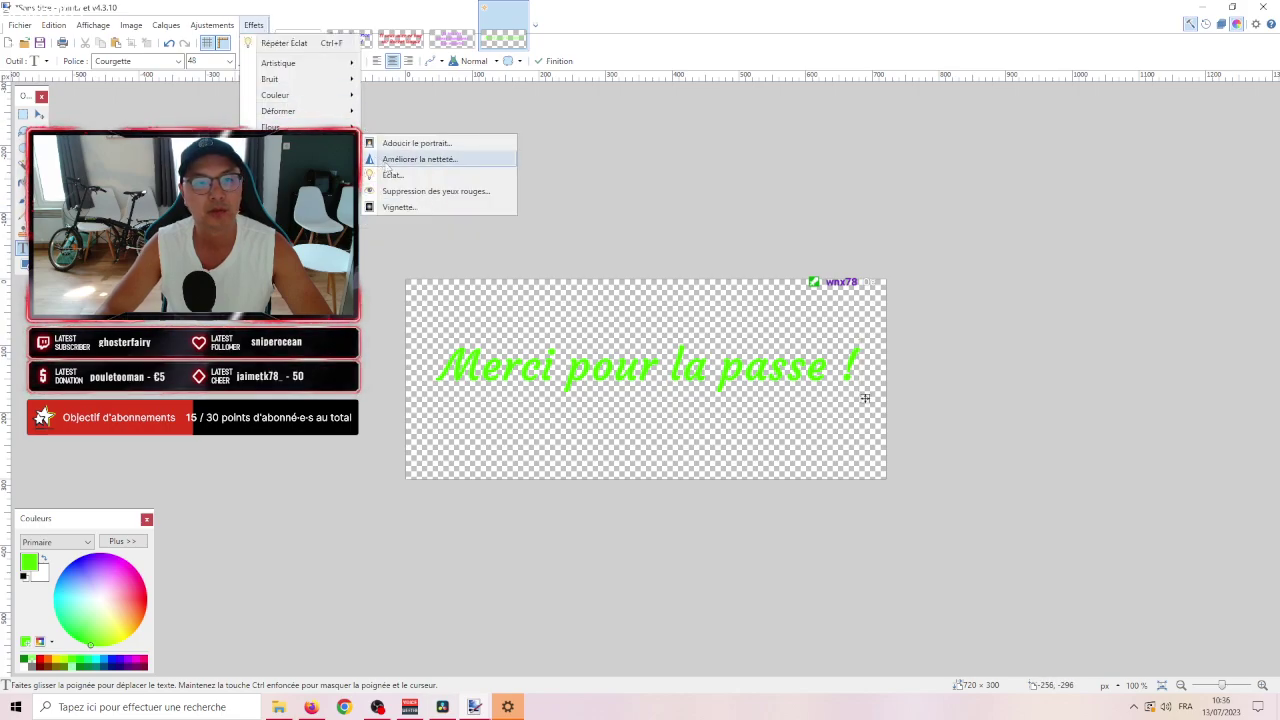
pyautogui.click(392, 175)
pyautogui.click(660, 403)
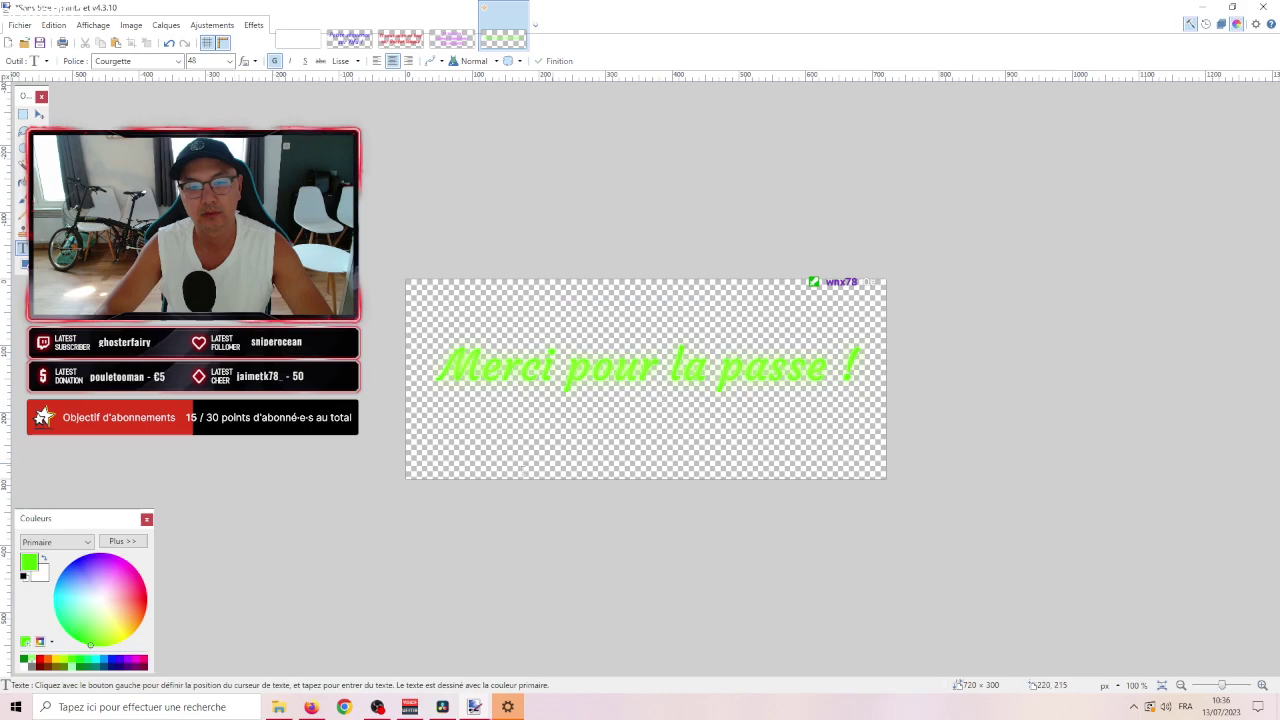
# Save the title image as "merci" in the "Vidéo à traiter" folder.
pyautogui.click(20, 25)
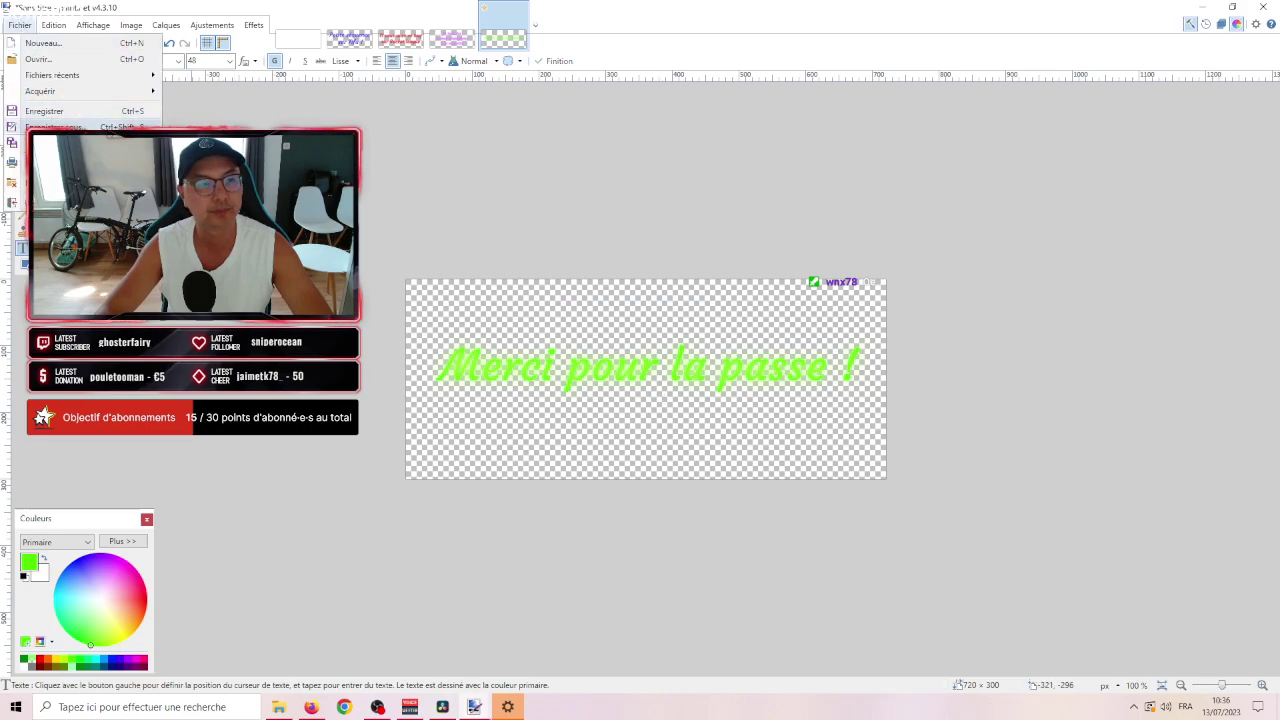
pyautogui.click(58, 122)
pyautogui.write('merci')
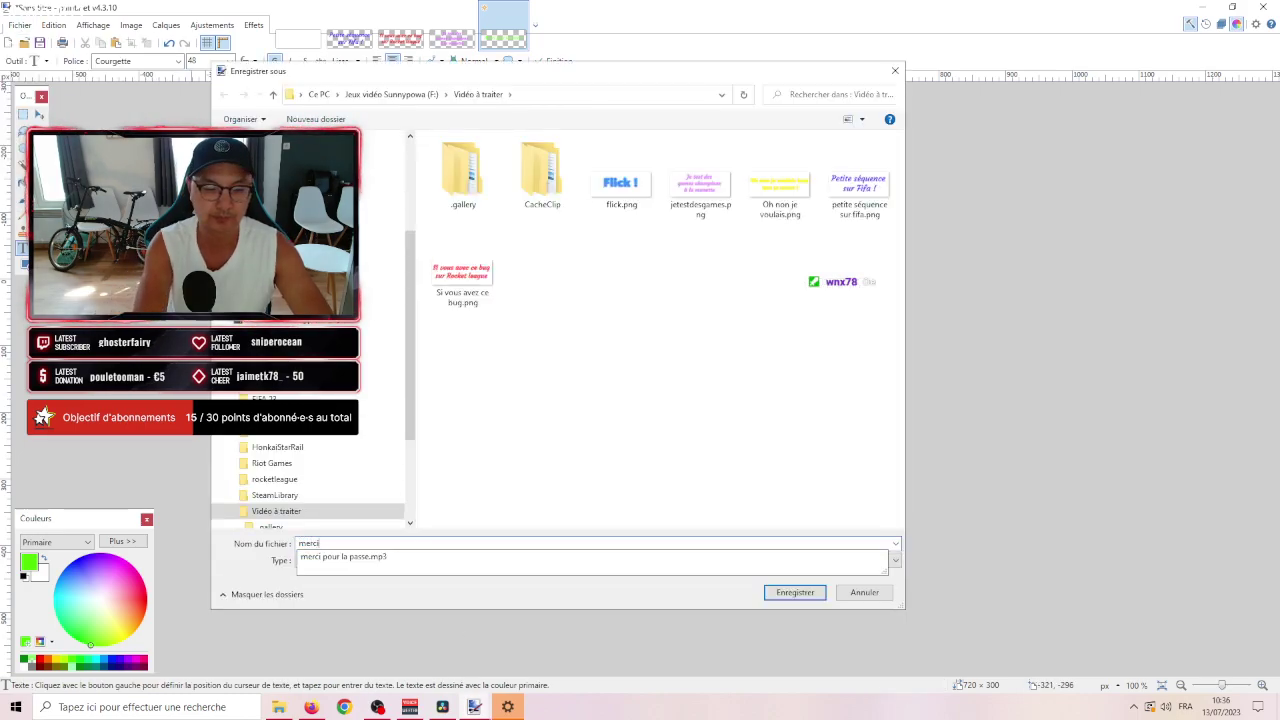
pyautogui.press('Return')
pyautogui.press('Return')
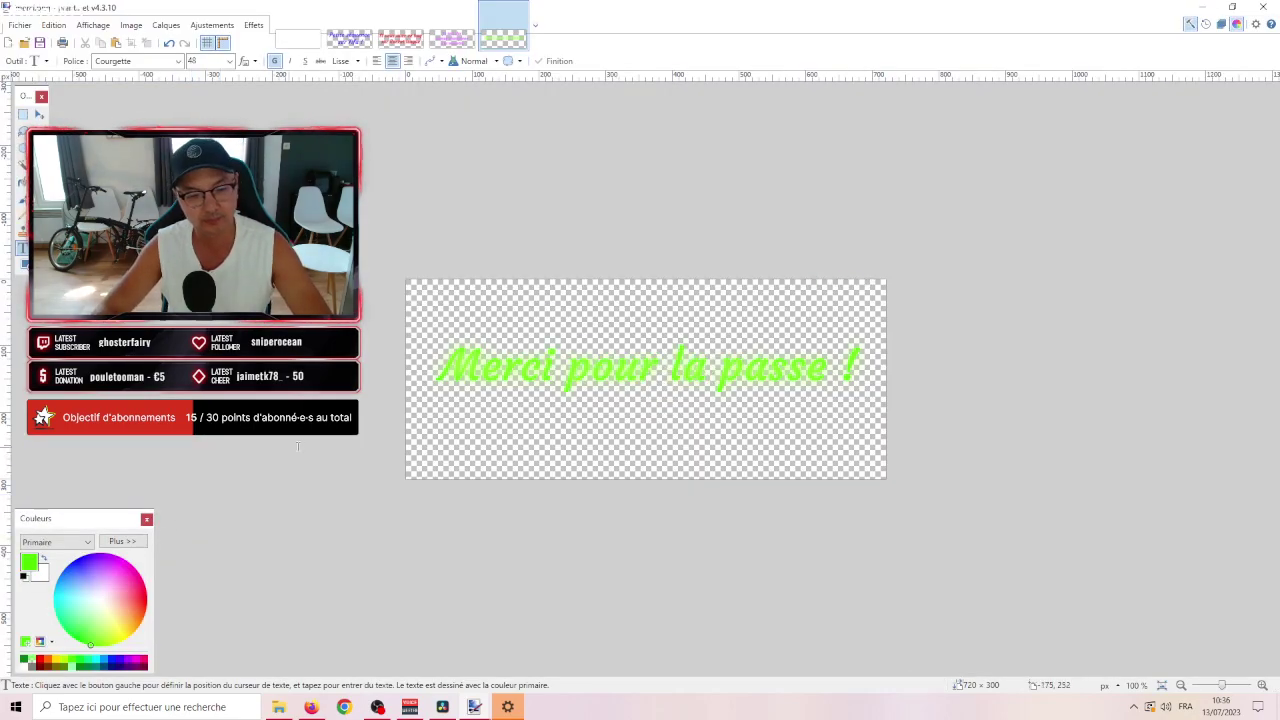
# Dismiss the error dialog on the Deezer page in Firefox and switch back to DaVinci Resolve.
pyautogui.click(311, 707)
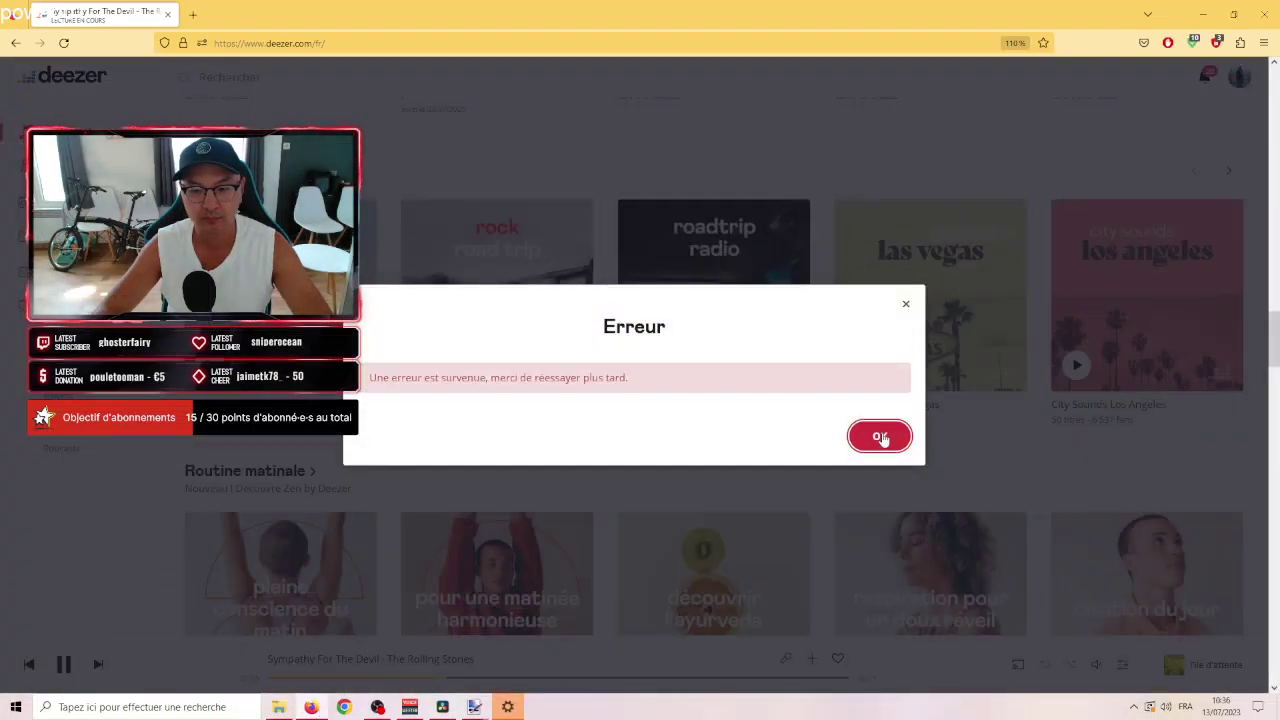
pyautogui.click(880, 434)
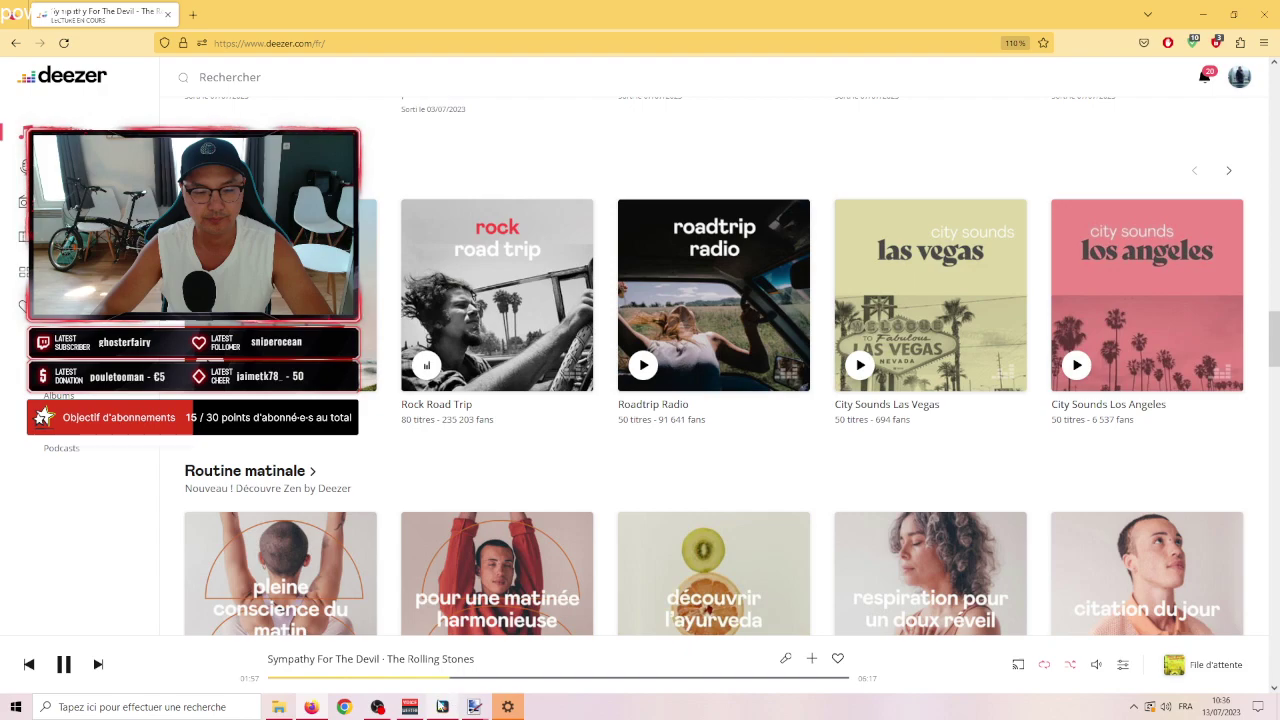
pyautogui.click(441, 707)
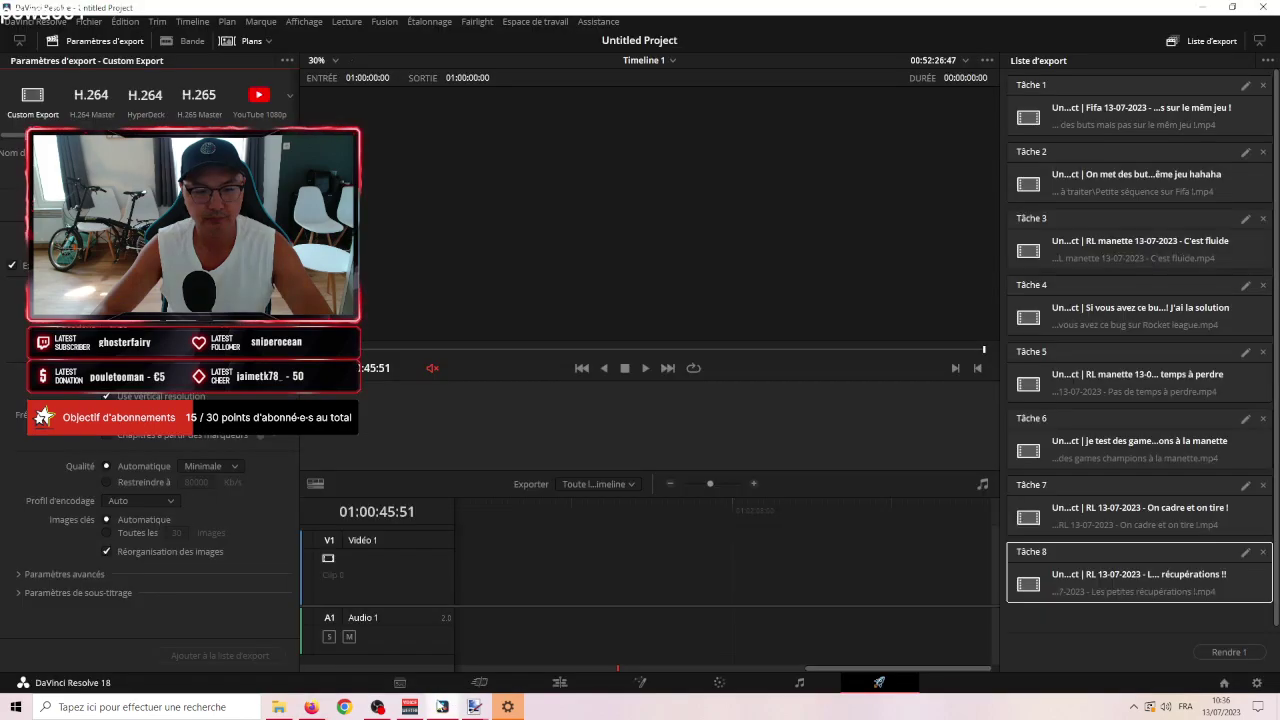
# Try restoring Timeline 1 to the history state "Déplacer le plan de -7360 images", and undo that restore.
pyautogui.click(560, 683)
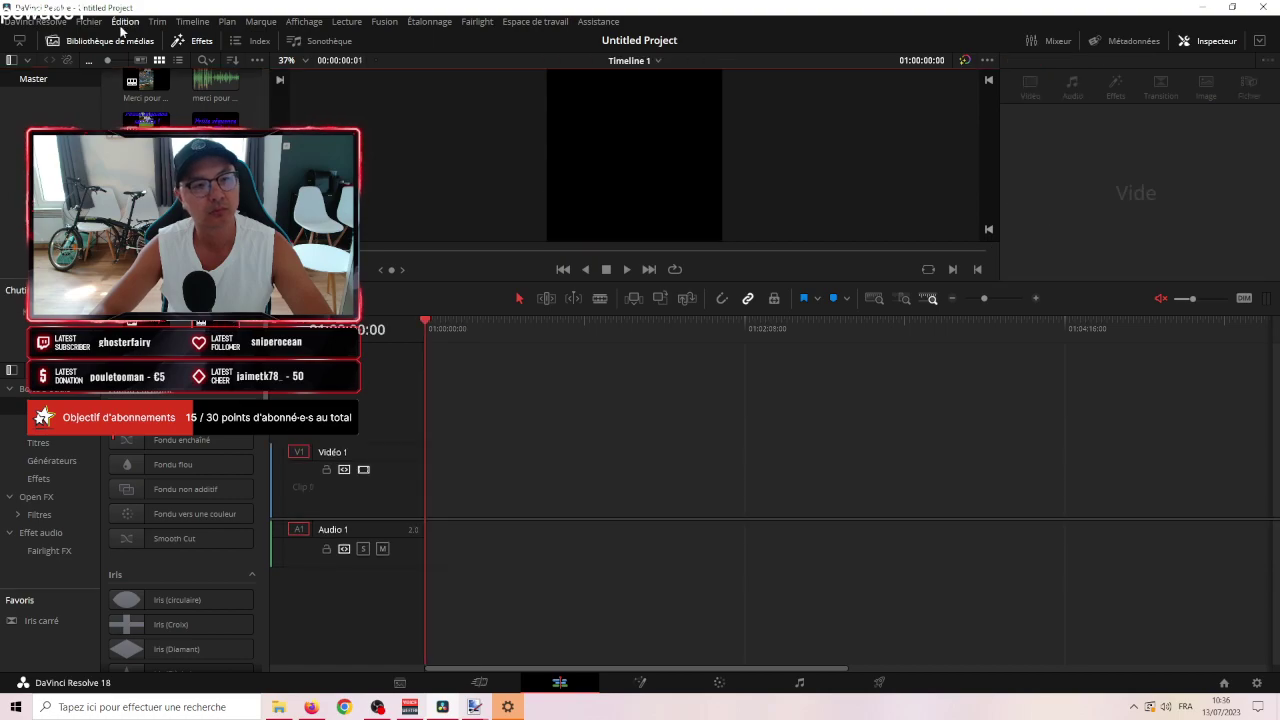
pyautogui.click(93, 22)
pyautogui.moveTo(125, 21)
pyautogui.moveTo(178, 64)
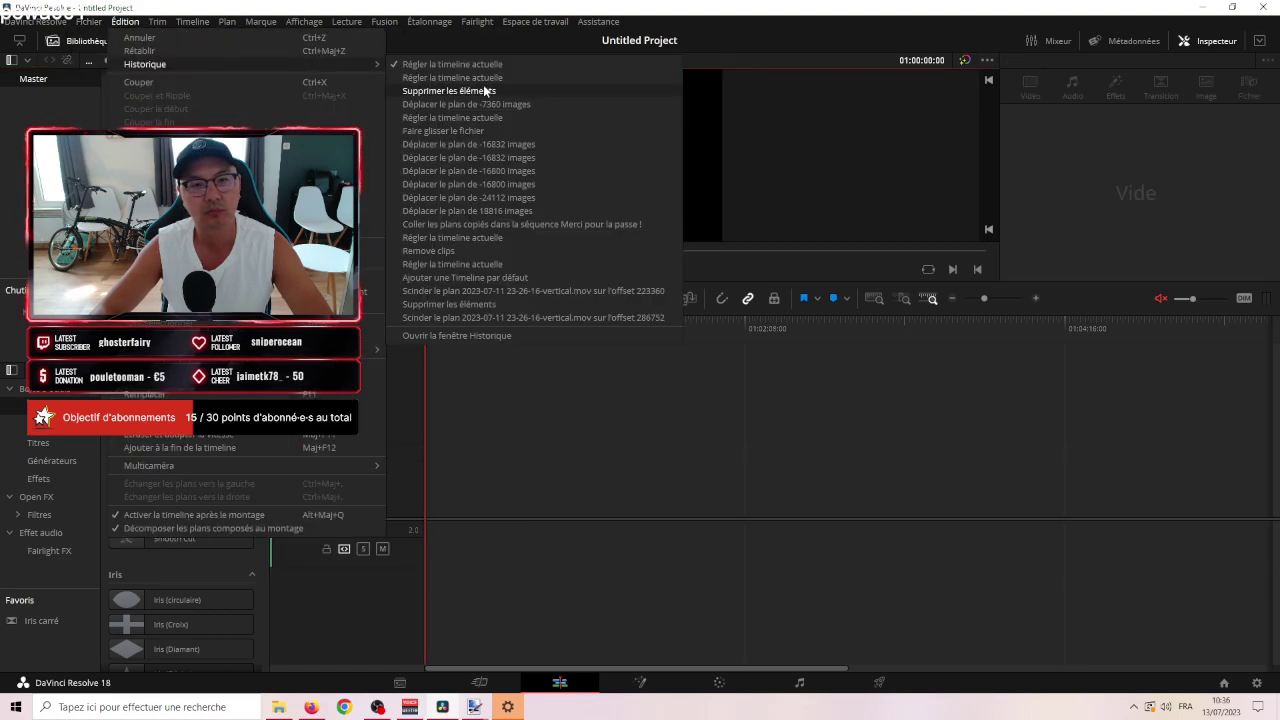
pyautogui.click(494, 104)
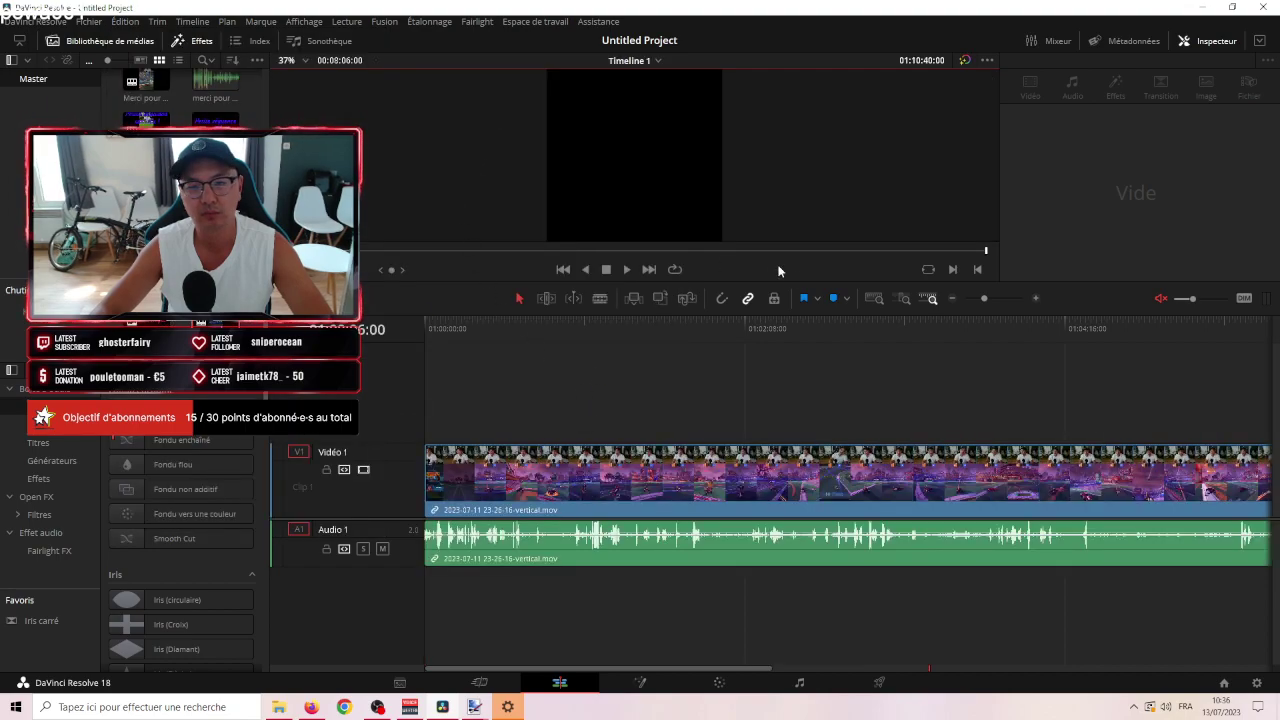
pyautogui.click(964, 299)
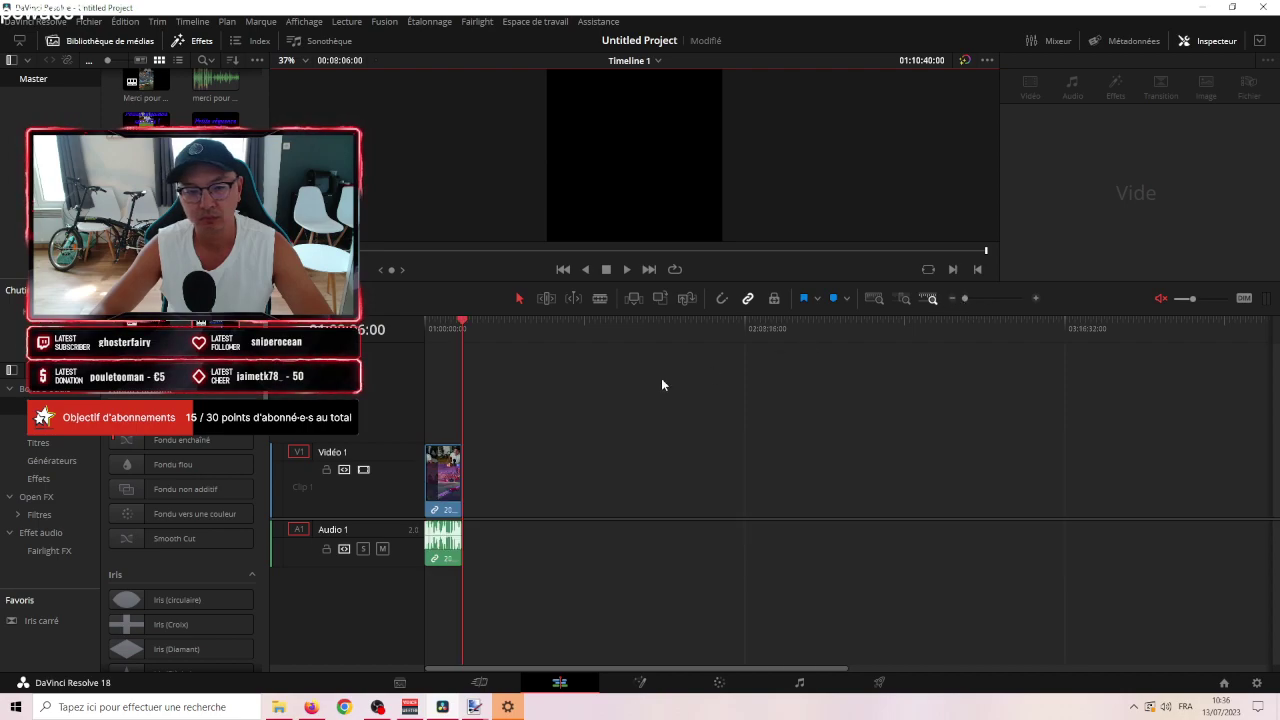
pyautogui.hotkey('ctrl', 'z')
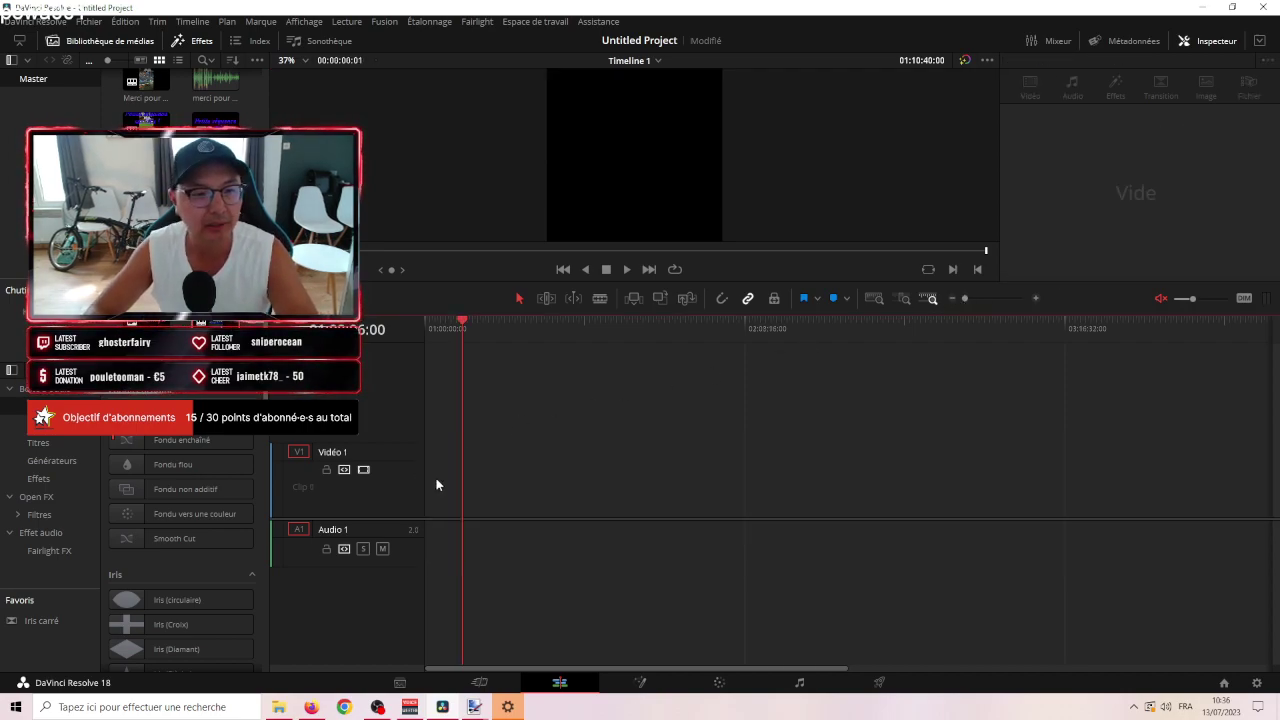
# Open the "Merci pour la passe !" timeline and place merci pour la passe.mp3 on Audio 2 at its start.
pyautogui.click(215, 112)
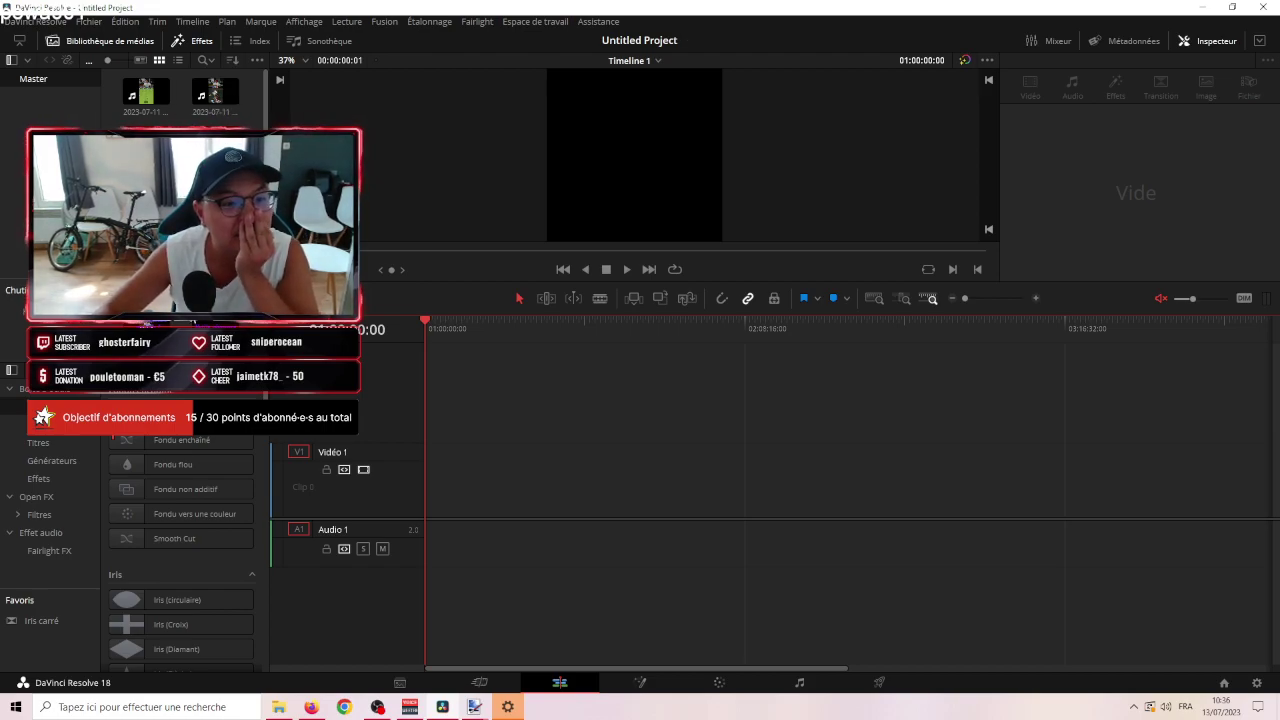
pyautogui.scroll(-2, 185, 100)
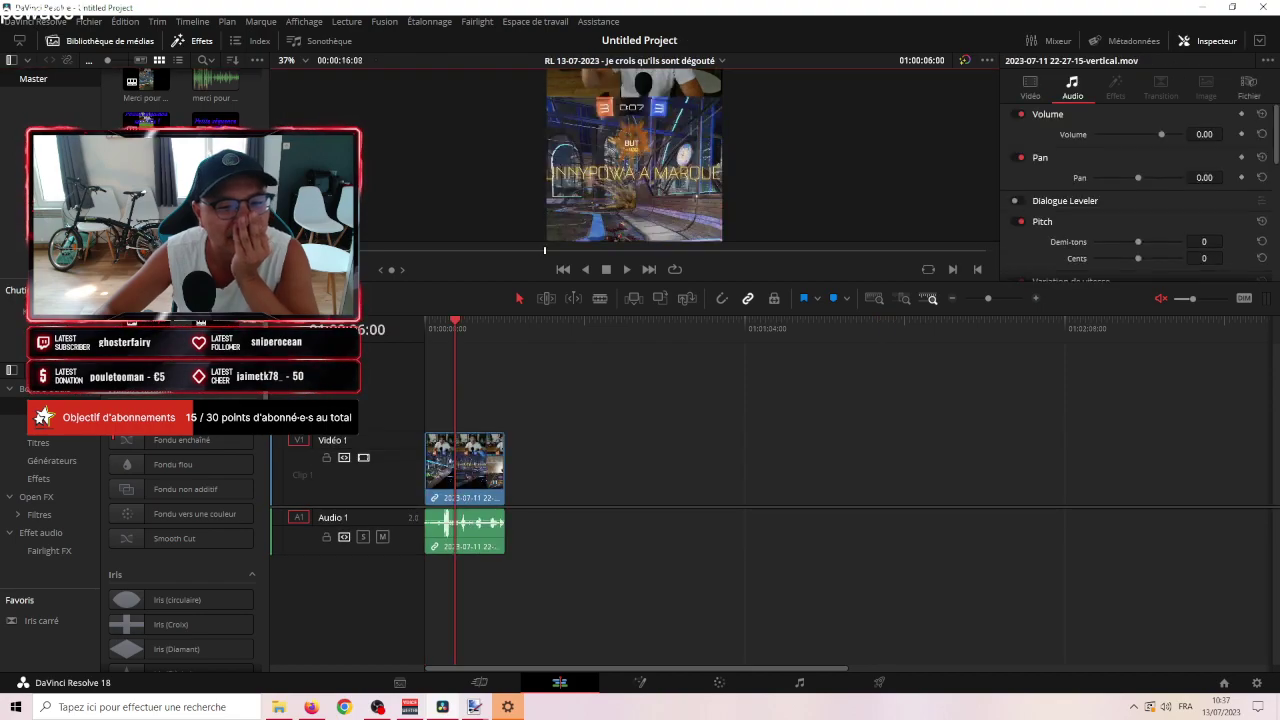
pyautogui.scroll(-2, 145, 117)
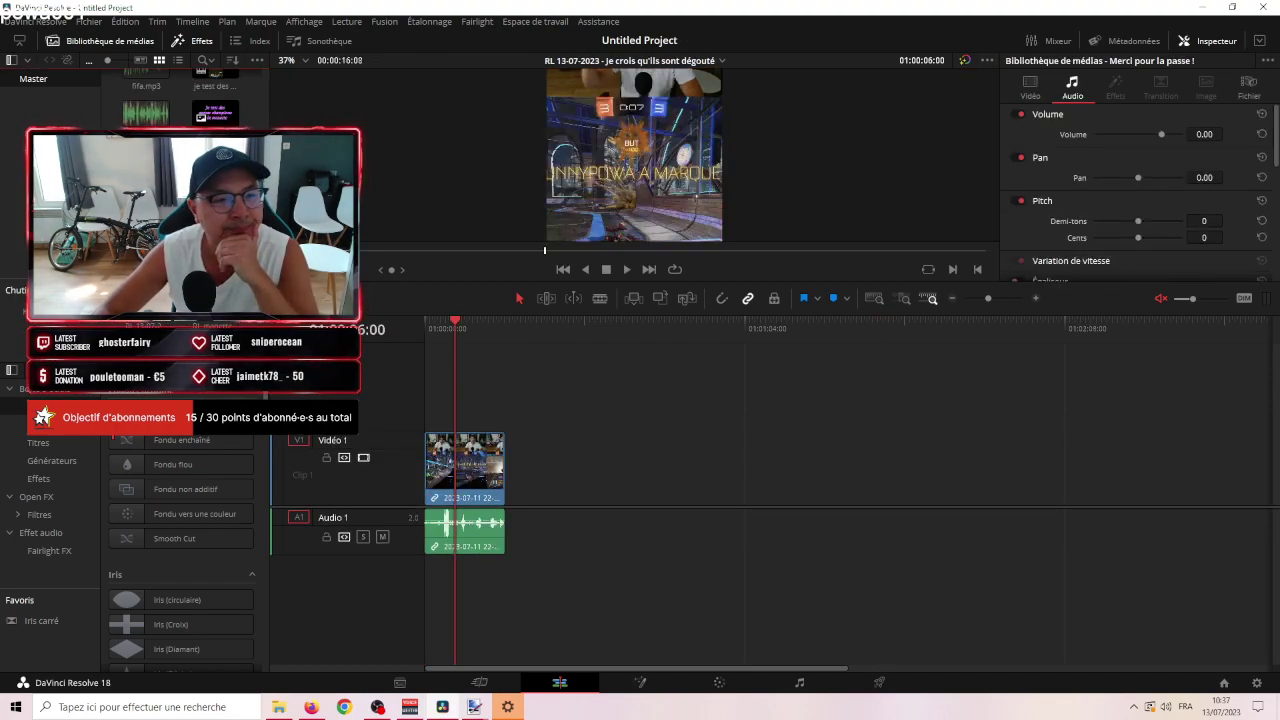
pyautogui.moveTo(145, 113); pyautogui.dragTo(476, 577)
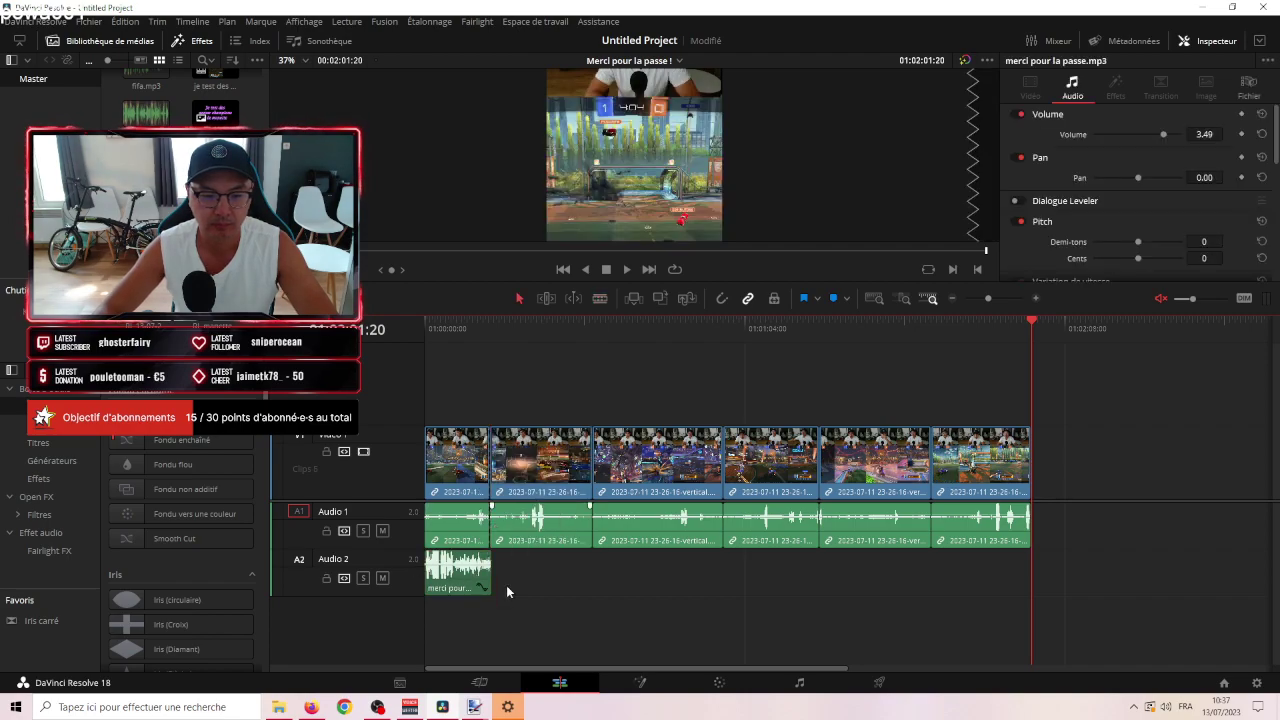
# Normalise the first gameplay clip's audio on Audio 1 to -20 dBFS using Sample Peak Program.
pyautogui.rightClick(455, 528)
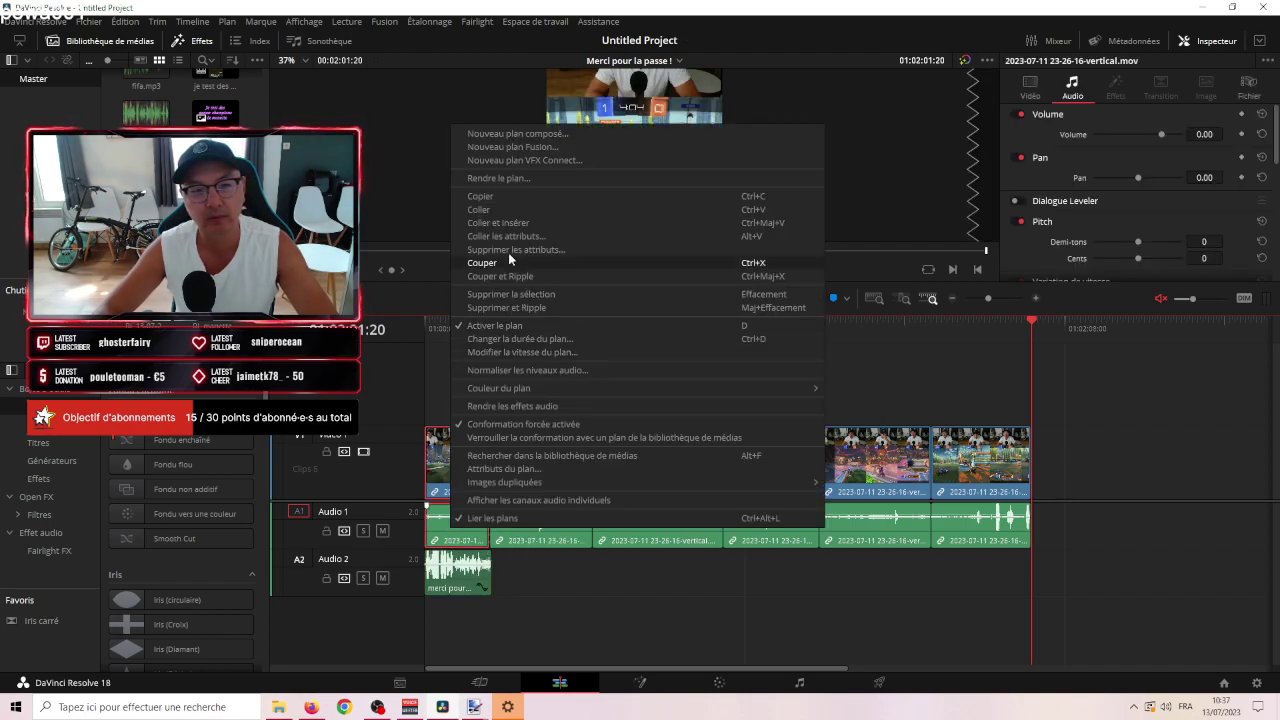
pyautogui.click(510, 372)
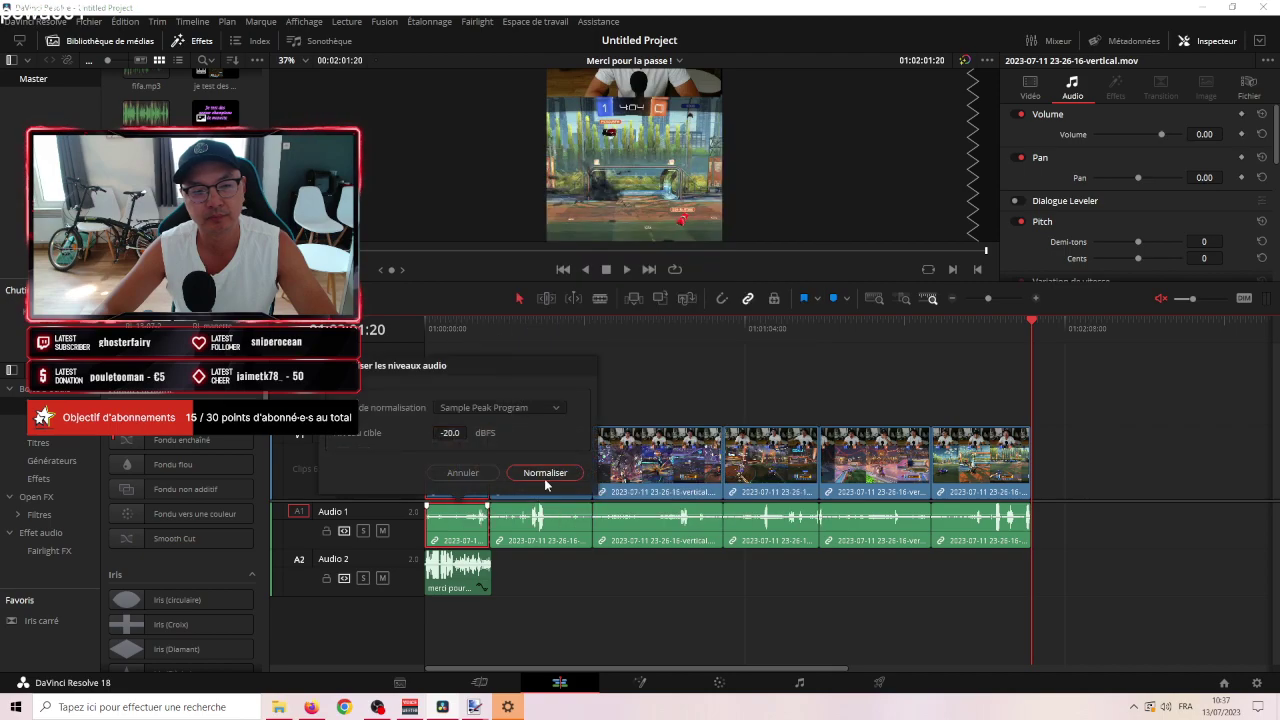
pyautogui.click(544, 477)
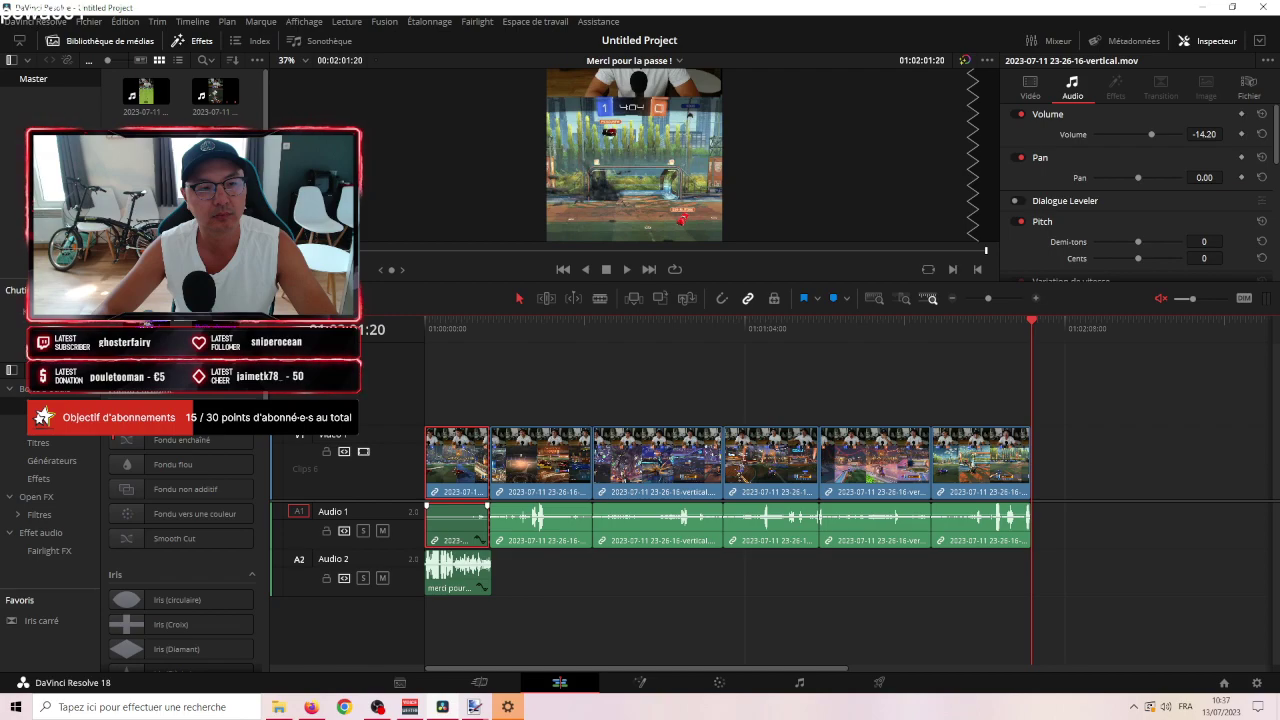
# Import merci.png into the media pool and place it above the gameplay clips at the start of the timeline.
pyautogui.scroll(-1, 180, 100)
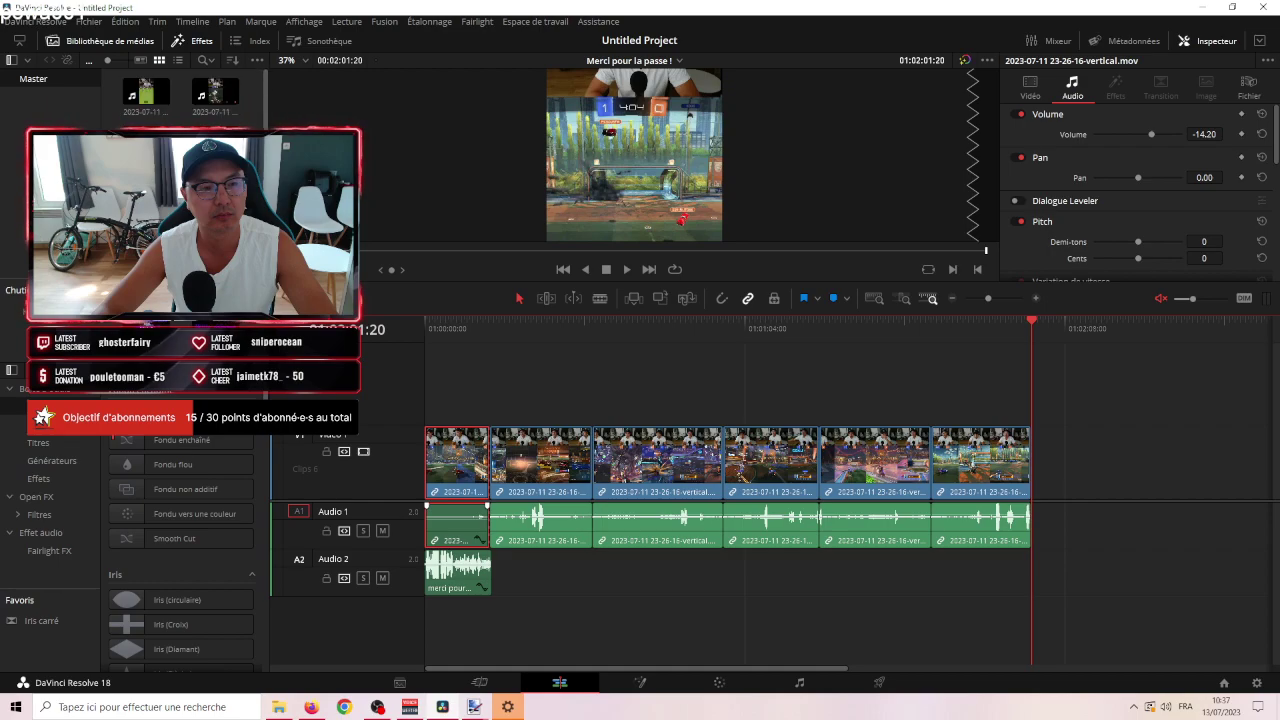
pyautogui.scroll(1, 180, 95)
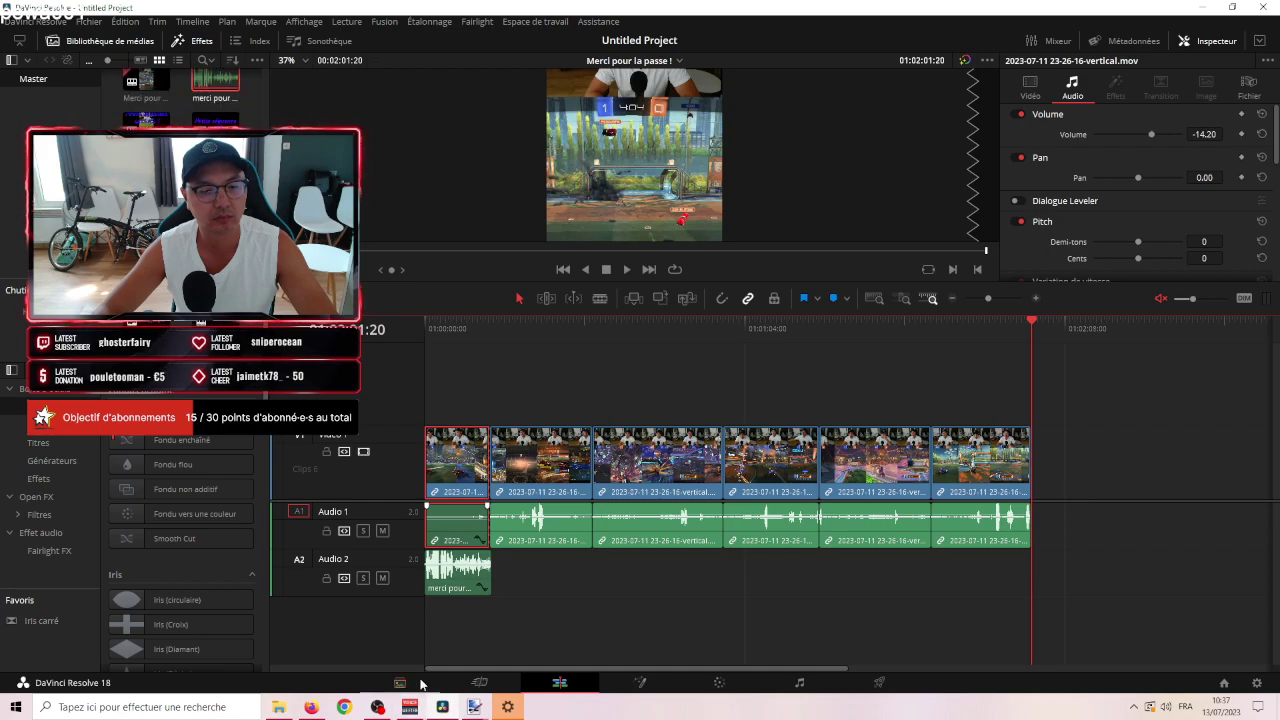
pyautogui.click(421, 683)
pyautogui.moveTo(446, 207); pyautogui.dragTo(500, 540)
pyautogui.click(557, 683)
pyautogui.moveTo(146, 121); pyautogui.dragTo(410, 388)
# Extend the merci.png title to the end of the last gameplay clip and set its Y position to 502.
pyautogui.moveTo(1028, 318); pyautogui.dragTo(474, 321)
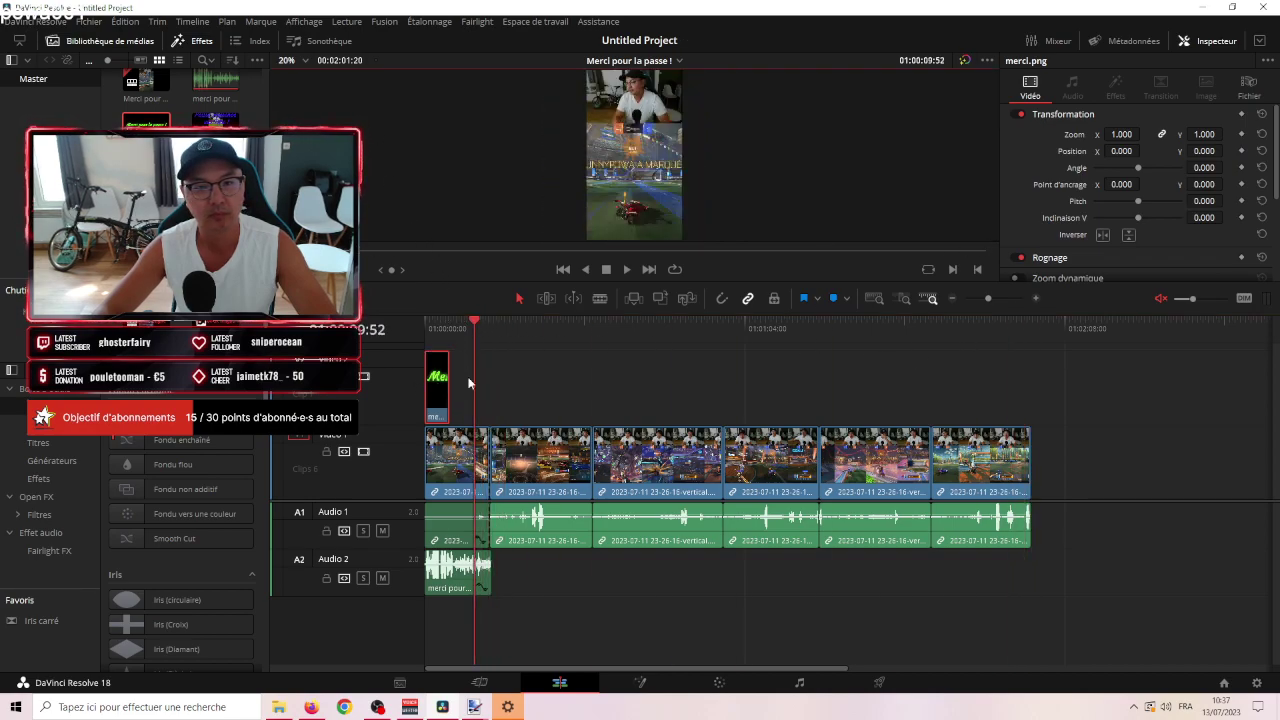
pyautogui.click(445, 328)
pyautogui.moveTo(449, 360); pyautogui.dragTo(1030, 415)
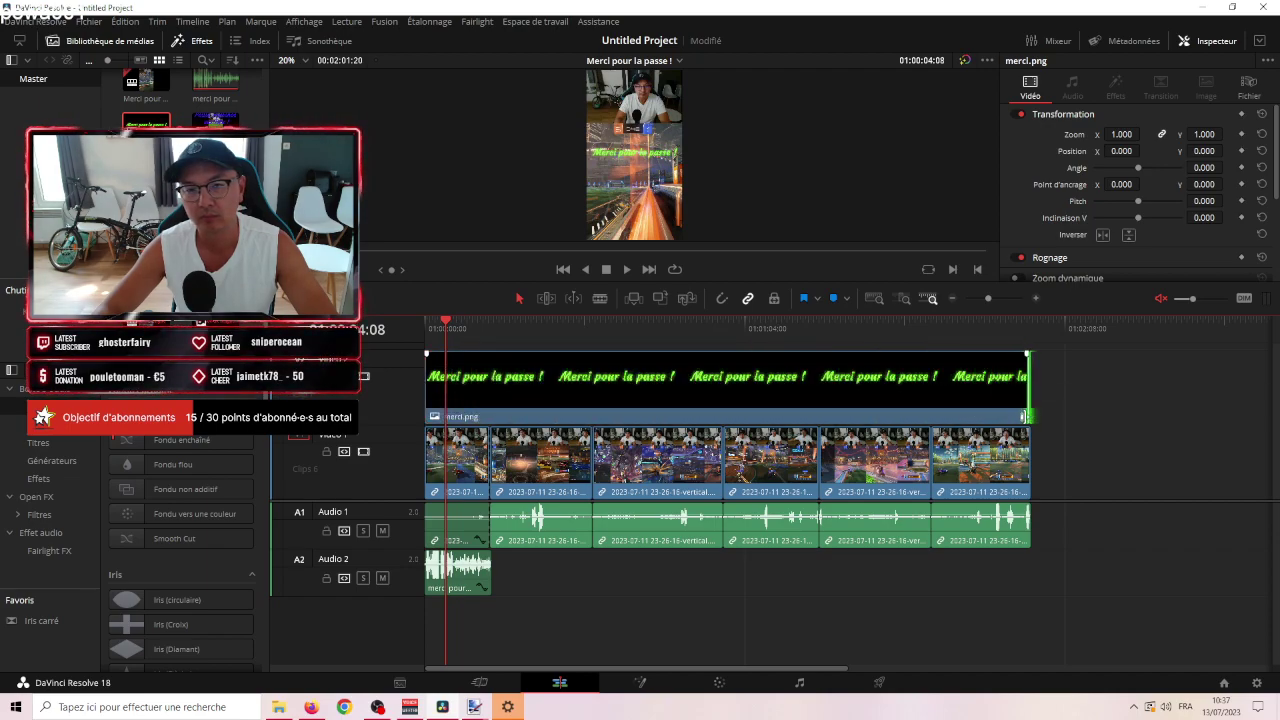
pyautogui.click(952, 367)
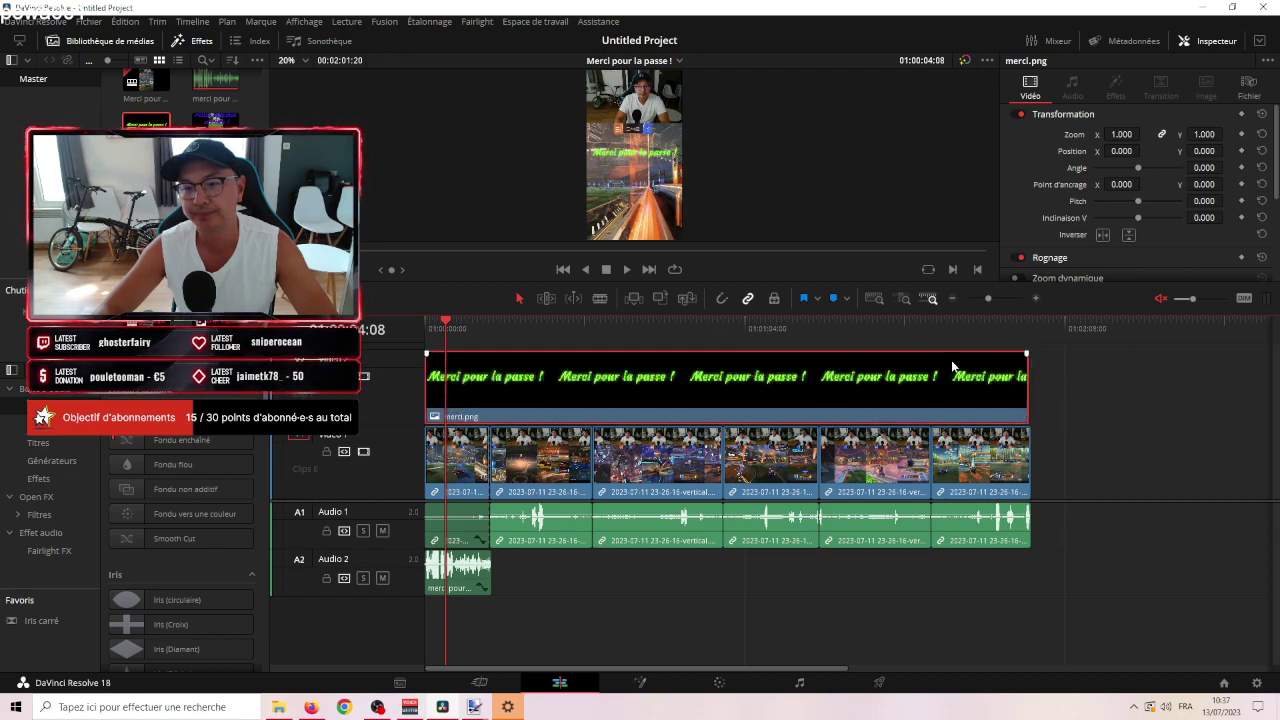
pyautogui.moveTo(1203, 151); pyautogui.dragTo(1230, 151)
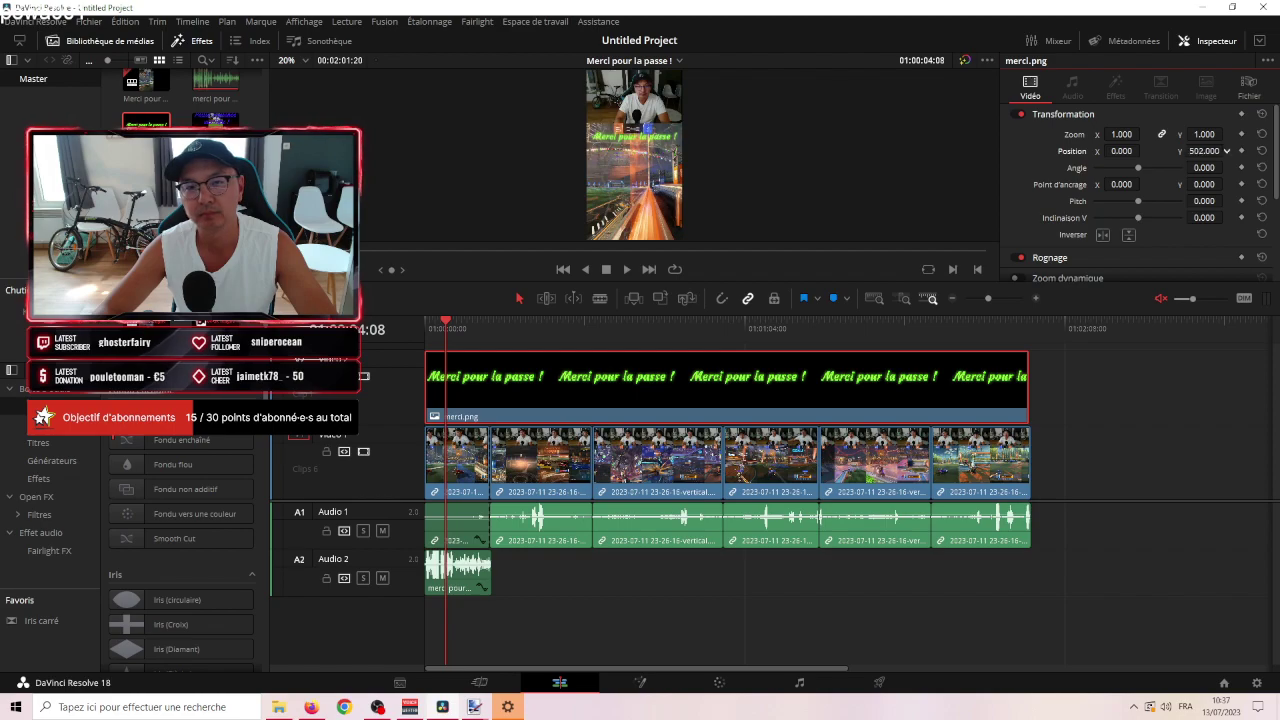
# Add the "Merci pour la passe !" timeline to the export queue.
pyautogui.click(879, 682)
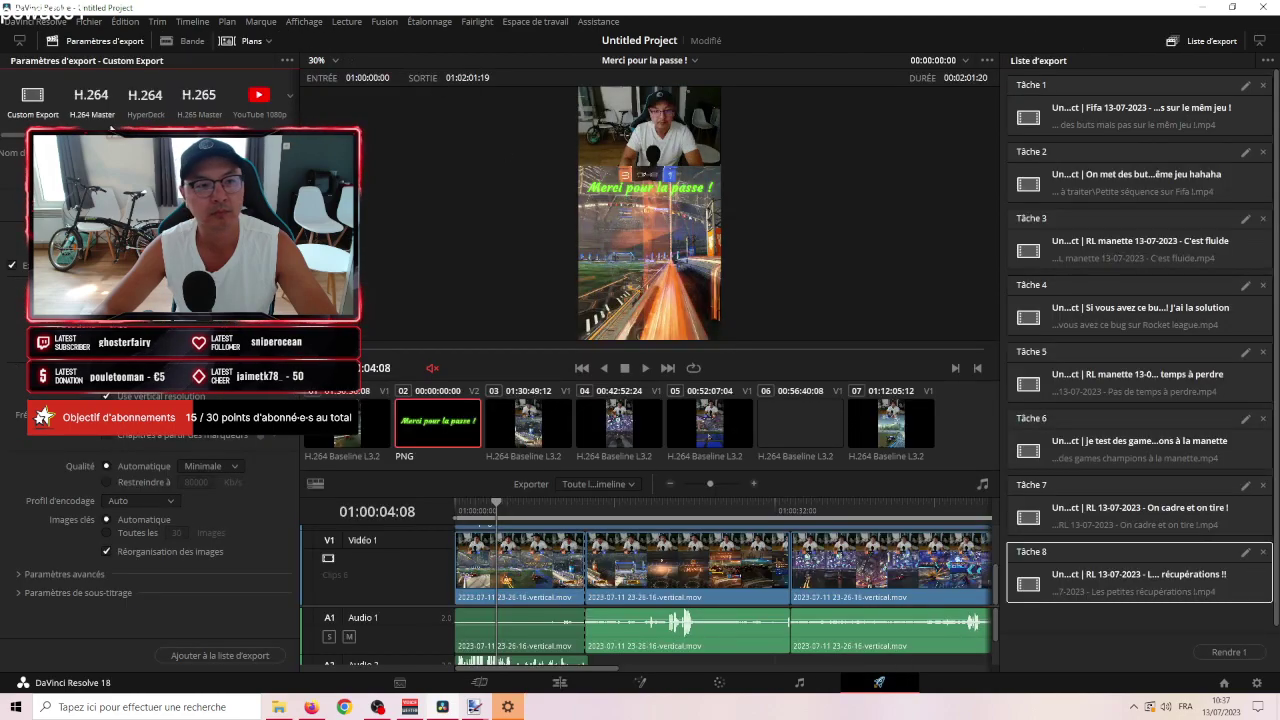
pyautogui.click(220, 655)
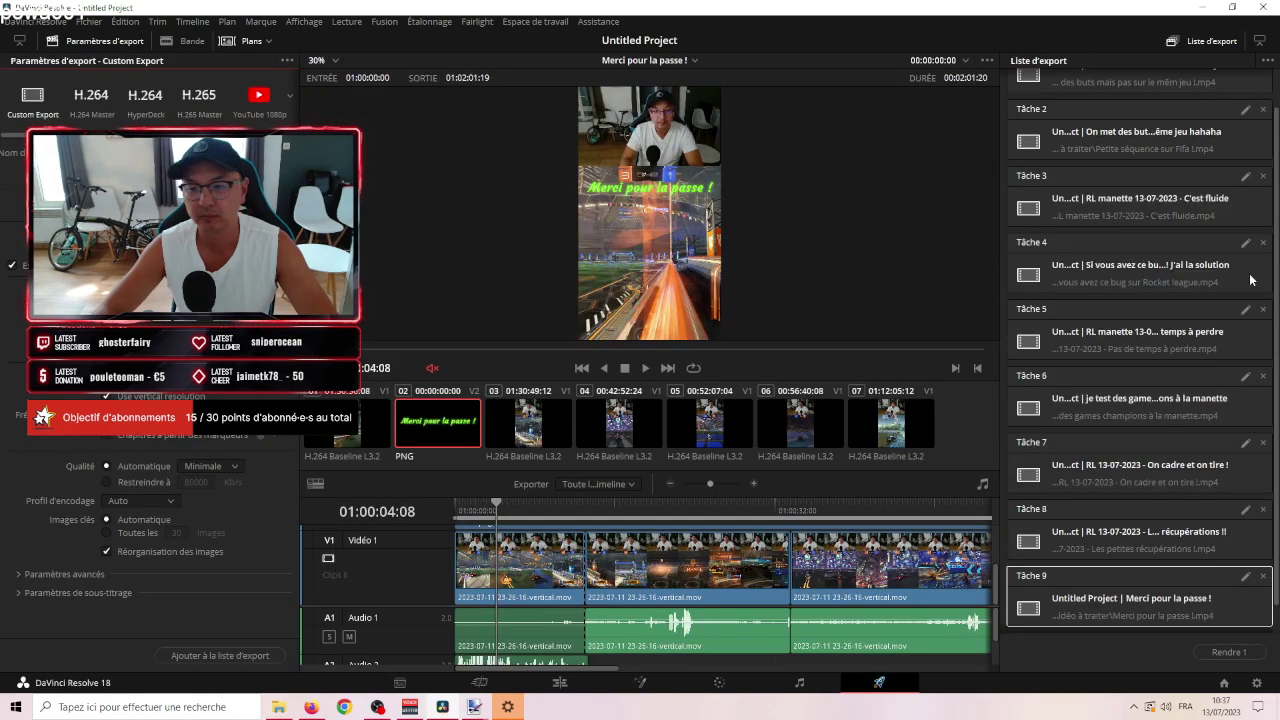